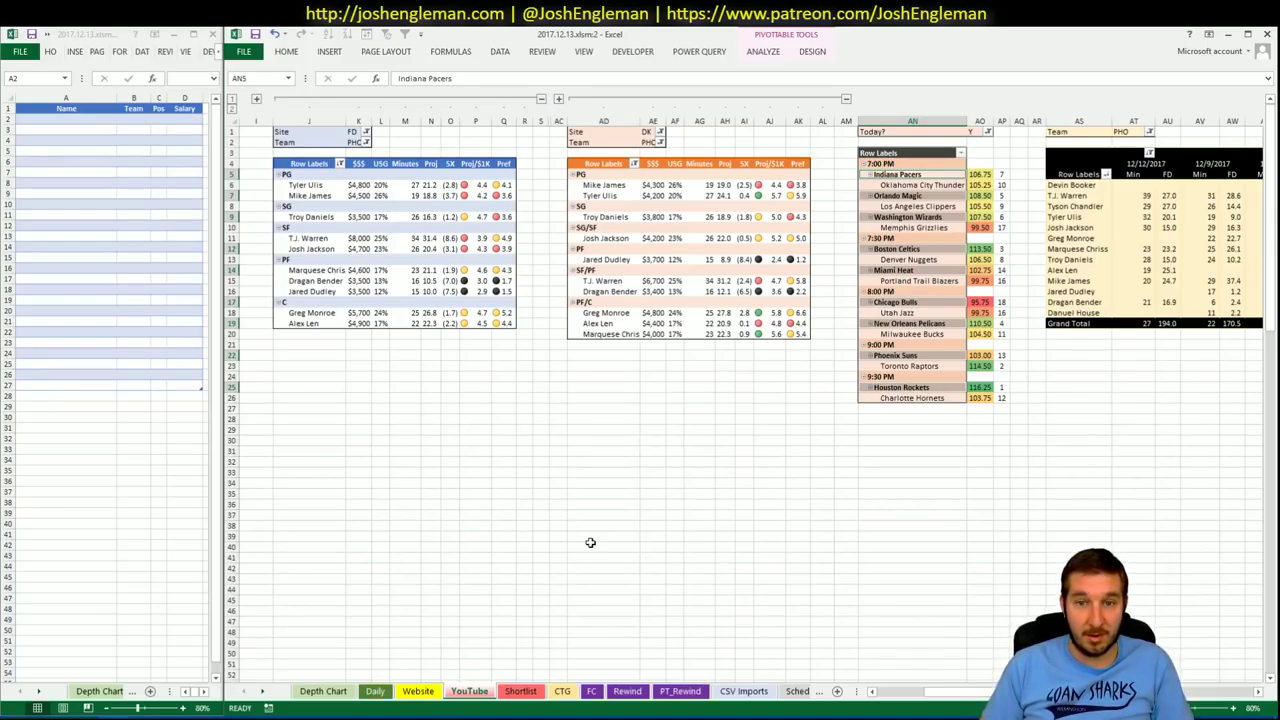
- Refresh the FD projections pivot table and set its Team filter to IND
right_click(405, 292)
left_click(489, 345)
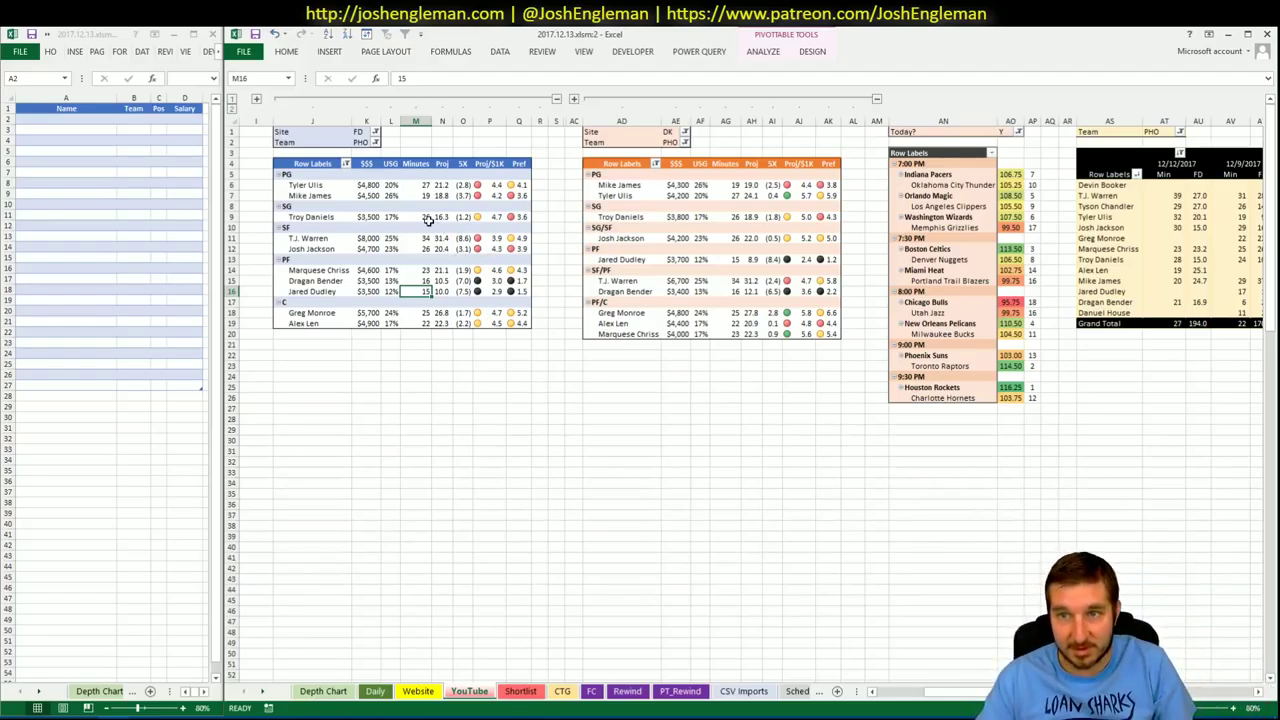
left_click(362, 142)
type("IND")
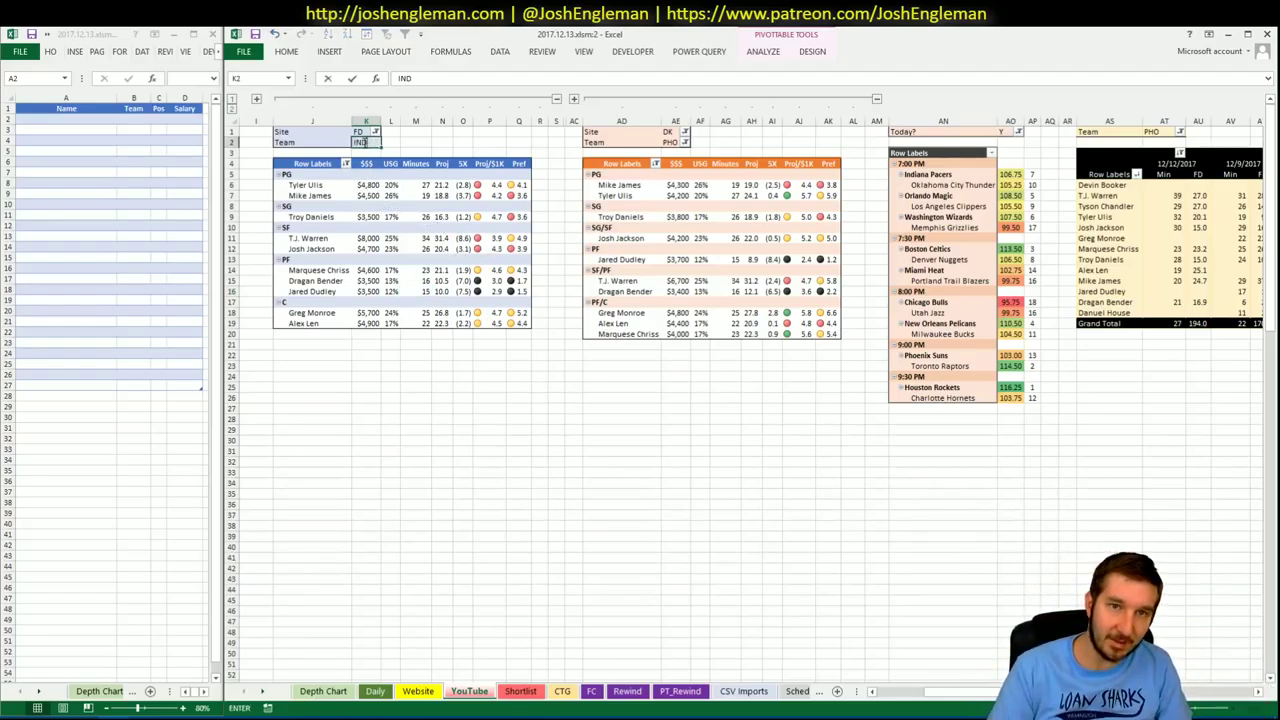
key("Tab")
- Set the Team filter to IND for both the DK projections pivot table and the recent-games pivot table
left_click(676, 142)
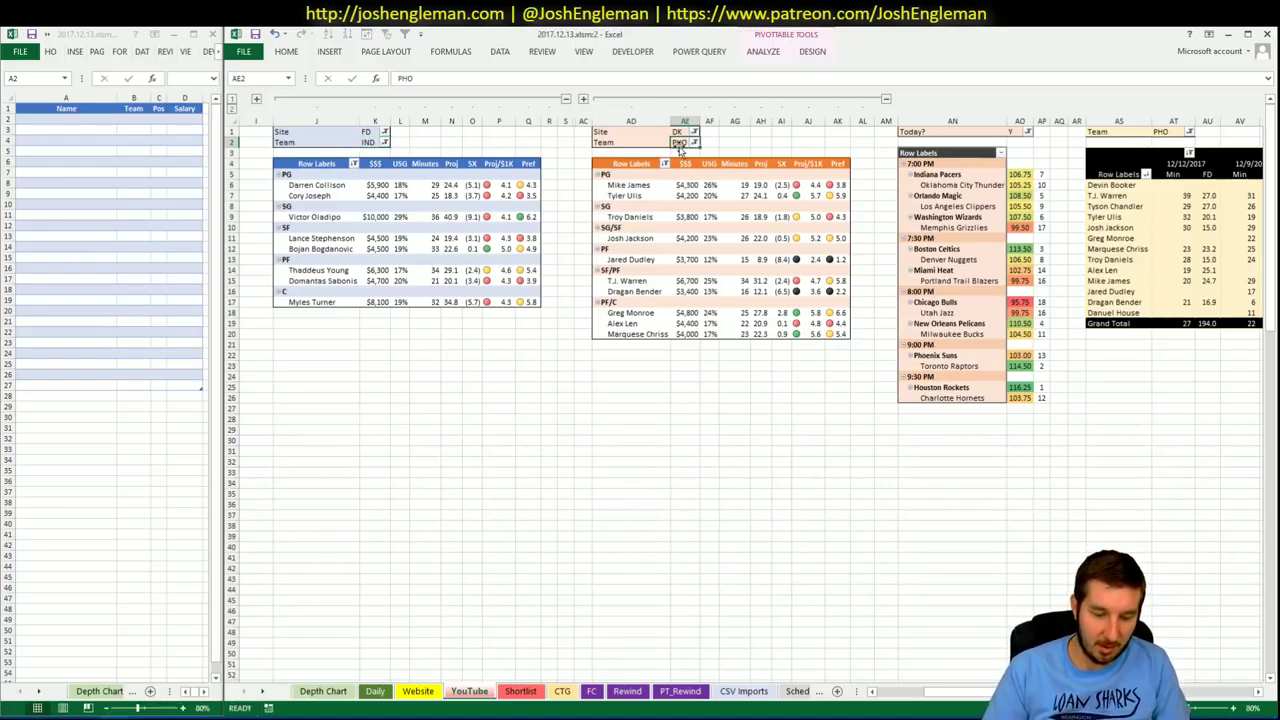
type("IND")
key("Return")
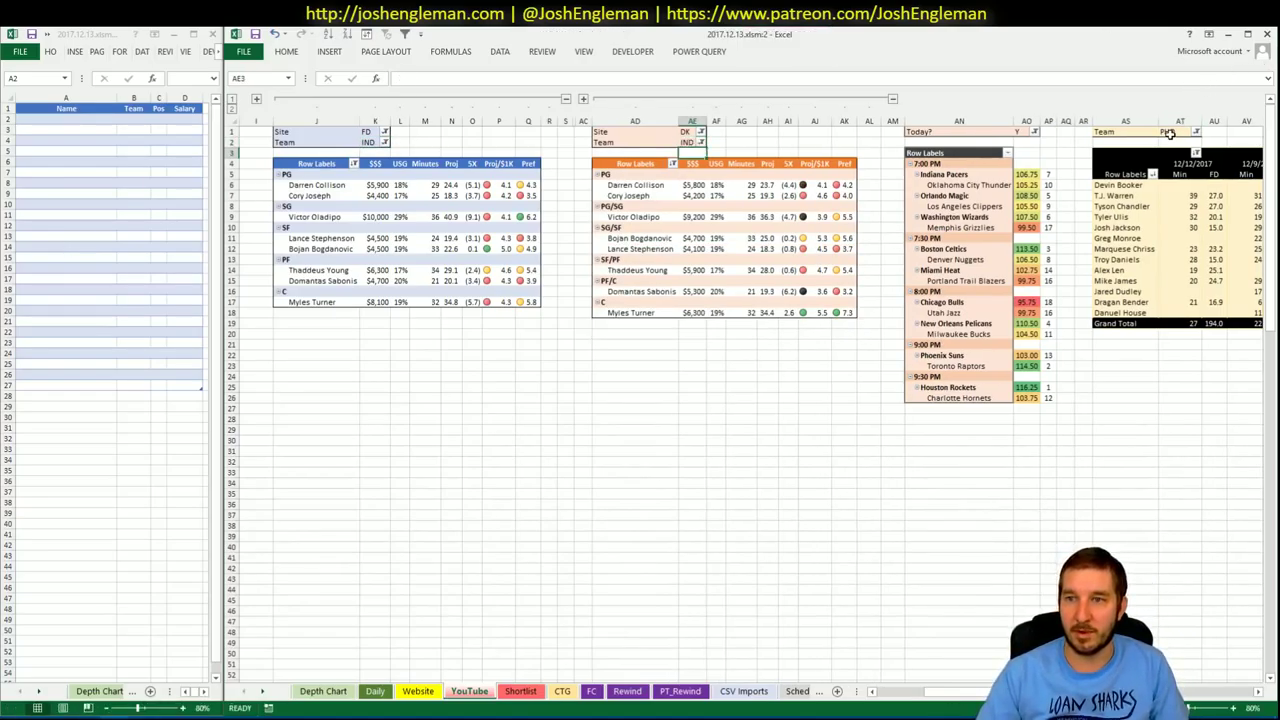
left_click(1168, 132)
type("IND")
key("Return")
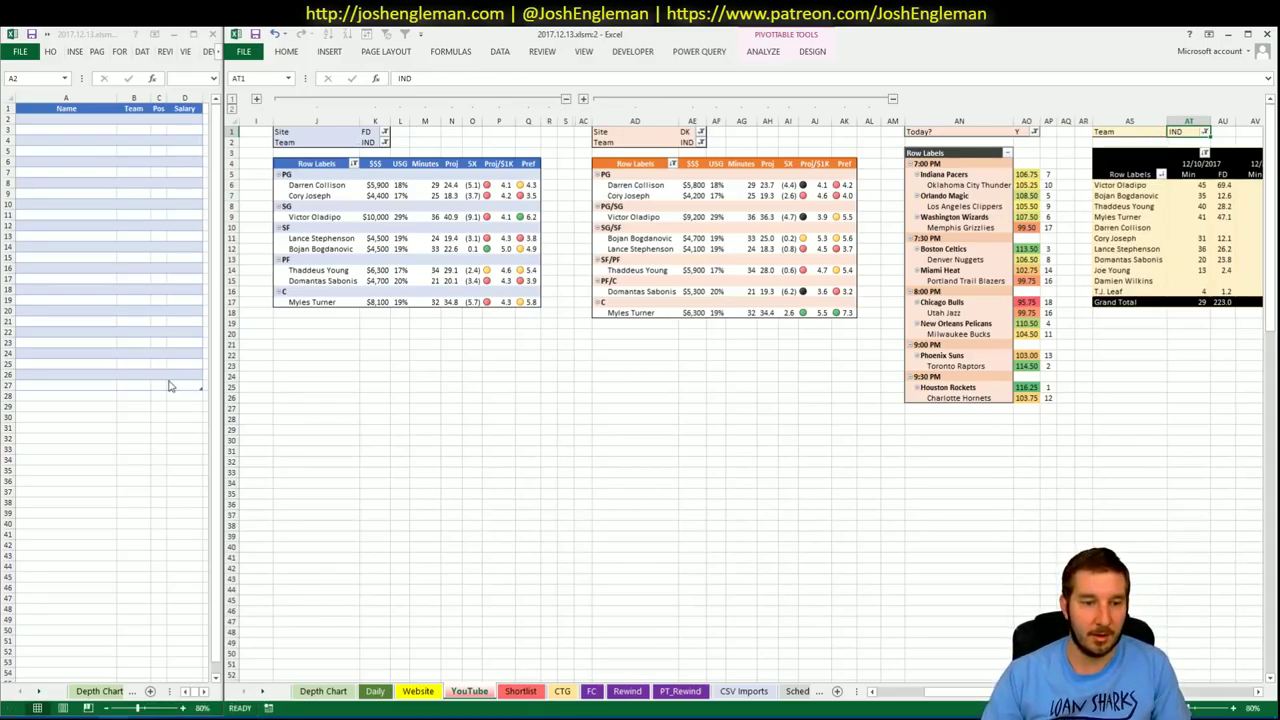
- Switch to the browser, open sbrodds.com, view the odds as Spreads & Totals, and return to the workbook
key("alt+Tab")
left_click(812, 46)
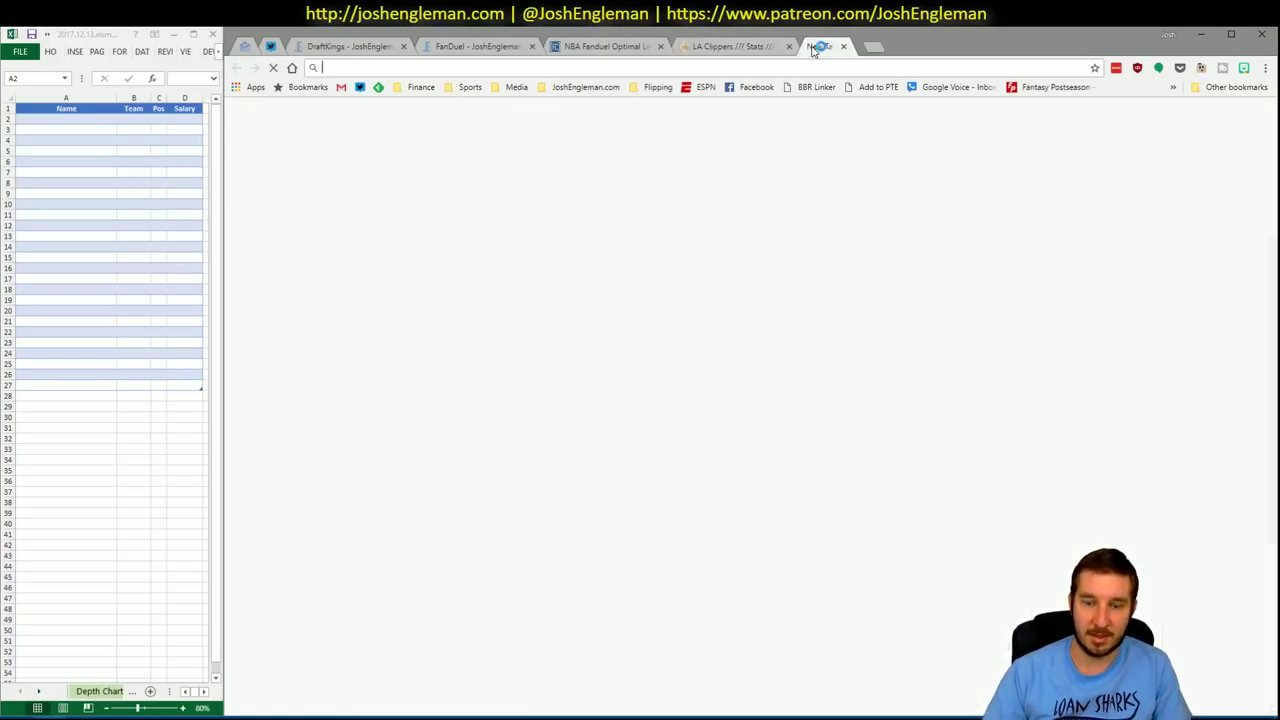
type("sbrodds.com")
key("Return")
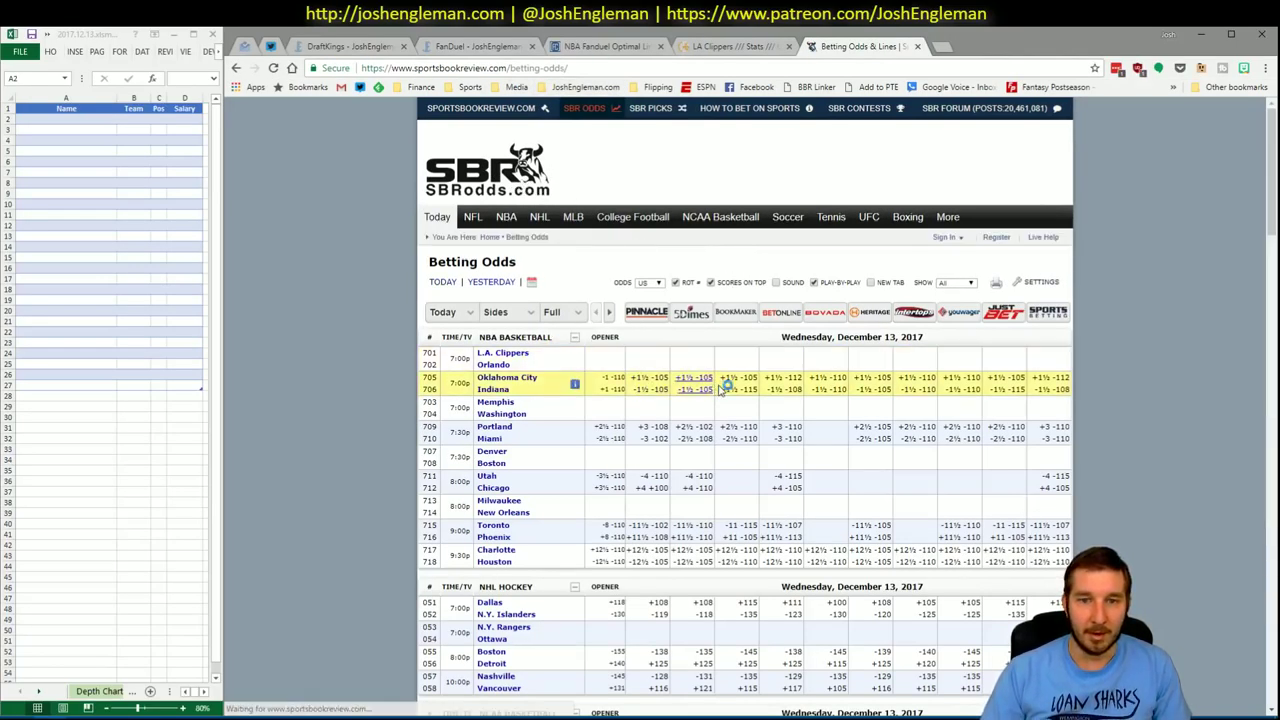
left_click(518, 315)
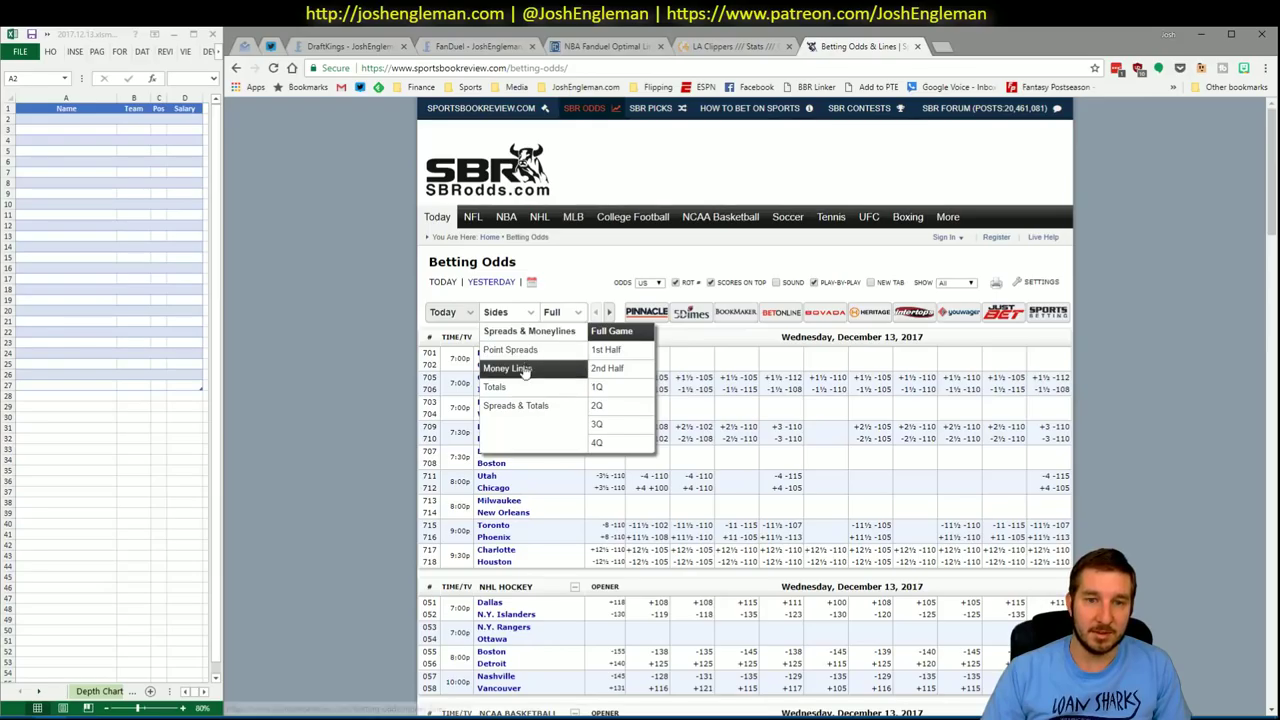
left_click(527, 405)
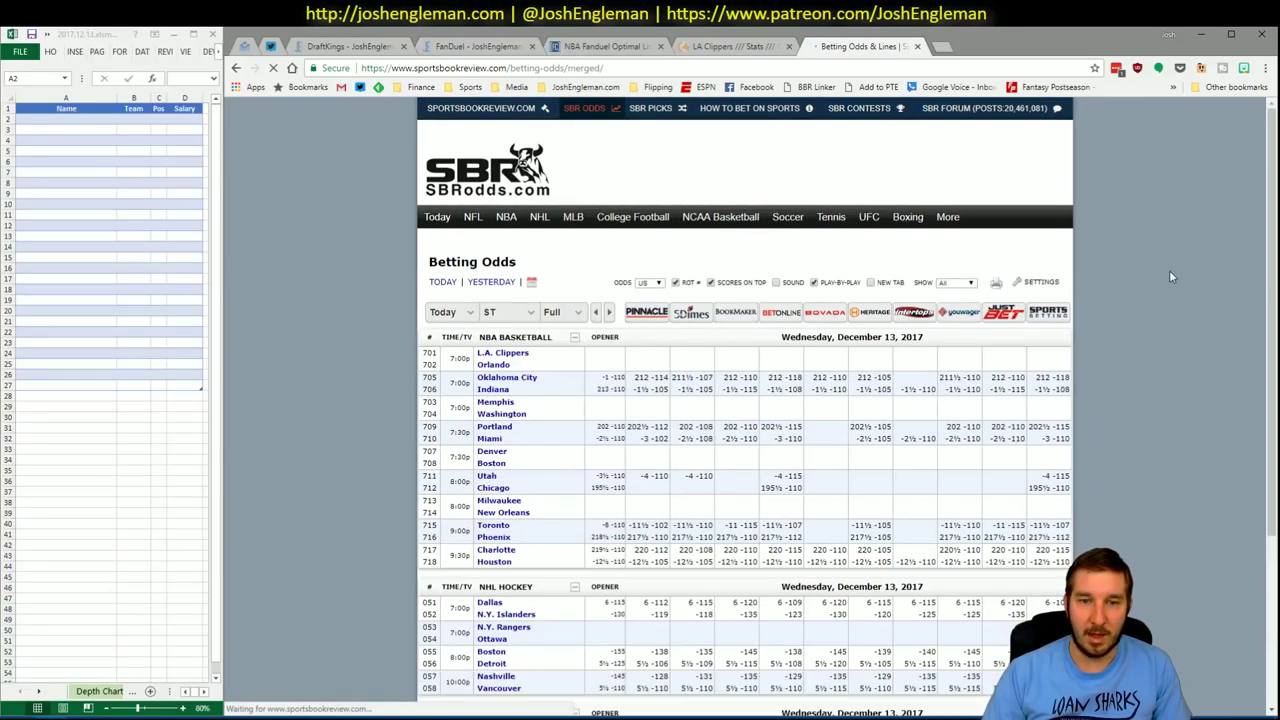
left_click(1201, 34)
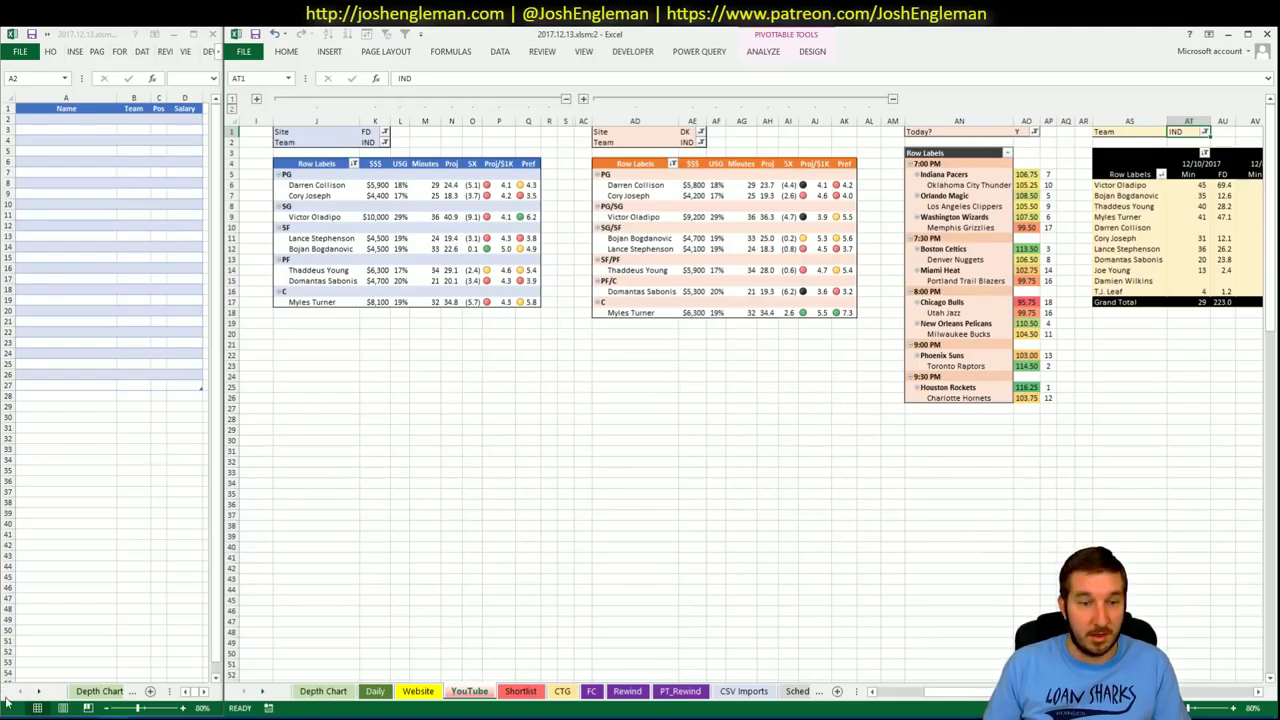
- Open the CTG sheet and set its zoom to a custom 75%
left_click(562, 691)
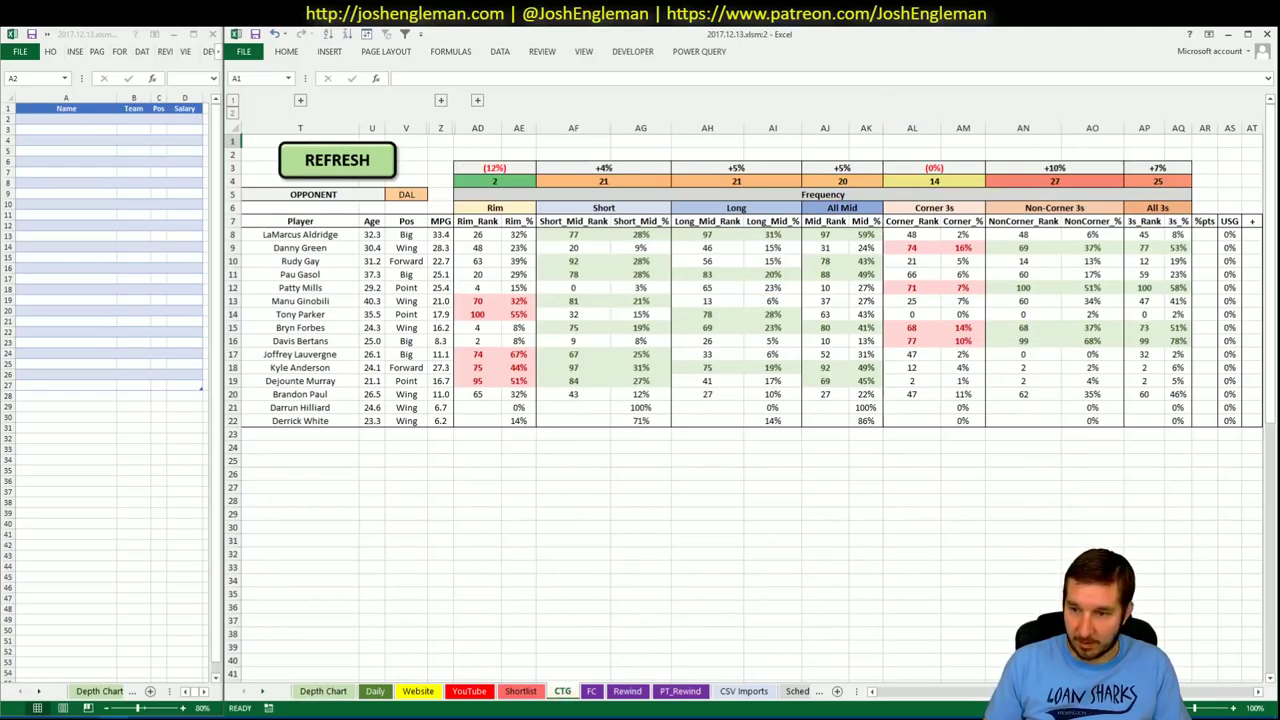
scroll(776, 512, "down", 2)
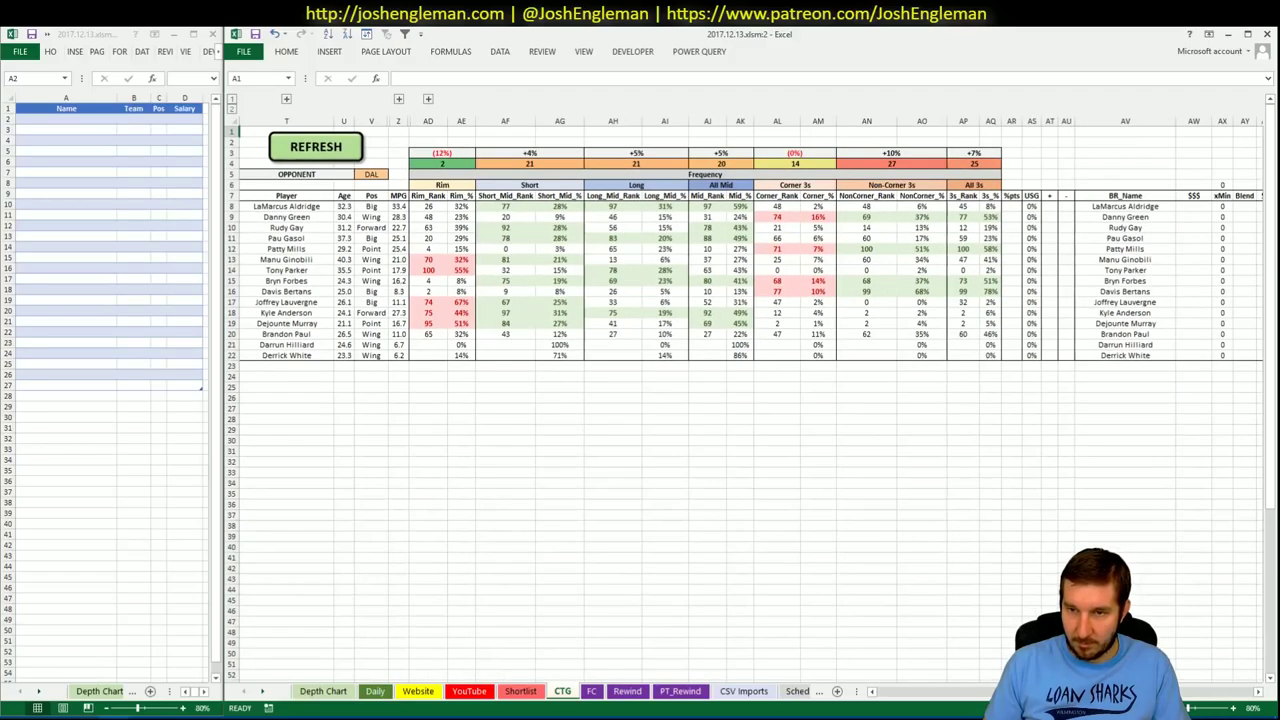
left_click(776, 514)
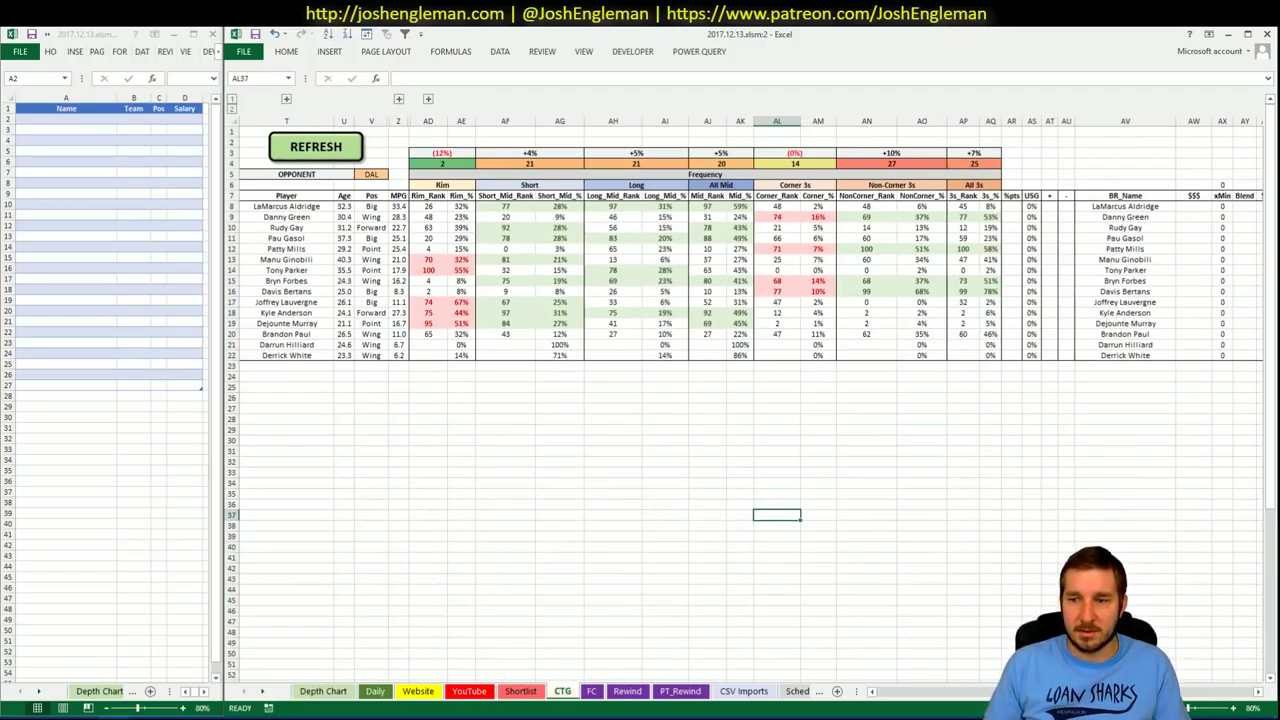
scroll(776, 512, "down", 1)
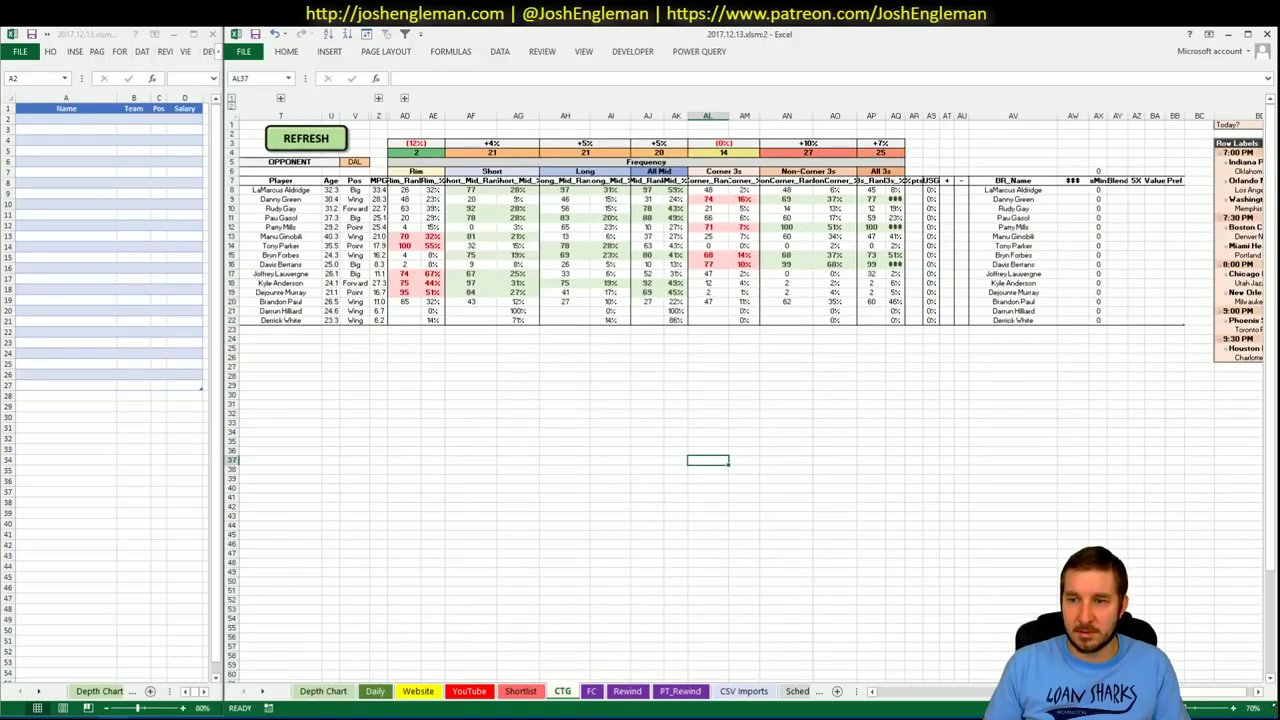
left_click(1252, 708)
key("Tab")
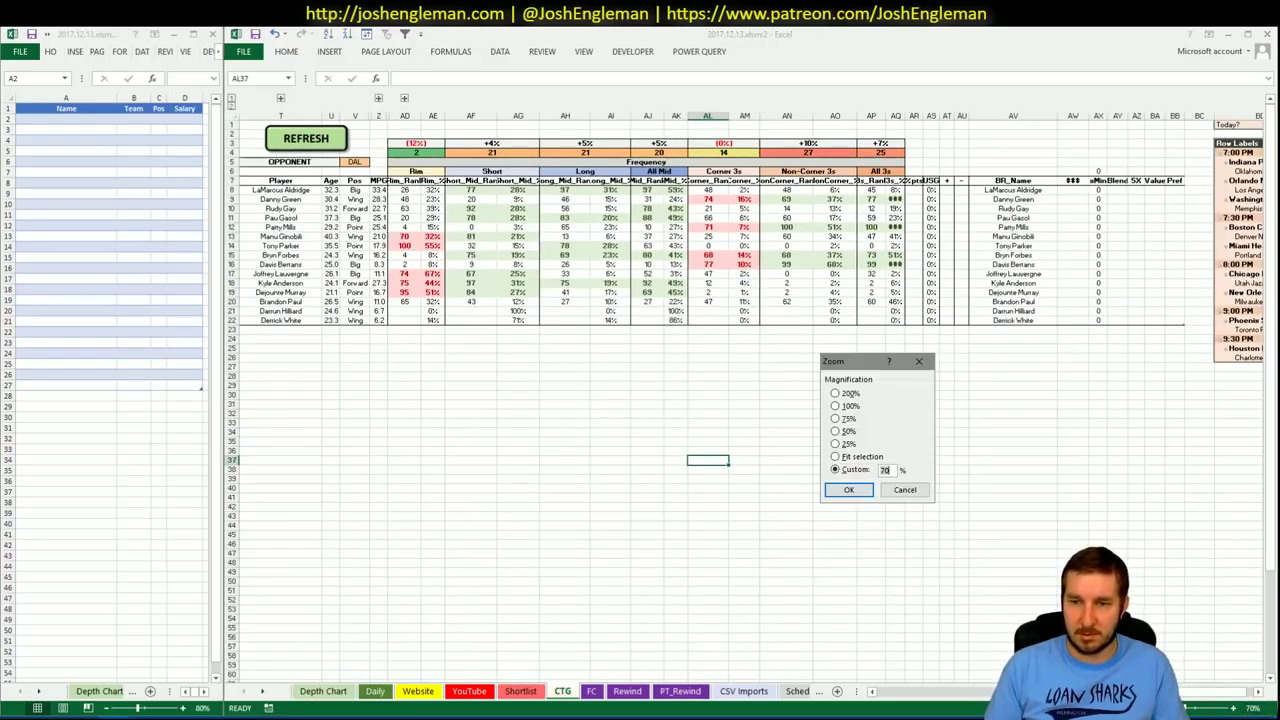
type("75")
key("Return")
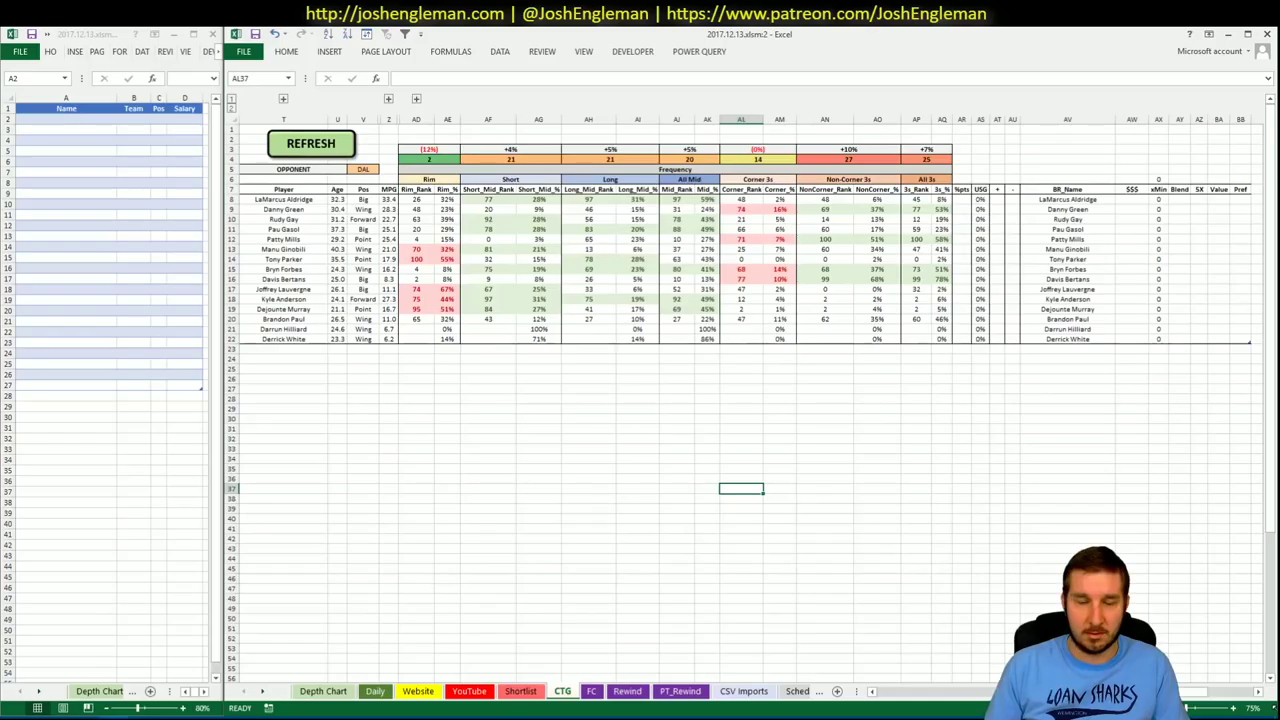
- Switch to the browser and open the league Shooting stats on Cleaning the Glass, down to the defense table
key("alt+Tab")
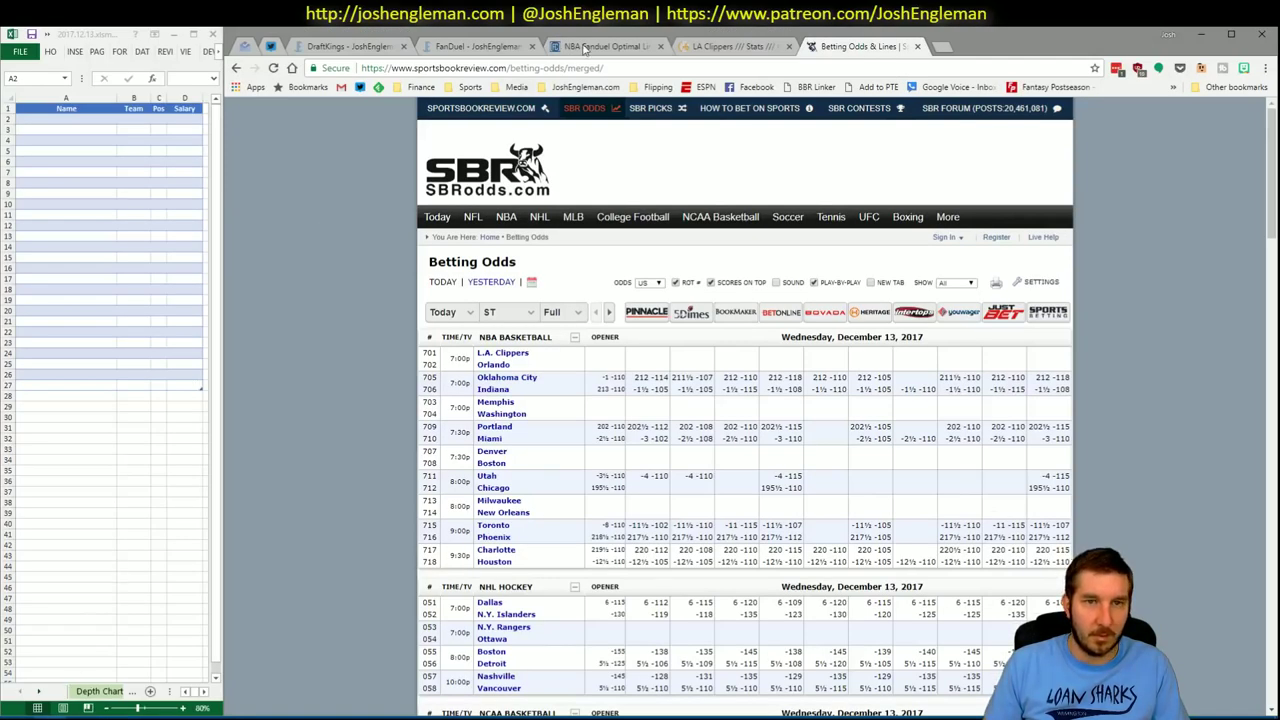
left_click(768, 45)
mouse_move(681, 148)
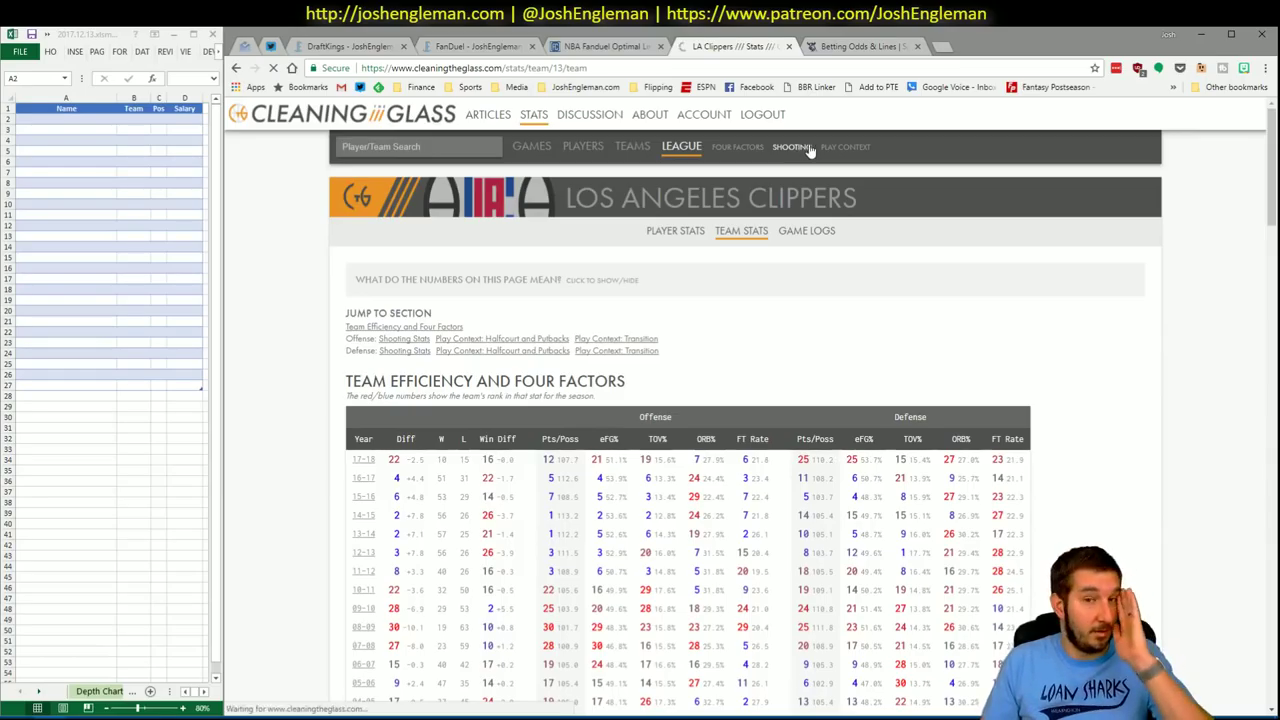
left_click(806, 150)
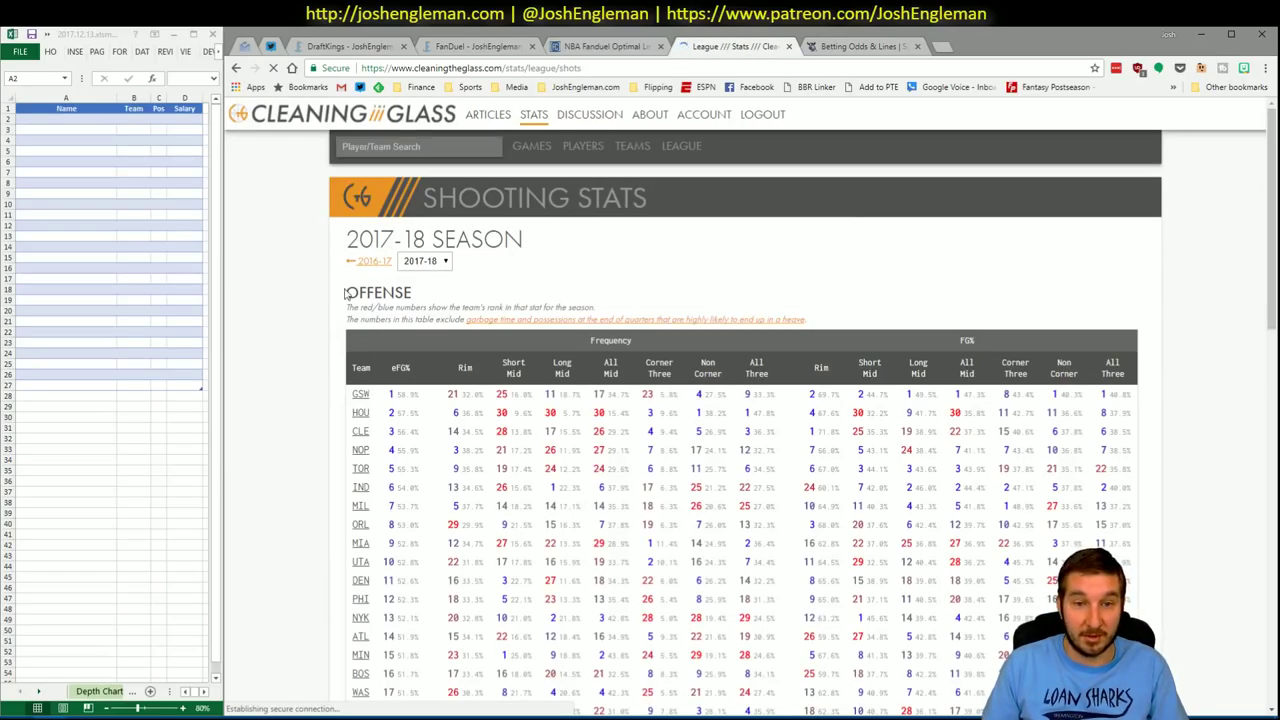
scroll(333, 338, "down", 2)
scroll(333, 338, "down", 10)
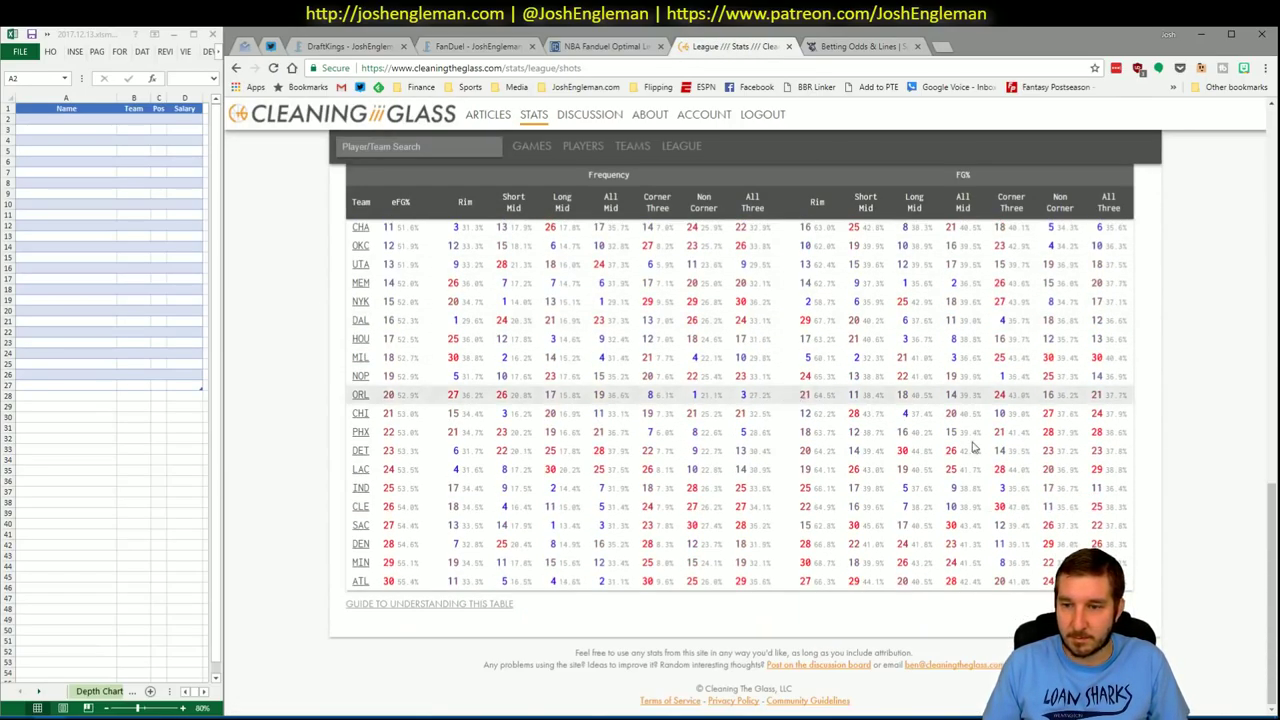
- Copy all team rows of the defensive shooting table and paste them at A43 of the CTG sheet, matching destination formatting, with the defense columns expanded
left_click_drag(1131, 572, 356, 240)
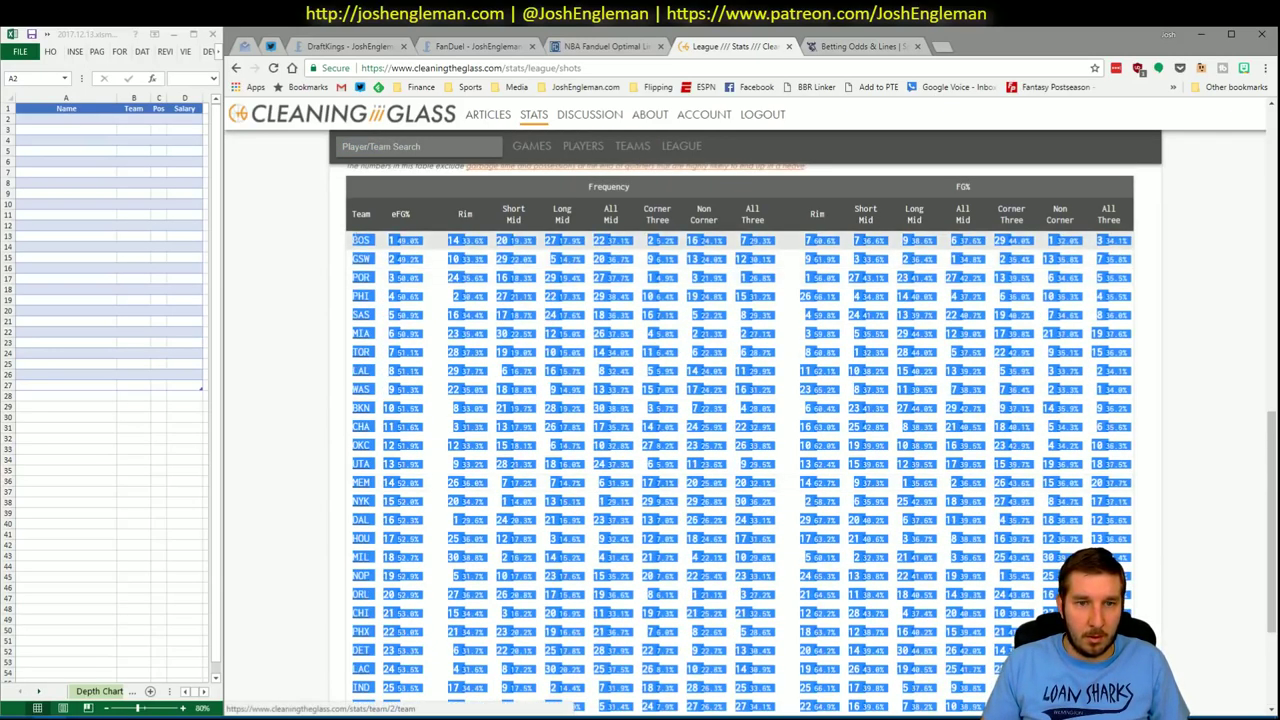
key("alt+Tab")
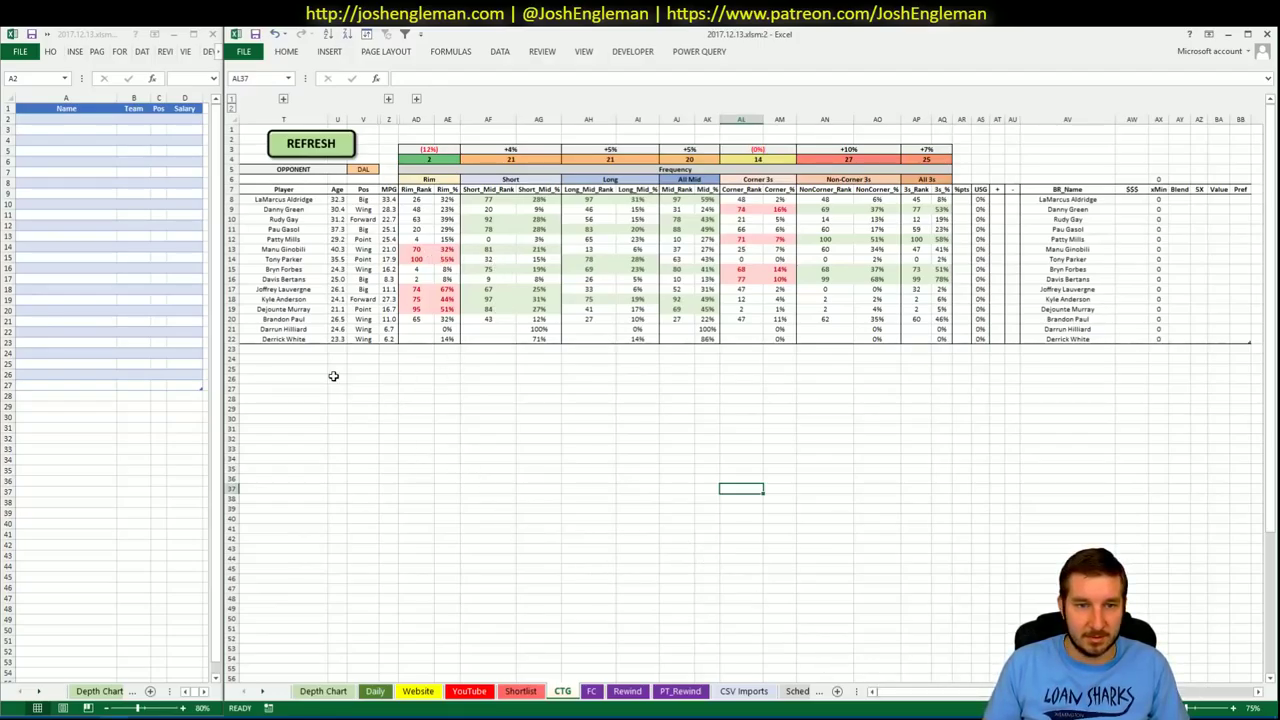
scroll(331, 377, "down", 1)
scroll(307, 429, "up", 1)
left_click(283, 98)
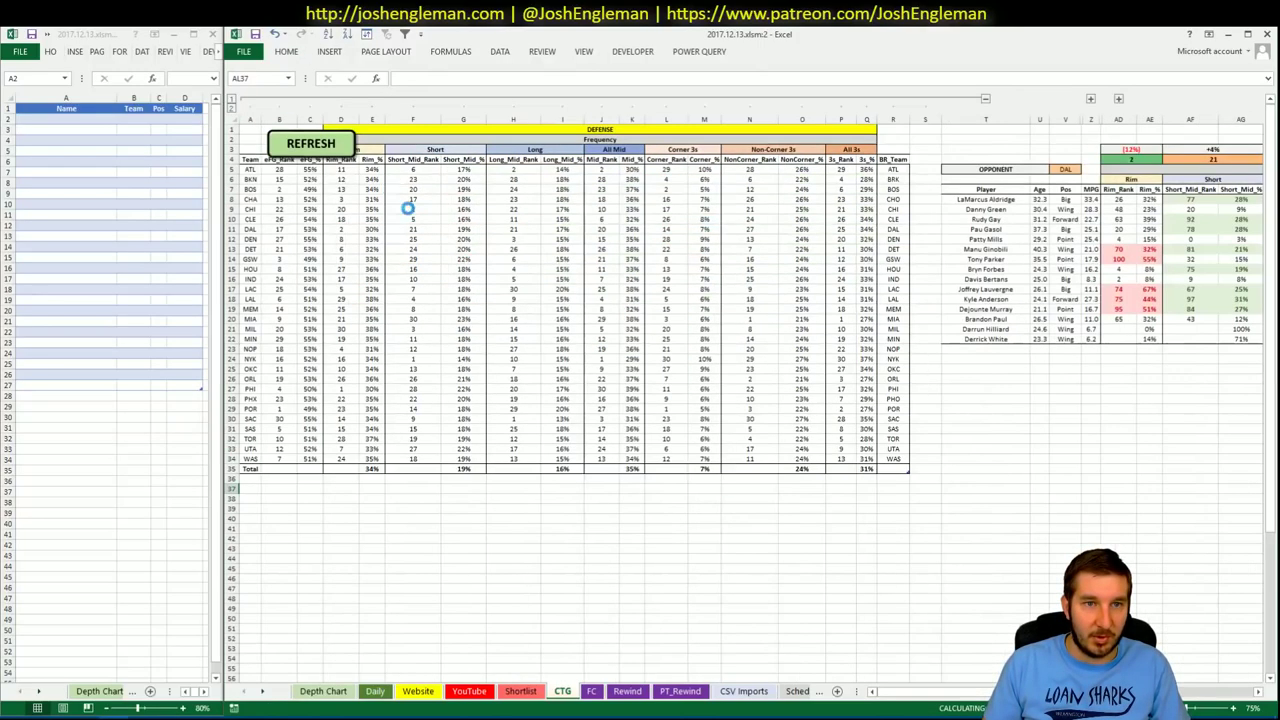
left_click(258, 548)
right_click(258, 548)
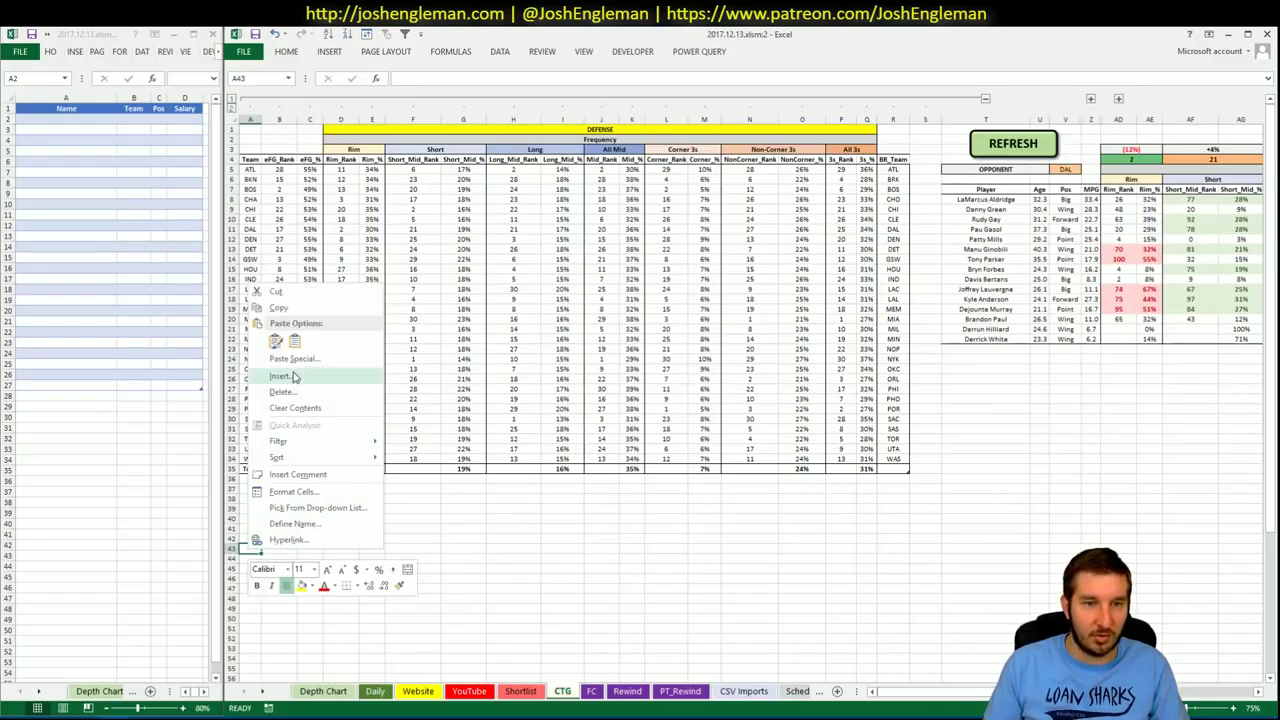
left_click(297, 343)
- Delete the blank cells D43:D72 in the pasted data, shifting the remaining cells left
scroll(329, 455, "down", 3)
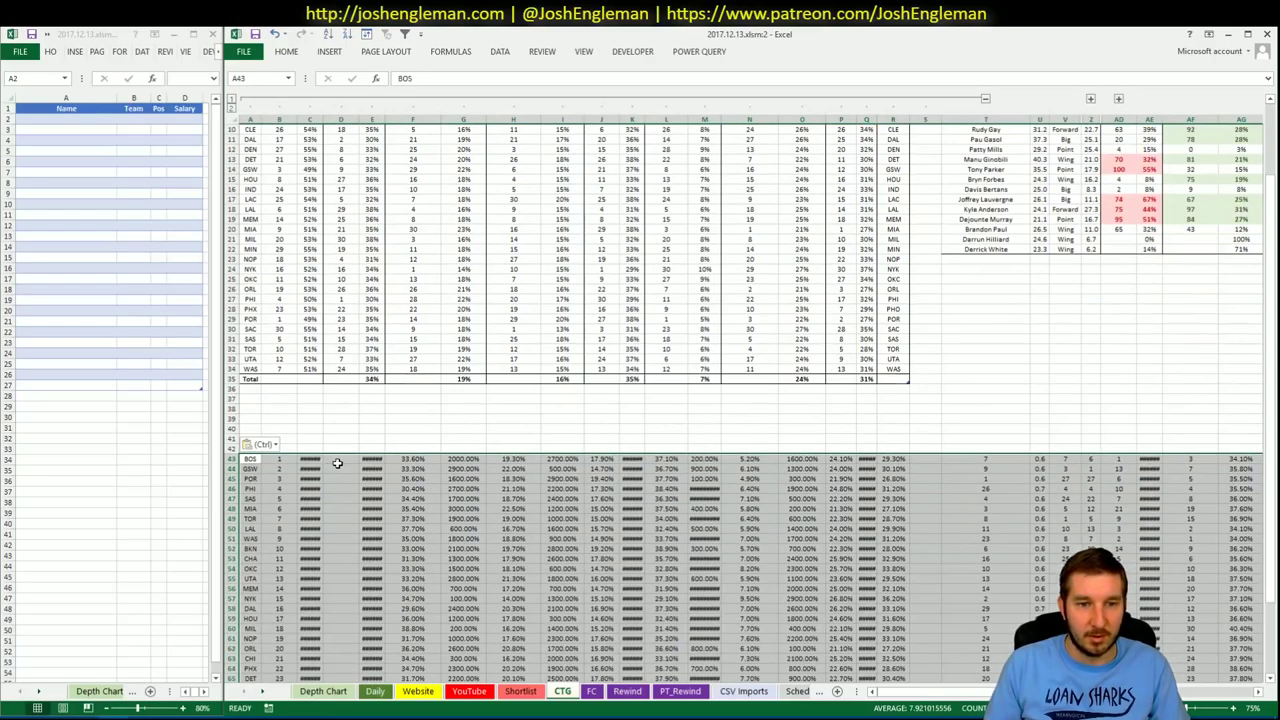
left_click_drag(334, 462, 344, 648)
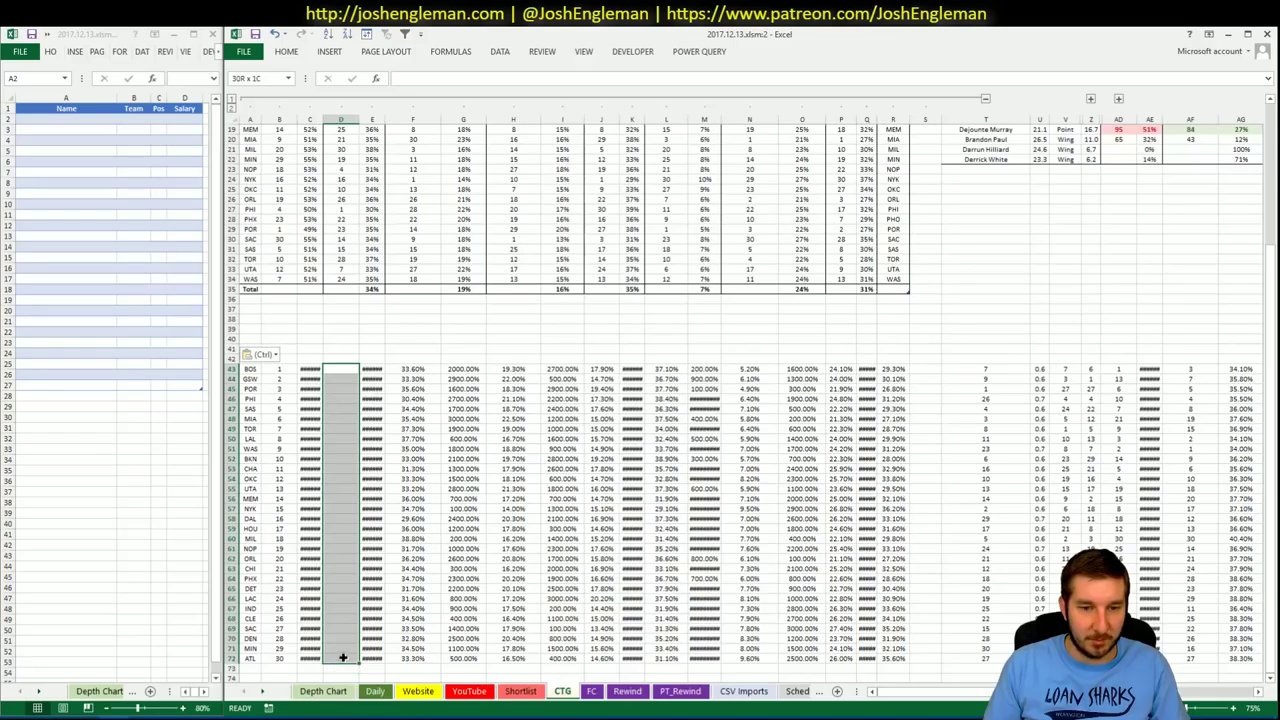
right_click(344, 645)
left_click(420, 496)
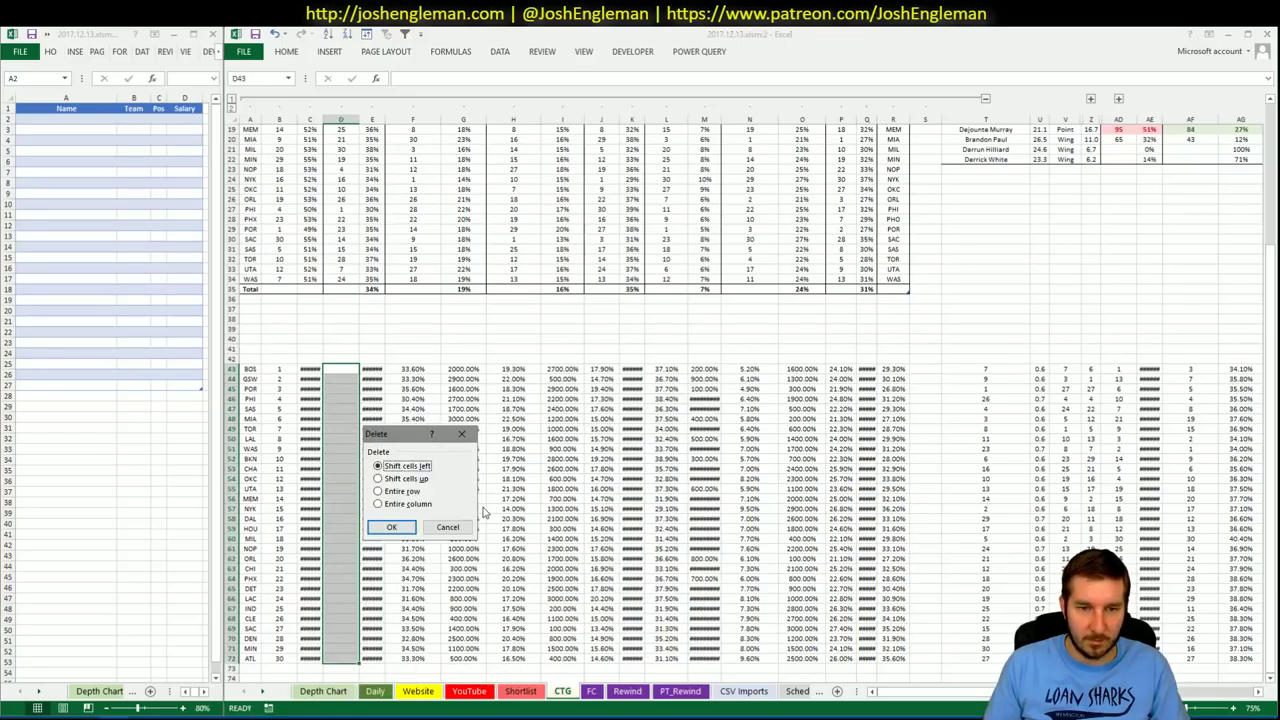
left_click(400, 526)
- Copy the cleaned data A43:Q72 and paste it as values over the DEFENSE table starting at A5
left_click_drag(255, 370, 216, 368)
key("ctrl+c")
scroll(334, 346, "up", 6)
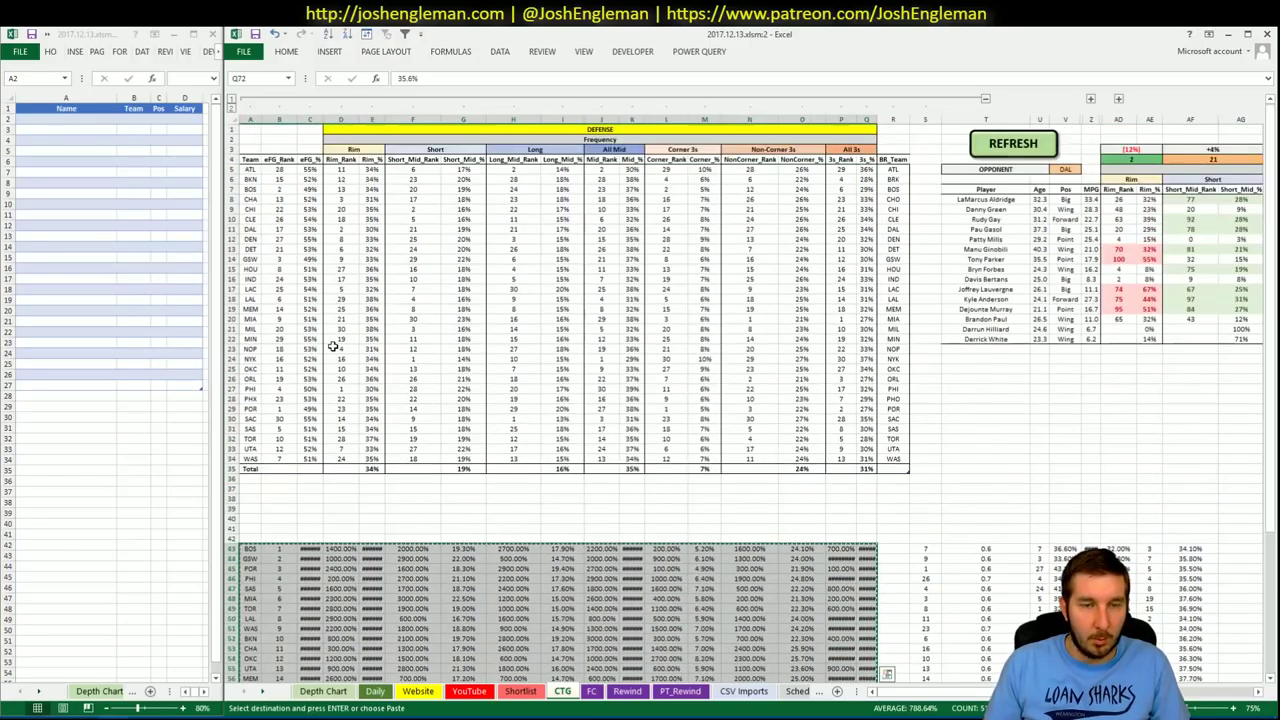
right_click(255, 172)
left_click(286, 209)
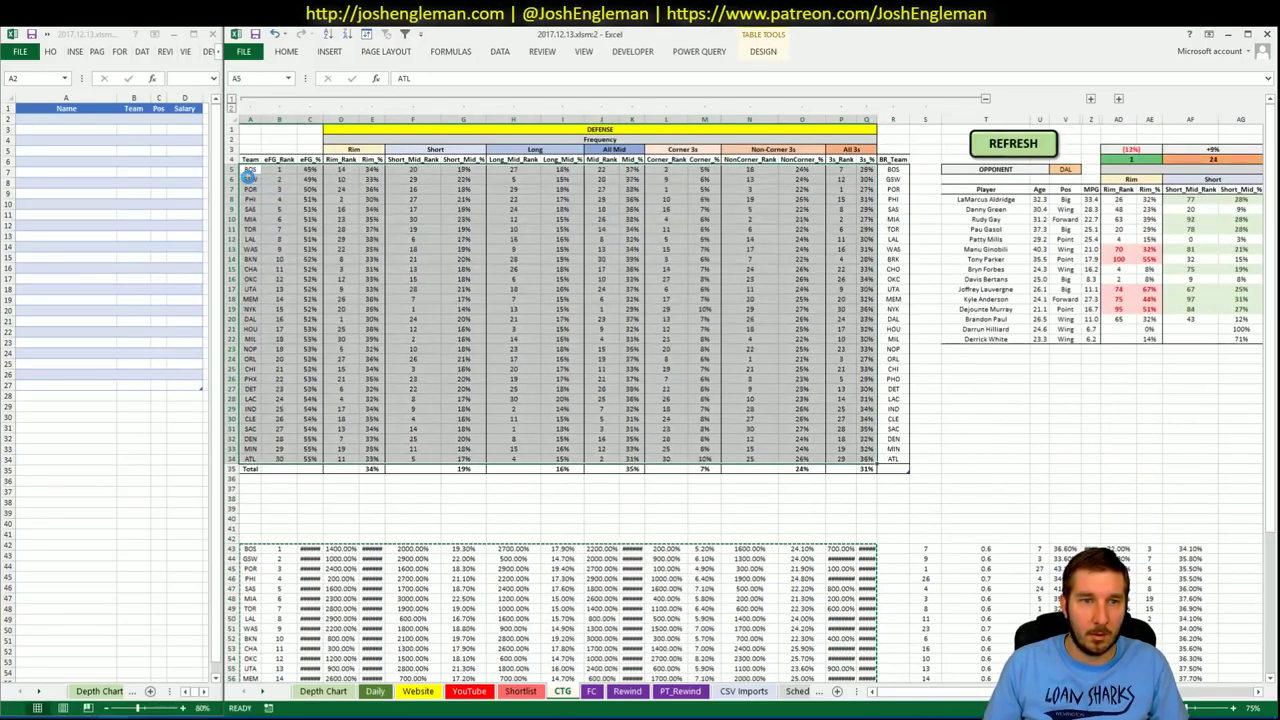
- Sort the DEFENSE table by team from A to Z and clear the leftover pasted data below it
left_click(250, 179)
left_click(328, 36)
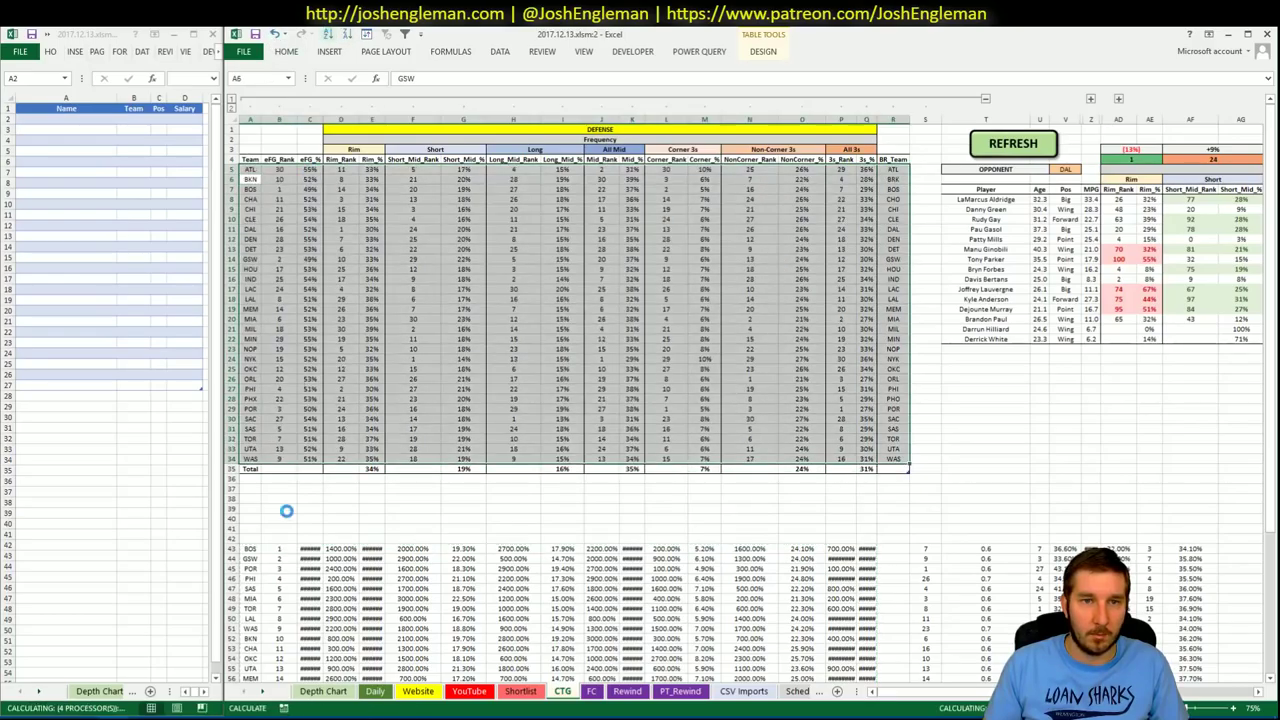
left_click_drag(232, 549, 200, 664)
key("Delete")
key("ctrl+Home")
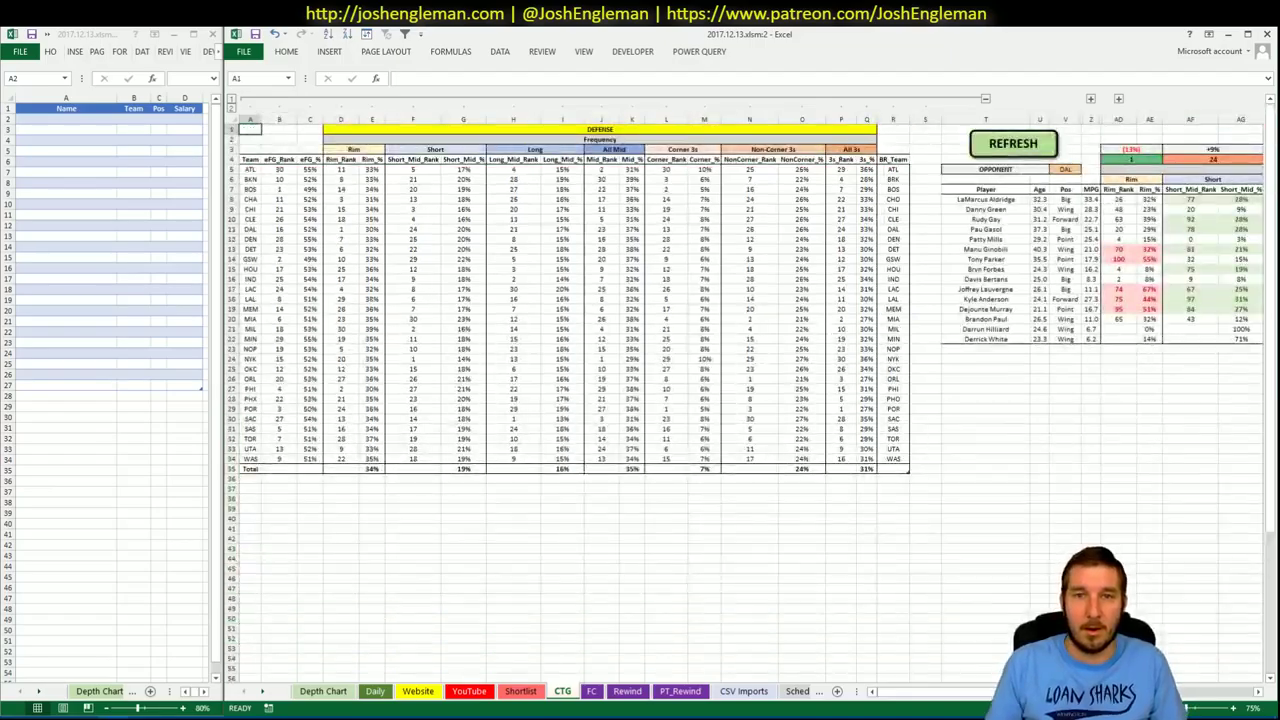
- Collapse the DEFENSE column group and set the opponent to OKC
left_click(985, 98)
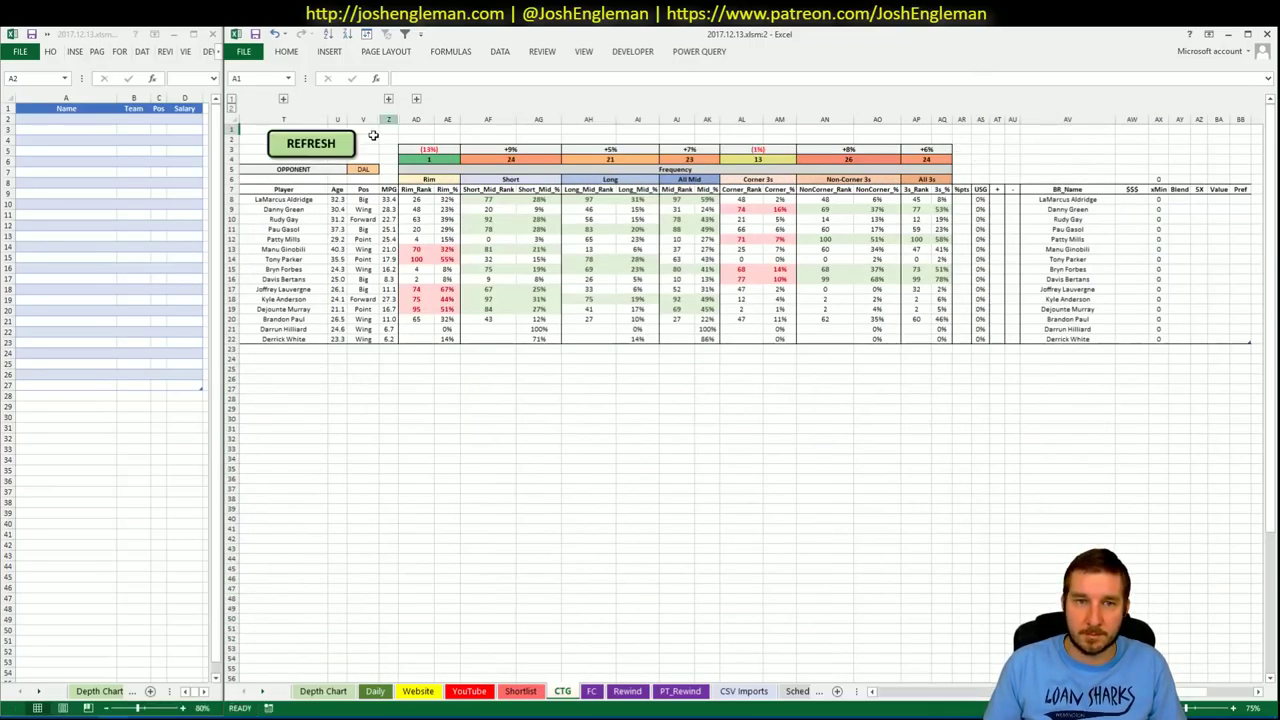
type("OKC")
key("Return")
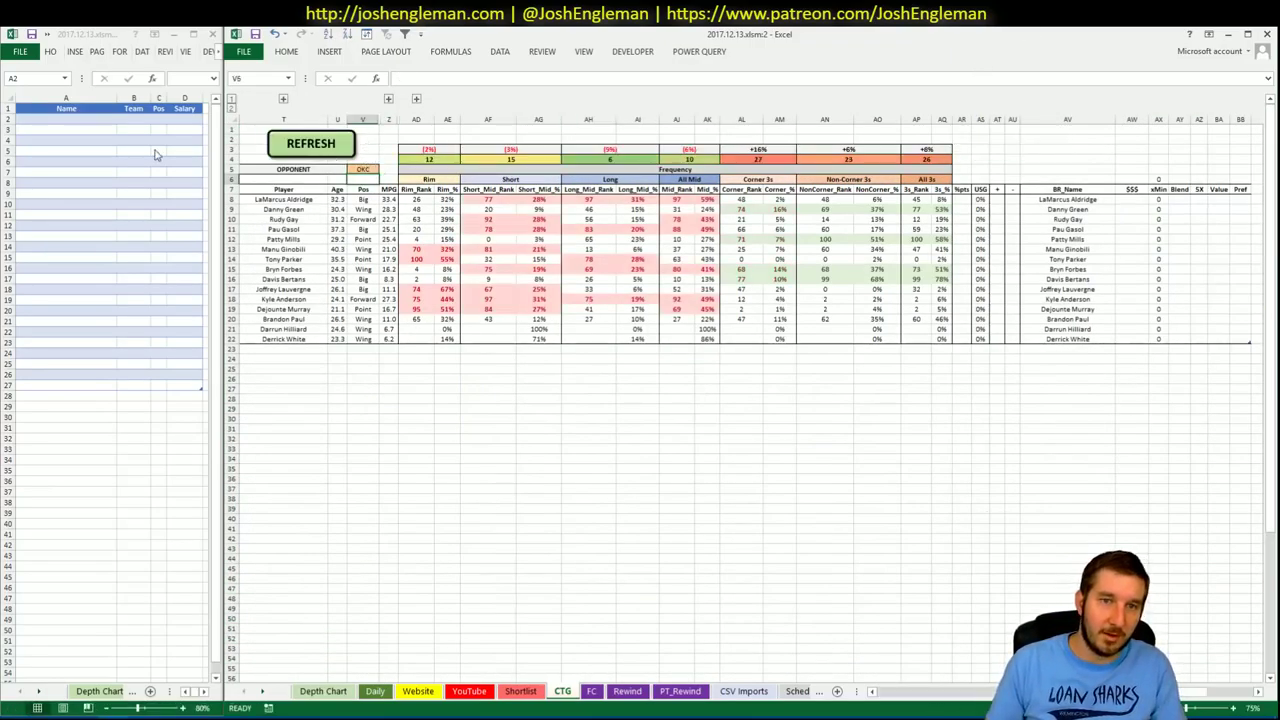
- Switch to the browser and search Cleaning the Glass for "ind" to open the Indiana Pacers team stats page
key("alt+Tab")
left_click(858, 46)
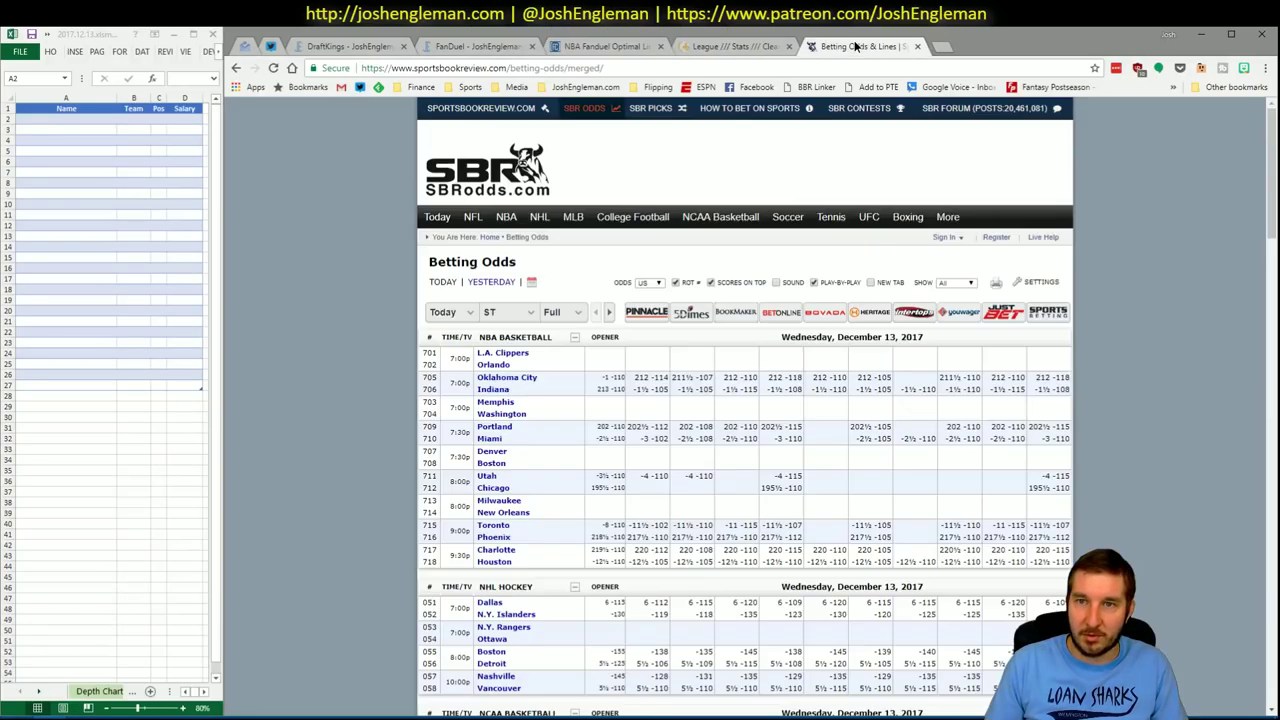
left_click(600, 46)
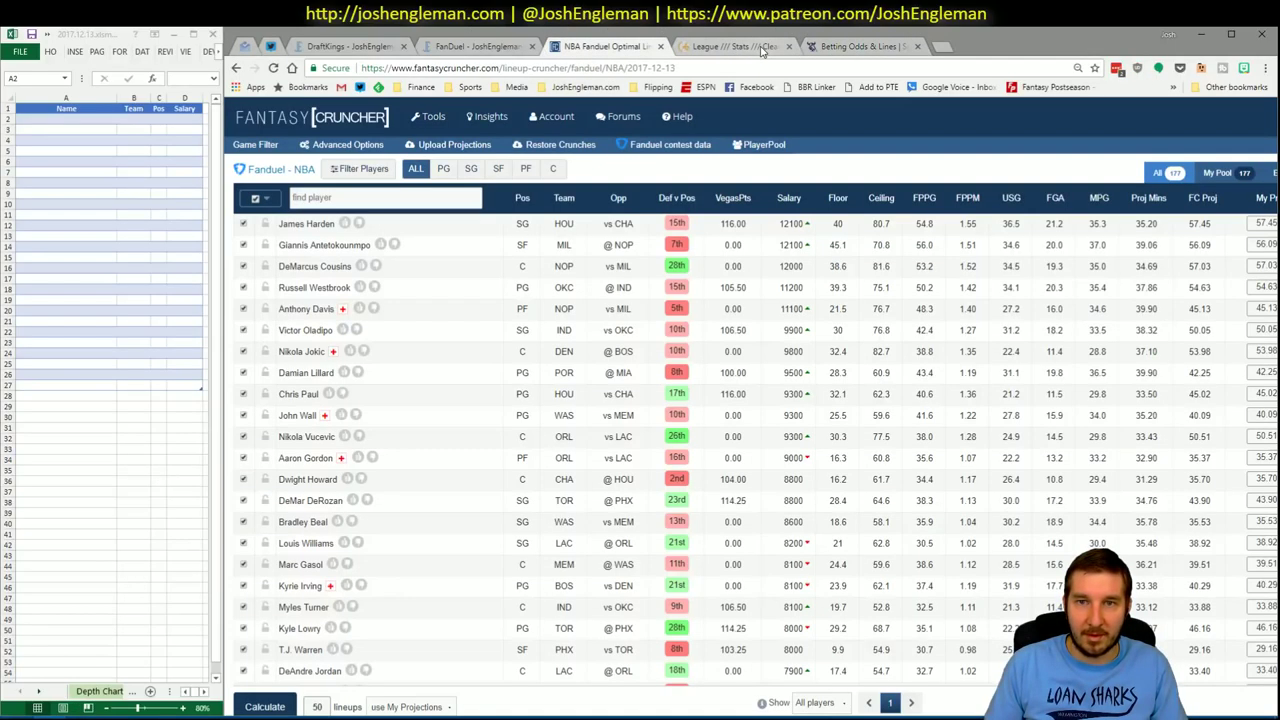
left_click(735, 46)
left_click(405, 146)
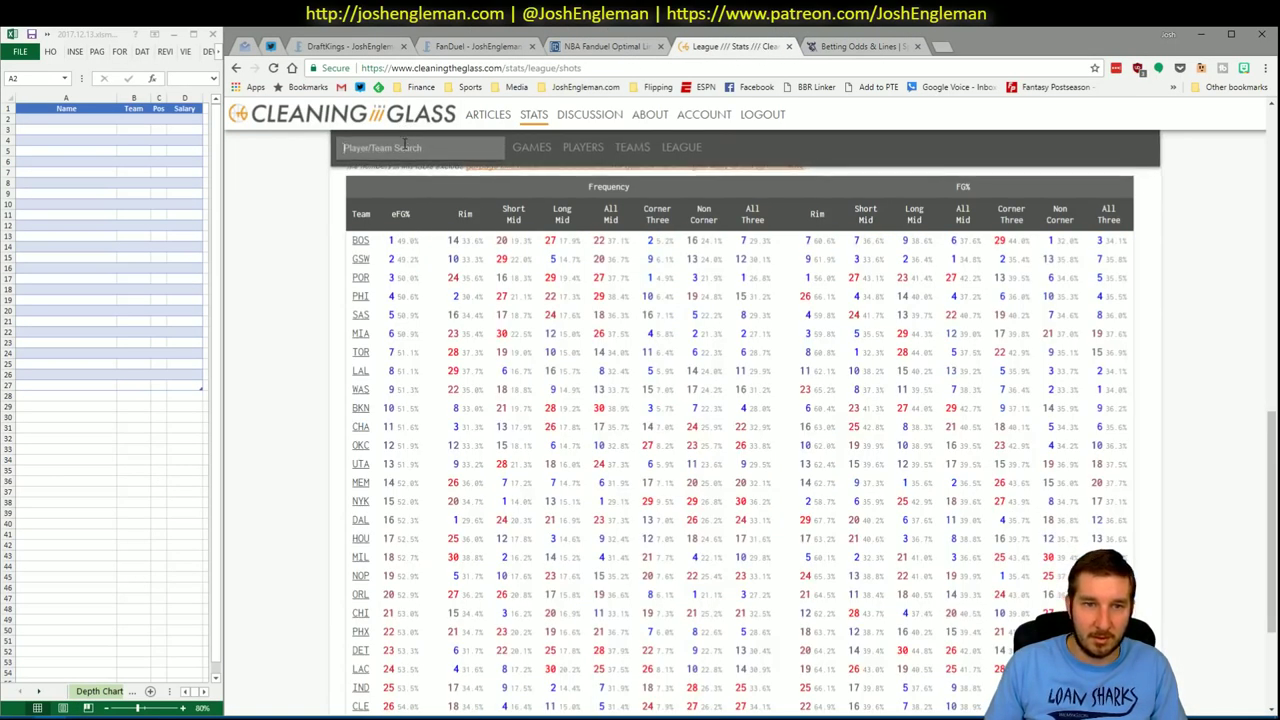
type("ind")
left_click(362, 172)
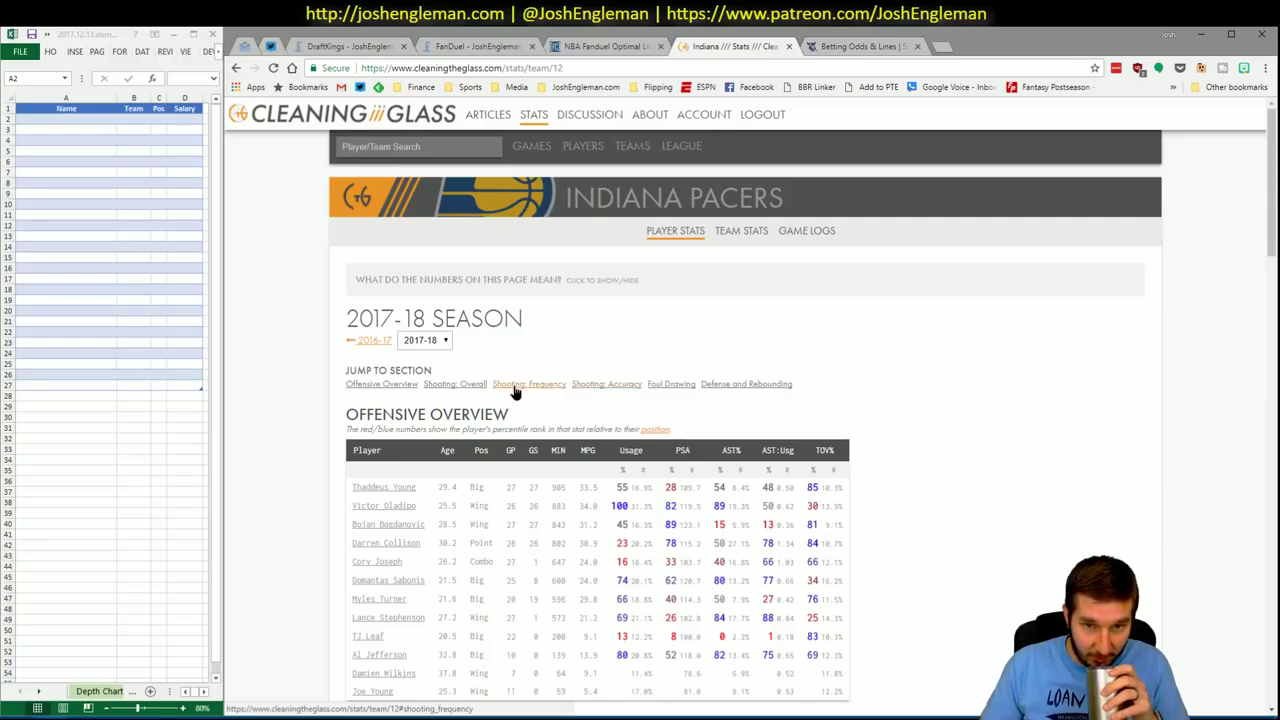
- Copy all player rows of Indiana's Shooting: Frequency table, from Thaddeus Young through Joe Young
left_click(515, 386)
mouse_move(964, 535)
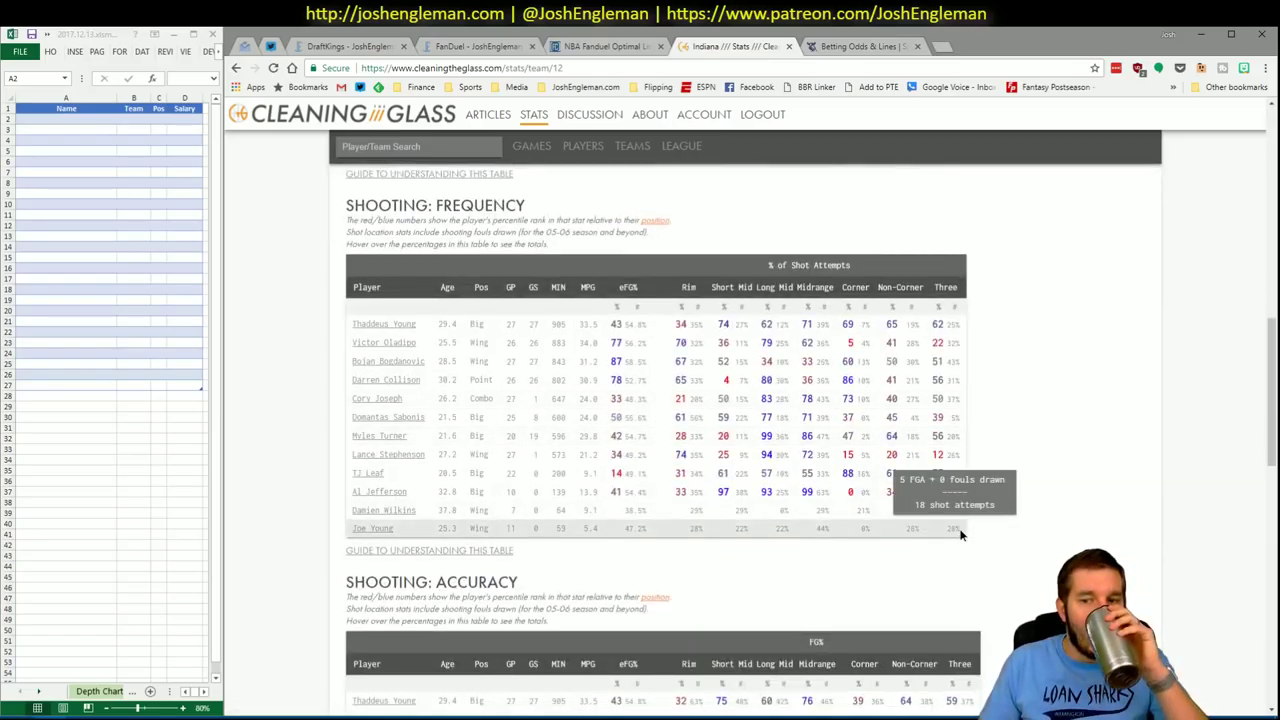
left_click_drag(960, 535, 455, 335)
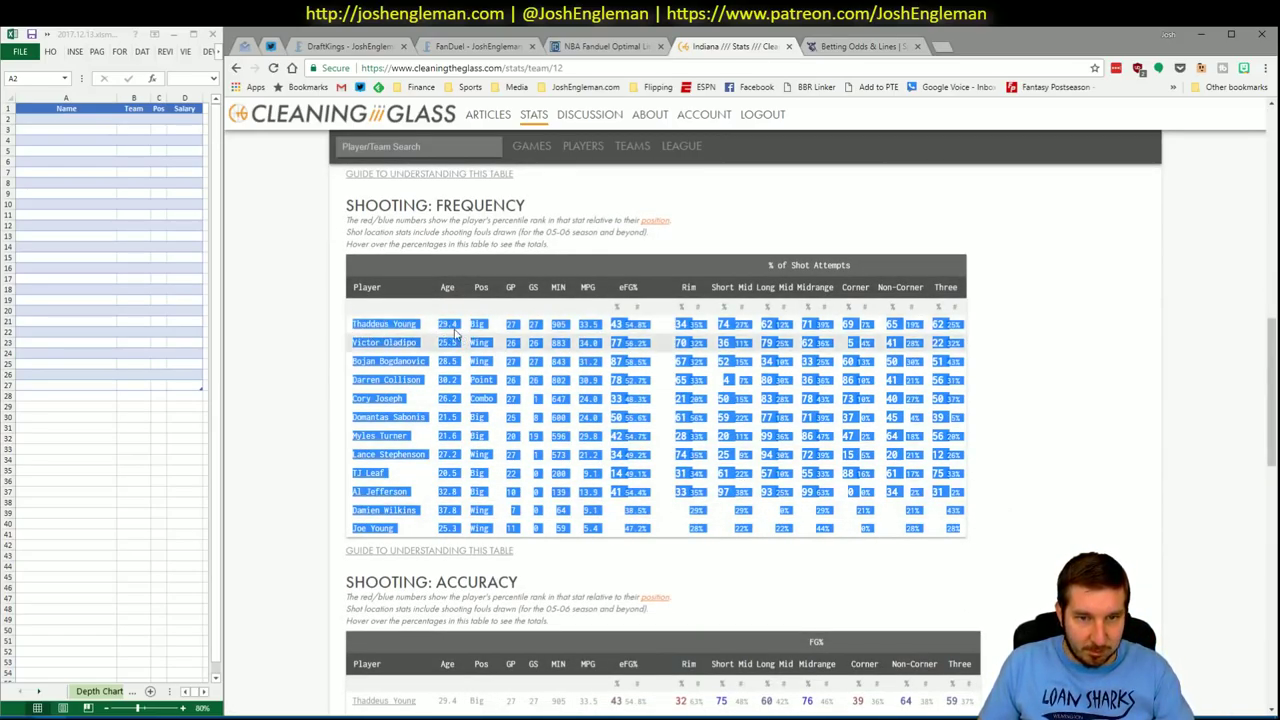
right_click(492, 334)
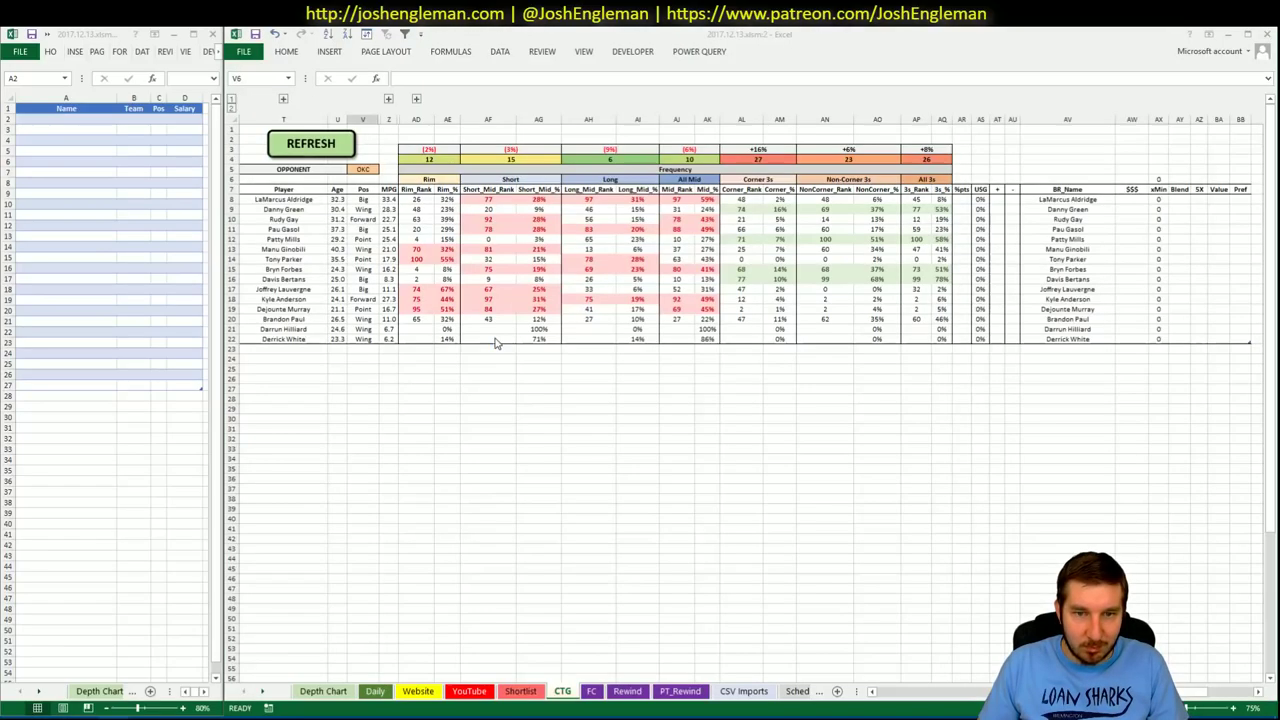
left_click(515, 349)
- Paste the copied Indiana player stats into the CTG sheet's Player table starting at T8 and refresh the table
key("alt+Tab")
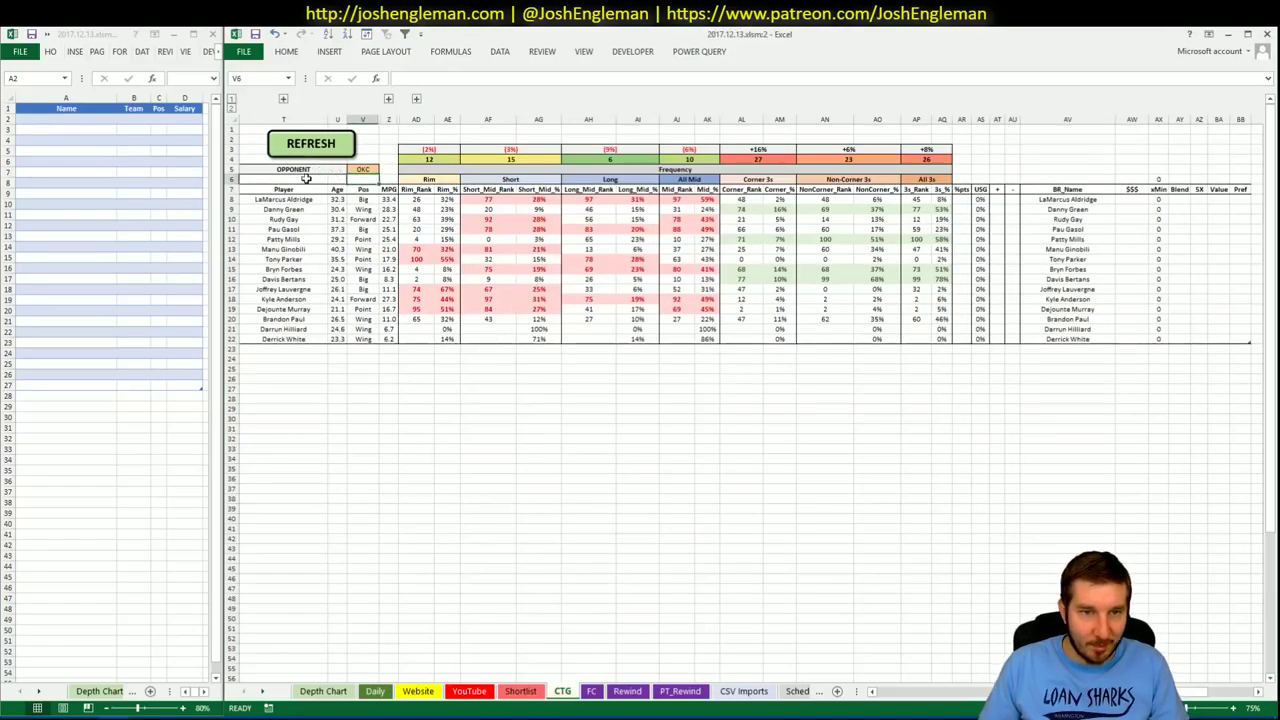
right_click(290, 198)
left_click(334, 257)
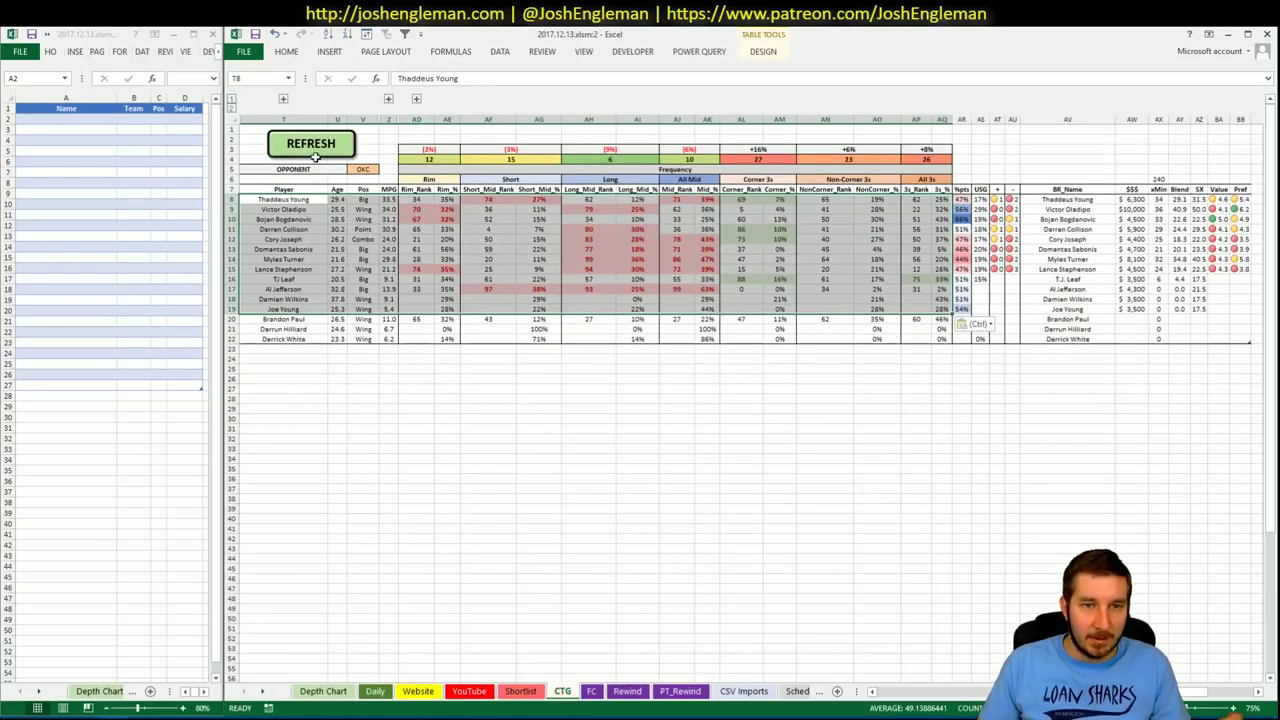
key("alt+Tab")
key("alt+Tab")
left_click(337, 398)
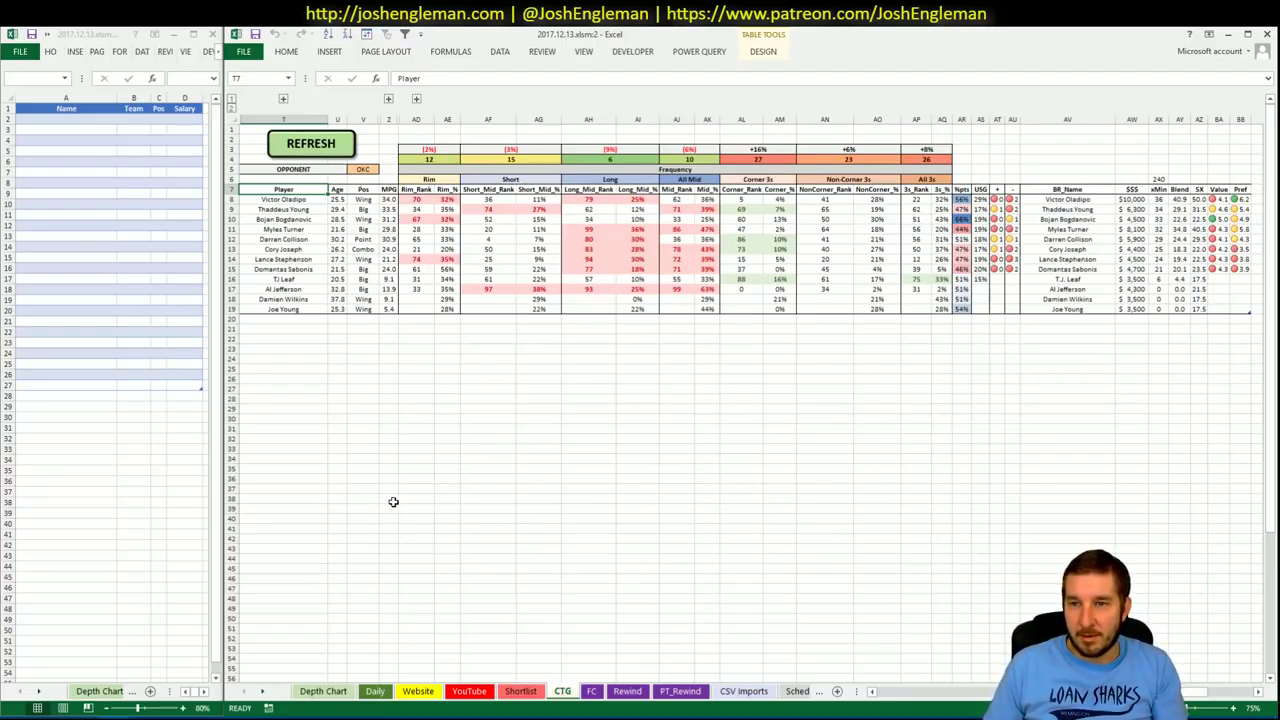
- Check the Daily sheet's projections at 80% zoom, and examine Victor Oladipo's game log among FantasyCruncher's shooting guards
left_click(375, 691)
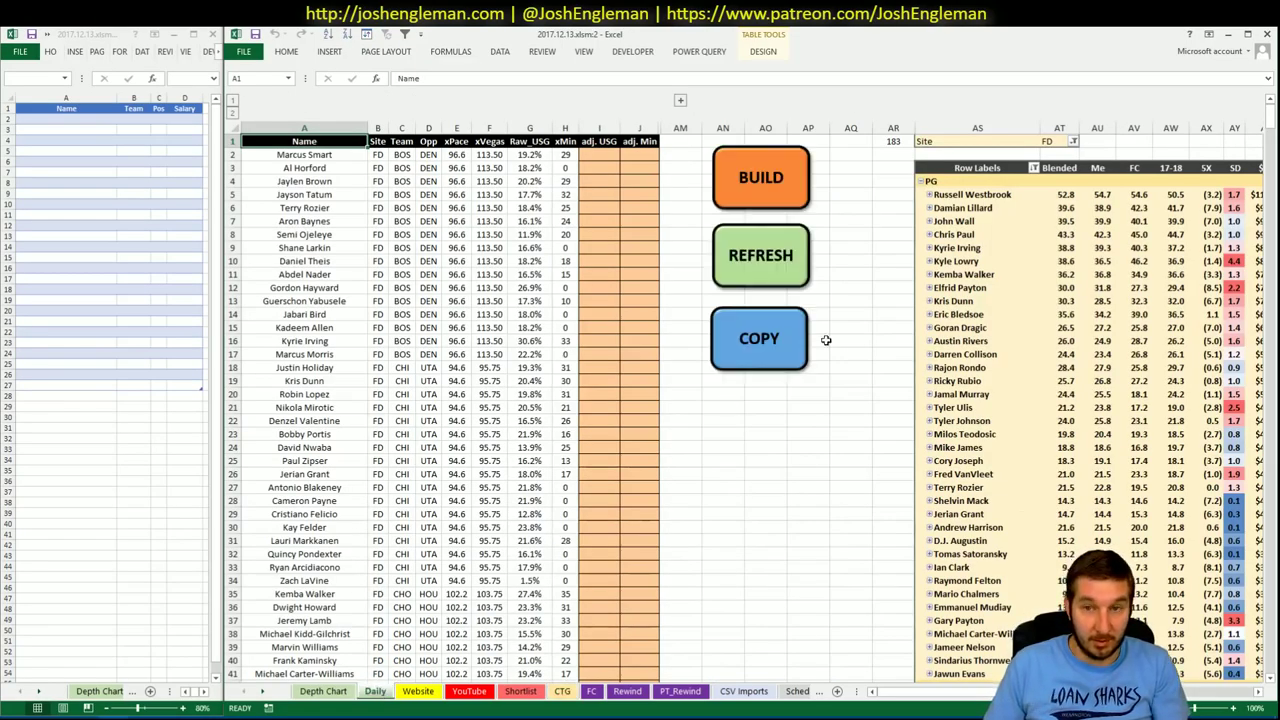
scroll(715, 528, "down", 2, "ctrl")
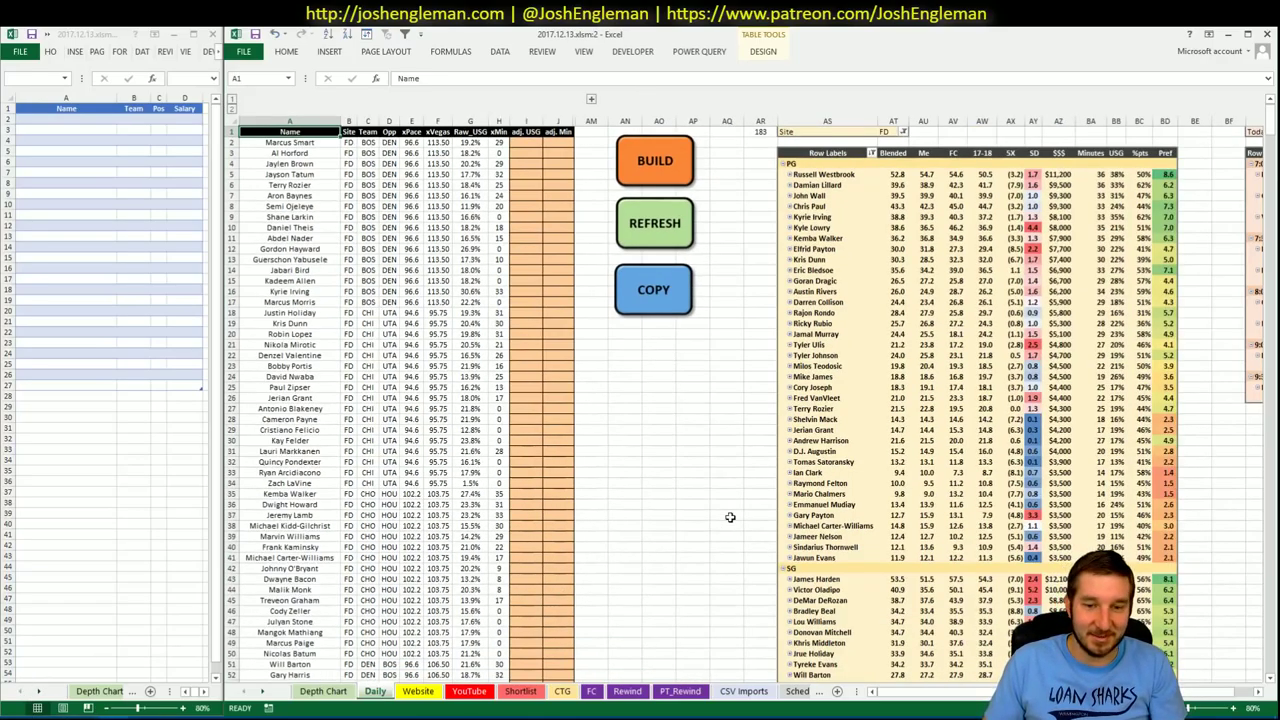
left_click(50, 716)
left_click(632, 48)
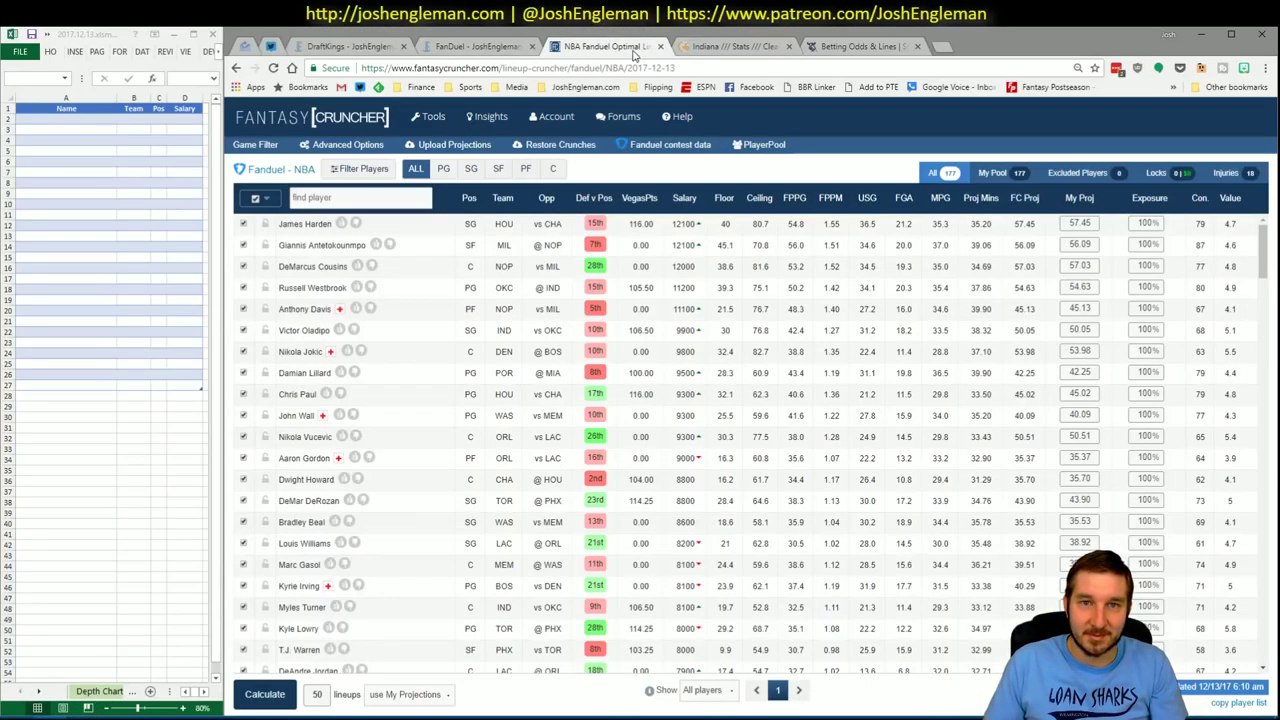
left_click(470, 170)
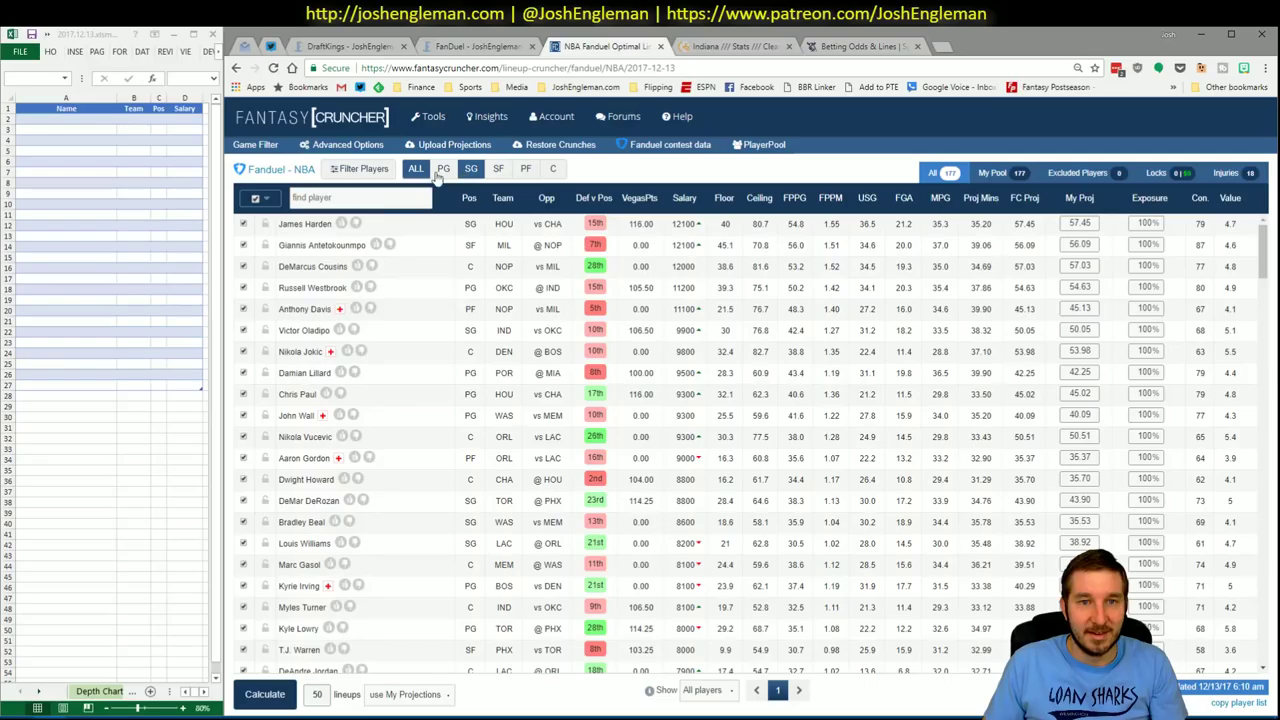
left_click(305, 248)
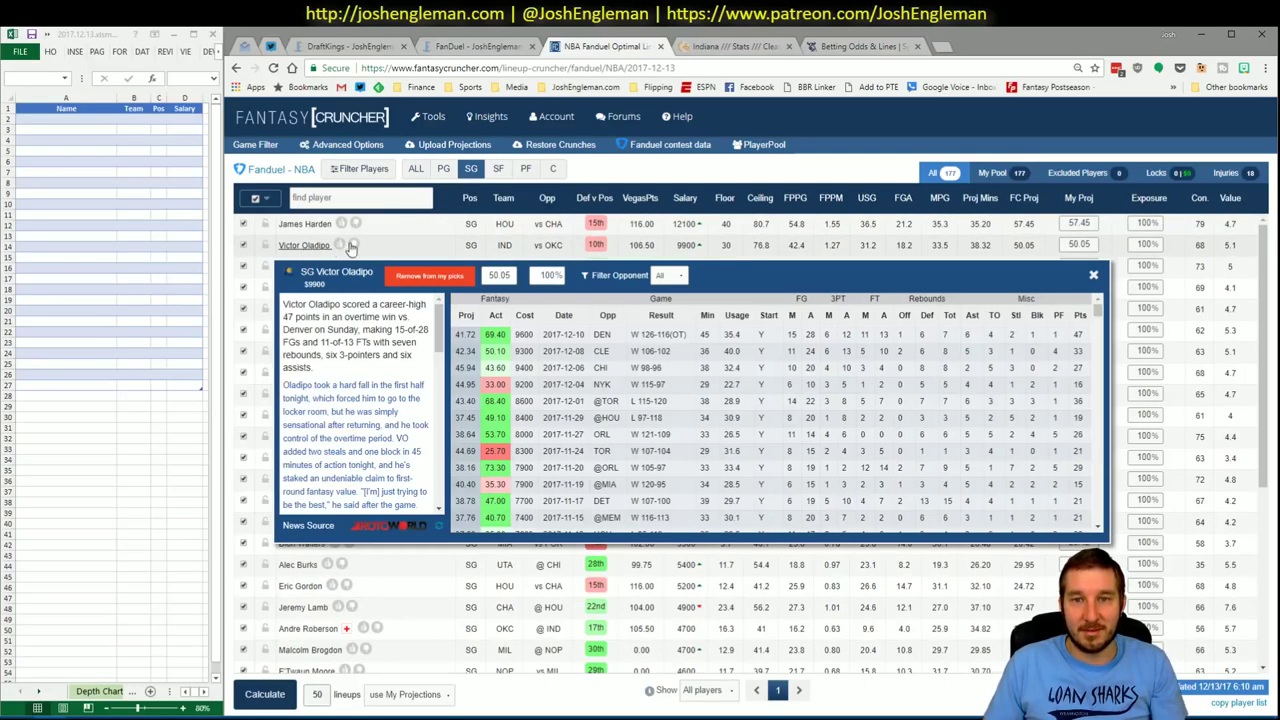
left_click(1094, 276)
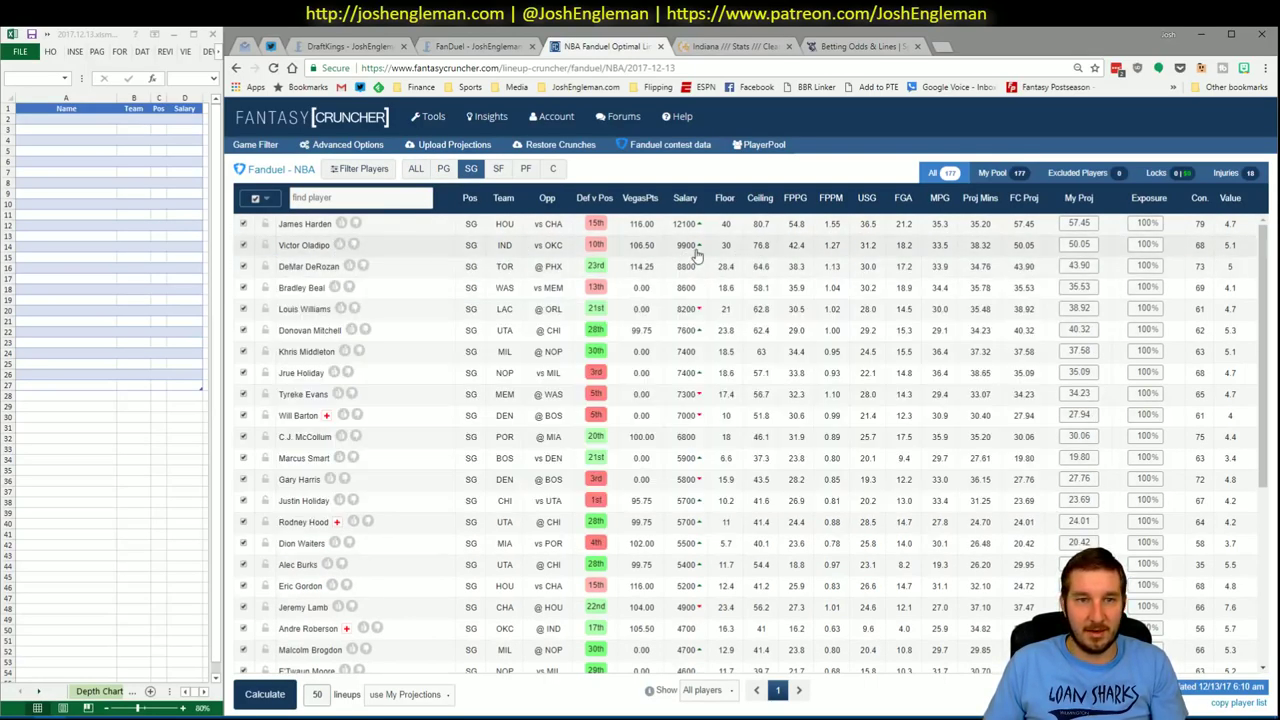
- Check shooting guard salaries in FanDuel's $25K Wed NBA Pick 'n Roll contest and close the contest page
key("alt+Tab")
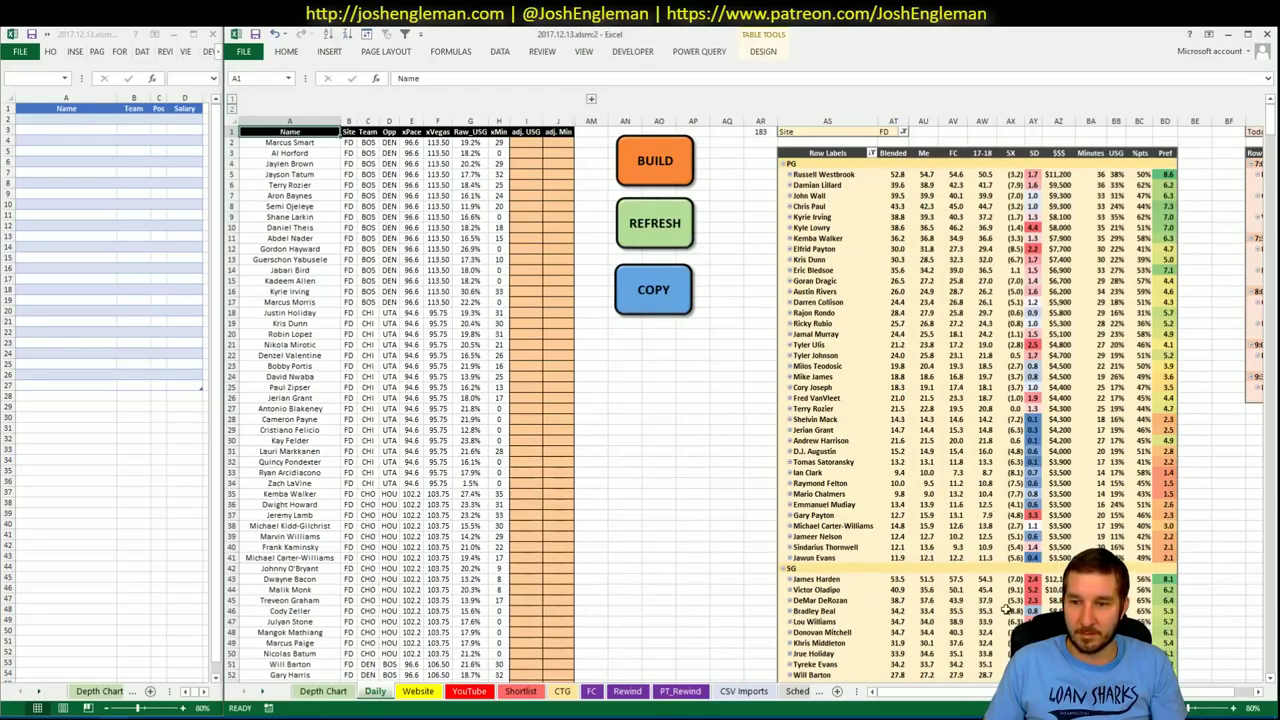
left_click(743, 691)
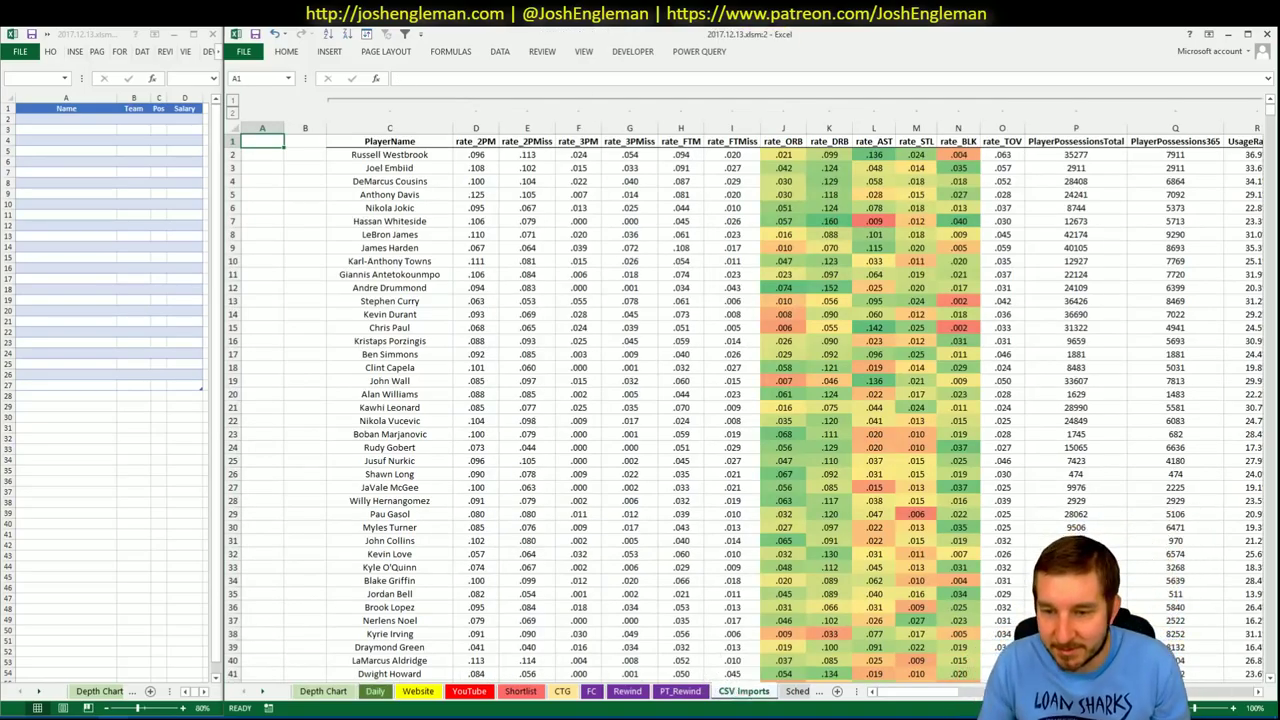
key("alt+Tab")
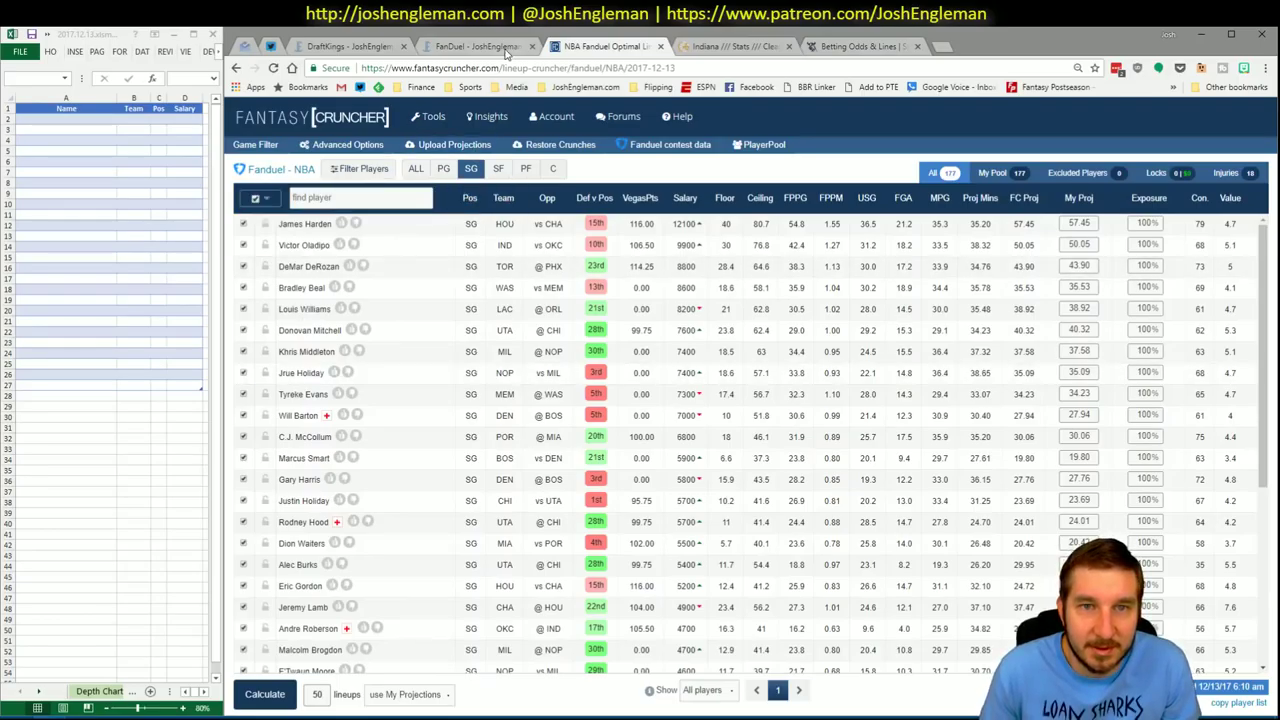
left_click(507, 52)
left_click(508, 67)
type("fand")
key("Return")
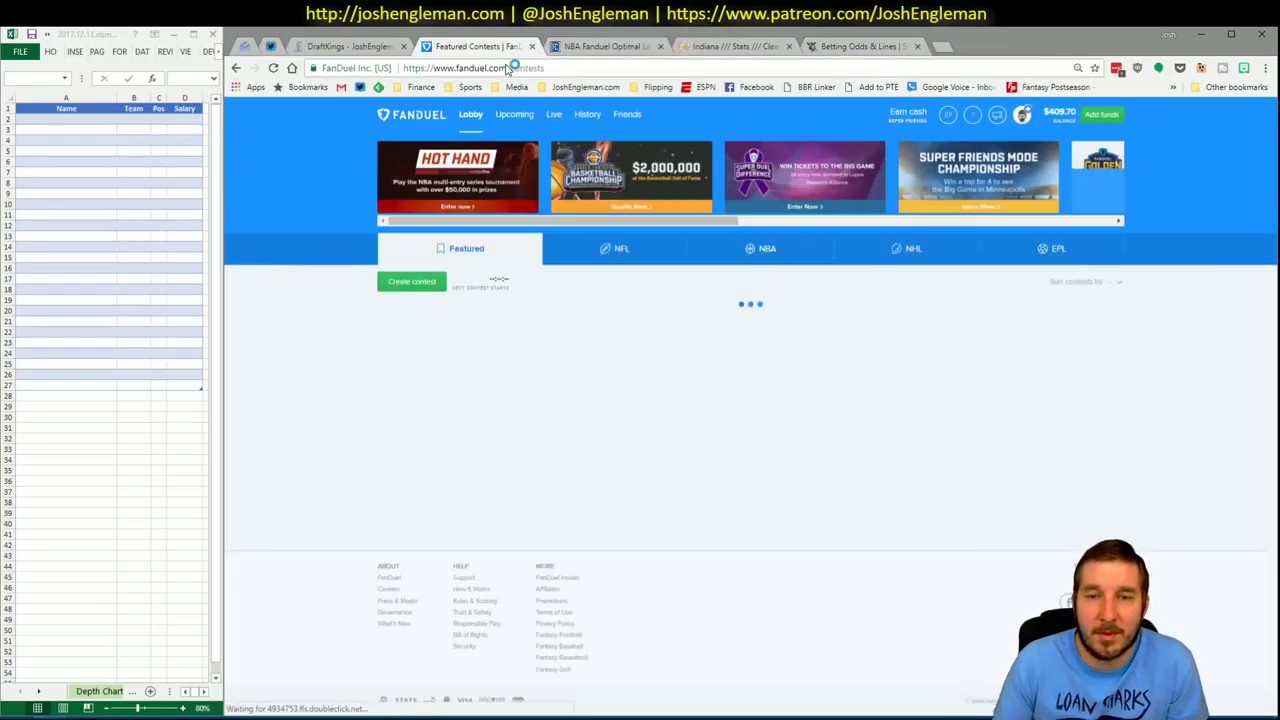
left_click(779, 250)
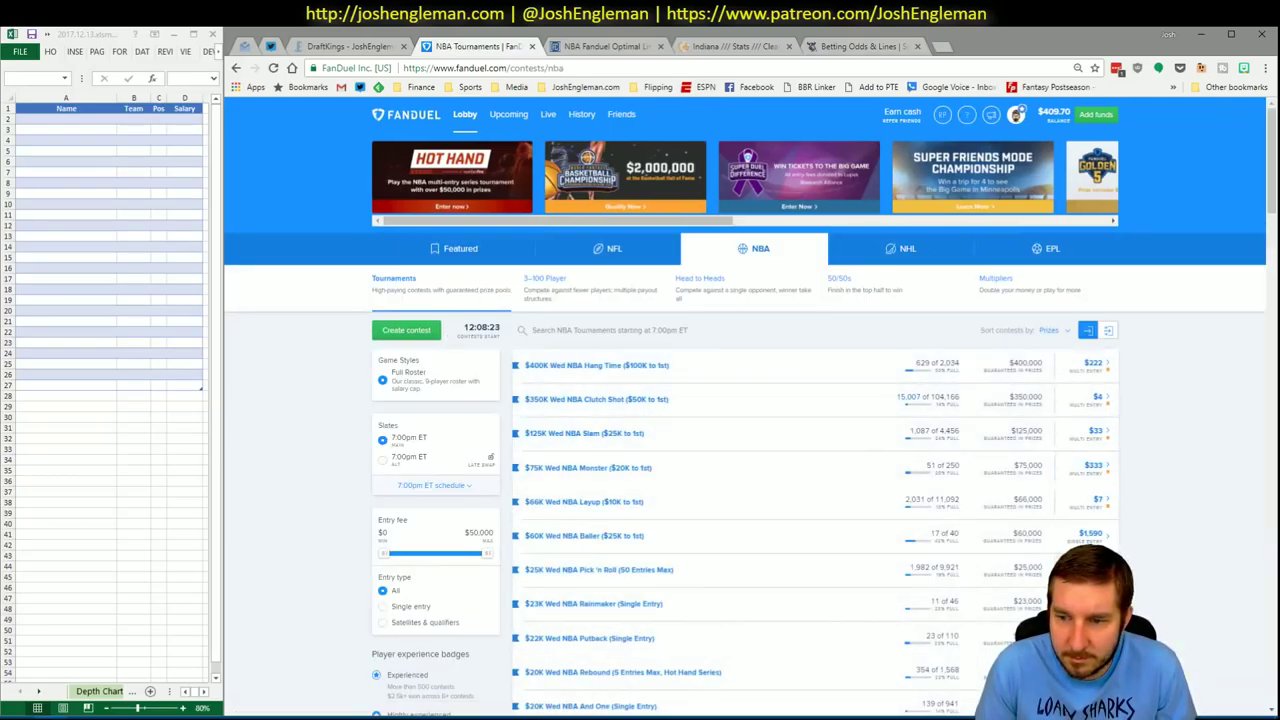
left_click(1097, 569)
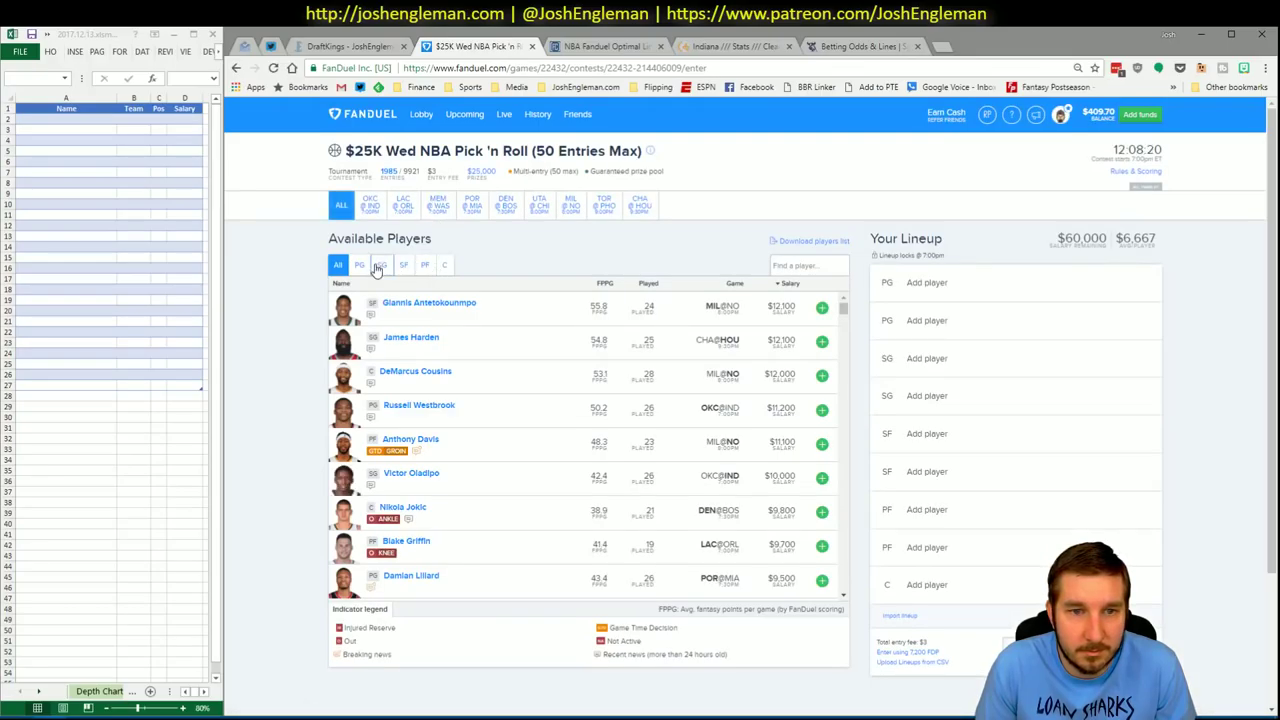
left_click(380, 265)
left_click(531, 46)
- Sort the FanDuel player table on the CSV Imports sheet by Salary from largest to smallest and select Victor Oladipo's salary
key("alt+Tab")
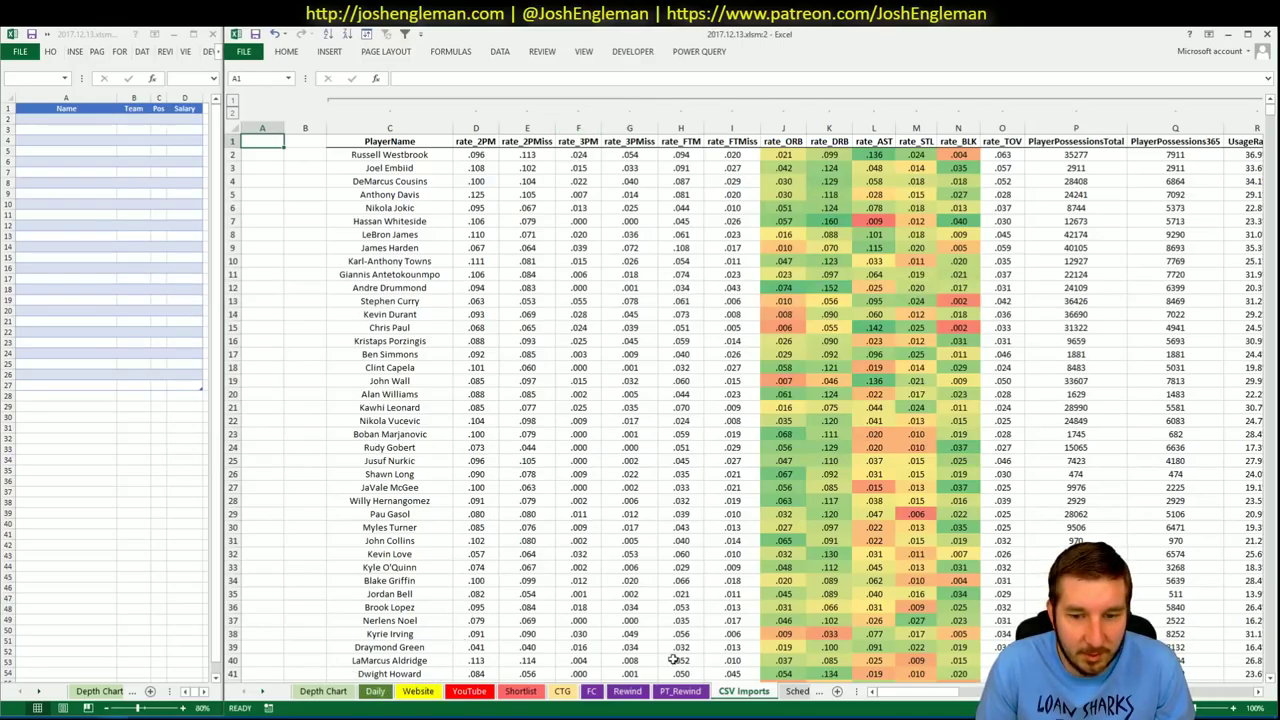
left_click(660, 545)
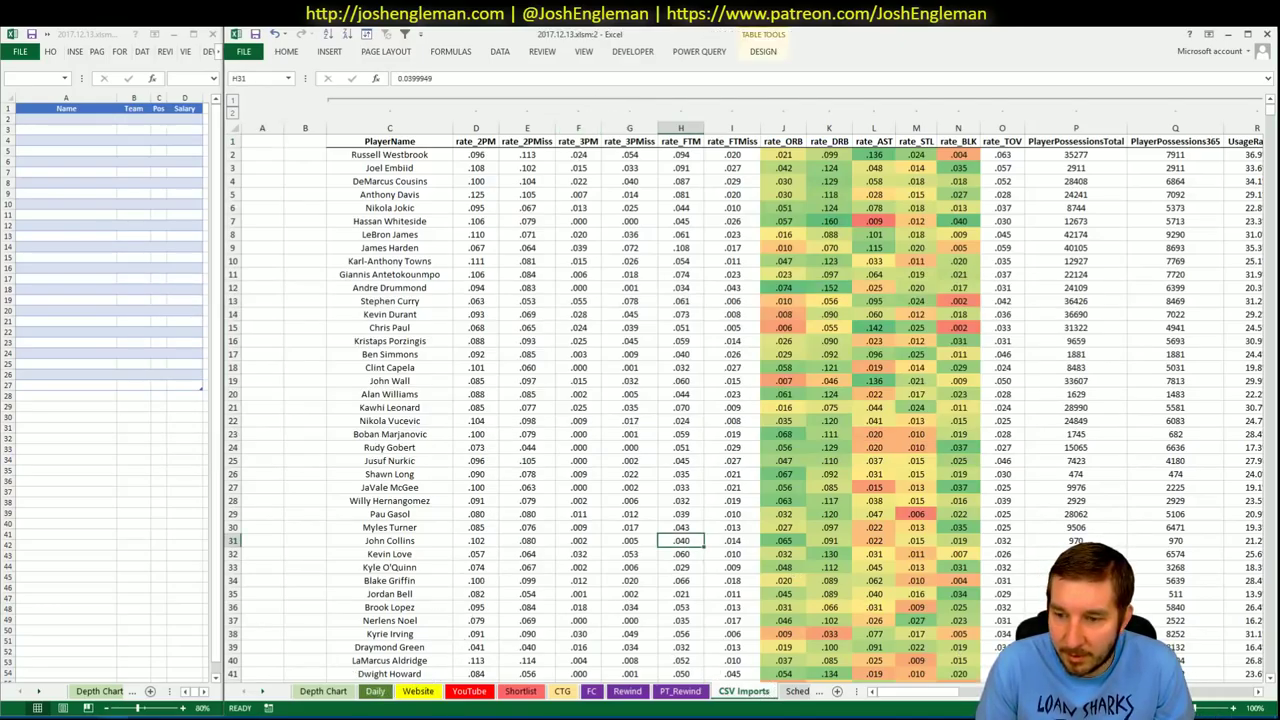
key("ctrl+Page_Down")
key("ctrl+Page_Down")
key("ctrl+Page_Down")
key("ctrl+Page_Down")
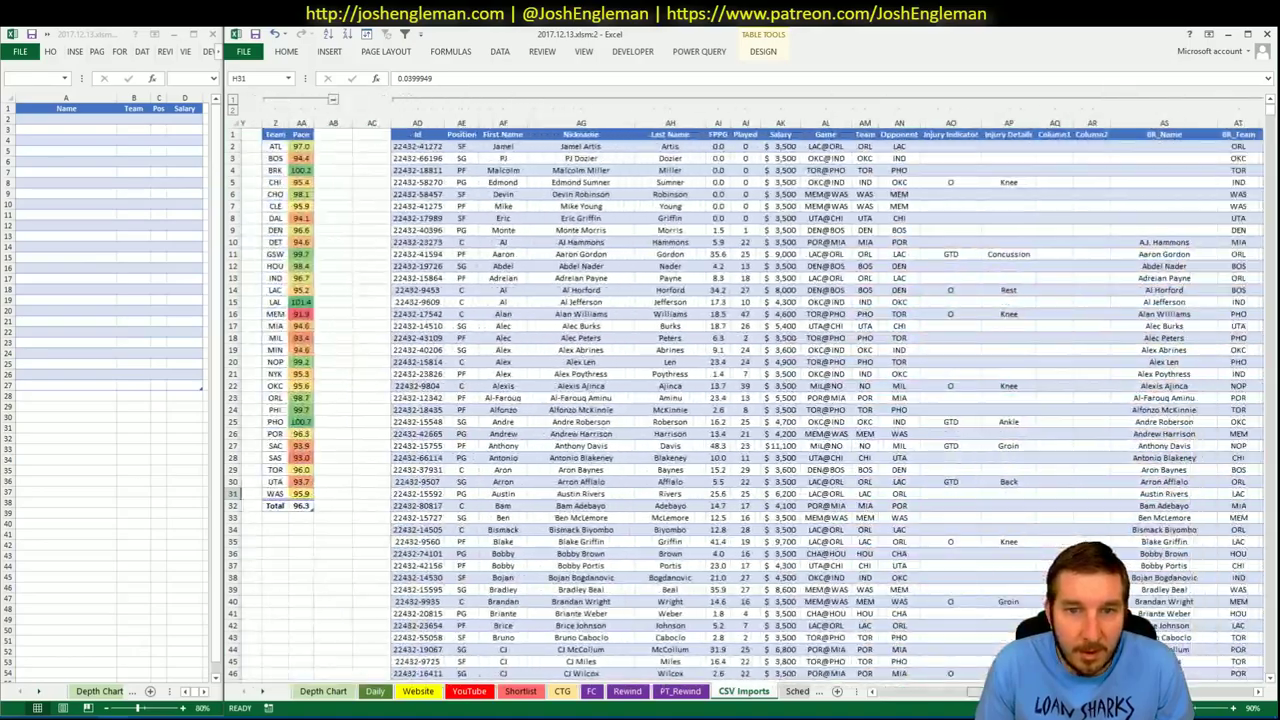
scroll(480, 400, "right", 5)
left_click(557, 409)
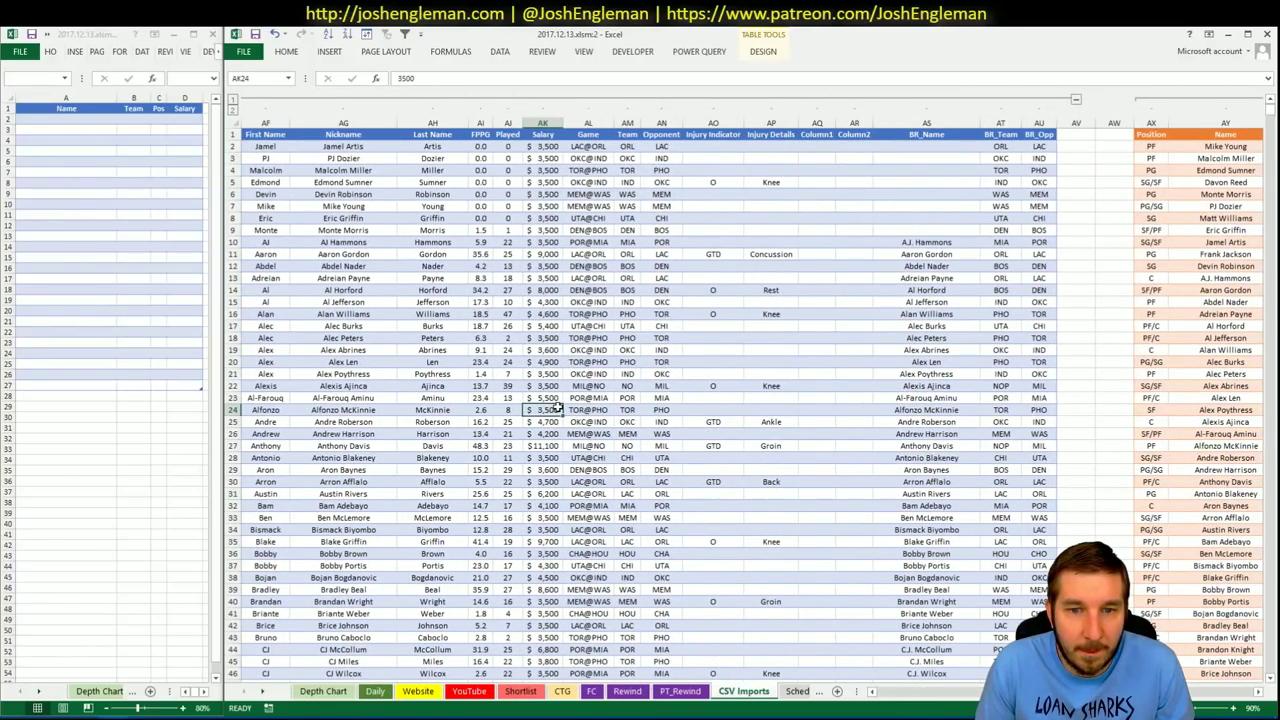
left_click(350, 35)
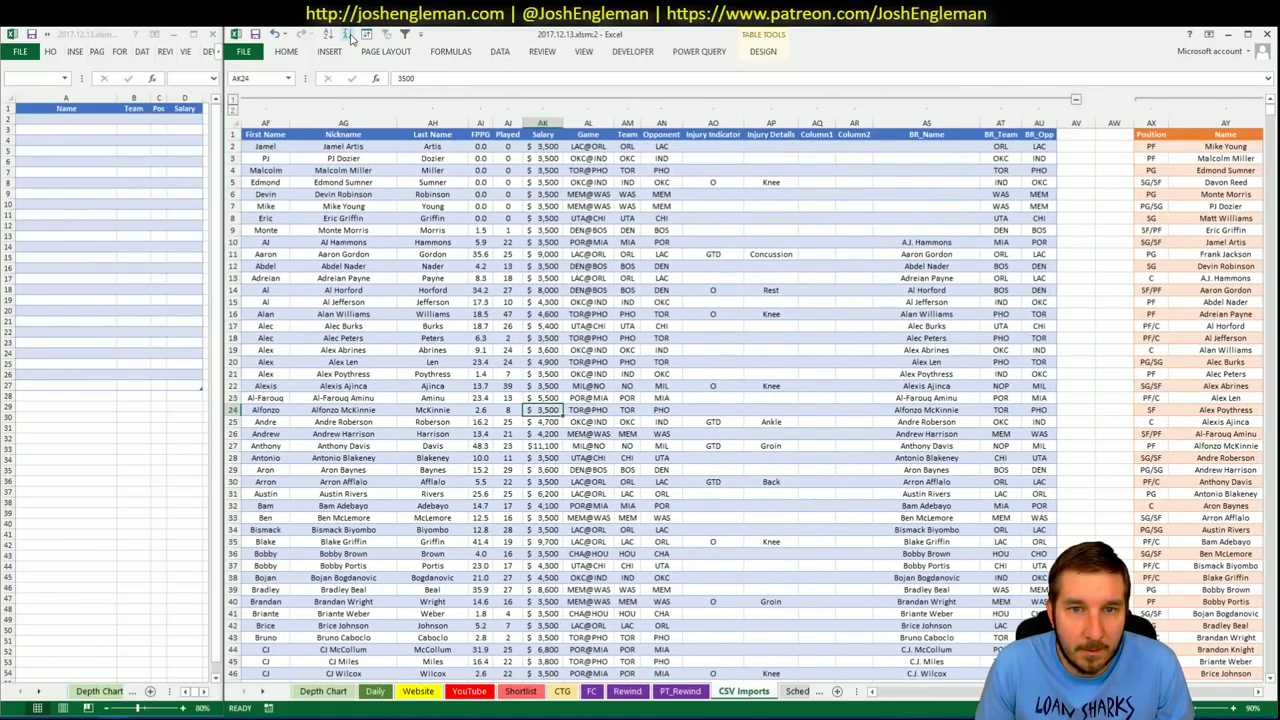
left_click(548, 206)
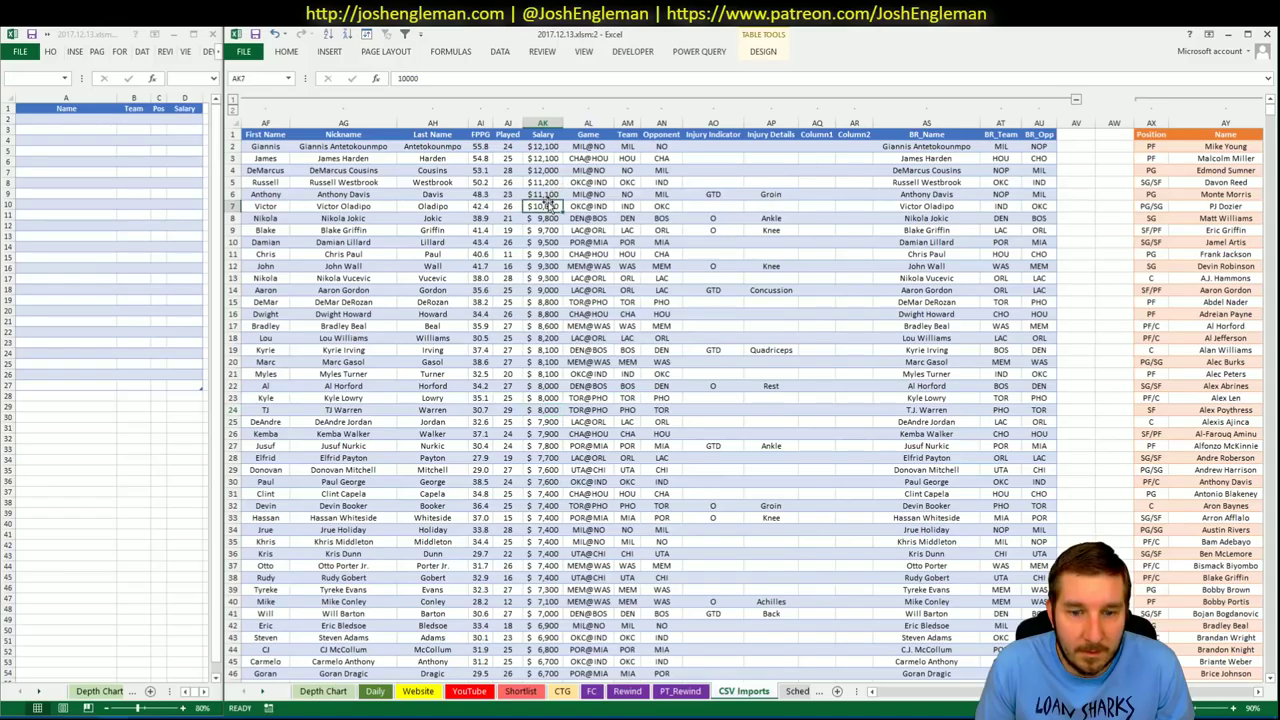
- Review Indiana's matchup stats on the CTG sheet and recheck Victor Oladipo's game log in FantasyCruncher
left_click(563, 692)
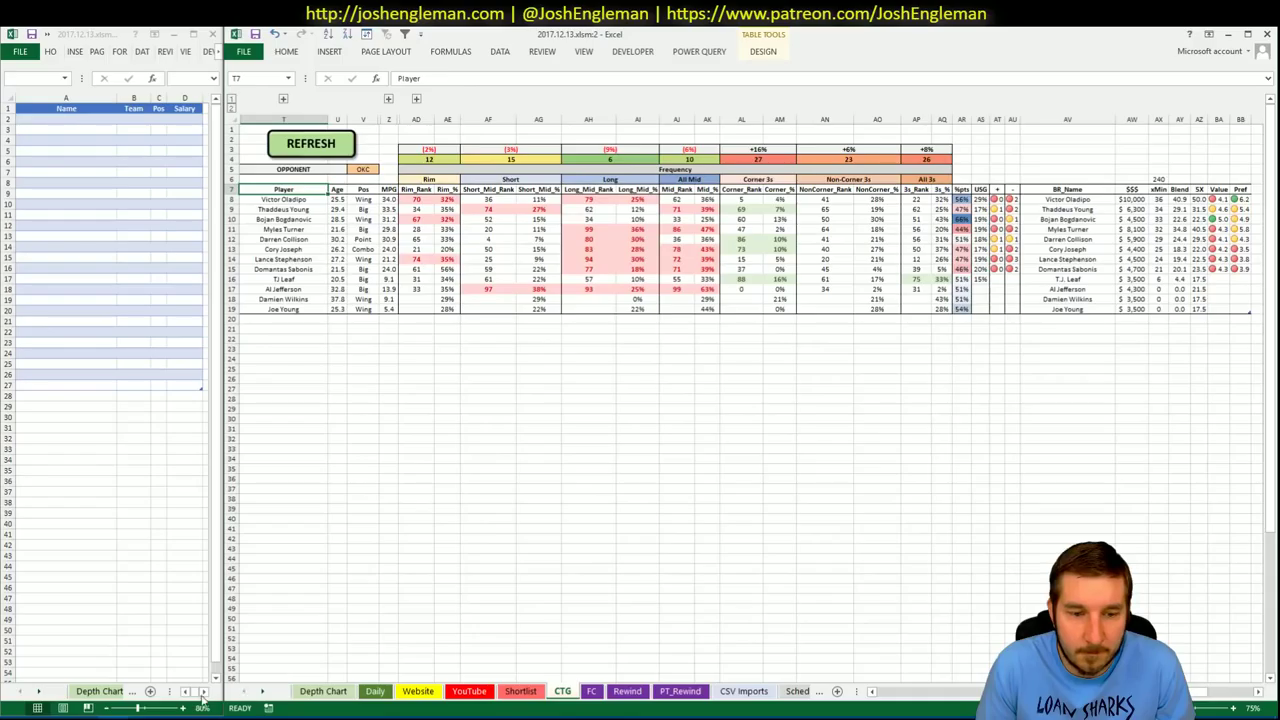
key("alt+Tab")
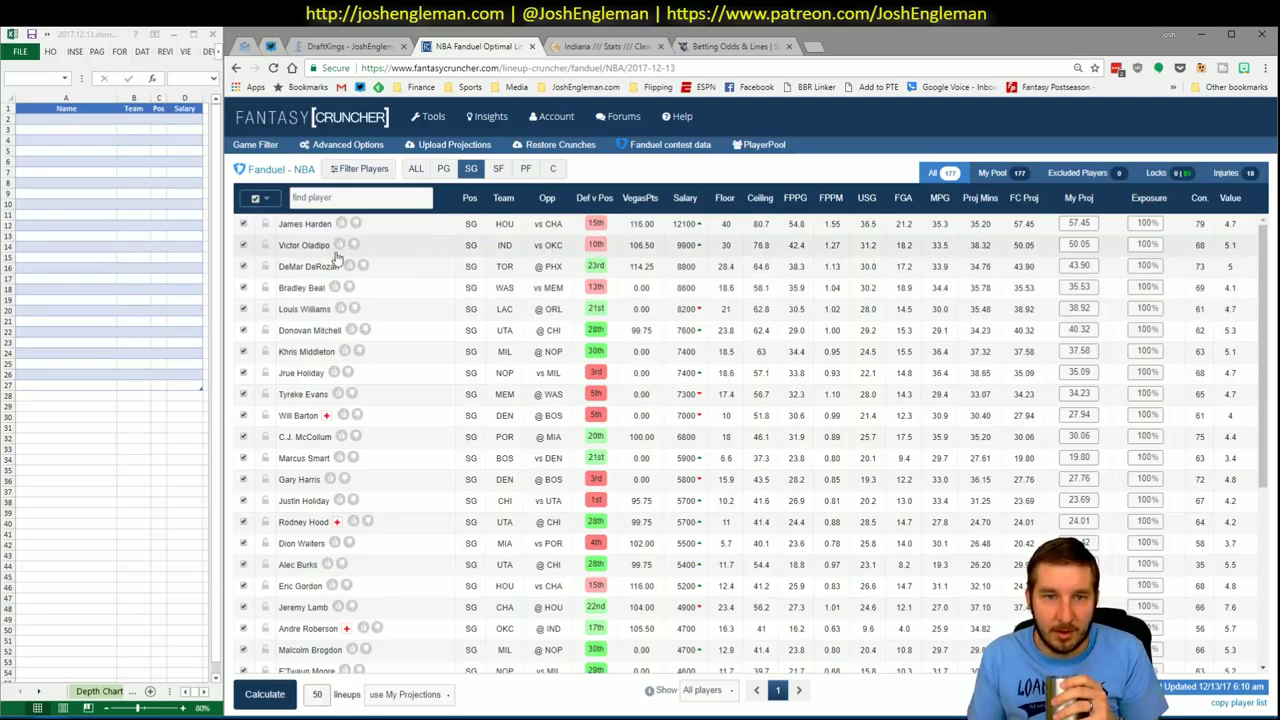
left_click(290, 246)
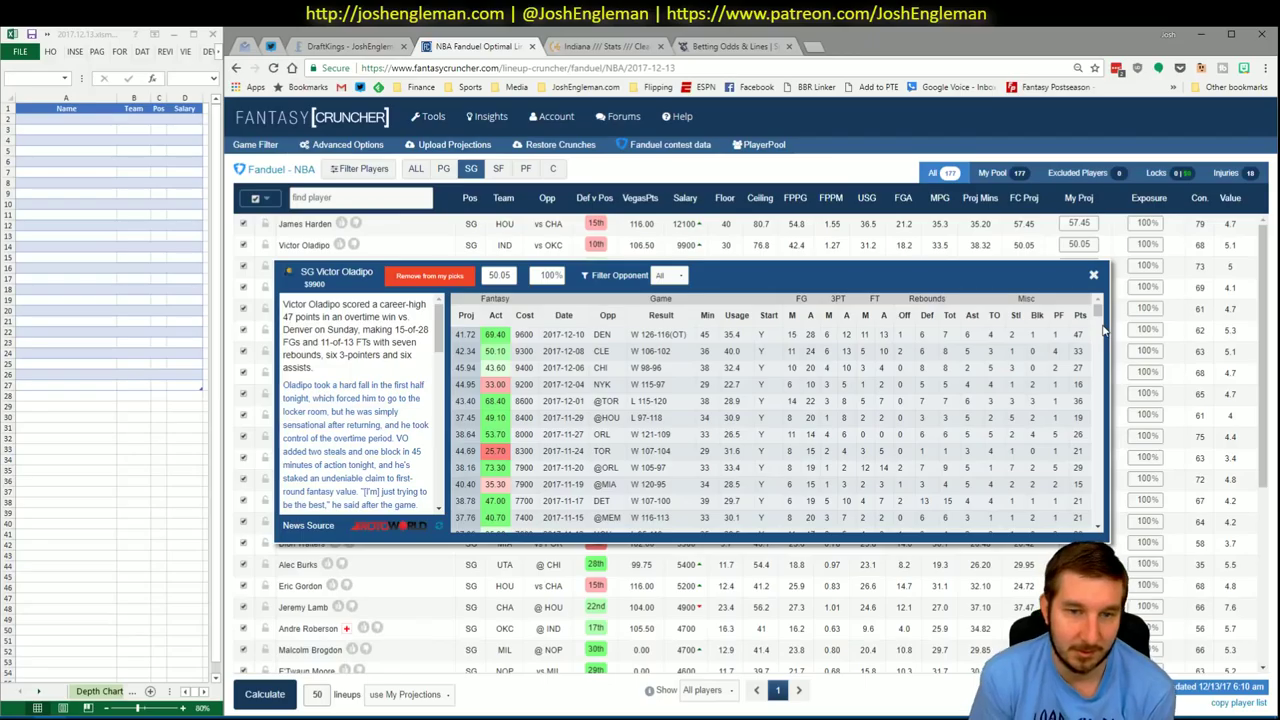
left_click(1093, 274)
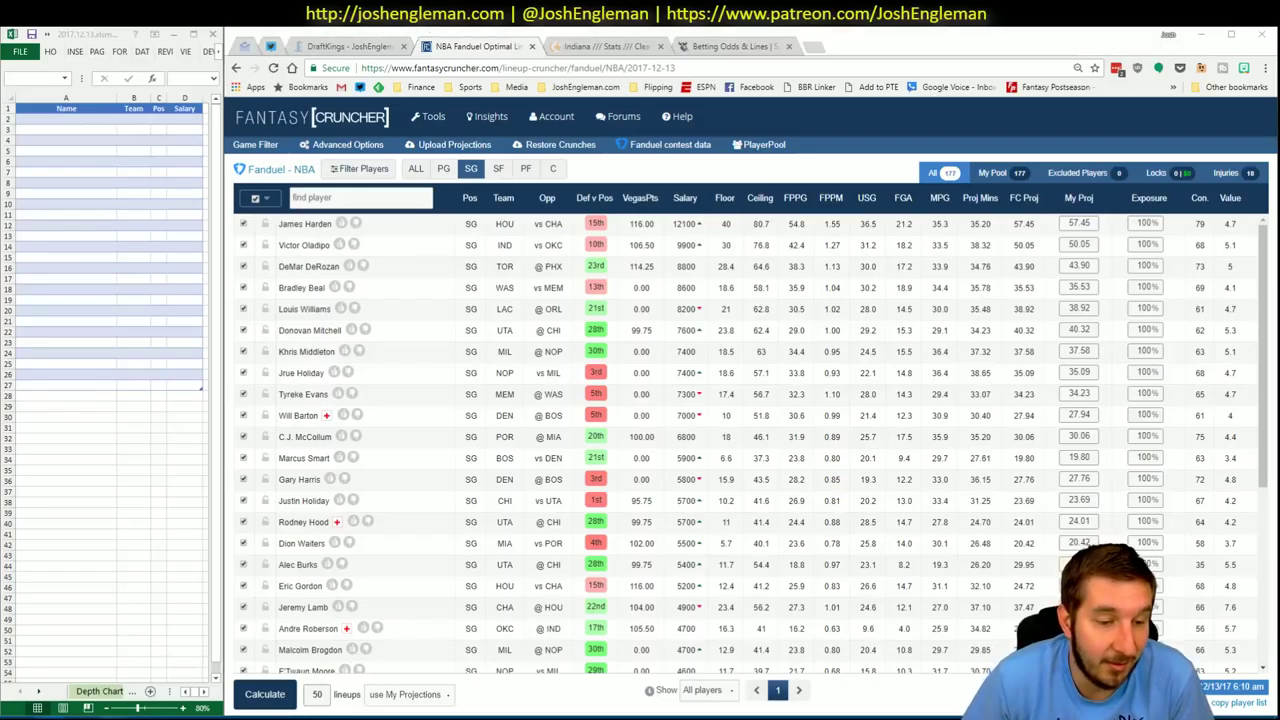
- Return to the workbook and locate the wFPM and minutes chart on the CSV Imports sheet
mouse_move(115, 717)
left_click(153, 678)
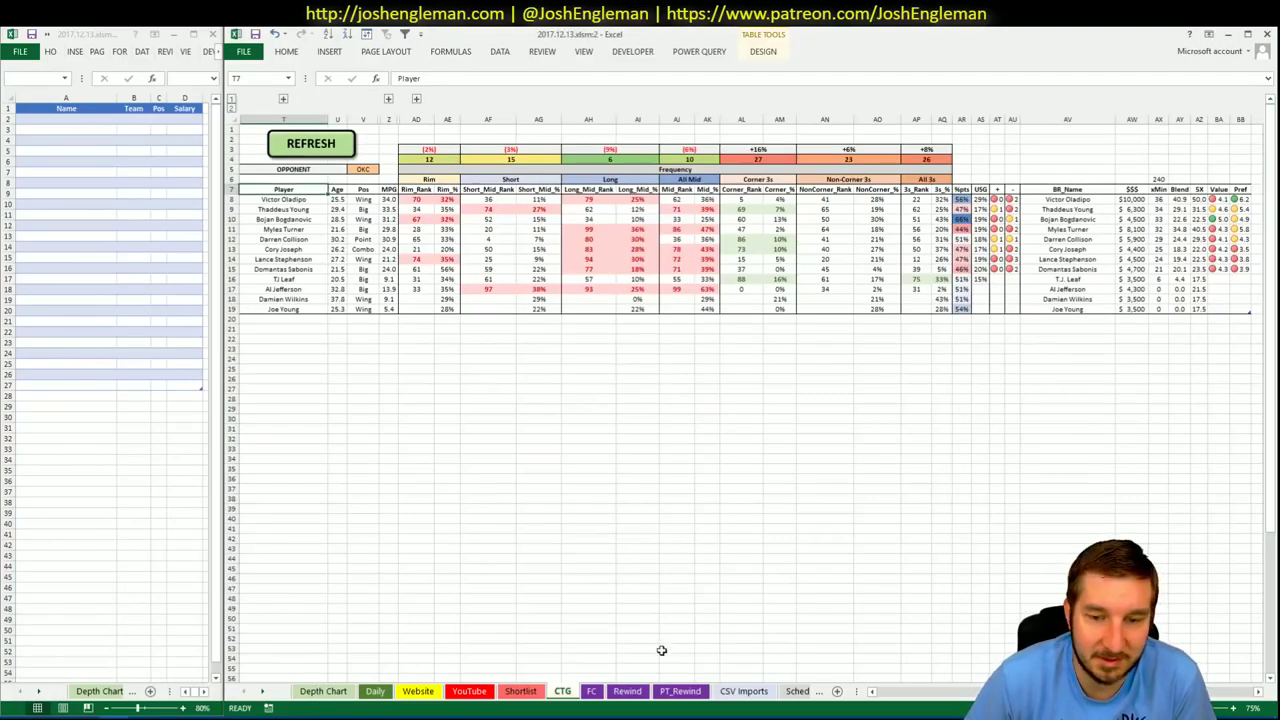
left_click(737, 691)
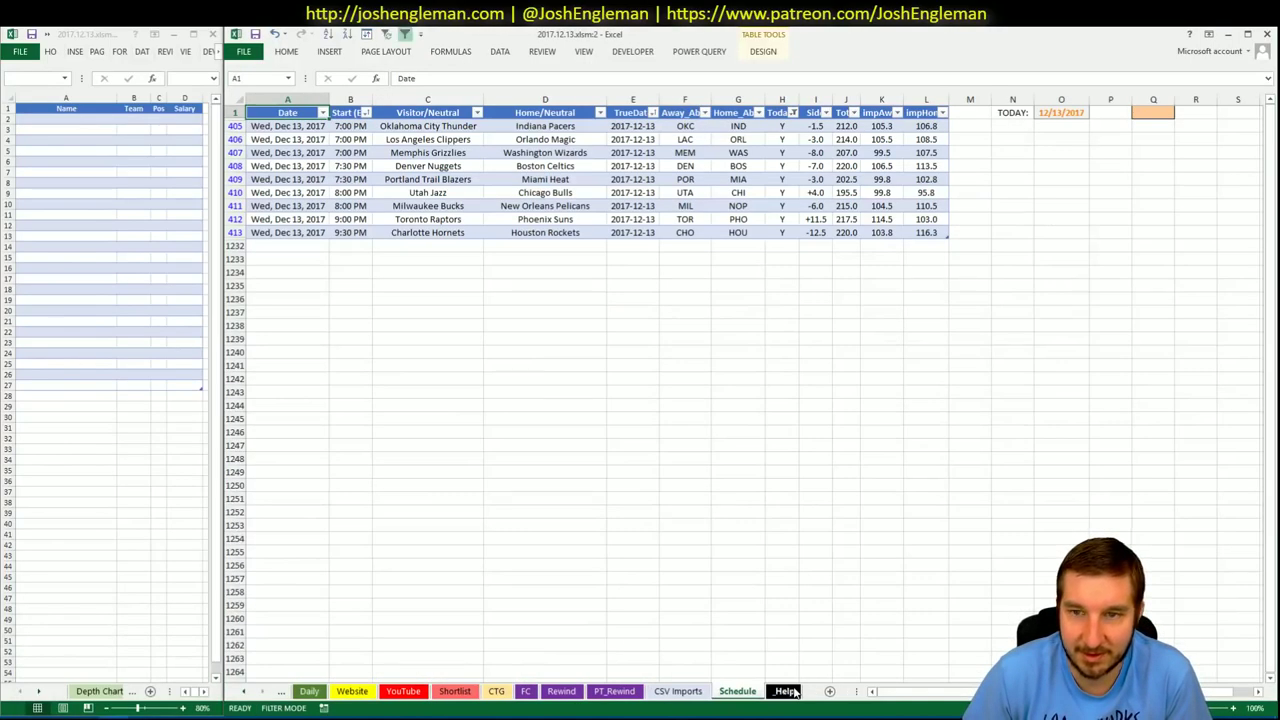
left_click(680, 690)
scroll(1232, 690, "right", 15)
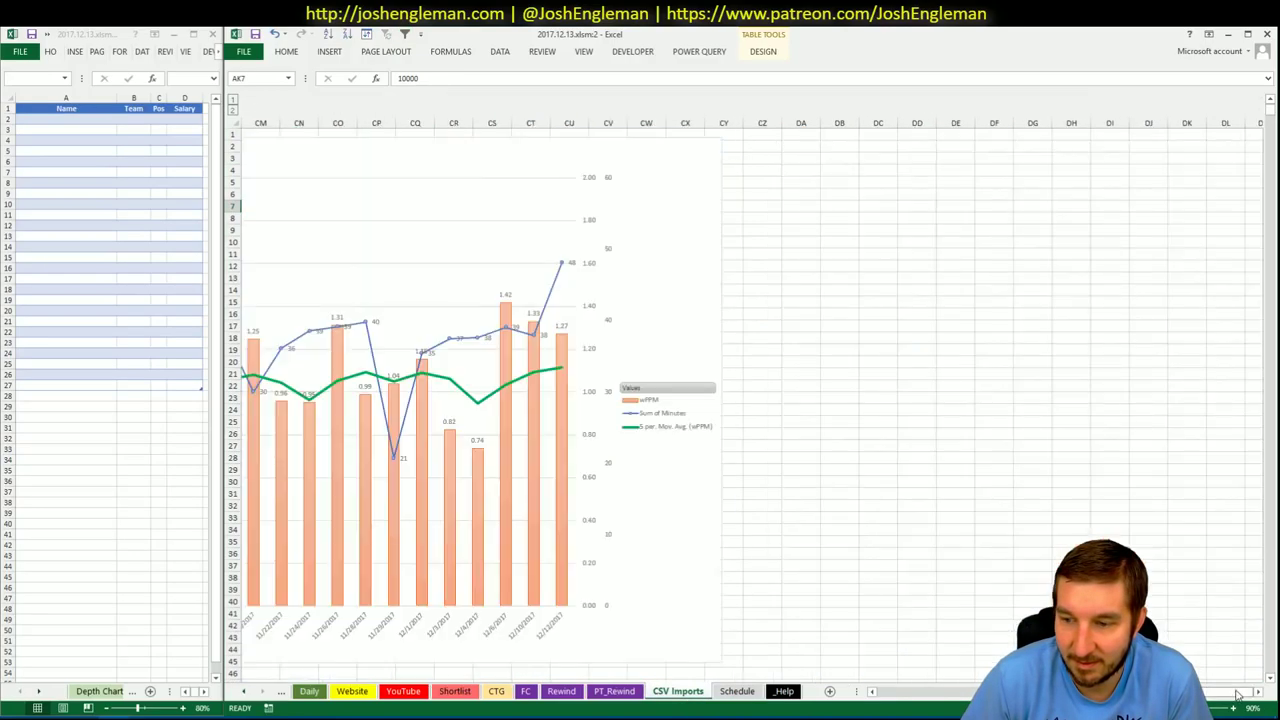
- Filter the minutes and wPPM pivot table on the CSV Imports sheet to Victor Oladipo and review his chart
scroll(1232, 690, "left", 4)
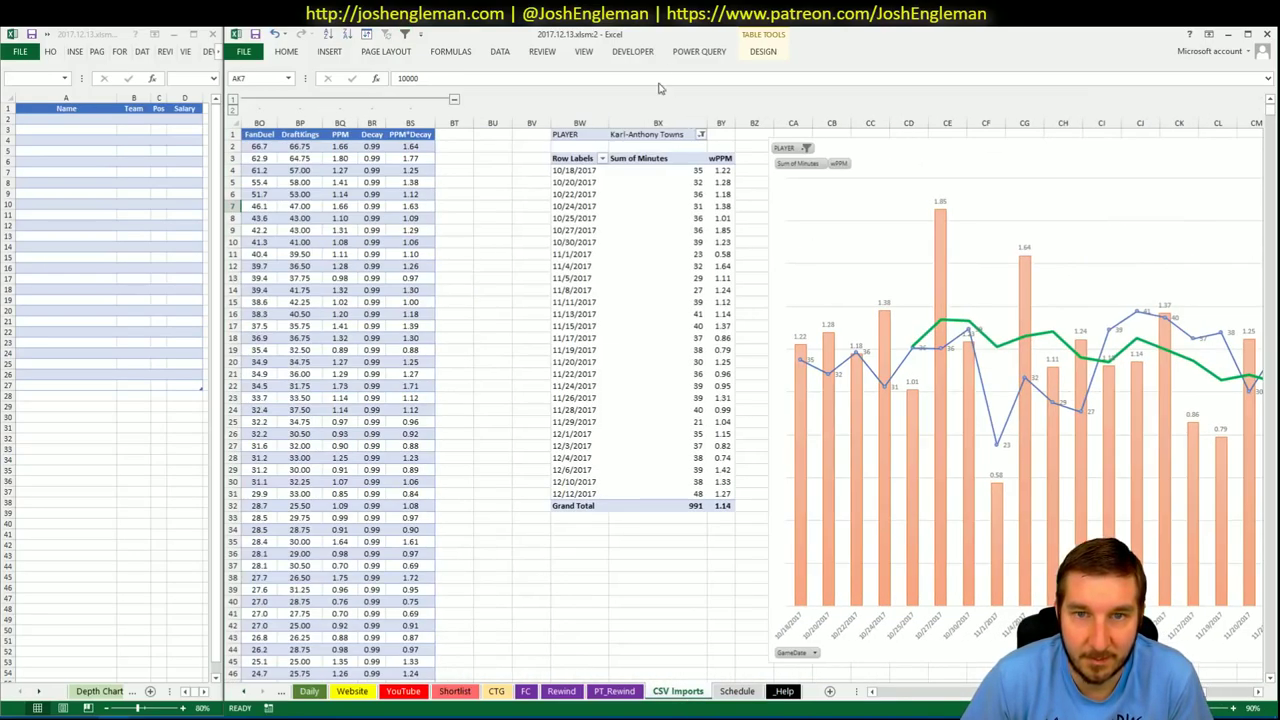
left_click(647, 135)
type("Victor O")
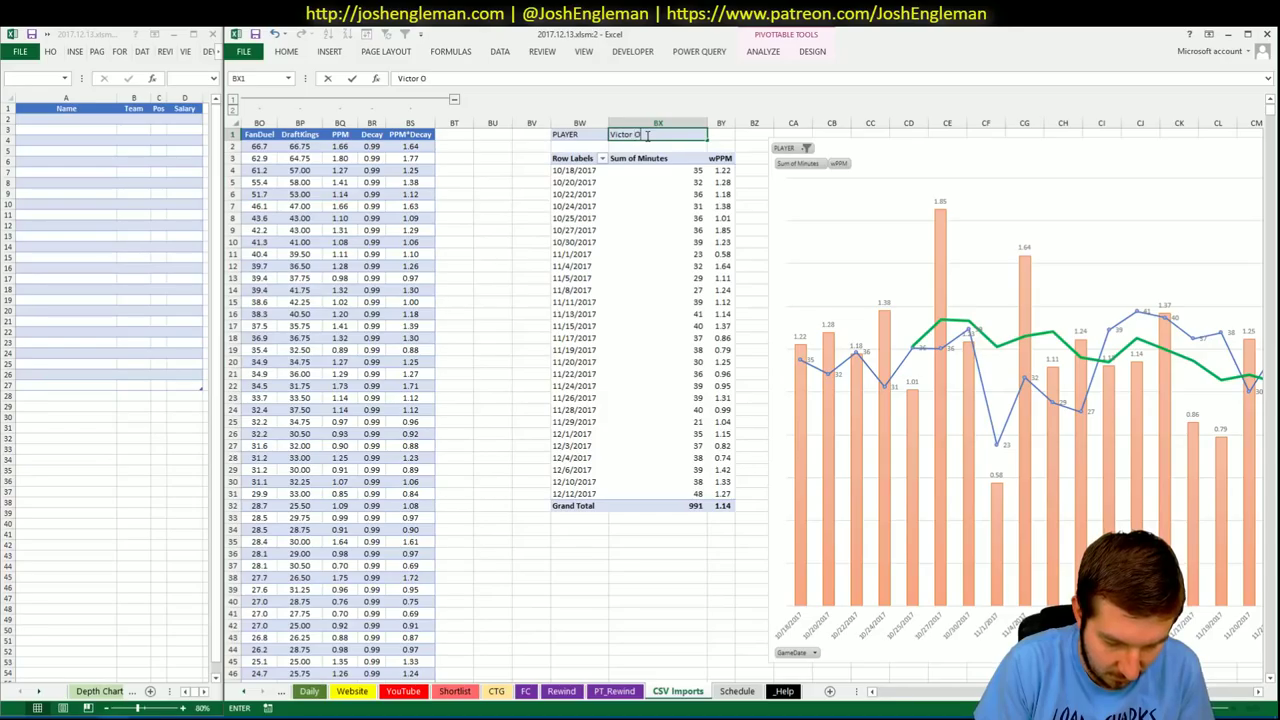
type("ladipo")
key("Return")
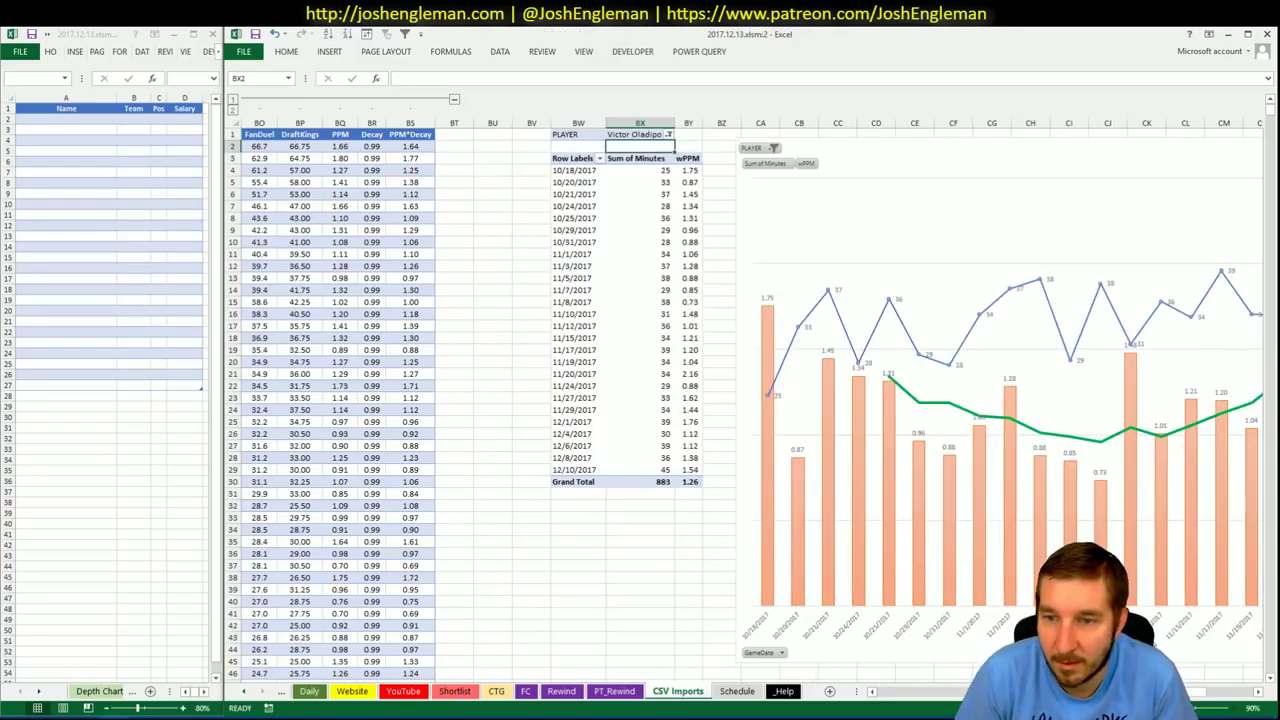
scroll(752, 400, "right", 5)
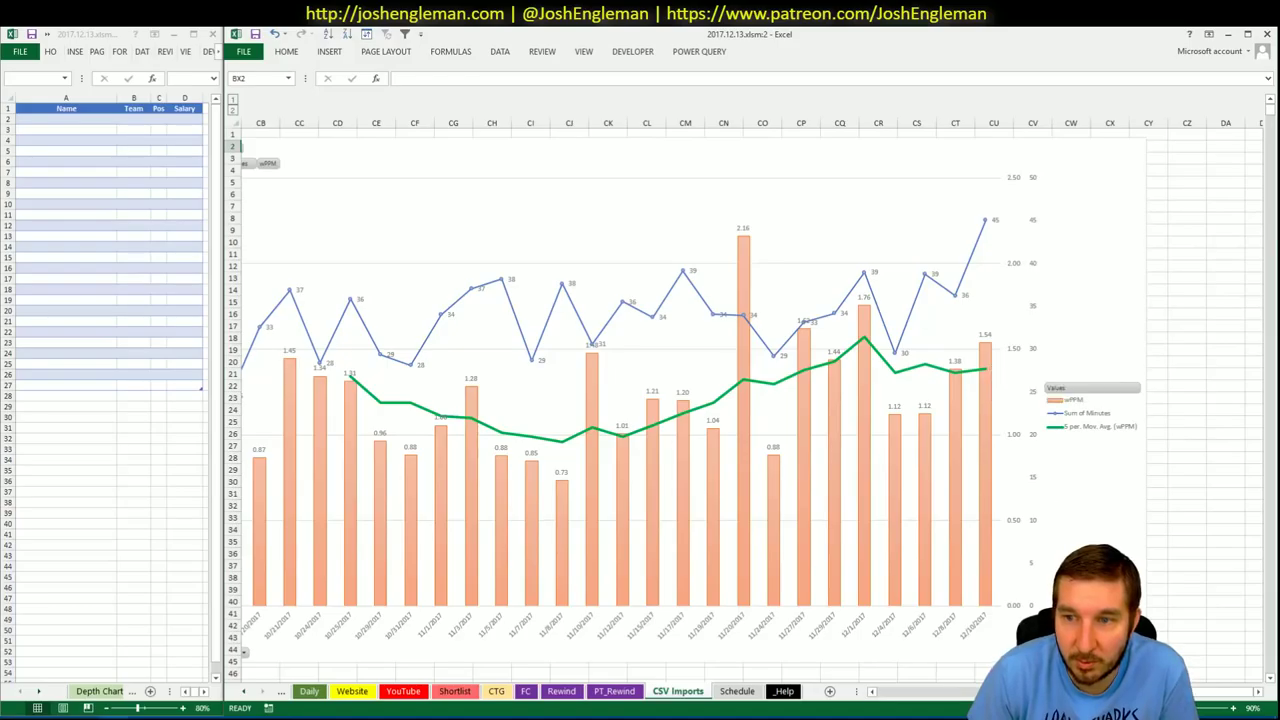
scroll(1198, 697, "left", 10)
scroll(1210, 700, "right", 10)
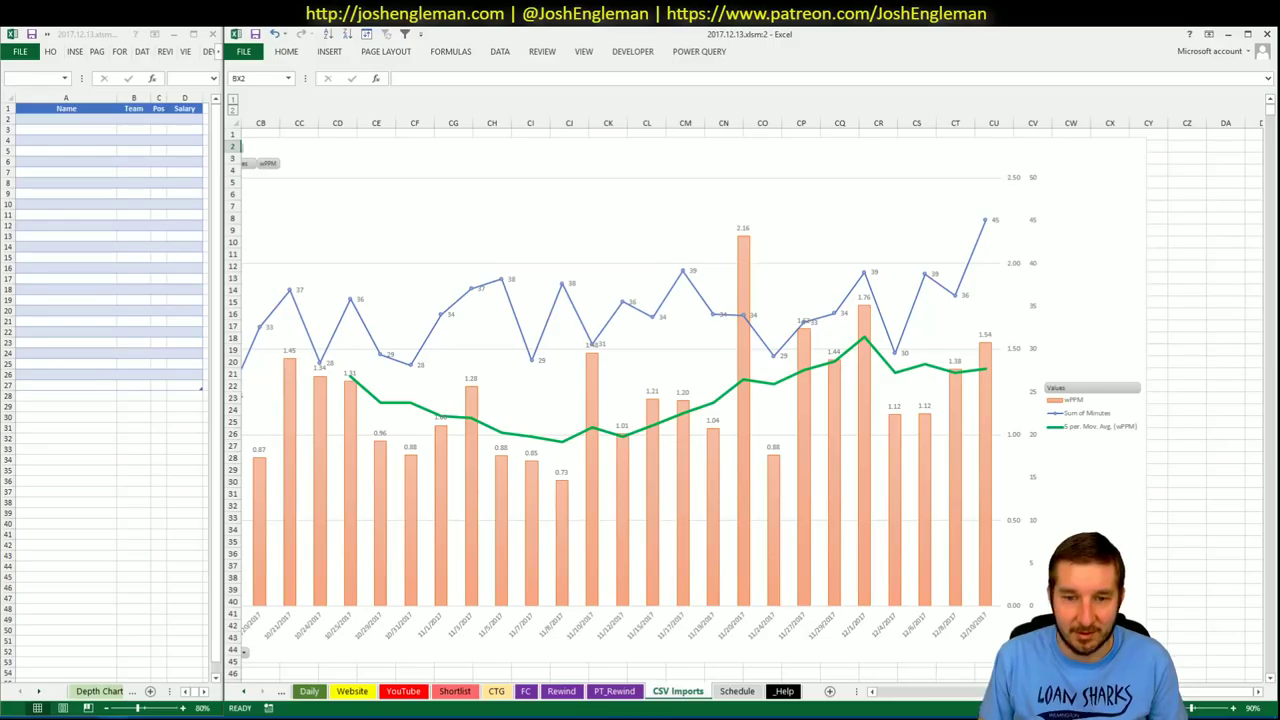
- Review Indiana's matchup stats on the CTG sheet and the team's projections and game log on the YouTube sheet
left_click(496, 691)
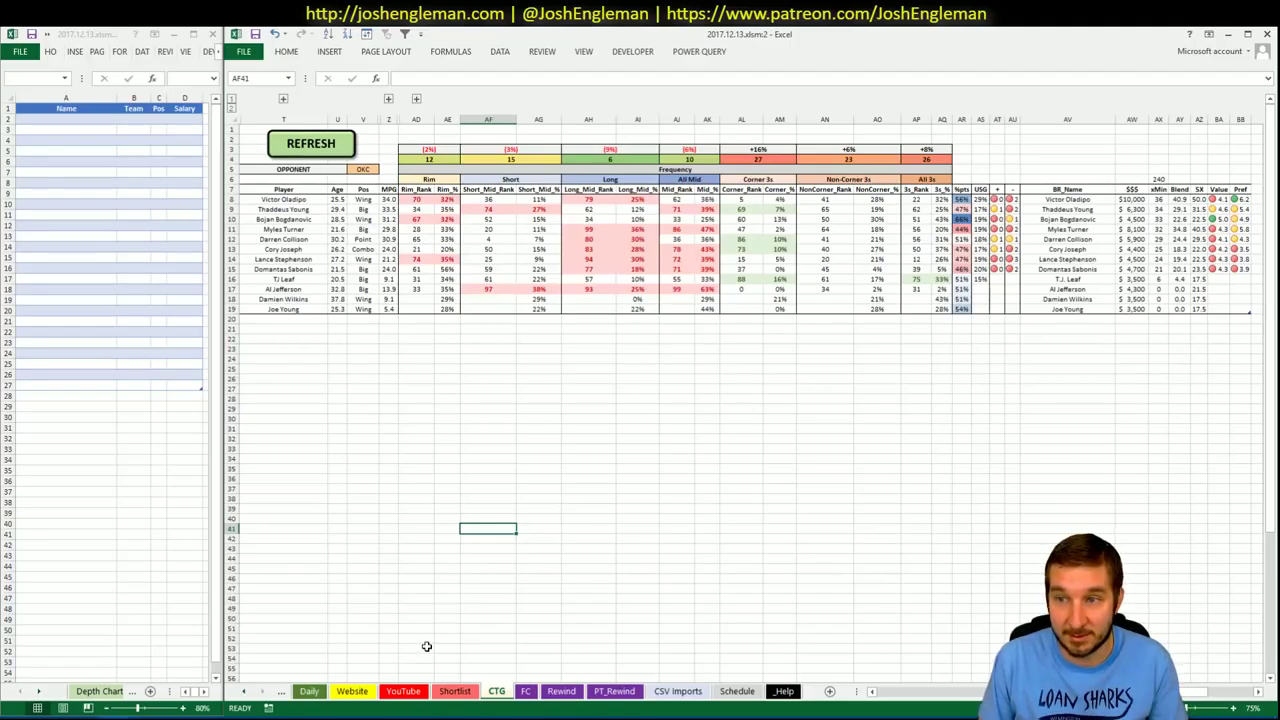
left_click(557, 499)
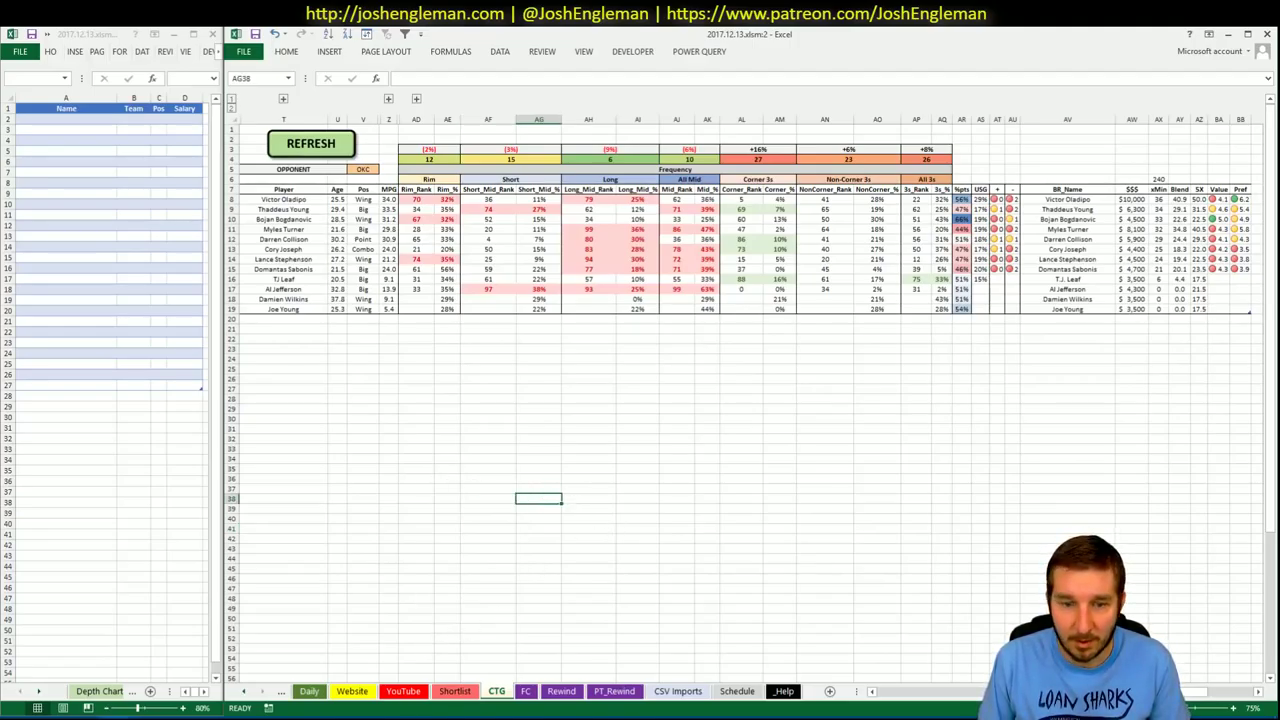
left_click(403, 691)
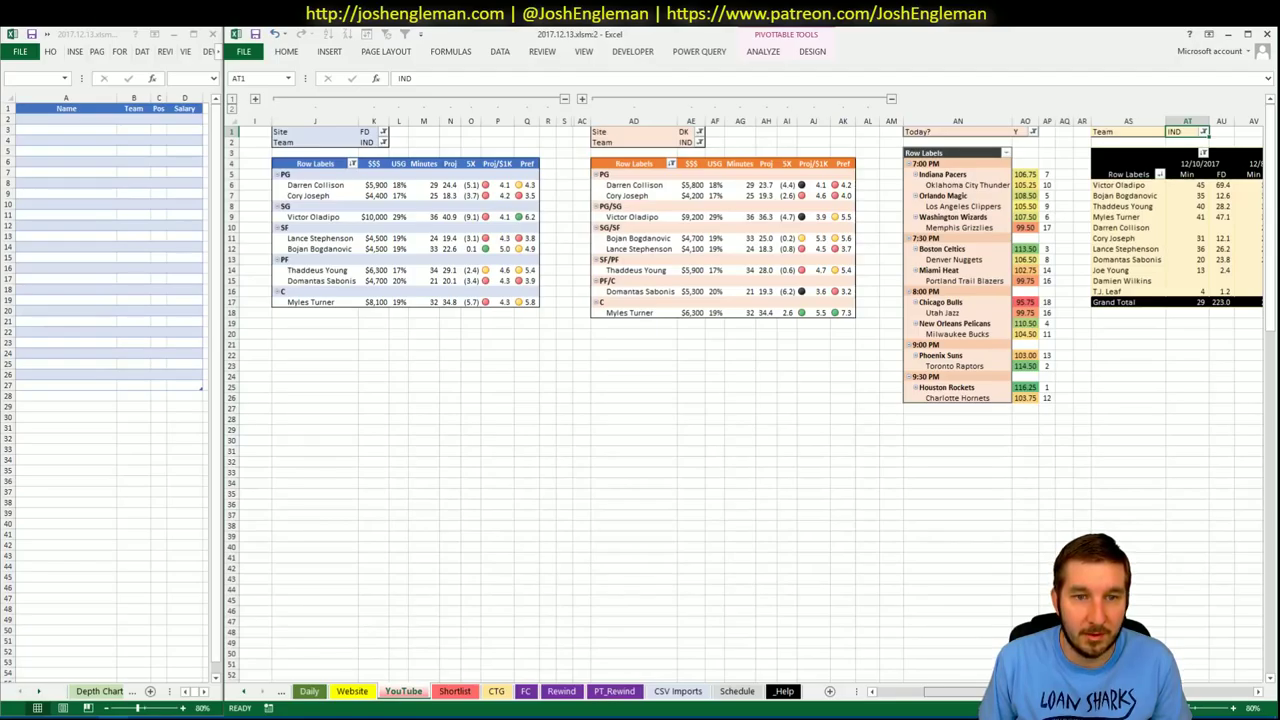
scroll(1264, 699, "right", 10)
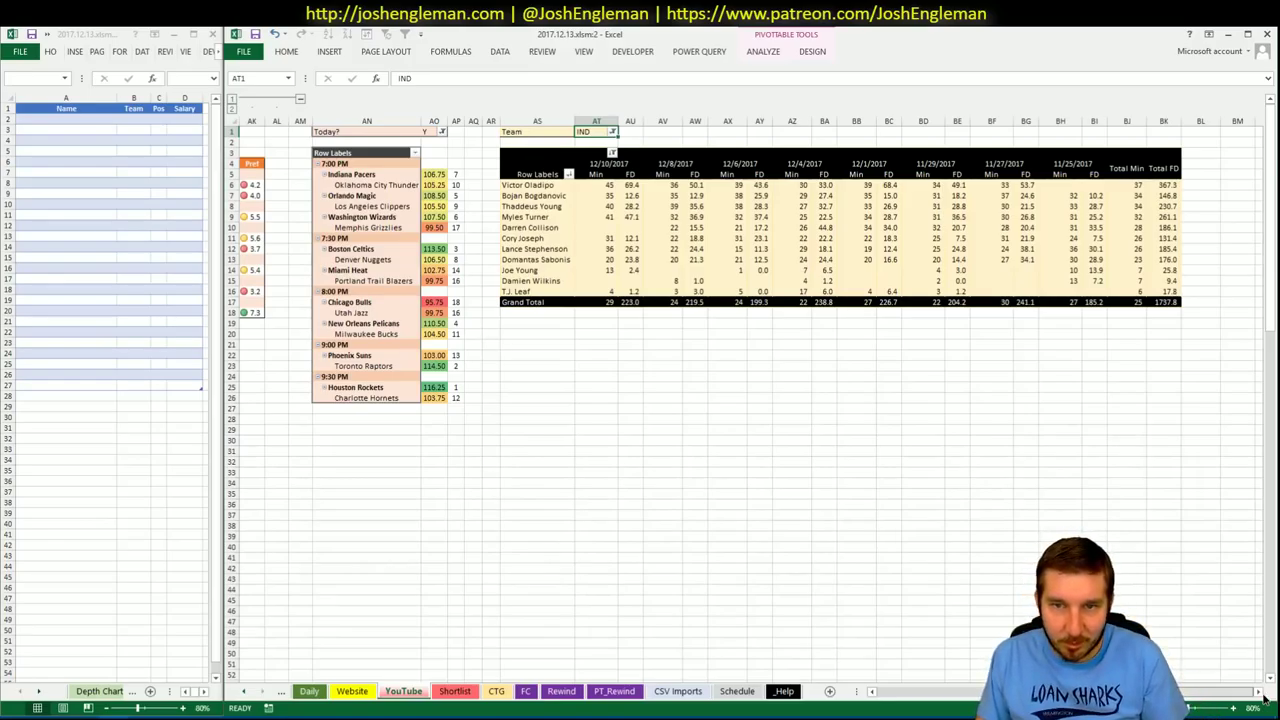
left_click_drag(1228, 698, 956, 698)
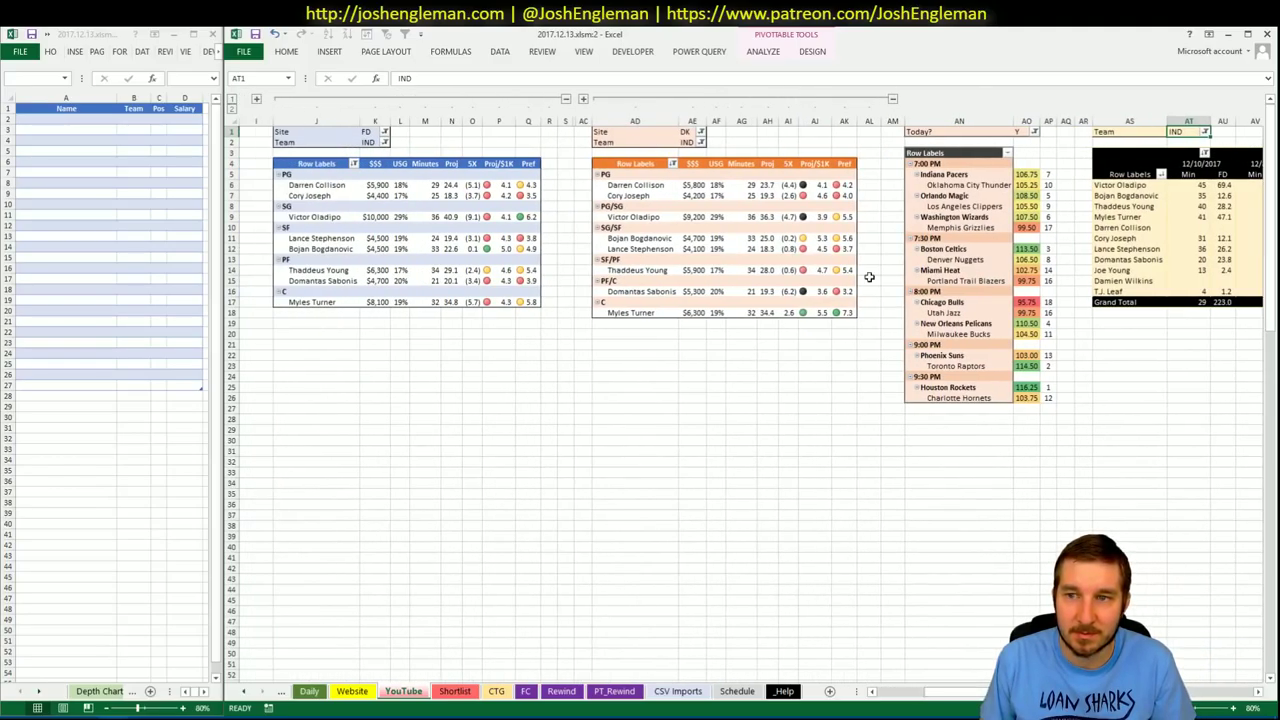
- Add Bojan Bogdanovic to the first empty row of the player list in the narrow workbook window
left_click(56, 104)
left_click(56, 118)
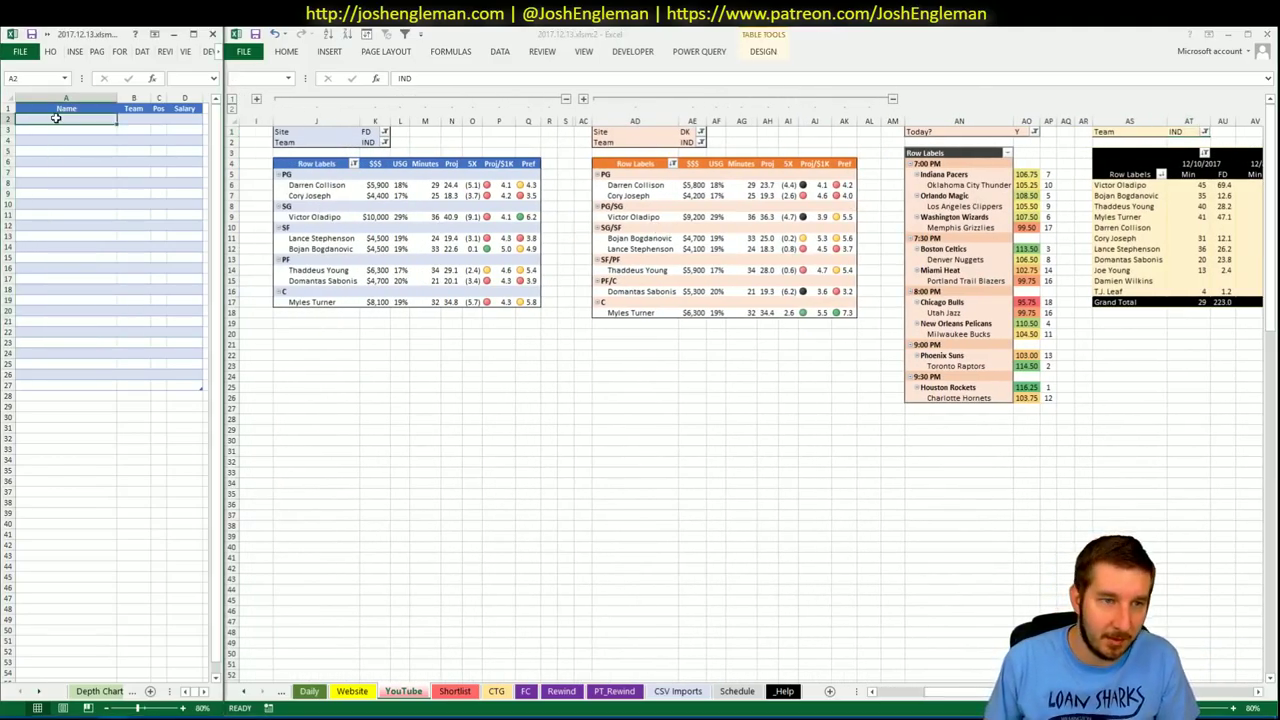
type("Bojan")
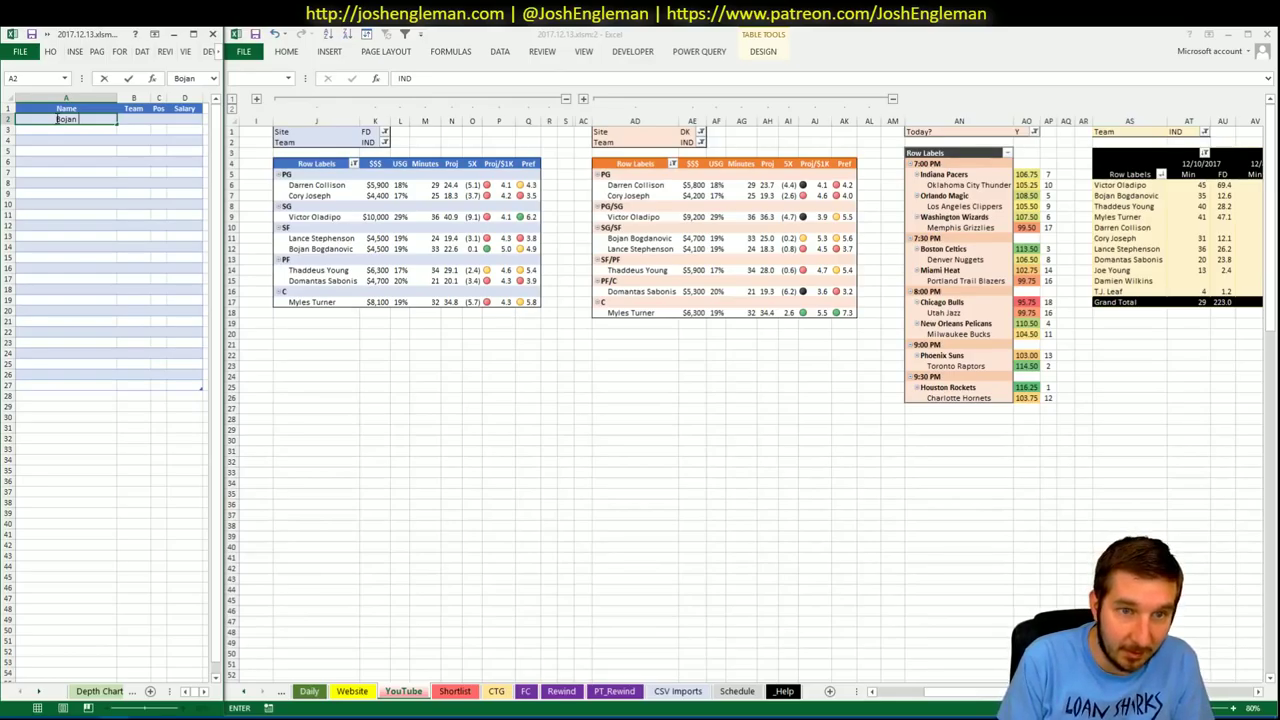
type(" Bogdanovic")
key("Return")
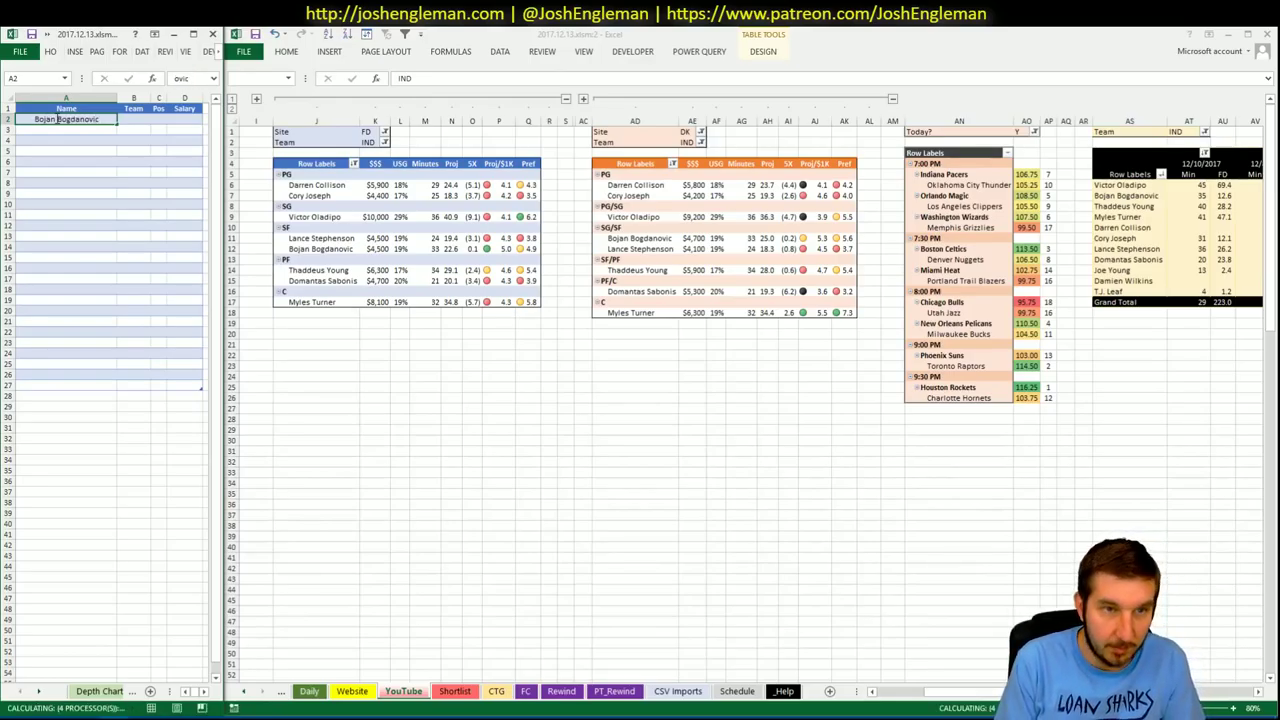
left_click(89, 150)
left_click(72, 128)
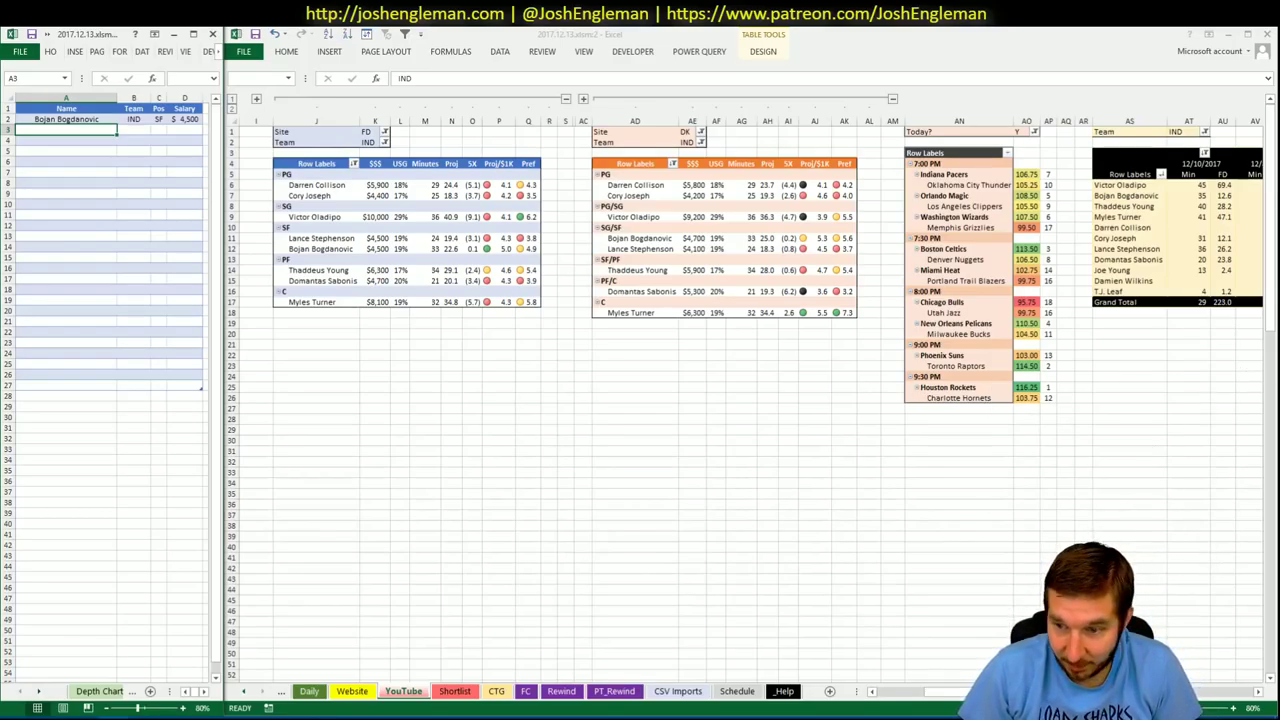
- Set the Team filter to OKC in both the FanDuel and DraftKings projection tables on the YouTube sheet
scroll(750, 400, "right", 5)
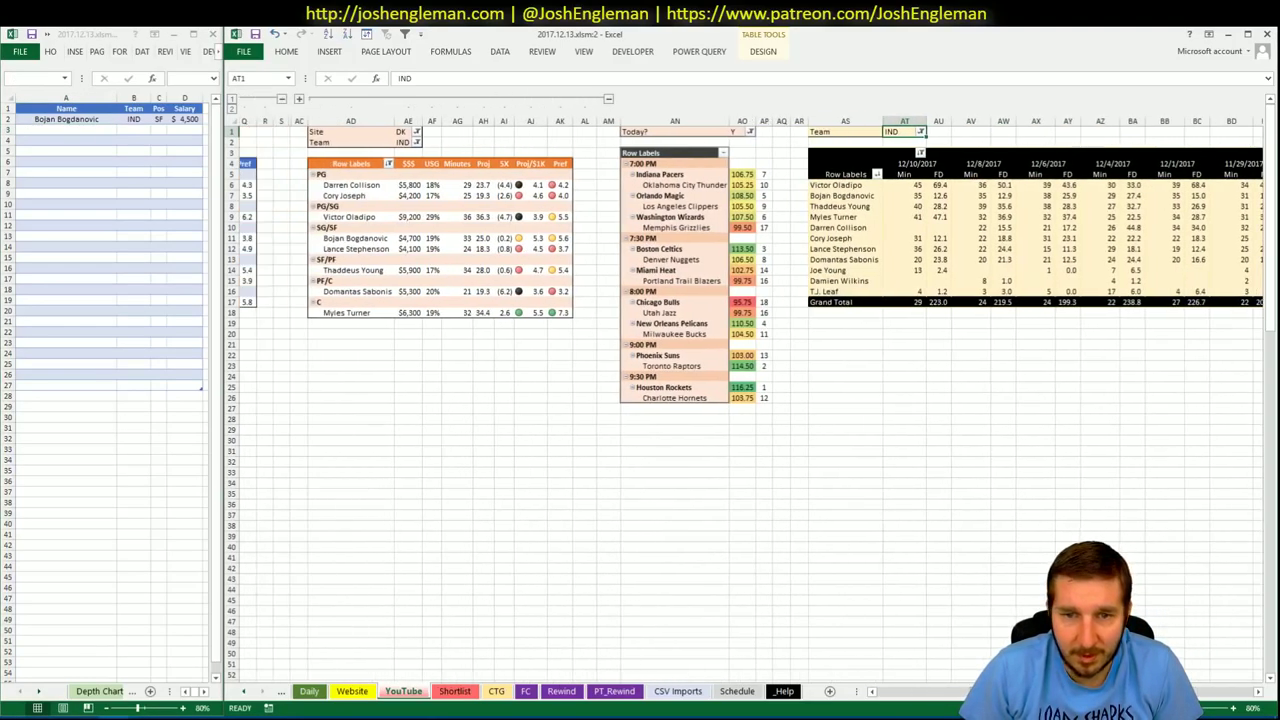
scroll(960, 606, "left", 5)
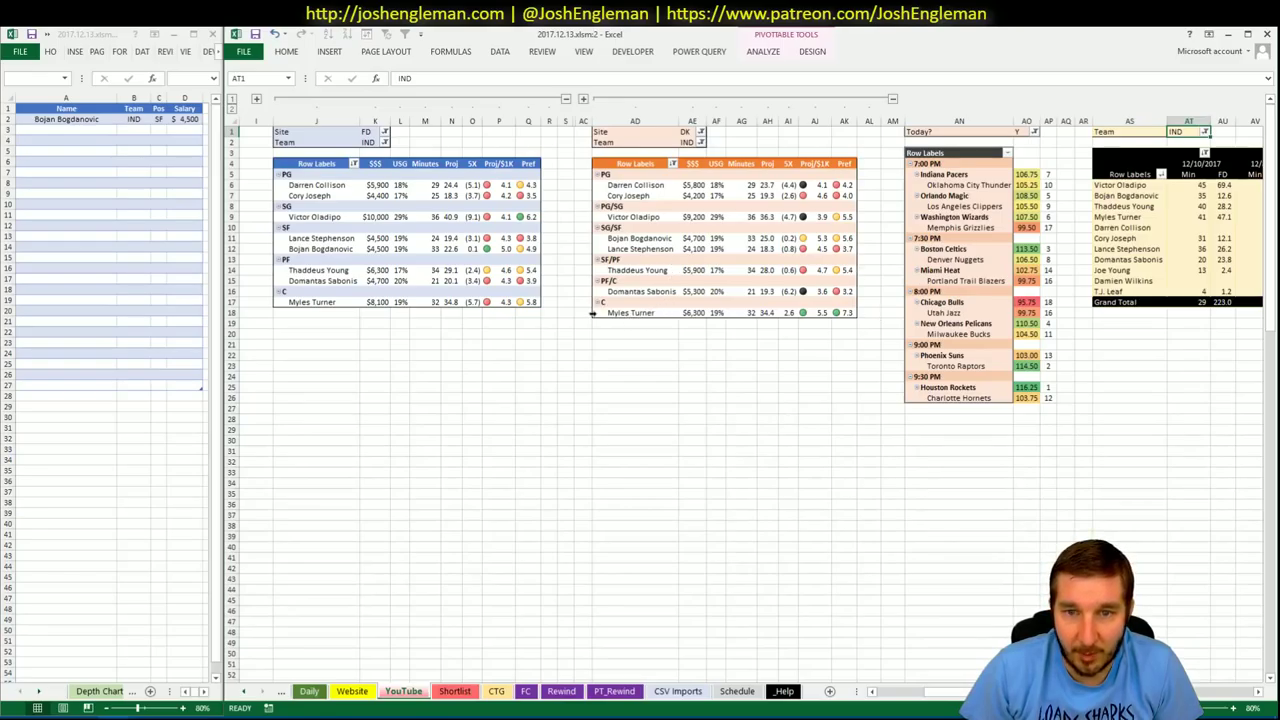
left_click(846, 390)
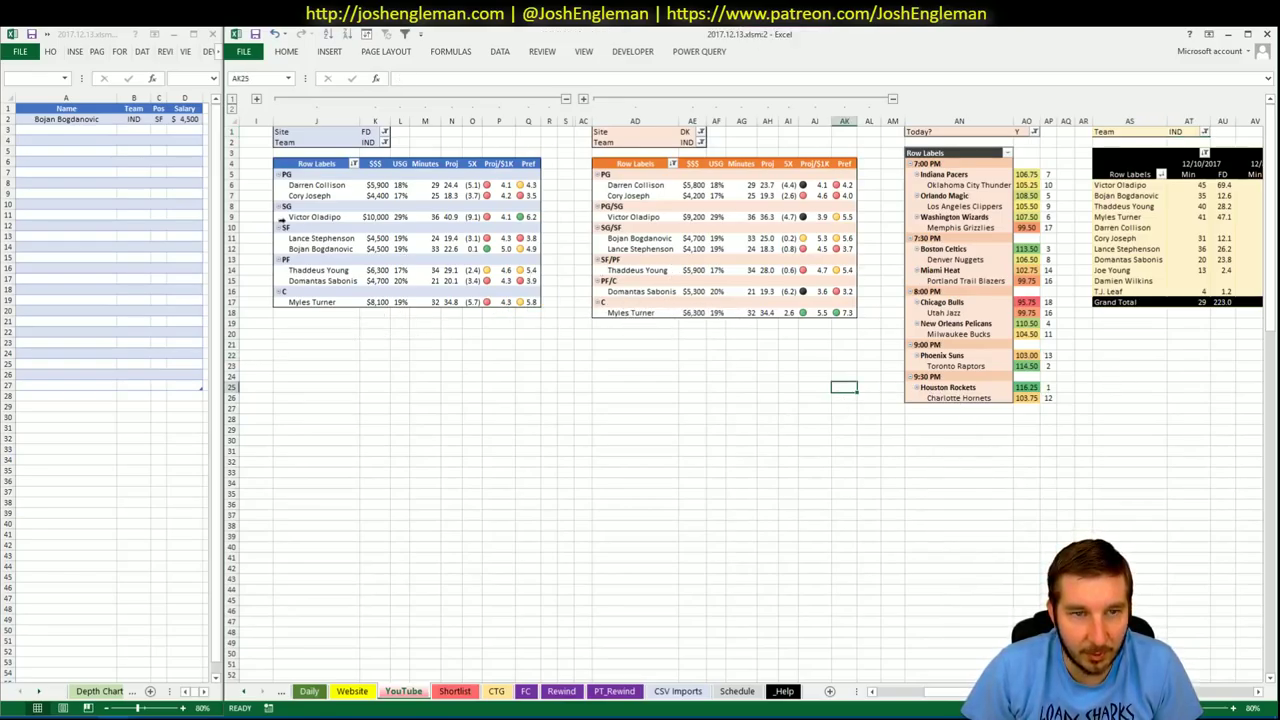
left_click(368, 142)
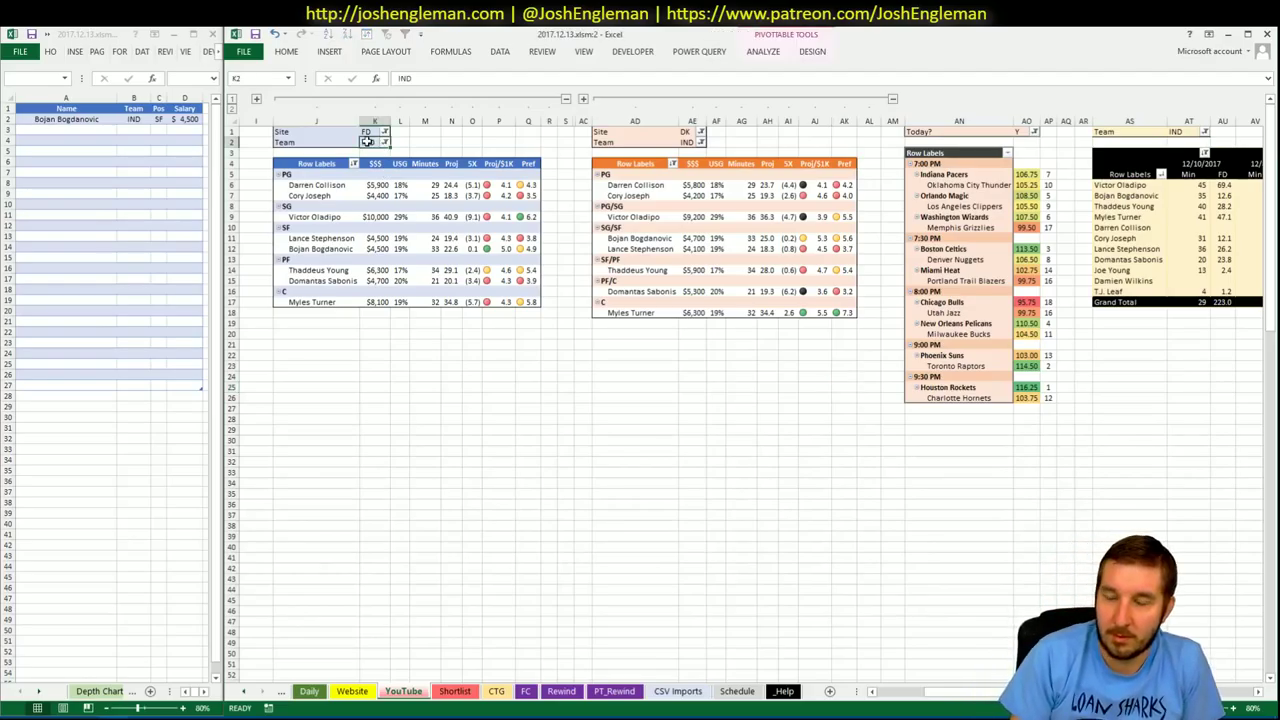
type("OKC")
key("Tab")
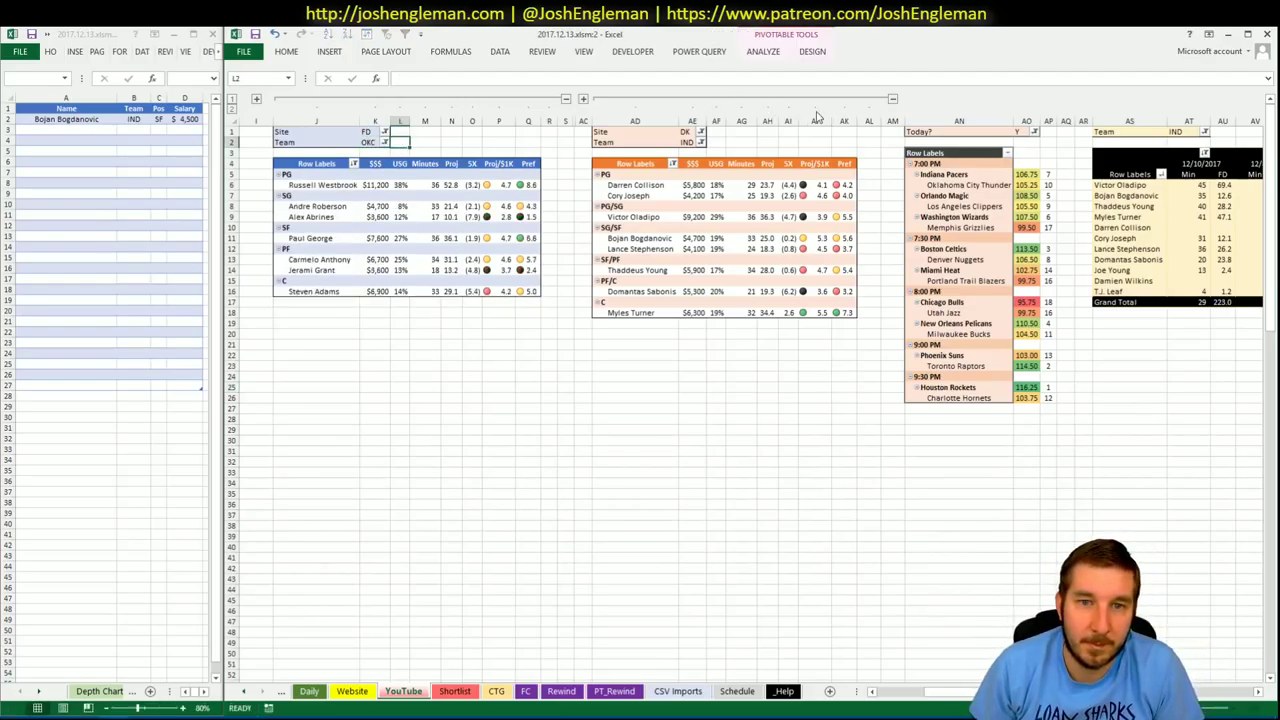
left_click(690, 142)
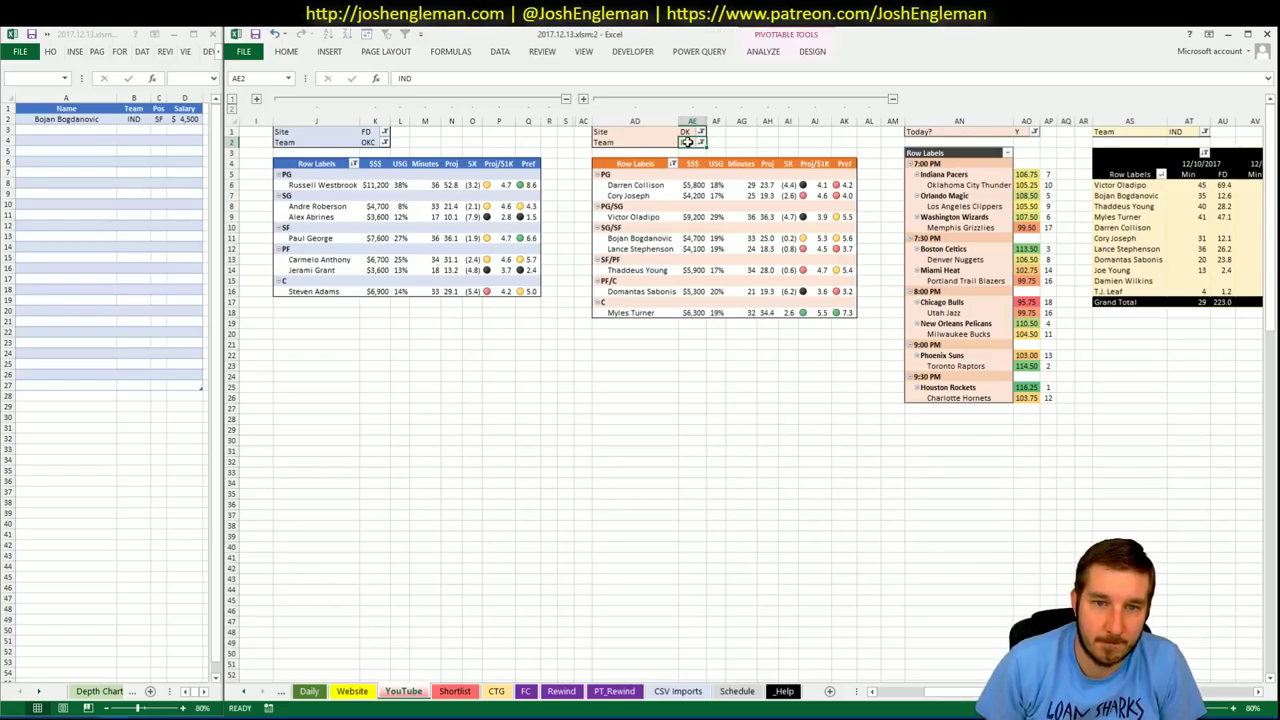
type("OKC")
key("Return")
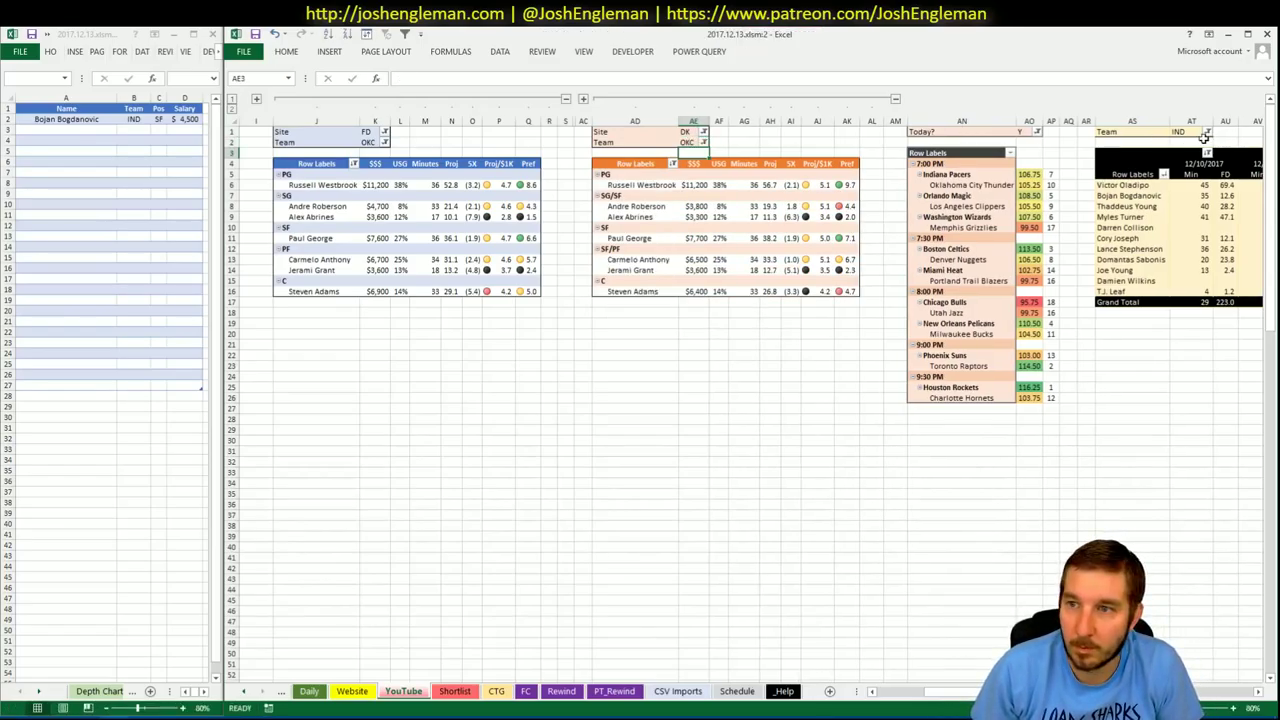
- Set the Team filter of the recent game log table on the YouTube sheet to OKC
left_click(1187, 132)
type("OKC")
key("Return")
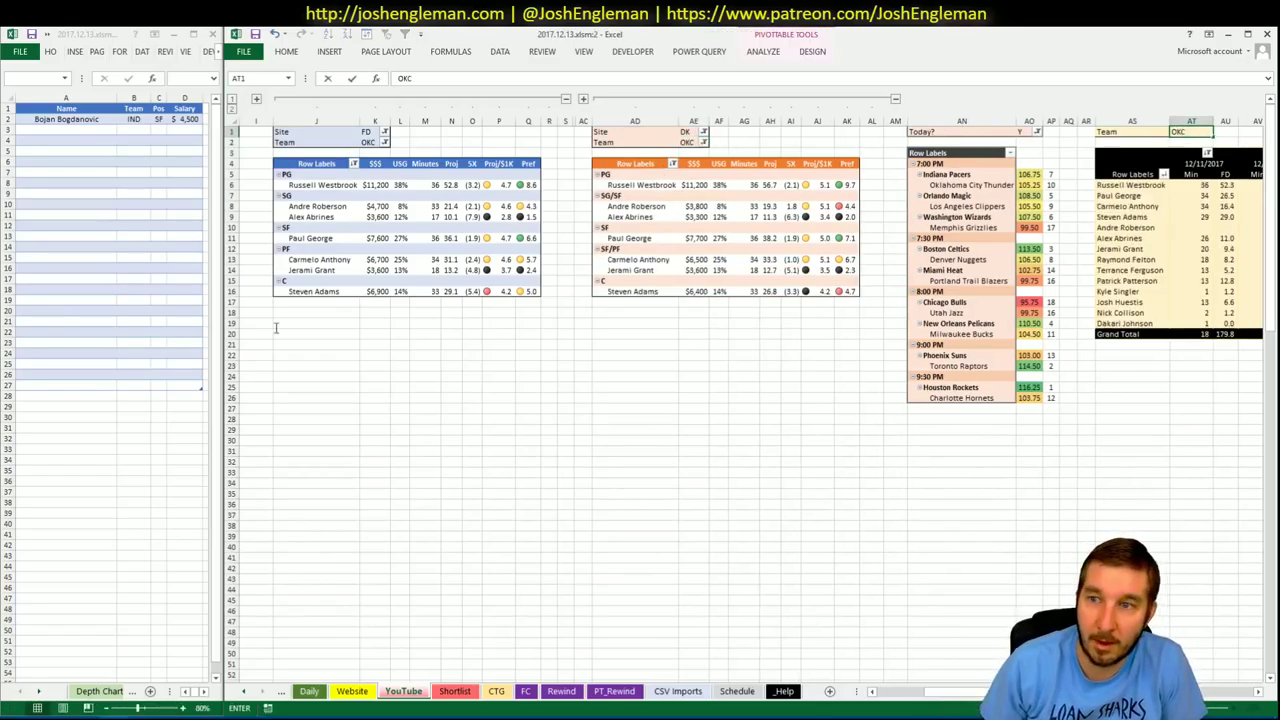
- Open the Oklahoma City Thunder page on Cleaning the Glass in the browser and select all player rows of the Shooting: Frequency table
key("alt+Tab")
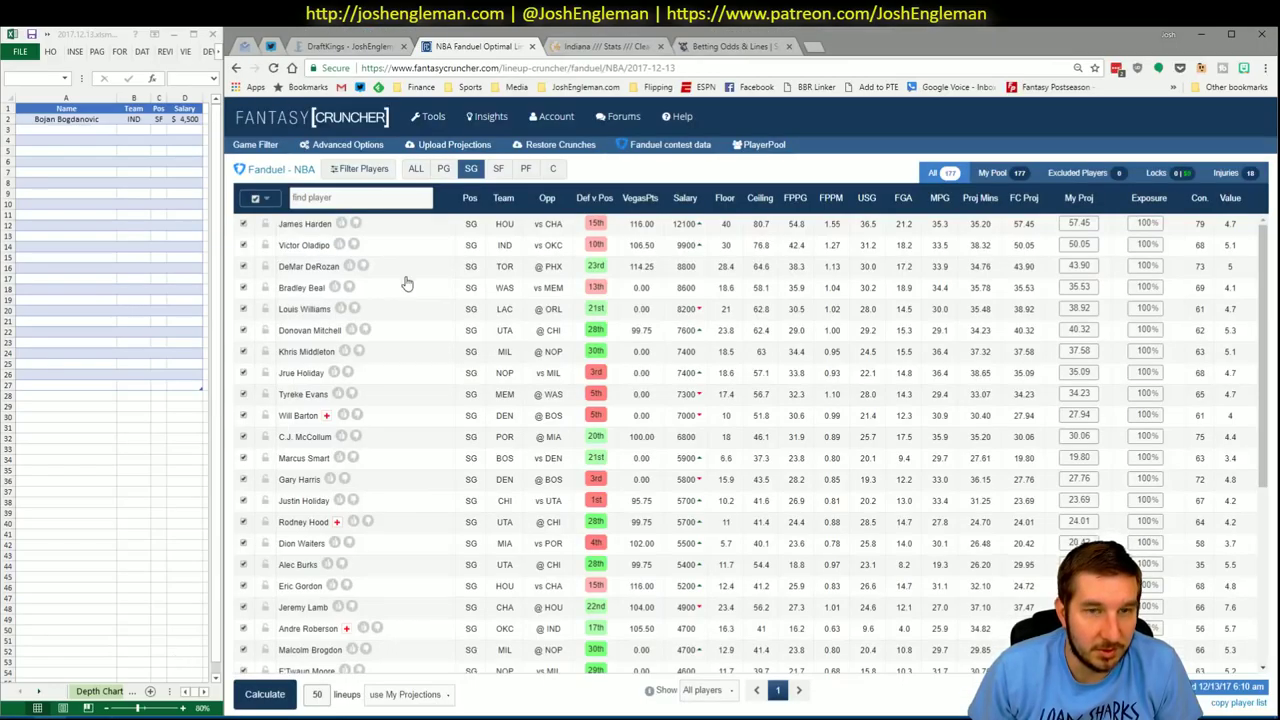
left_click(606, 47)
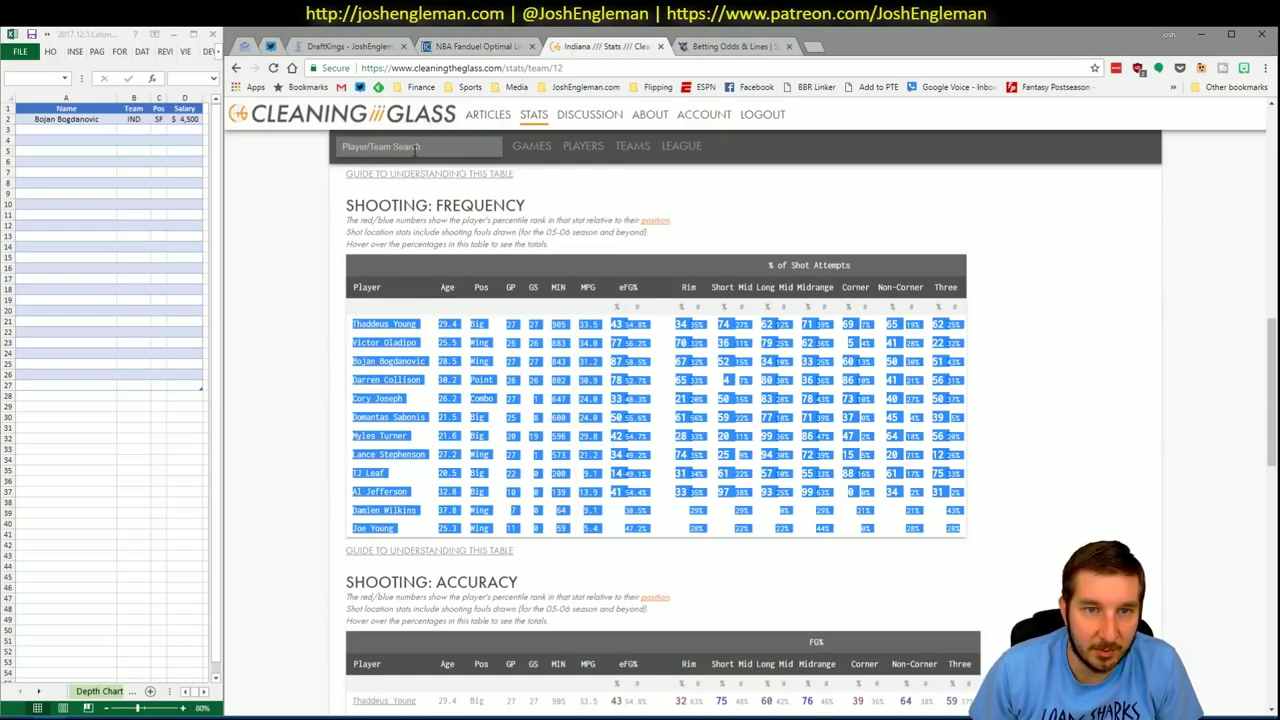
left_click(415, 148)
type("Oklahoma City Thunder")
key("Return")
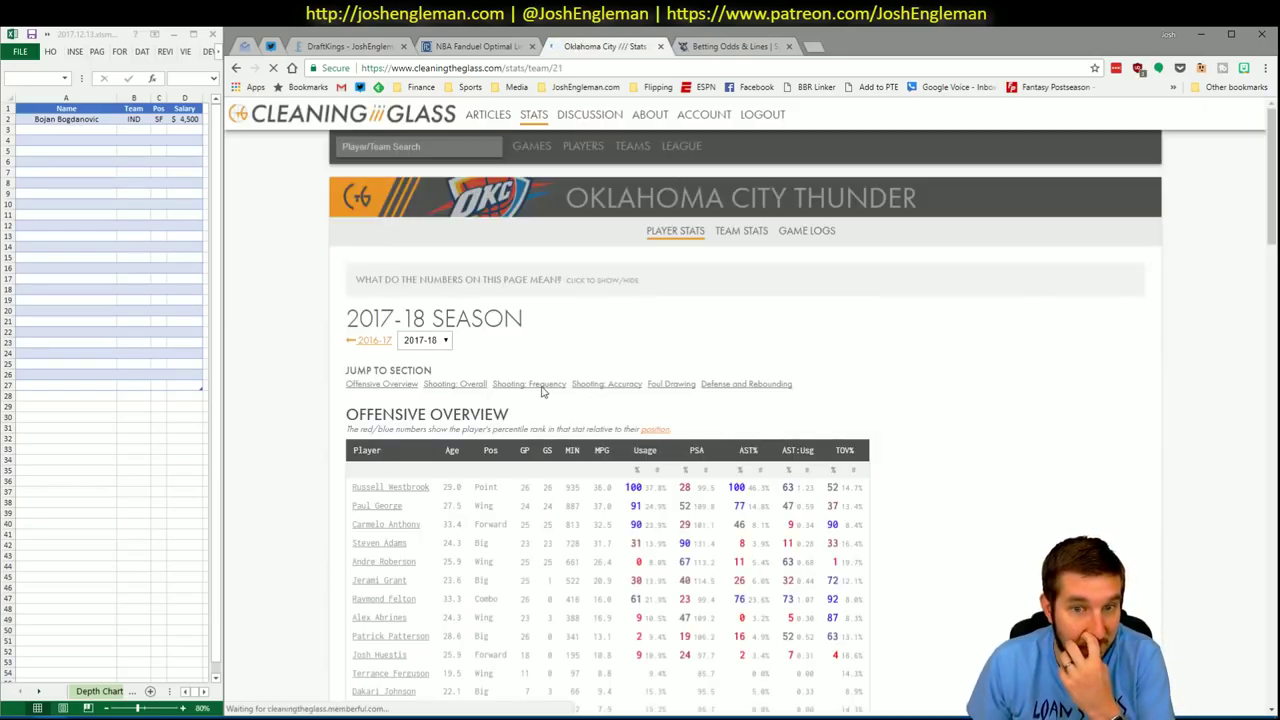
left_click(543, 386)
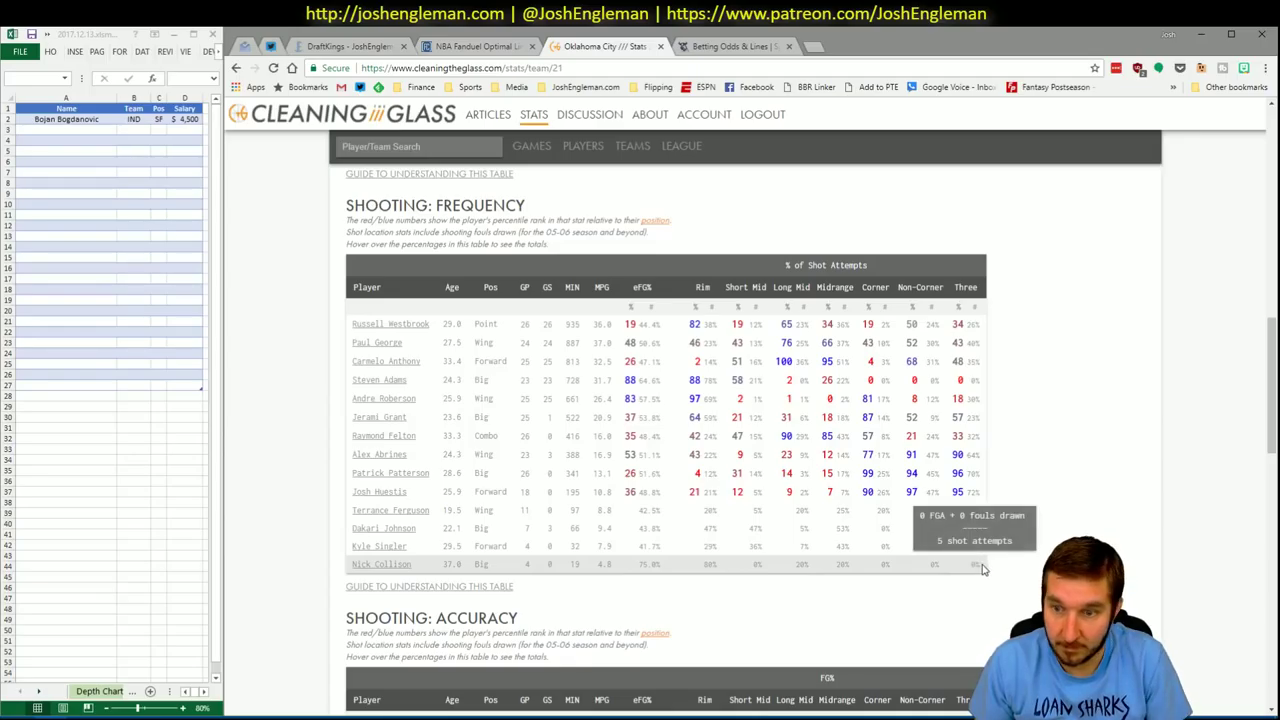
left_click_drag(983, 566, 355, 325)
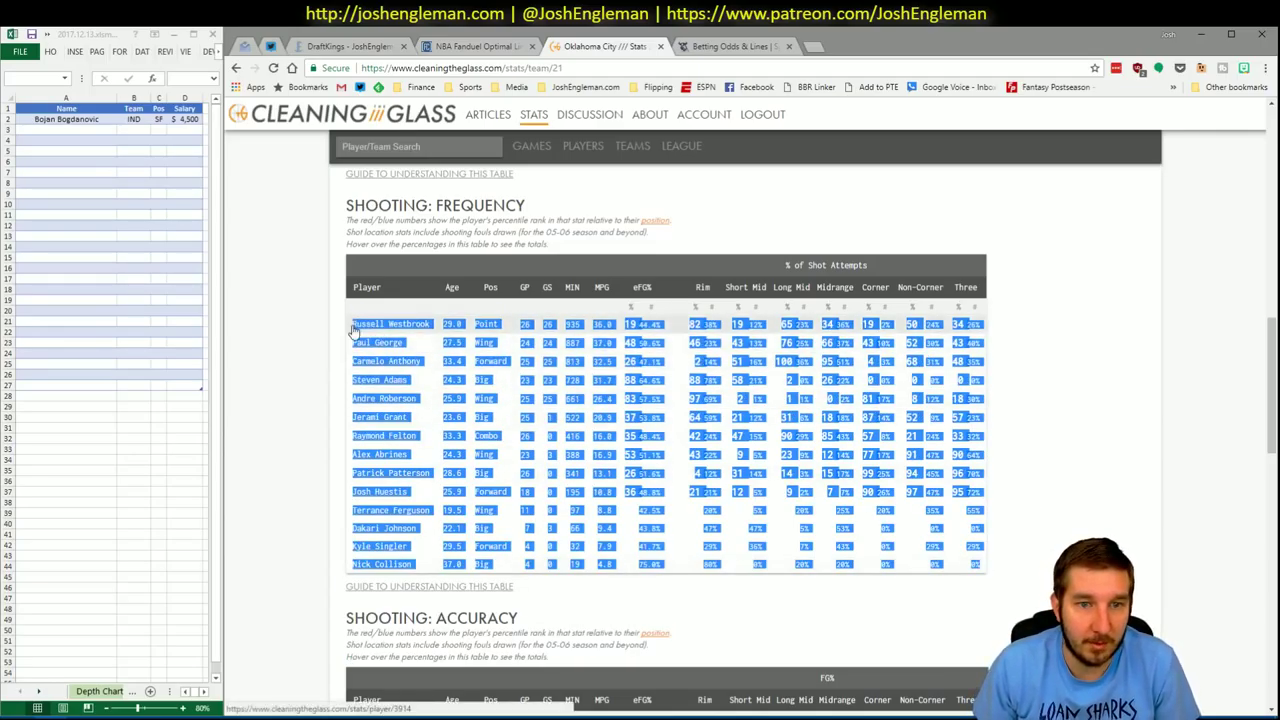
- Return to the workbook, refresh the CTG sheet with Oklahoma City's shooting stats and set the opponent to IND
key("alt+Tab")
left_click(496, 691)
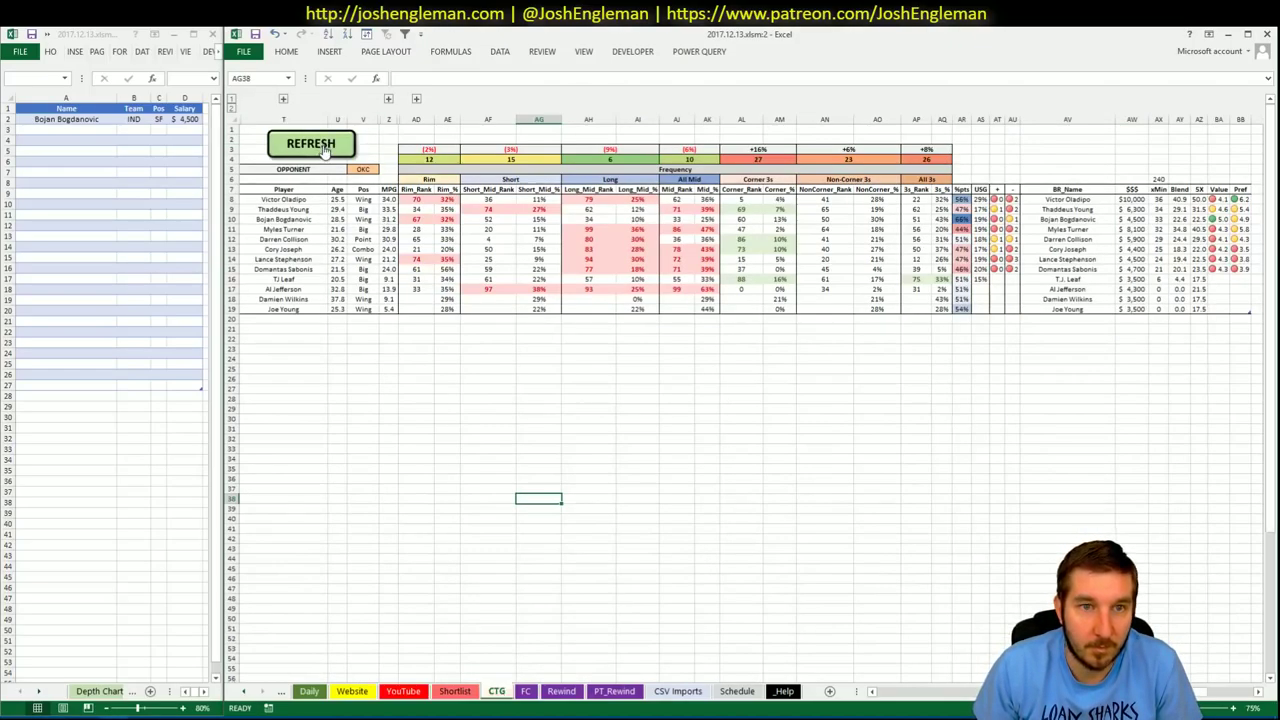
left_click(363, 168)
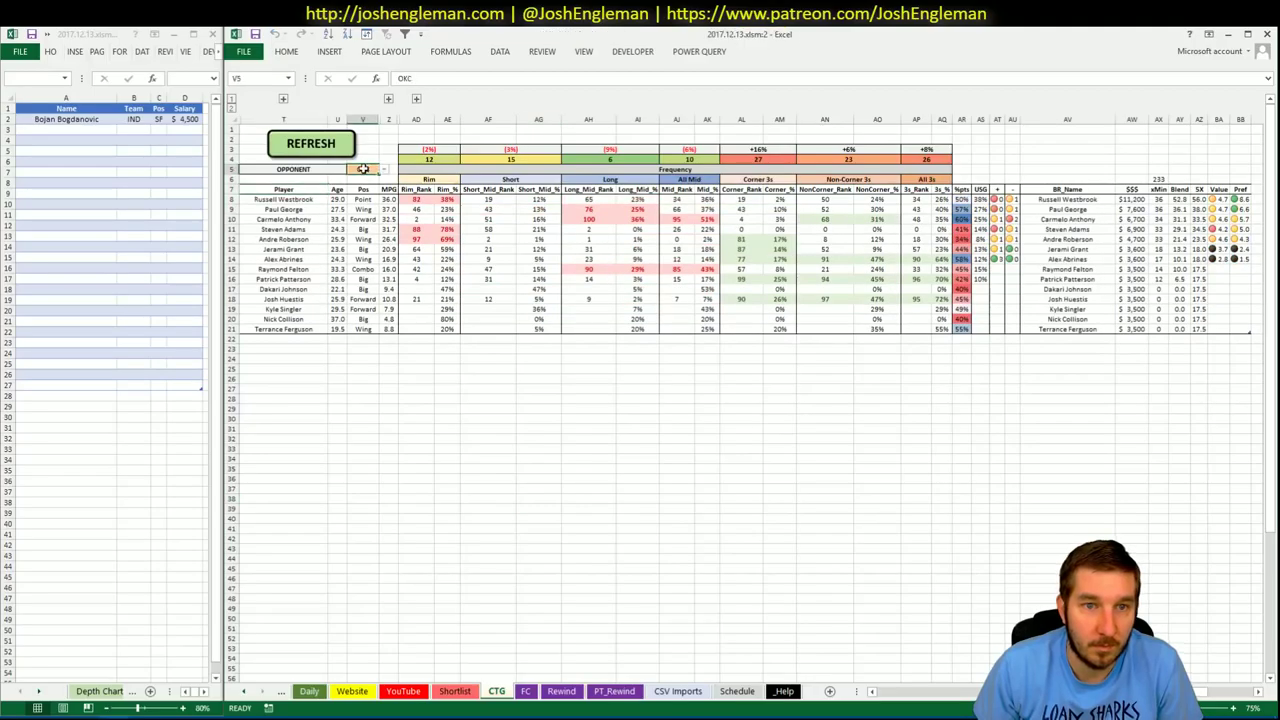
key("Delete")
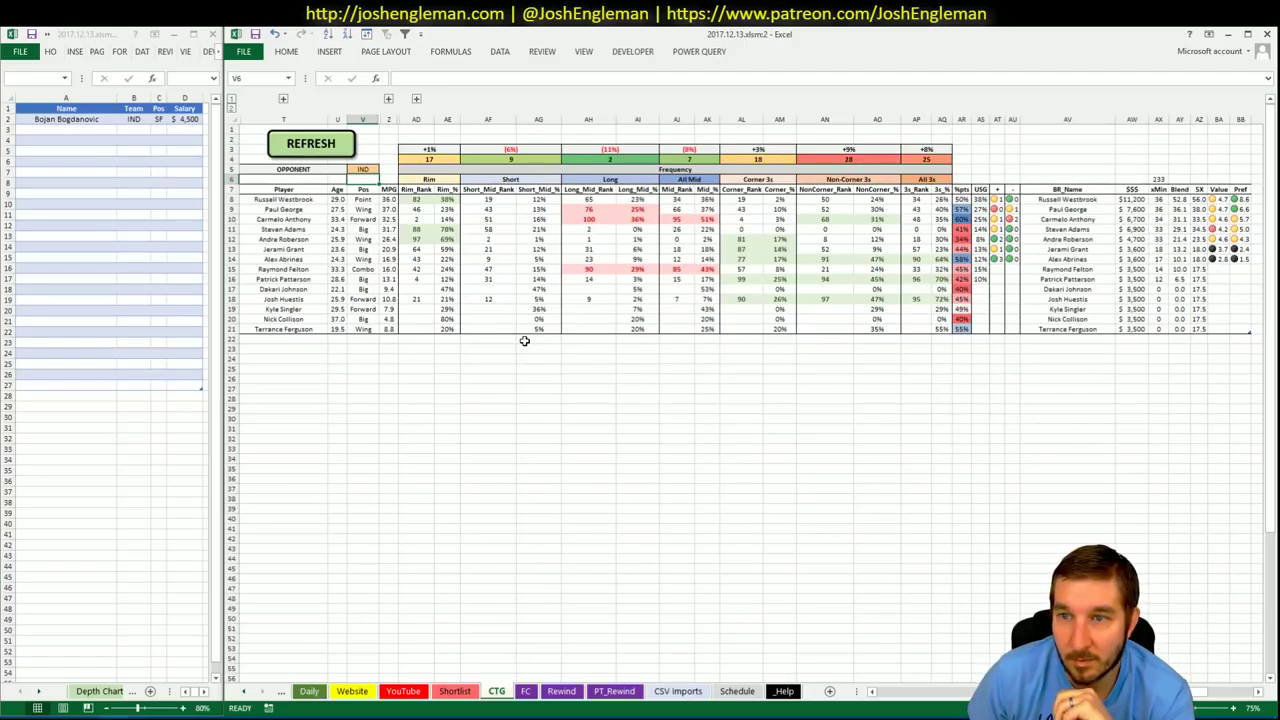
- Recheck Oklahoma City's projections on the YouTube sheet and add Russell Westbrook to the player list below Bojan Bogdanovic
left_click(403, 691)
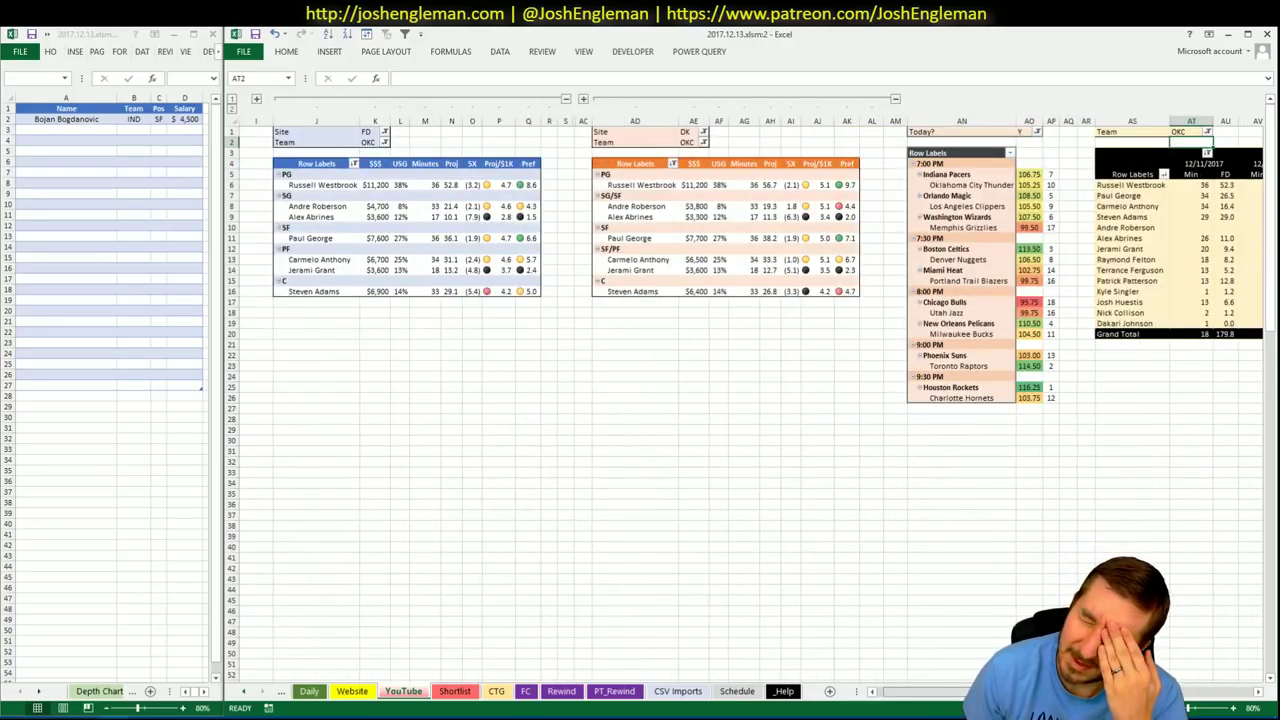
left_click_drag(1150, 691, 964, 691)
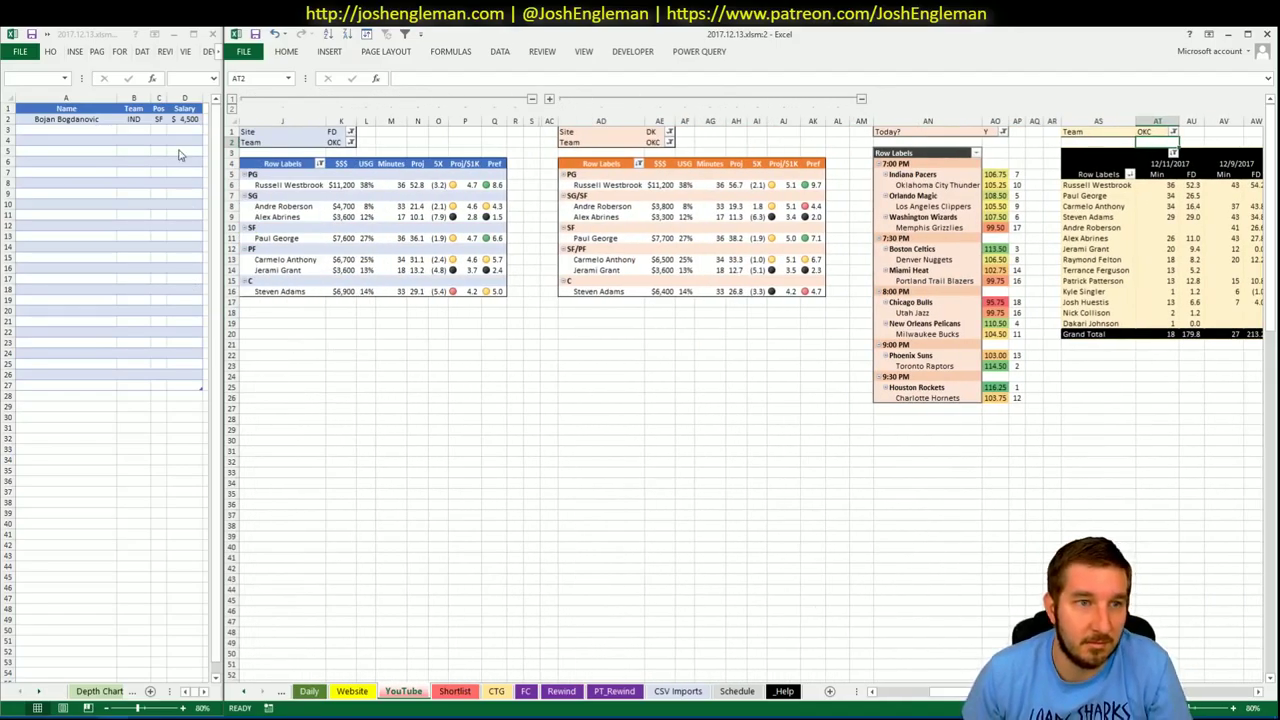
left_click(109, 131)
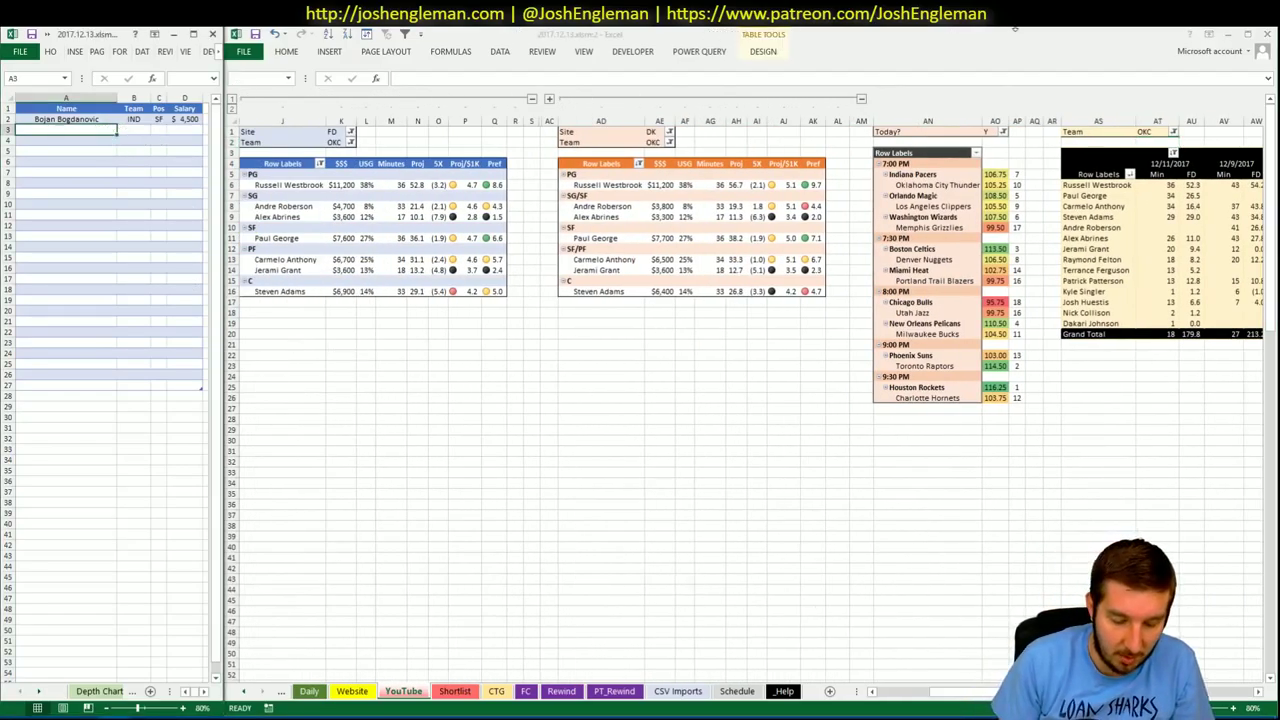
type("Russell Westbr")
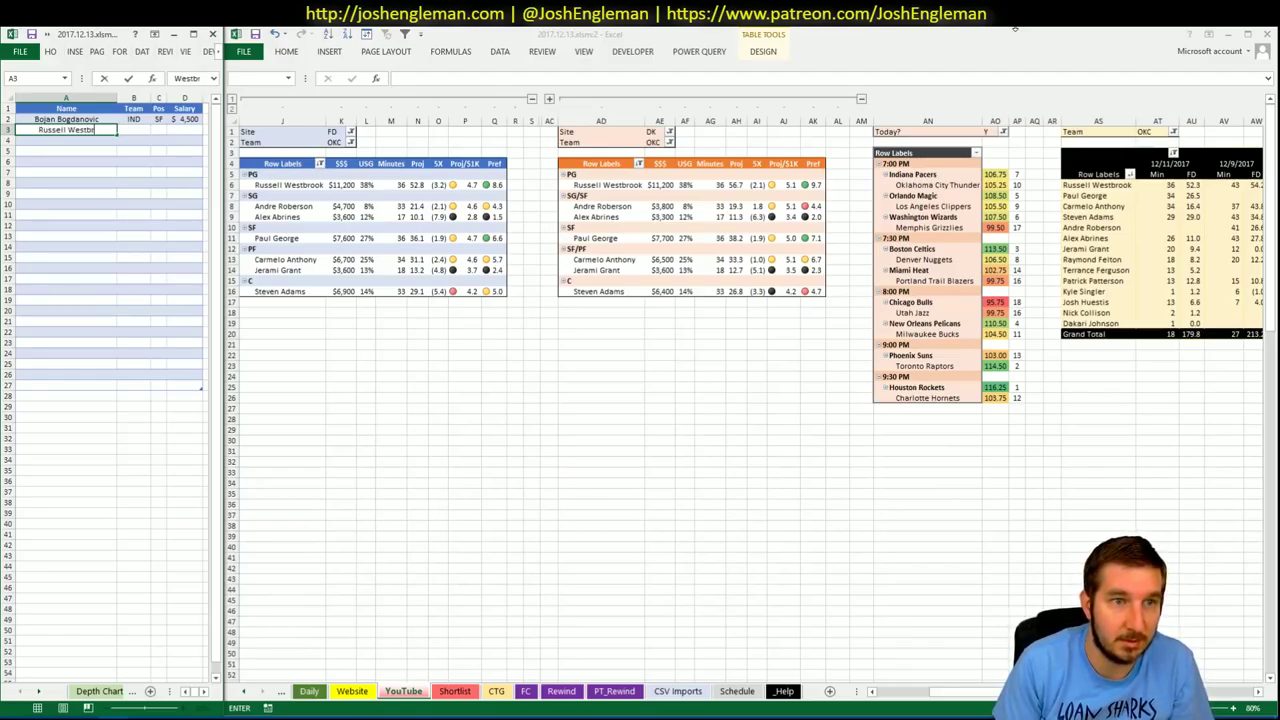
type("ook")
key("Return")
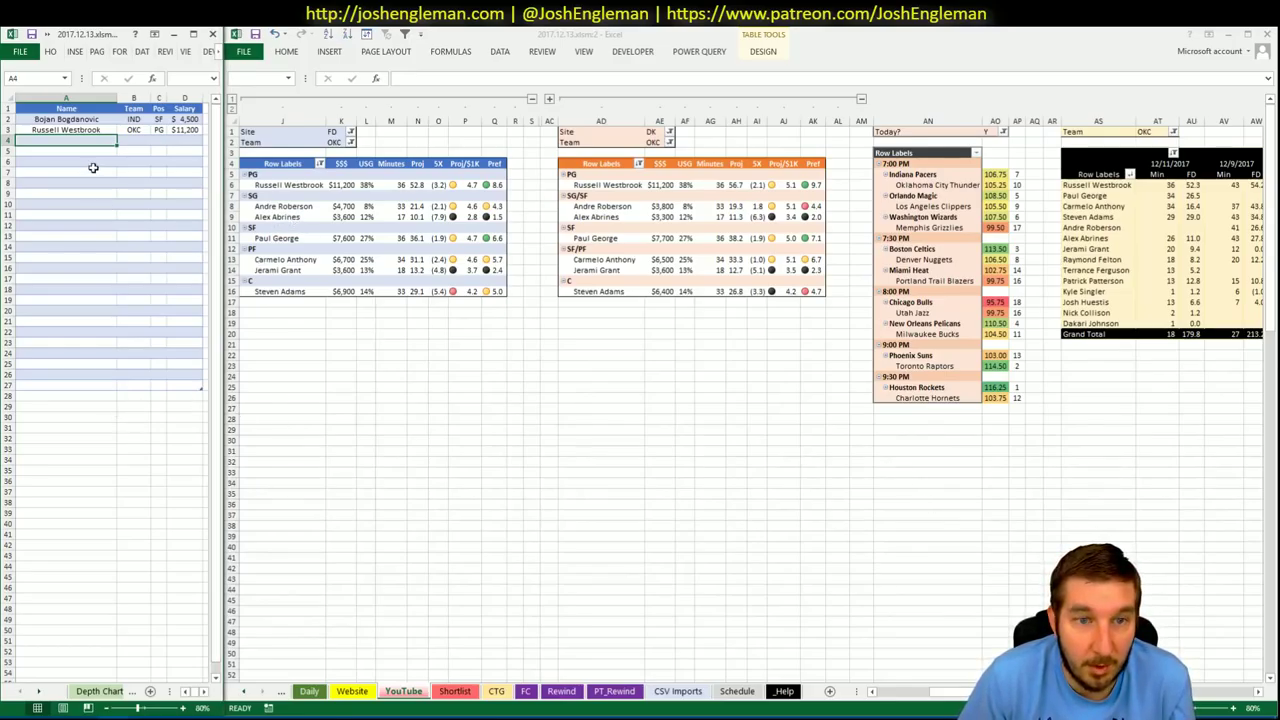
- Add Paul George to the player list below Russell Westbrook
left_click(93, 171)
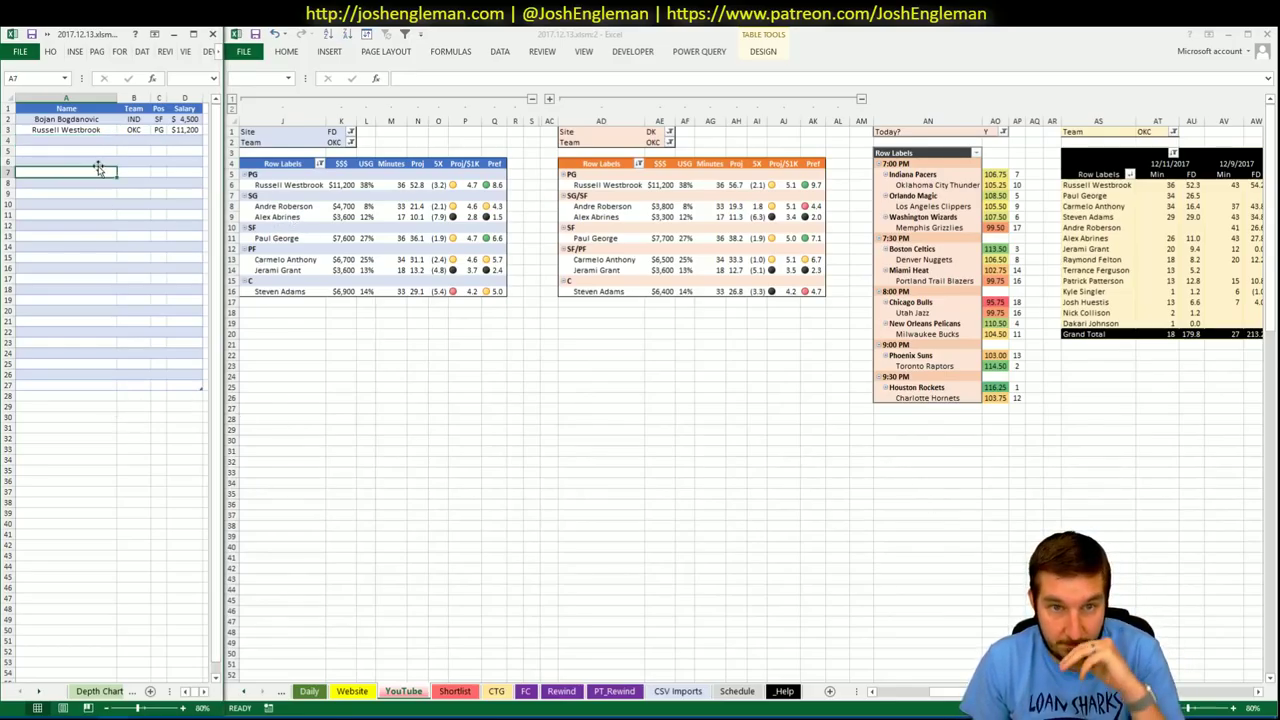
left_click(99, 140)
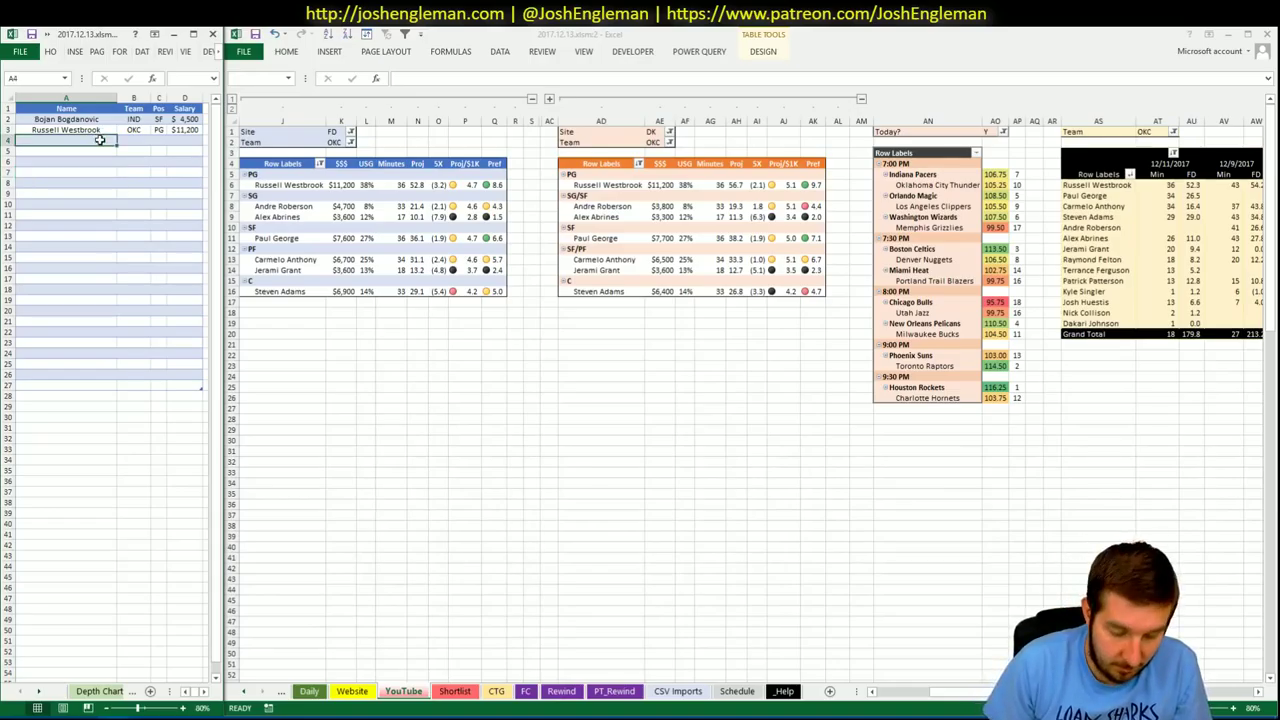
type("Paul George")
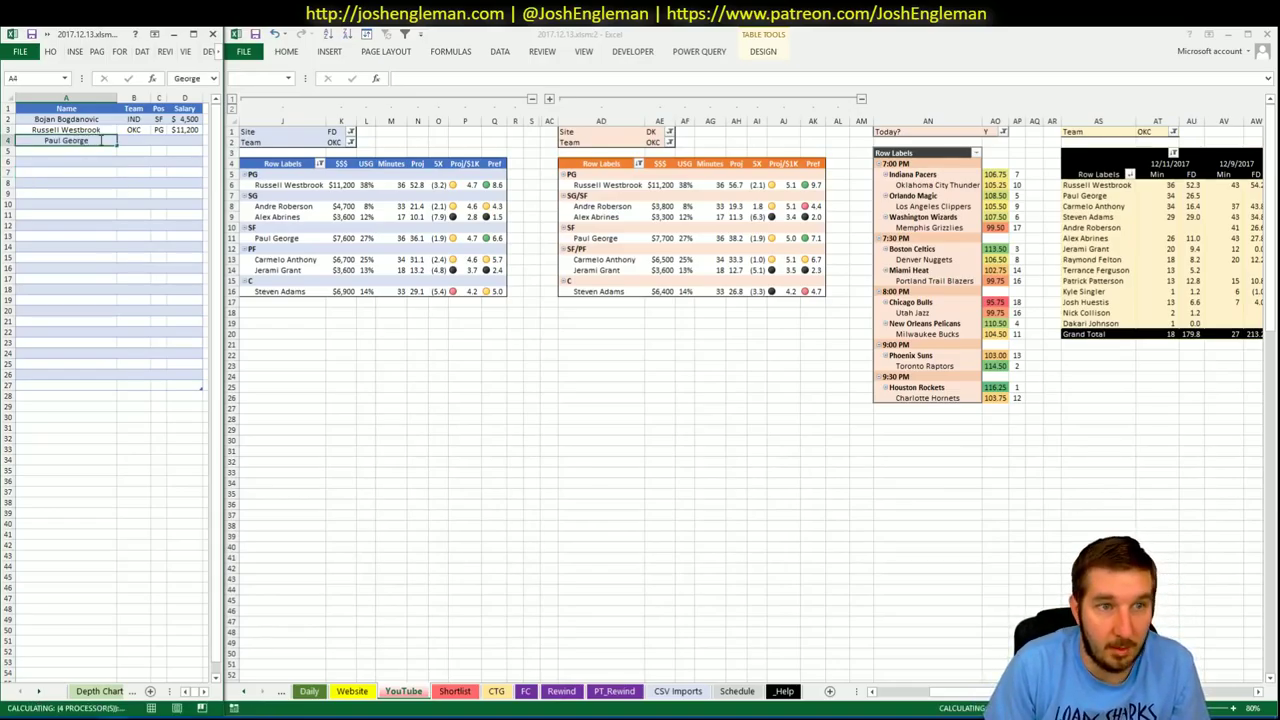
key("Return")
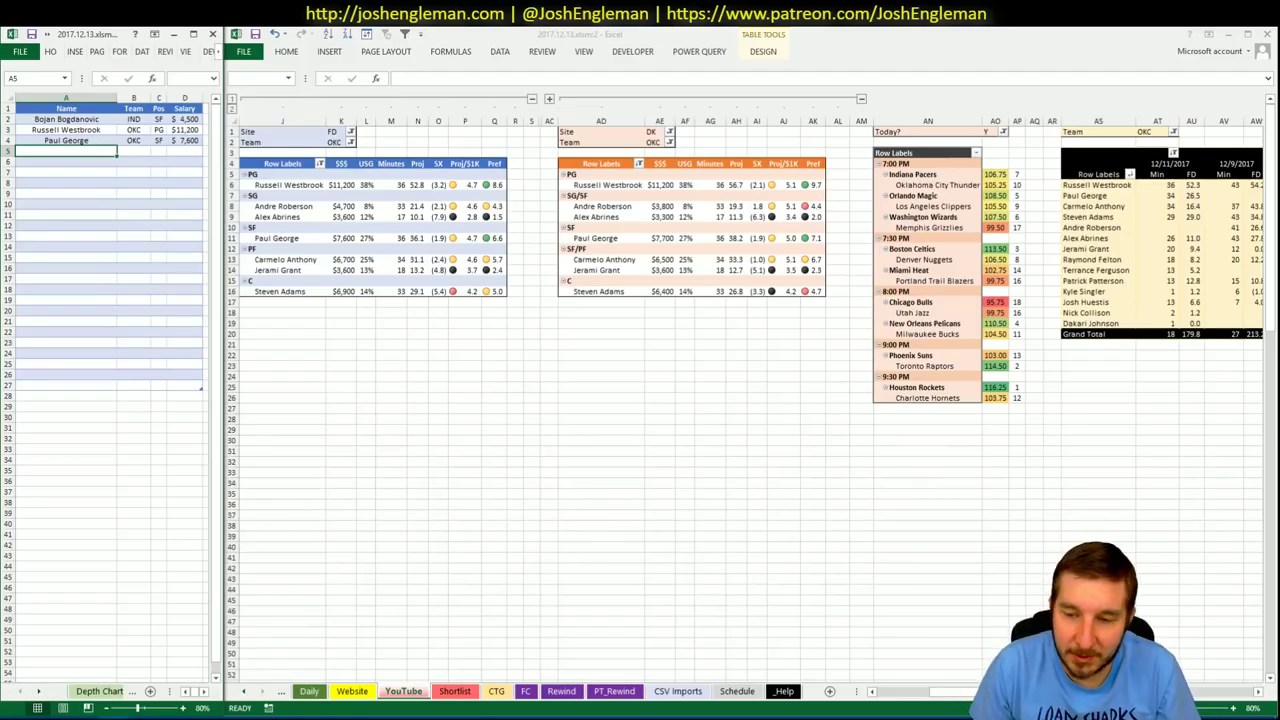
- Set the Team filters of both the FD and DK projection tables on the YouTube sheet to ORL
left_click_drag(940, 691, 1218, 708)
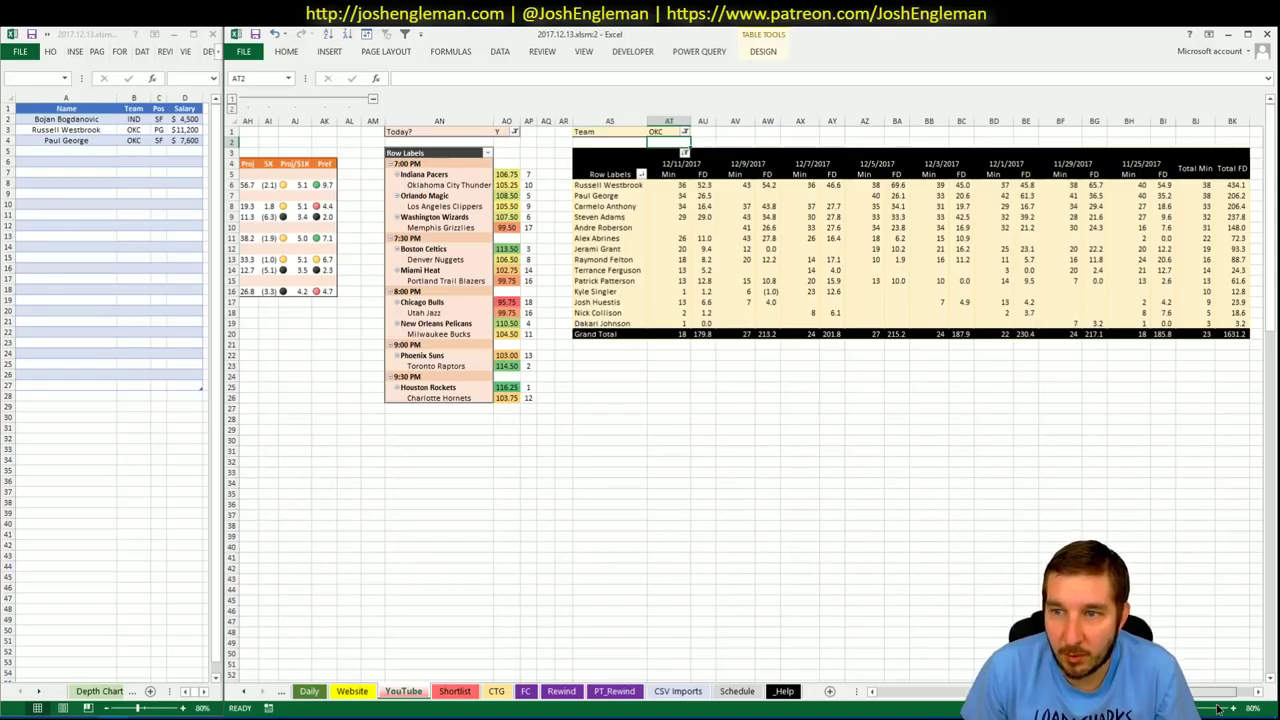
scroll(1218, 708, "left", 10)
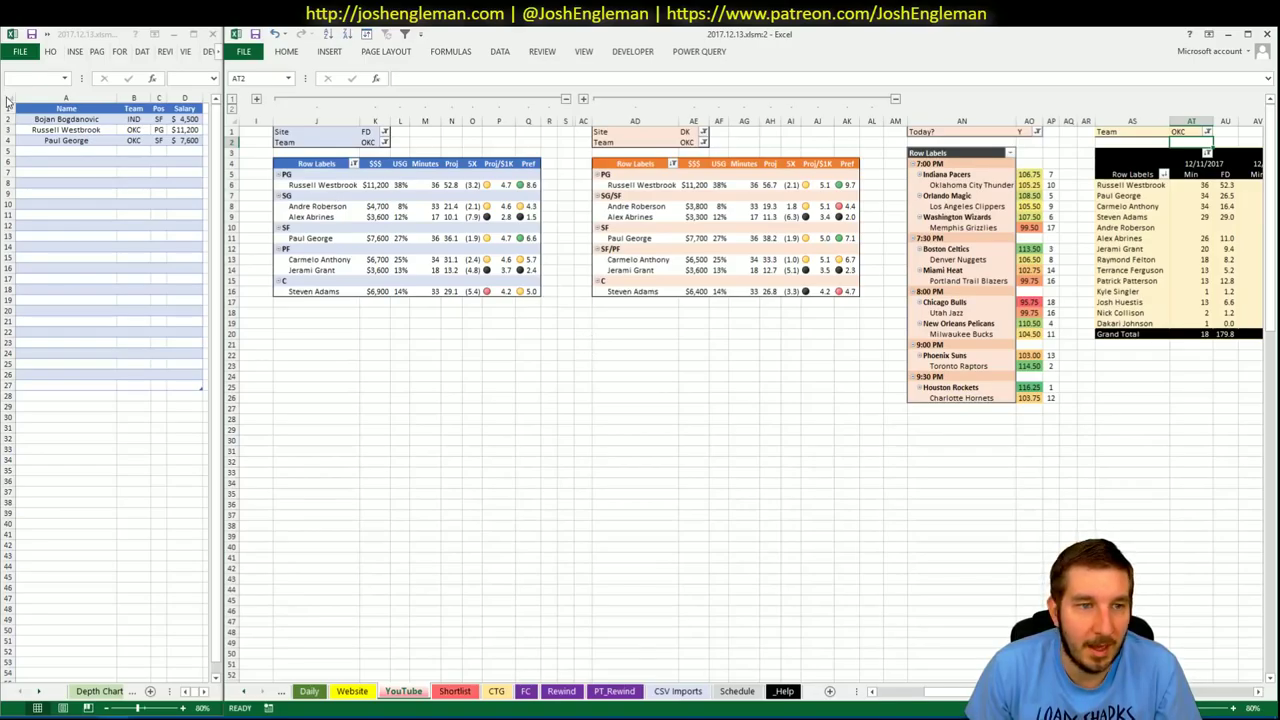
left_click(73, 151)
left_click(368, 141)
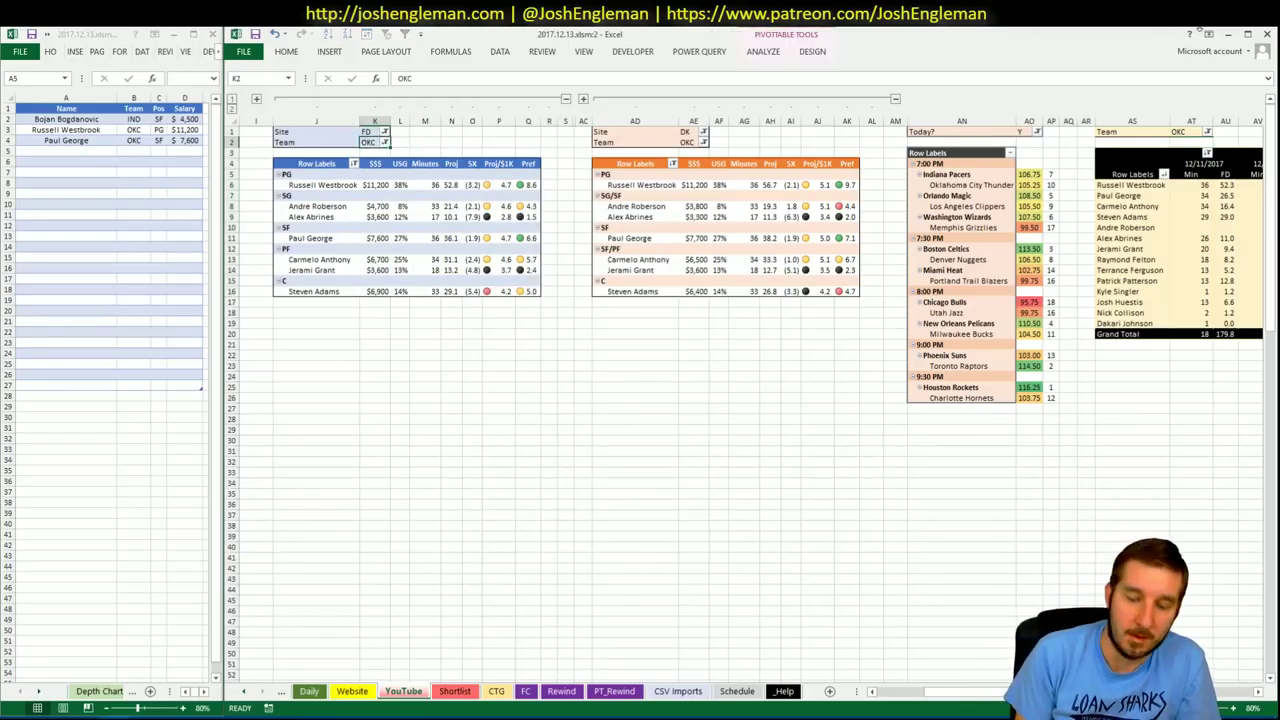
type("ORL")
key("Return")
type("ORL")
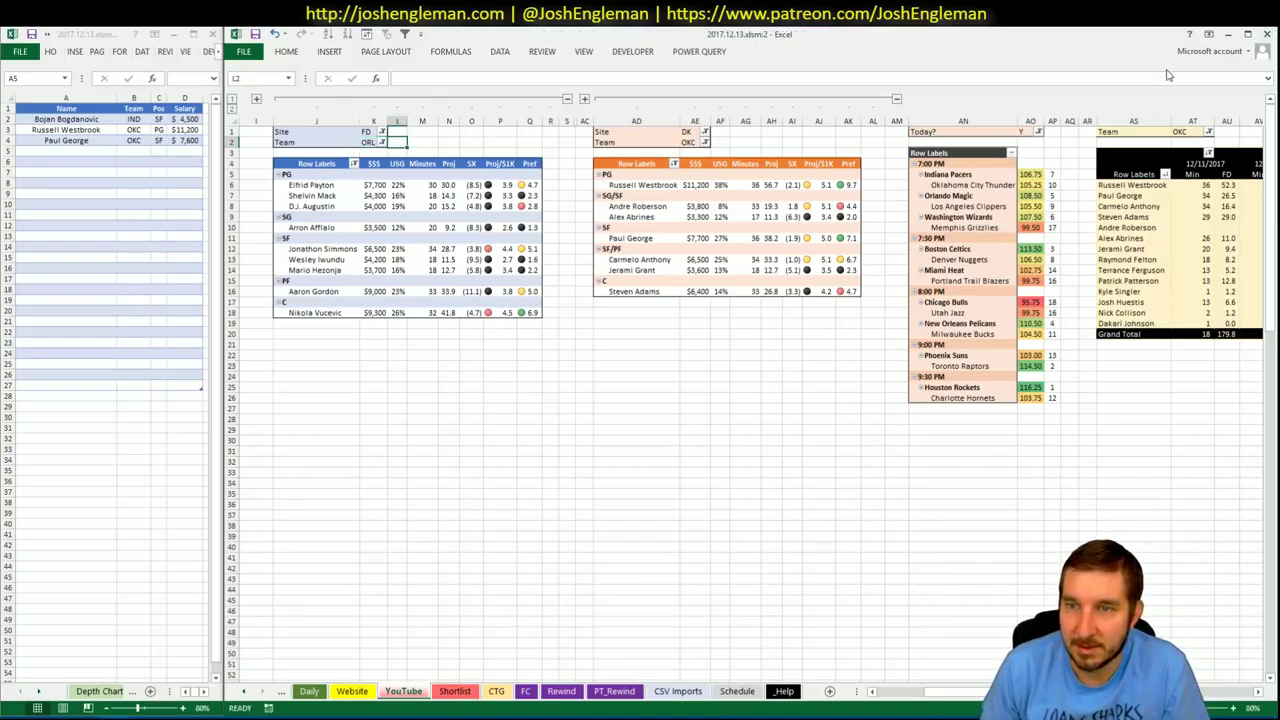
left_click(690, 143)
type("ORL")
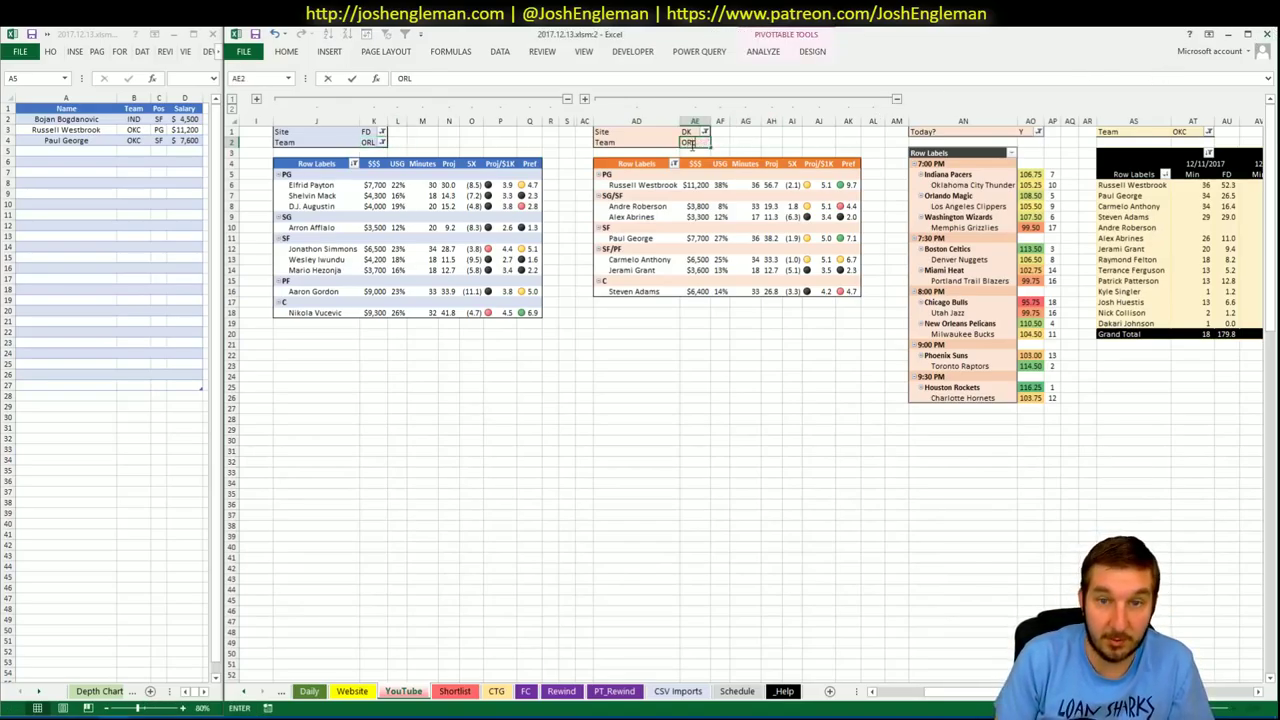
key("Return")
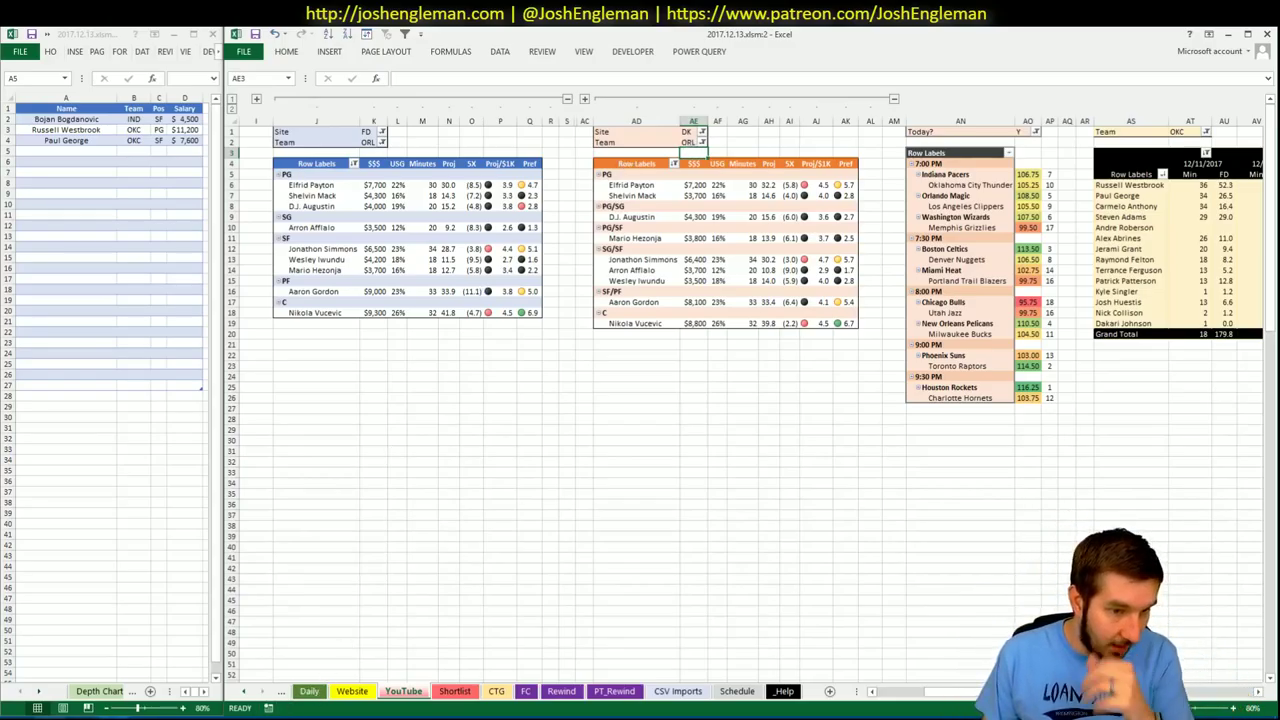
- Switch to the browser, check the NBA betting odds on Sportsbook Review, and return to the workbook
left_click(45, 719)
left_click(713, 47)
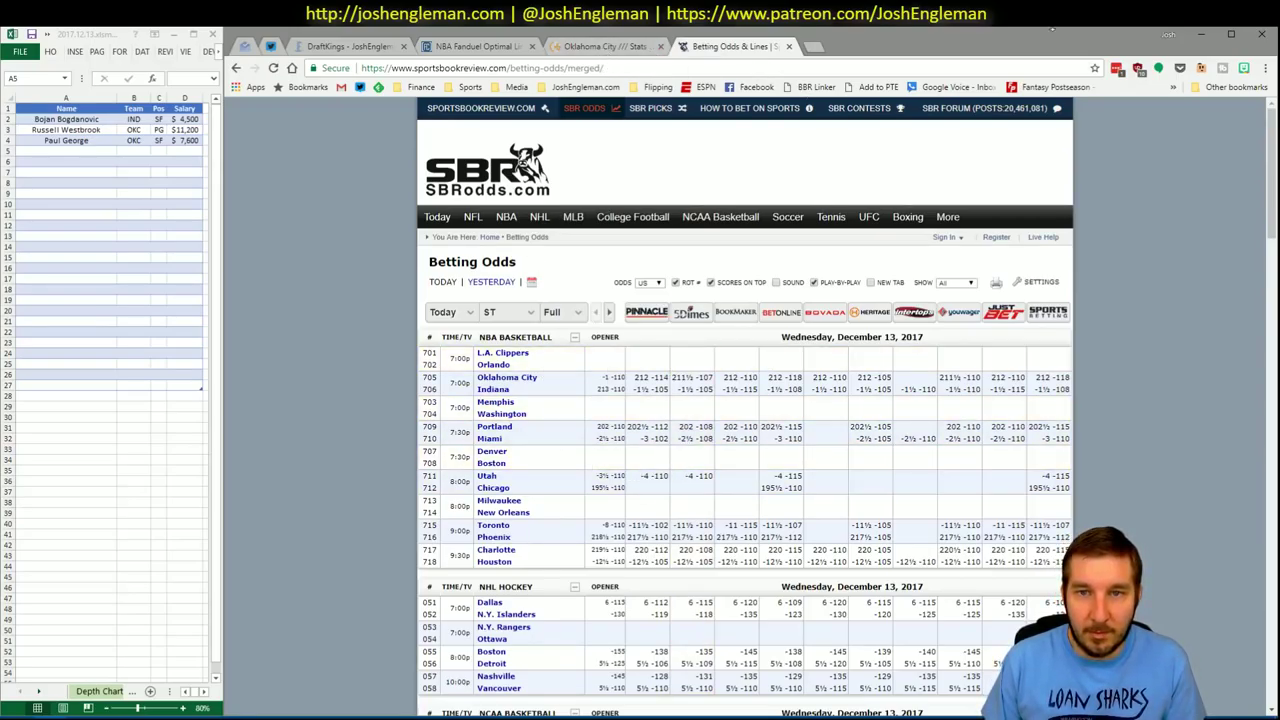
left_click(621, 50)
key("alt+Tab")
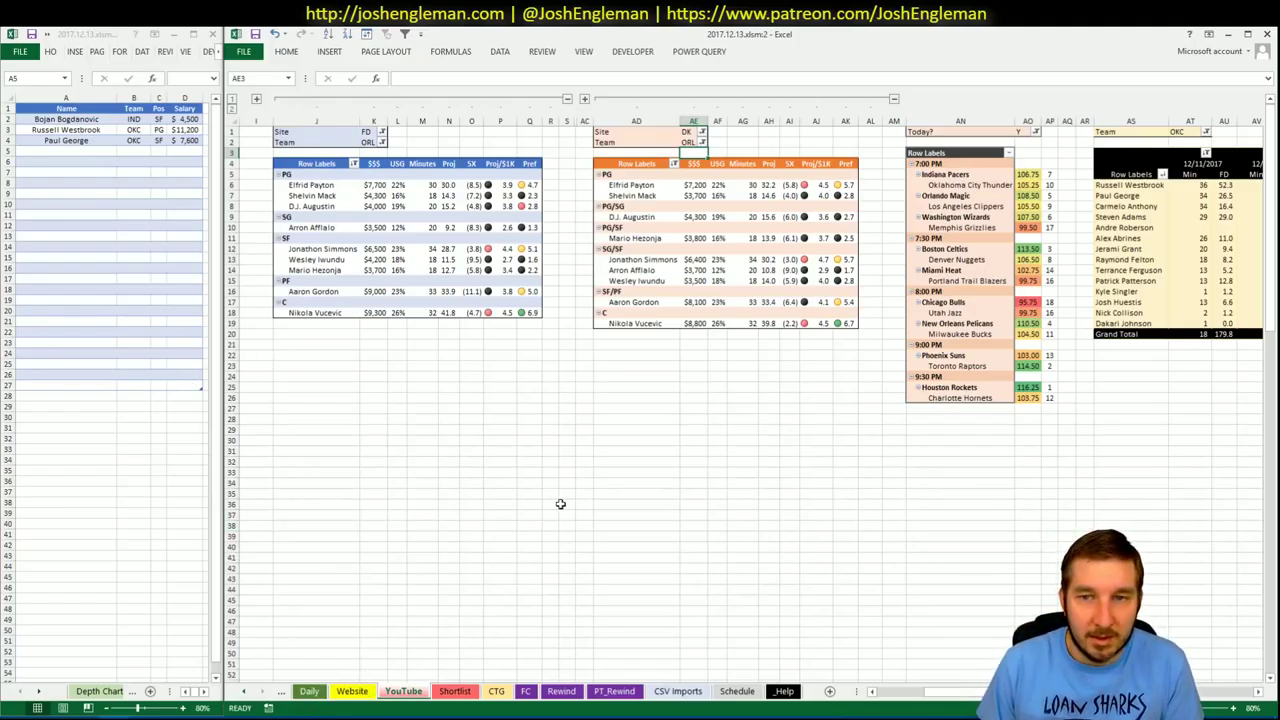
- Set the Team filter of the recent game log table on the YouTube sheet to ORL
left_click(1178, 133)
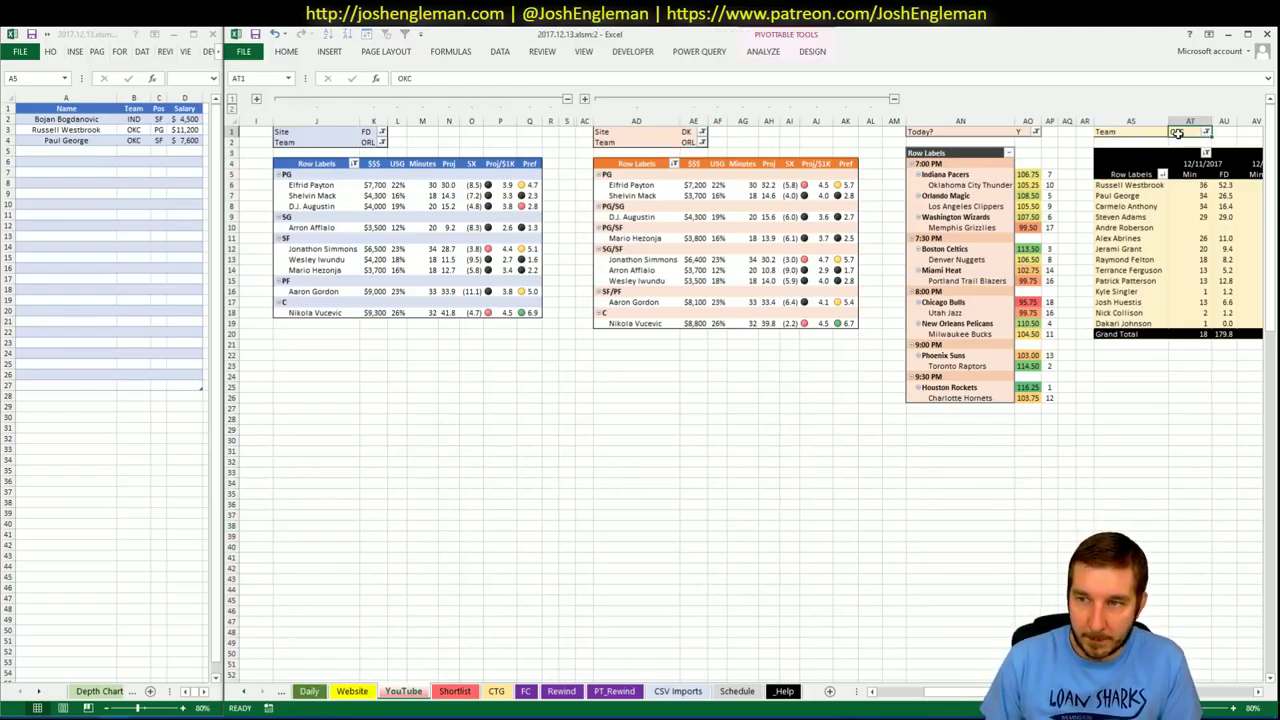
type("ORL")
key("Return")
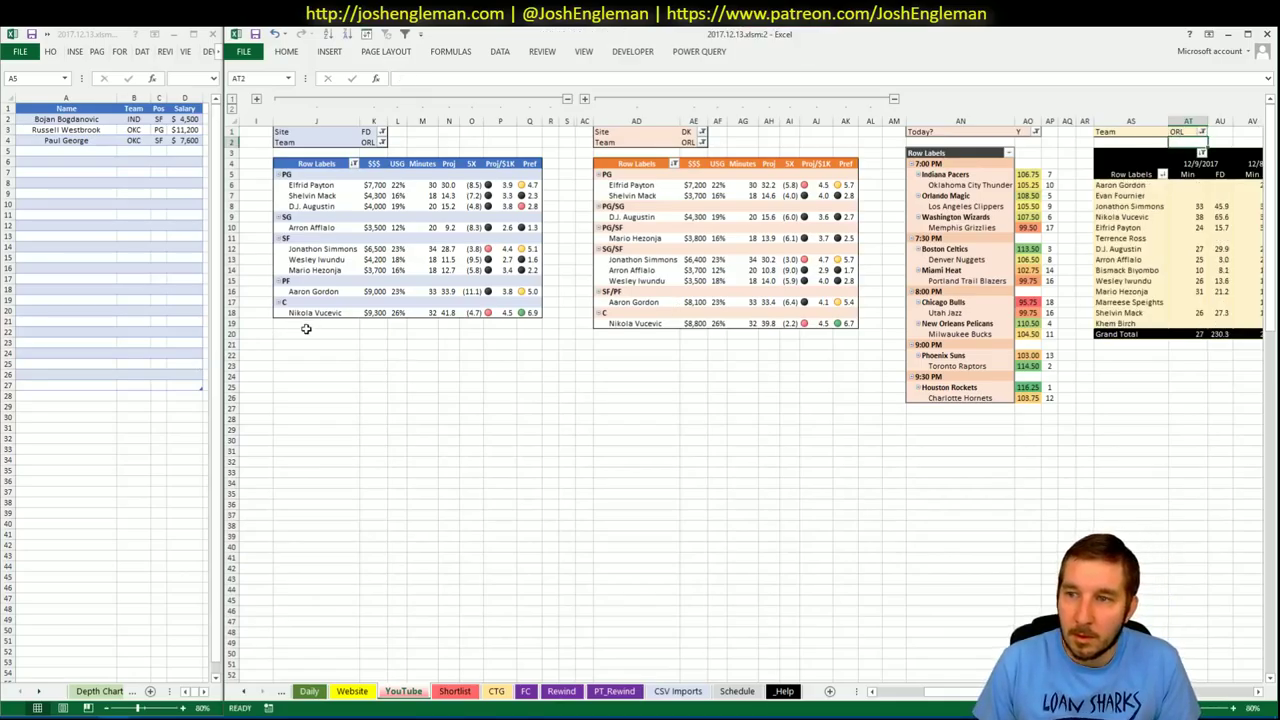
- Open the Orlando Magic page on Cleaning the Glass in the browser and select all player rows of the Shooting: Frequency table
key("alt+Tab")
left_click(380, 145)
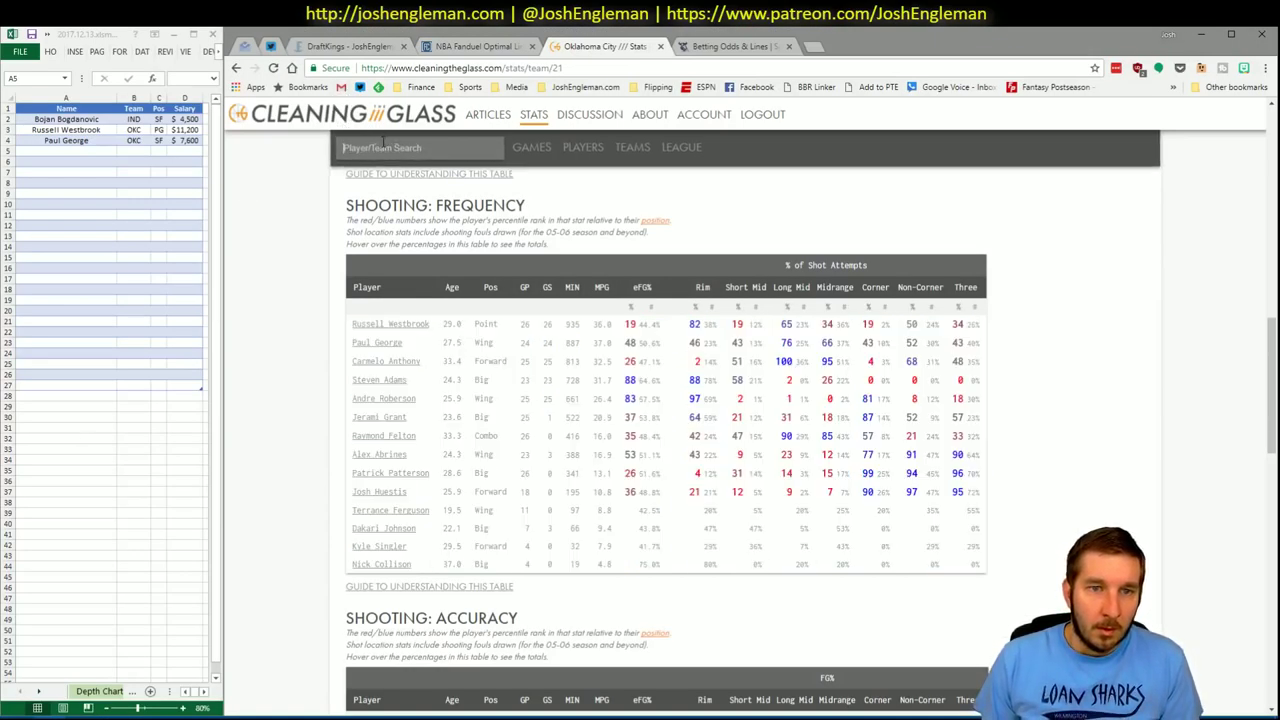
type("magic")
key("Down")
key("Return")
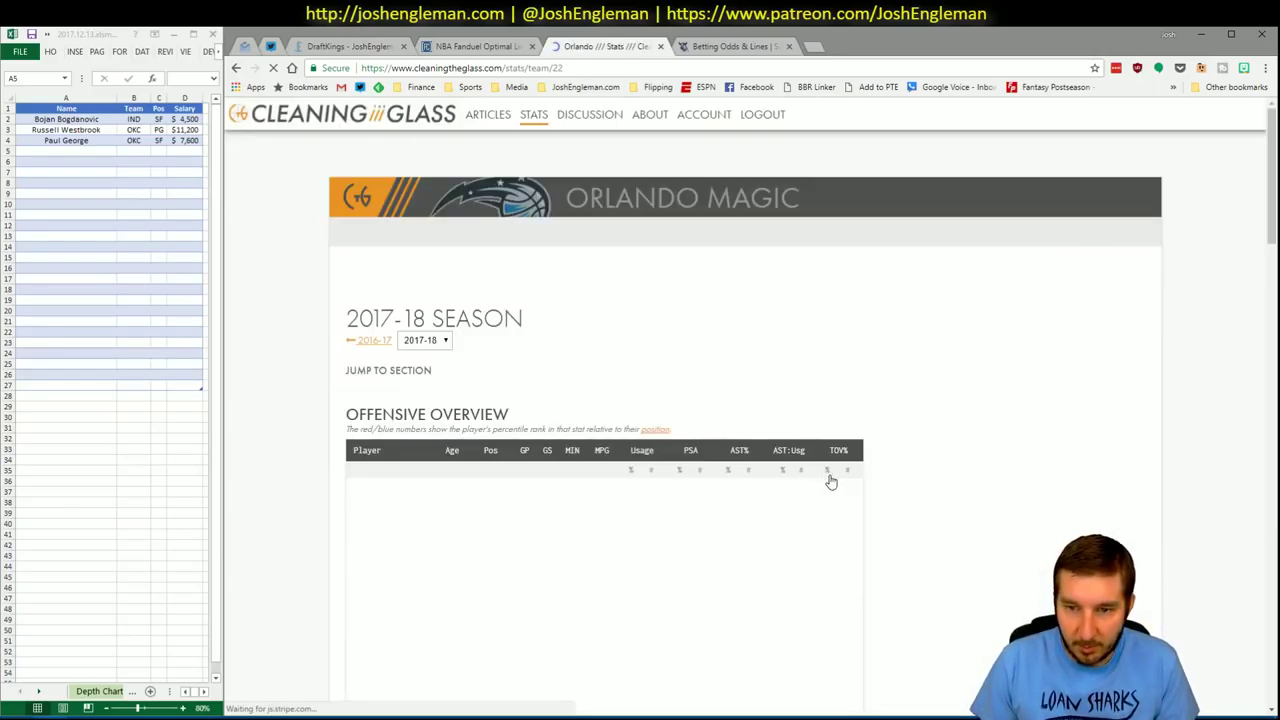
left_click(558, 388)
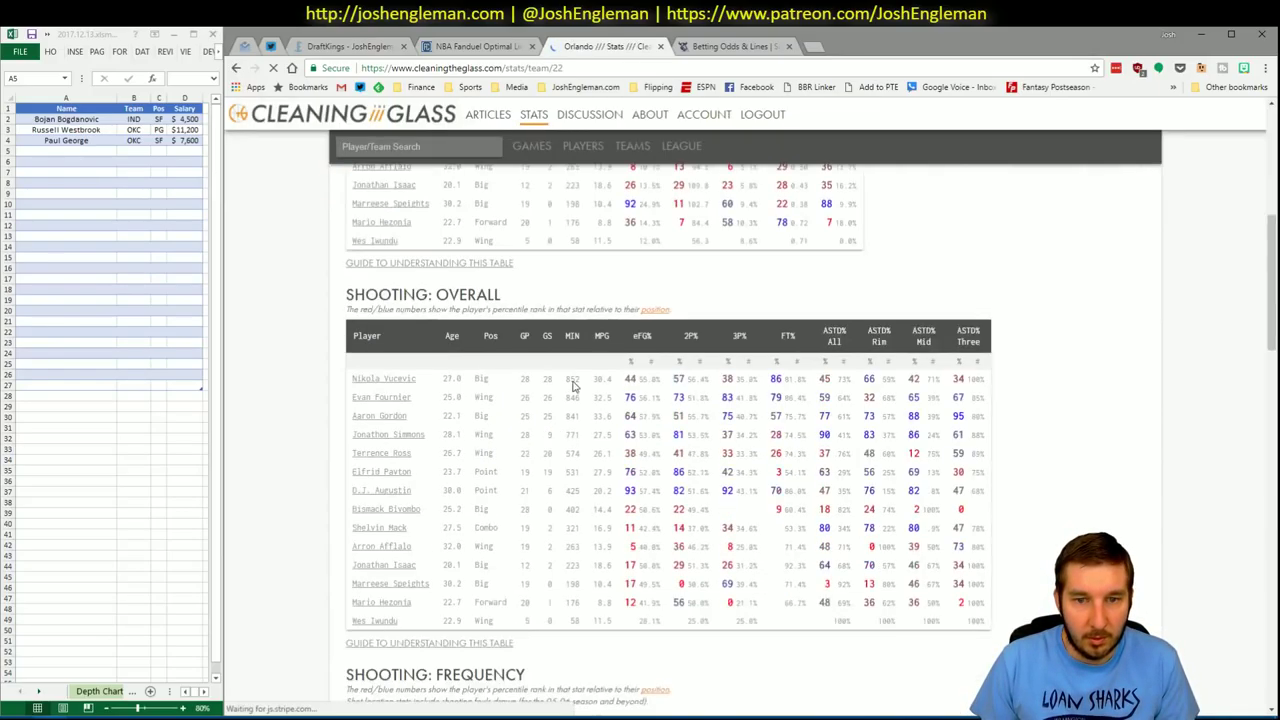
left_click_drag(975, 585, 355, 328)
- Return to the workbook, refresh the CTG sheet with Orlando's shooting stats and set the opponent to LAC
key("alt+Tab")
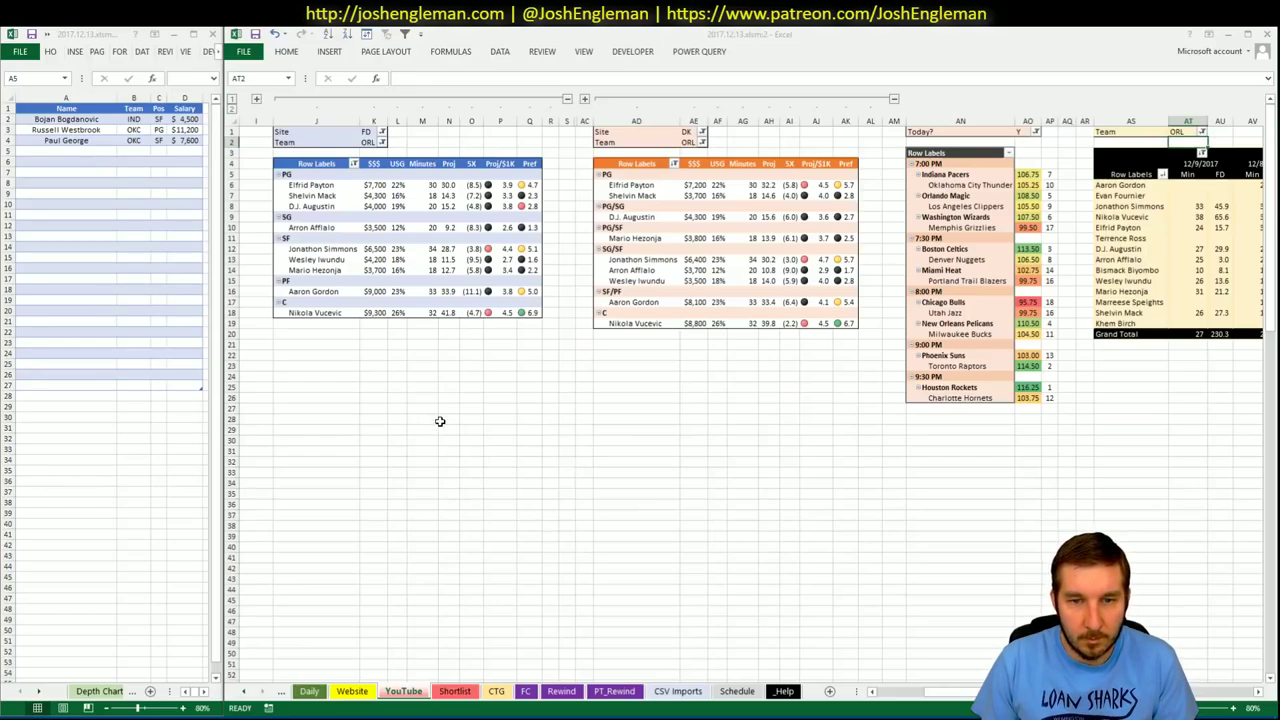
left_click(496, 691)
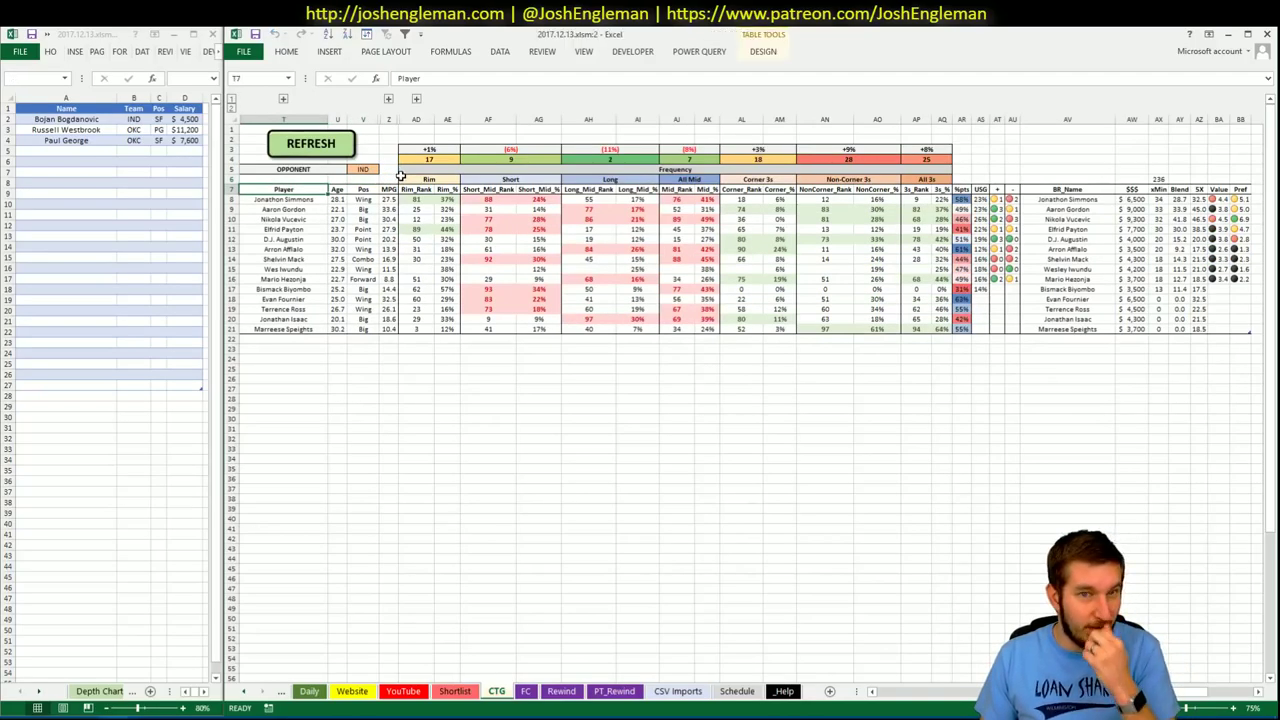
left_click(363, 169)
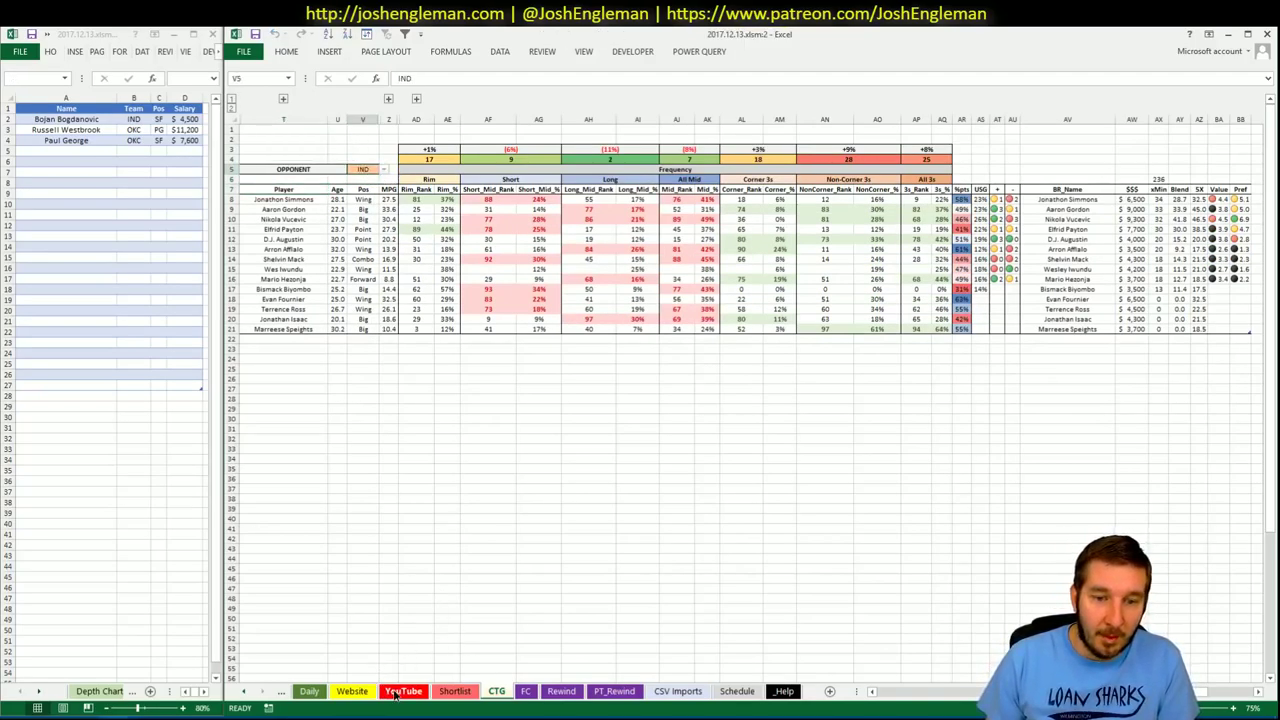
left_click(403, 691)
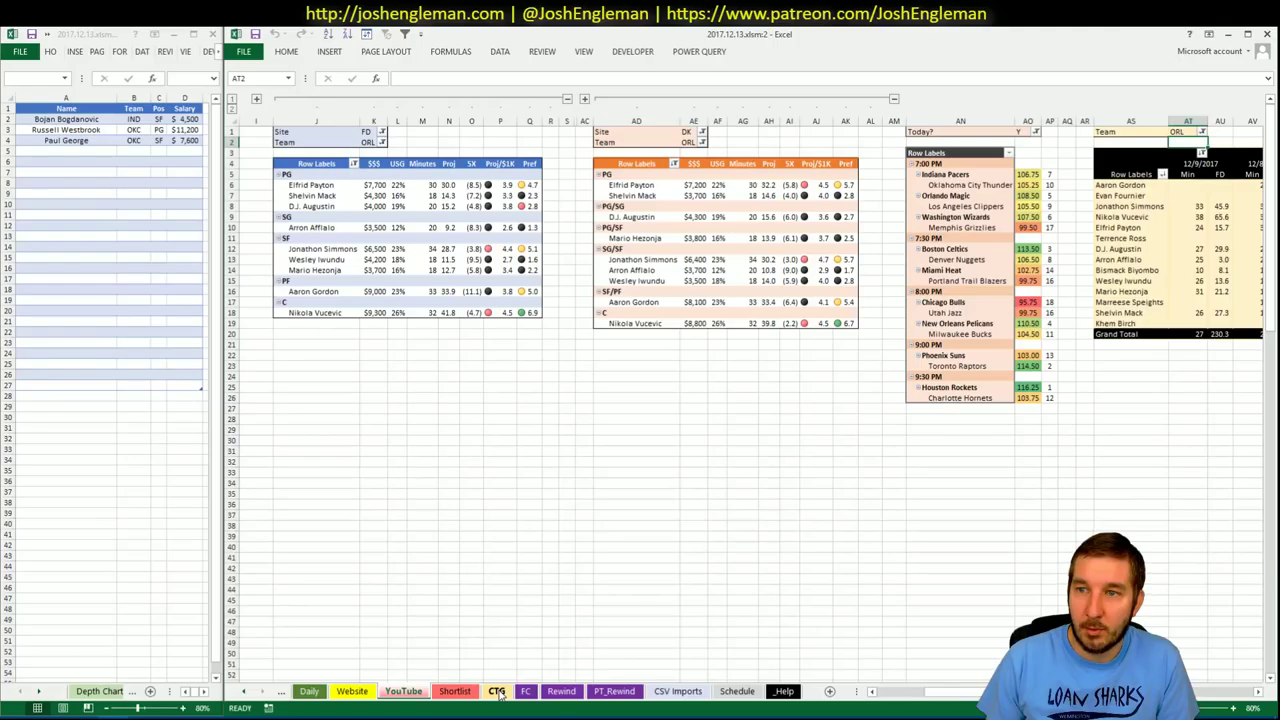
left_click(497, 691)
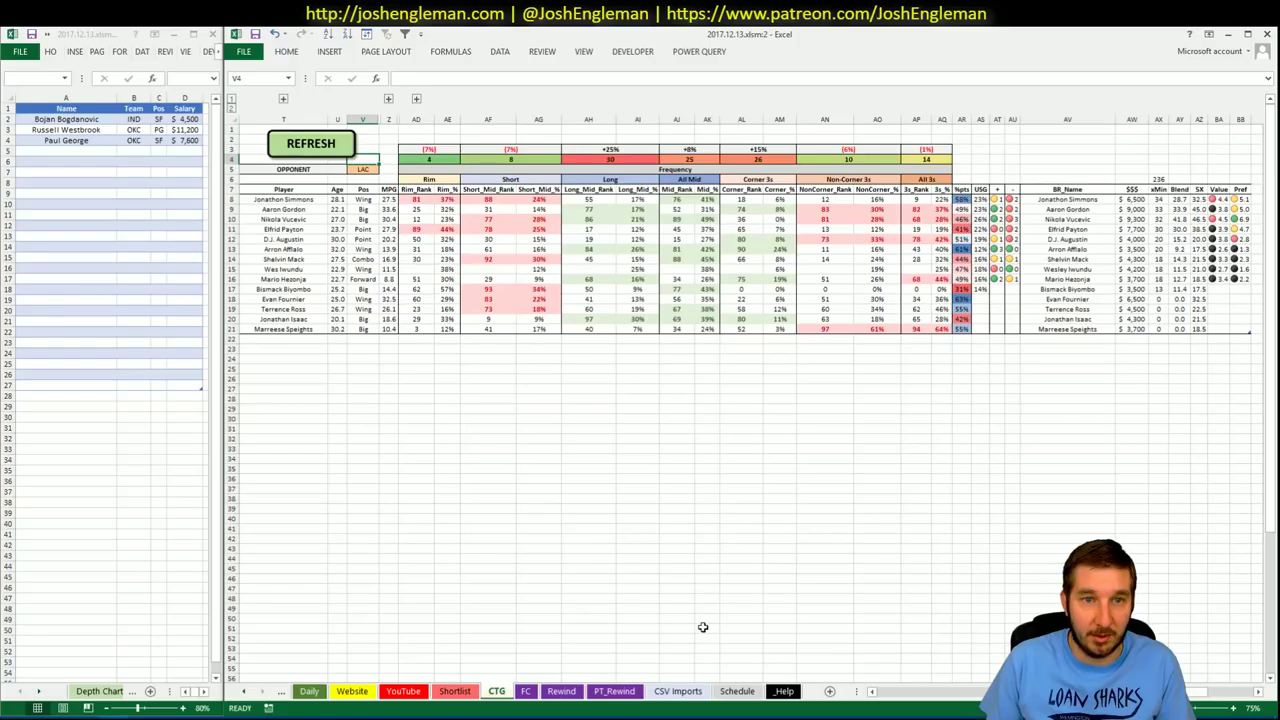
- Review Orlando's projections and game log on the YouTube sheet and add Jonathon Simmons to the player list below Paul George
left_click(410, 691)
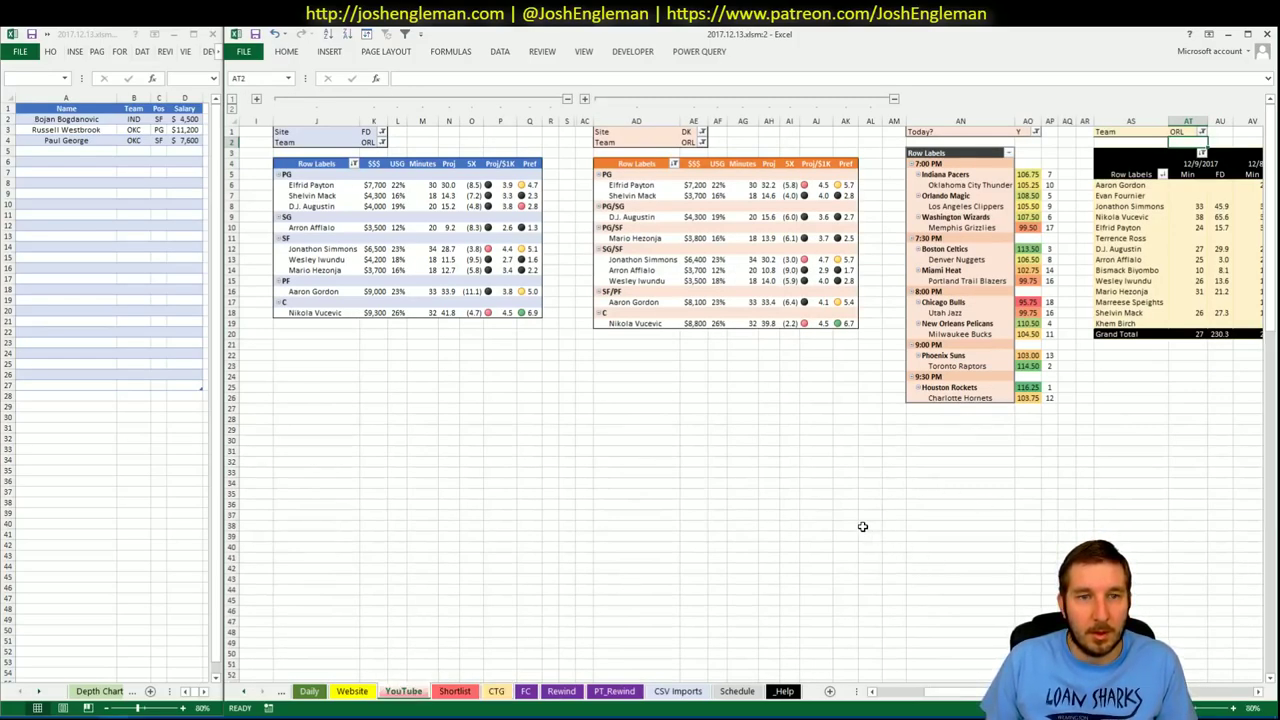
scroll(976, 566, "right", 1)
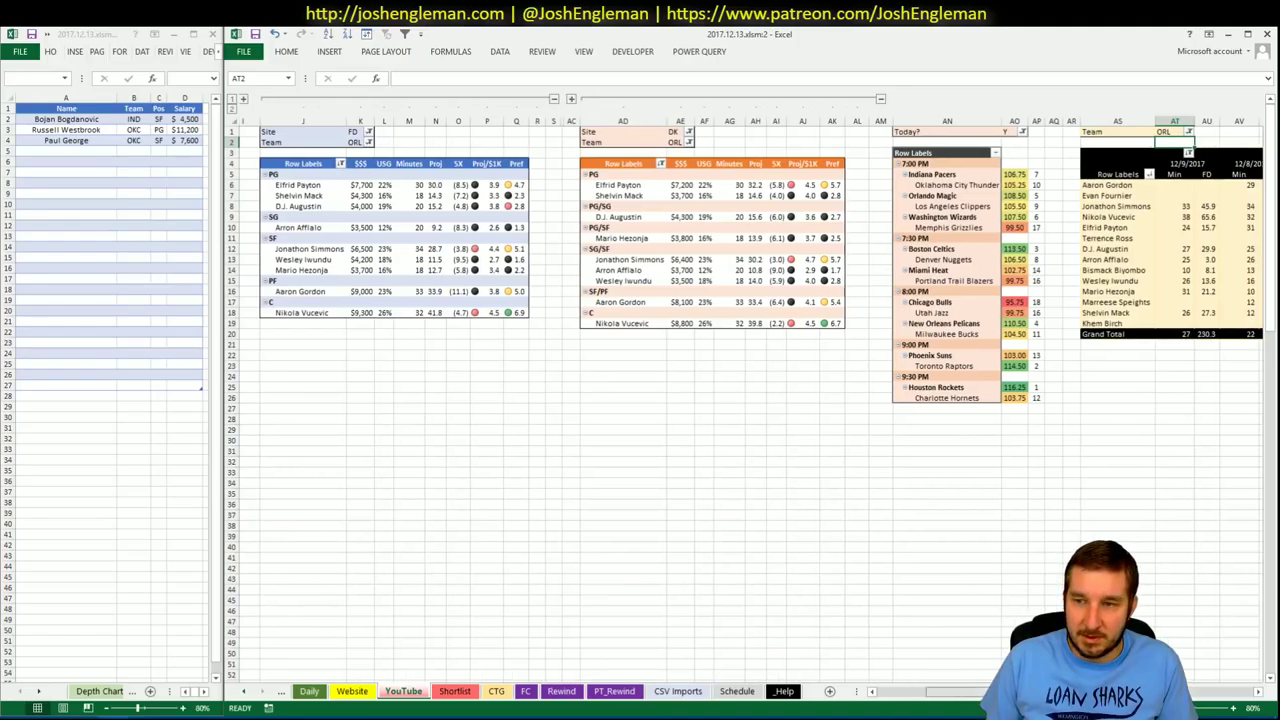
scroll(1197, 707, "right", 6)
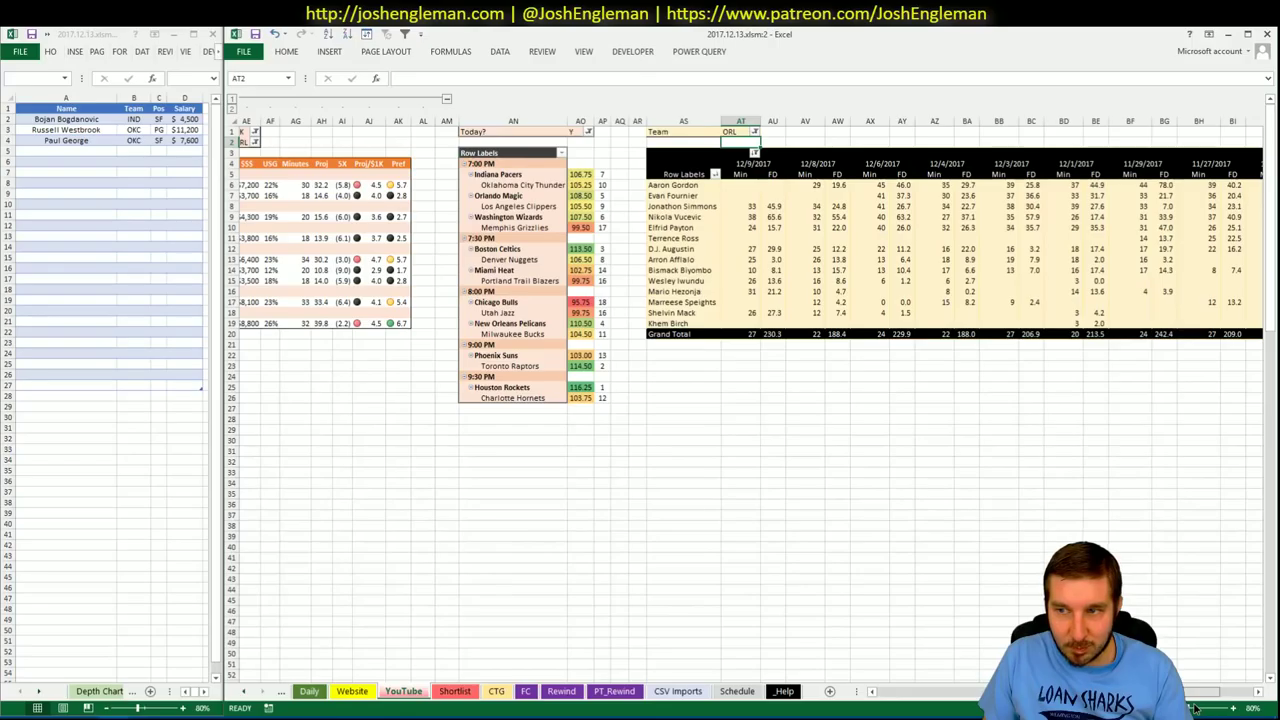
scroll(1195, 700, "left", 2)
scroll(1195, 700, "left", 10)
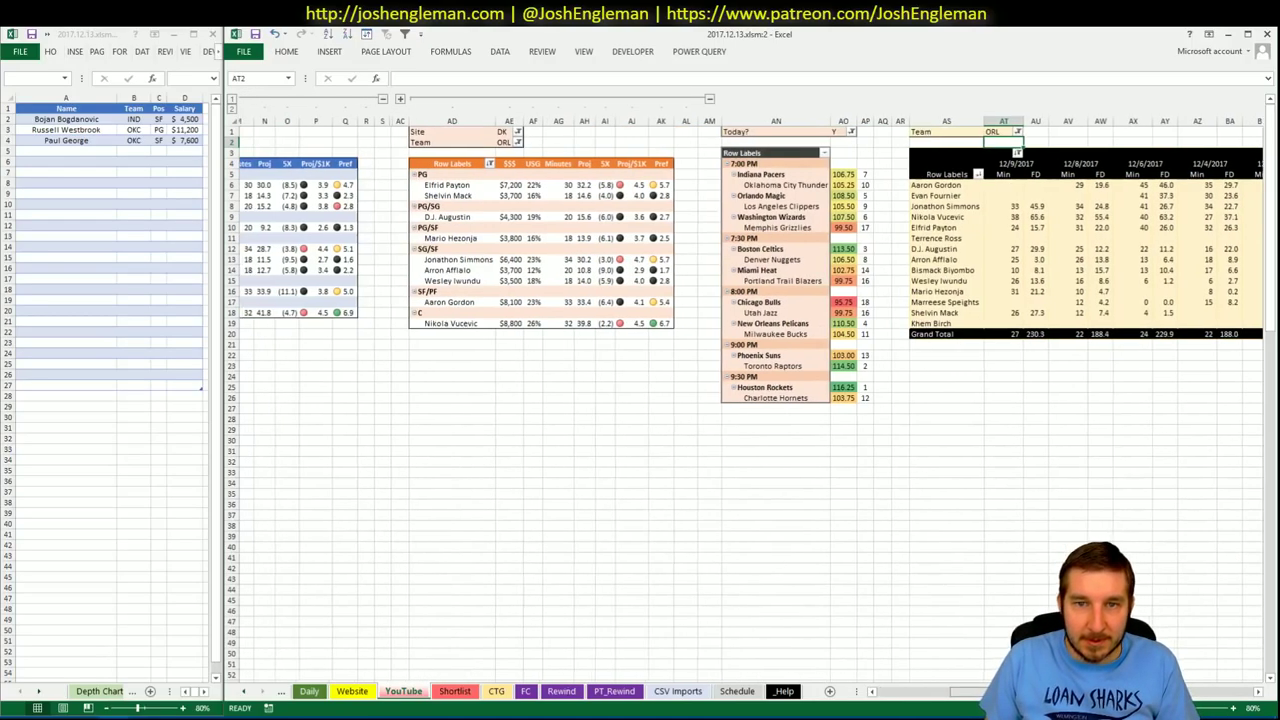
left_click(30, 151)
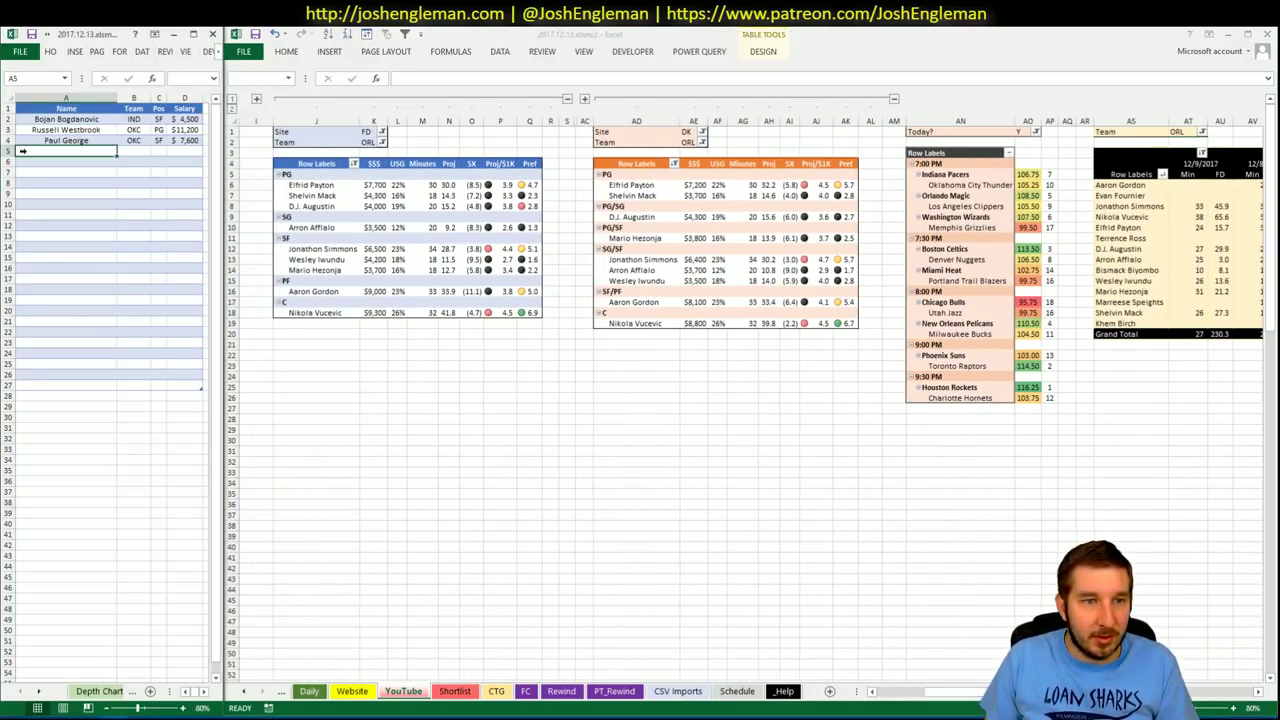
type("Jonat")
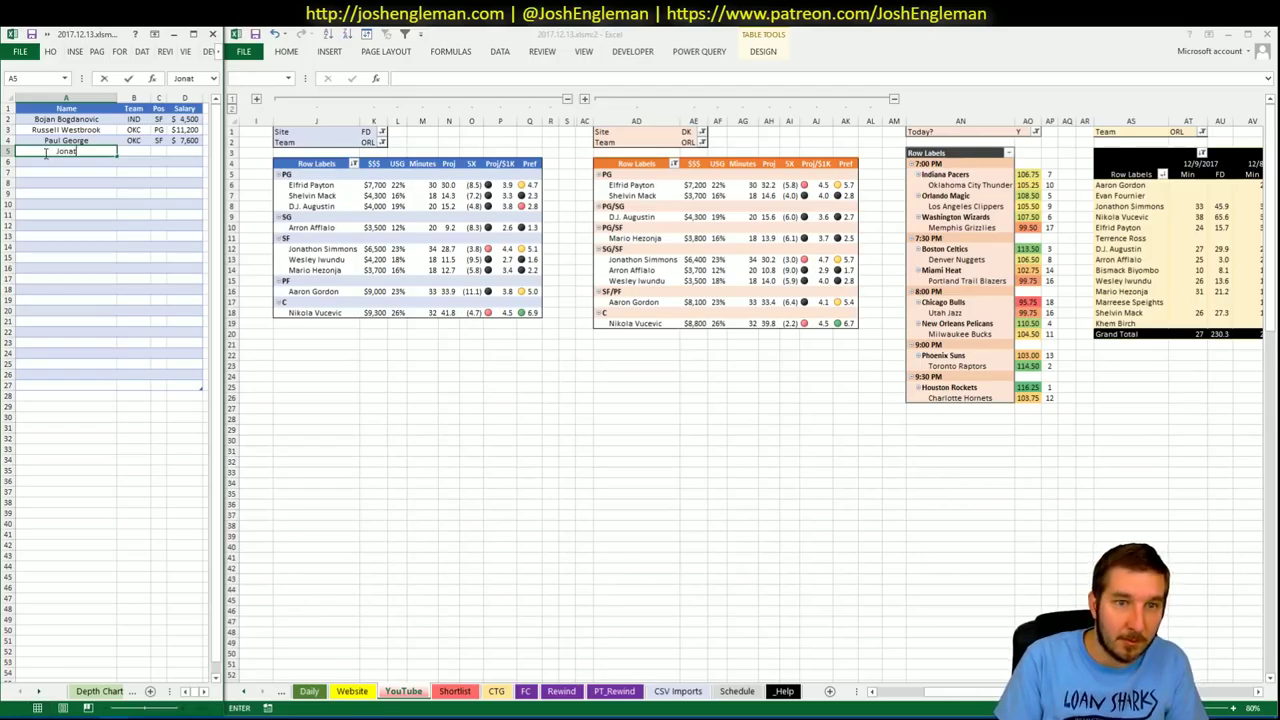
type("hon Simmons")
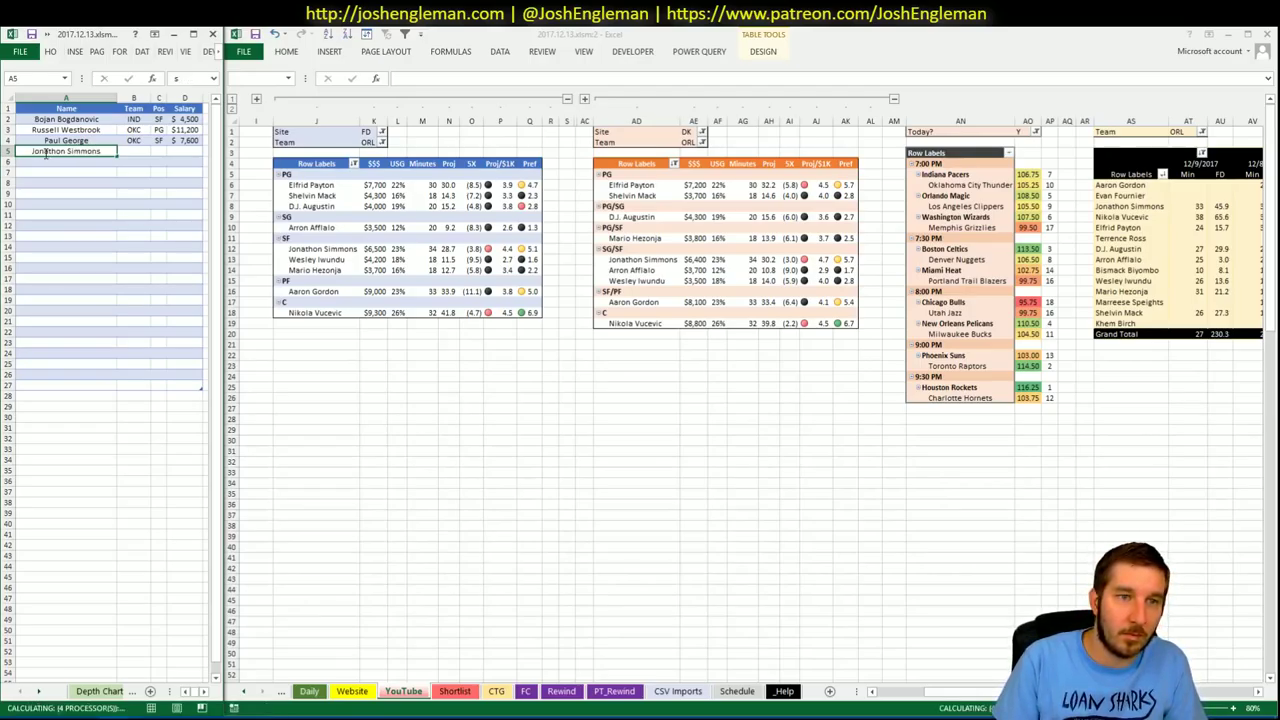
key("Return")
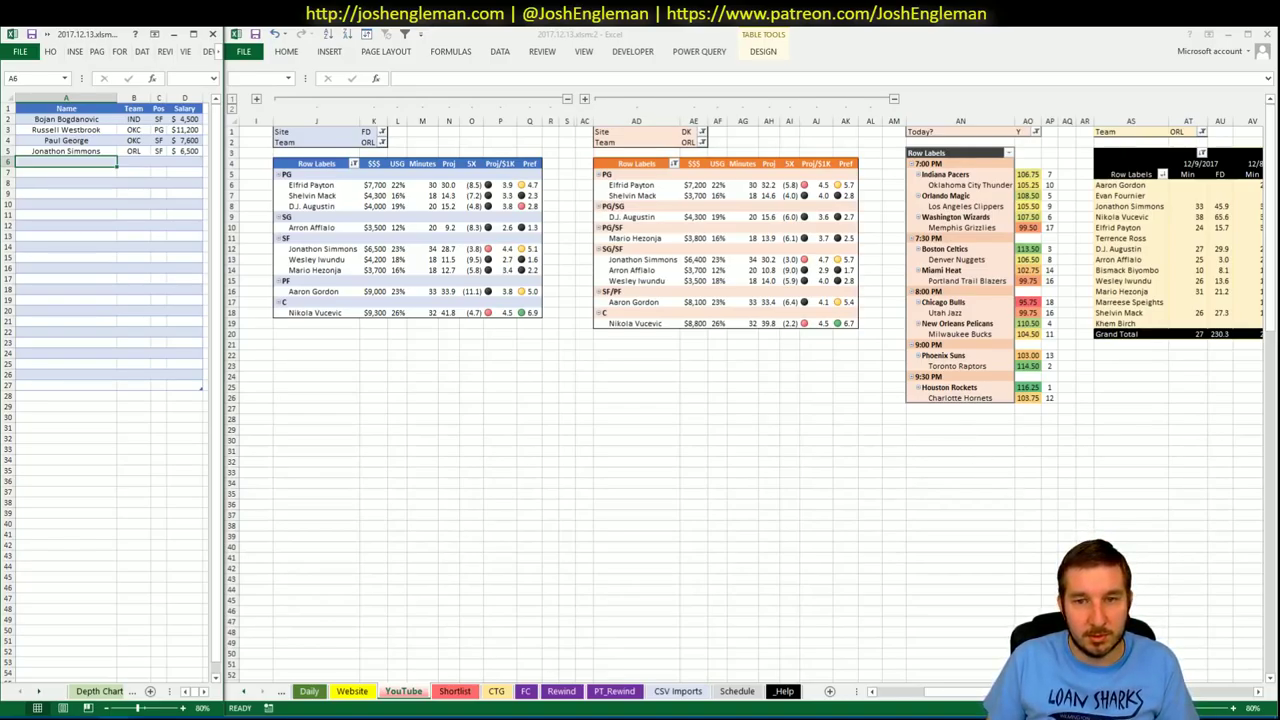
- Examine the Orlando players' minutes and FD points across the recent game dates in the game log table
key("ctrl+Tab")
scroll(750, 400, "right", 3)
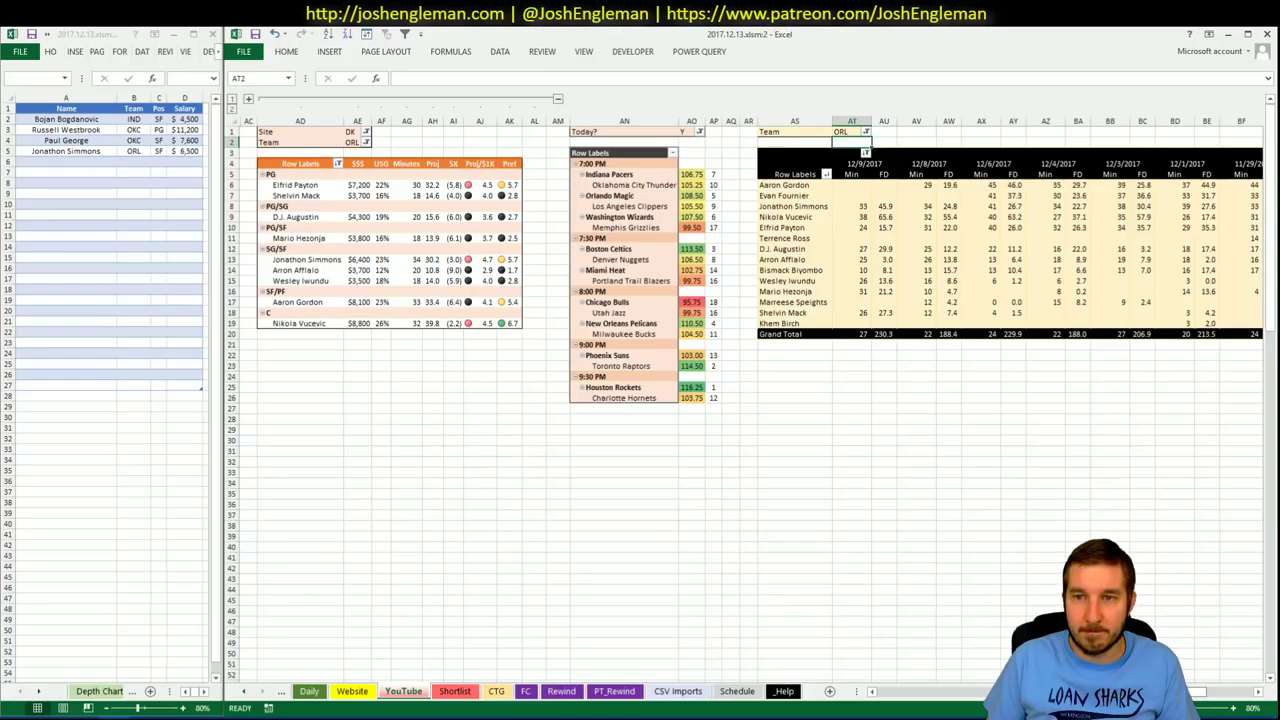
scroll(750, 400, "right", 2)
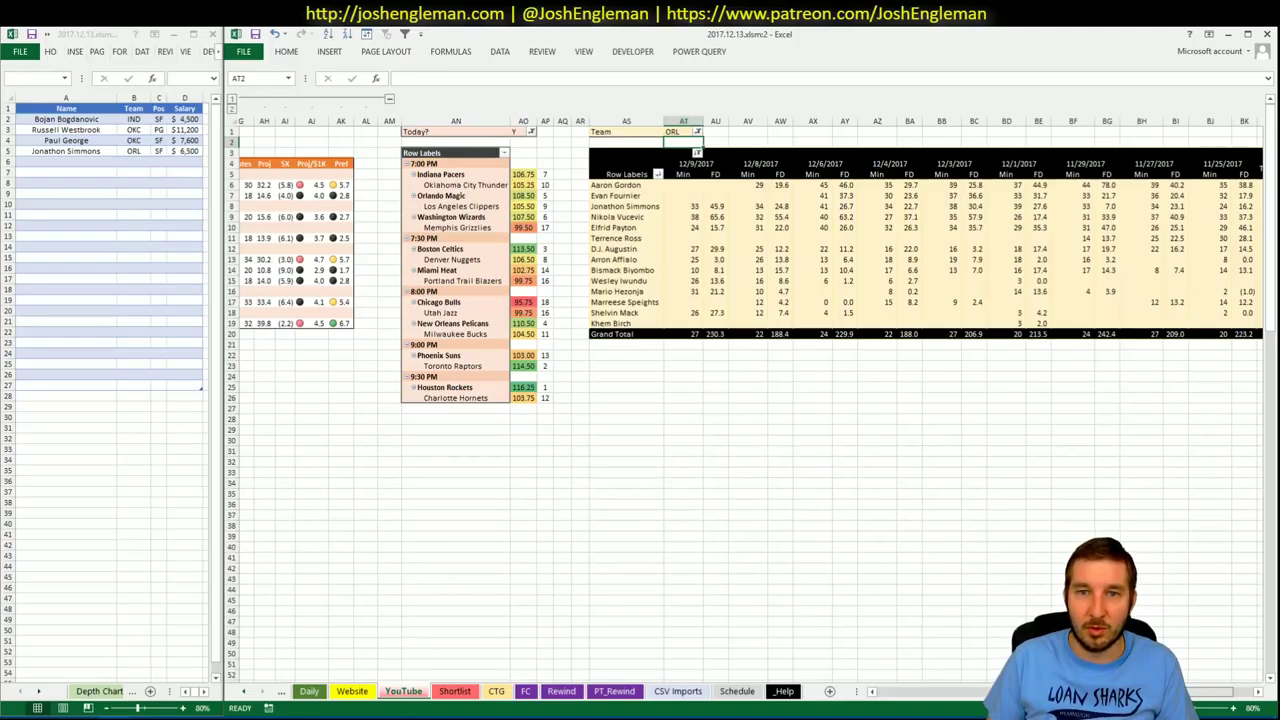
scroll(750, 400, "right", 1)
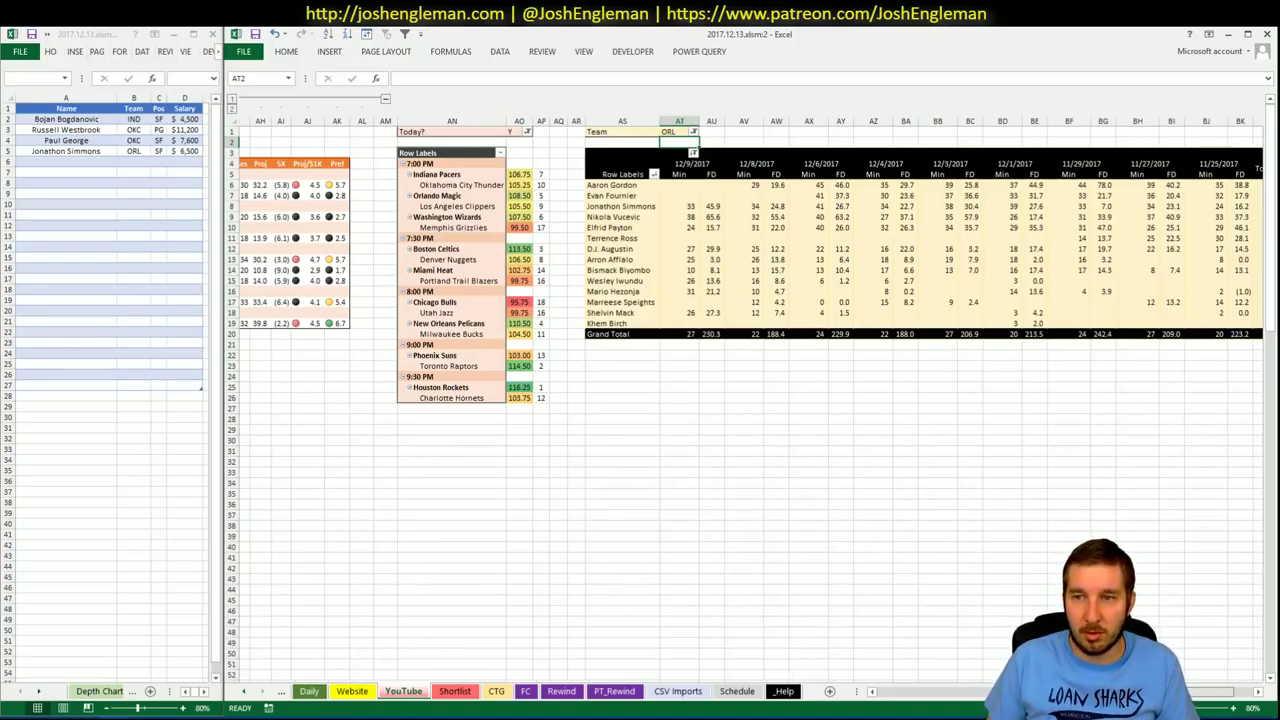
scroll(750, 400, "right", 1)
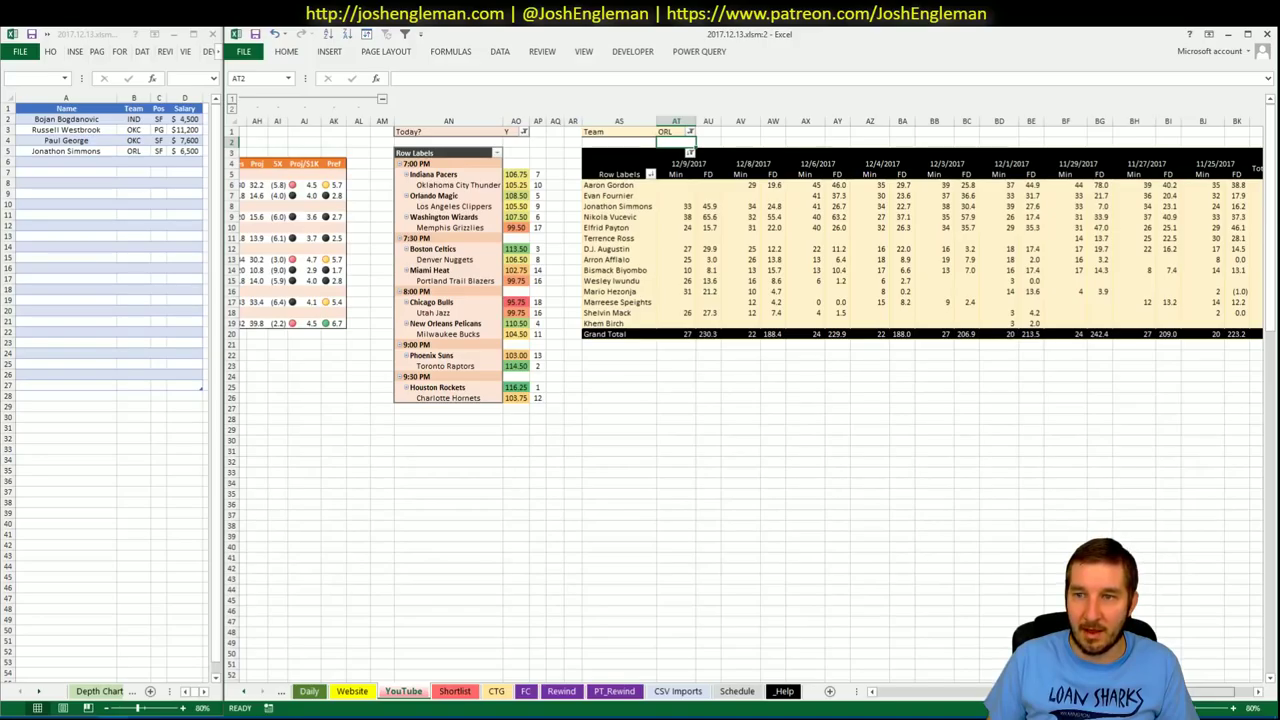
scroll(750, 400, "left", 5)
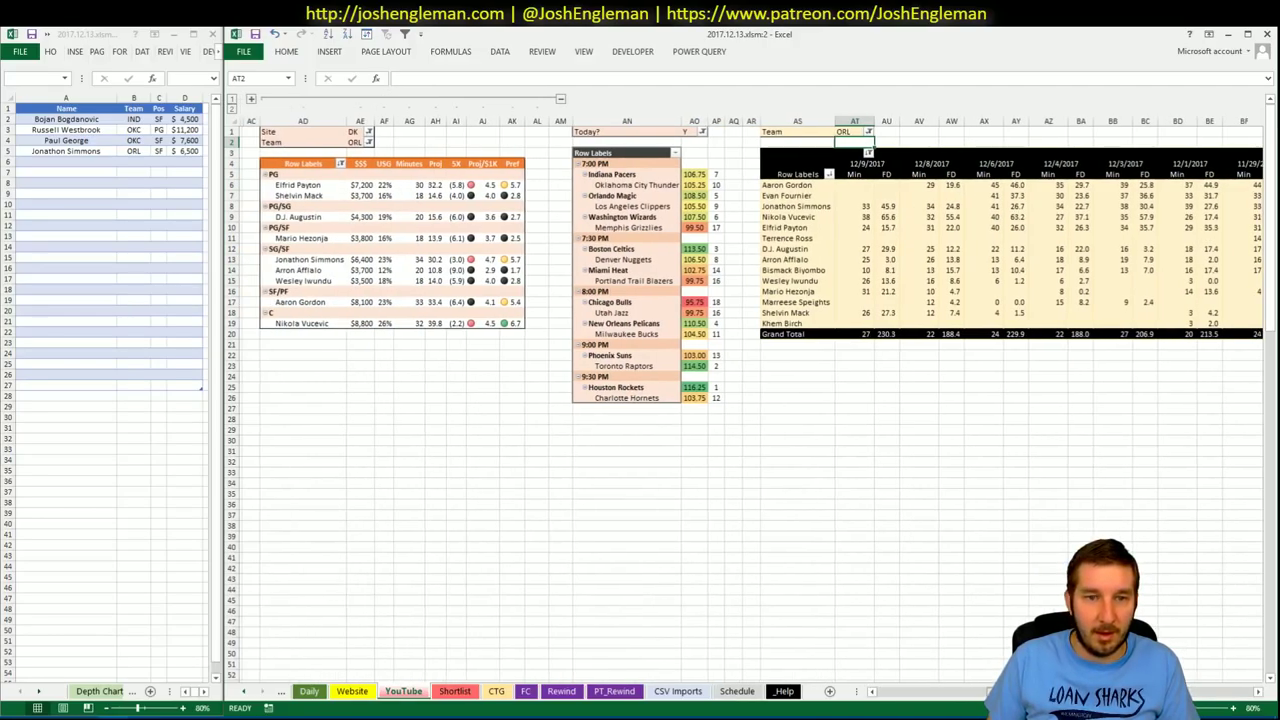
- Copy Nikola Vucevic from the FanDuel projections on the YouTube sheet into the player list below Jonathon Simmons
scroll(977, 678, "left", 9)
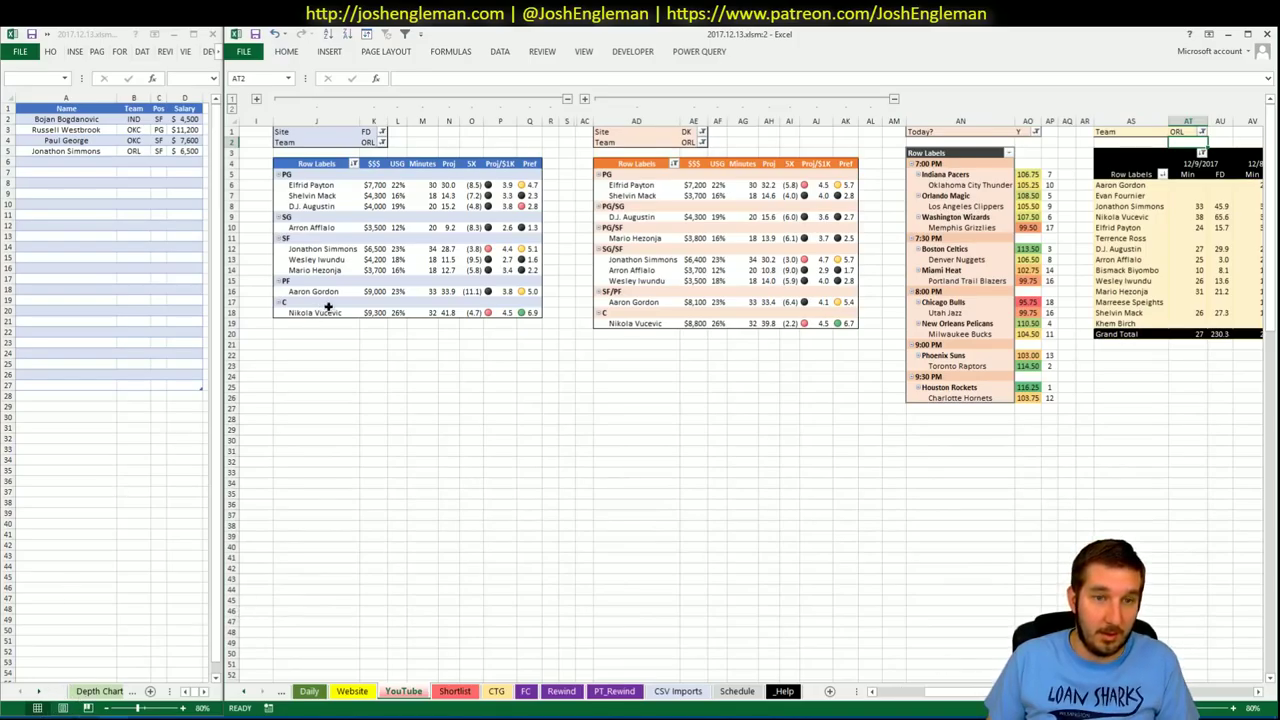
left_click(328, 309)
key("ctrl+c")
left_click(60, 161)
right_click(60, 161)
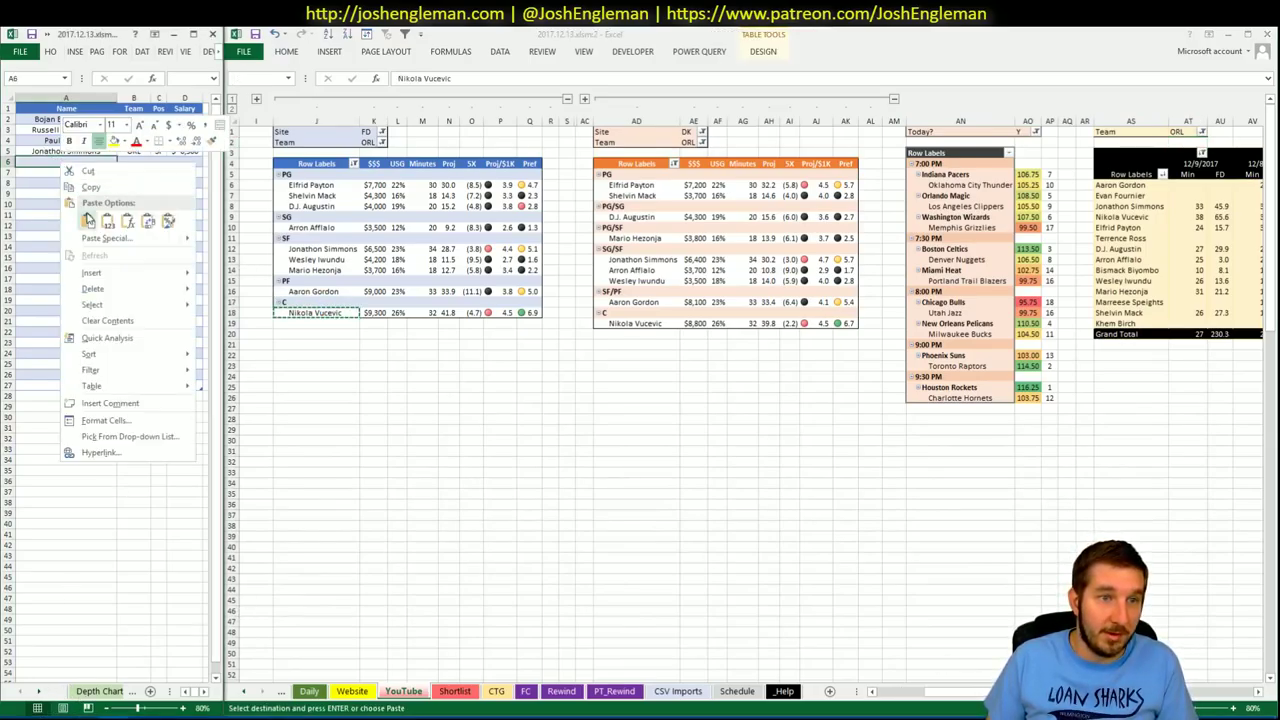
left_click(88, 219)
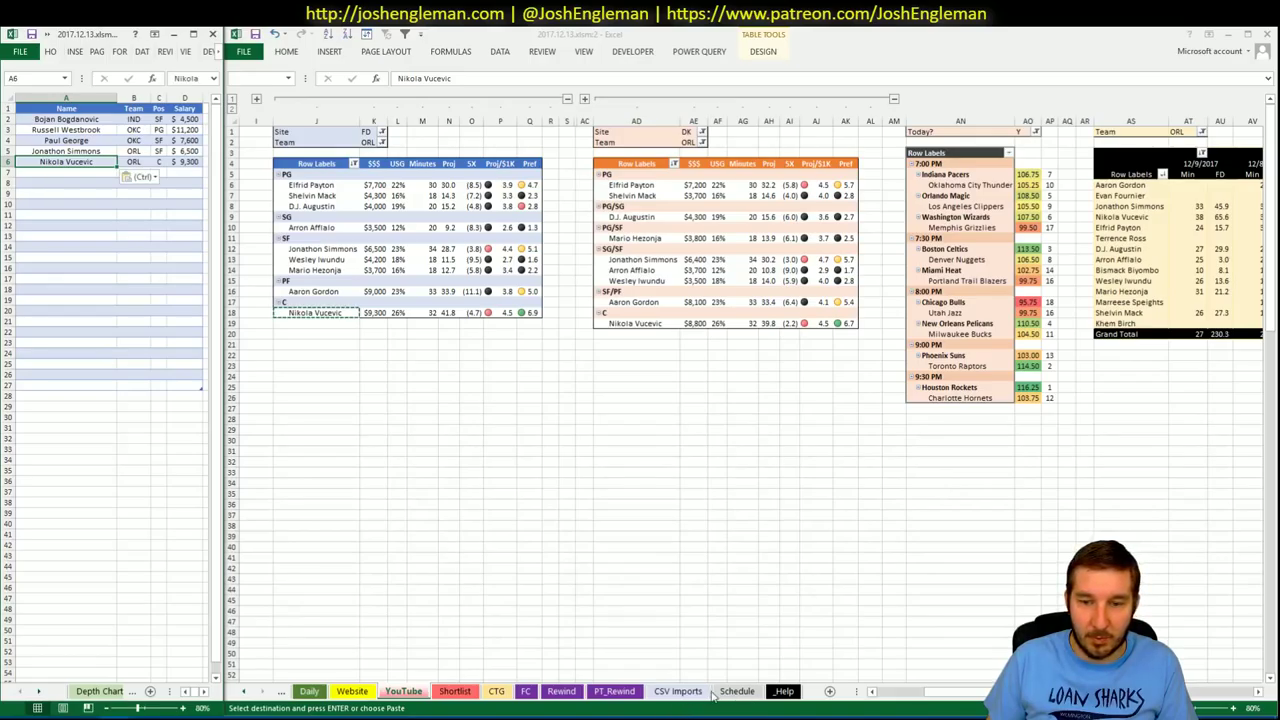
- Filter the minutes and wPPM pivot table on the CSV Imports sheet to Nikola Vucevic
left_click(335, 312)
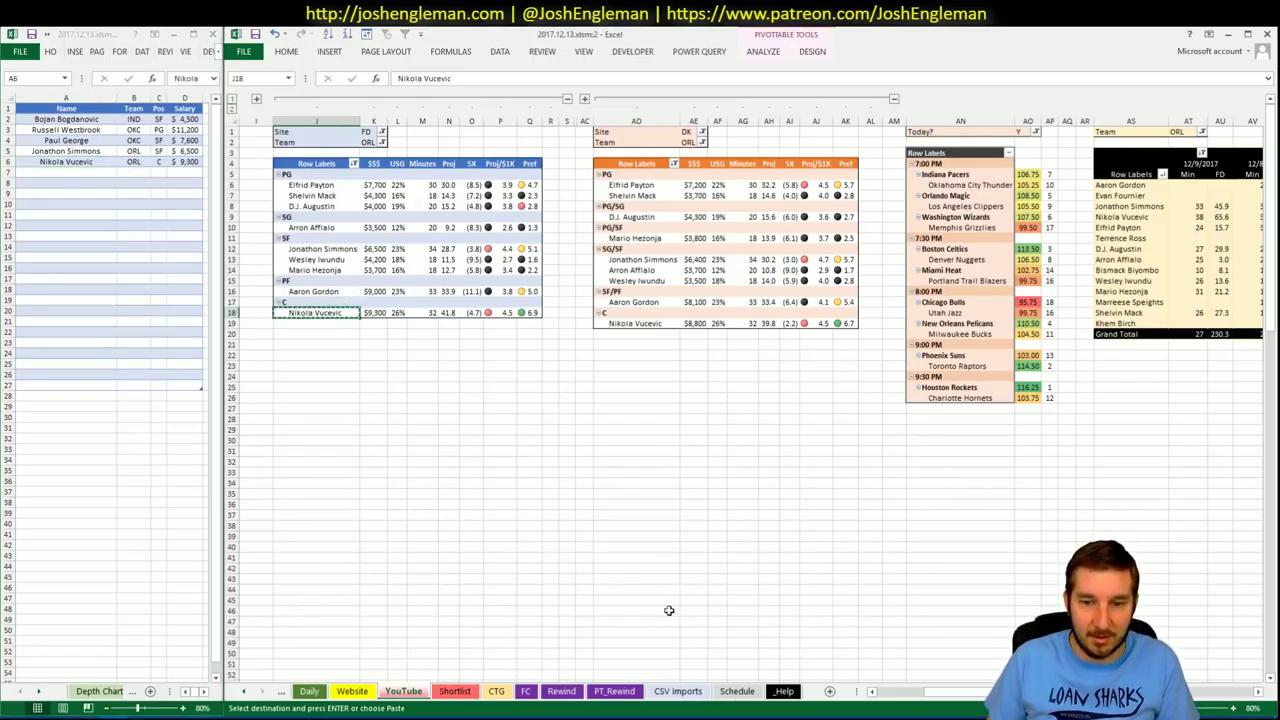
left_click(737, 691)
left_click(678, 691)
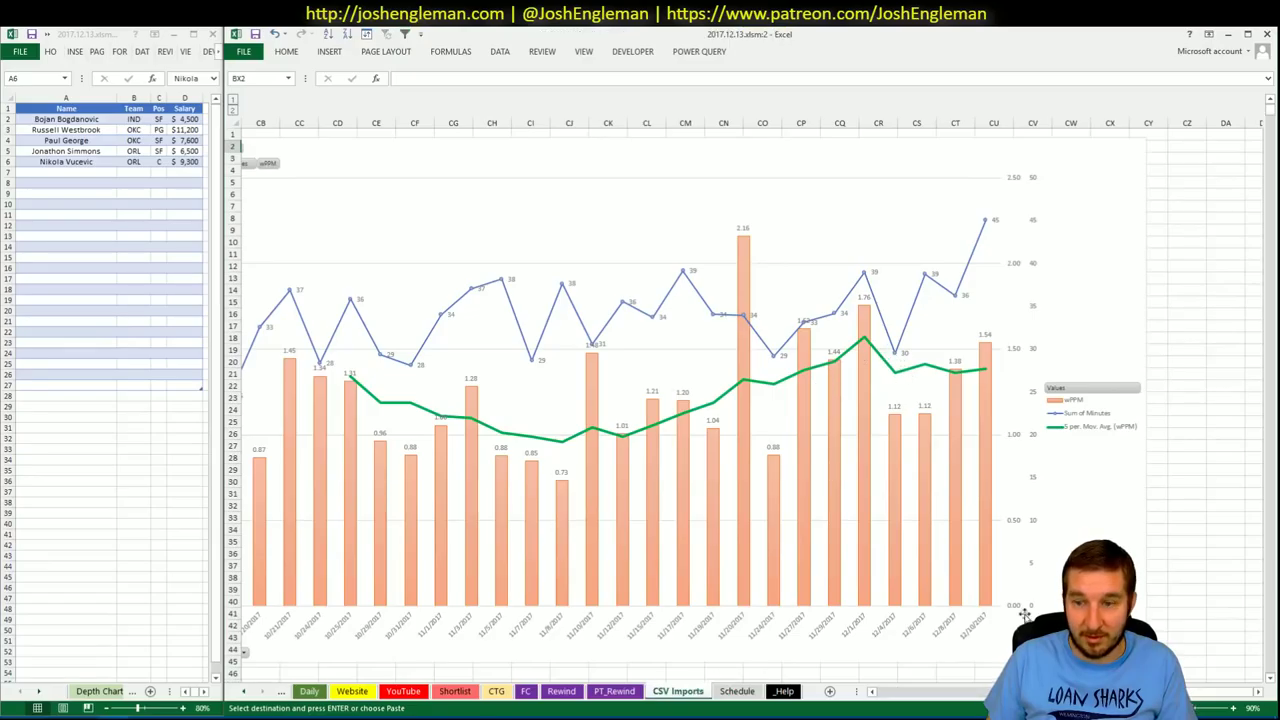
scroll(1190, 693, "left", 5)
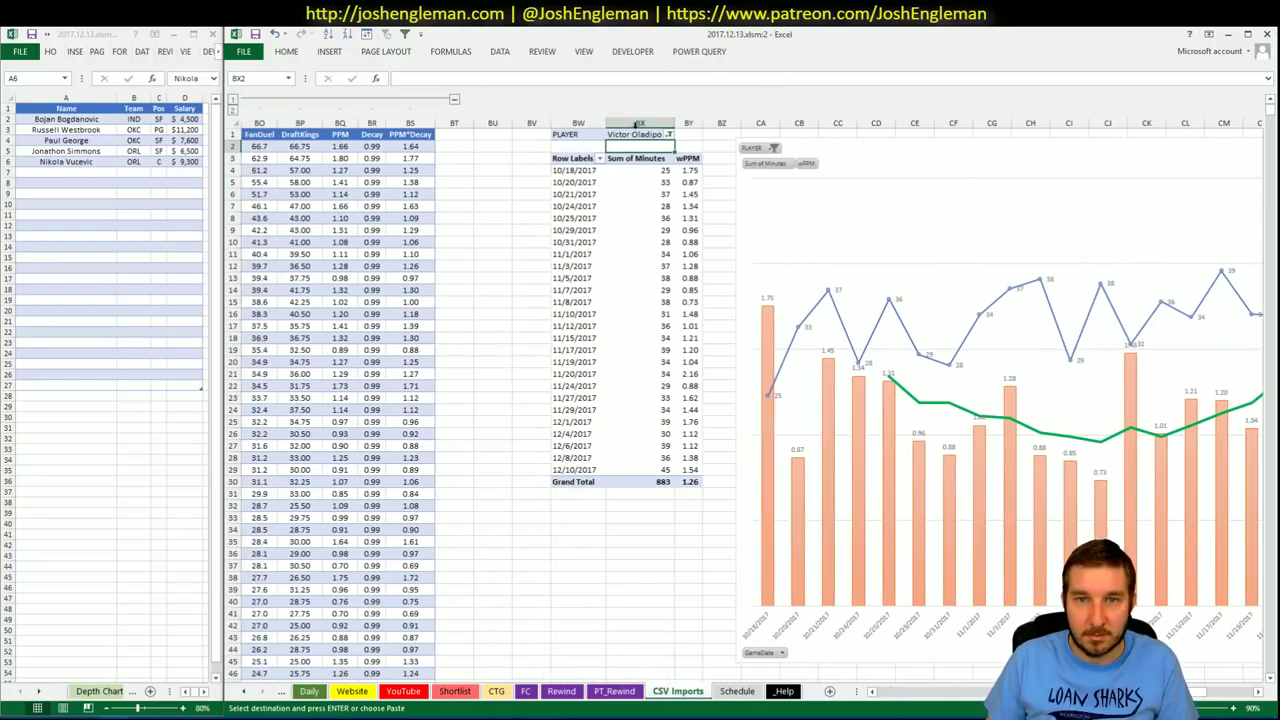
right_click(633, 134)
left_click(645, 213)
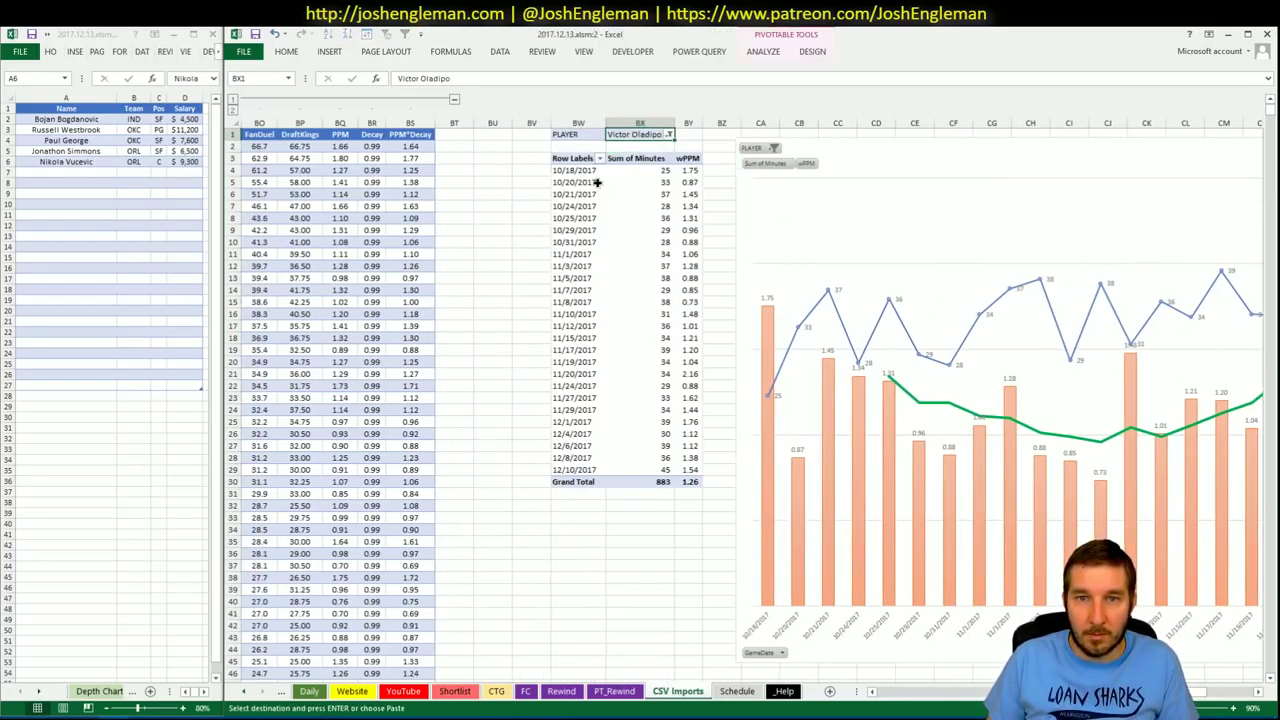
left_click(642, 410)
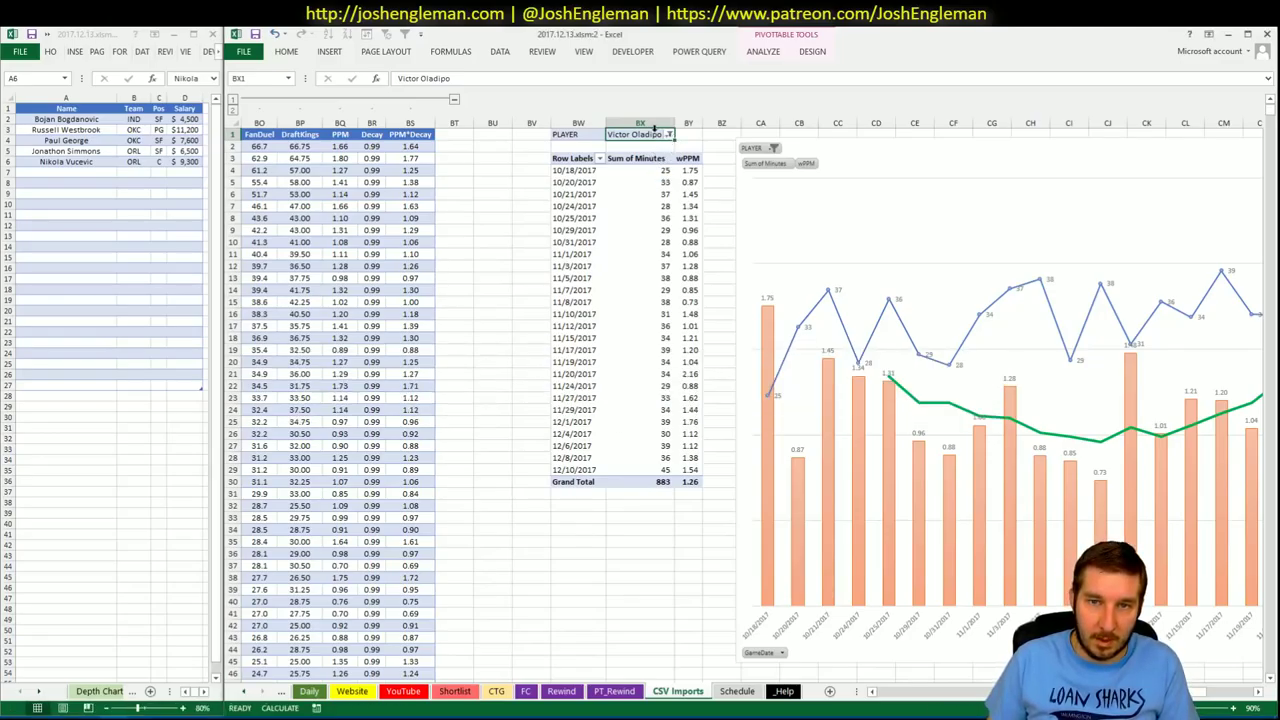
left_click(670, 134)
left_click(617, 148)
type("vuc")
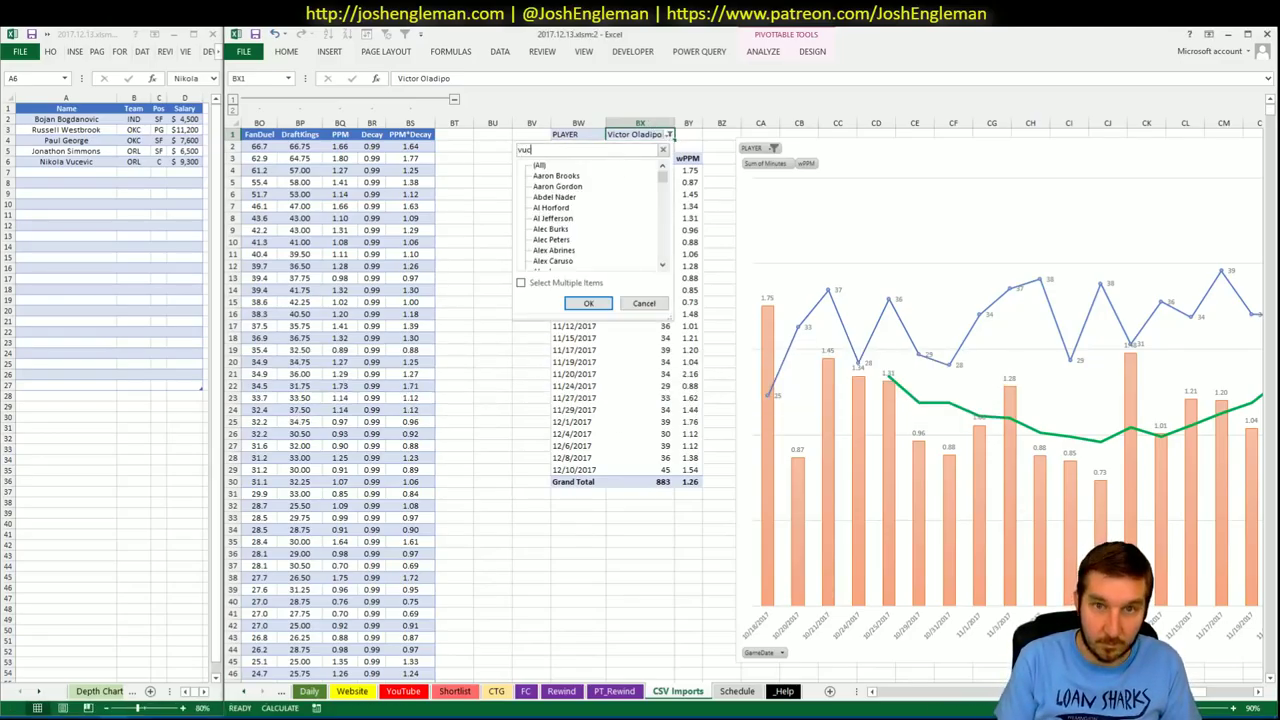
key("Return")
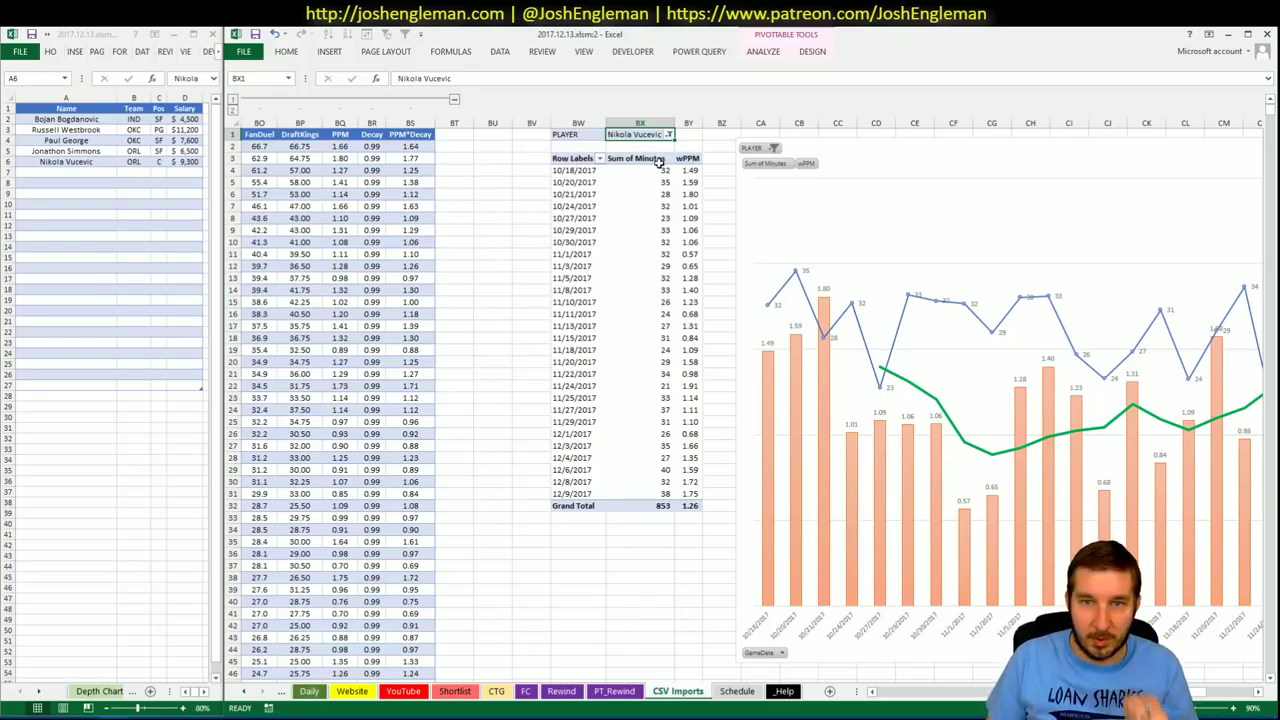
- Examine Vucevic's game-by-game wPPM values and the chart of his minutes and five-game moving average
left_click_drag(690, 170, 693, 205)
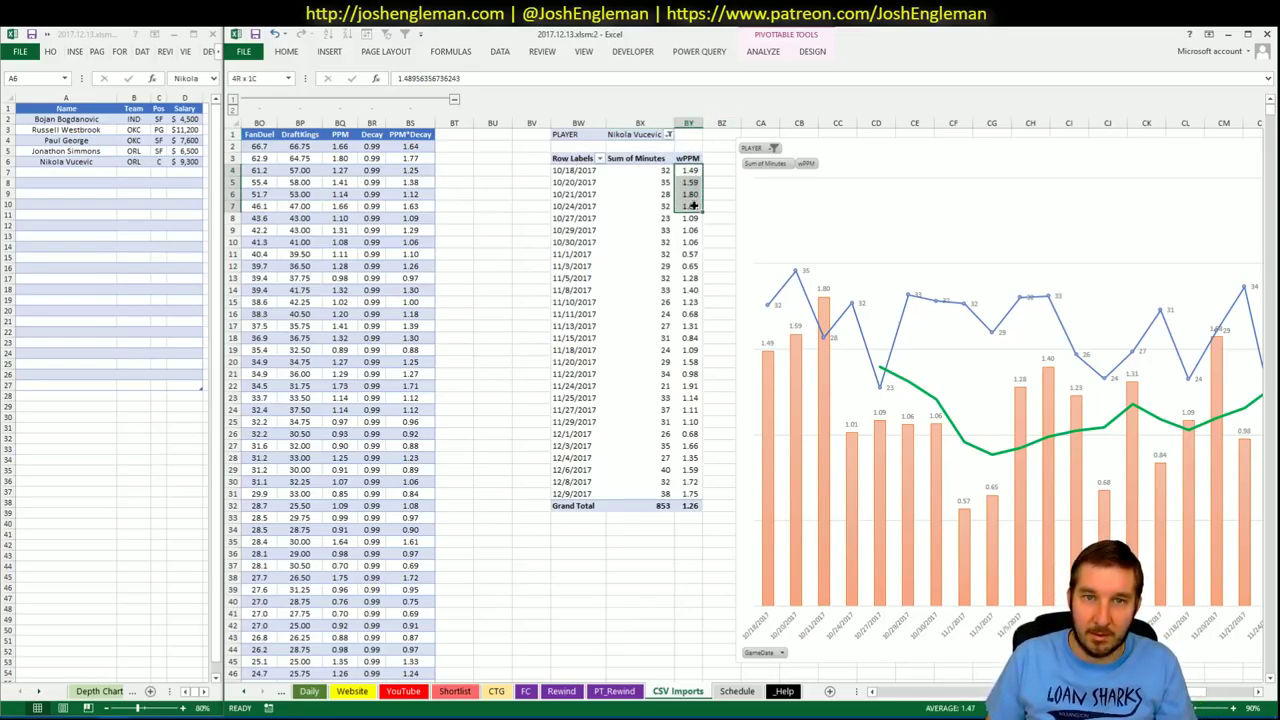
left_click(693, 205)
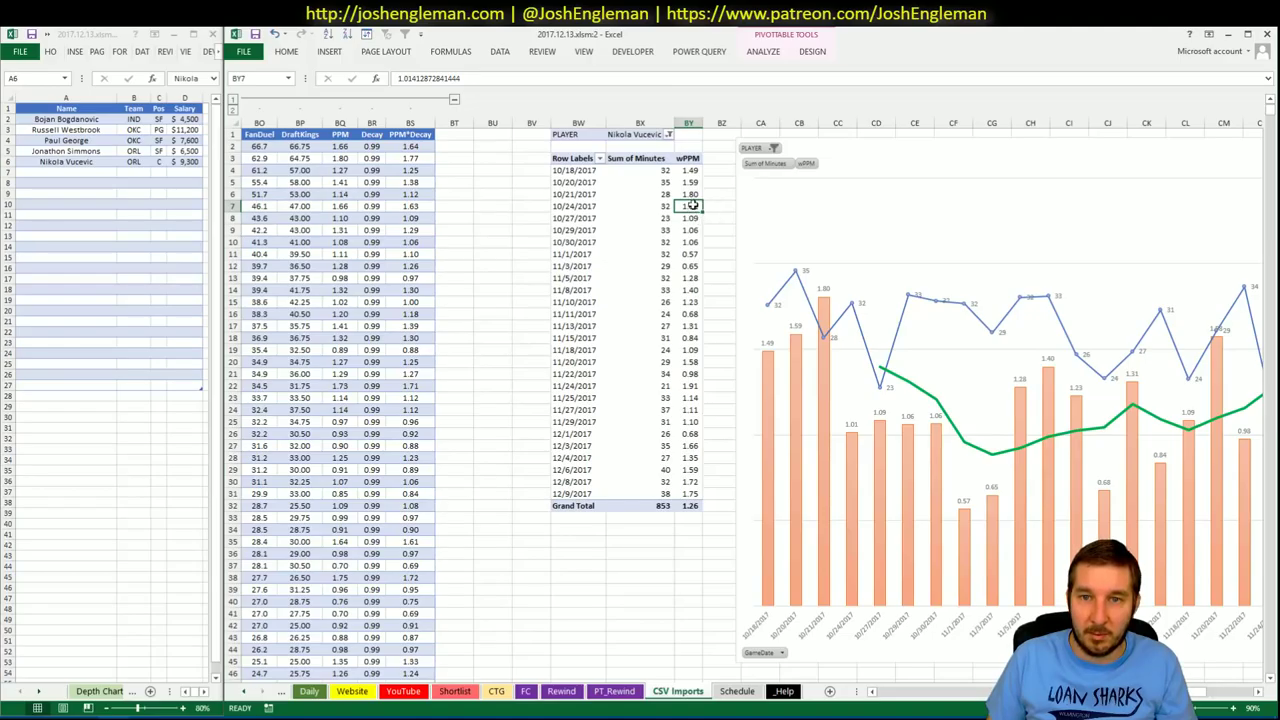
scroll(1212, 712, "right", 5)
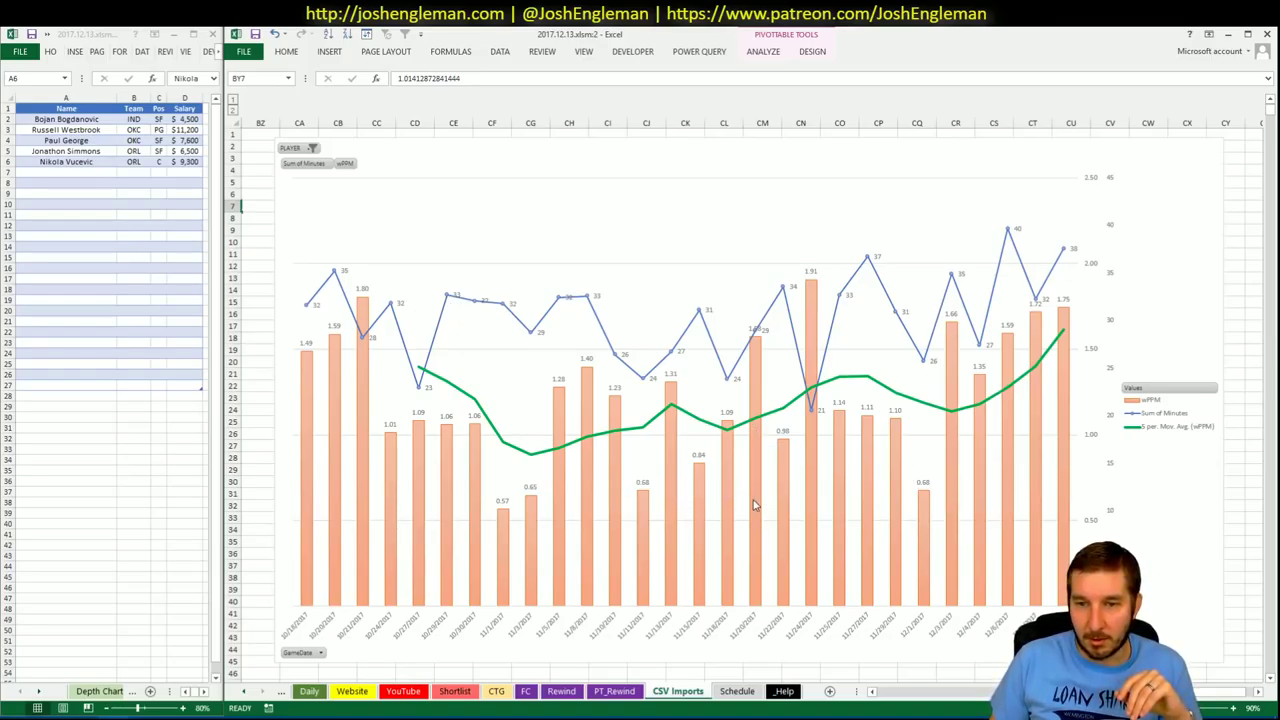
mouse_move(755, 505)
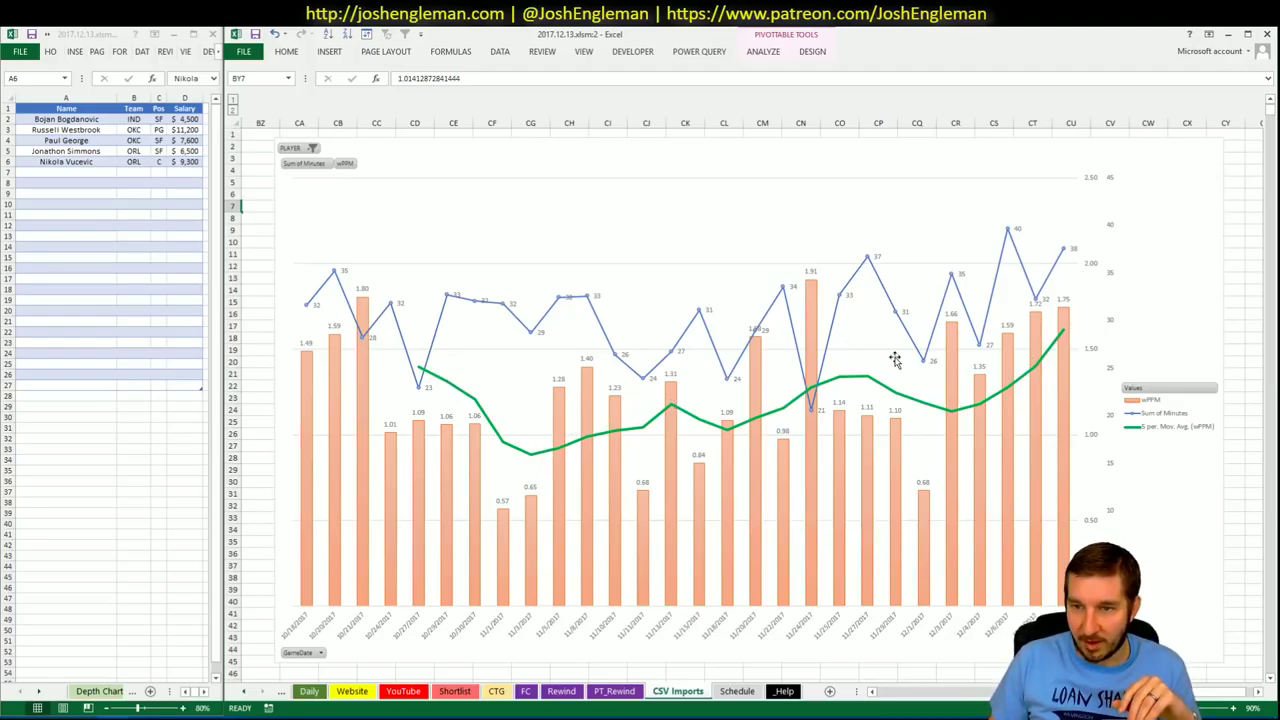
mouse_move(904, 383)
mouse_move(957, 420)
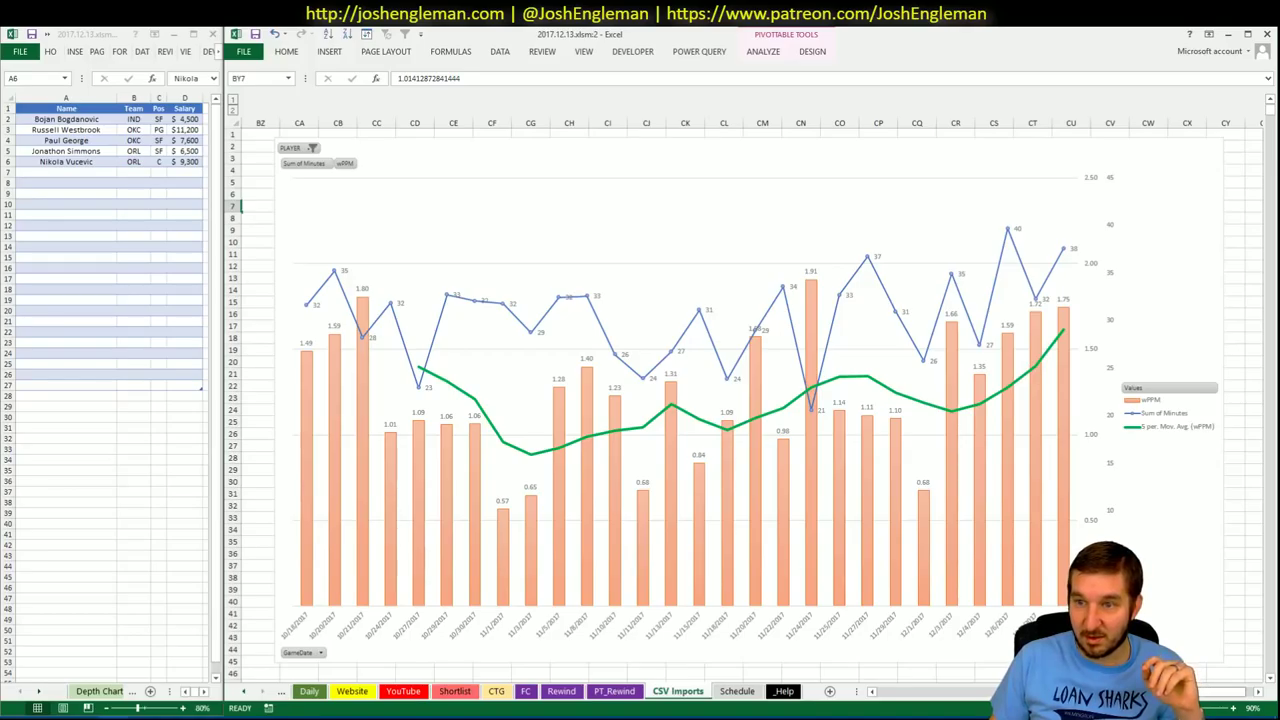
scroll(750, 400, "left", 5)
scroll(750, 400, "right", 3)
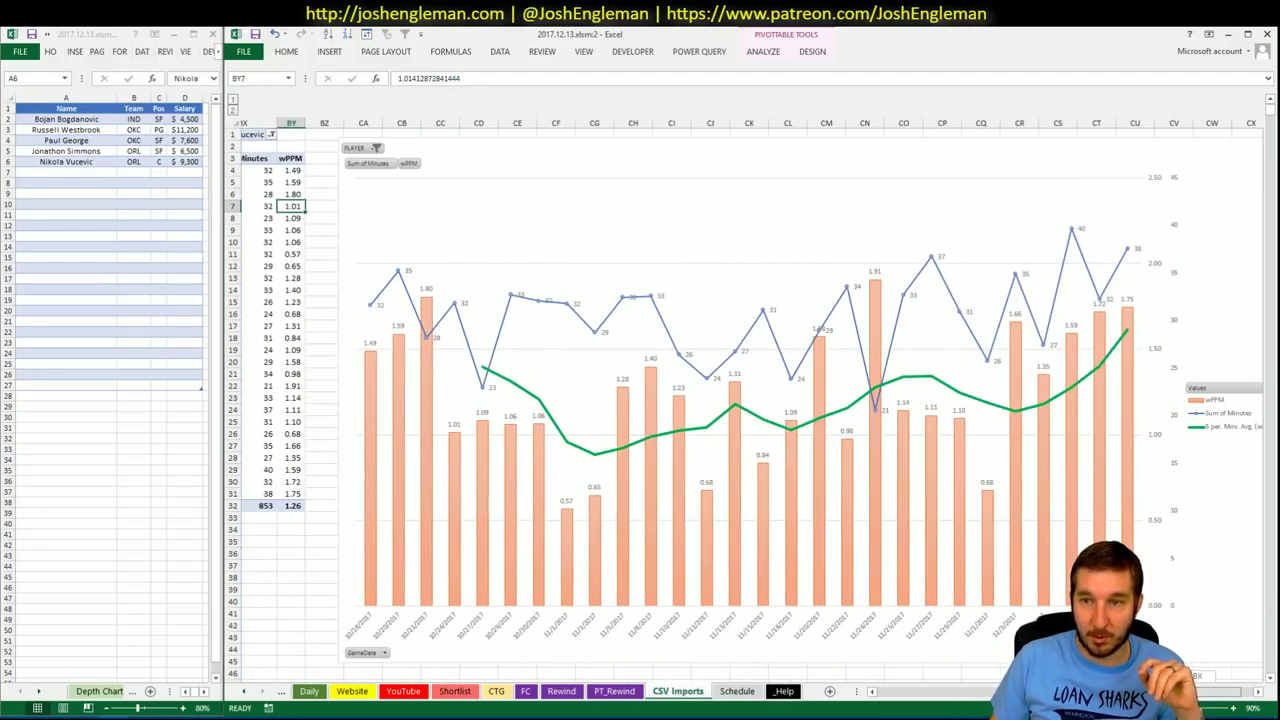
scroll(750, 400, "right", 3)
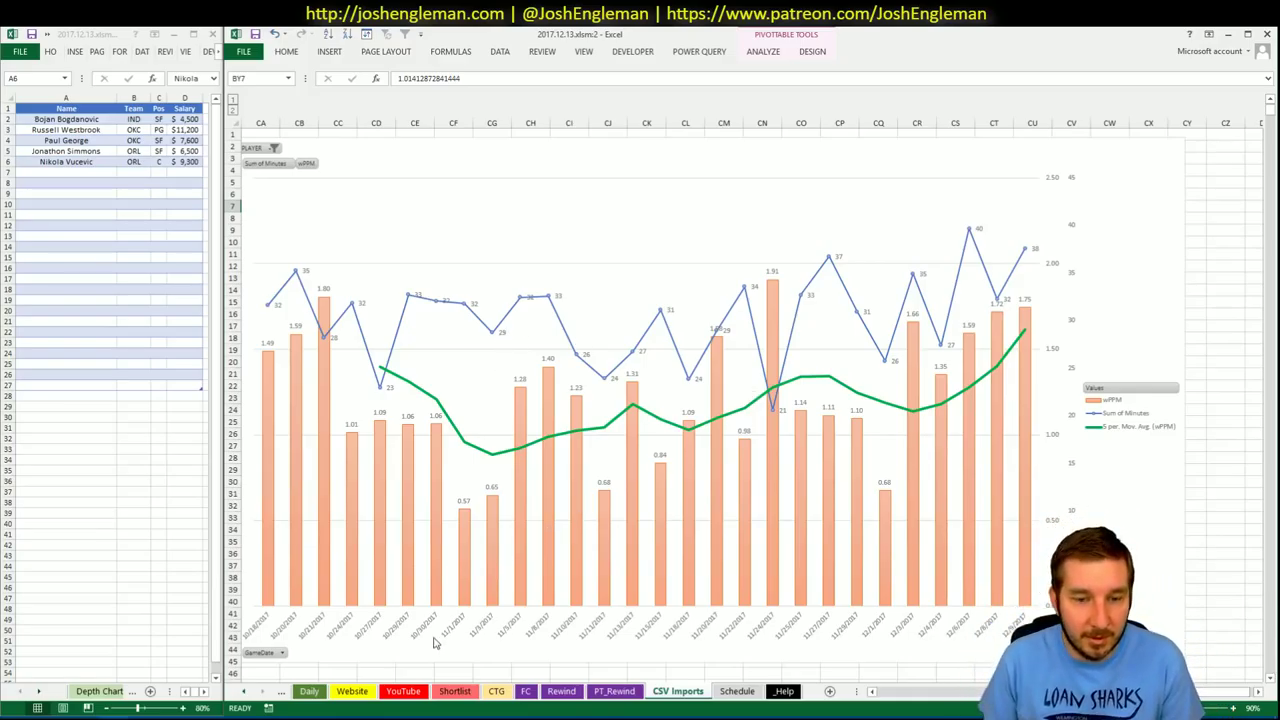
- Review Nikola Vucevic's news and game log on the FantasyCruncher page in the browser, and return to the workbook
left_click(73, 712)
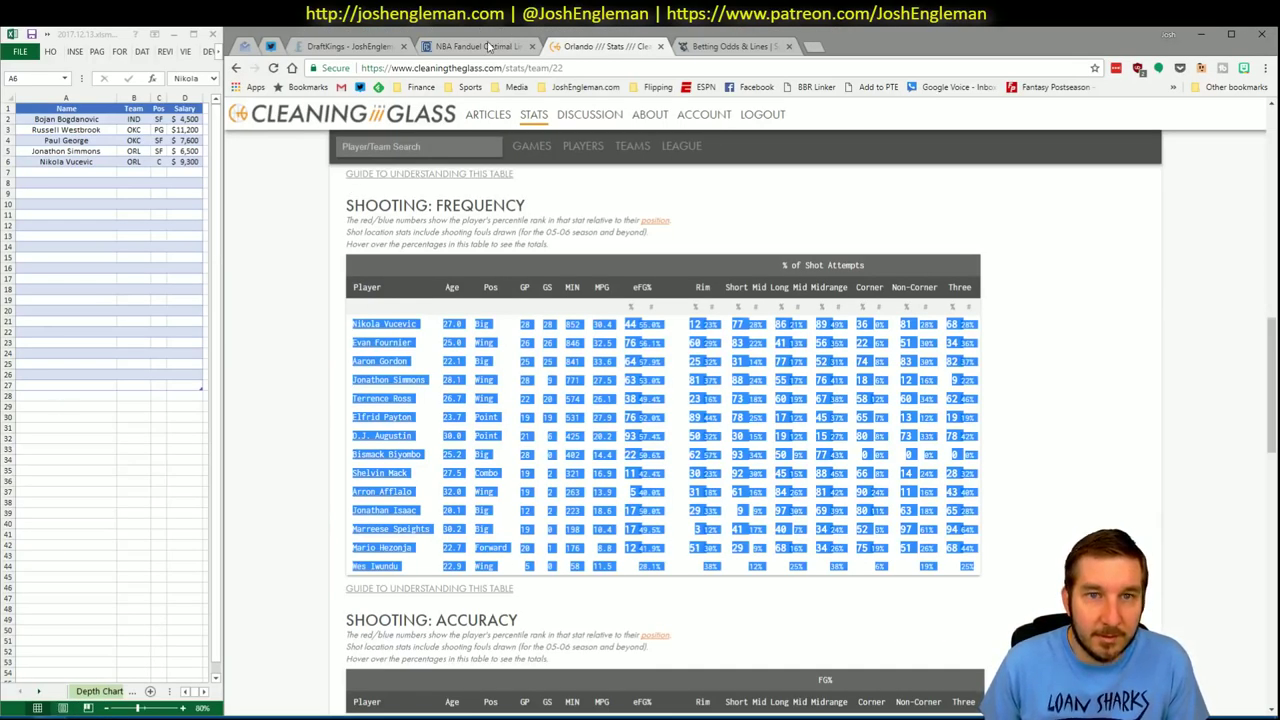
left_click(488, 47)
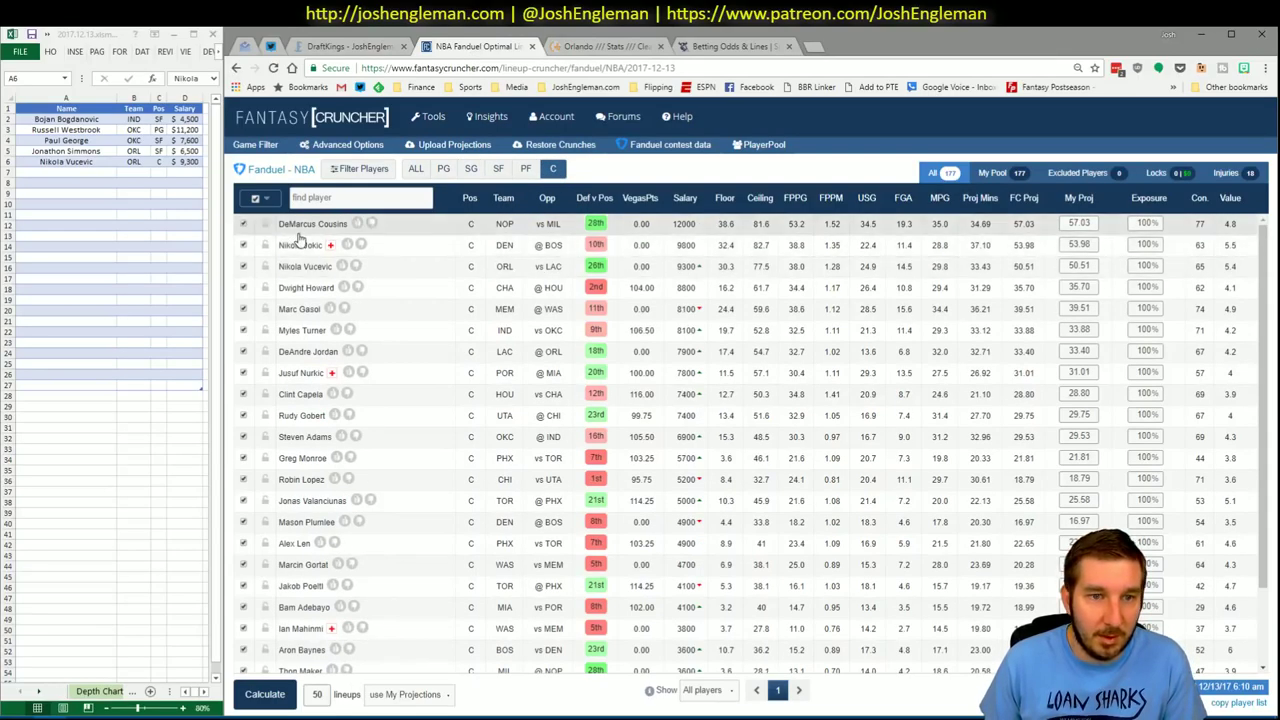
left_click(305, 267)
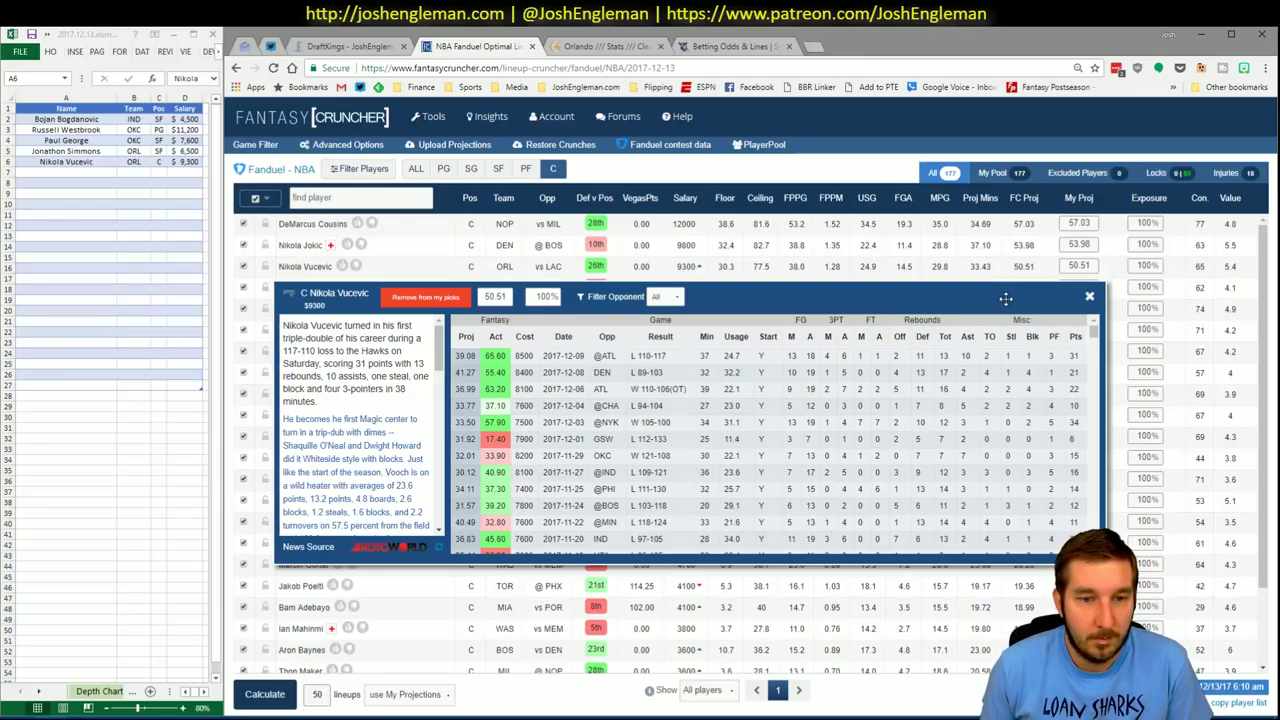
left_click(1089, 296)
mouse_move(96, 704)
left_click(142, 696)
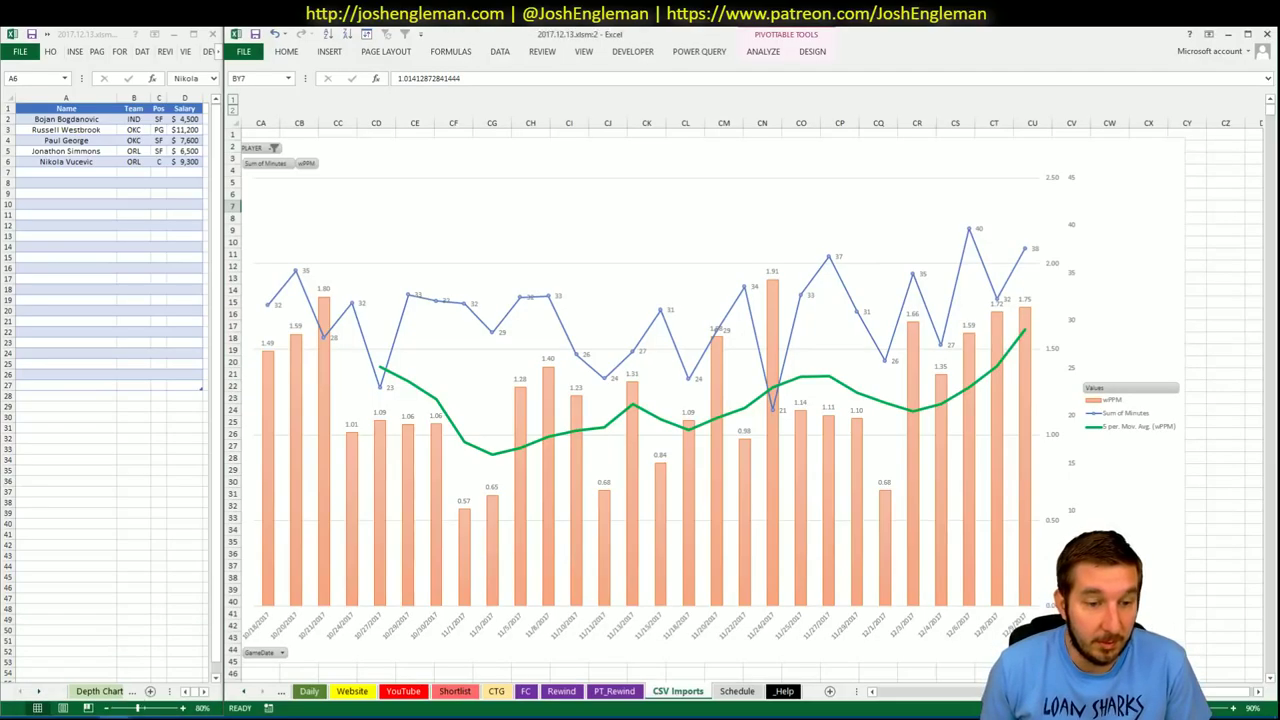
left_click(112, 268)
left_click(94, 192)
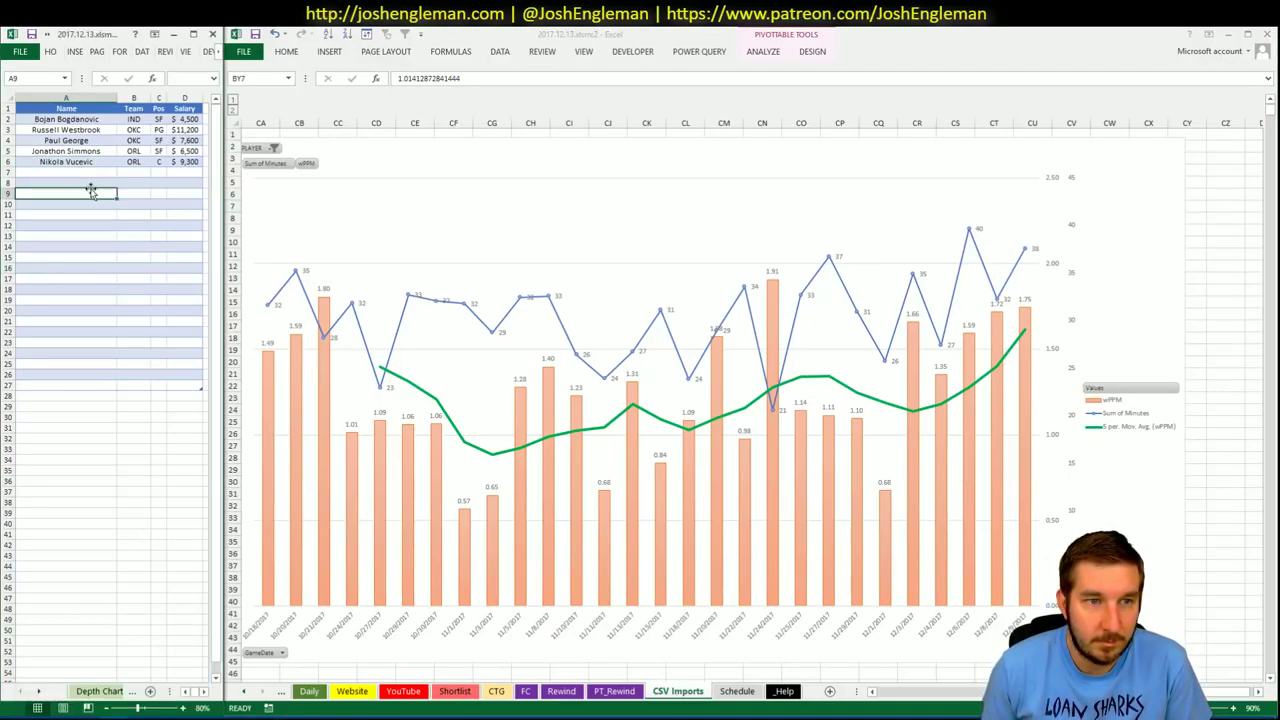
left_click(100, 161)
- Set the team filters of the FanDuel projections, DraftKings projections and game log on the YouTube sheet to LAC
left_click(405, 689)
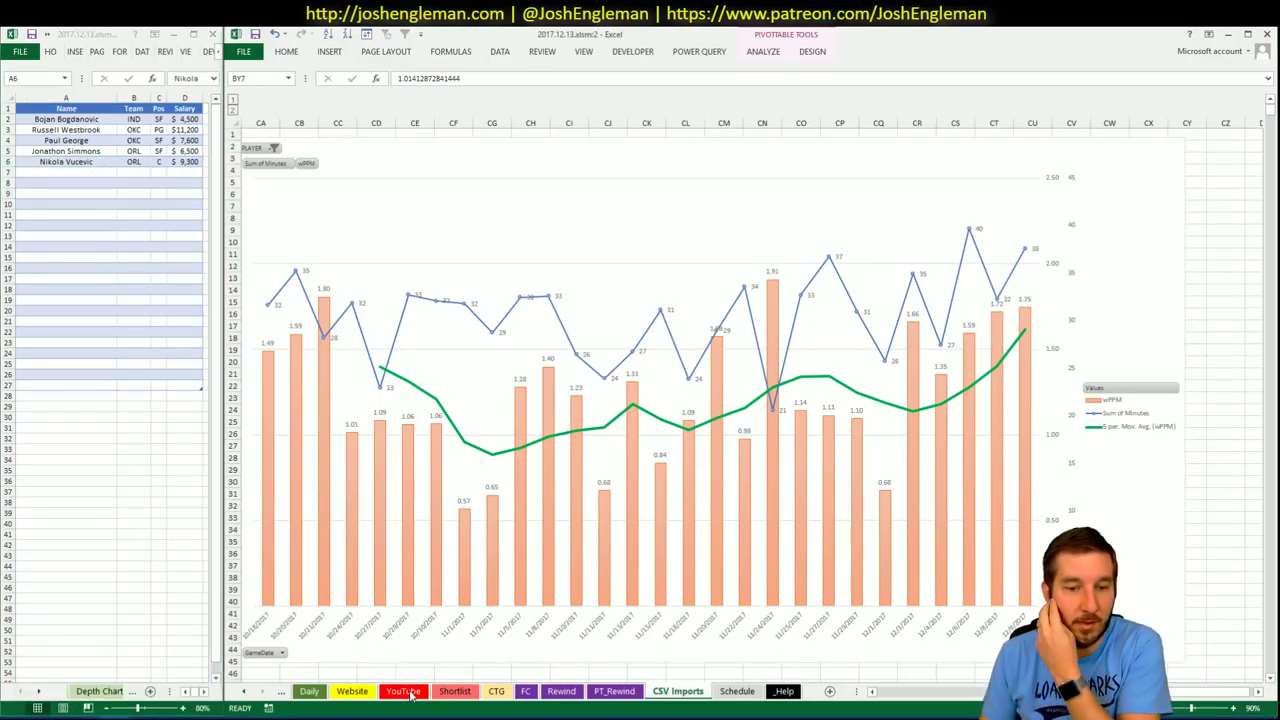
left_click(370, 142)
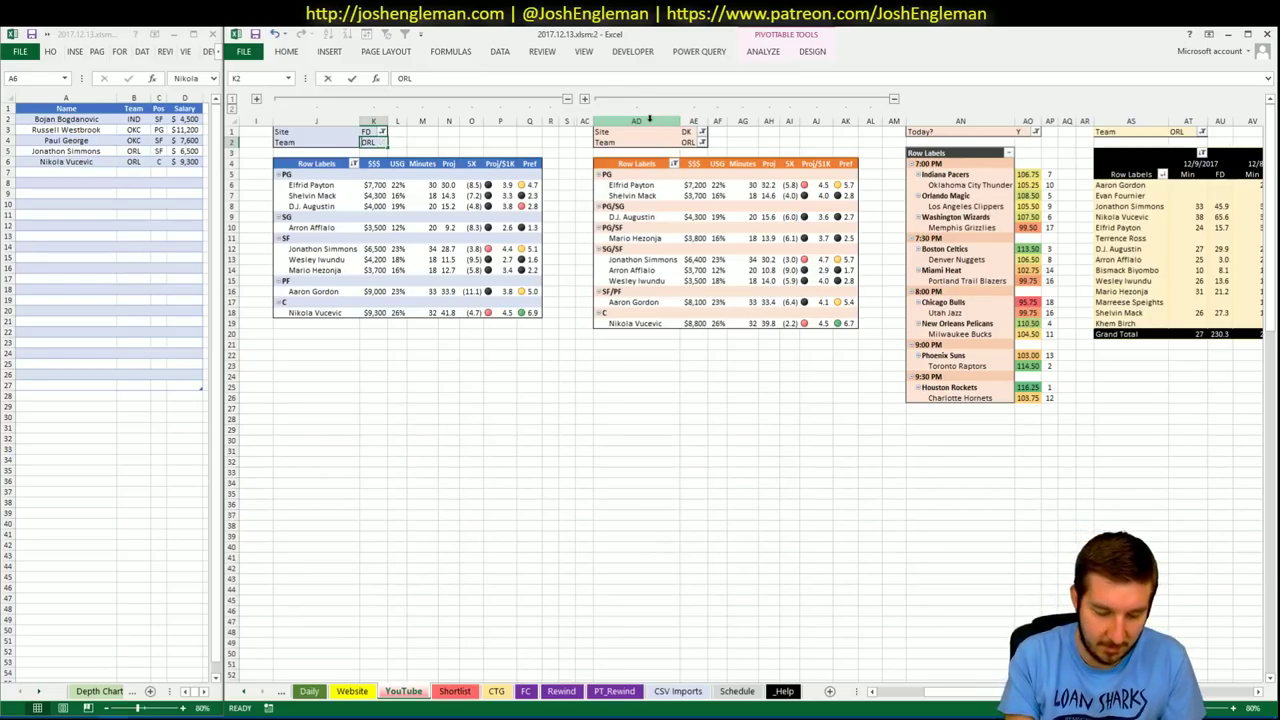
type("LAC")
left_click(687, 142)
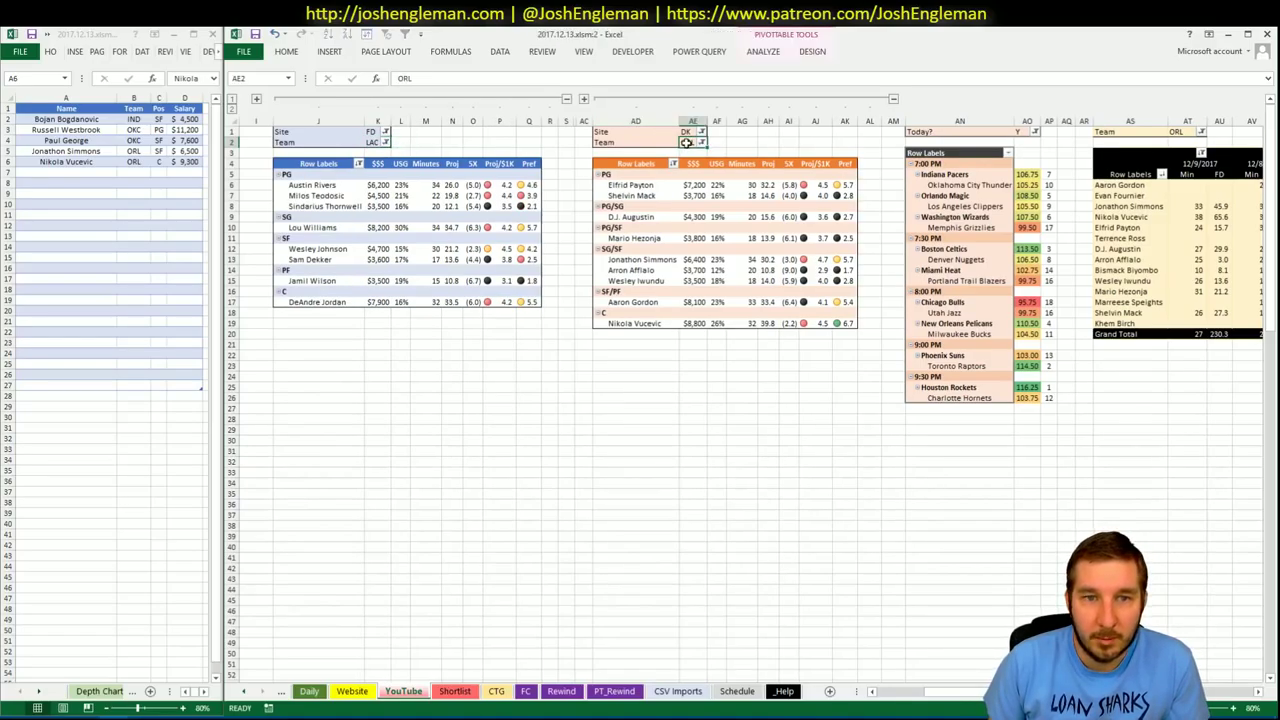
type("LAC")
key("Return")
left_click(690, 131)
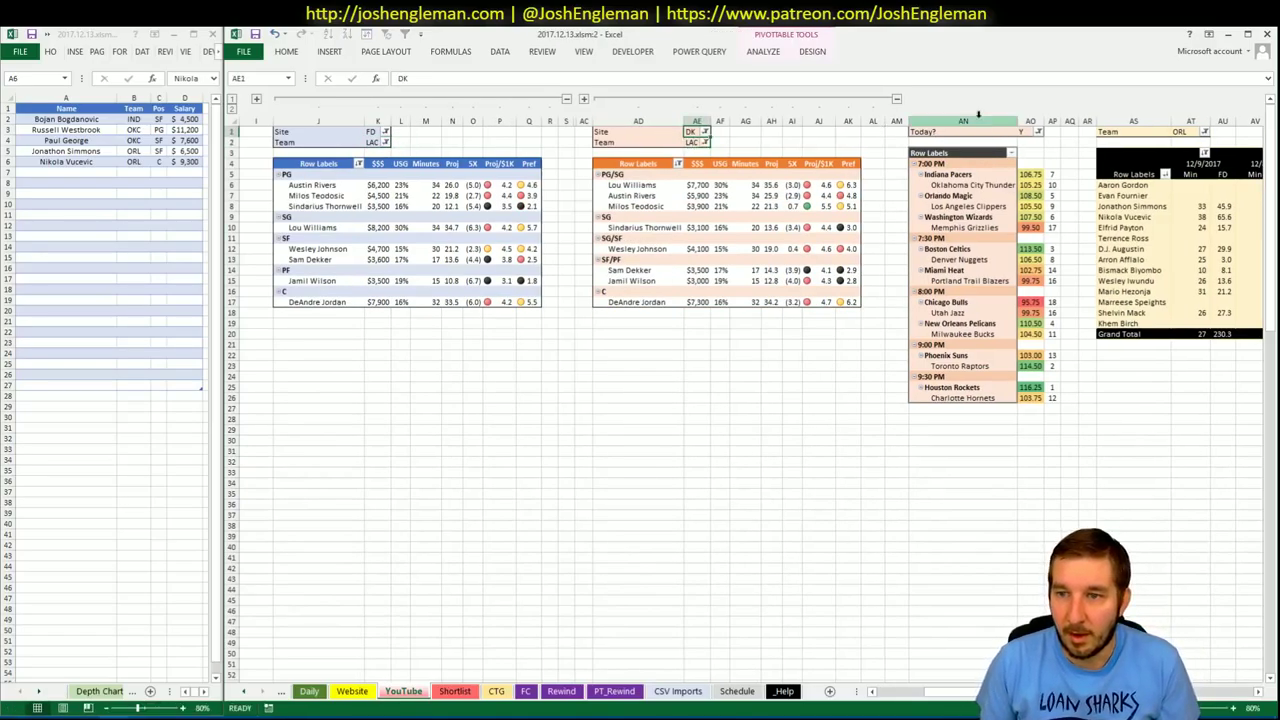
double_click(1183, 133)
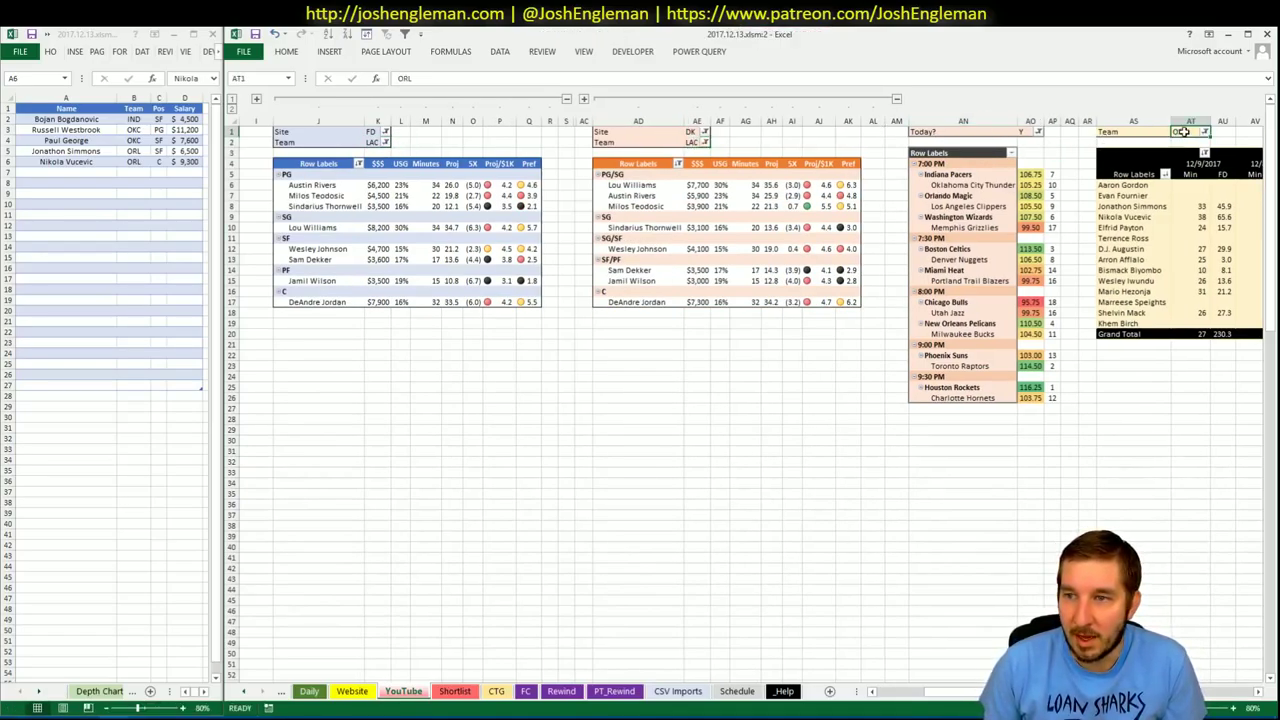
type("LAC")
key("Return")
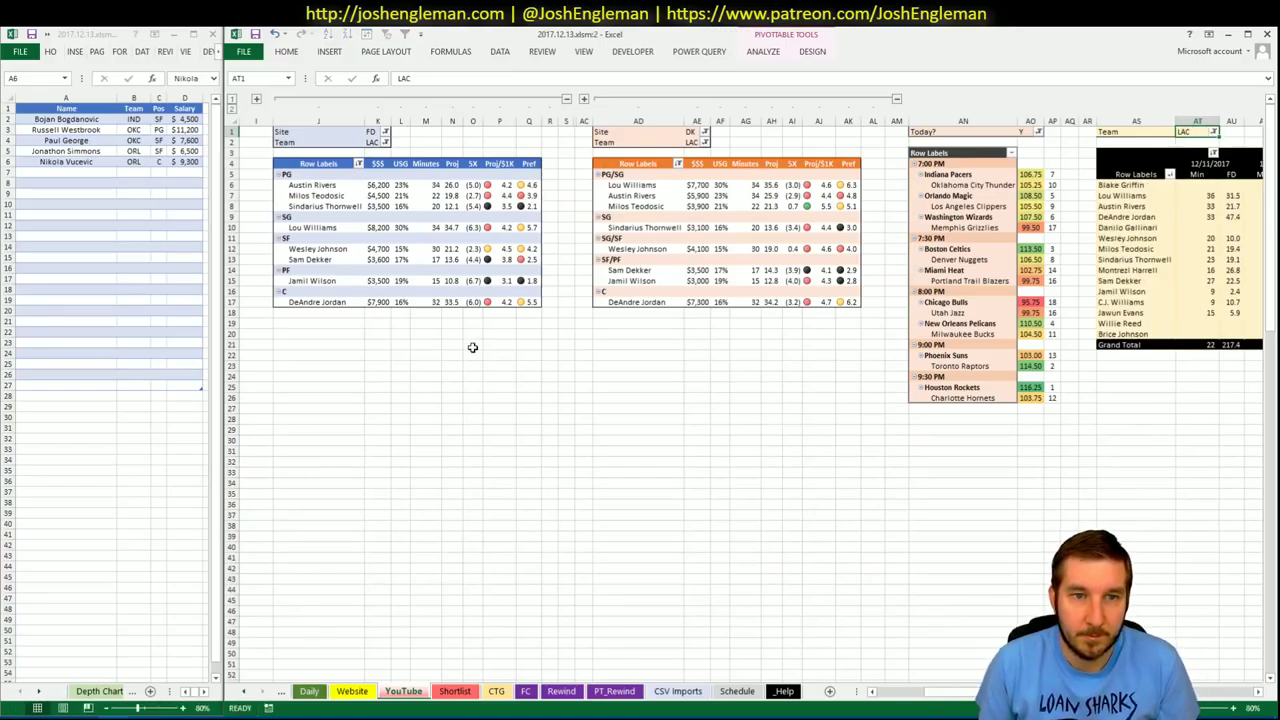
- Look up Lou Williams among the FanDuel shooting guards on FantasyCruncher, review his game log and return to the workbook
left_click(373, 344)
left_click(377, 325)
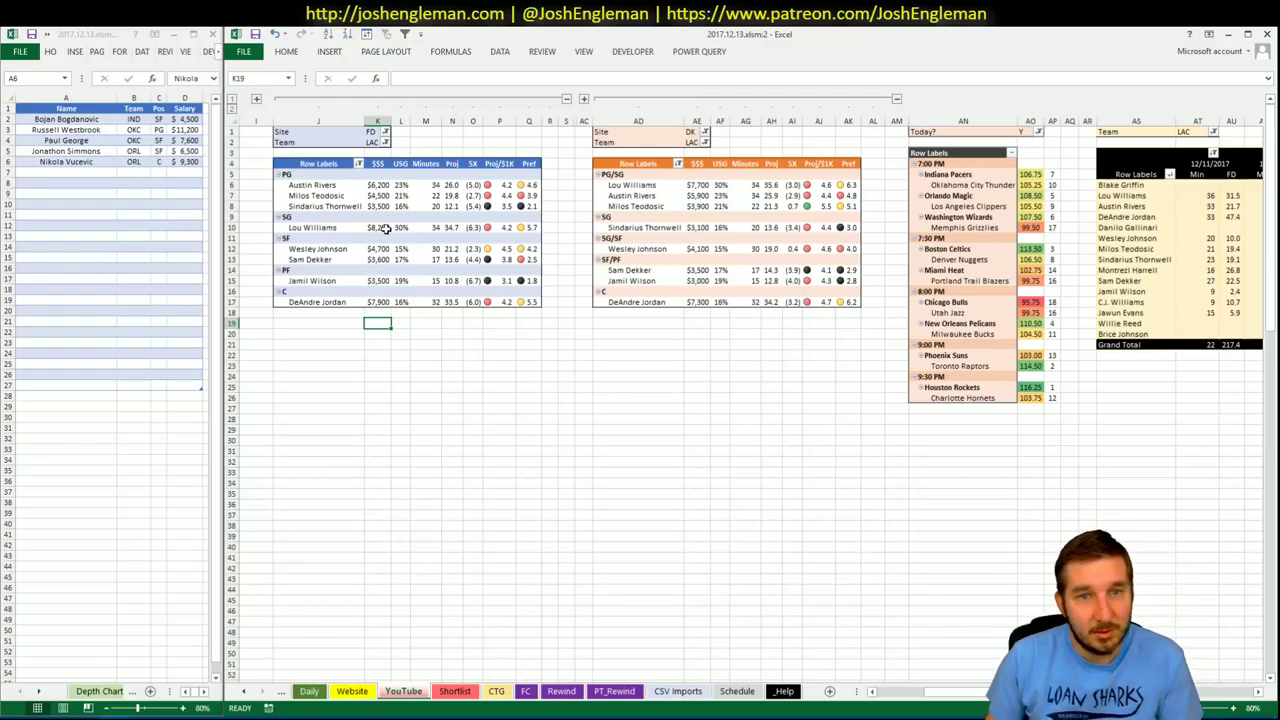
key("alt+Tab")
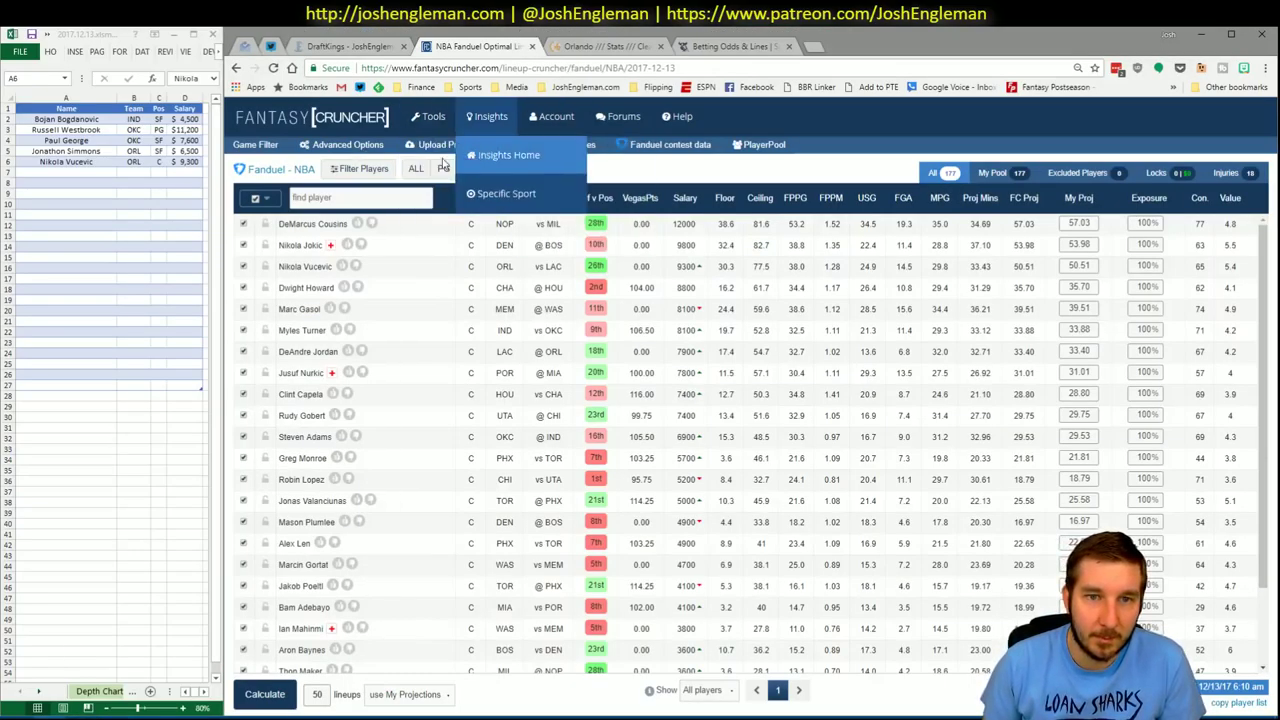
left_click(470, 169)
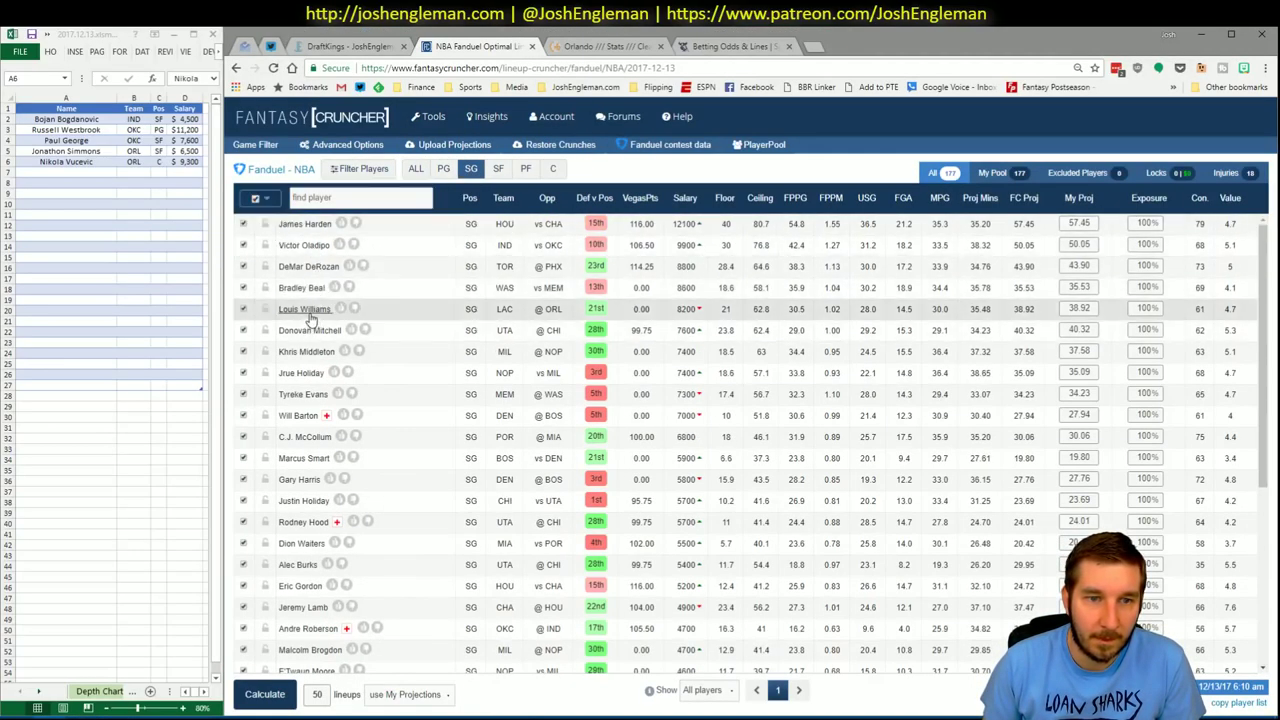
left_click(308, 311)
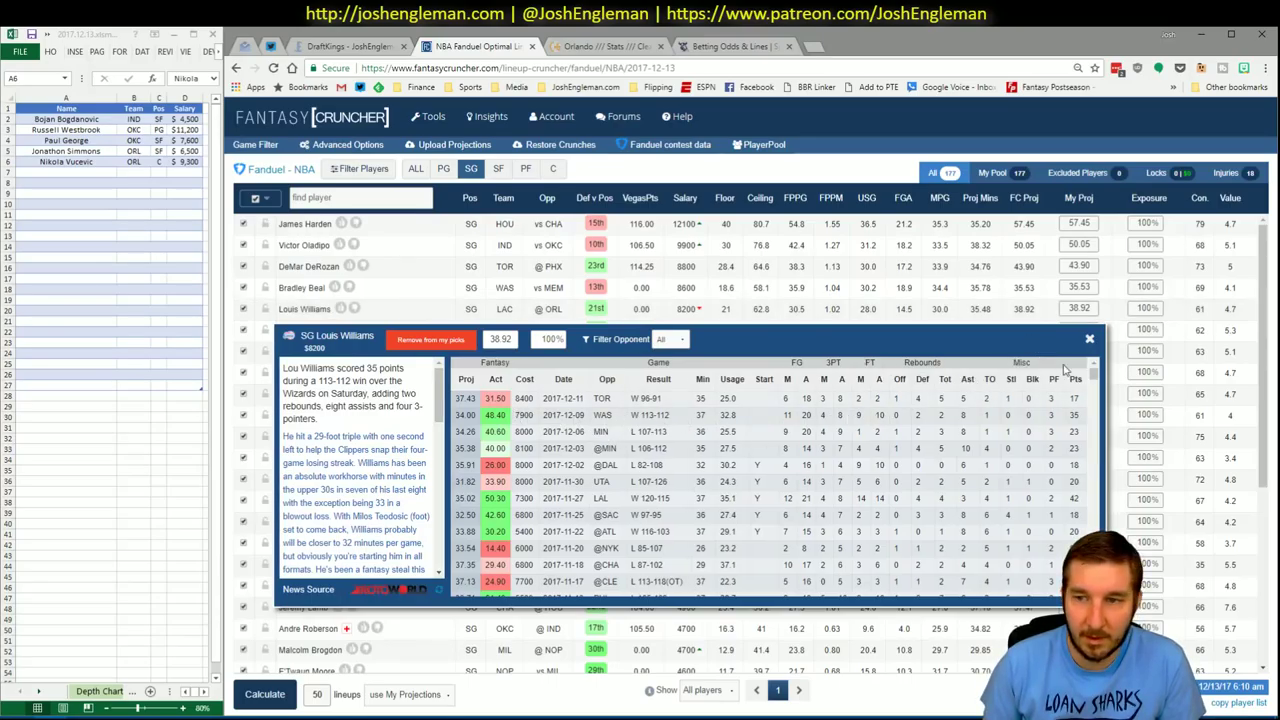
left_click(1088, 345)
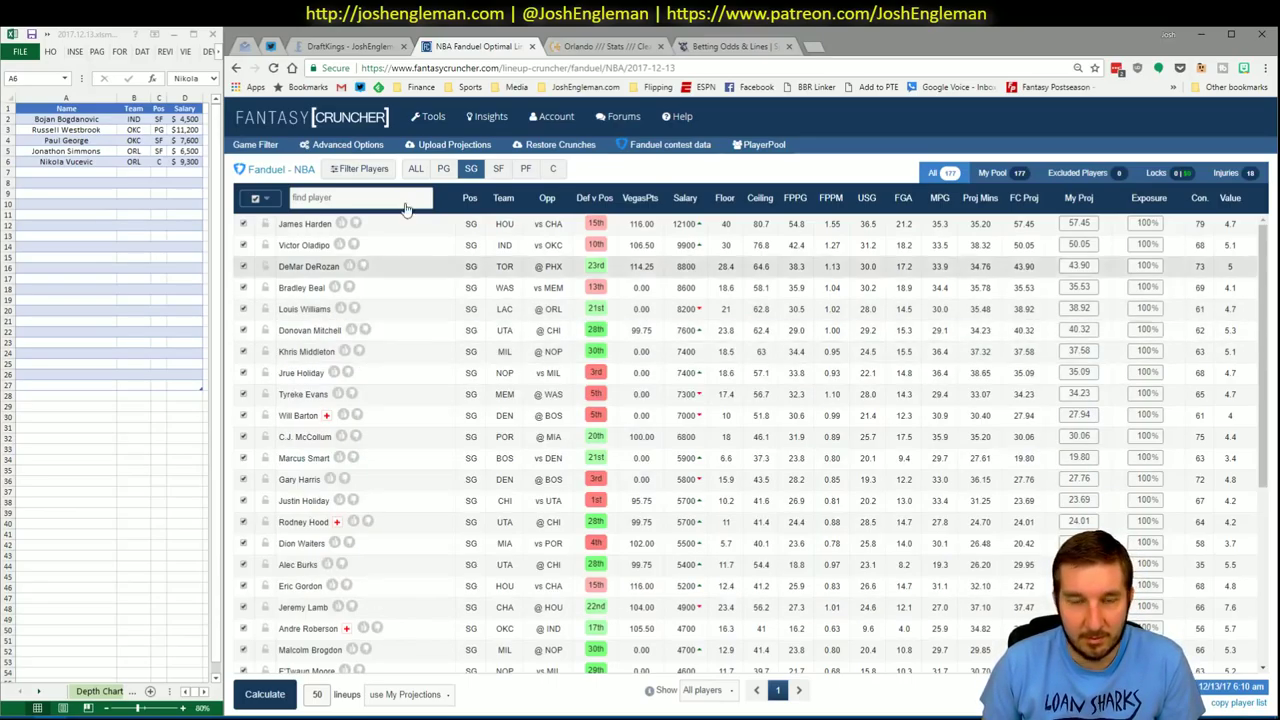
key("alt+Tab")
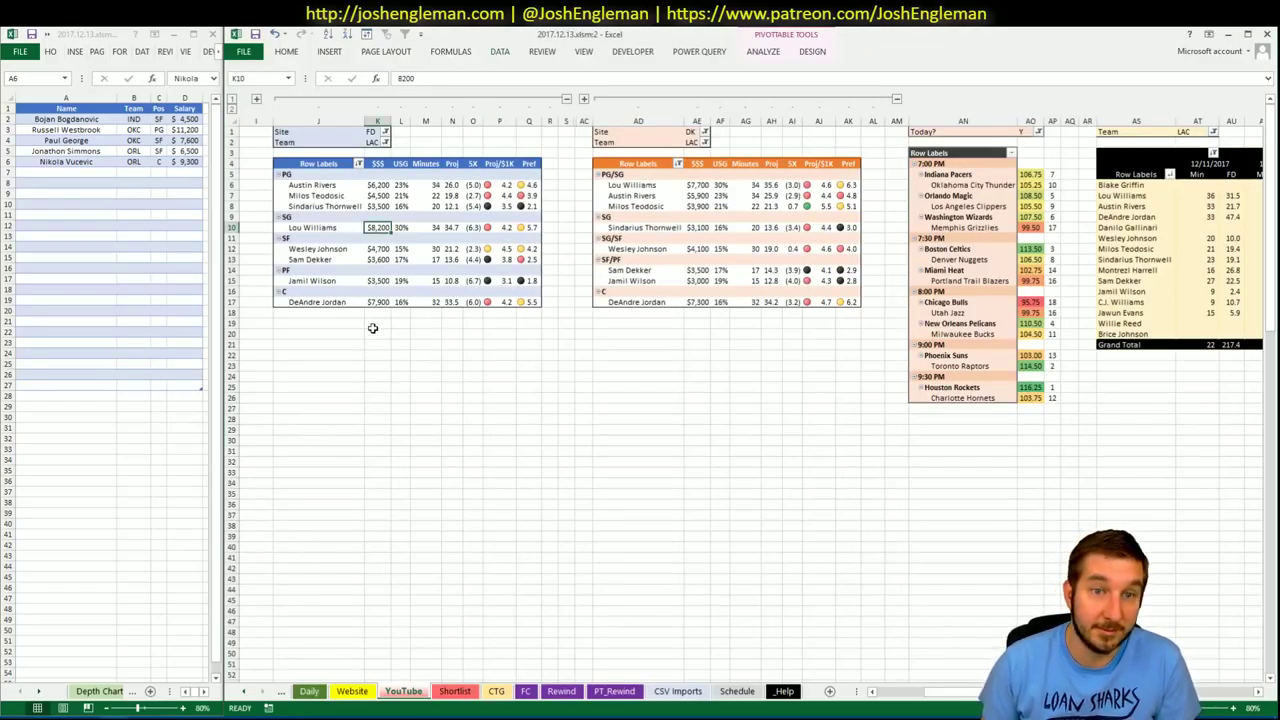
- Switch to the browser and open the Los Angeles Clippers team page on Cleaning the Glass
key("alt+Tab")
left_click(620, 47)
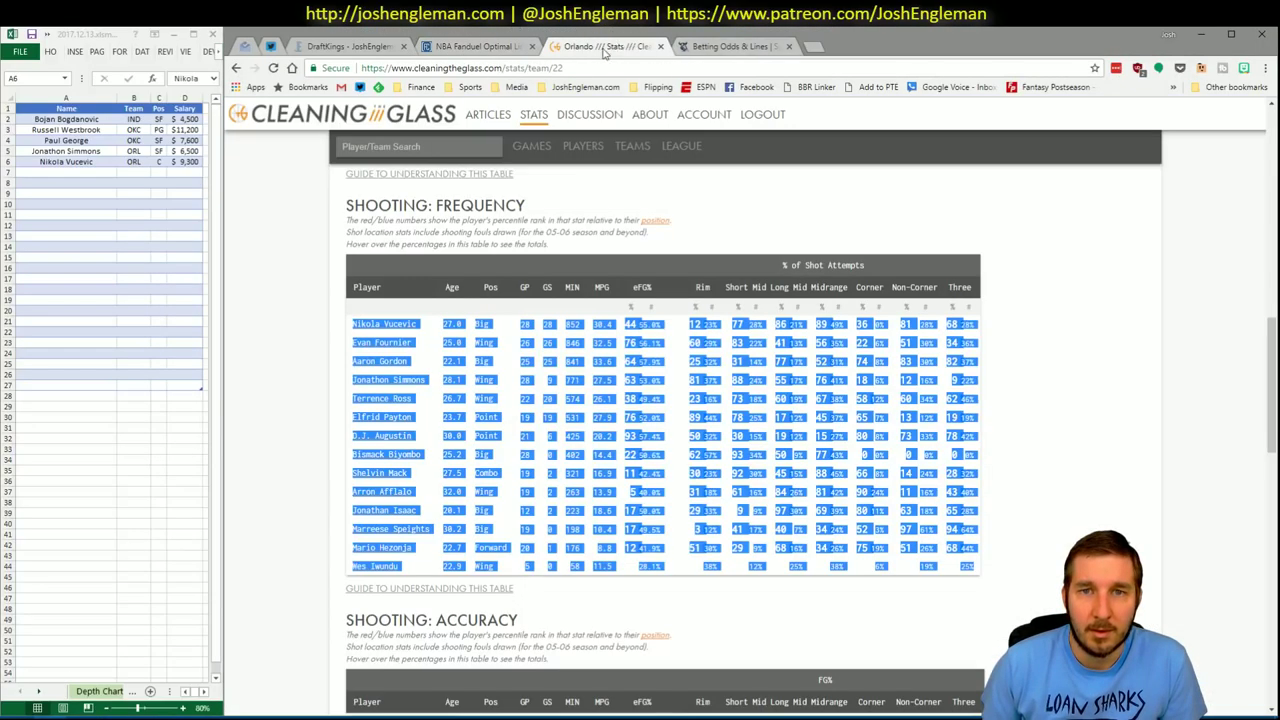
left_click(454, 147)
type("clipper")
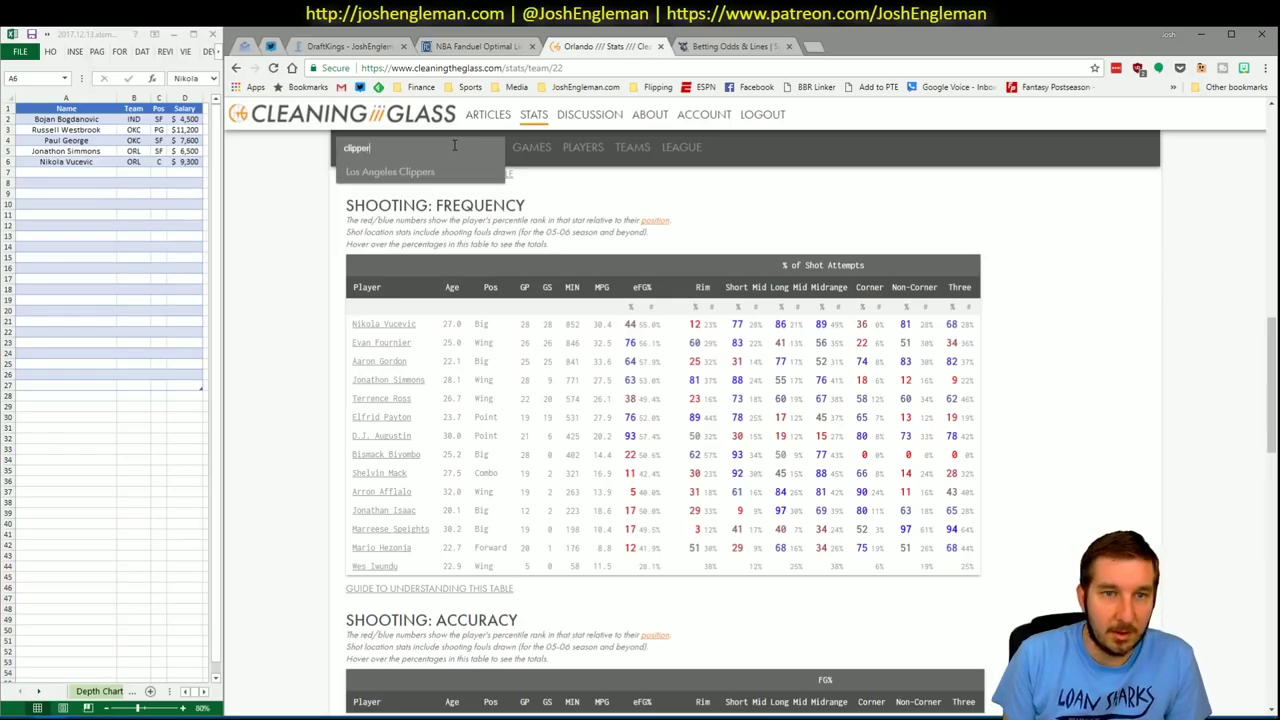
key("Down")
key("Return")
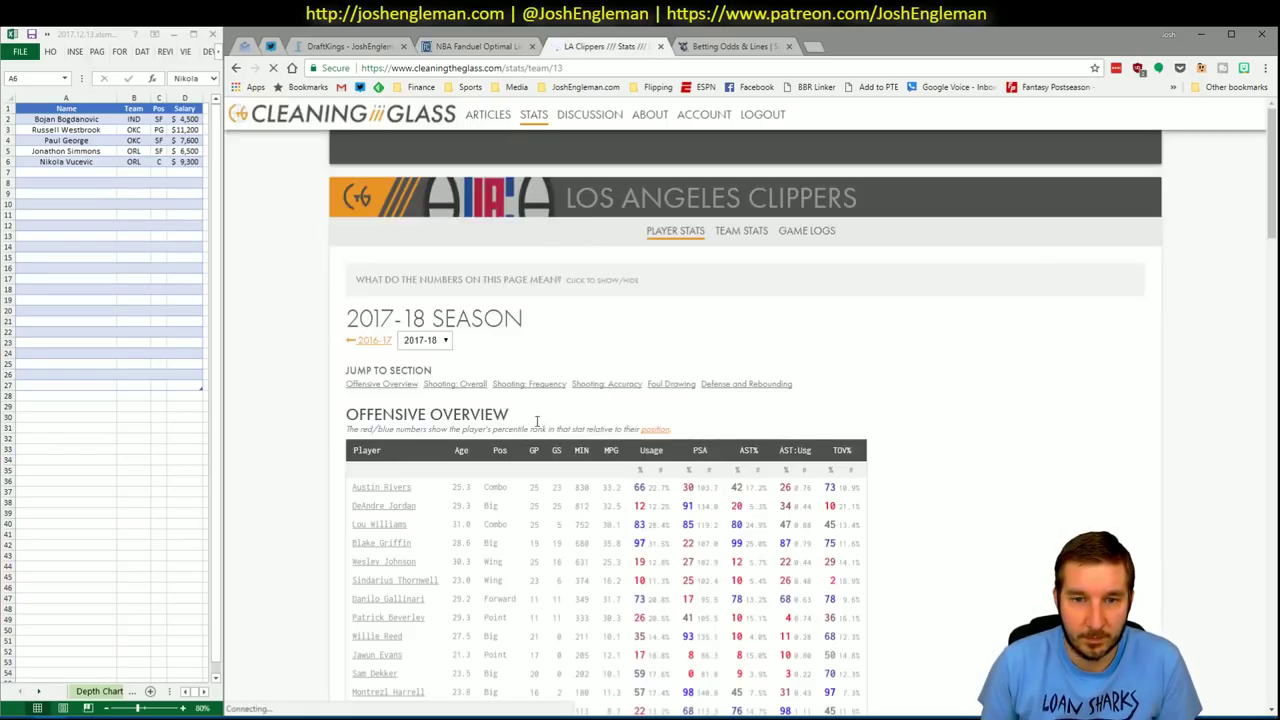
- Copy the Clippers' Shooting: Frequency table into the workbook and refresh the CTG sheet with ORL as the opponent
left_click(537, 382)
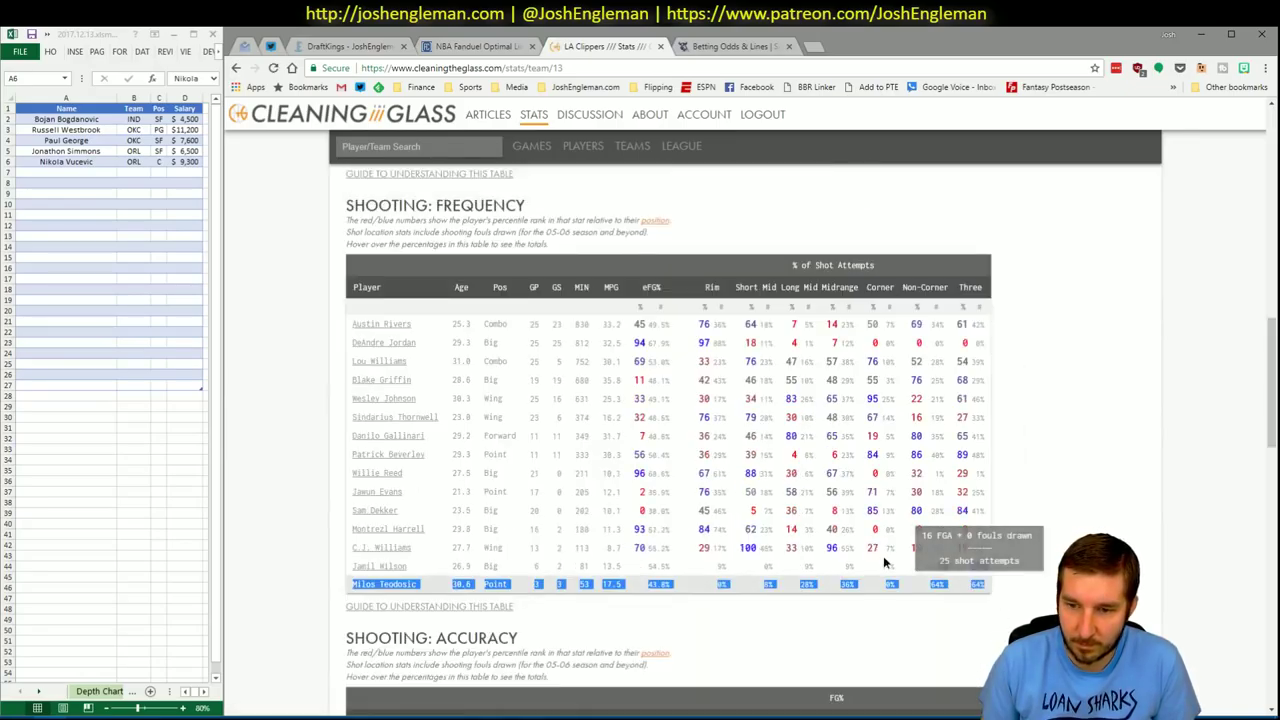
left_click_drag(985, 588, 352, 322)
key("alt+Tab")
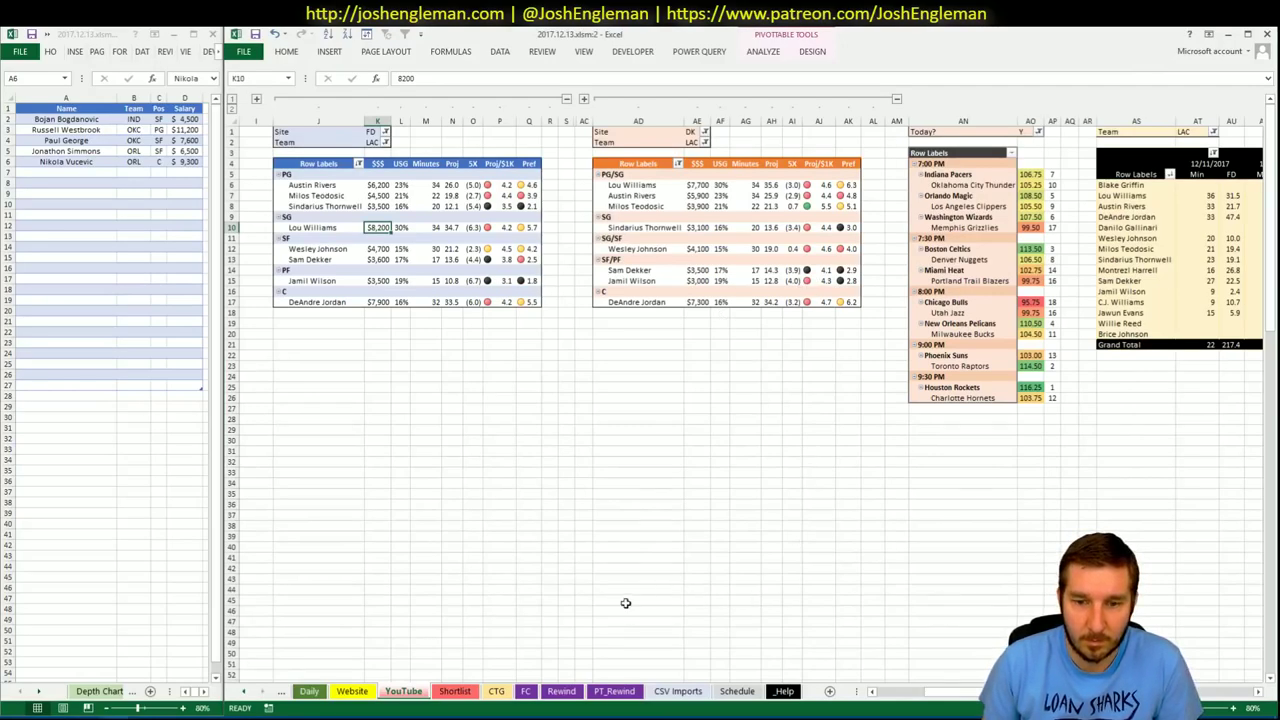
left_click(496, 691)
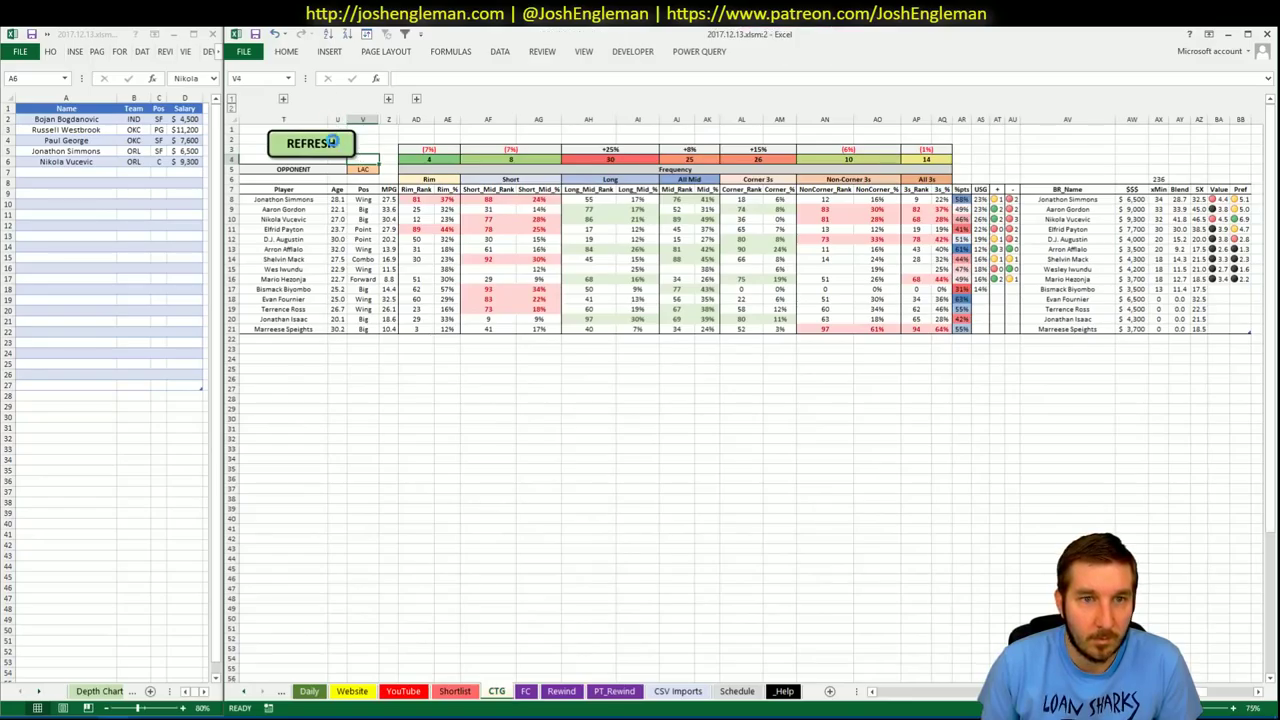
left_click(365, 168)
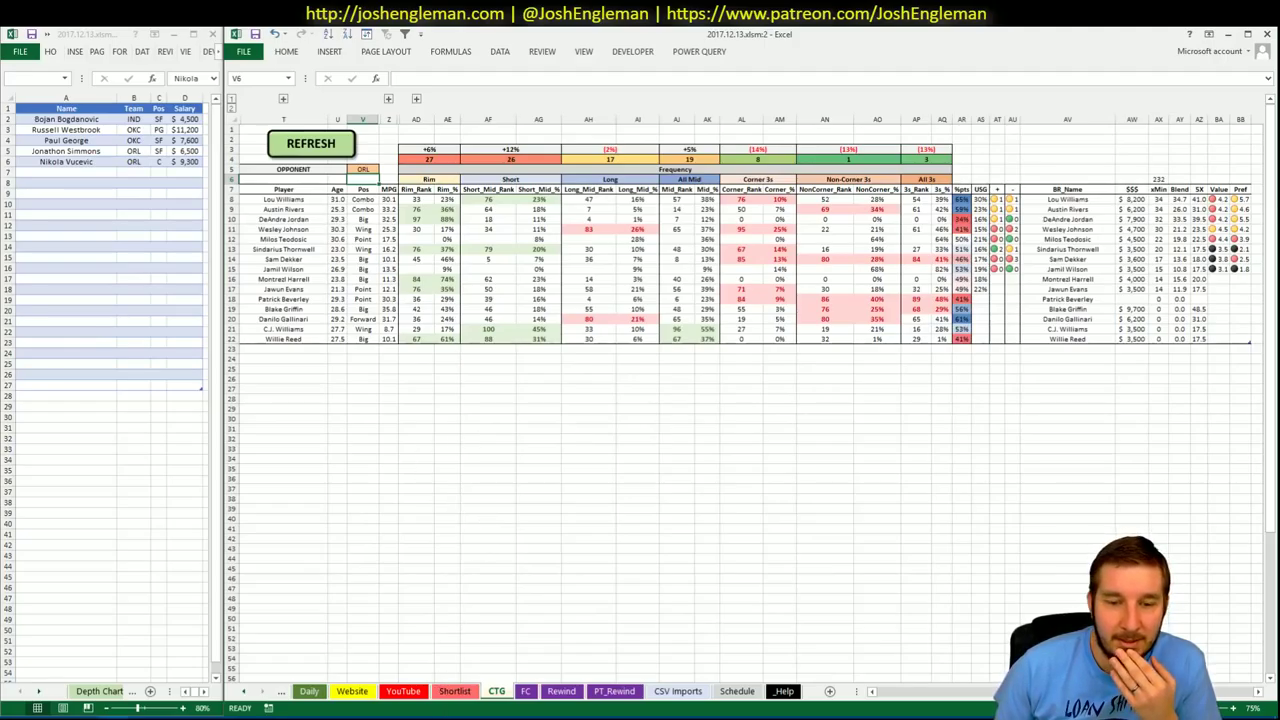
- Examine the Clippers' FanDuel and DraftKings projections and their recent minutes and points in the game log on the YouTube sheet
left_click(404, 692)
left_click(596, 568)
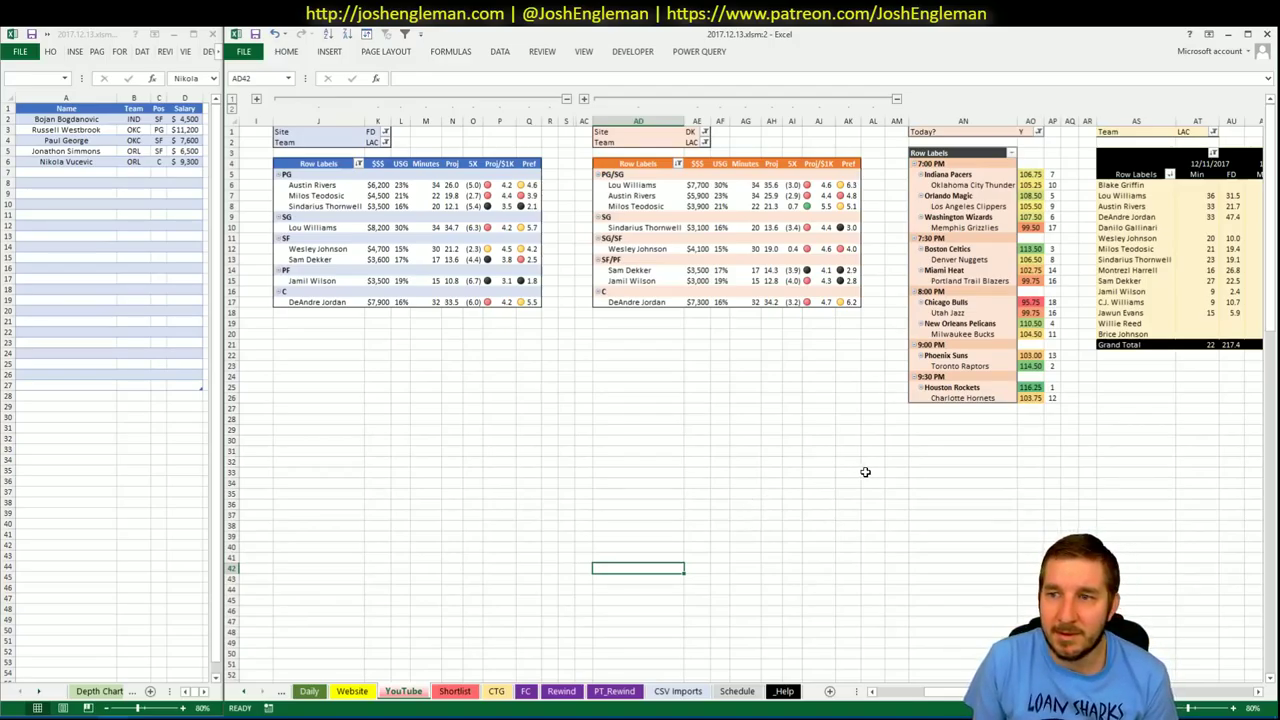
scroll(750, 400, "right", 5)
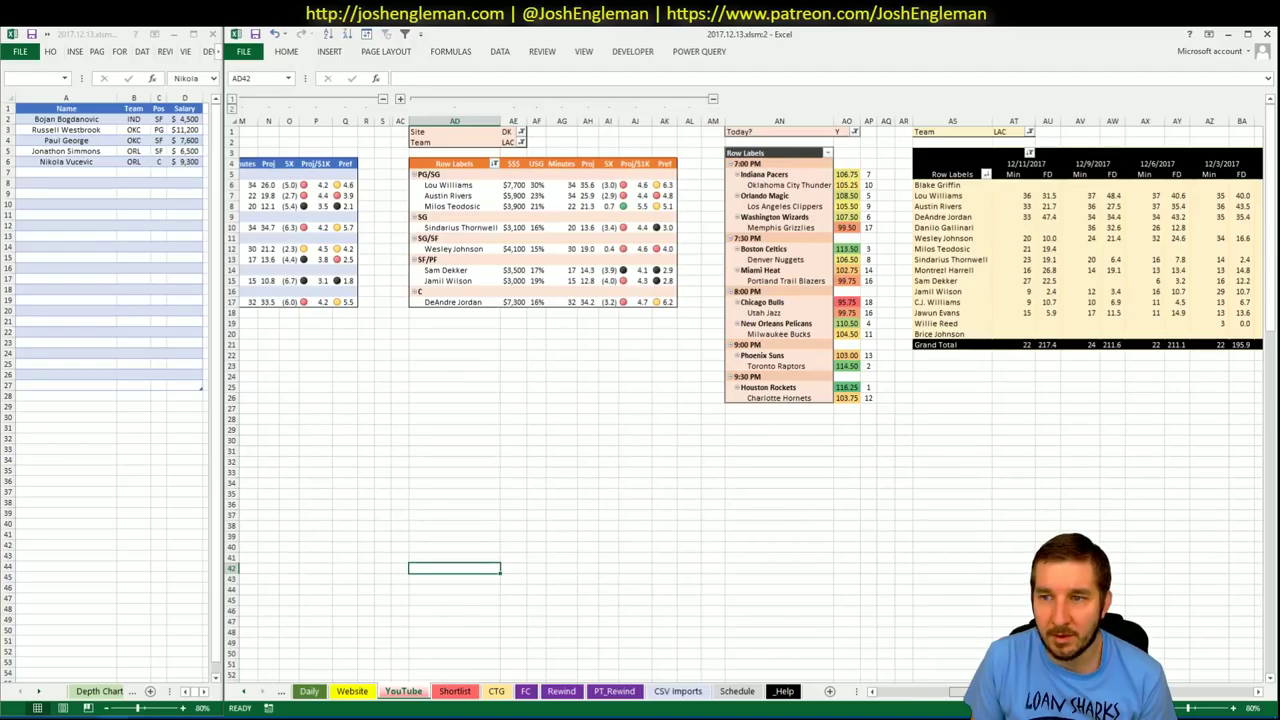
scroll(750, 400, "right", 3)
scroll(1185, 703, "left", 5)
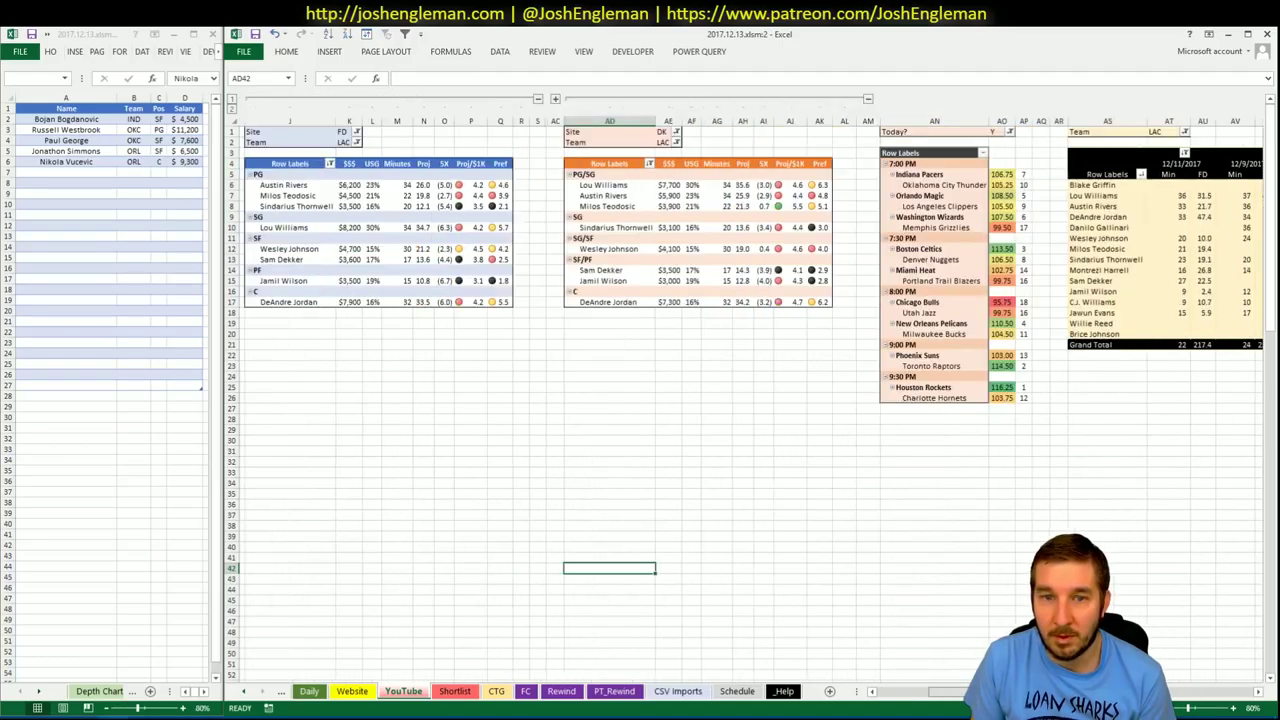
scroll(1185, 703, "right", 10)
scroll(1185, 703, "right", 3)
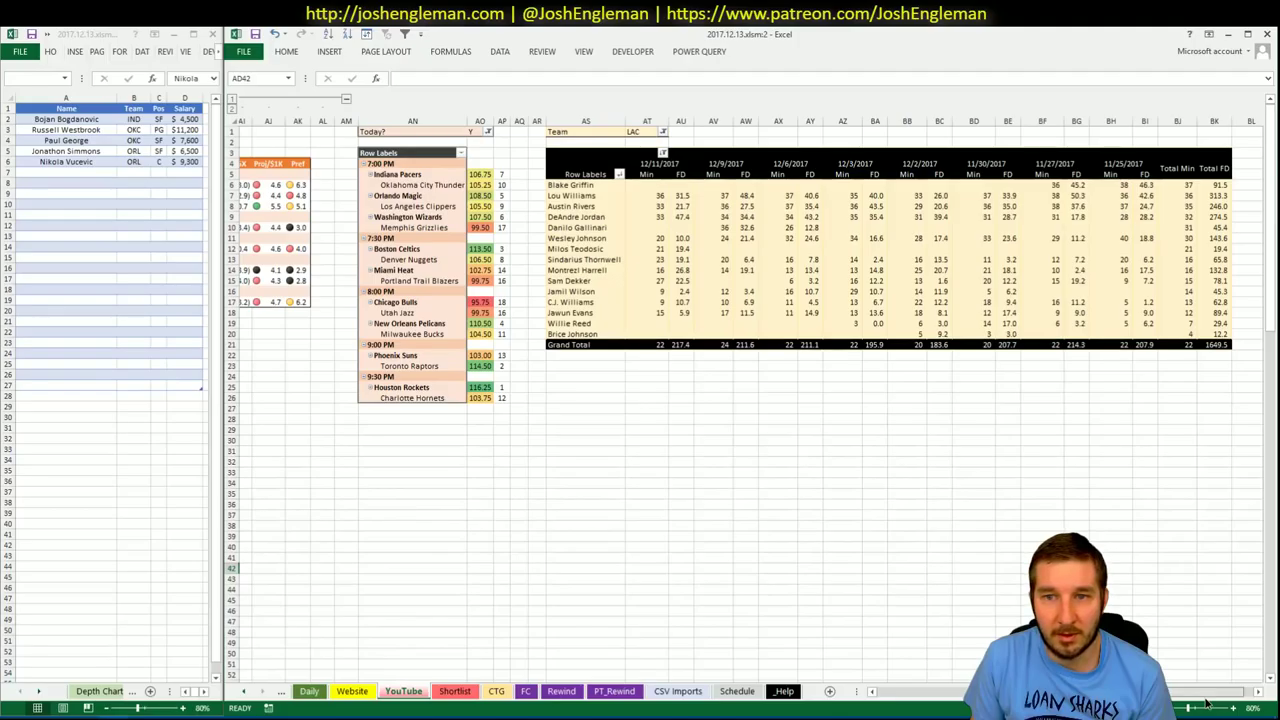
scroll(1207, 703, "left", 14)
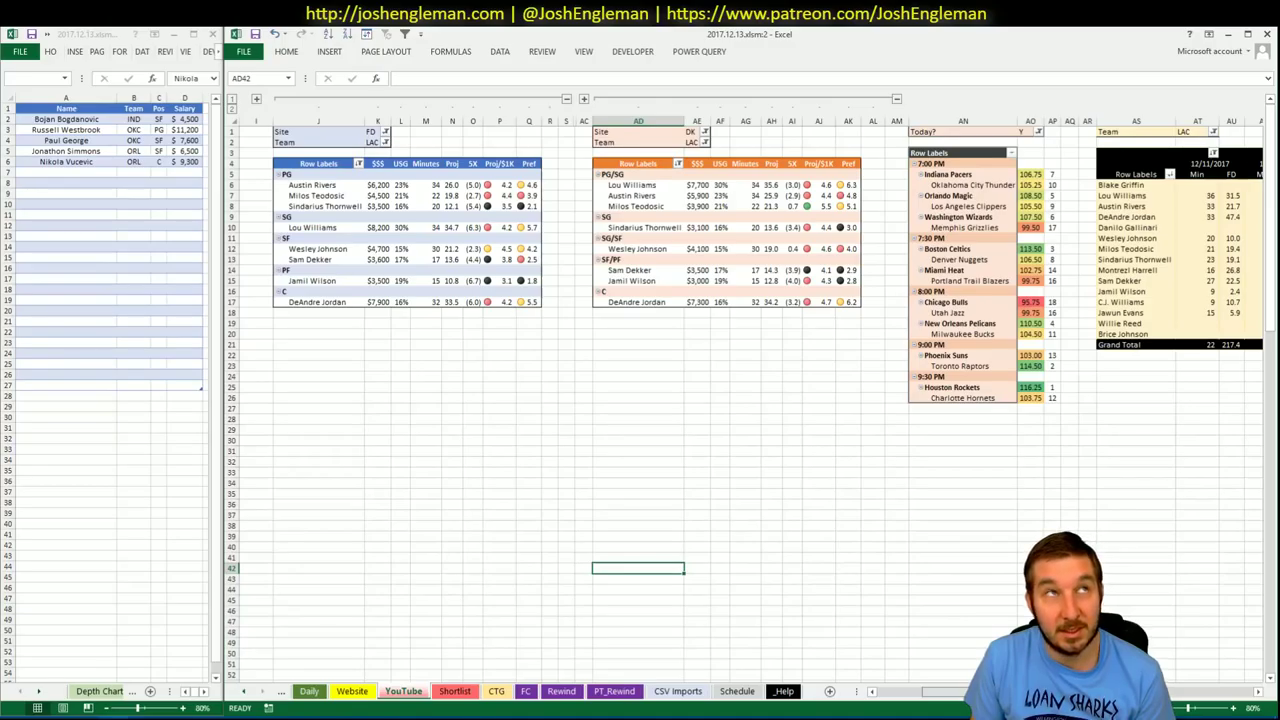
scroll(1188, 707, "right", 12)
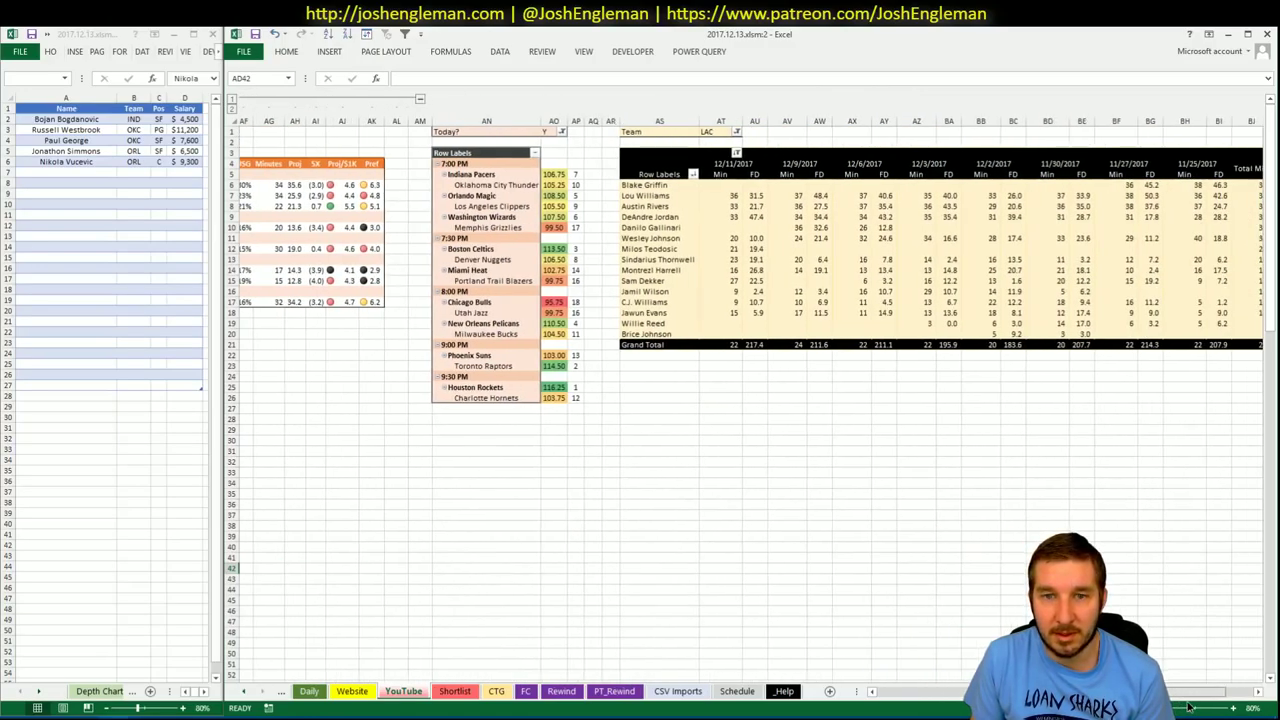
scroll(1188, 707, "left", 12)
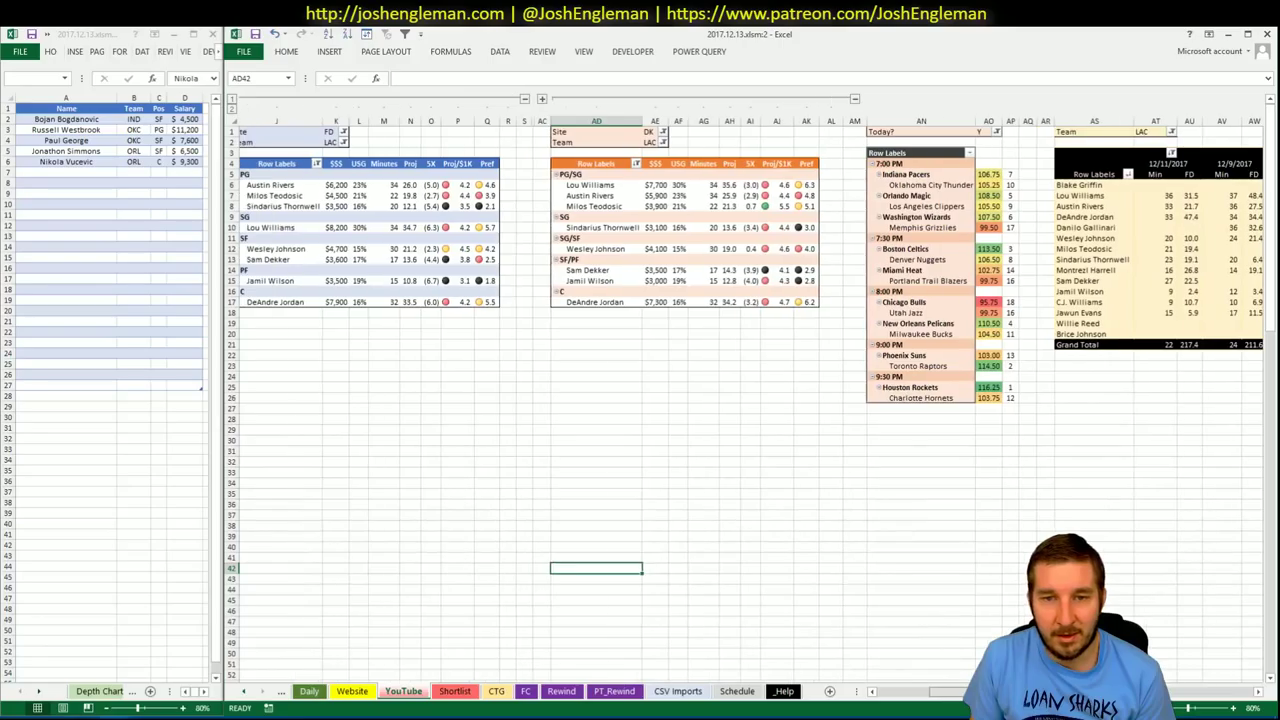
left_click(53, 161)
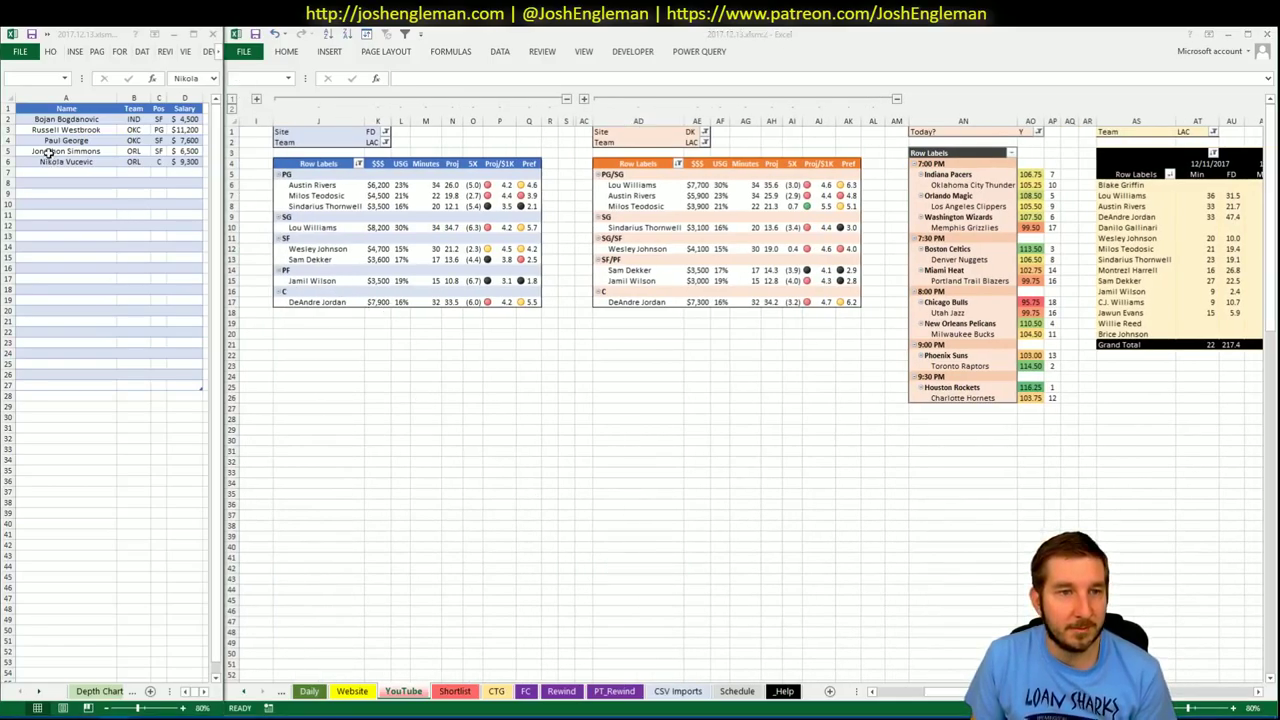
- Set the team filters of the FanDuel projections, DraftKings projections and game log to WAS, and look over the Wizards' recent games
left_click(377, 142)
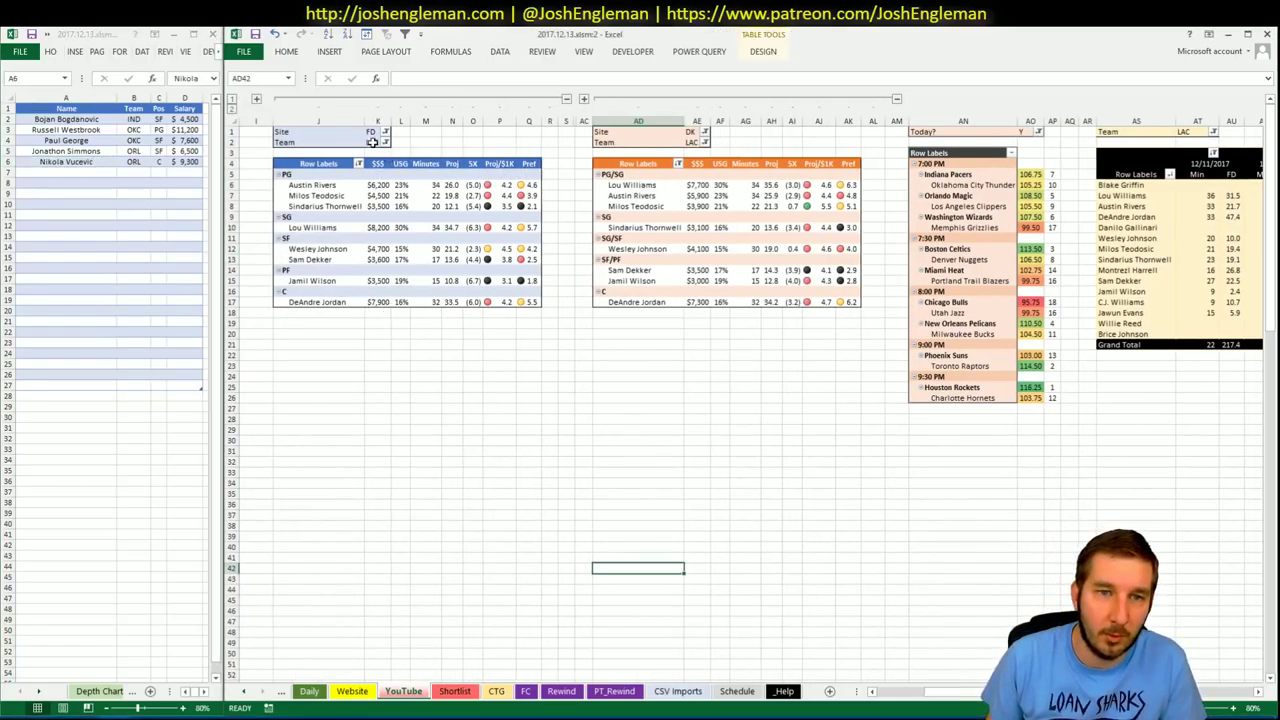
type("WAS")
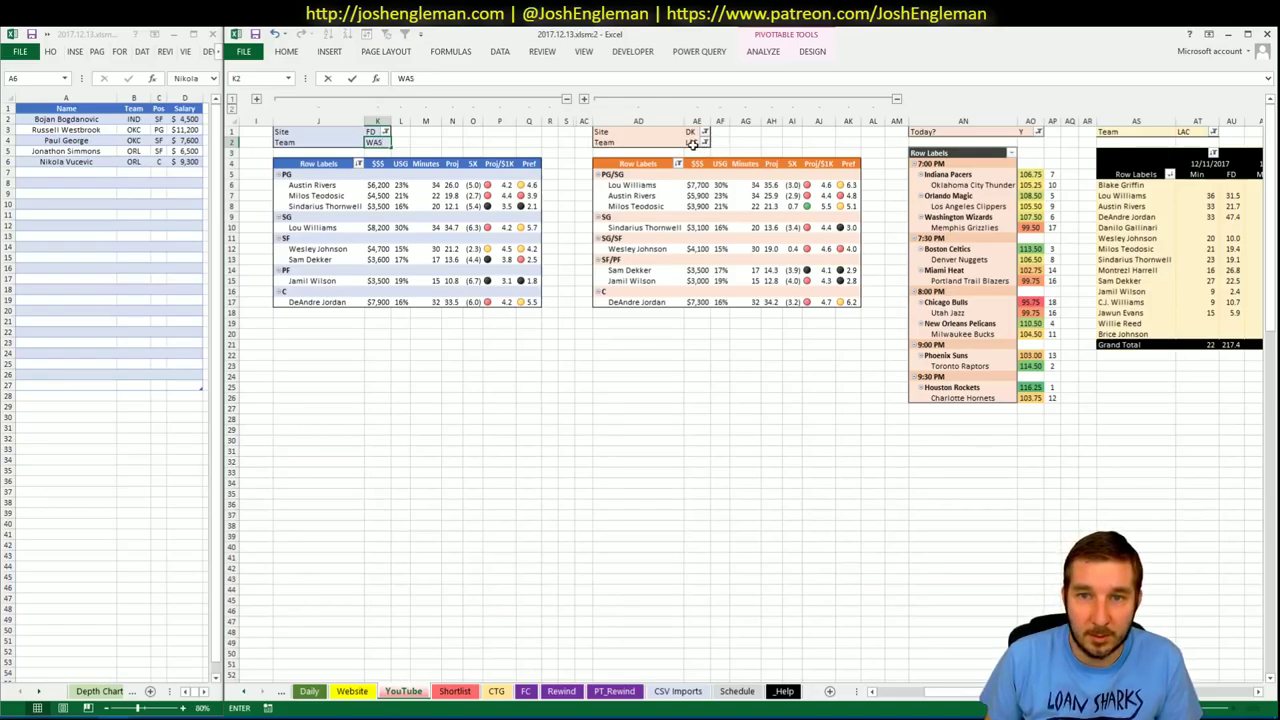
left_click(692, 143)
type("WAS")
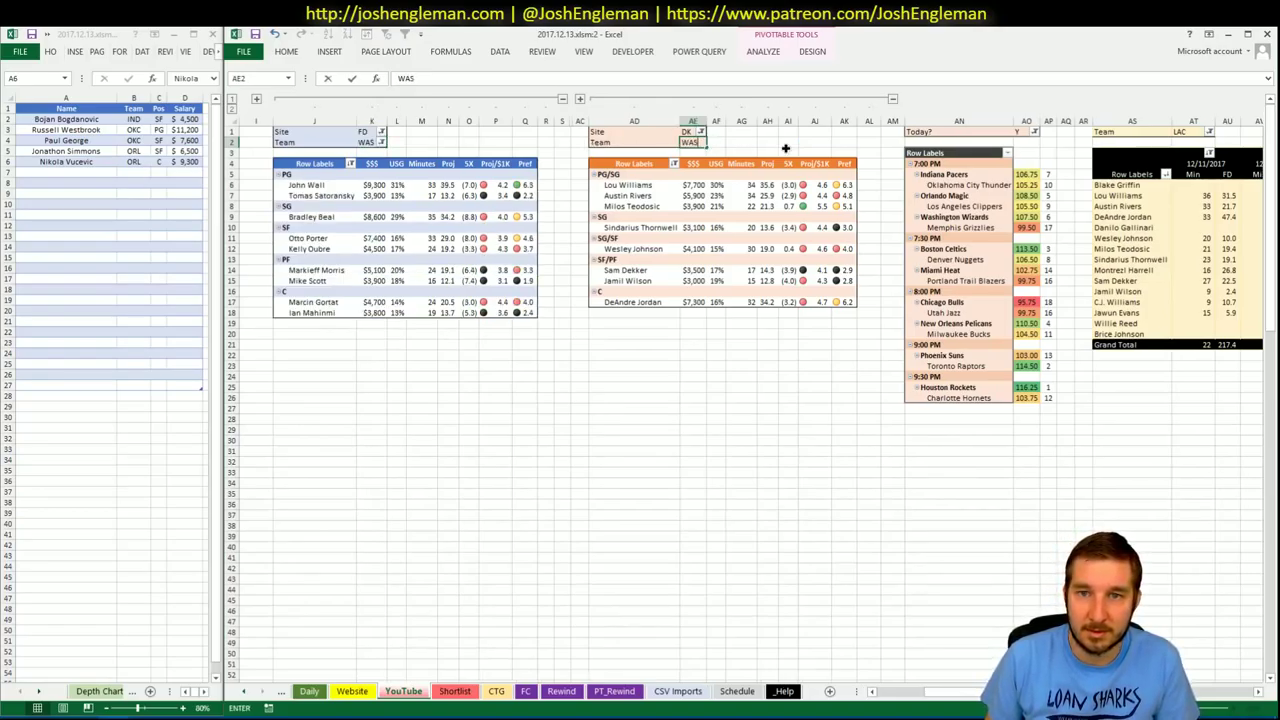
key("Return")
left_click(786, 151)
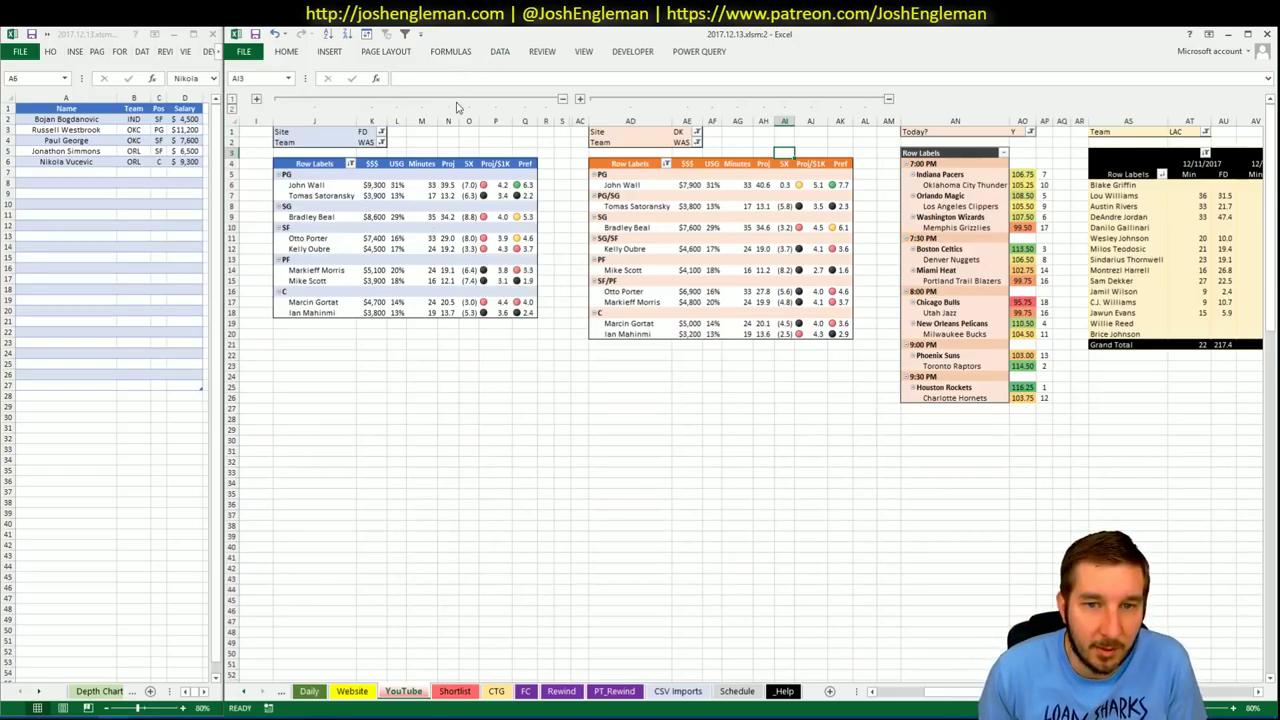
left_click(448, 142)
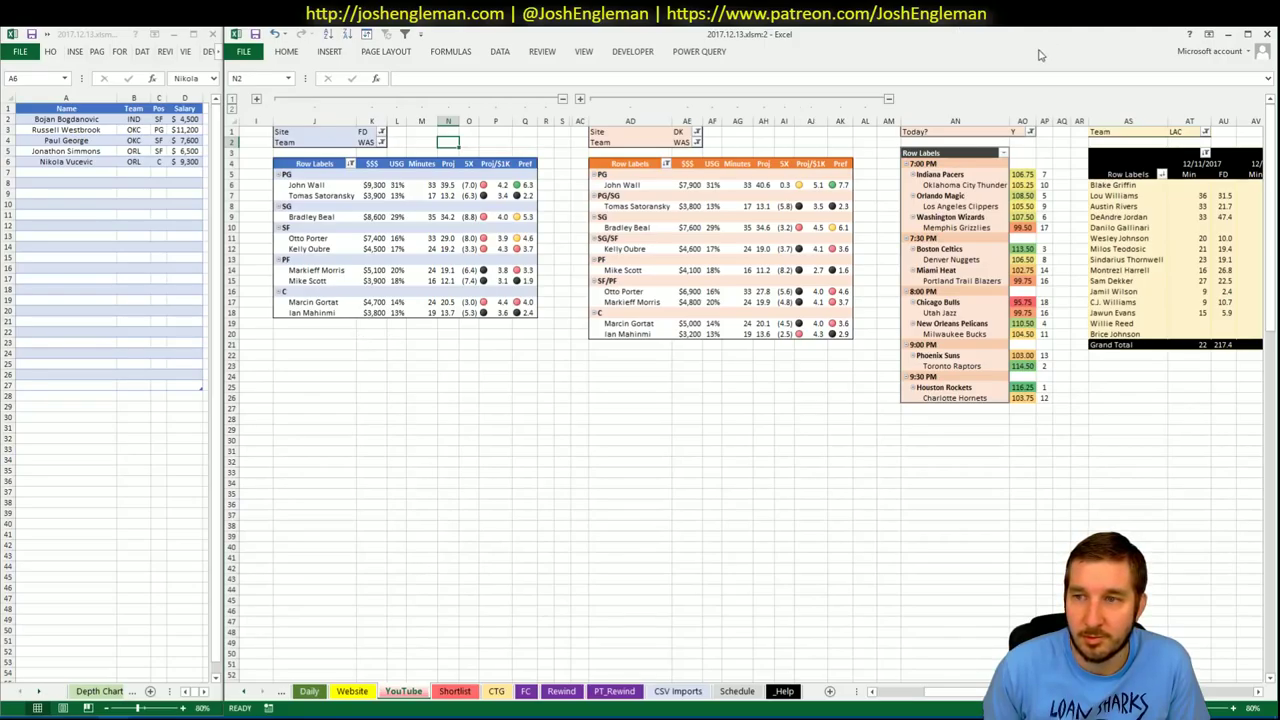
left_click(1184, 131)
type("WAS")
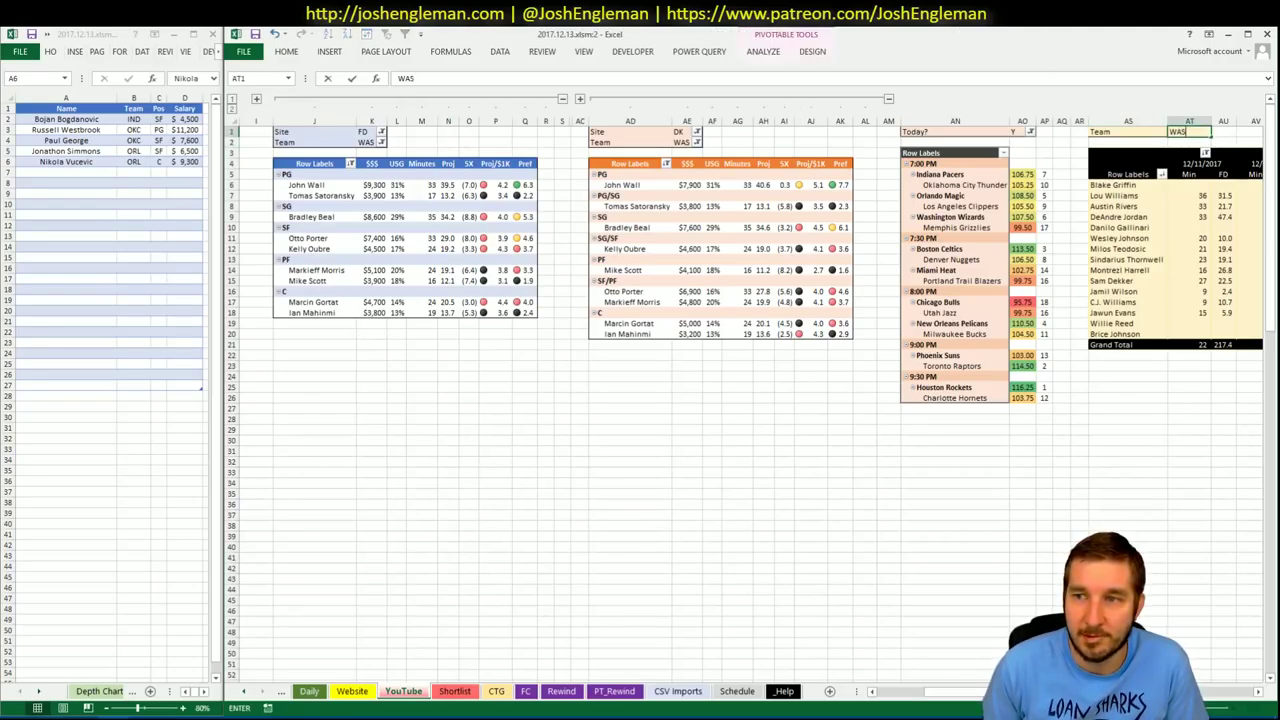
key("Tab")
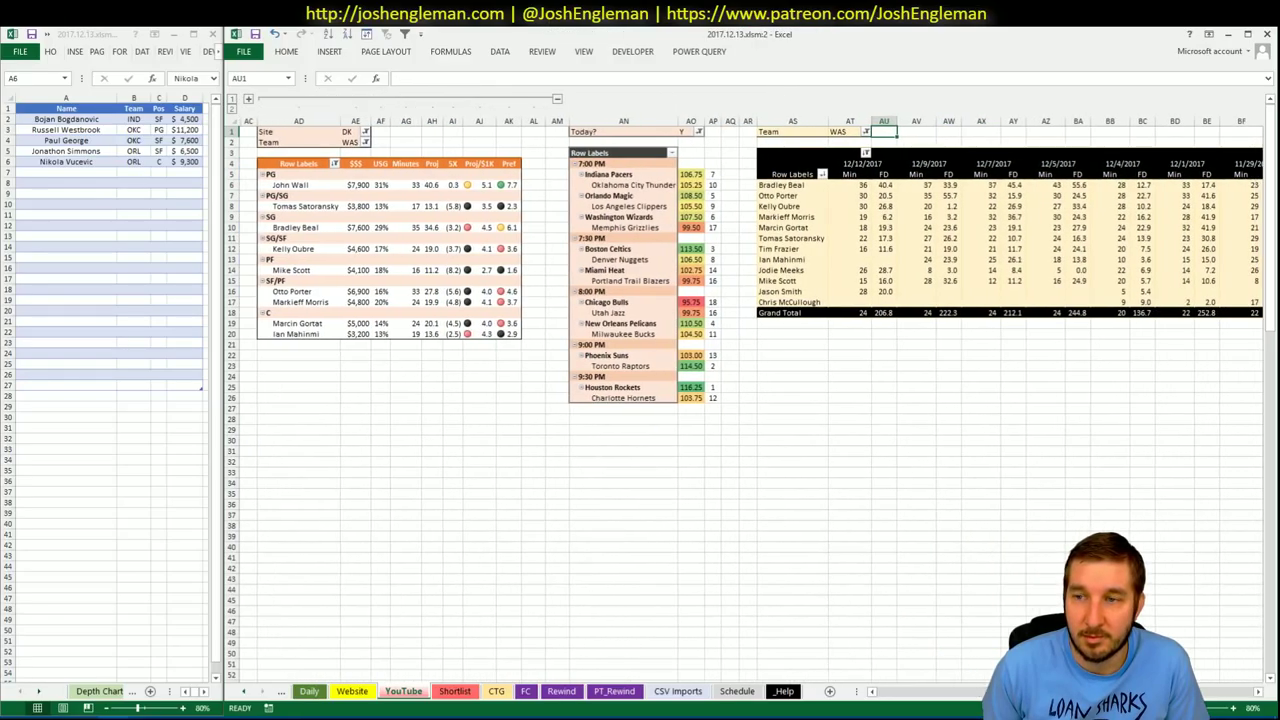
scroll(750, 400, "left", 3)
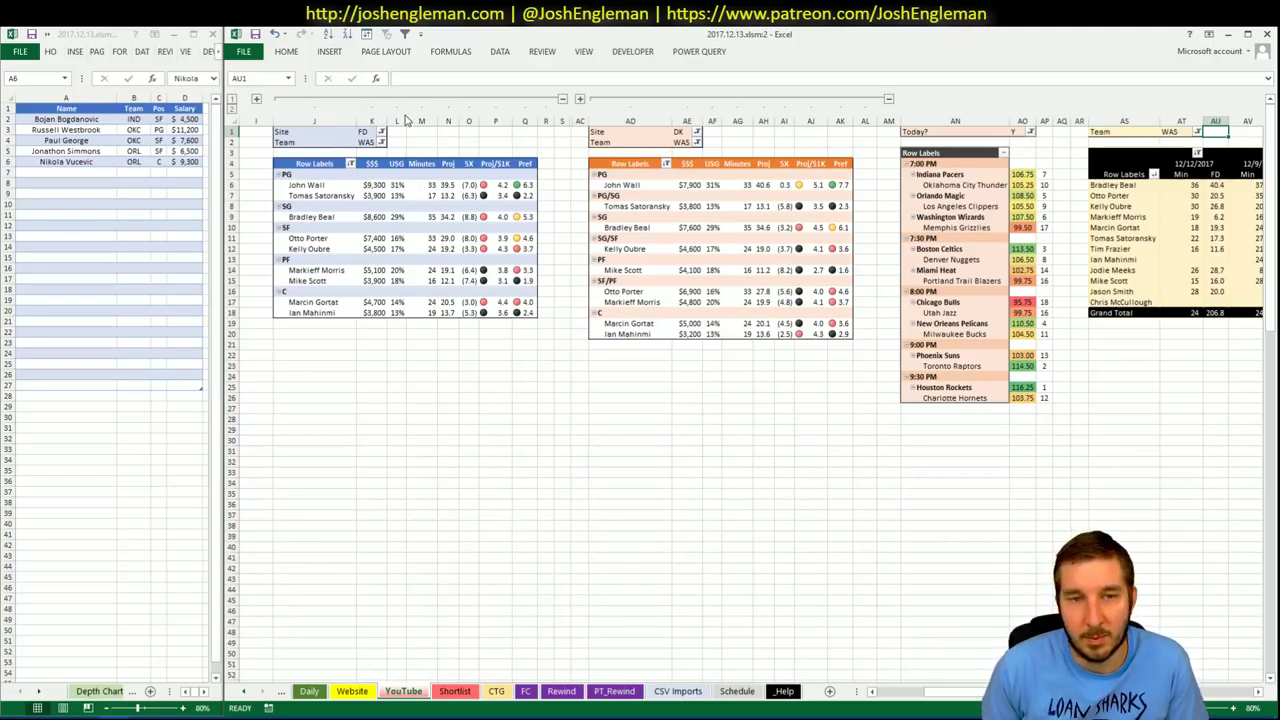
- Change the team filters of the FanDuel projections, DraftKings projections and game log to MEM
left_click(399, 151)
left_click(362, 142)
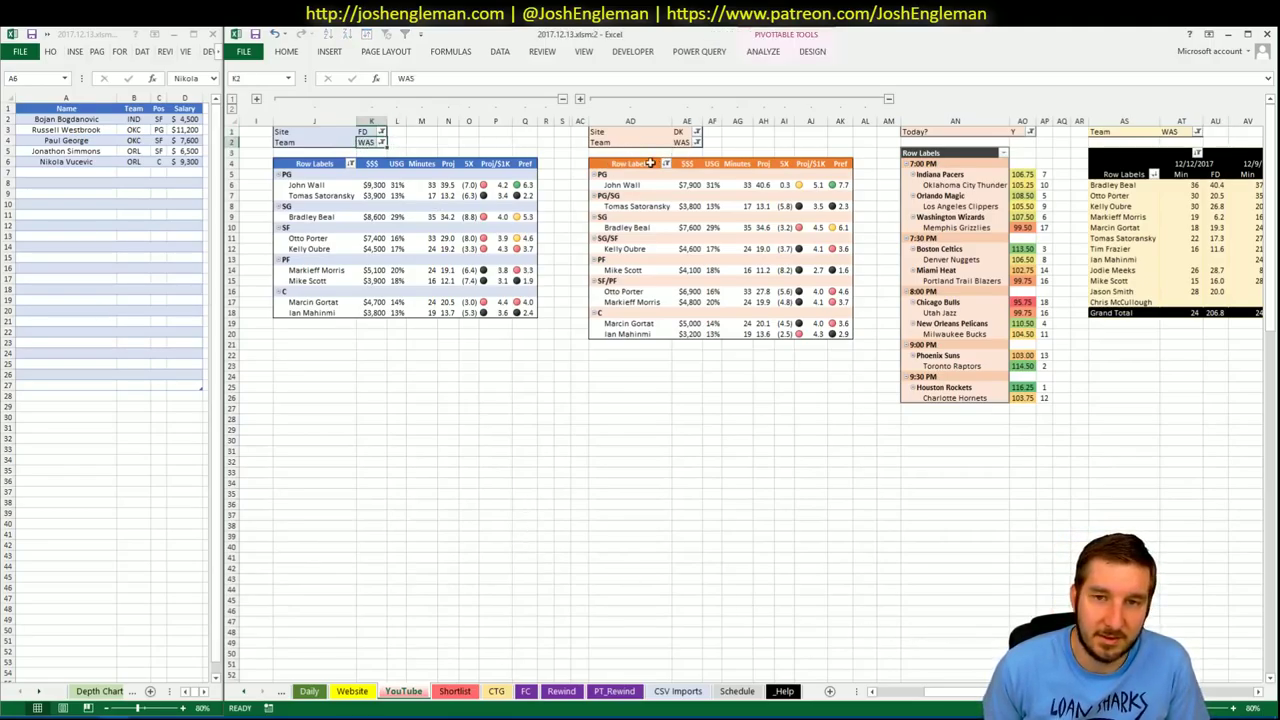
type("MEM")
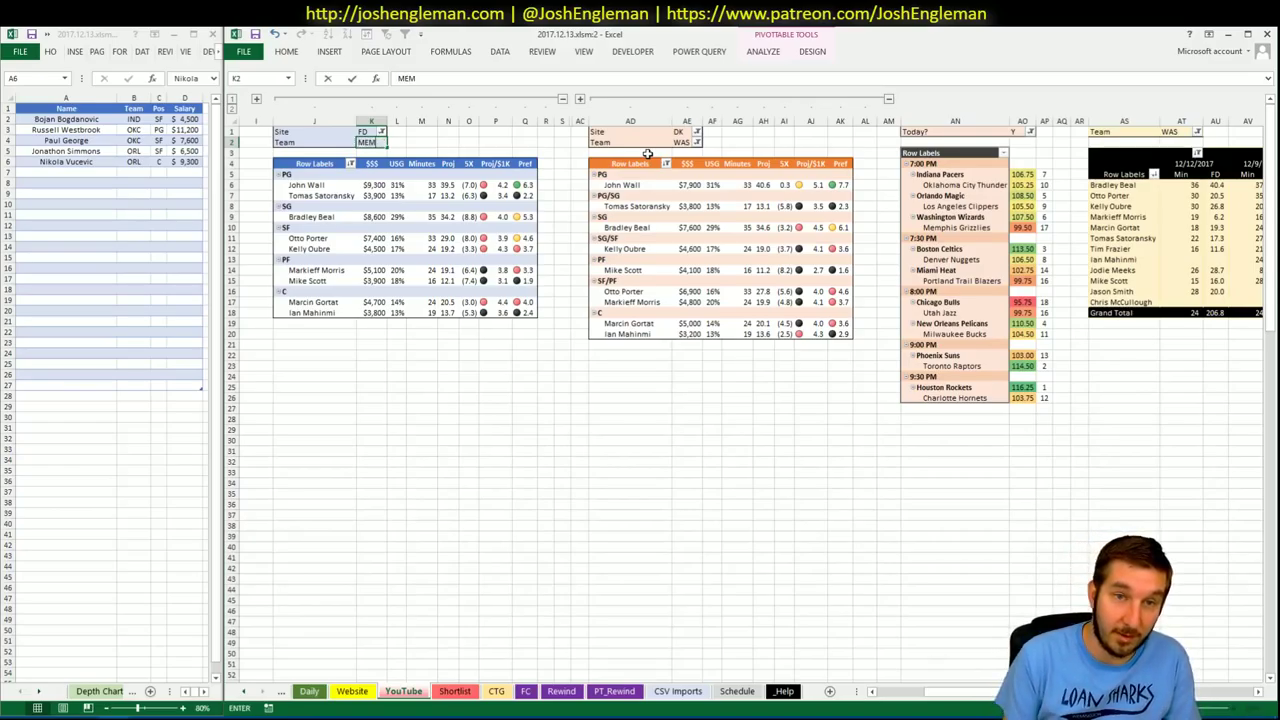
key("Tab")
left_click(684, 142)
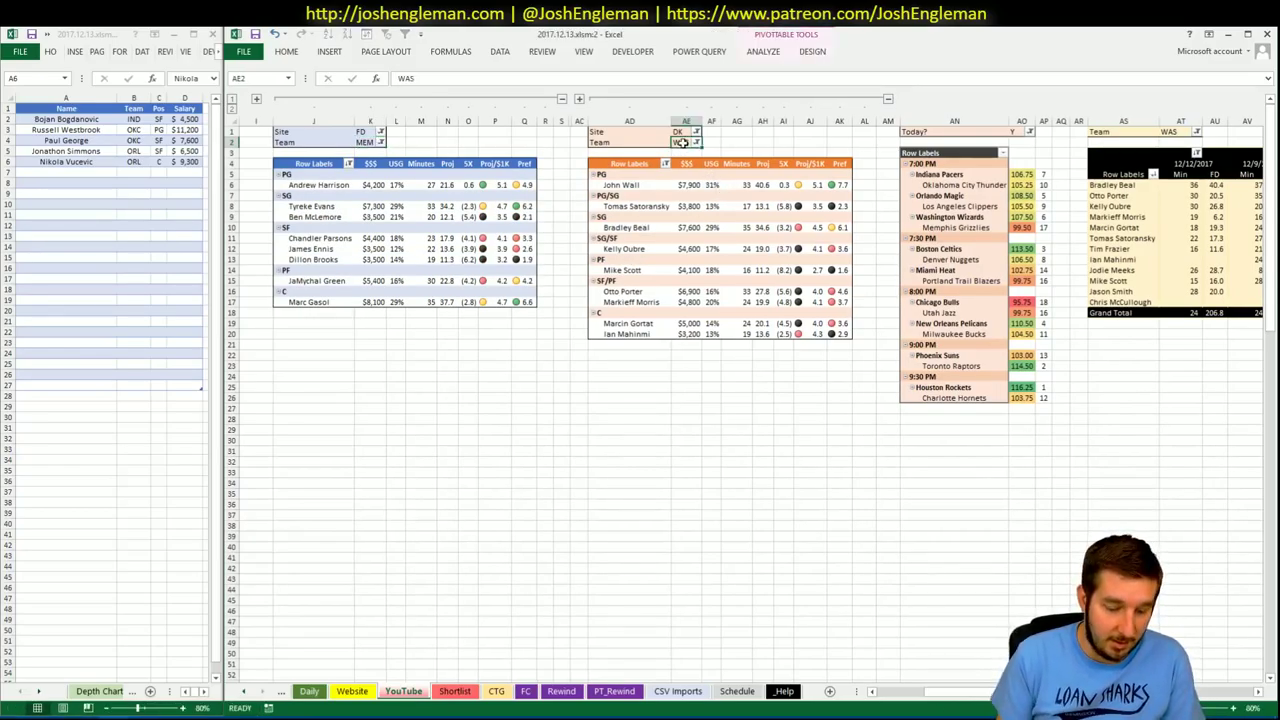
type("MEM")
key("Return")
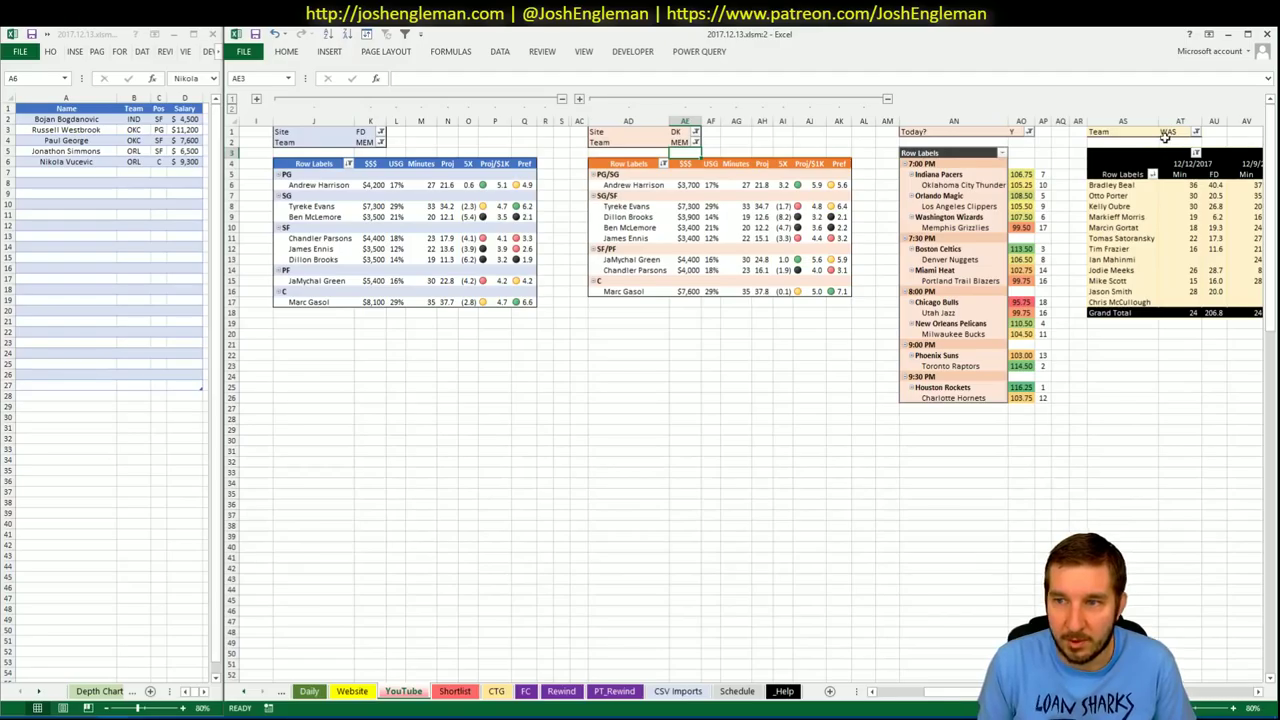
left_click(1166, 132)
type("MEM")
key("Return")
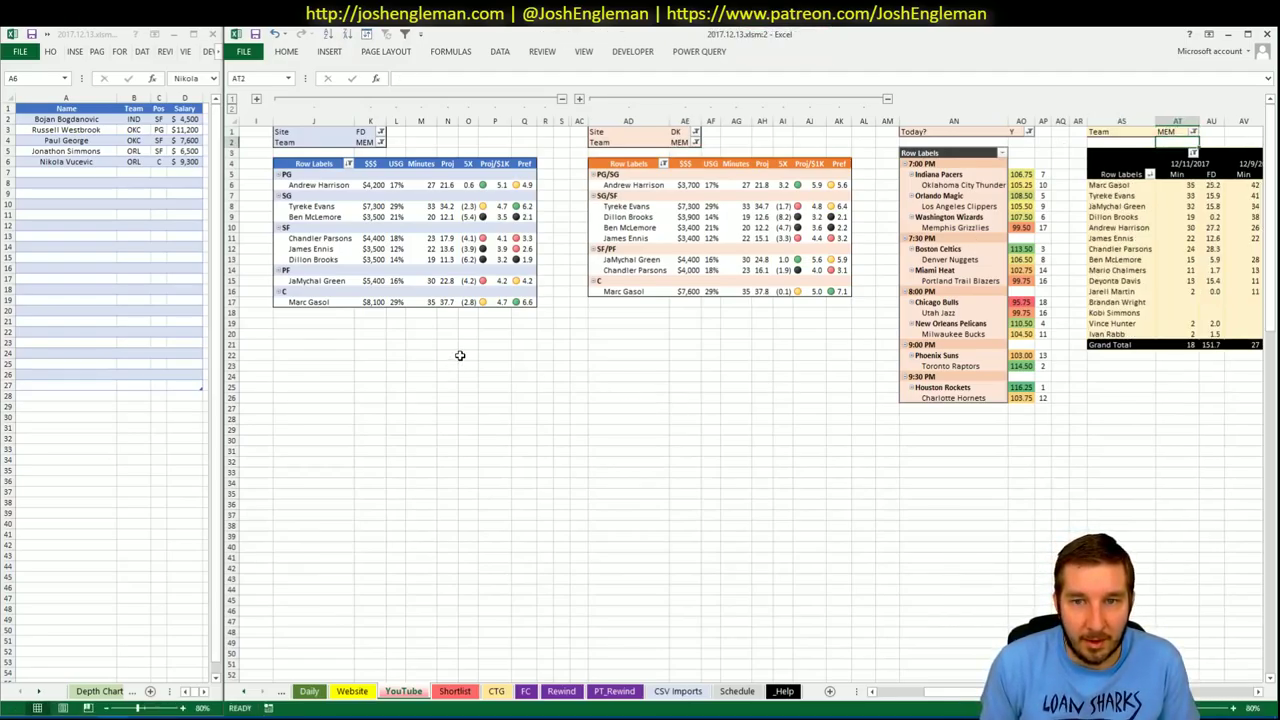
- Filter the FantasyCruncher FanDuel list in the browser to Memphis players at all positions, and review Marc Gasol's news and game log
left_click(598, 344)
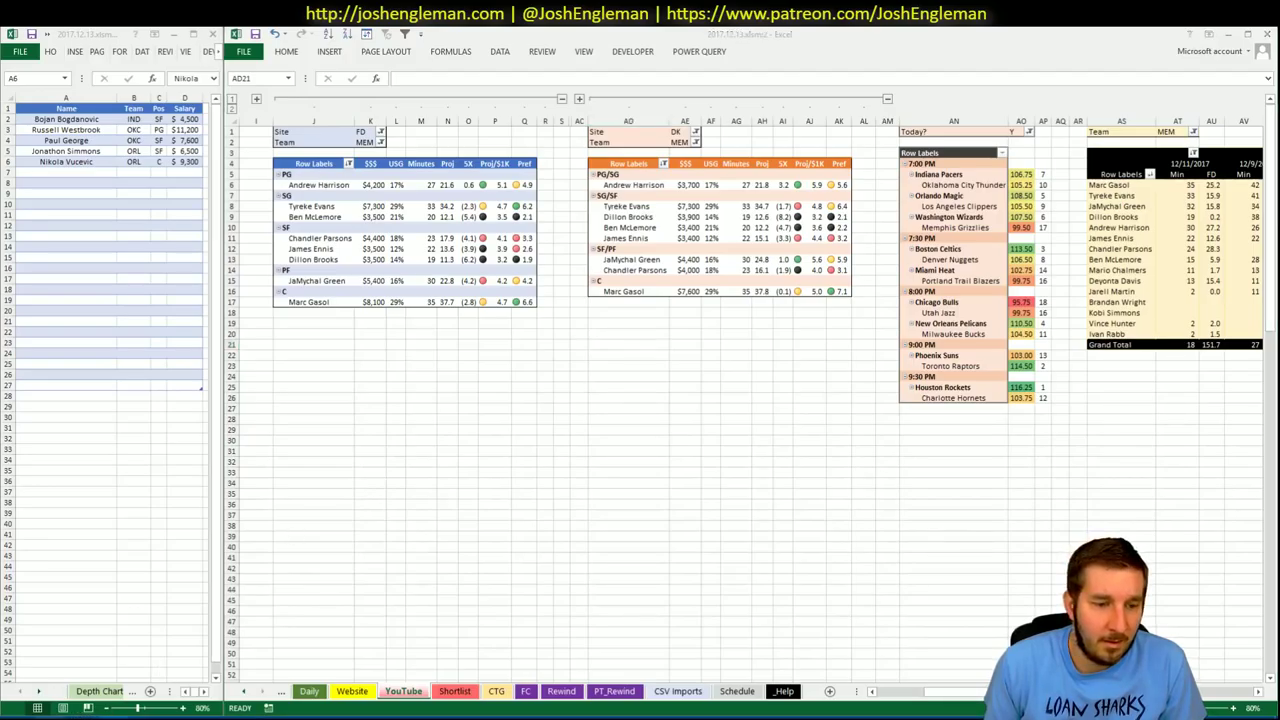
left_click(88, 716)
left_click(470, 46)
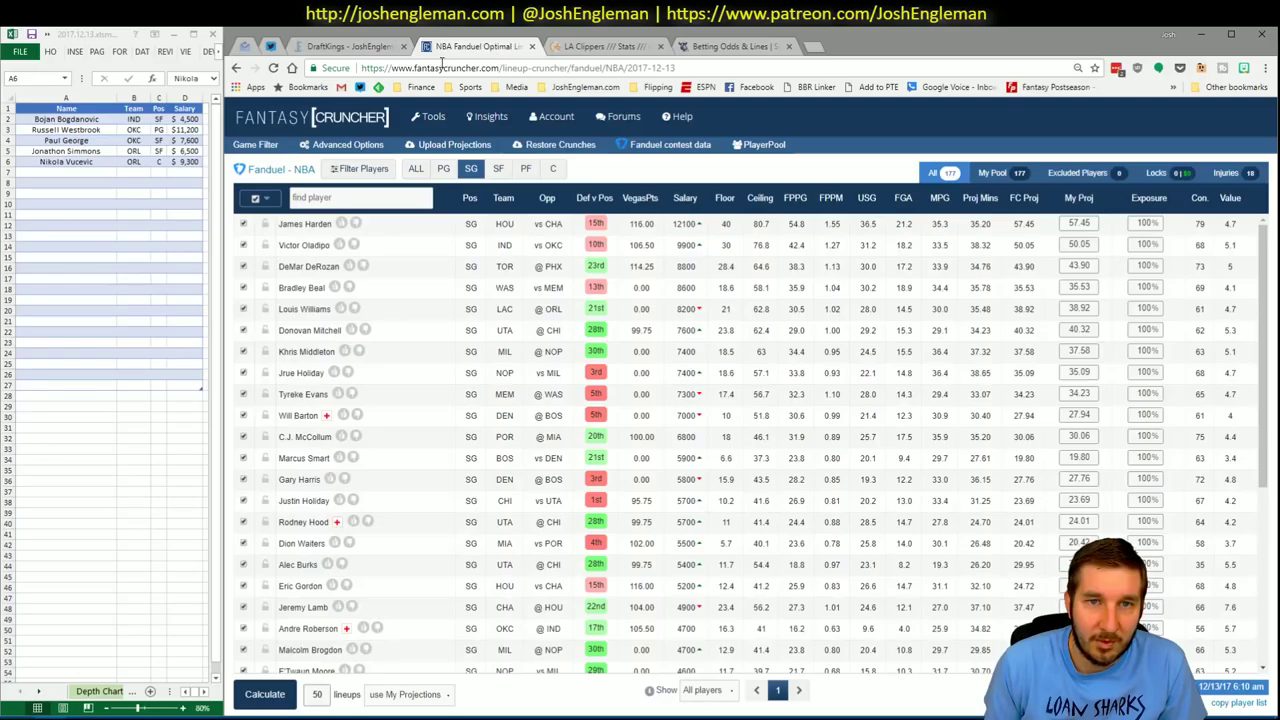
left_click(255, 144)
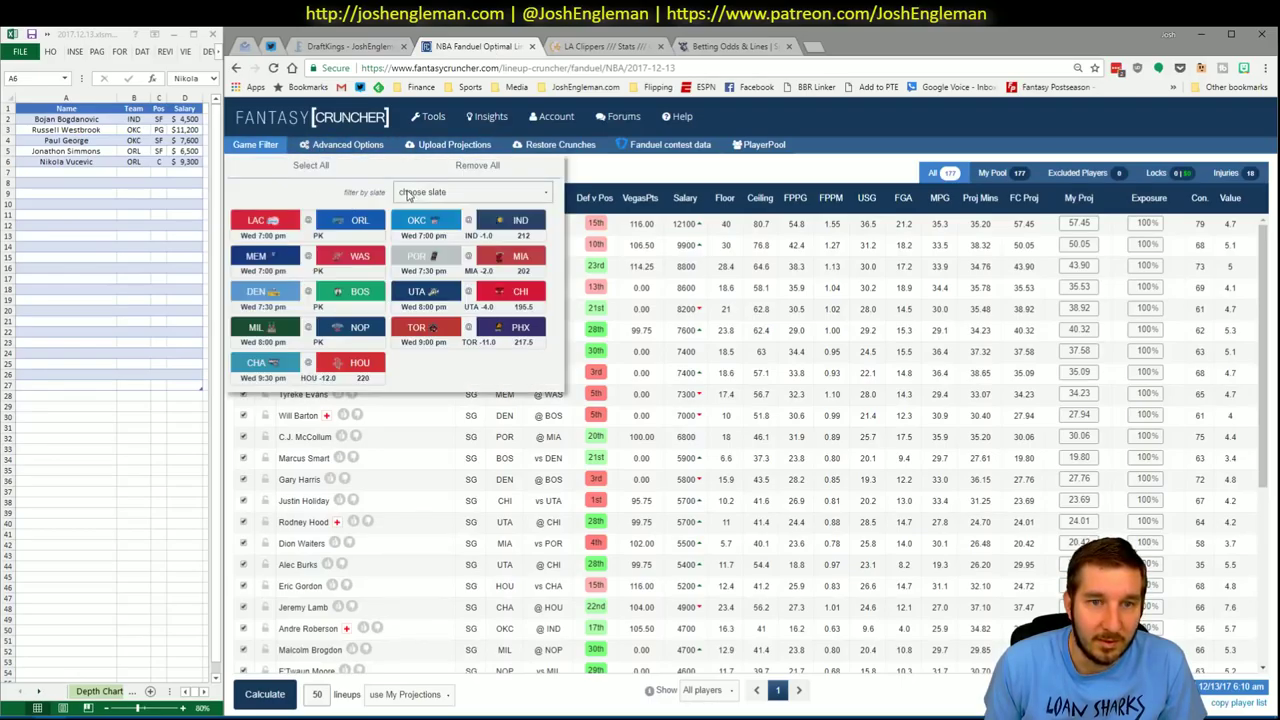
left_click(477, 165)
left_click(256, 256)
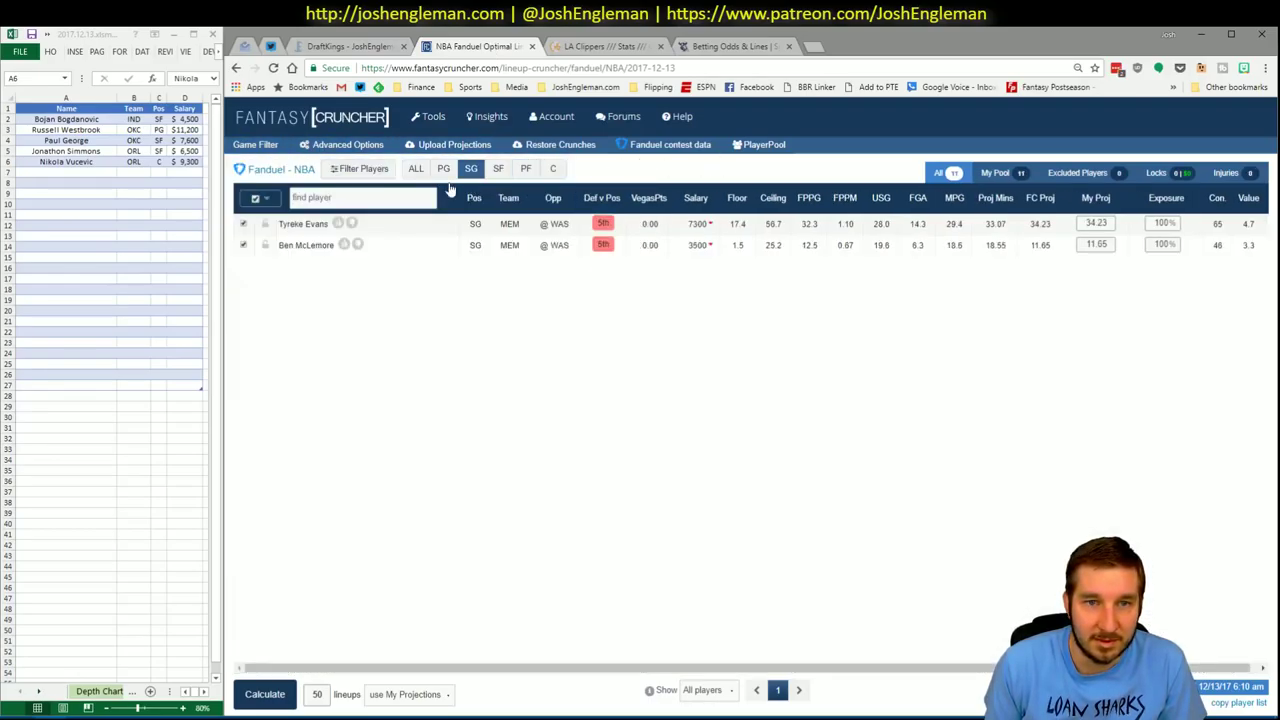
left_click(416, 168)
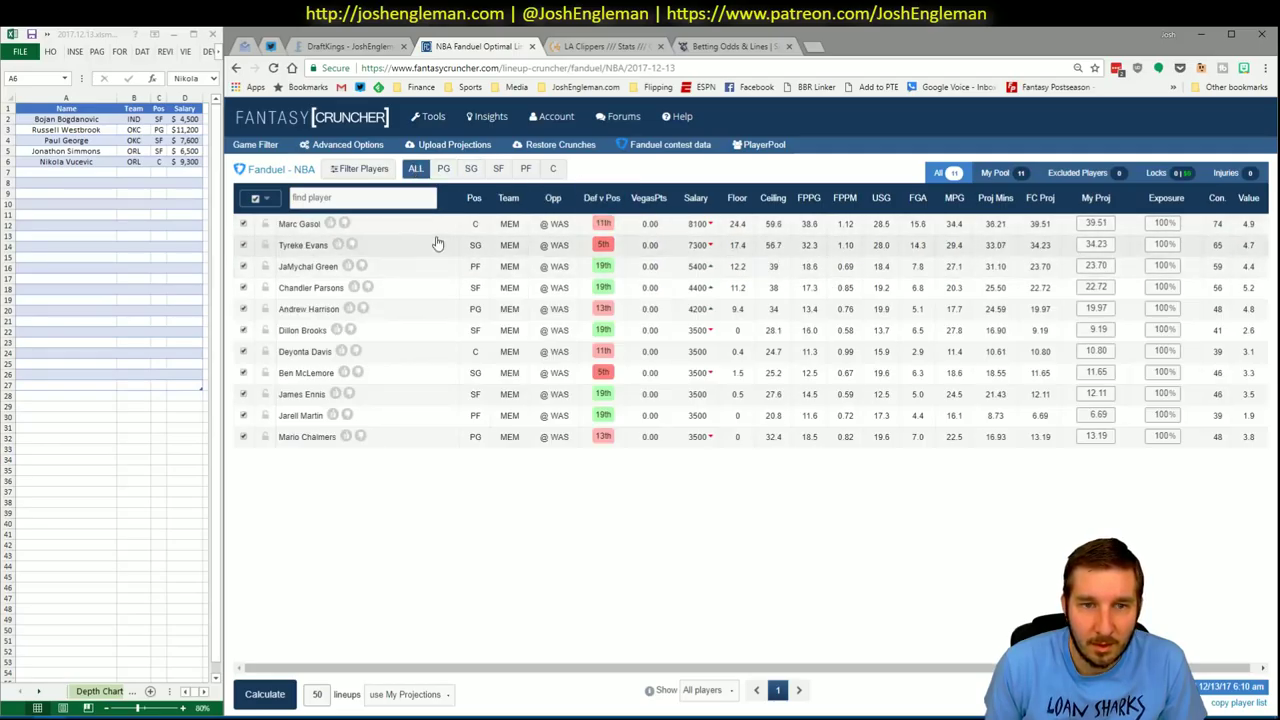
left_click(297, 226)
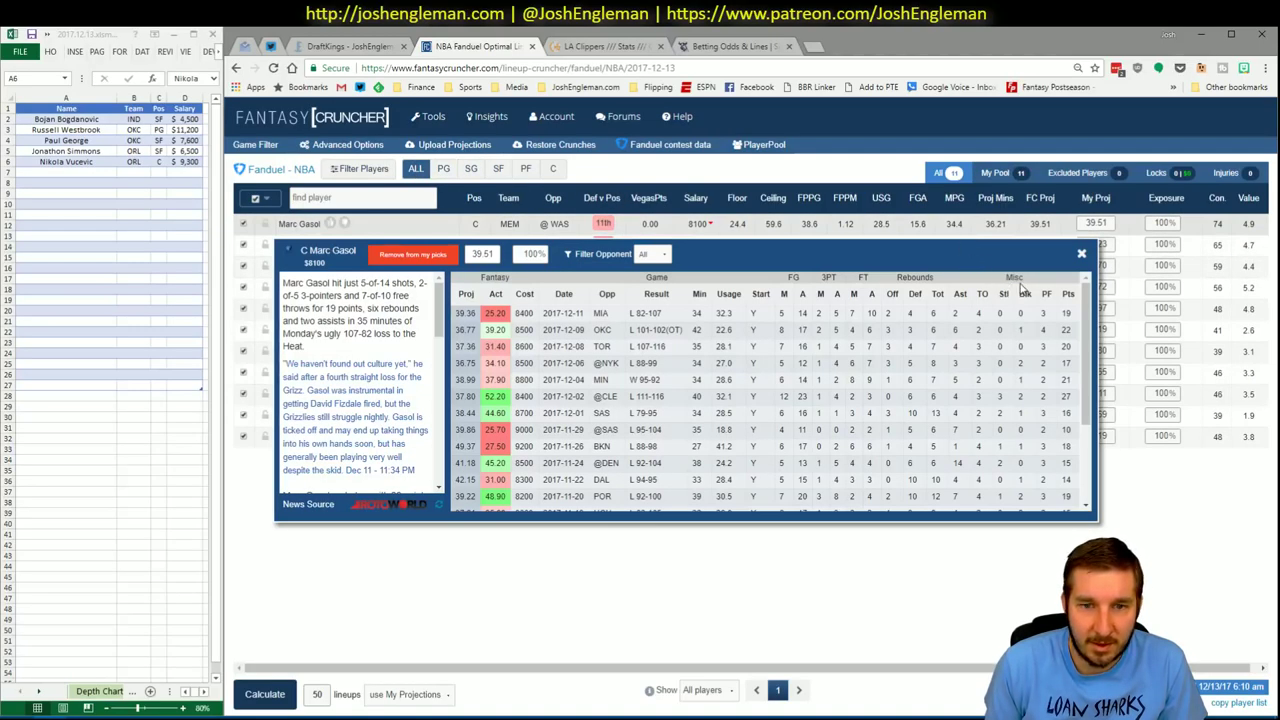
left_click(1097, 255)
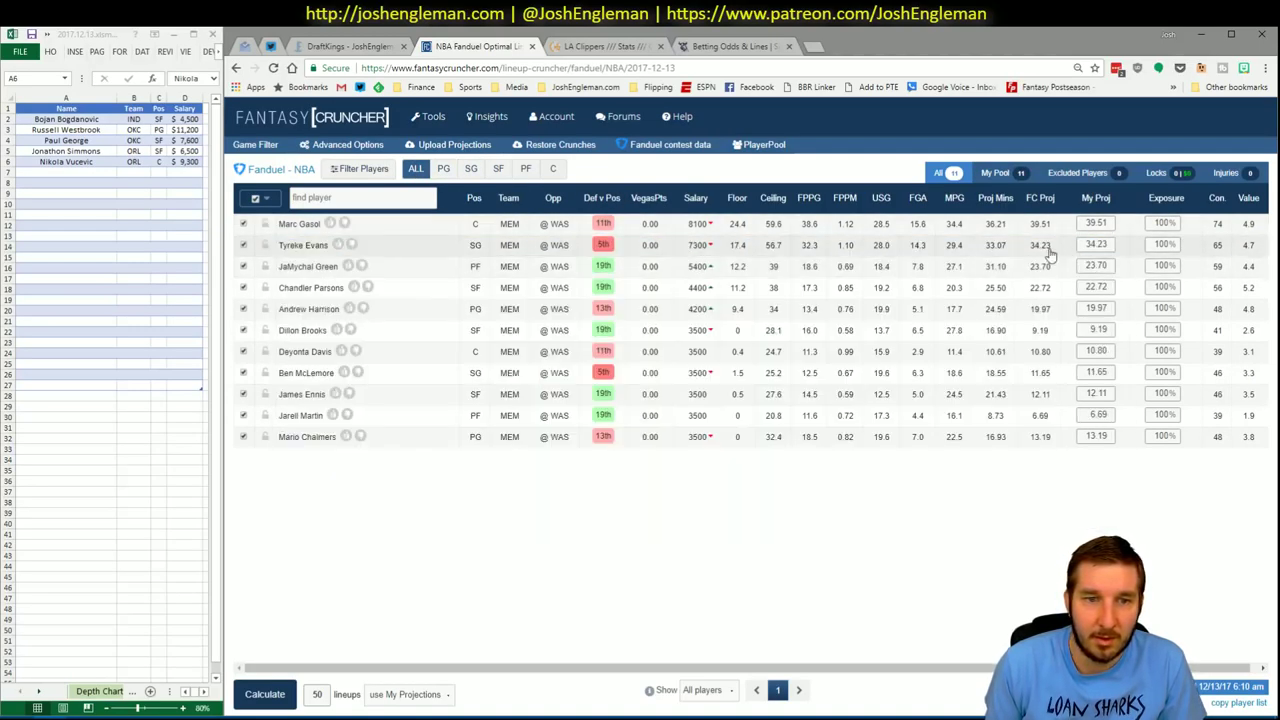
- Review Tyreke Evans's news and game log, and reset the game filter so the FanDuel list shows all teams
left_click(304, 246)
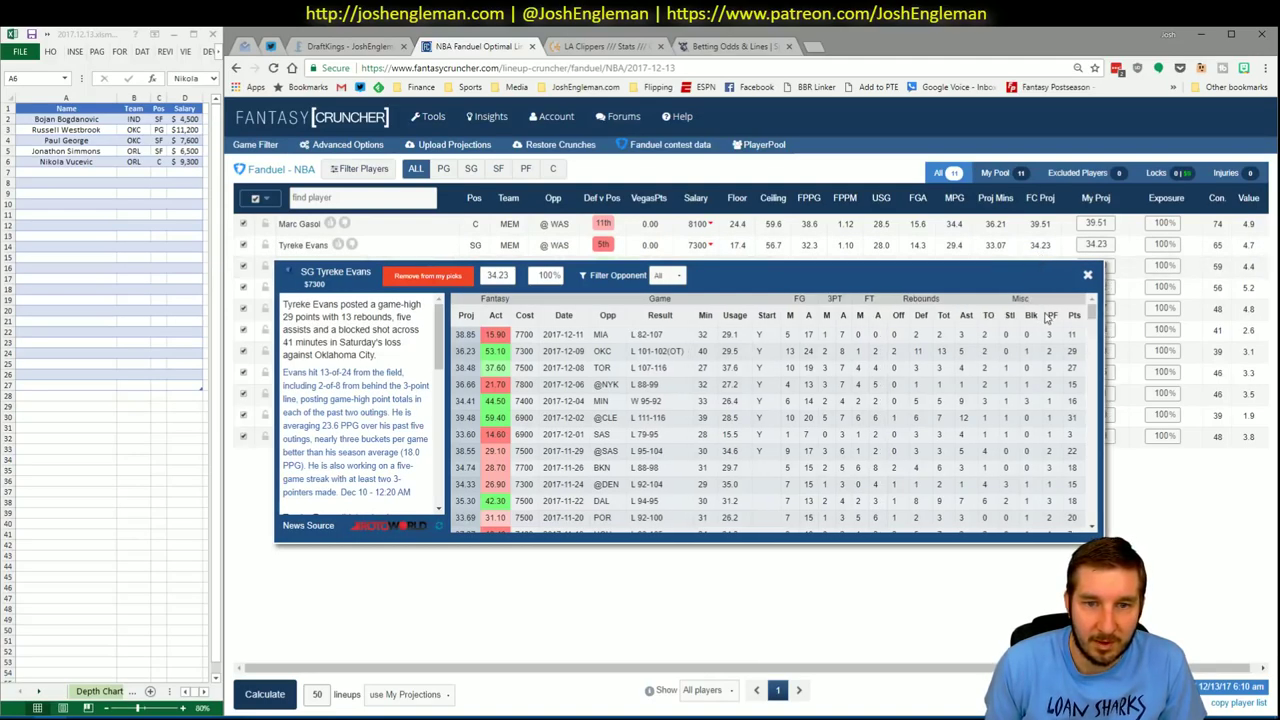
left_click(1090, 275)
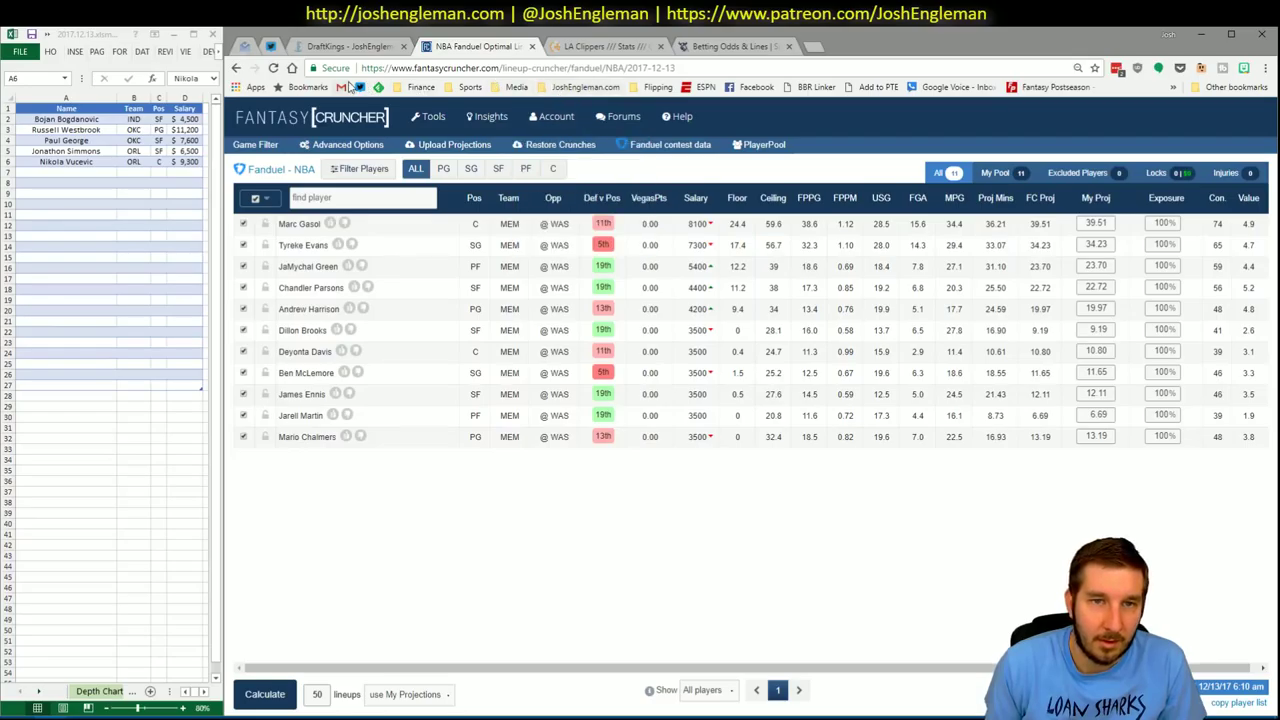
left_click(268, 148)
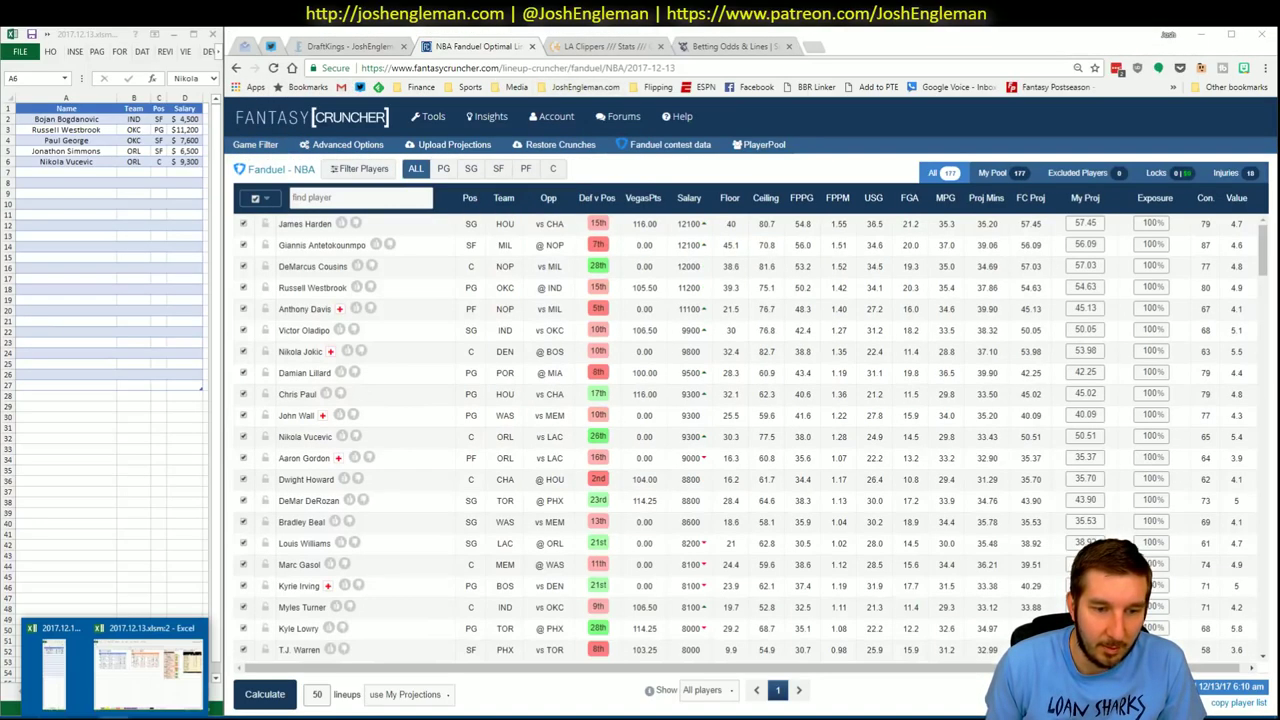
- Open the Memphis Grizzlies player stats on Cleaning the Glass at the Shooting: Frequency table
left_click(585, 45)
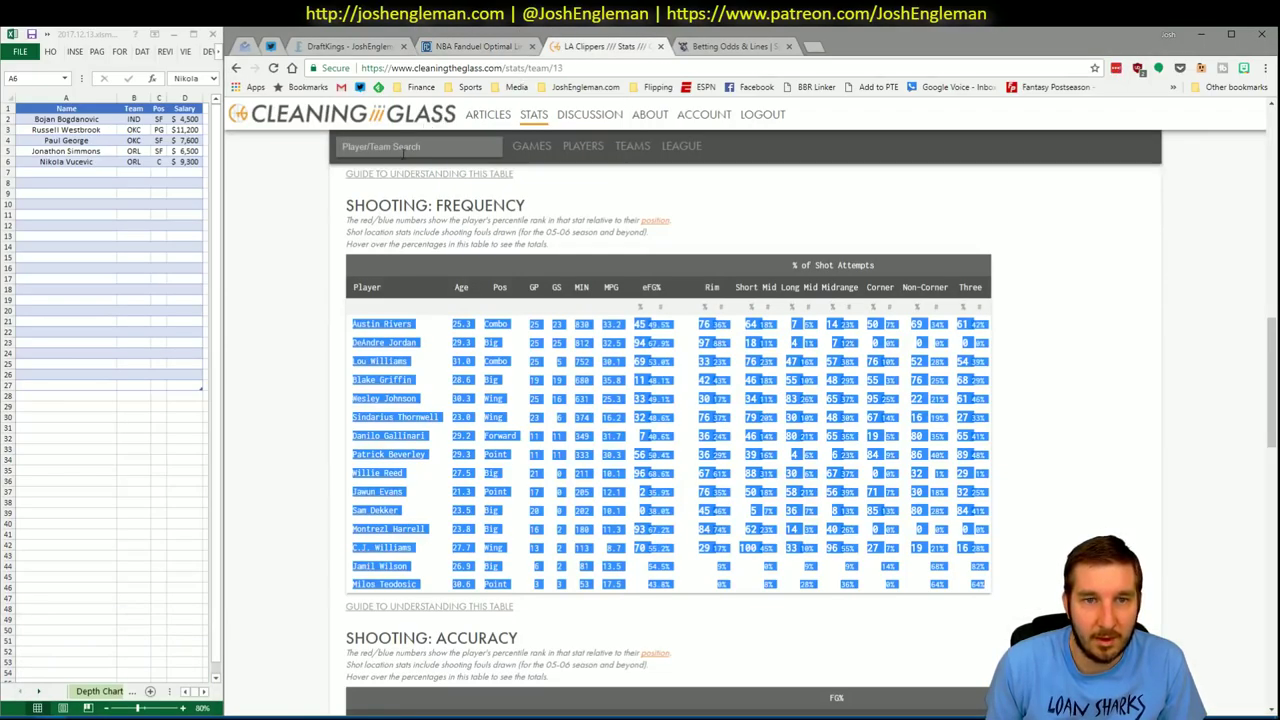
left_click(400, 148)
type("griz")
key("Down")
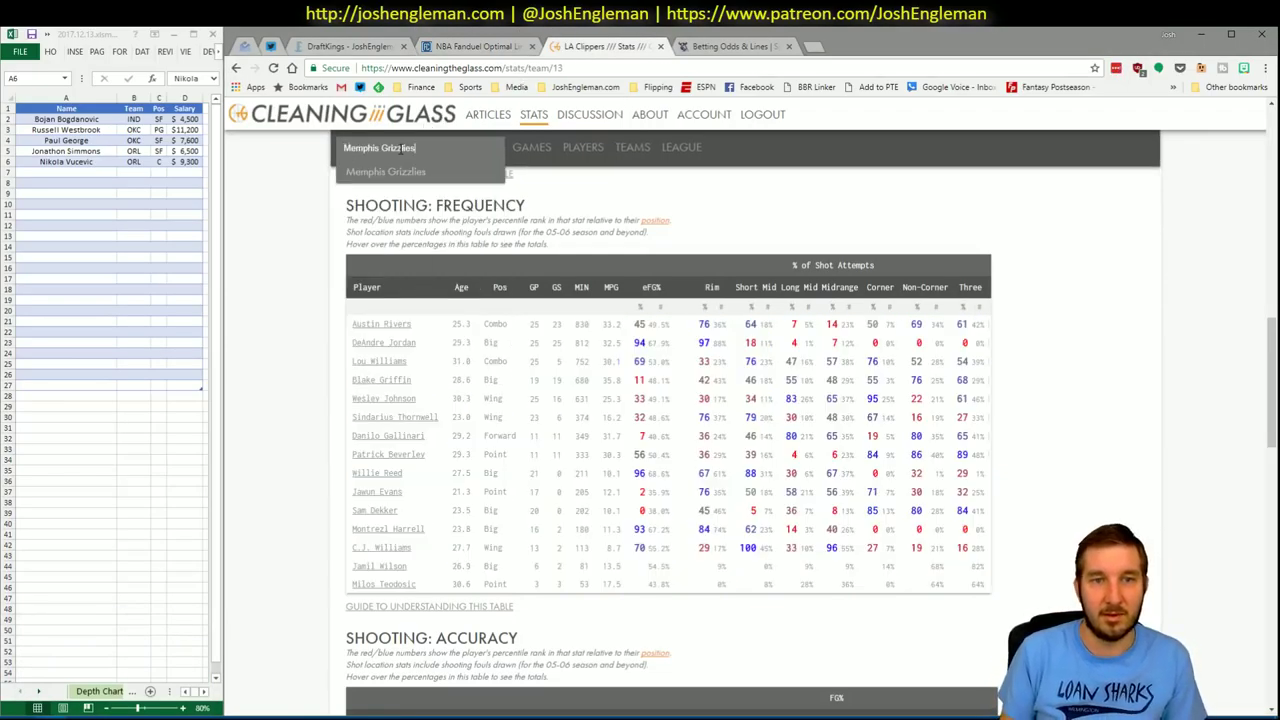
key("Return")
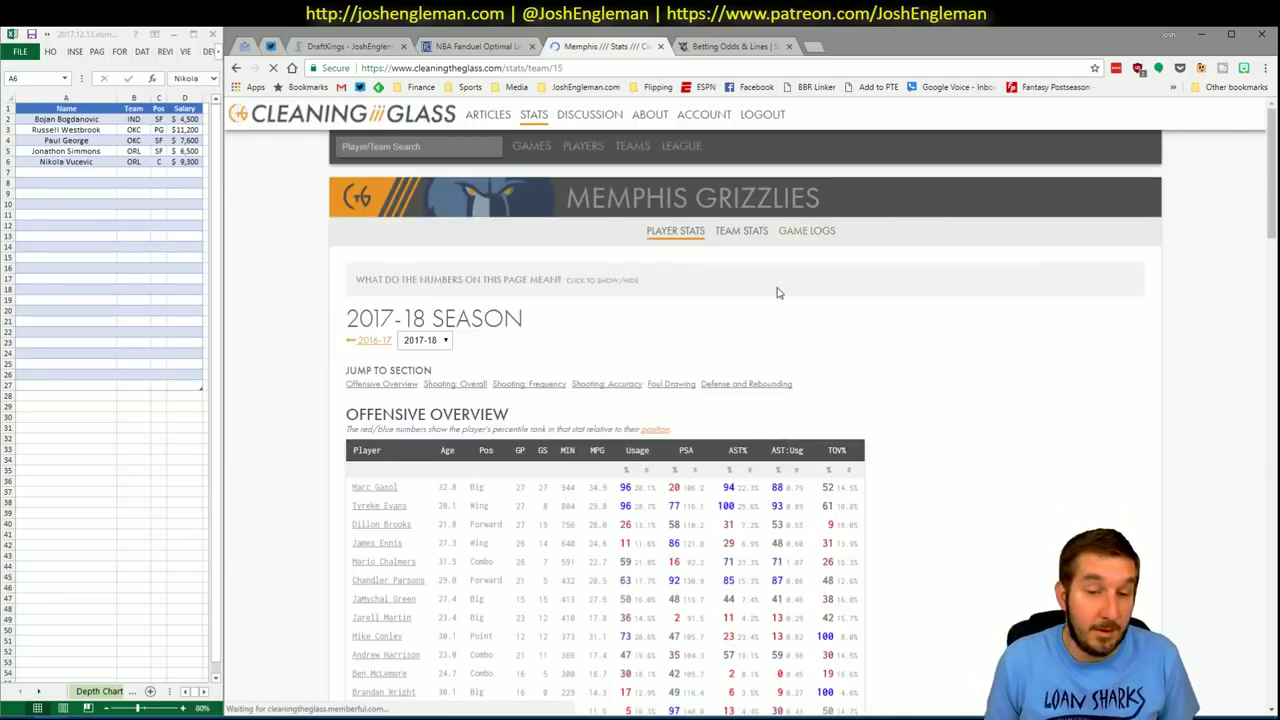
left_click(528, 384)
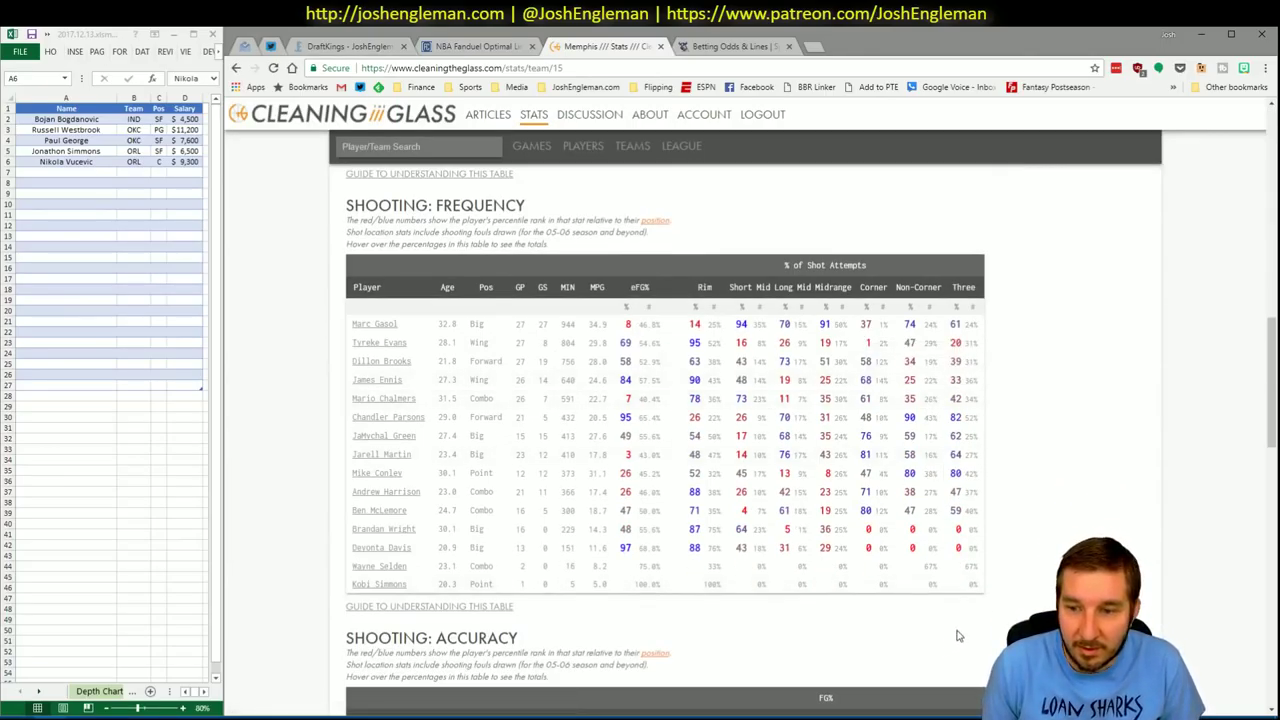
- Try to load the Memphis Shooting: Frequency table from Cleaning the Glass into the workbook's CTG sheet
left_click_drag(963, 583, 352, 337)
key("ctrl+c")
key("alt+Tab")
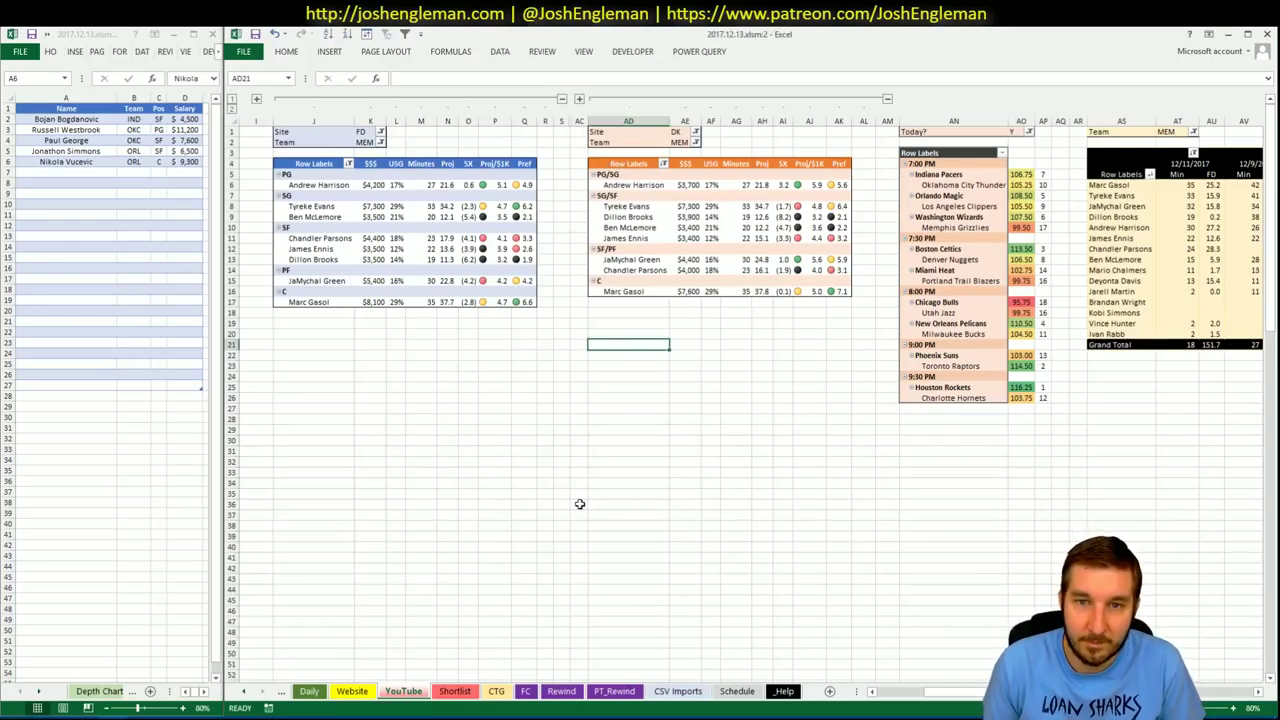
key("ctrl+Page_Down")
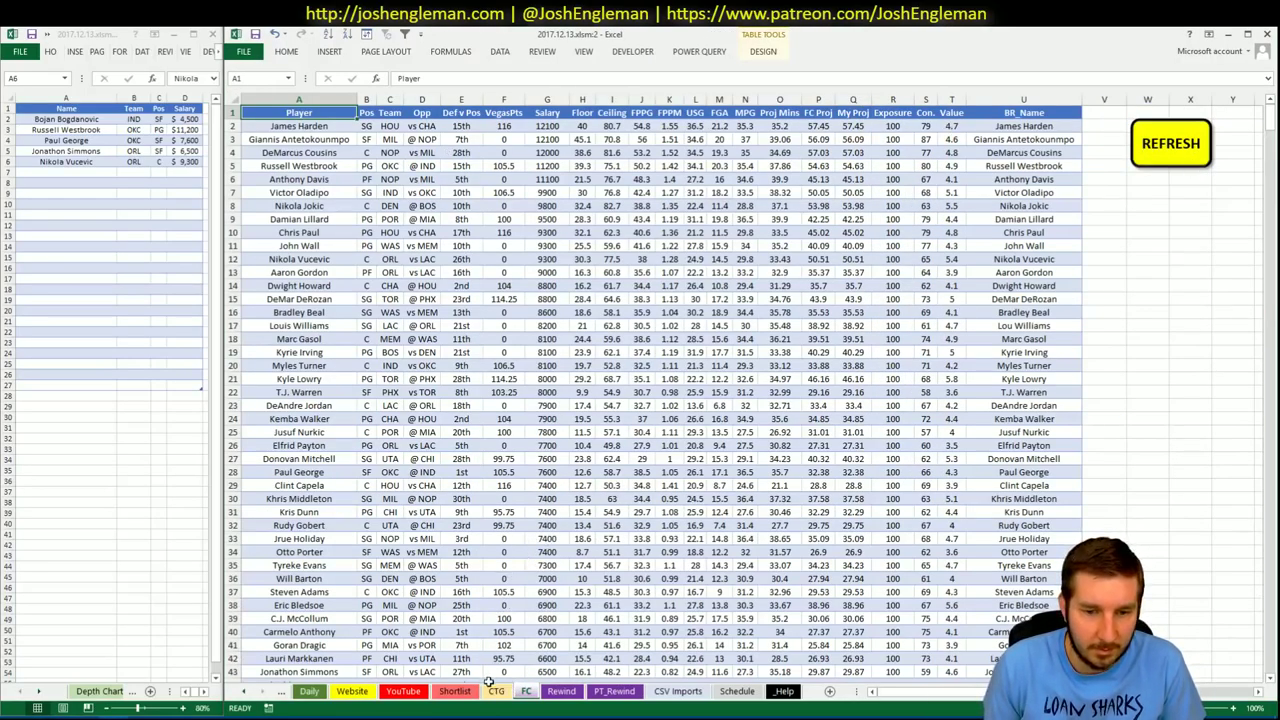
left_click(492, 689)
left_click(328, 141)
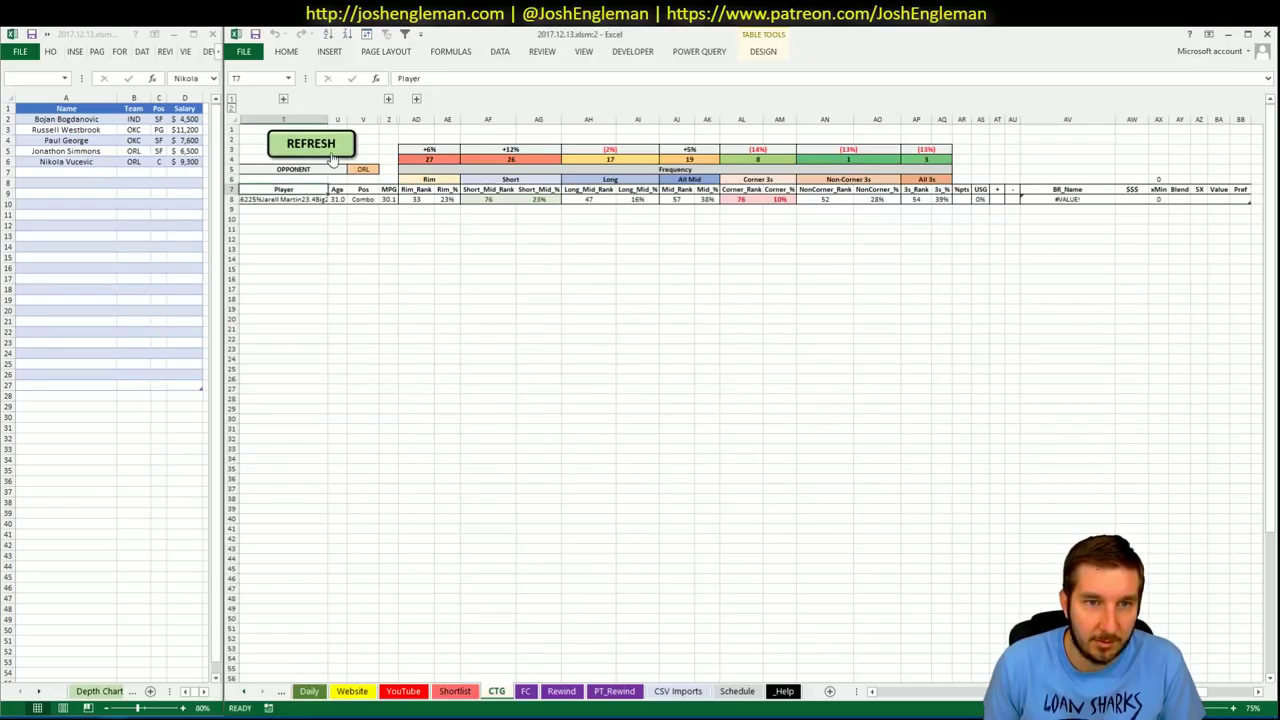
left_click(329, 153)
left_click(620, 325)
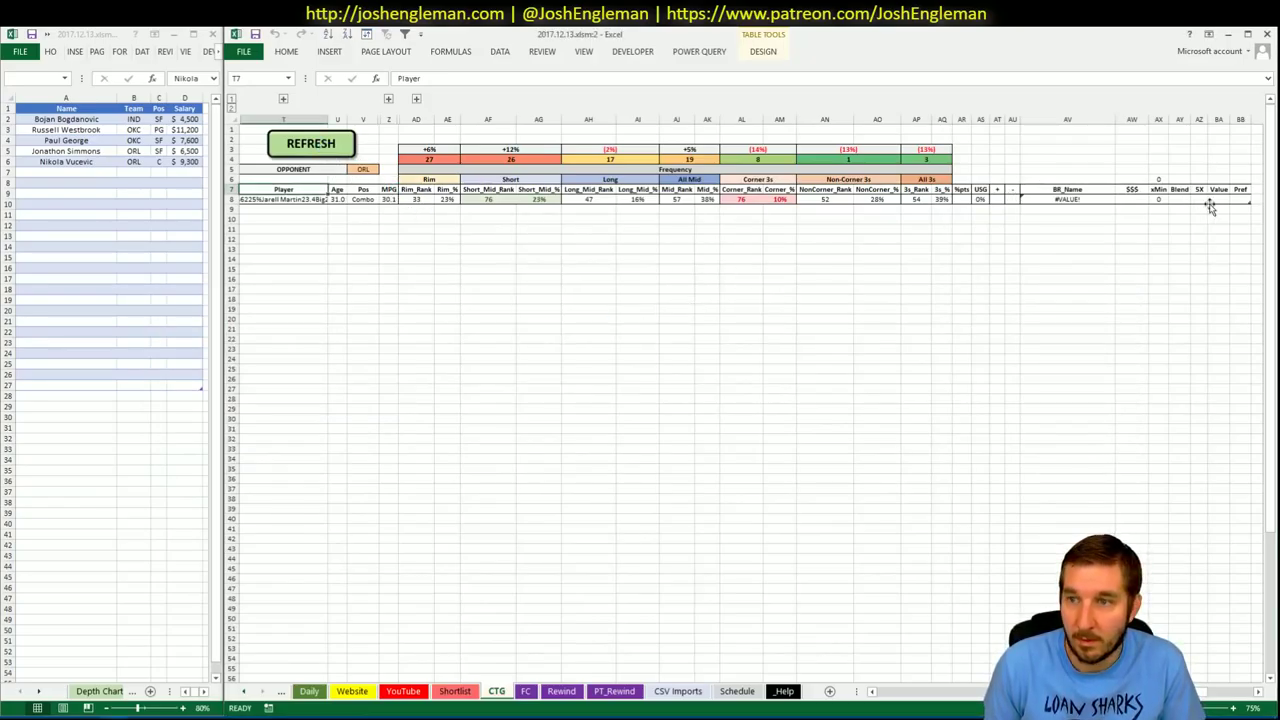
- Copy the complete Memphis Shooting: Frequency player table again, refresh the CTG sheet with it and set the opponent to WAS
left_click(1240, 199)
key("Tab")
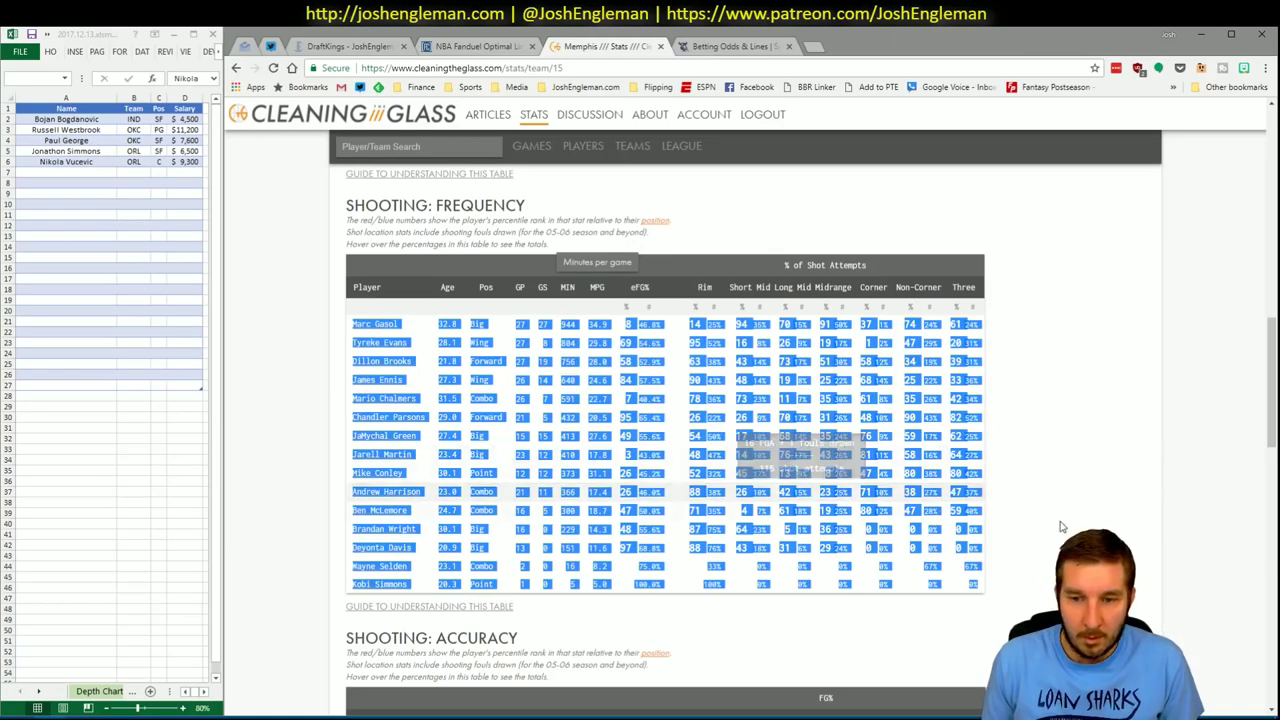
left_click_drag(793, 517, 352, 318)
key("alt+Tab")
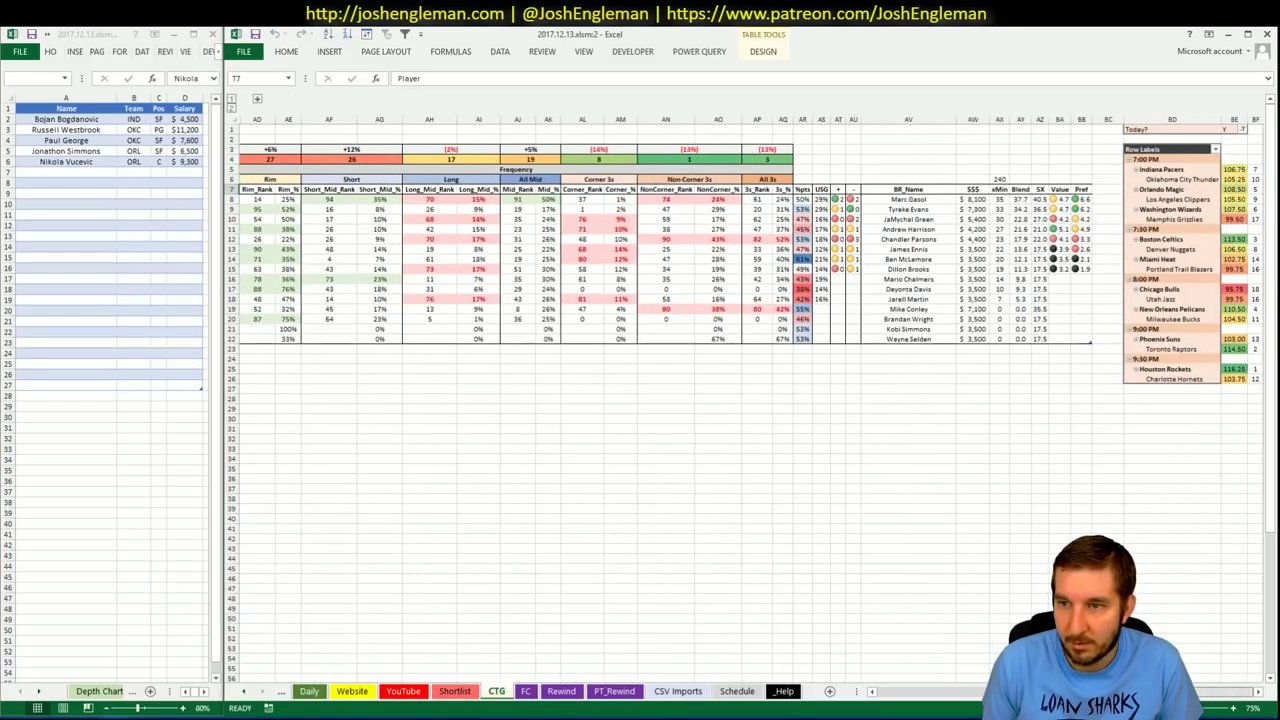
left_click(447, 448)
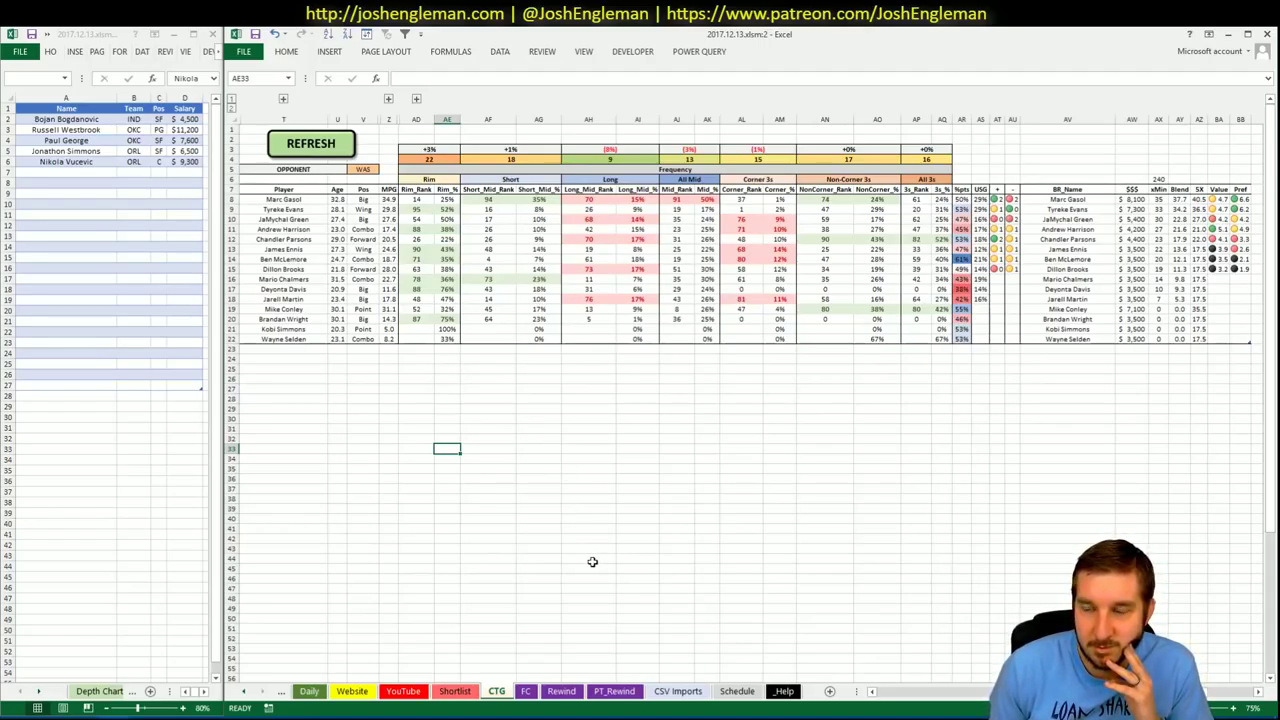
- Set the player filter on the CSV Imports sheet to Tyreke Evans and examine the chart of minutes and wPPM by game
left_click(678, 691)
scroll(540, 120, "left", 8)
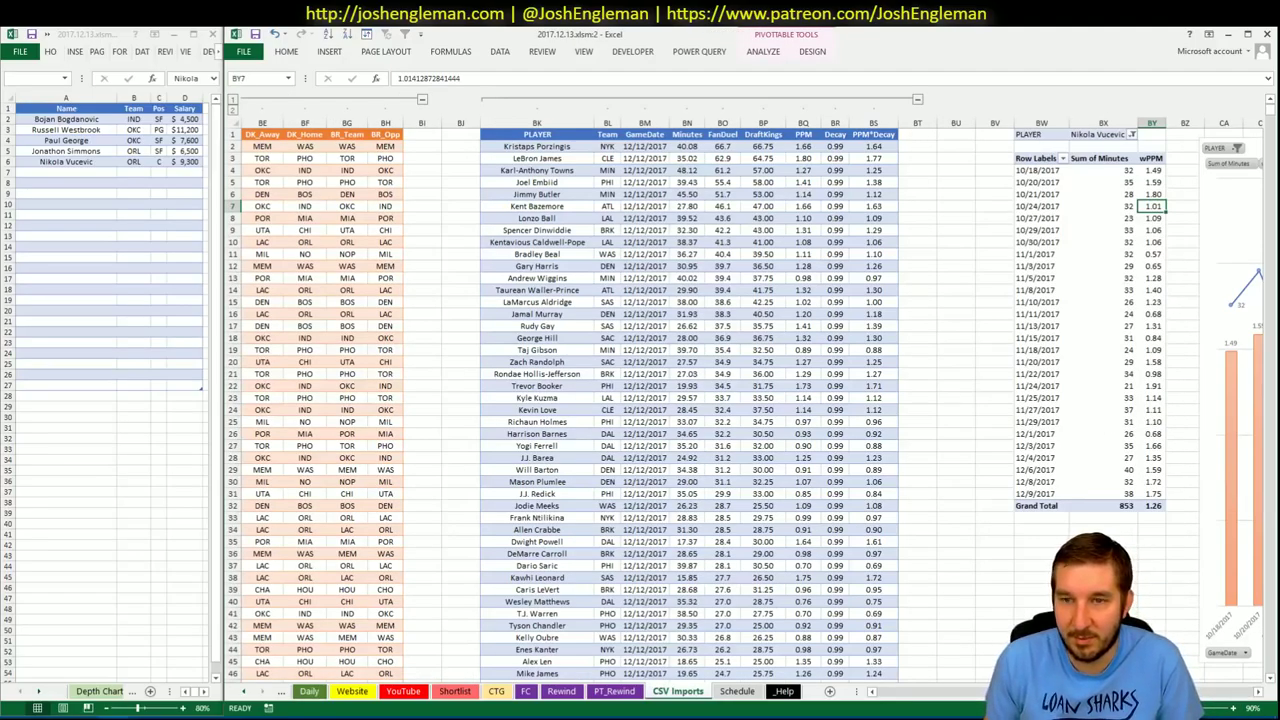
left_click(1083, 123)
left_click(1085, 134)
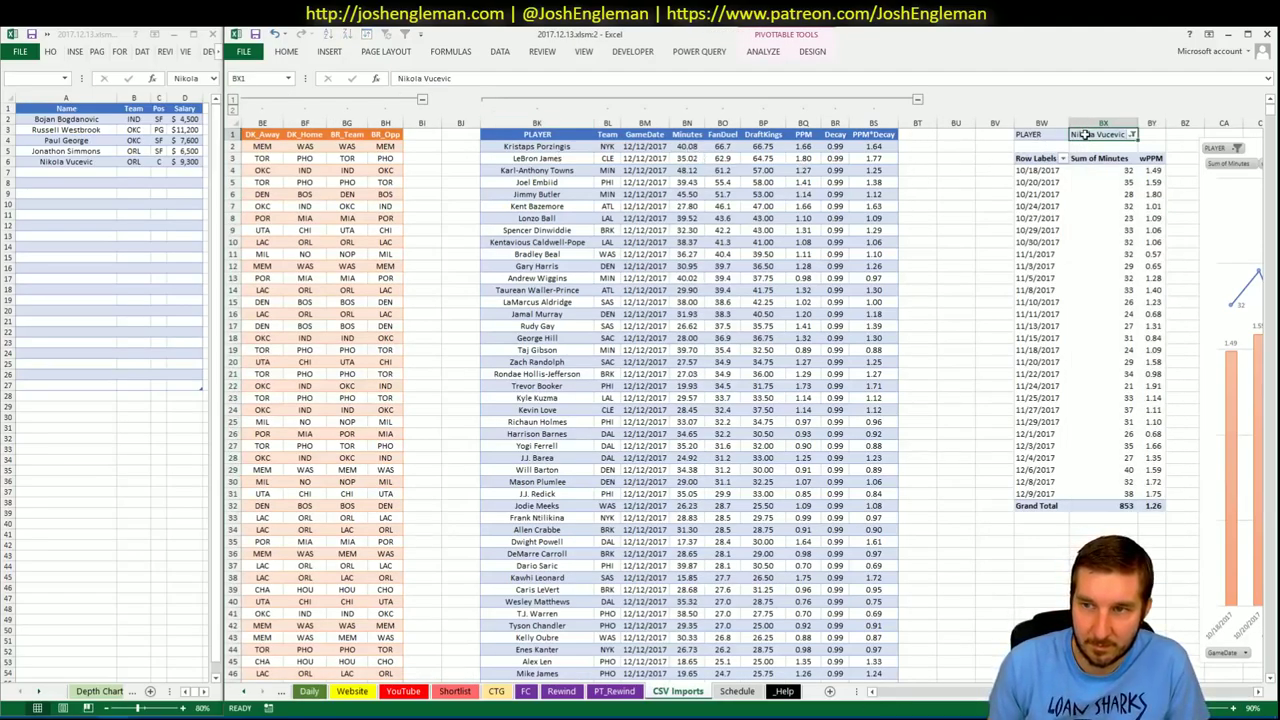
type("Tyreke Evans")
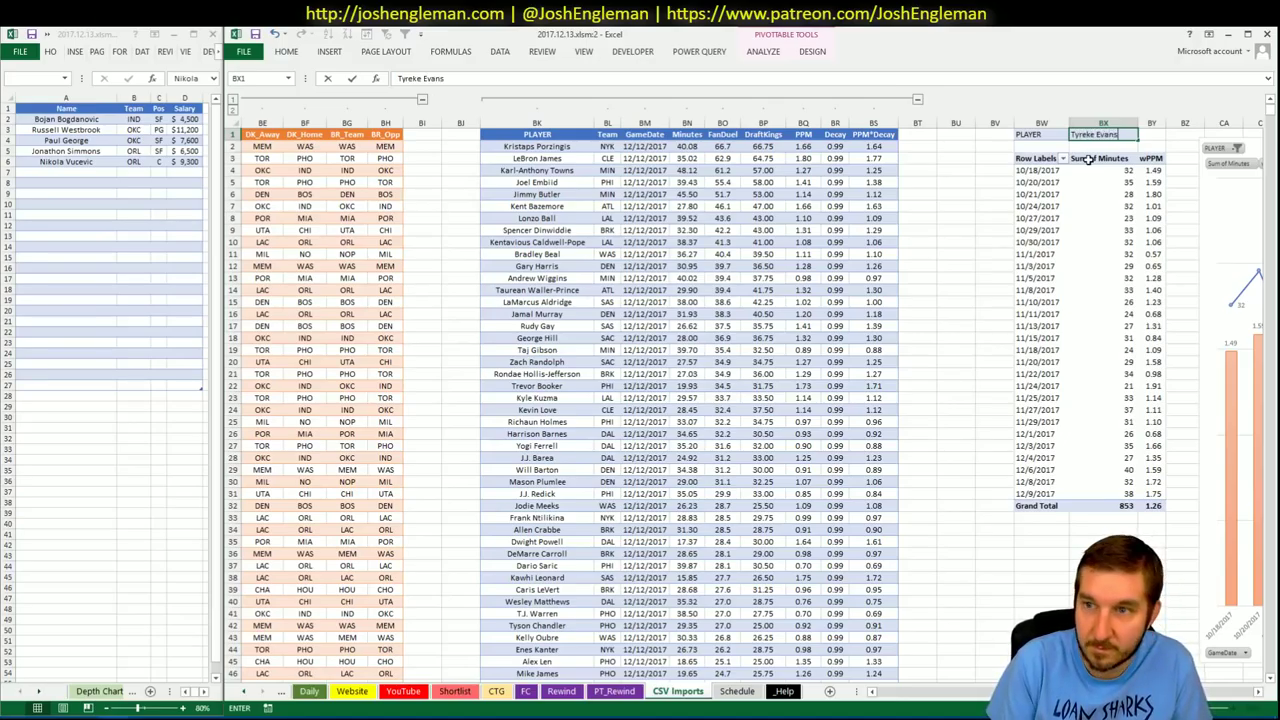
key("Return")
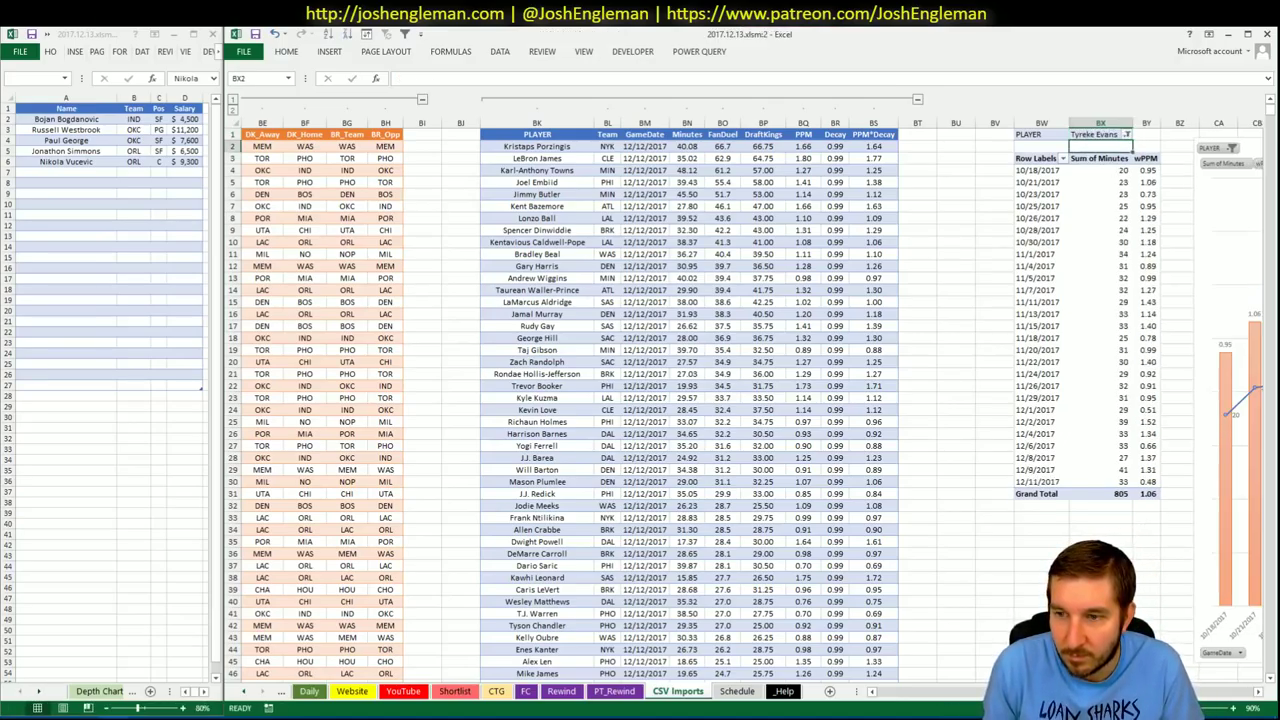
scroll(1225, 703, "right", 8)
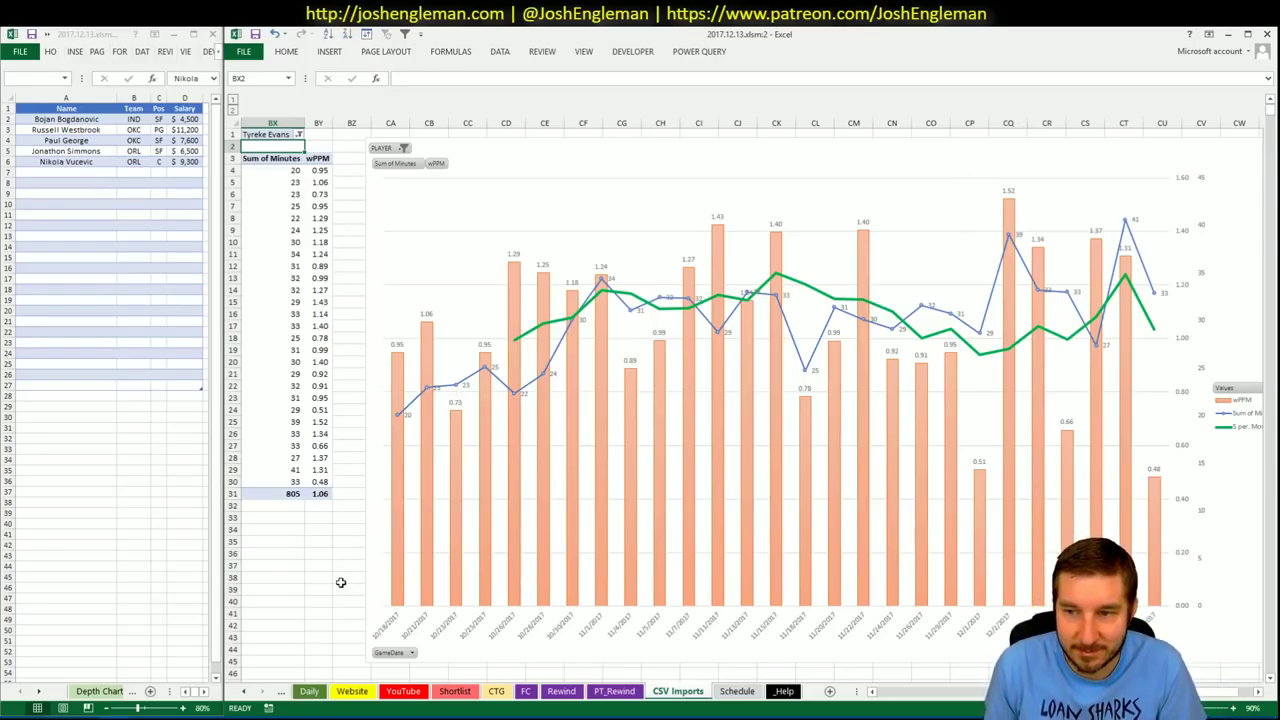
- Set the team filters of the FanDuel projections, DraftKings projections and game log on the YouTube sheet to BOS
left_click(414, 692)
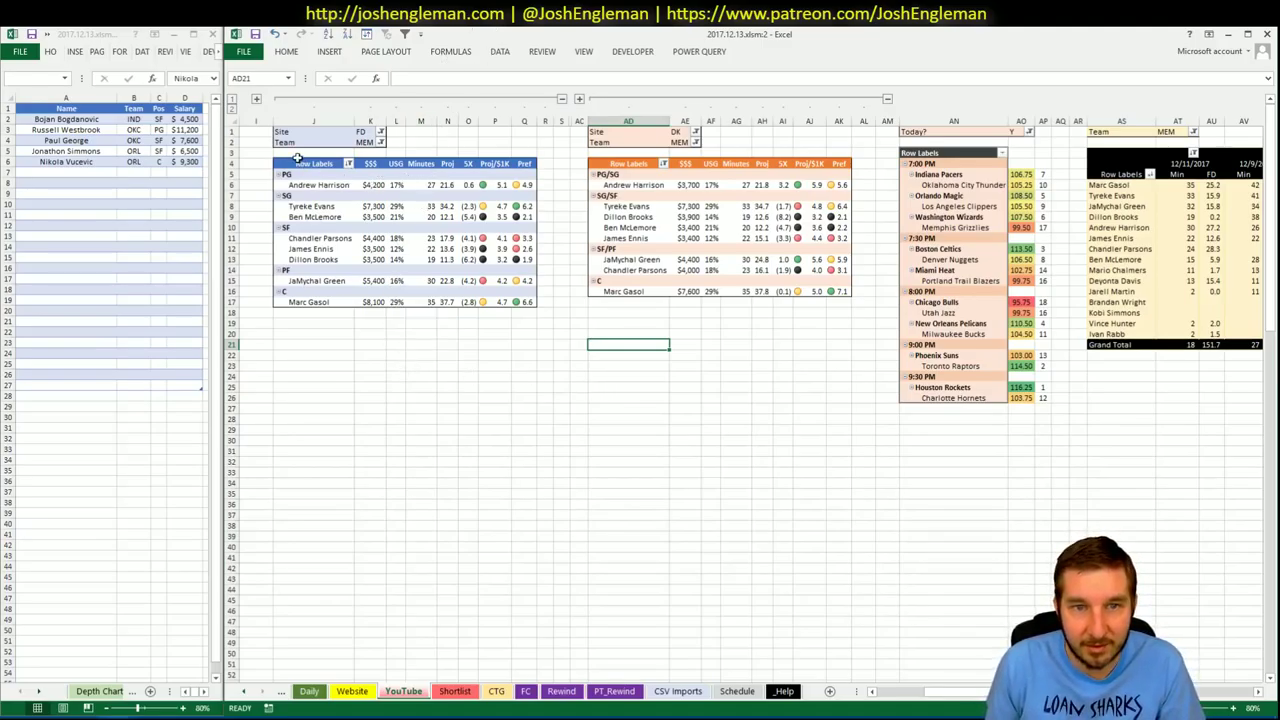
left_click(365, 143)
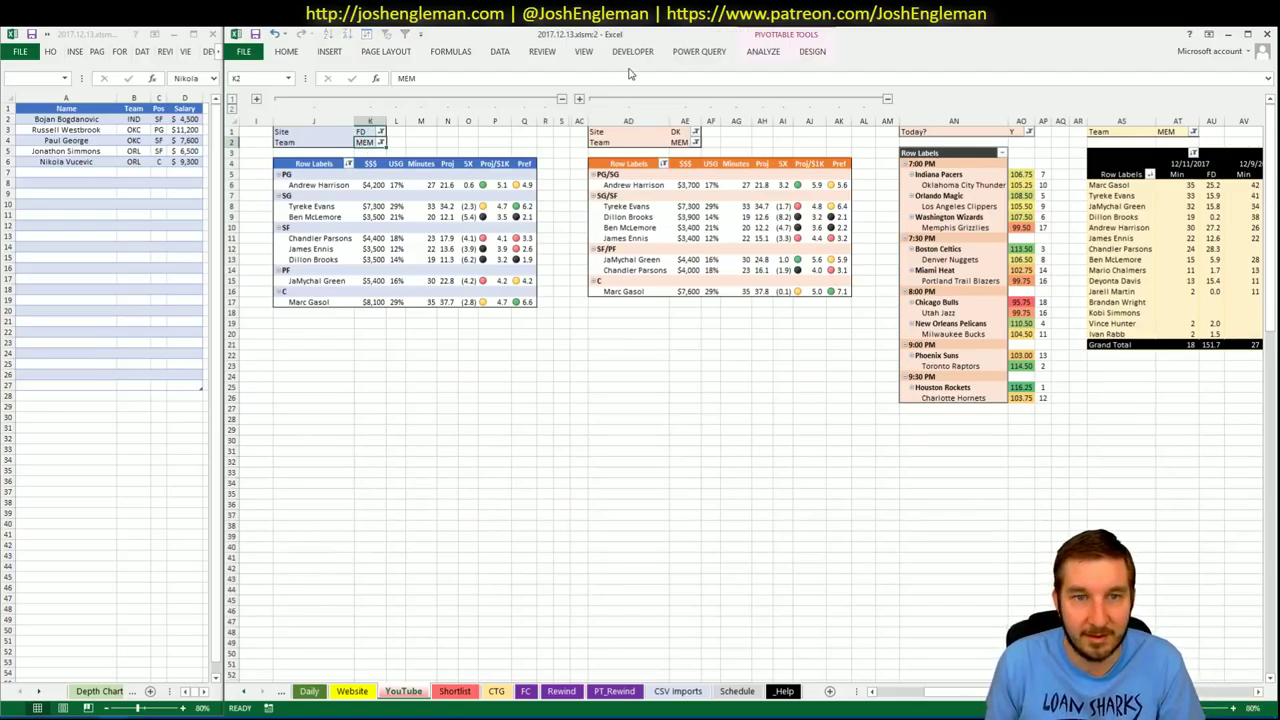
type("BOS")
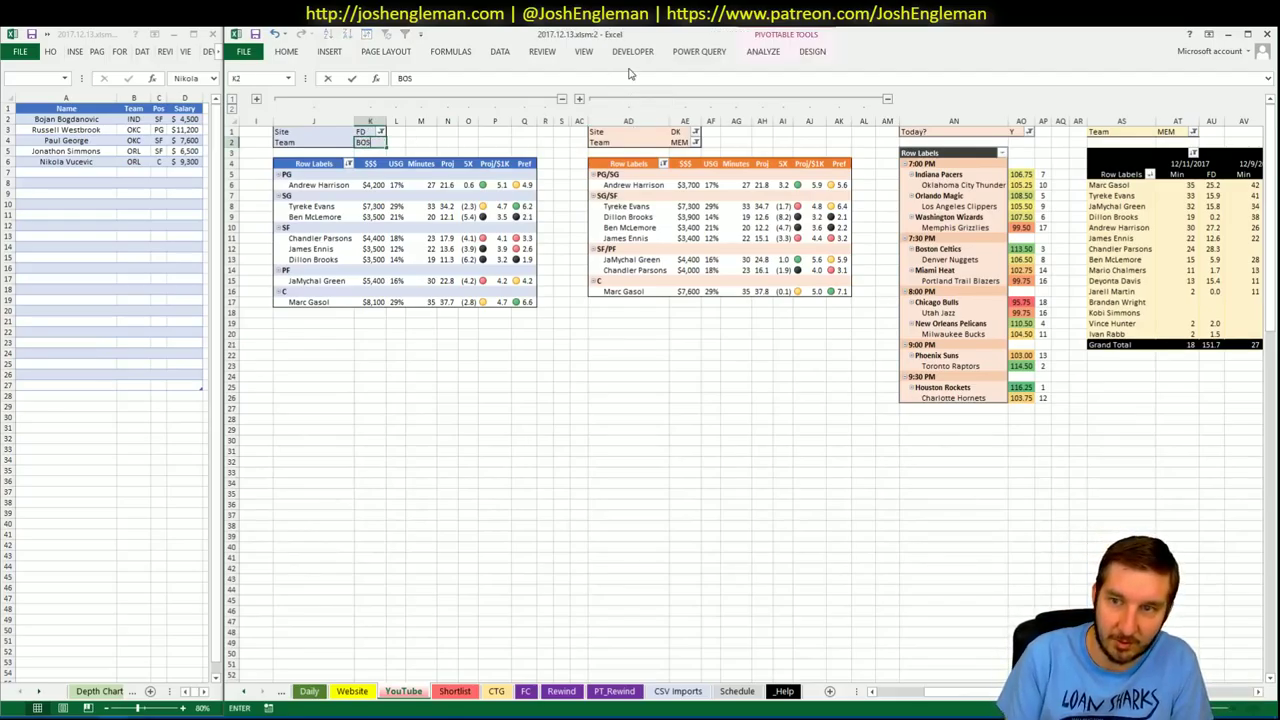
key("Tab")
left_click(651, 144)
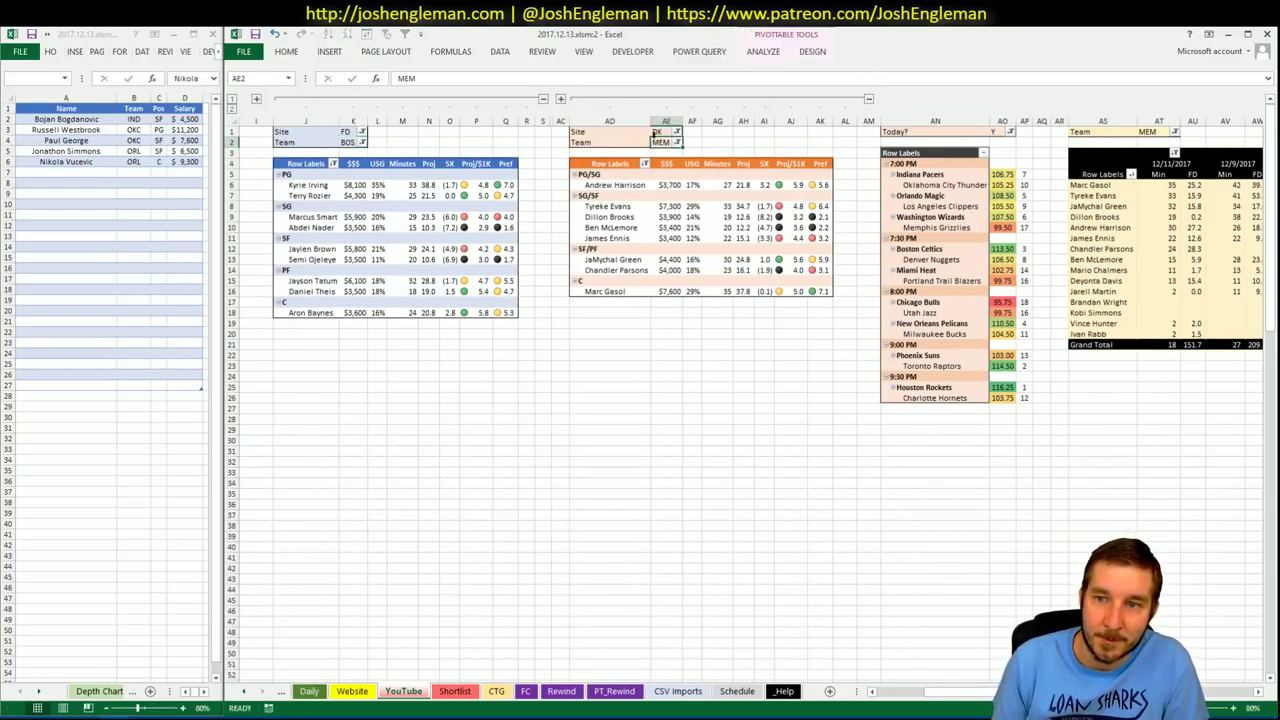
type("BOS")
key("Tab")
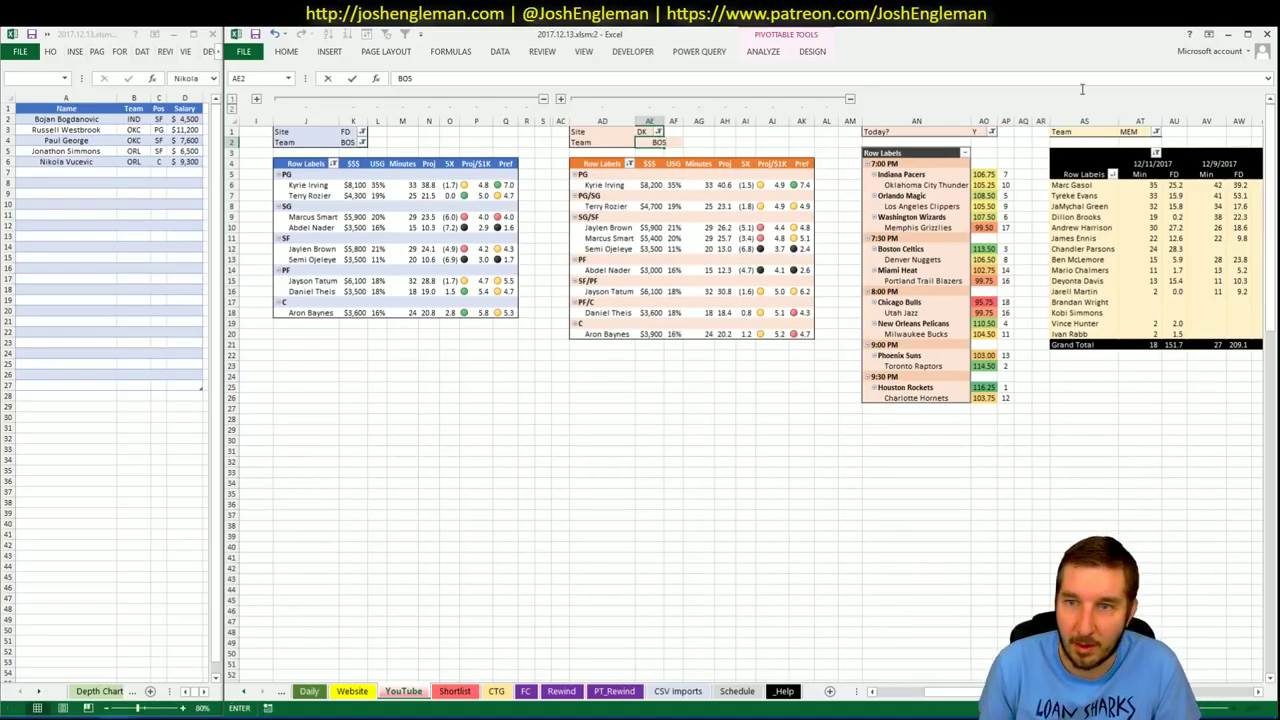
left_click(1138, 131)
type("BOS")
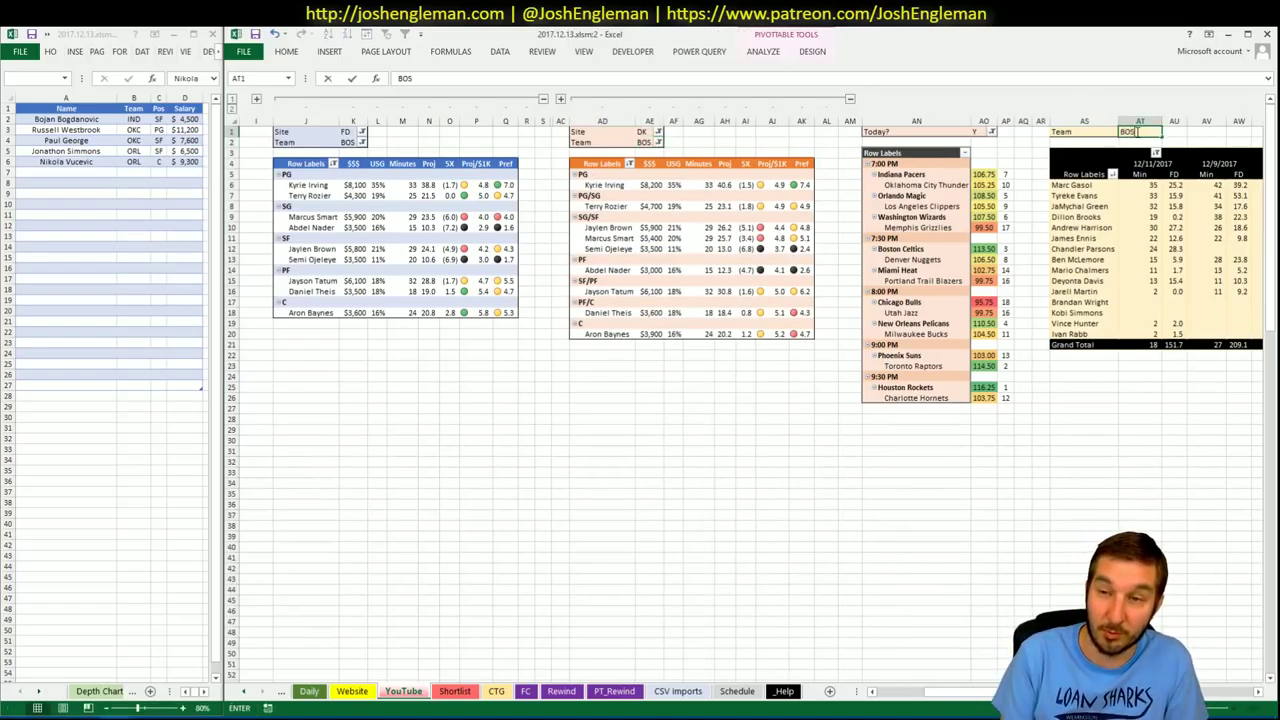
key("Return")
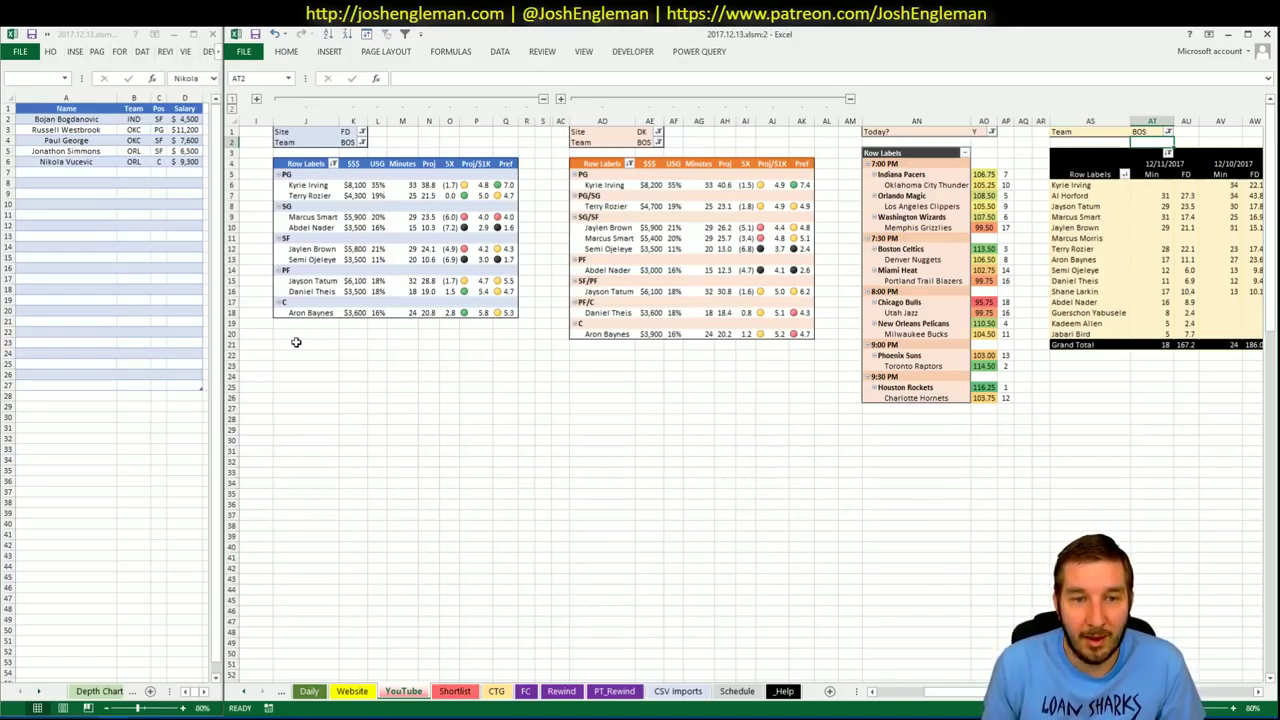
left_click(378, 324)
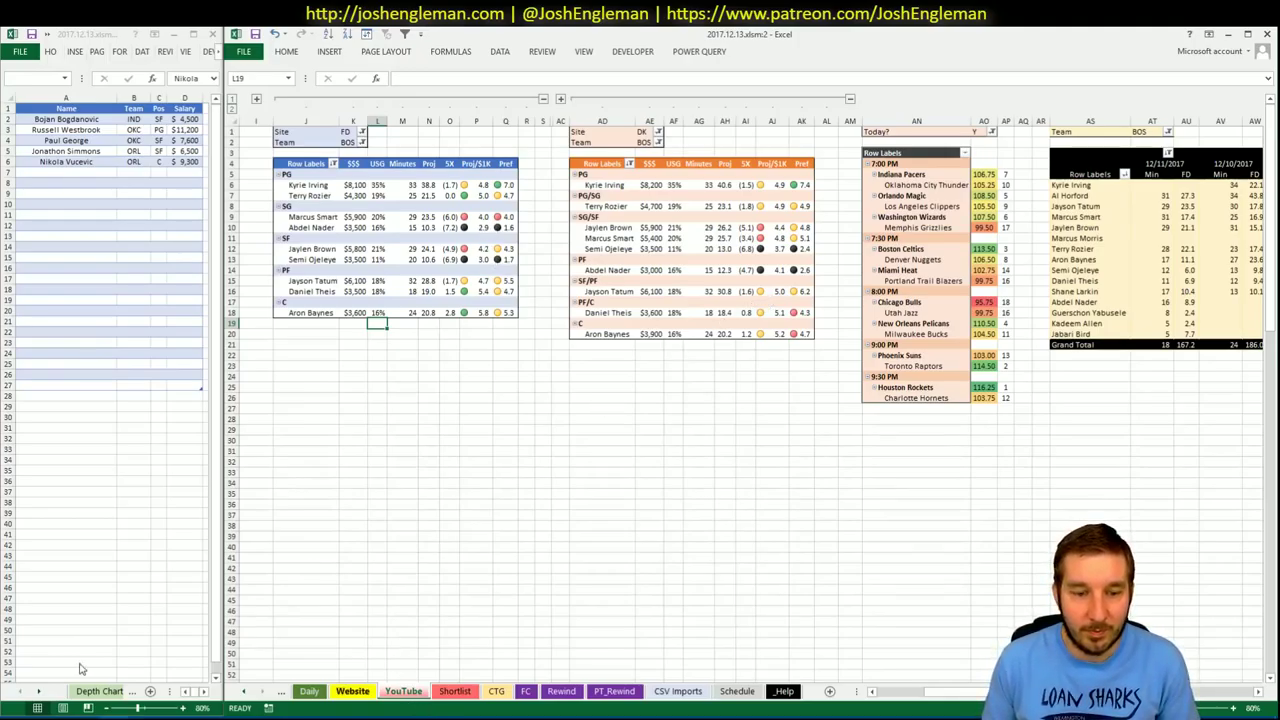
- Switch to the browser and find the Boston Celtics' Shooting: Frequency table on Cleaning the Glass
key("alt+Tab")
left_click(418, 143)
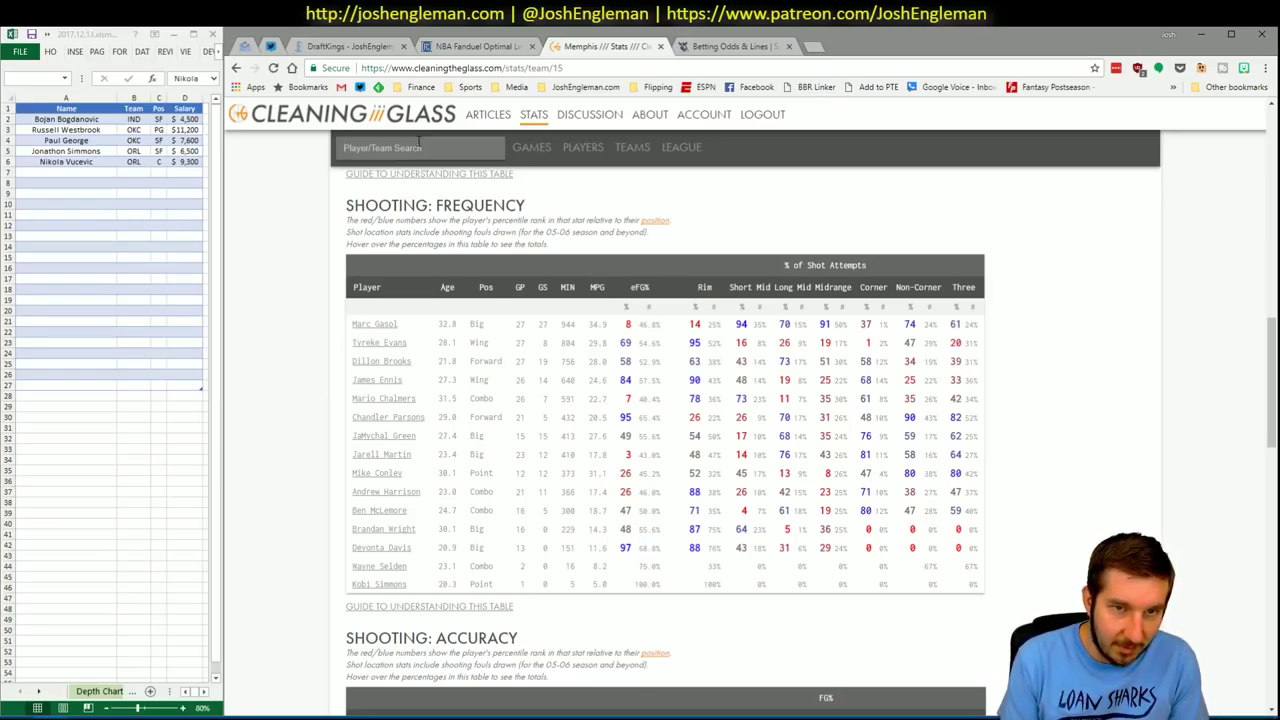
type("celtic")
key("Return")
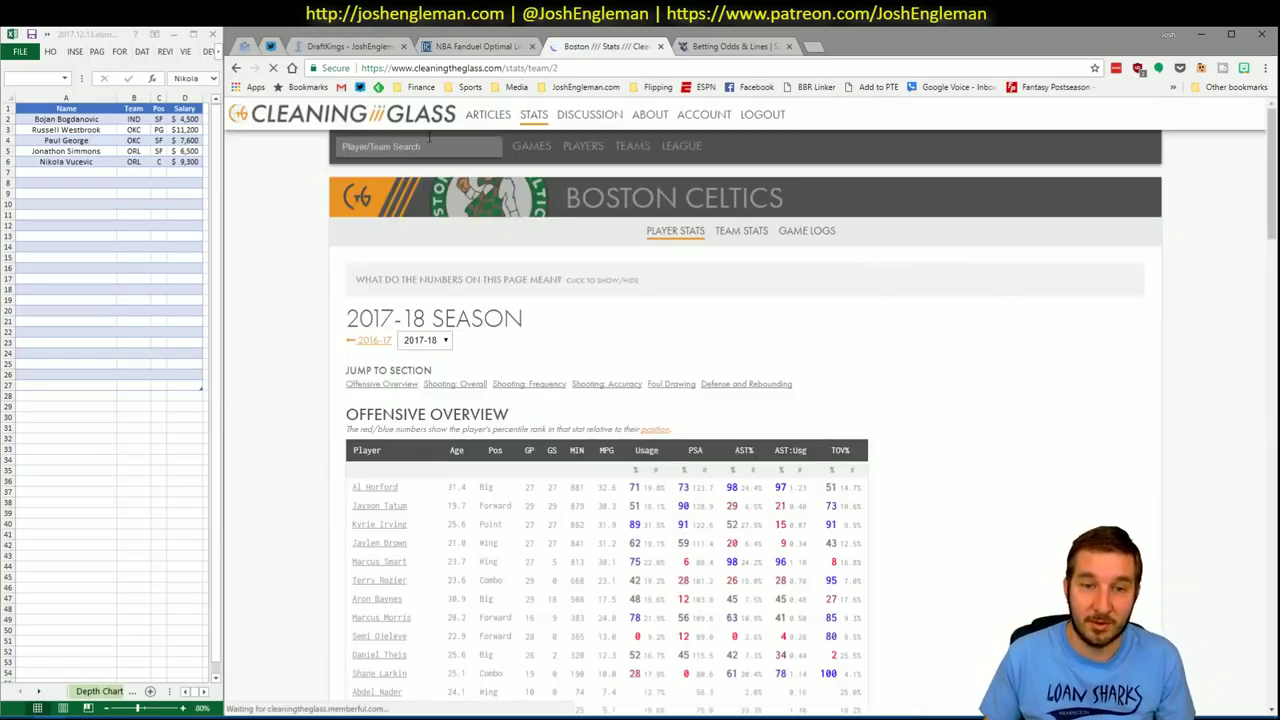
scroll(514, 371, "down", 7)
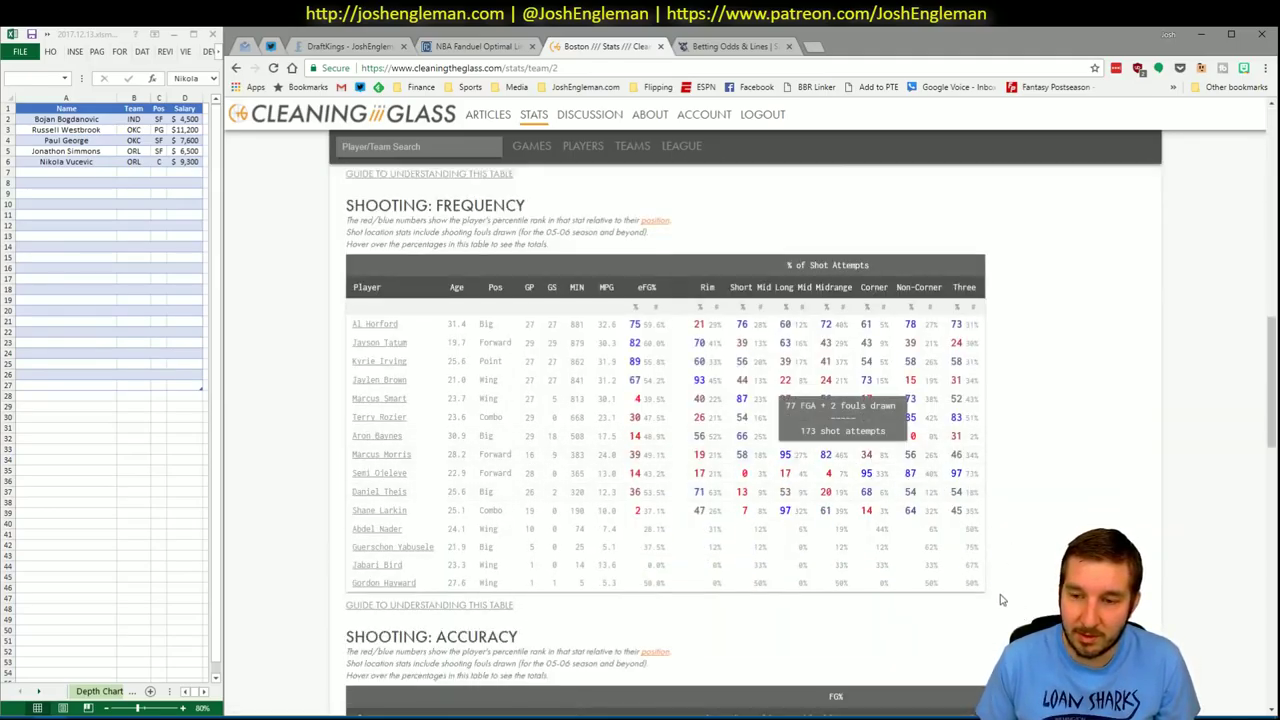
- Copy the Celtics' full Shooting: Frequency player table and refresh the CTG sheet with it
mouse_move(980, 590)
left_click_drag(980, 587, 352, 323)
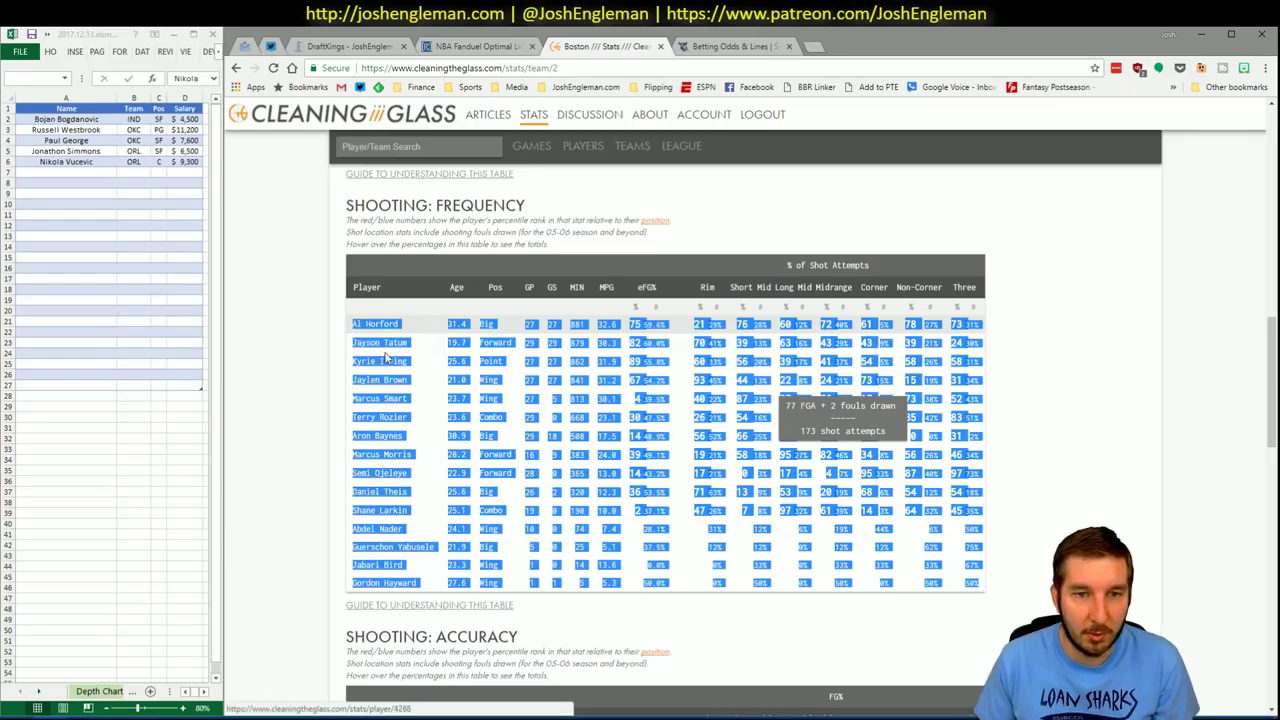
key("alt+Tab")
left_click(499, 691)
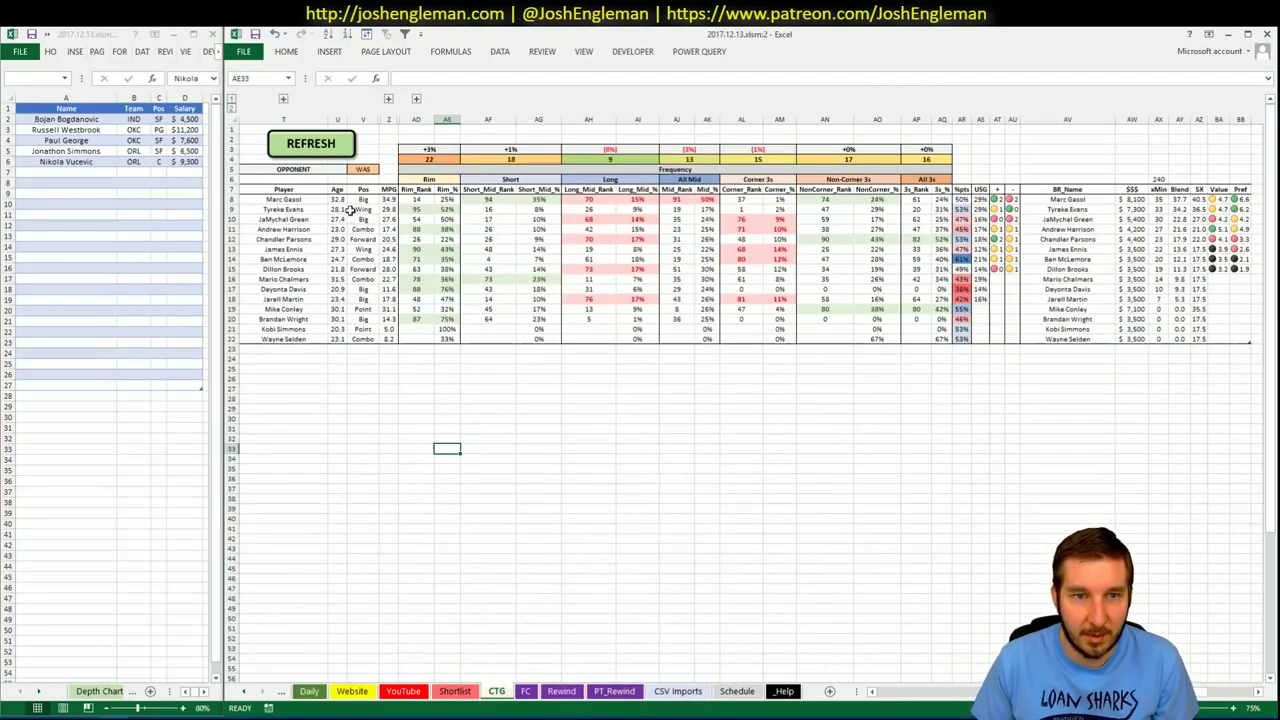
- Look over the Celtics' projections and game log on the YouTube sheet, and return to their shooting data on the CTG sheet
left_click(440, 690)
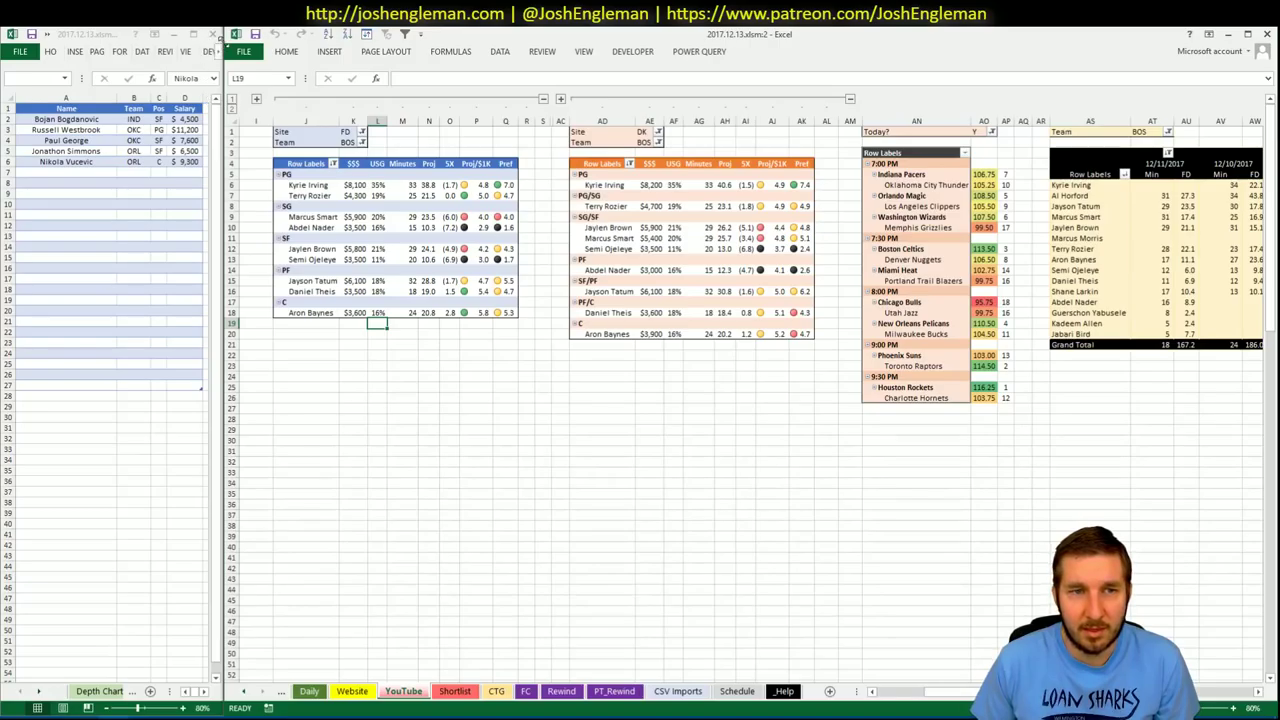
left_click(429, 387)
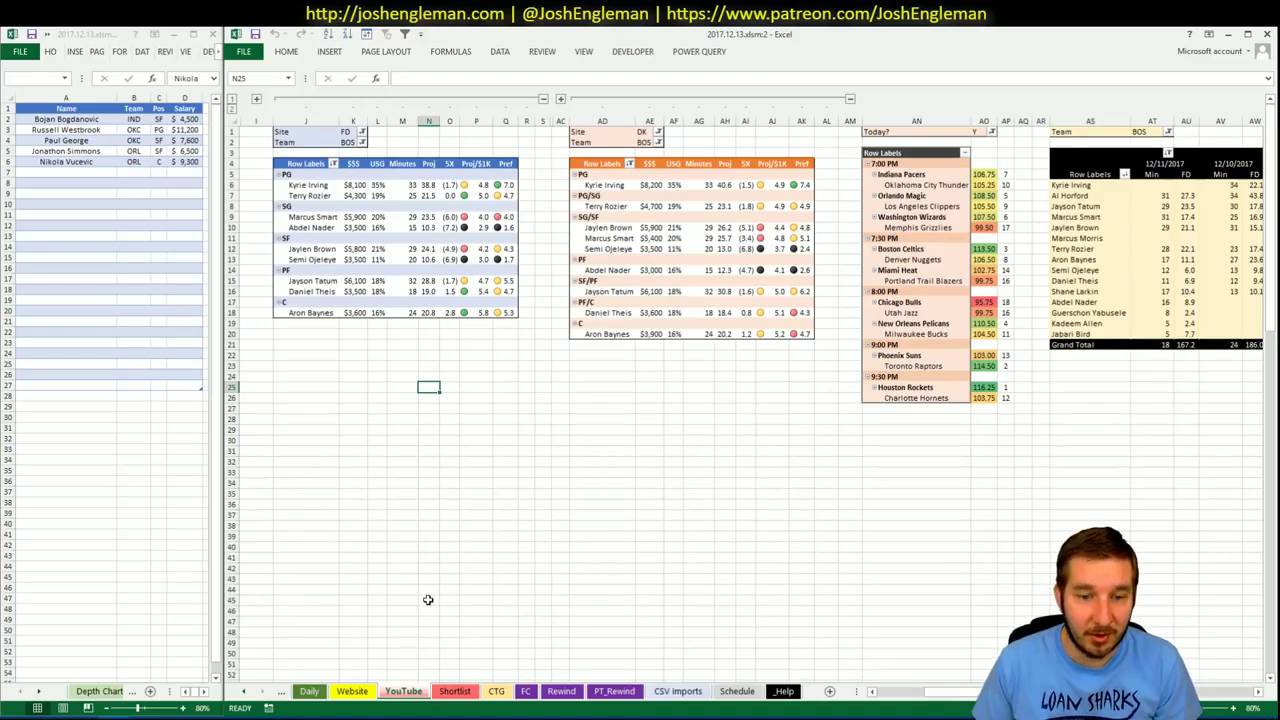
left_click(497, 690)
left_click(567, 349)
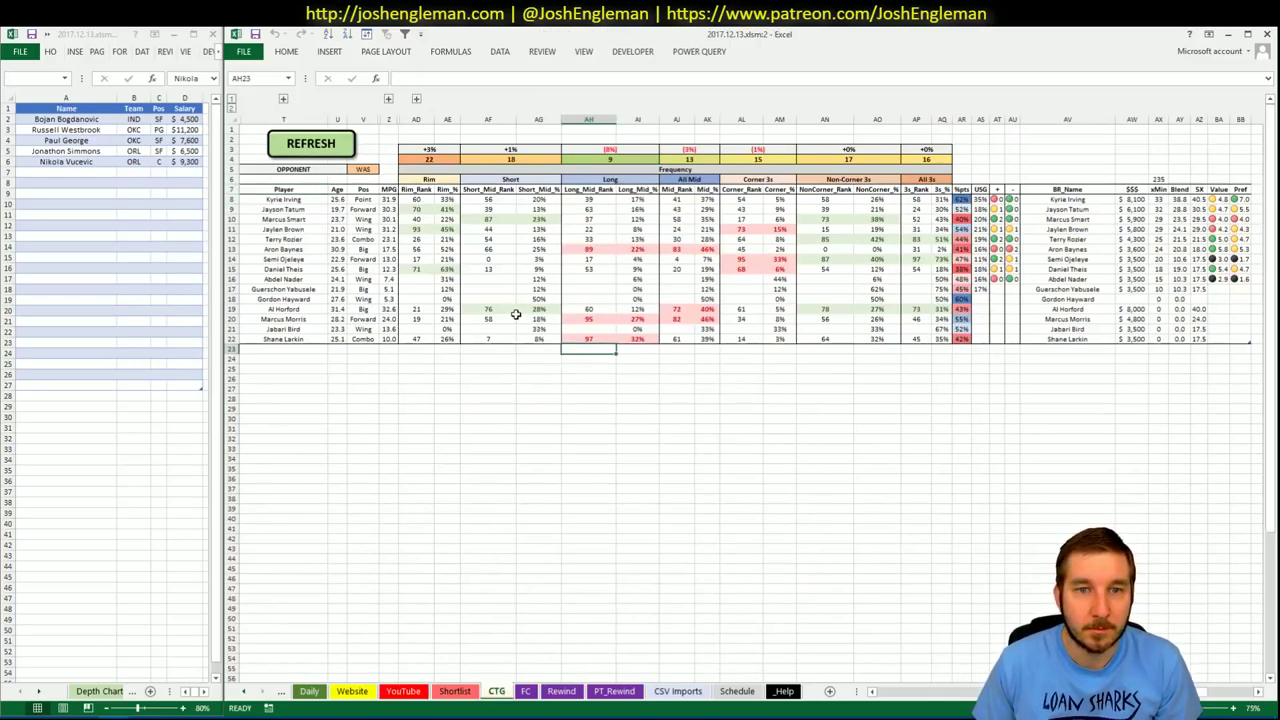
- Set the opponent on the CTG sheet to DEN for the Celtics' shooting data
left_click(366, 169)
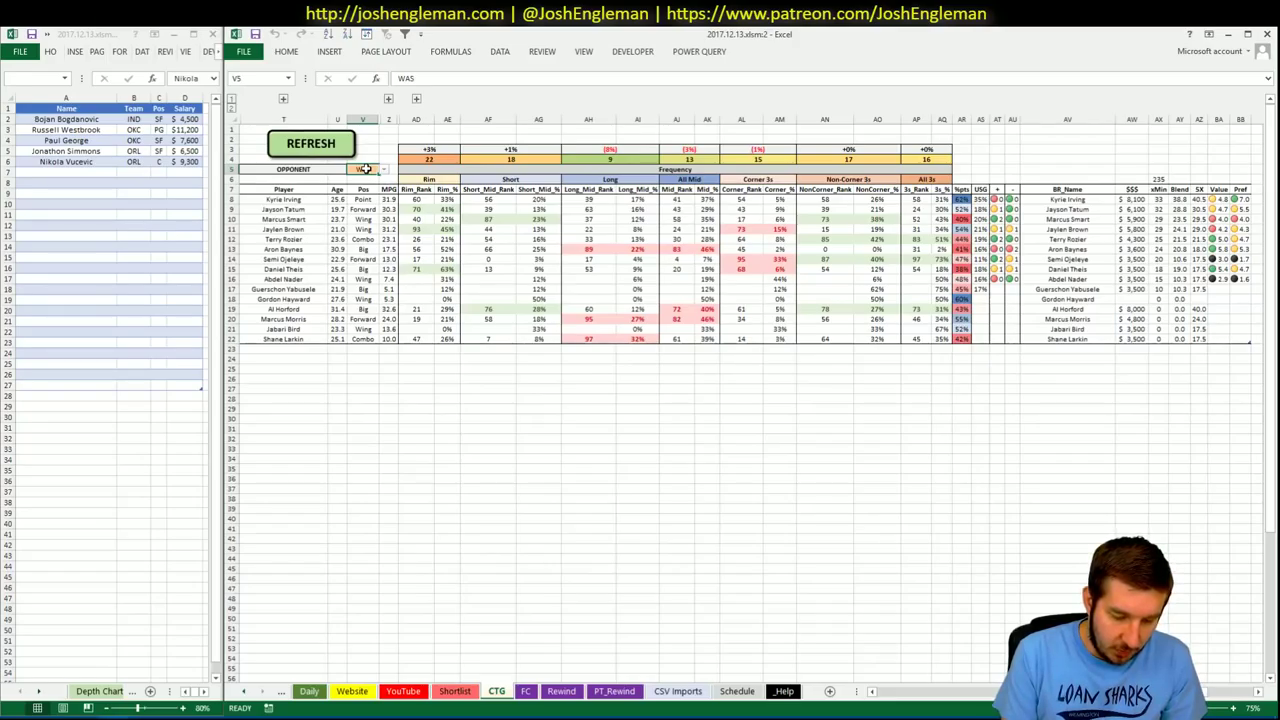
type("DEN")
key("Return")
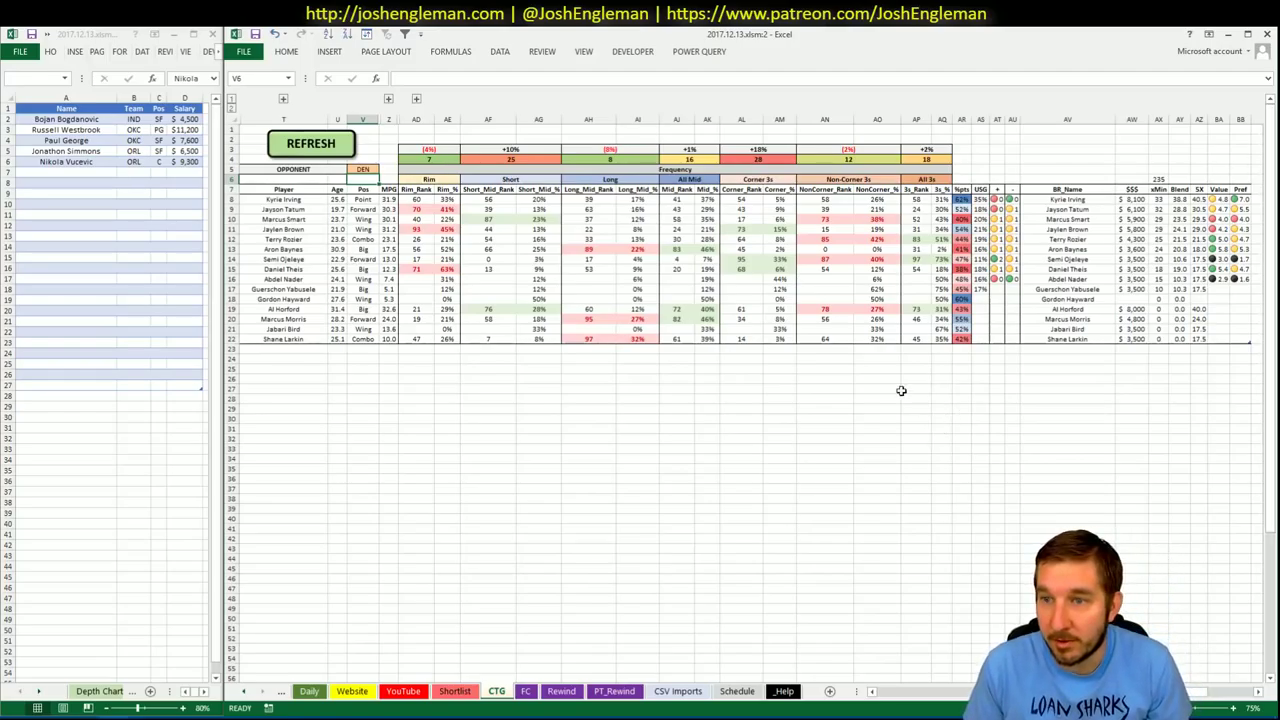
- Review the Celtics' projections and game log on the YouTube sheet, and add Kyrie Irving to the shortlist table
left_click(400, 691)
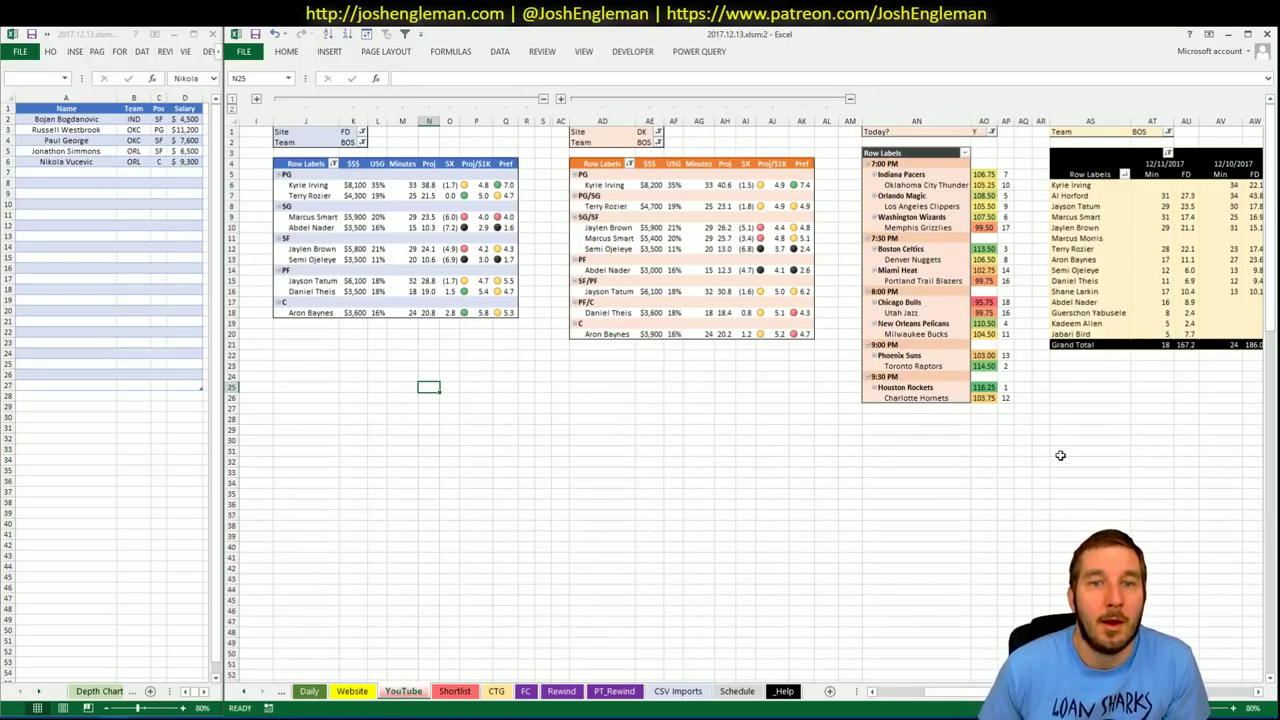
scroll(750, 400, "right", 10)
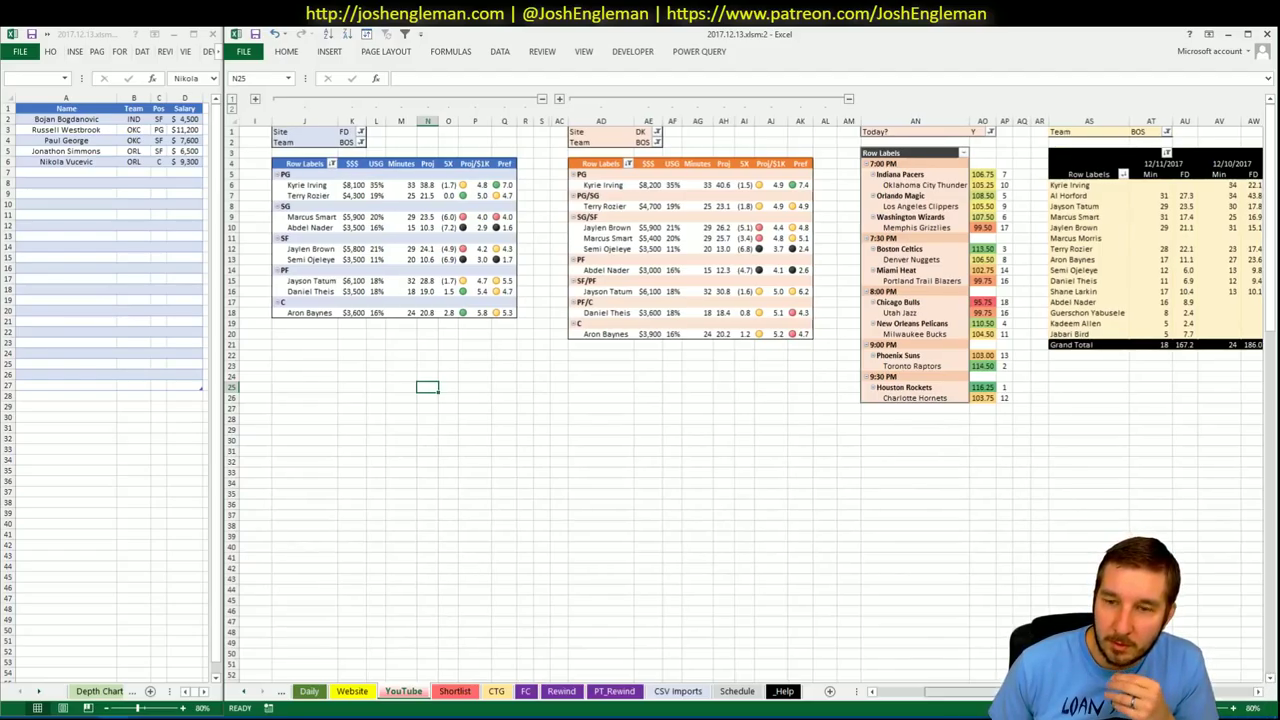
scroll(750, 400, "right", 5)
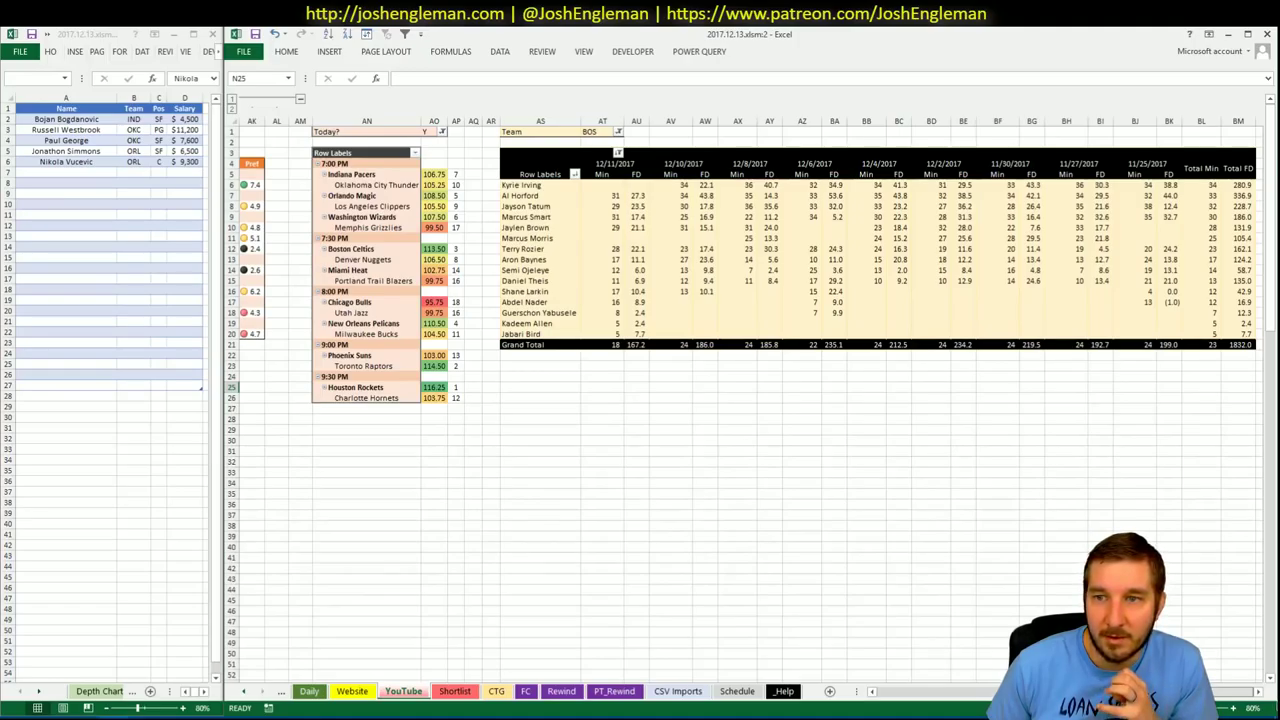
scroll(248, 286, "left", 15)
left_click(101, 215)
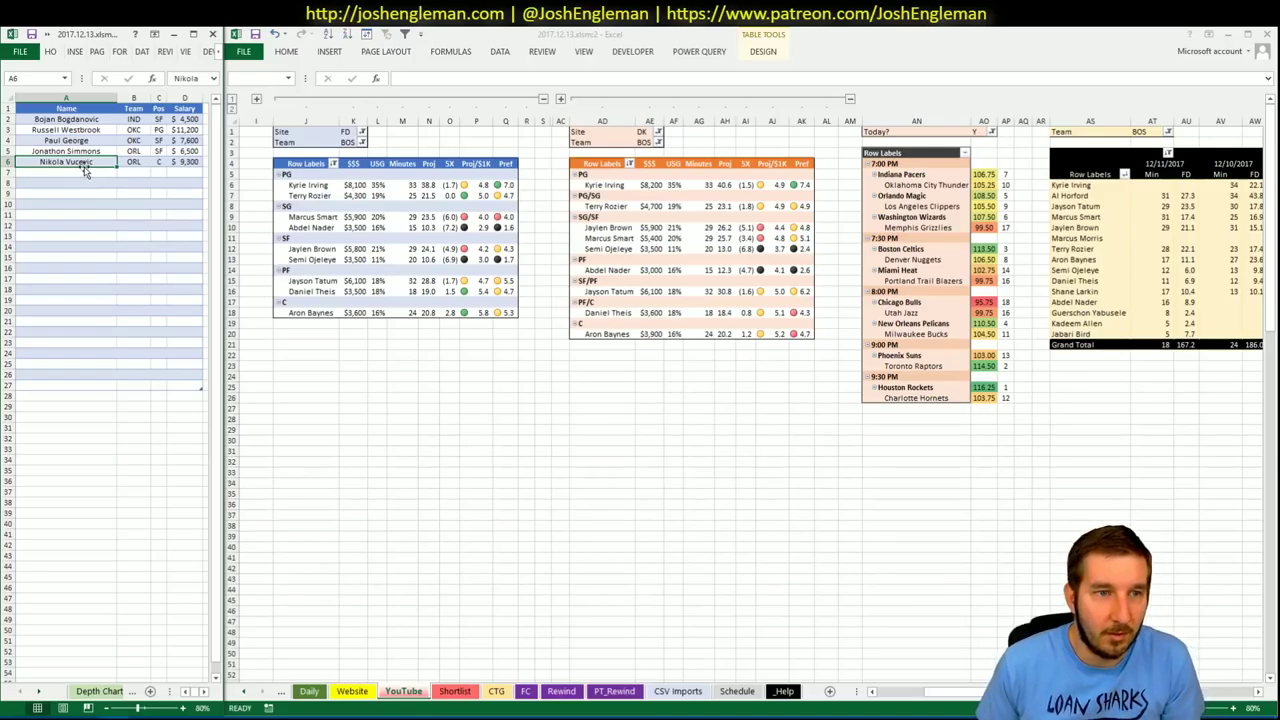
key("Return")
type("Kyrie Irving")
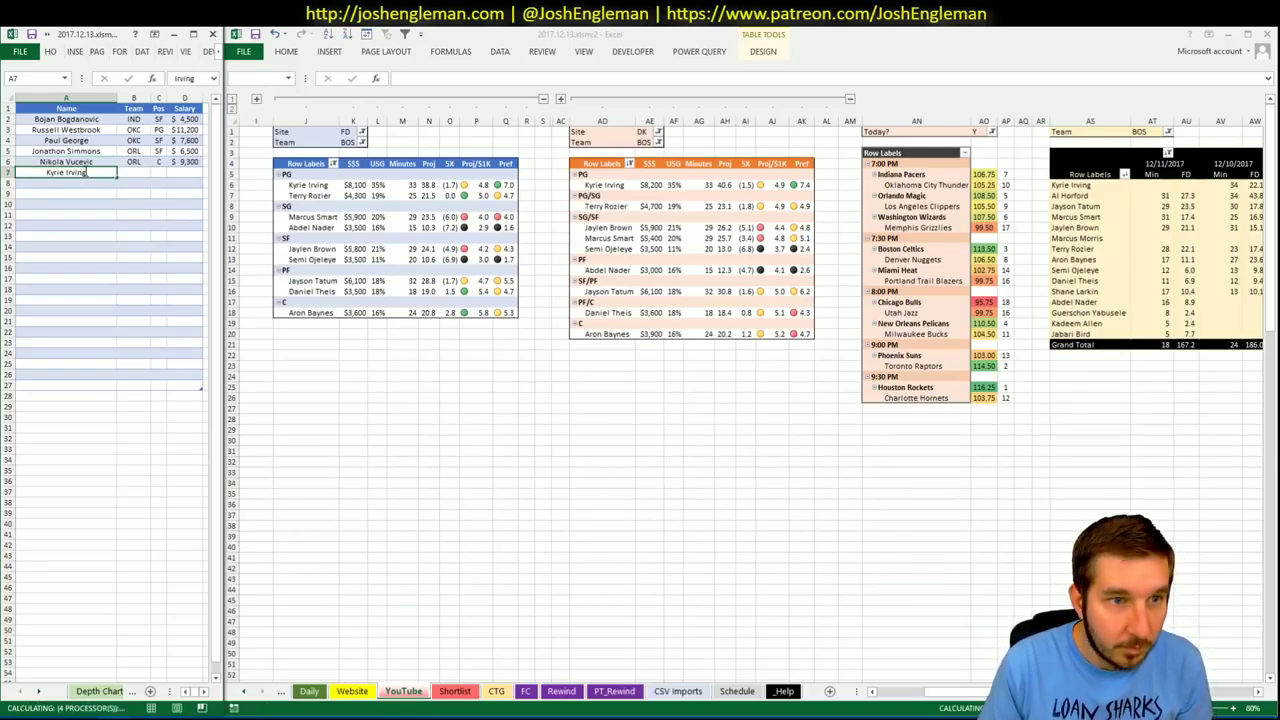
key("Return")
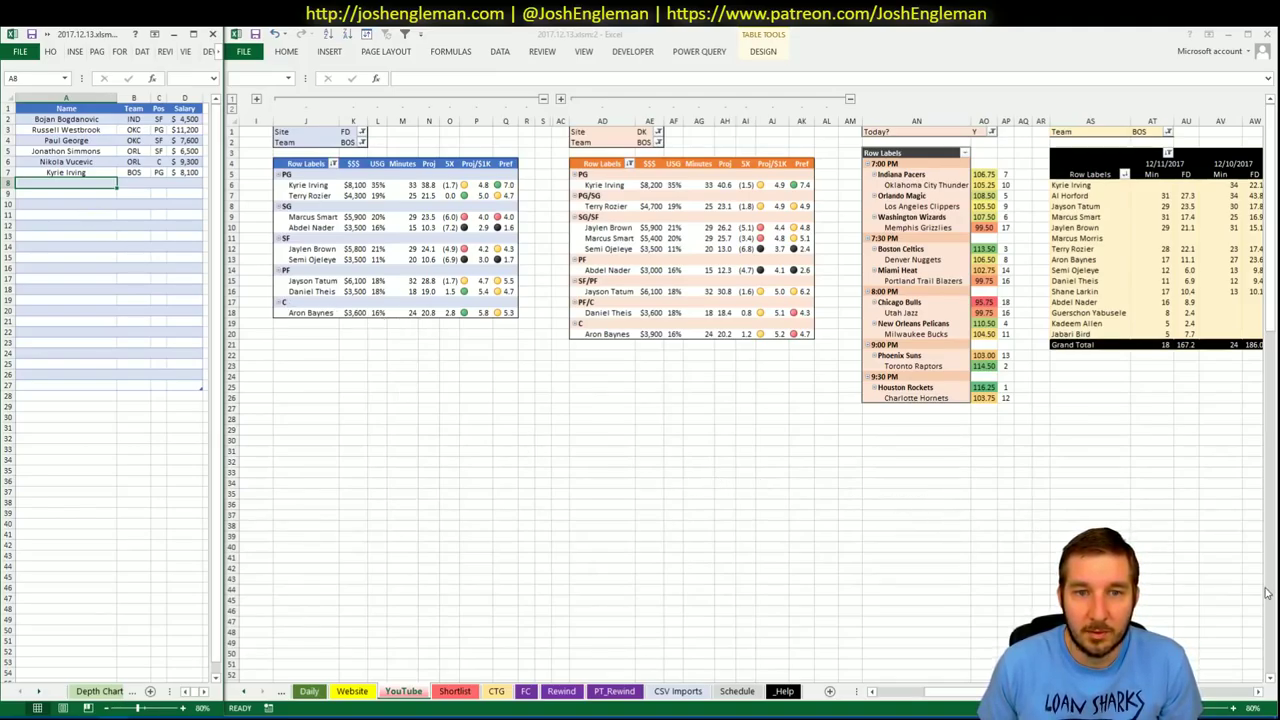
- Examine the SF and PF player projections on the Daily sheet, and return to the Celtics' projections on the YouTube sheet
left_click(328, 691)
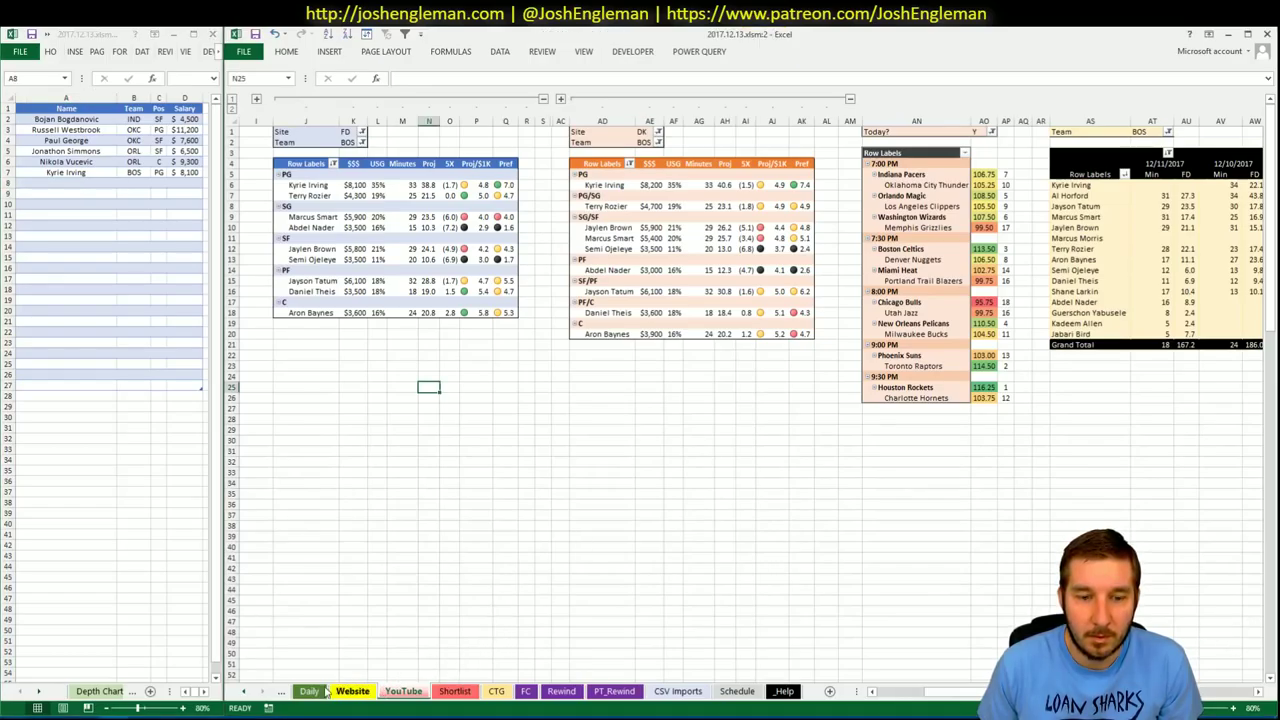
left_click(309, 691)
scroll(700, 400, "down", 15)
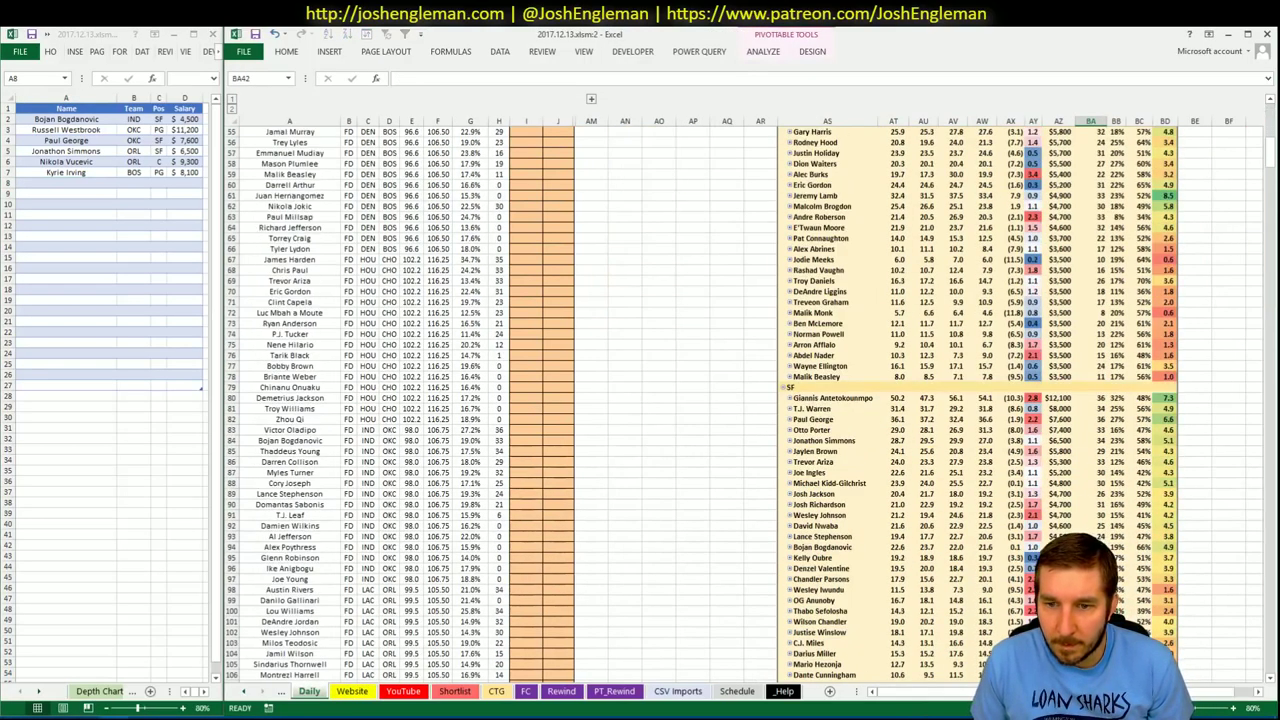
mouse_move(898, 459)
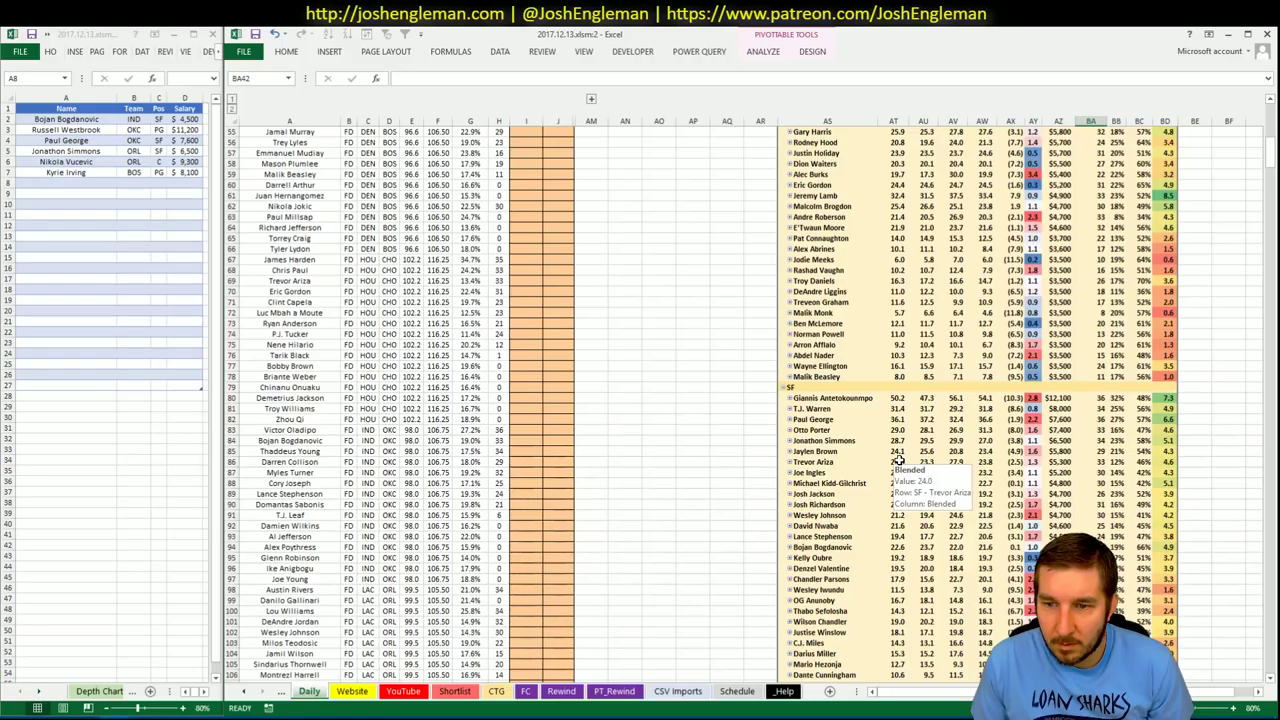
scroll(898, 459, "down", 5)
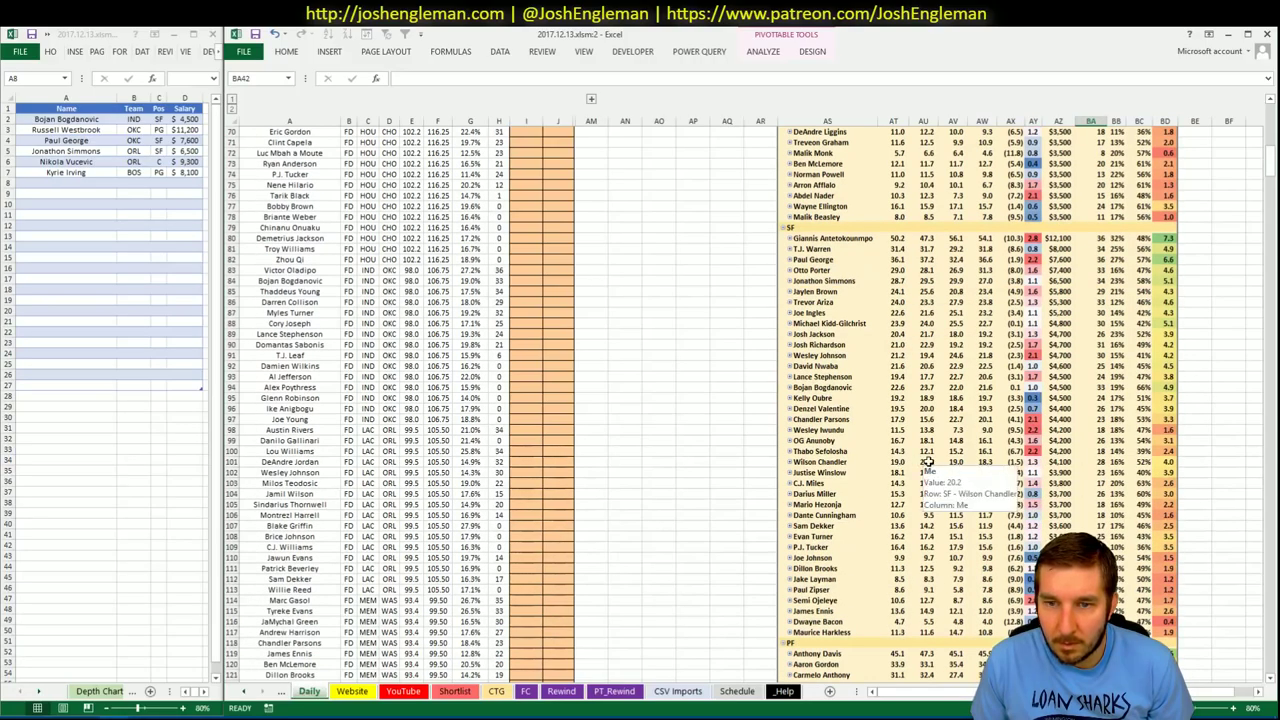
scroll(1081, 457, "down", 10)
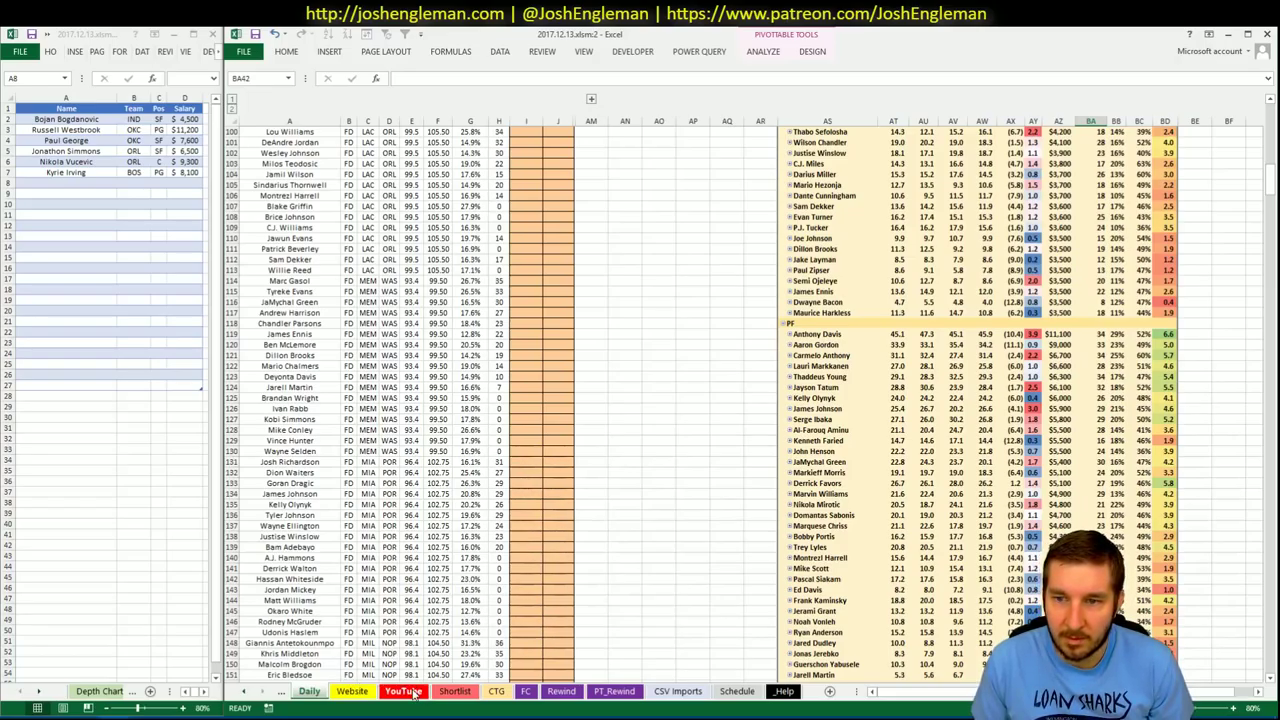
left_click(488, 691)
left_click(455, 691)
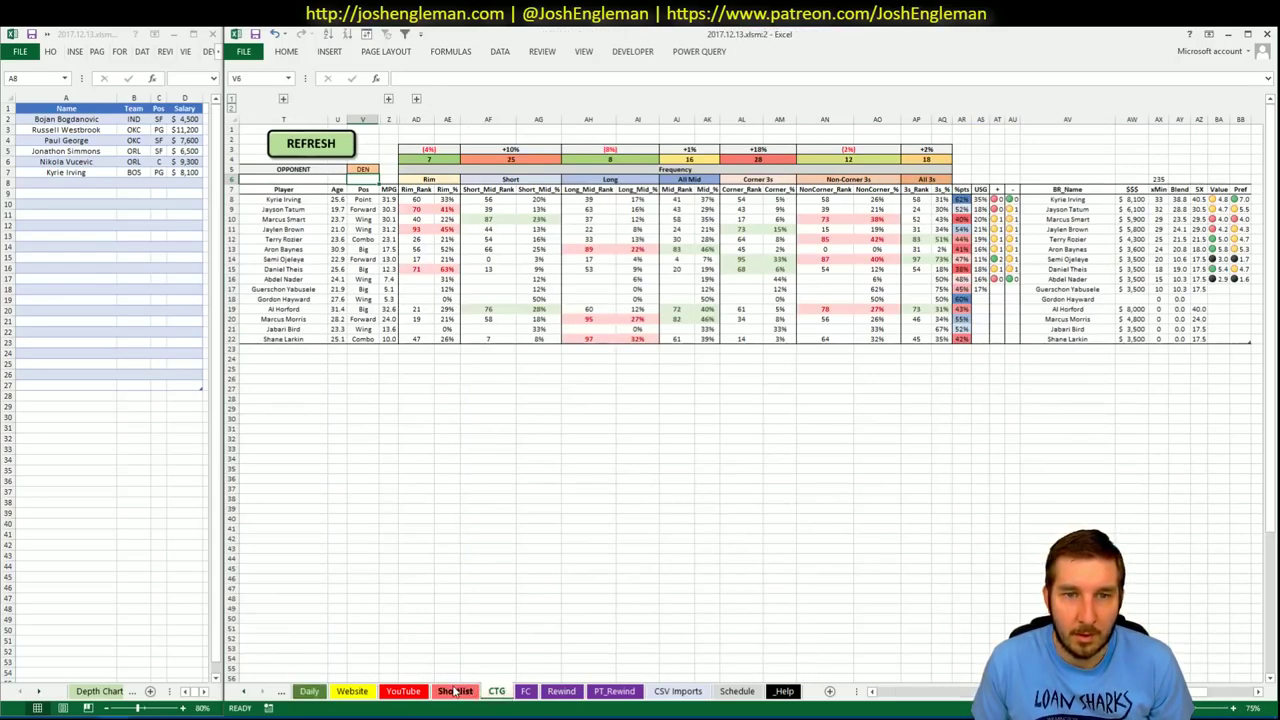
left_click(403, 691)
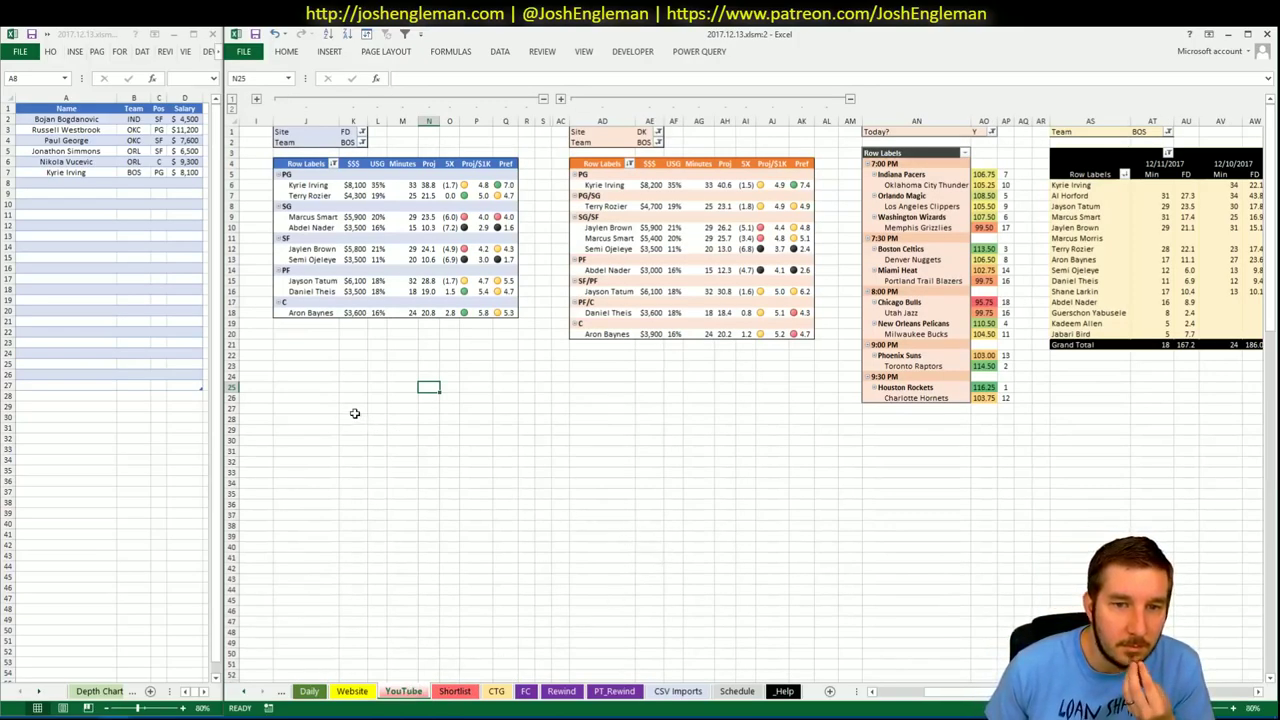
- Add Aron Baynes to the shortlist table below Kyrie Irving
left_click(90, 182)
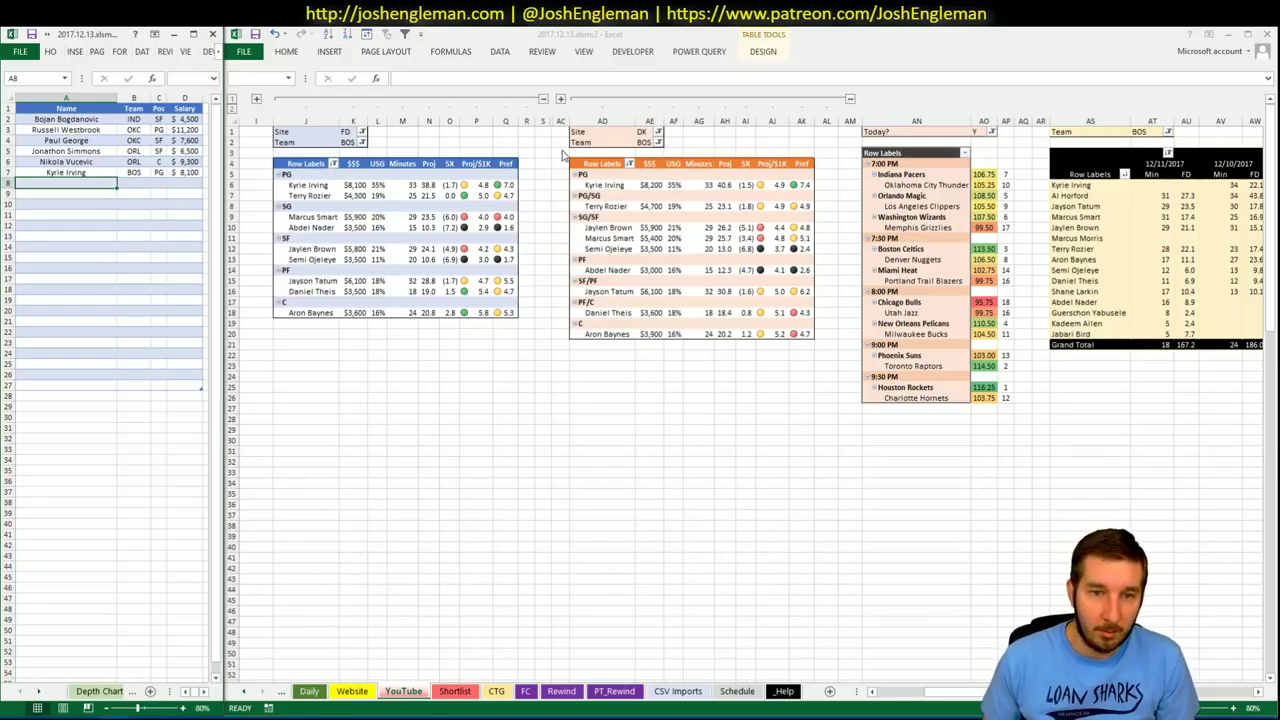
type("Aron Baynes")
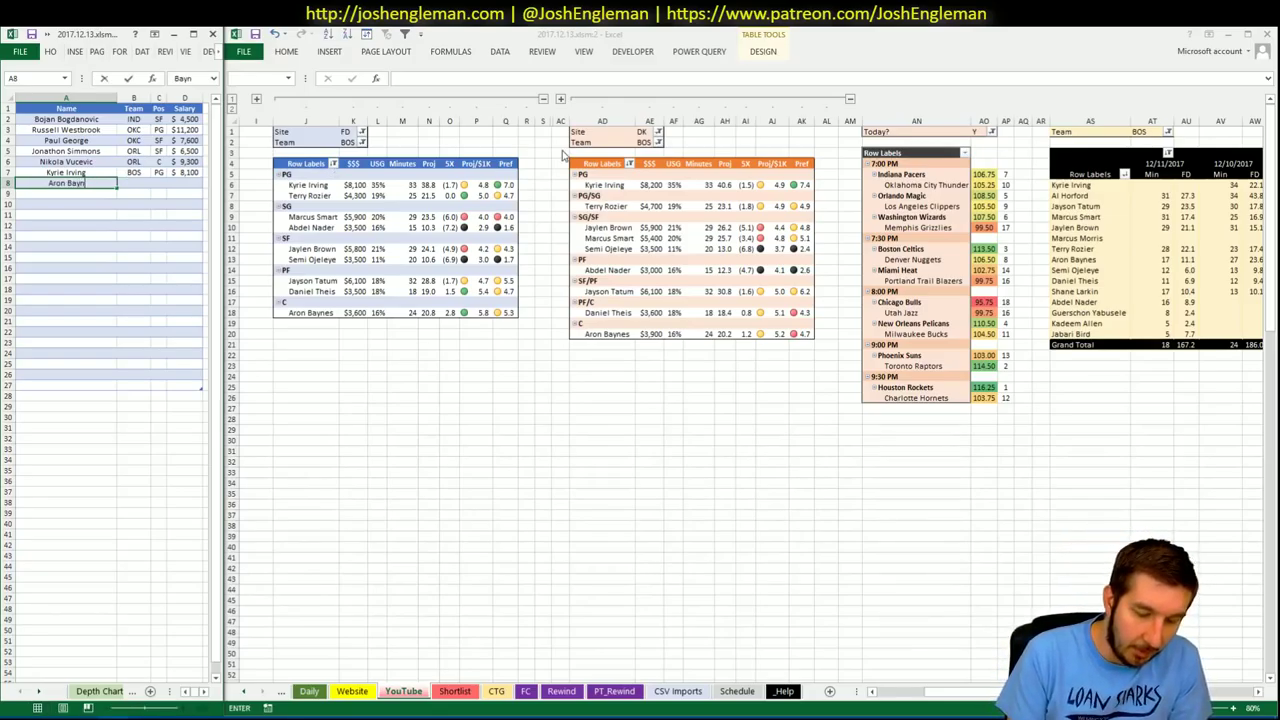
key("ctrl+Return")
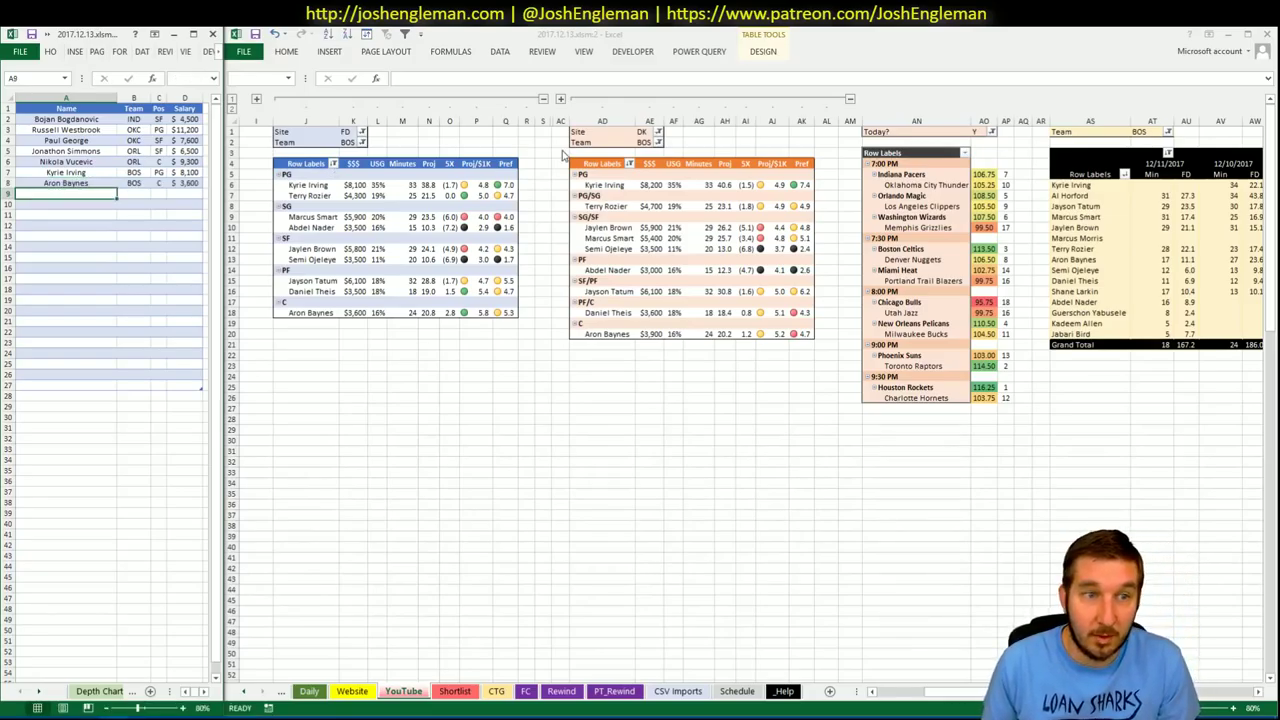
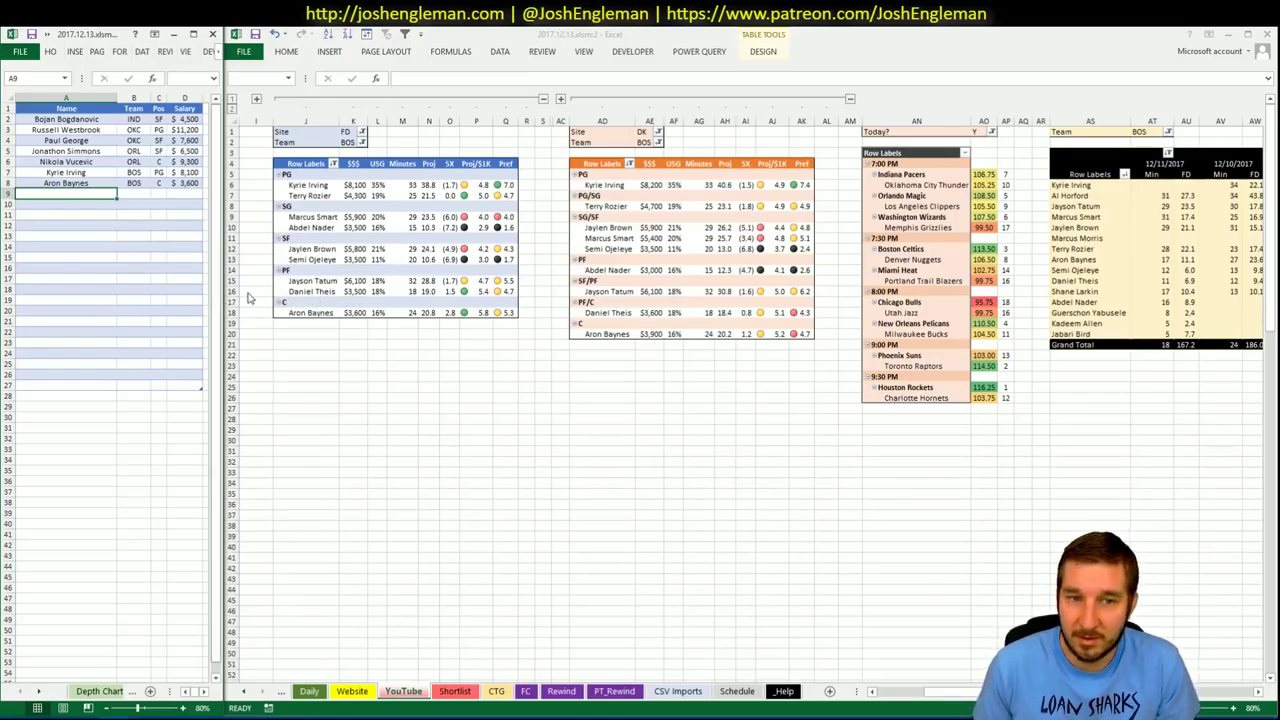
- Set the team filters of the FanDuel projections, DraftKings projections and game log on the YouTube sheet to DEN
left_click(485, 333)
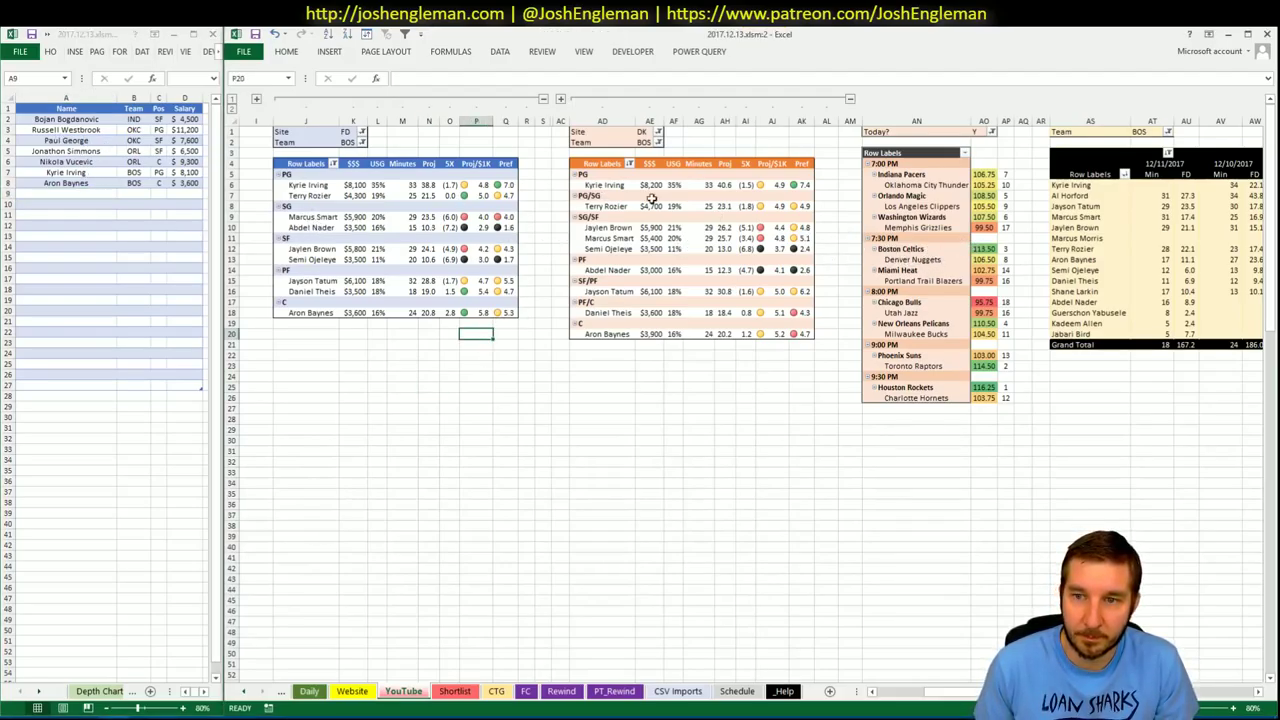
left_click(345, 143)
type("DEN")
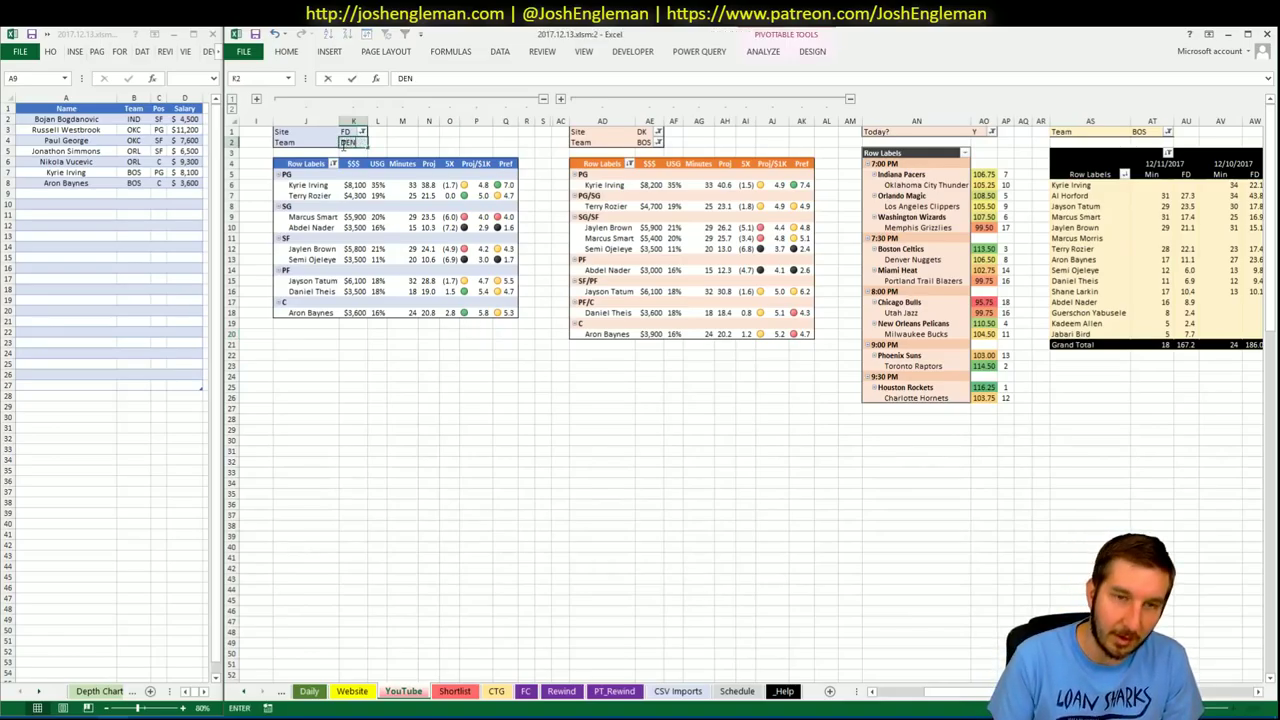
key("Return")
left_click(672, 143)
type("DE")
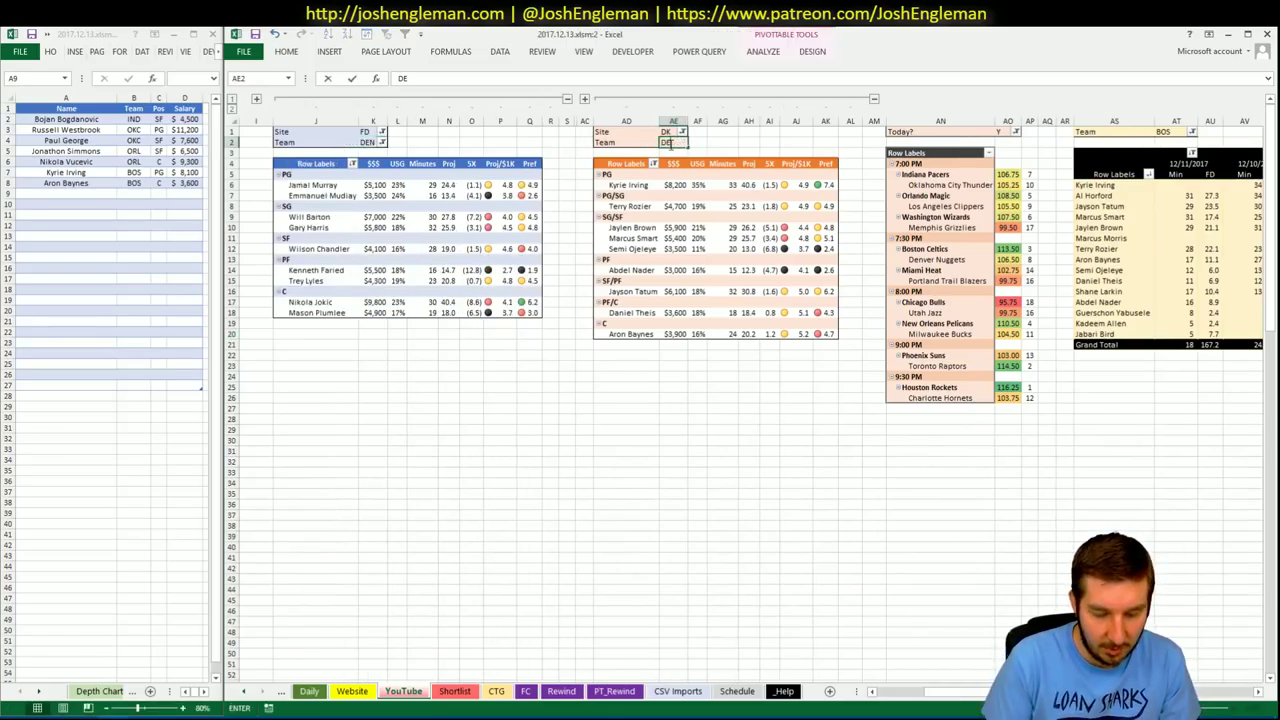
type("N")
key("Return")
left_click(1188, 134)
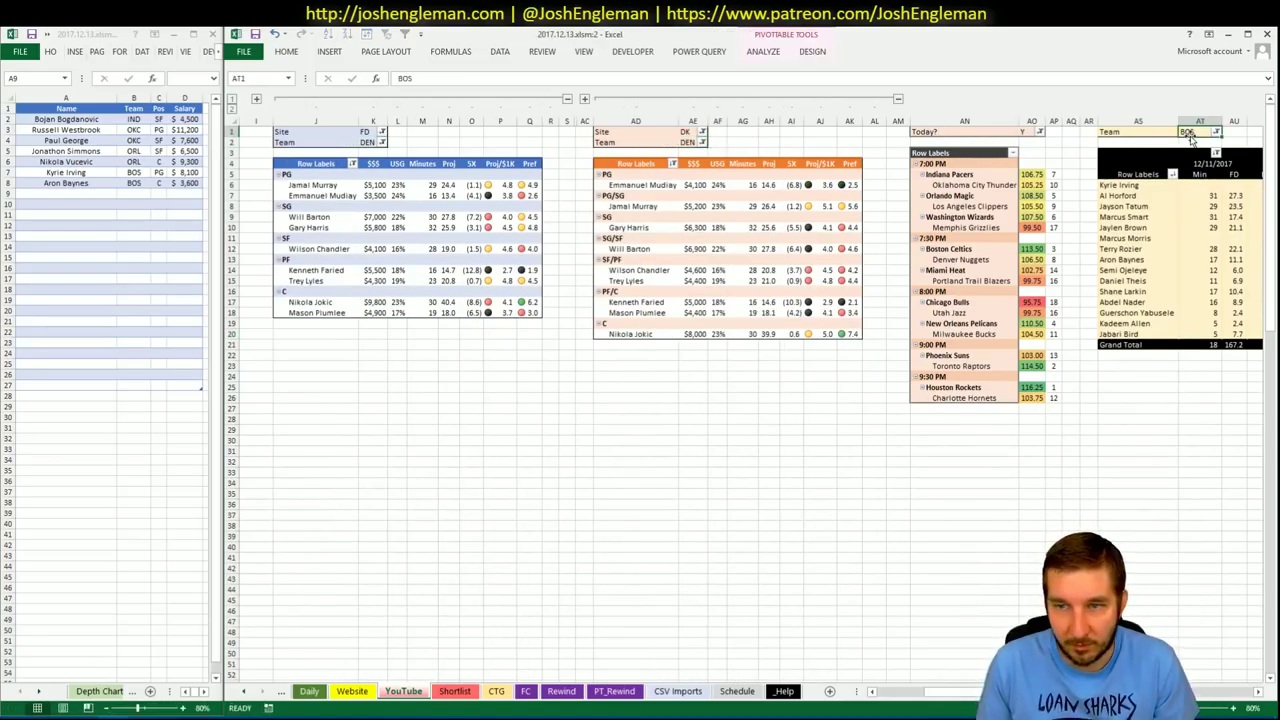
type("DEN")
key("Return")
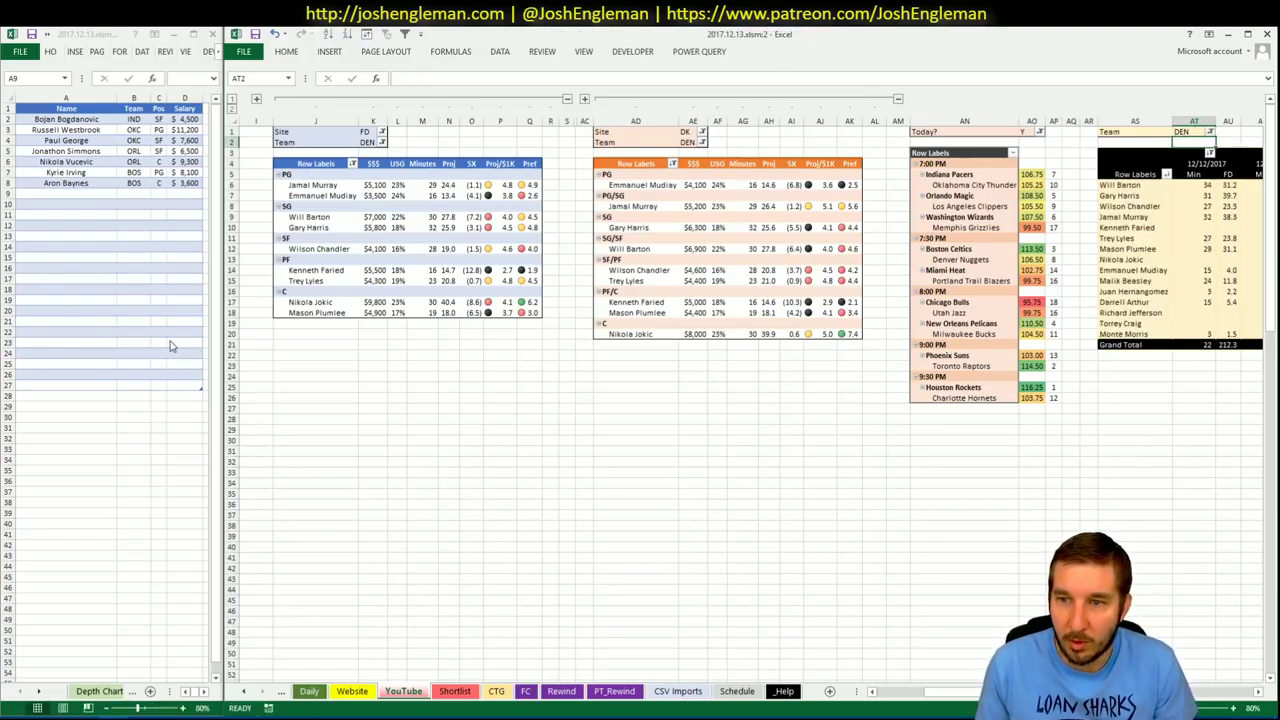
- Switch to the browser and find the Denver Nuggets' Shooting: Frequency table on Cleaning the Glass
key("alt+Tab")
key("alt+Tab")
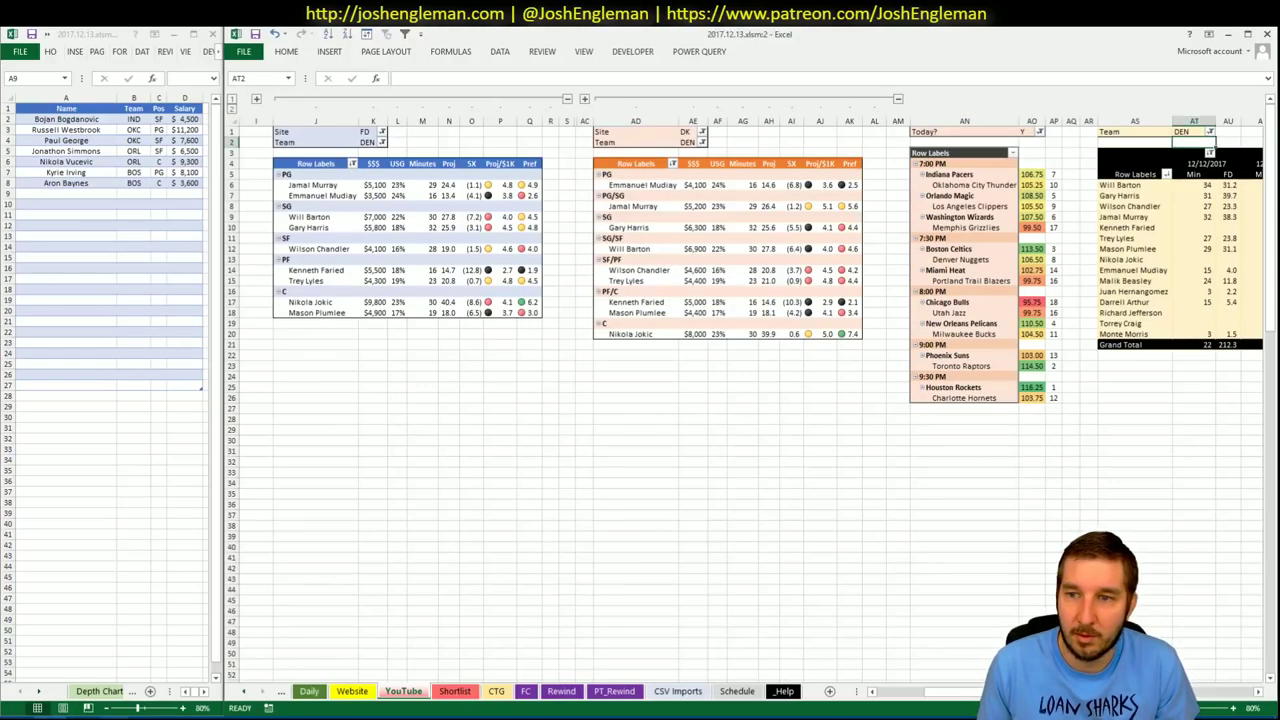
key("alt+Tab")
left_click(376, 145)
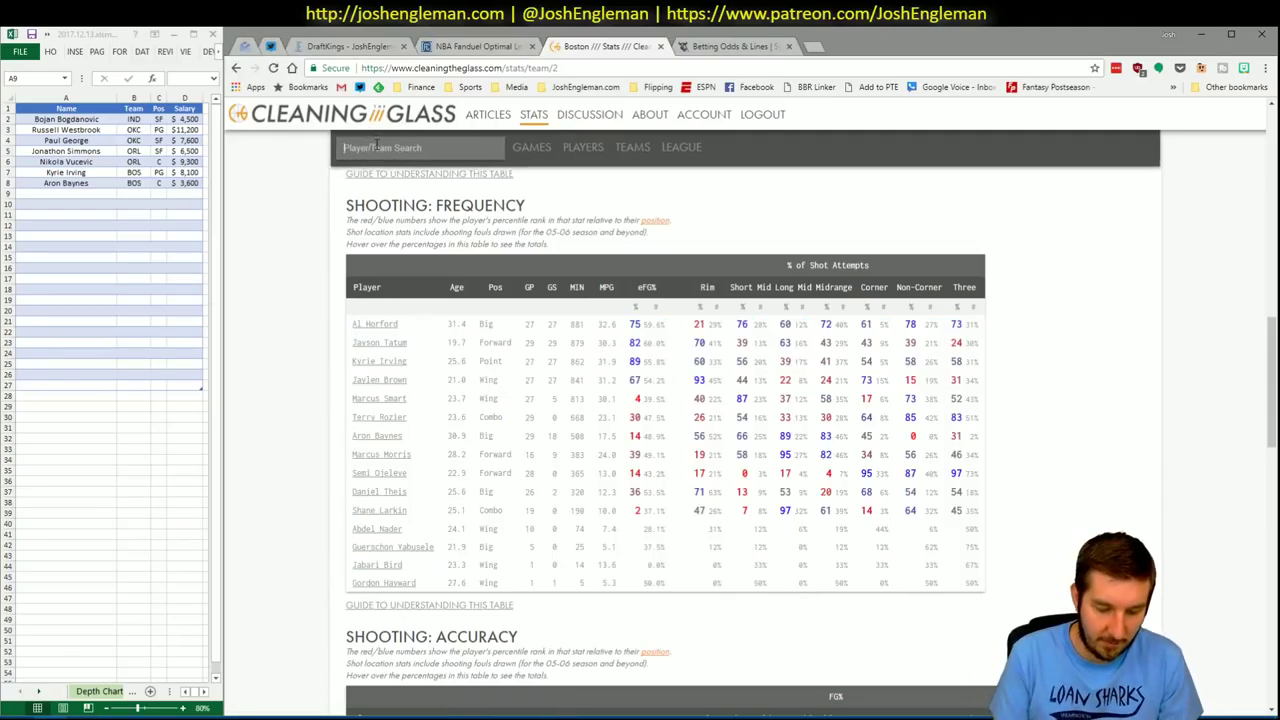
type("nugg")
left_click(390, 171)
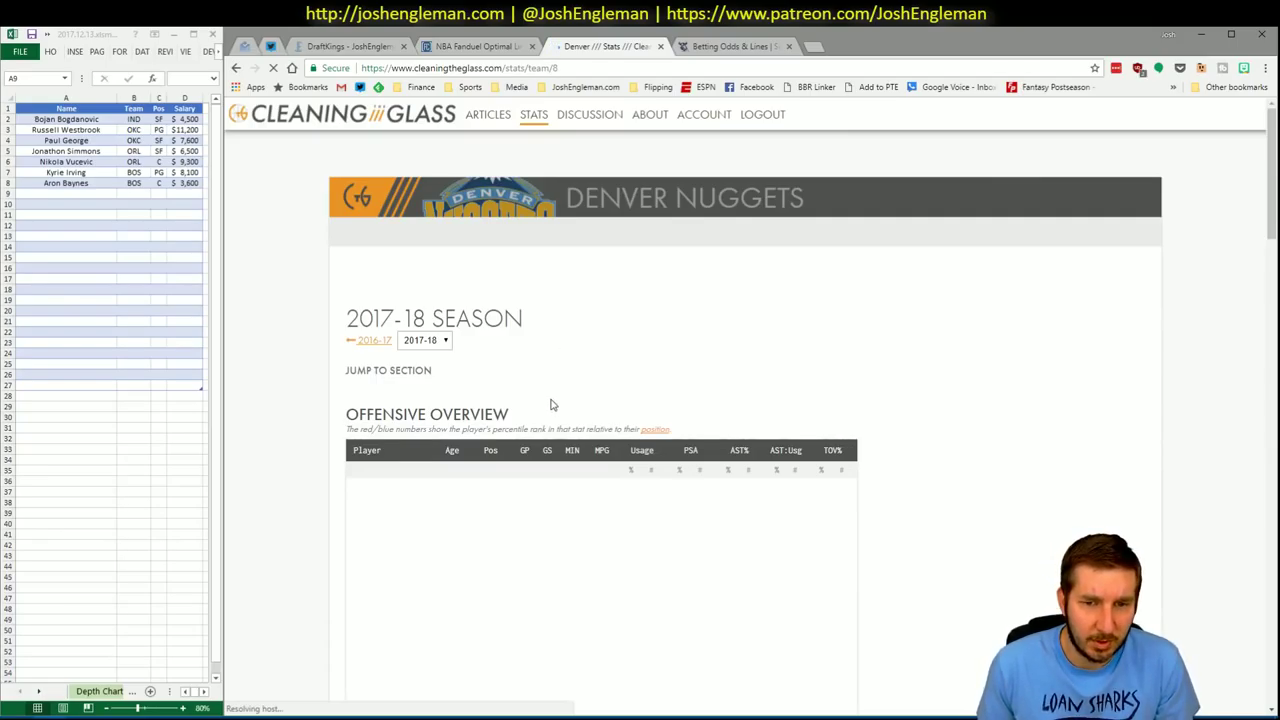
left_click(528, 384)
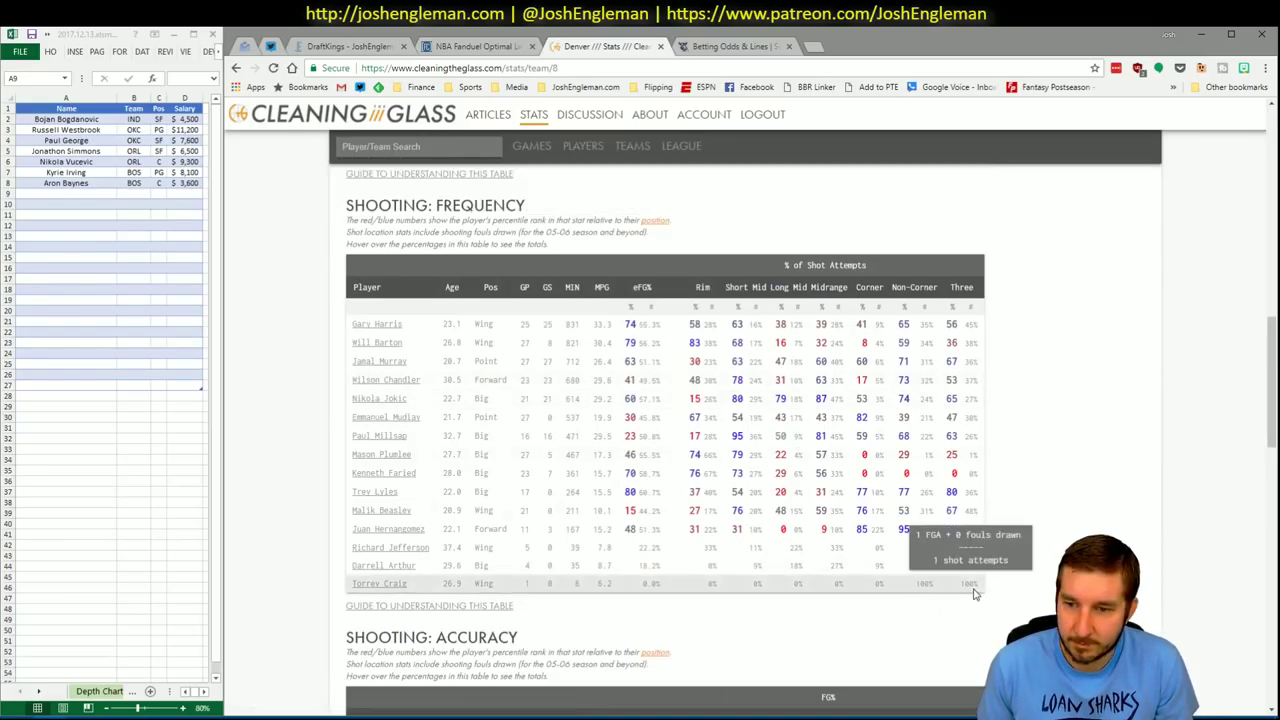
- Copy the Nuggets' full Shooting: Frequency player table, and refresh the CTG sheet with it using BOS as the opponent
left_click_drag(912, 575, 352, 332)
key("alt+Tab")
left_click(496, 691)
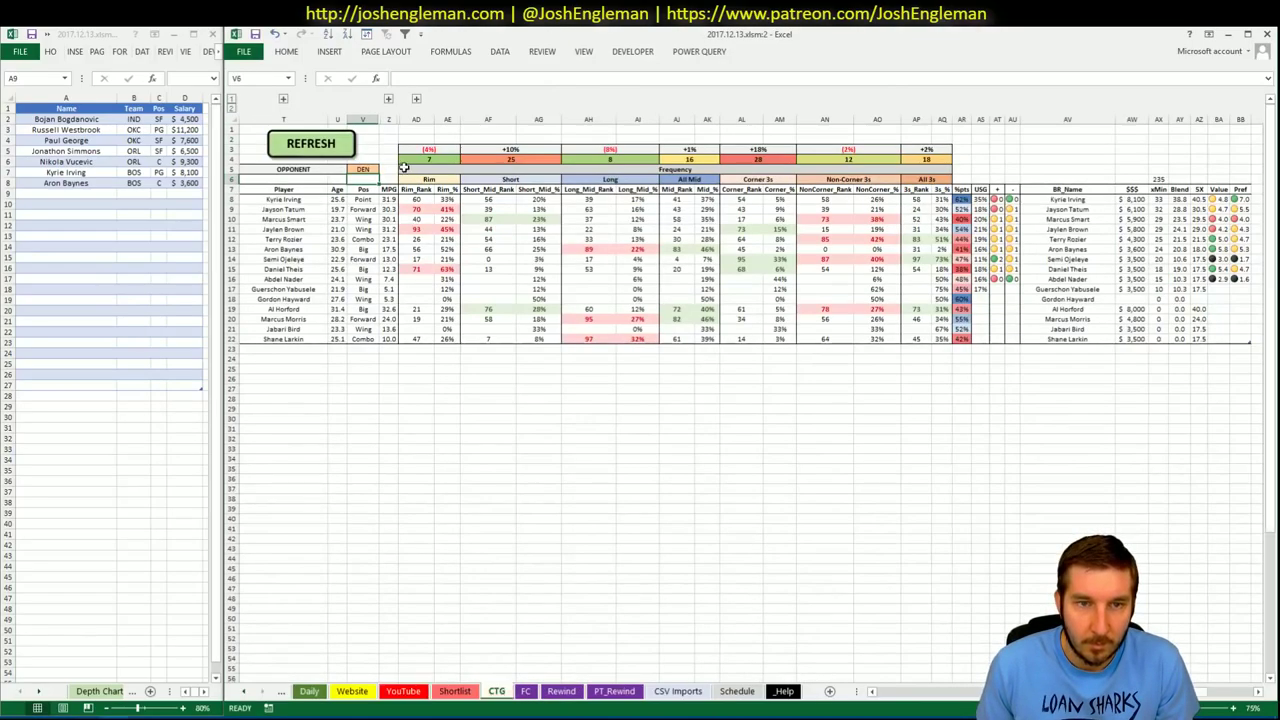
left_click(364, 169)
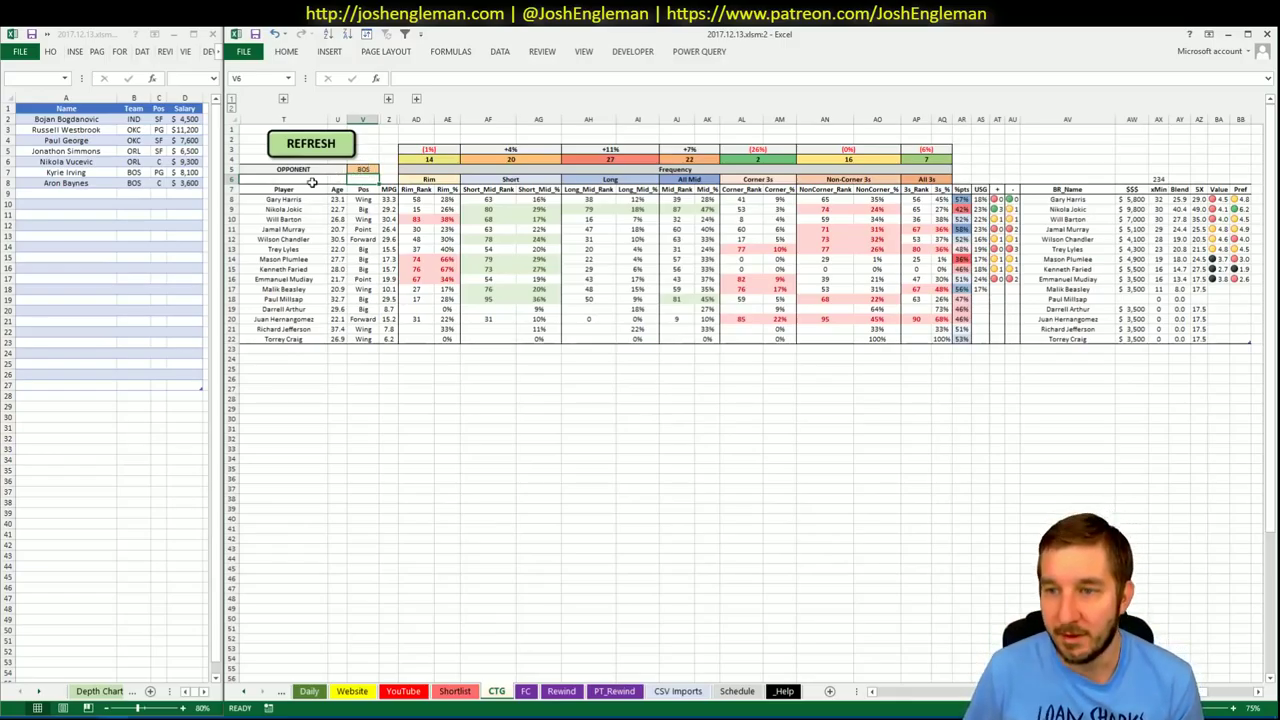
- Review the Nuggets' projections on the YouTube sheet and add Wilson Chandler to the shortlist table below Aron Baynes
left_click(364, 691)
left_click(403, 691)
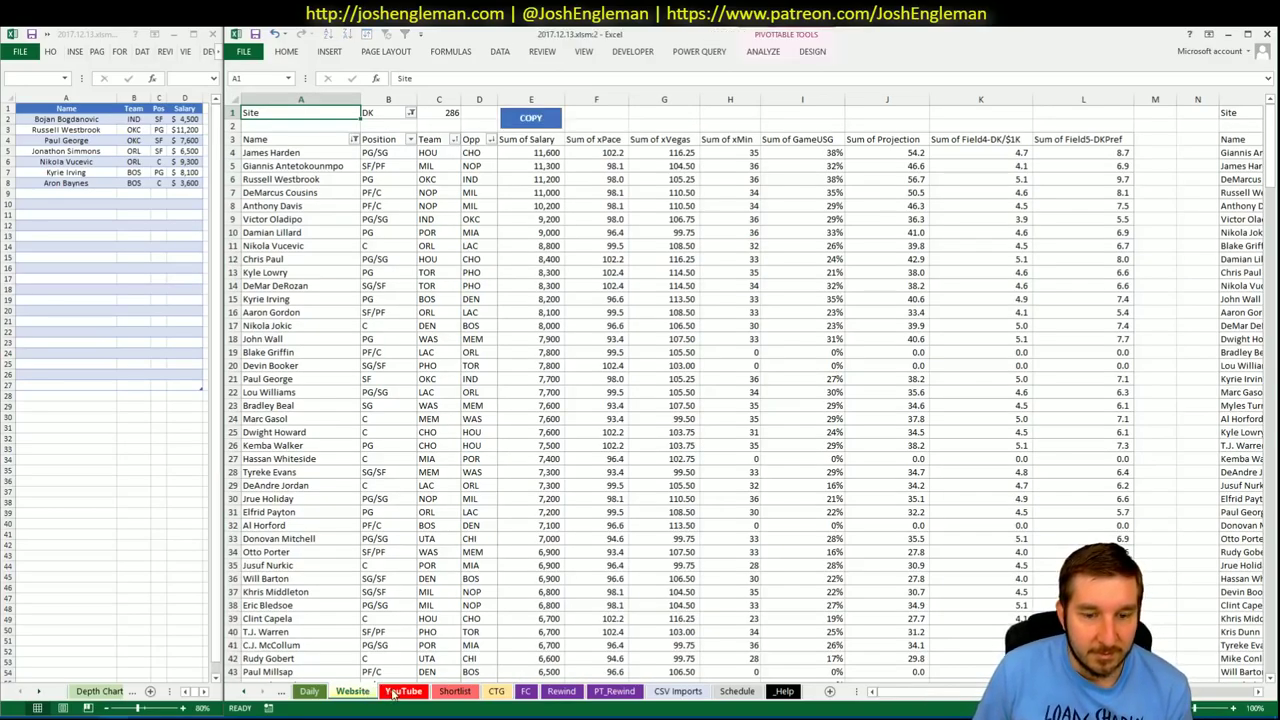
left_click(352, 691)
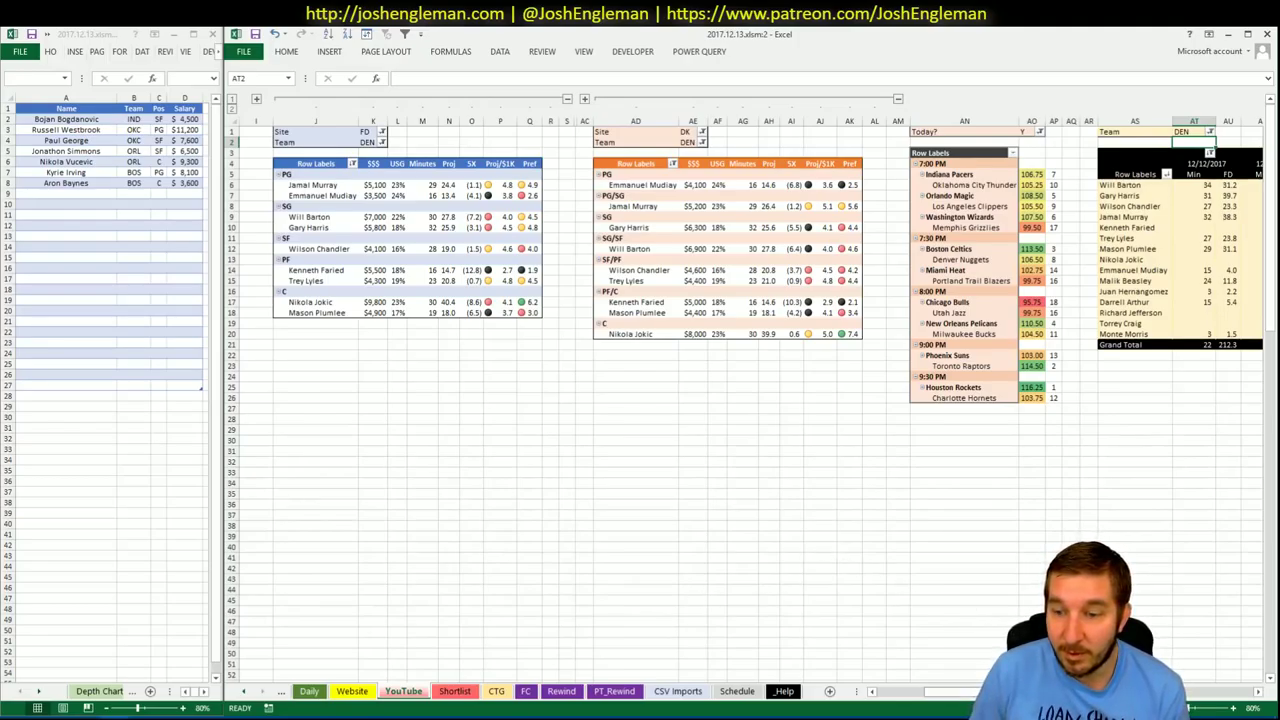
scroll(750, 400, "right", 5)
scroll(900, 692, "left", 5)
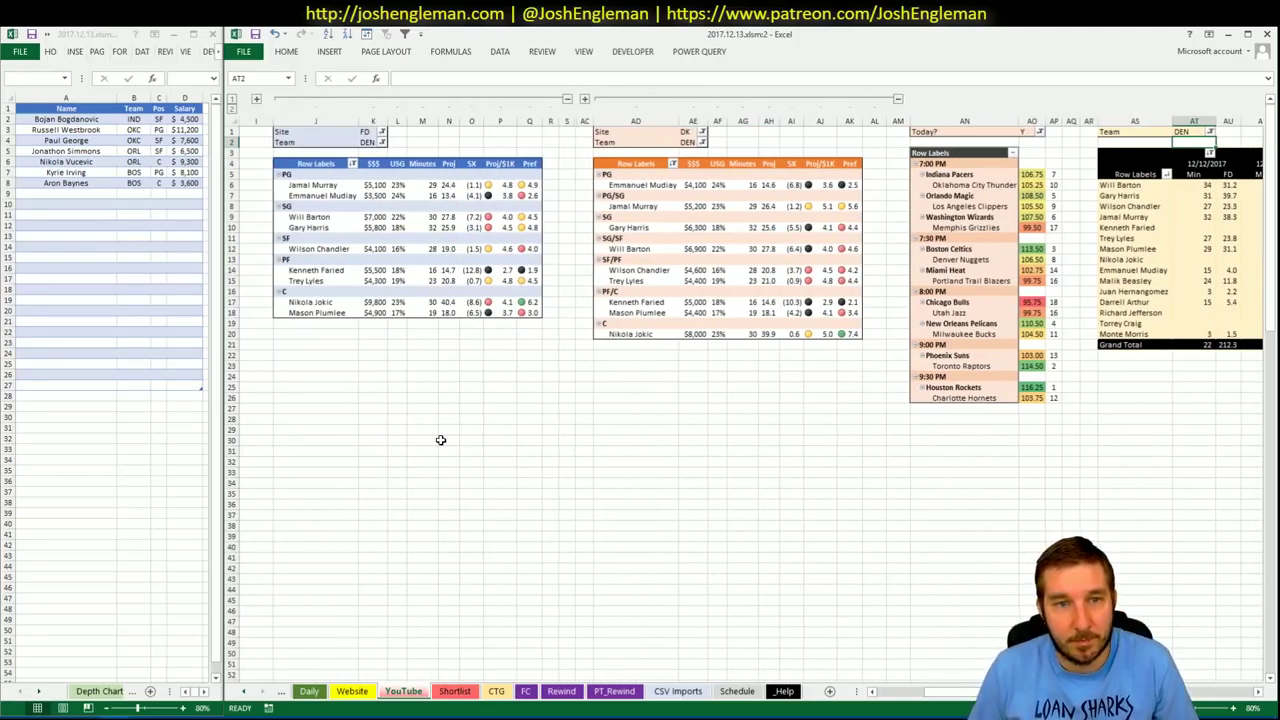
left_click(86, 193)
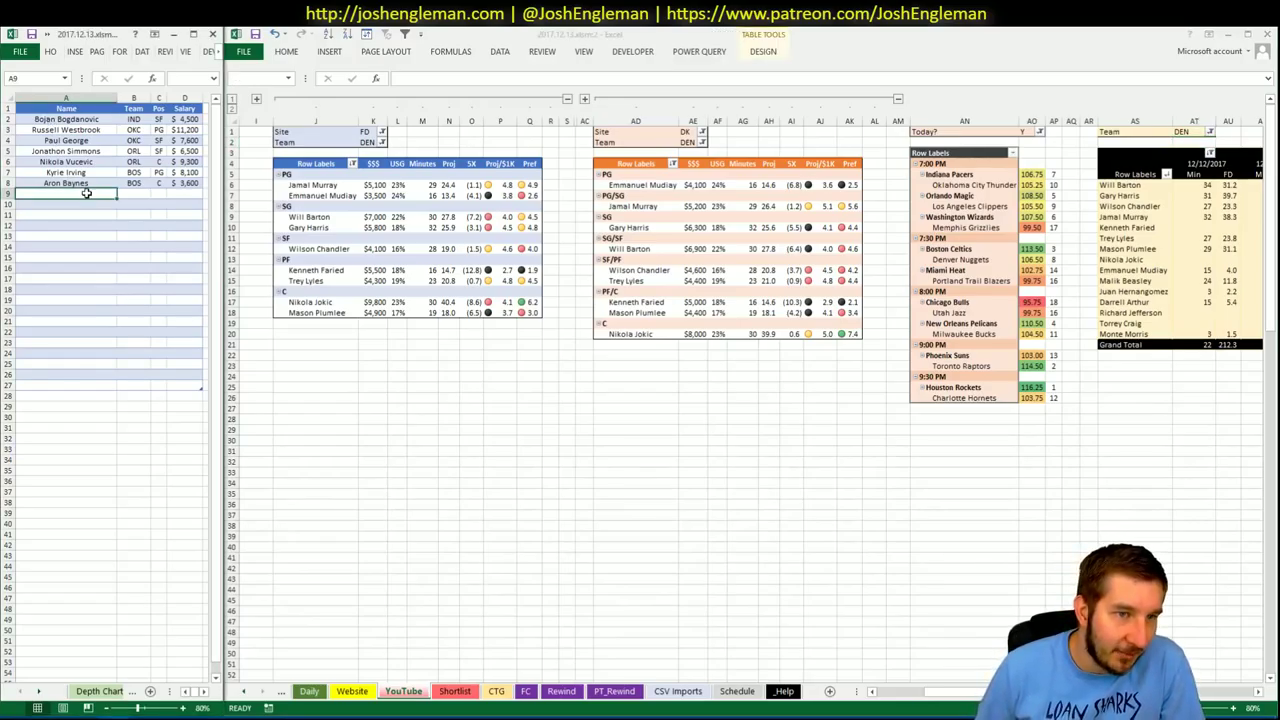
type("Wilson Chandler")
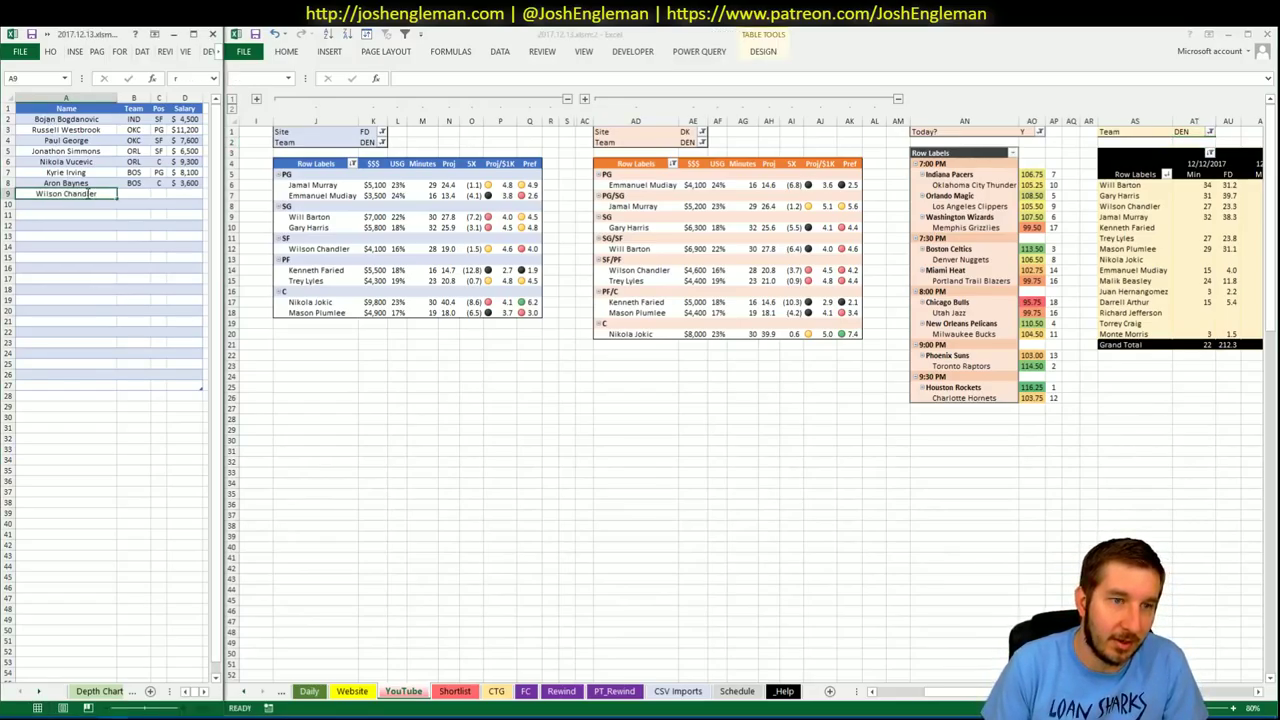
key("Return")
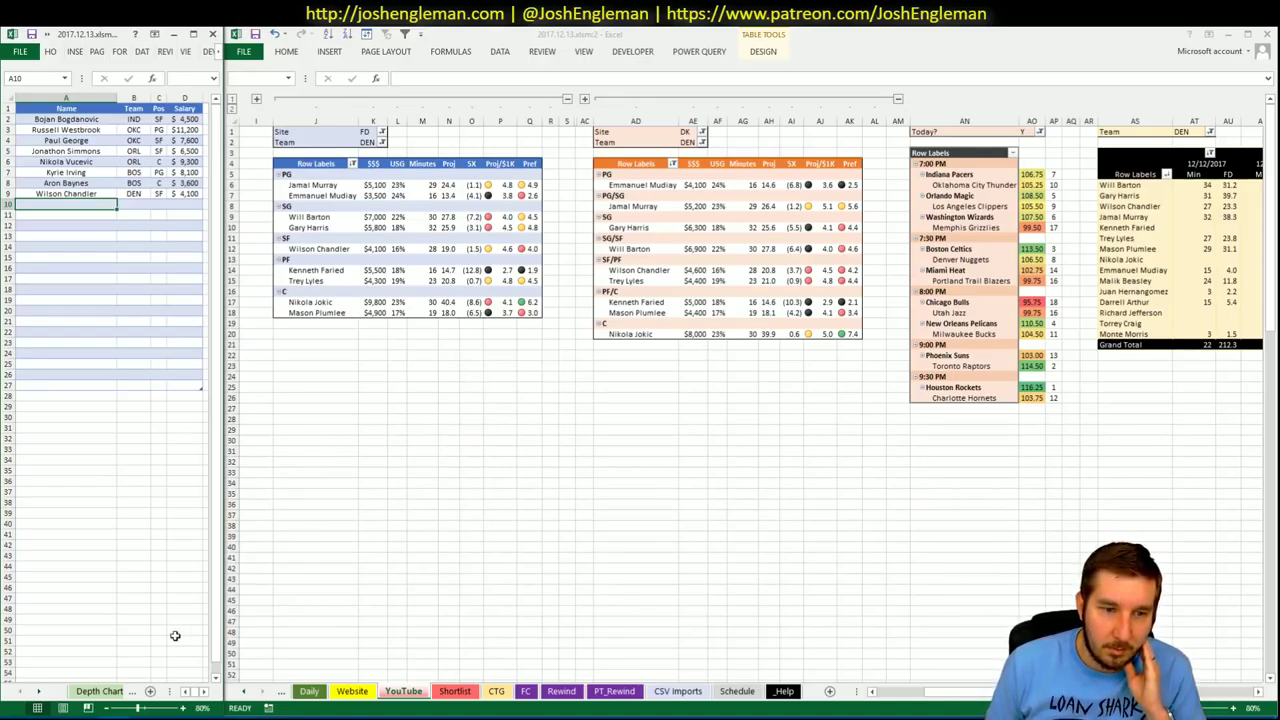
- Switch to FantasyCruncher in the browser, filter the FanDuel players to SG, and examine the news and game logs of Will Barton and Gary Harris
key("alt+Tab")
left_click(500, 46)
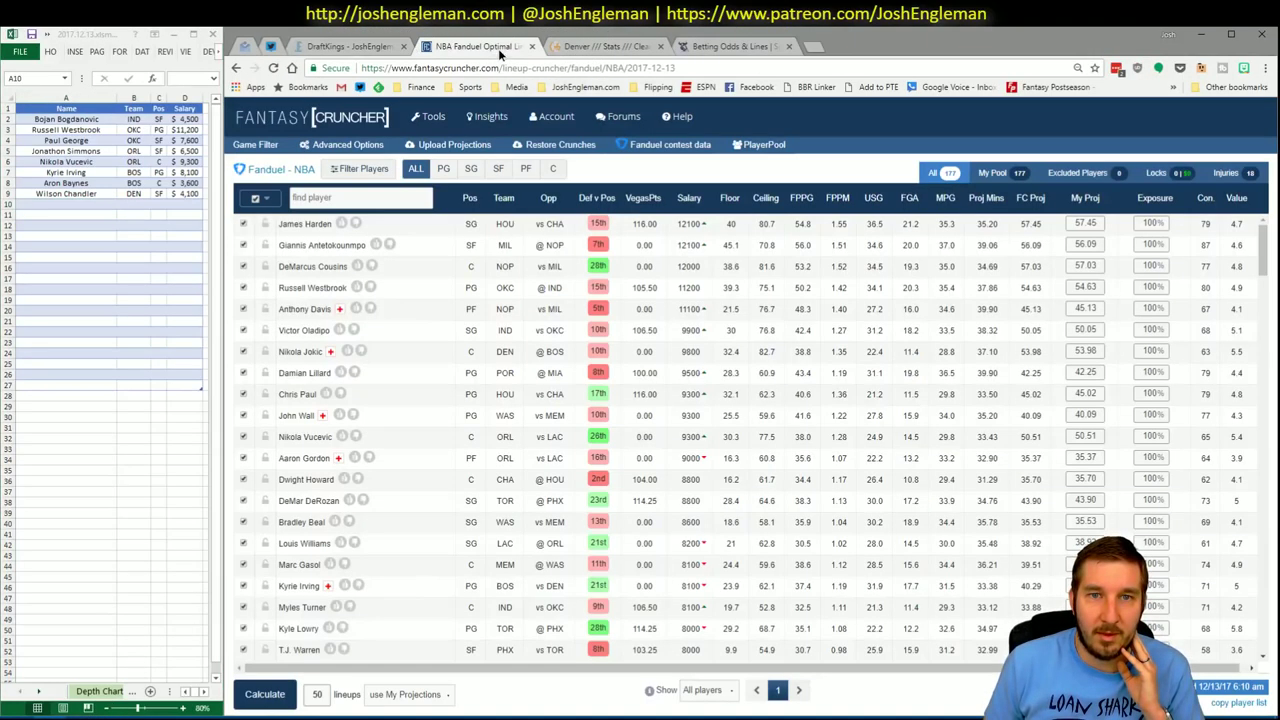
left_click(490, 116)
left_click(471, 168)
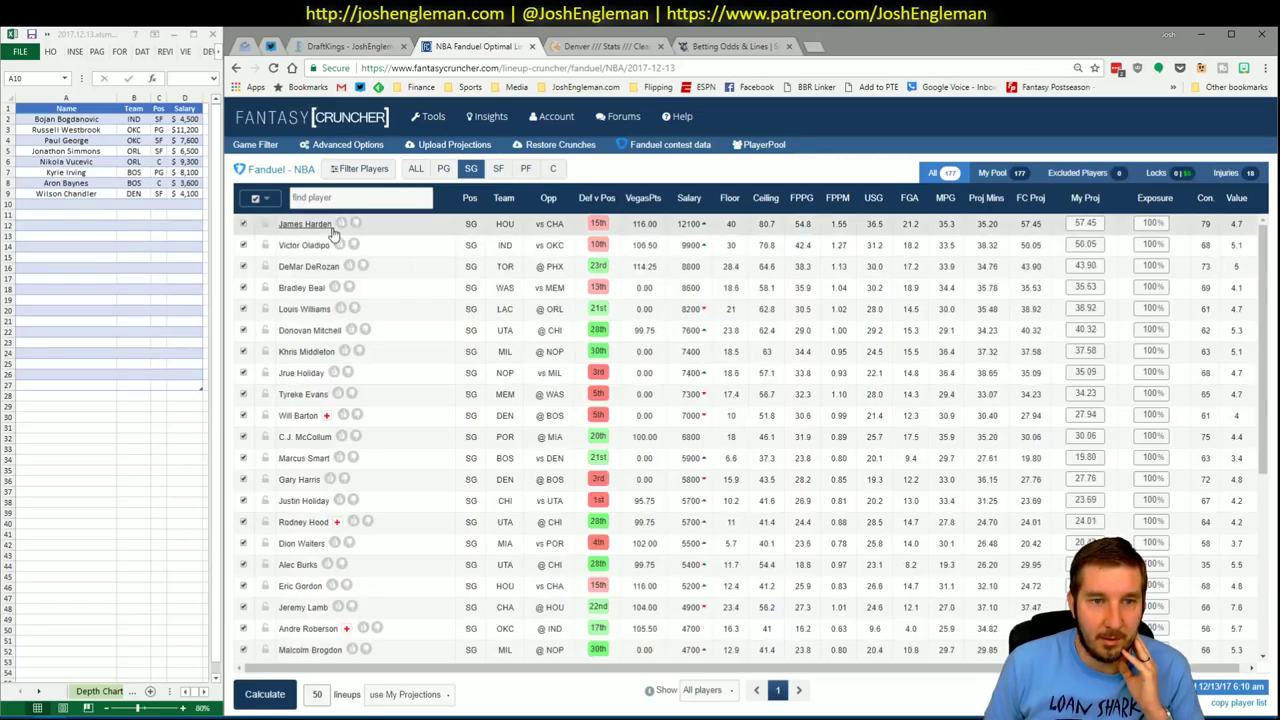
left_click(299, 416)
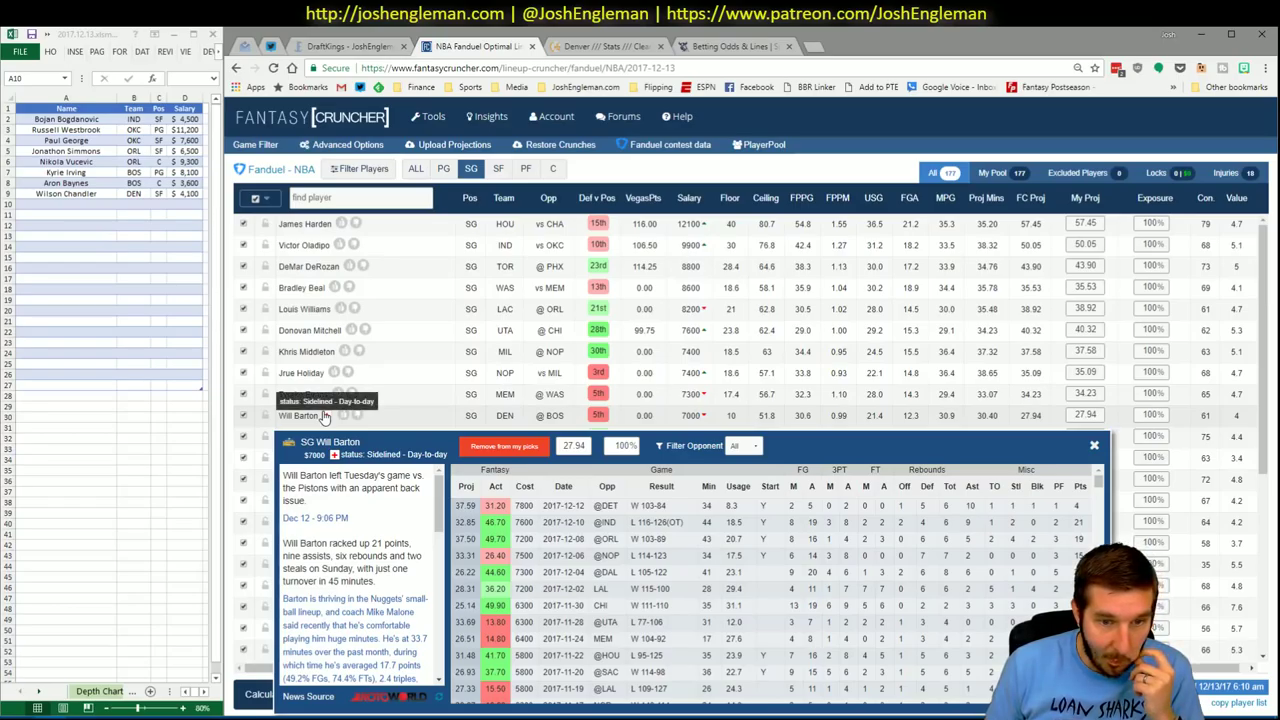
left_click(1094, 445)
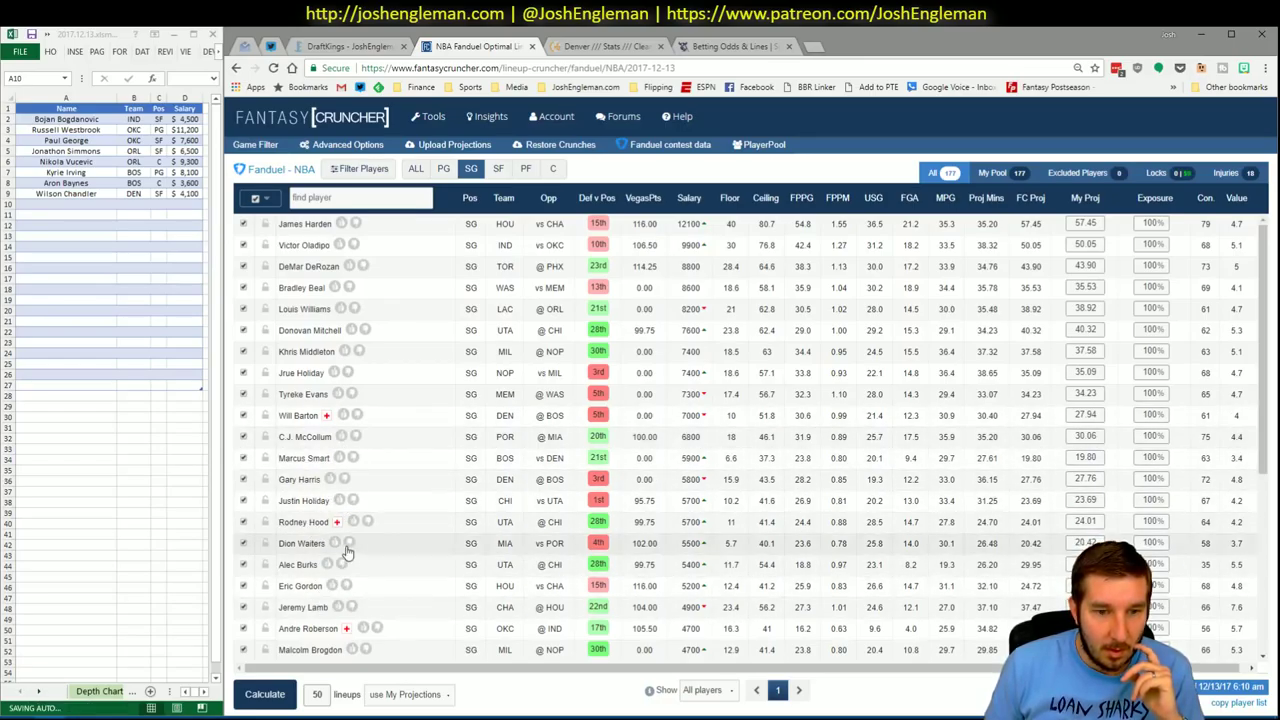
scroll(346, 548, "down", 3)
scroll(360, 540, "up", 3)
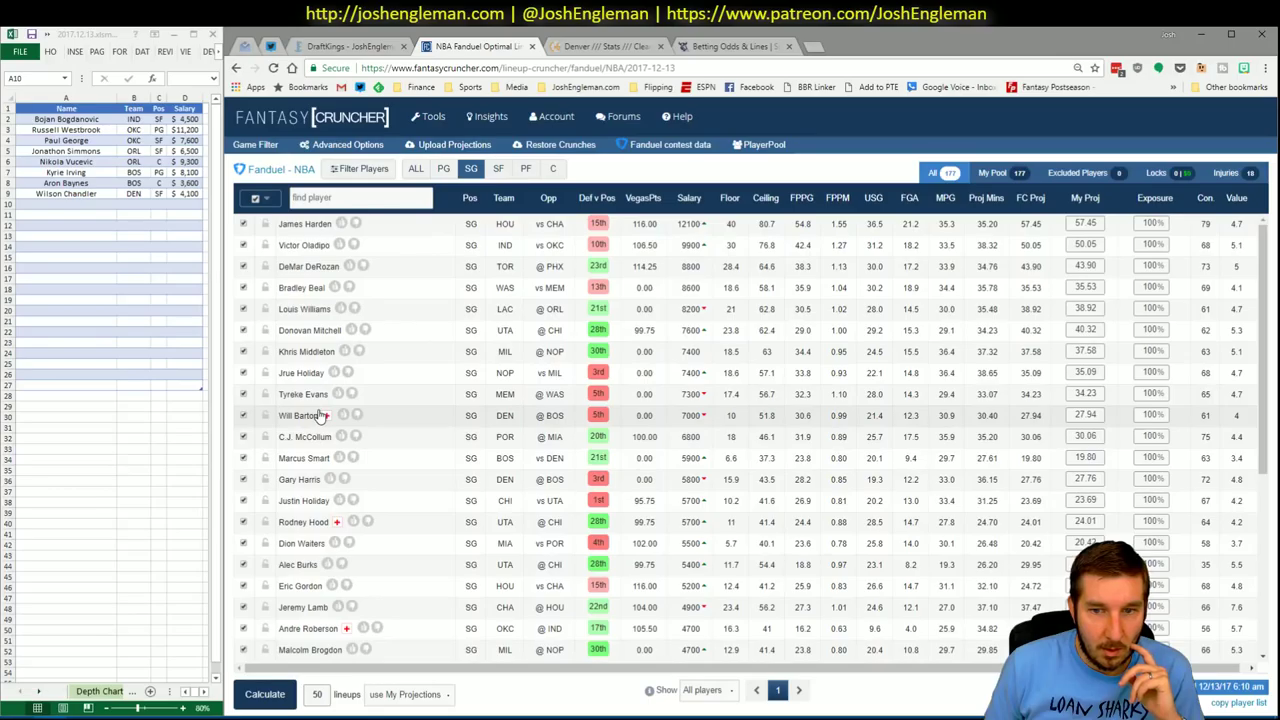
left_click(300, 479)
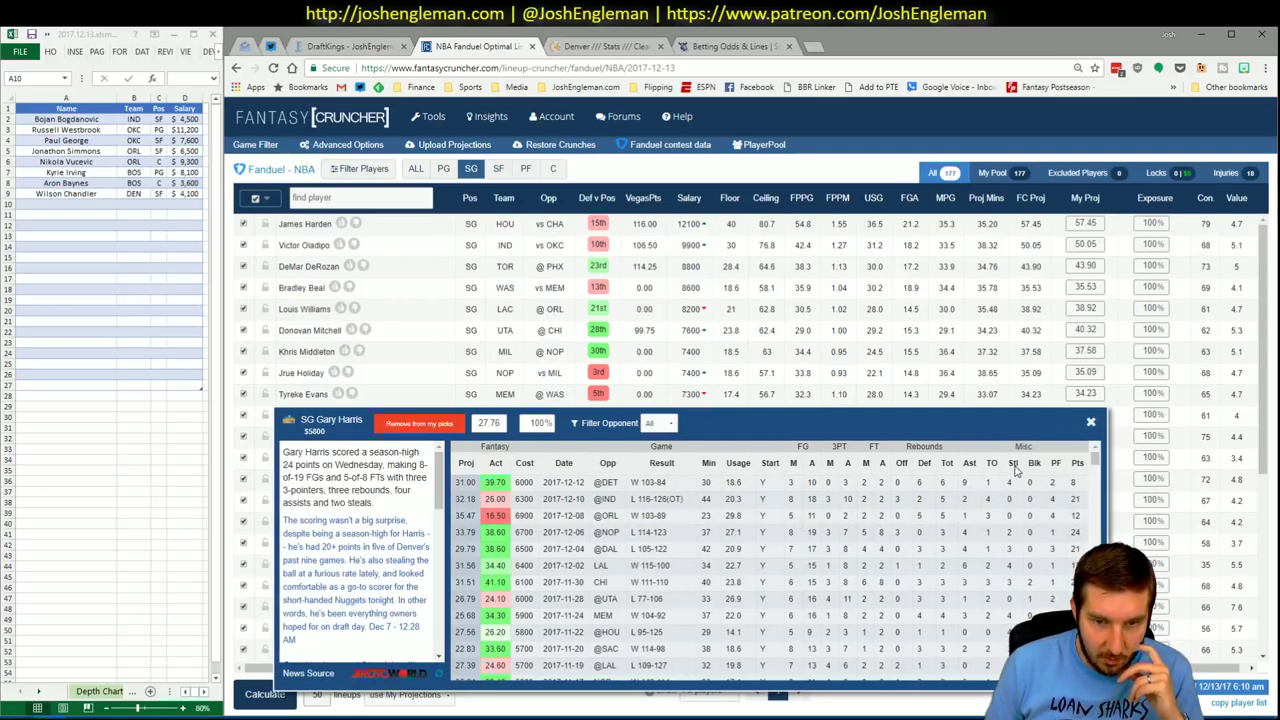
left_click(1090, 423)
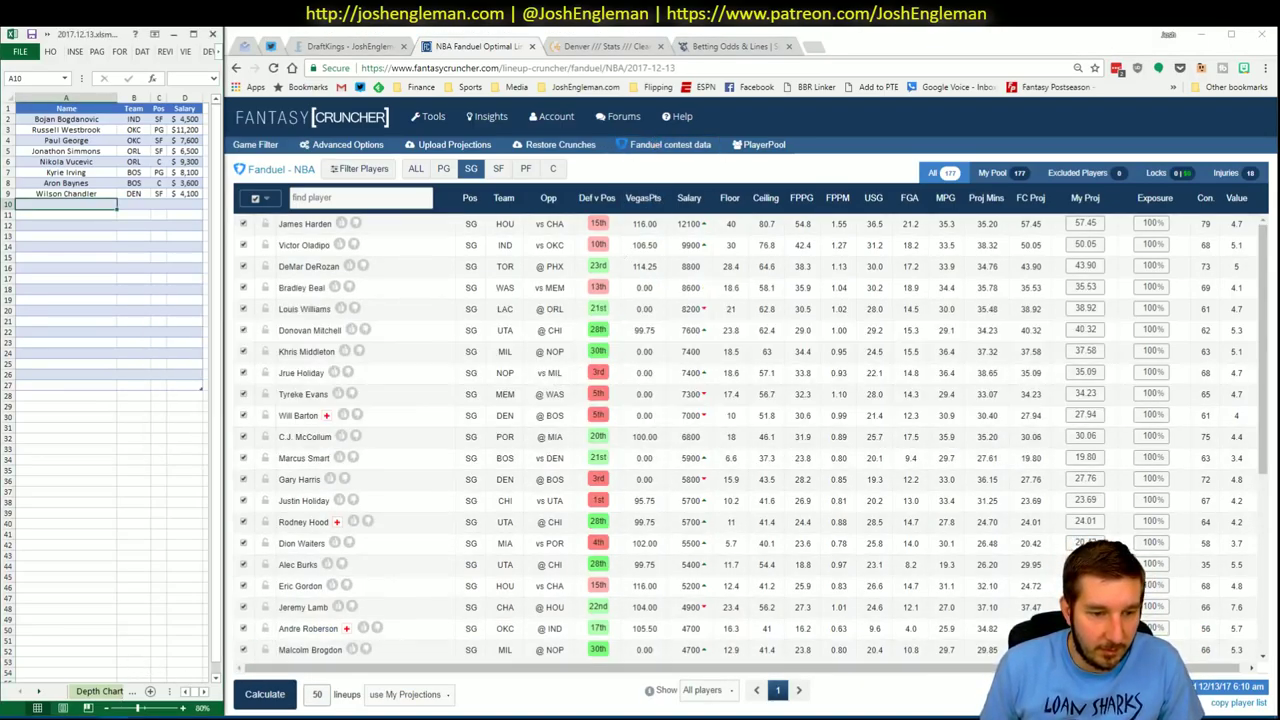
- Return to the workbook, check the Nuggets' game log on the YouTube sheet, and add Gary Harris to the shortlist table below Wilson Chandler
mouse_move(115, 719)
left_click(148, 662)
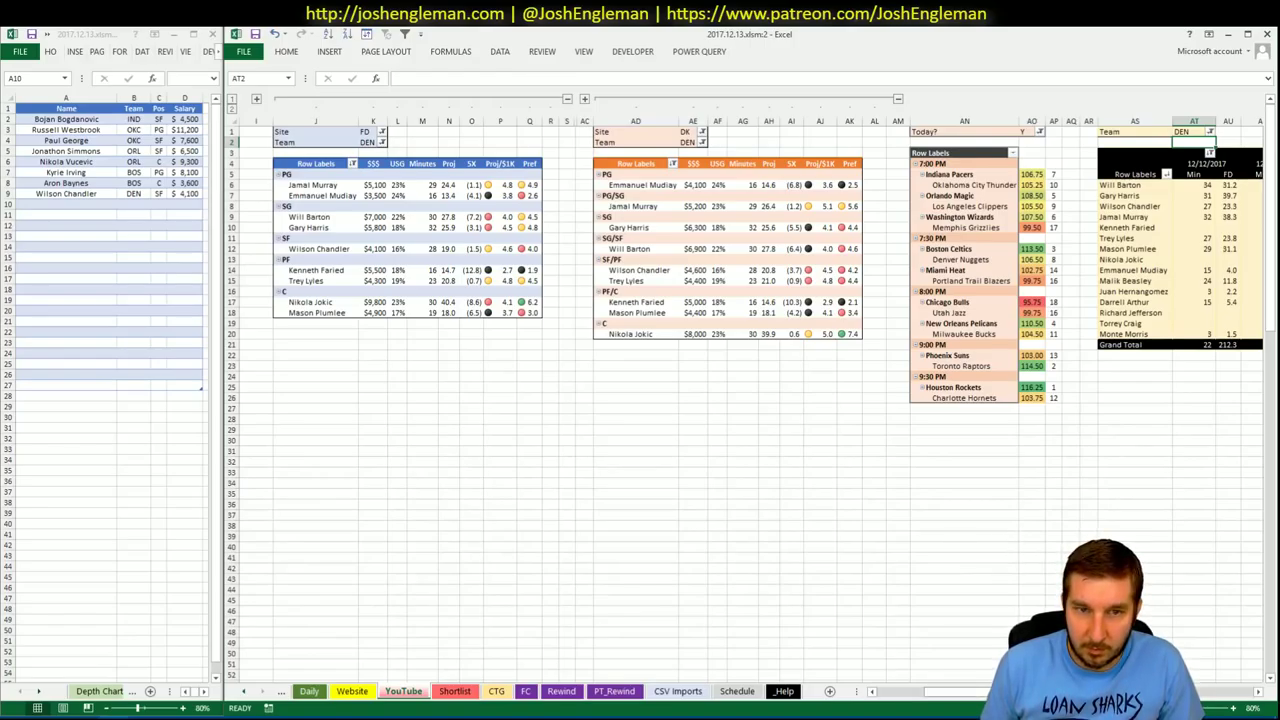
scroll(740, 400, "right", 5)
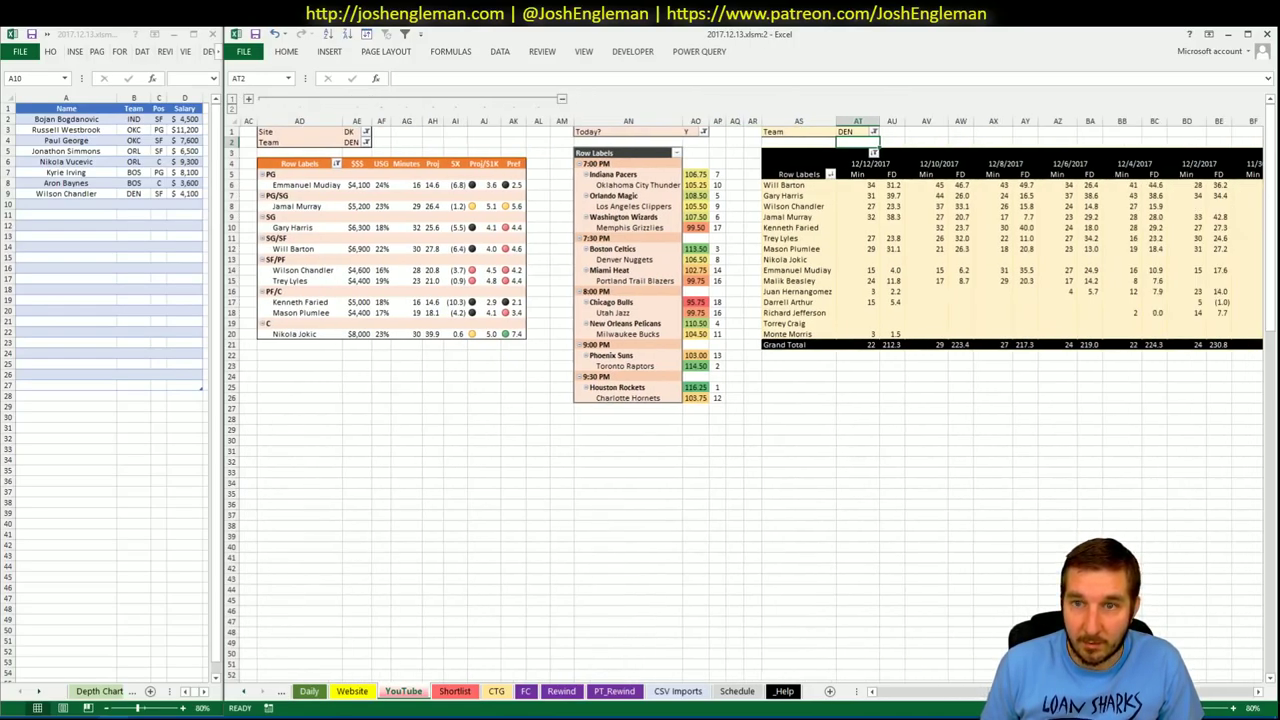
scroll(254, 286, "left", 5)
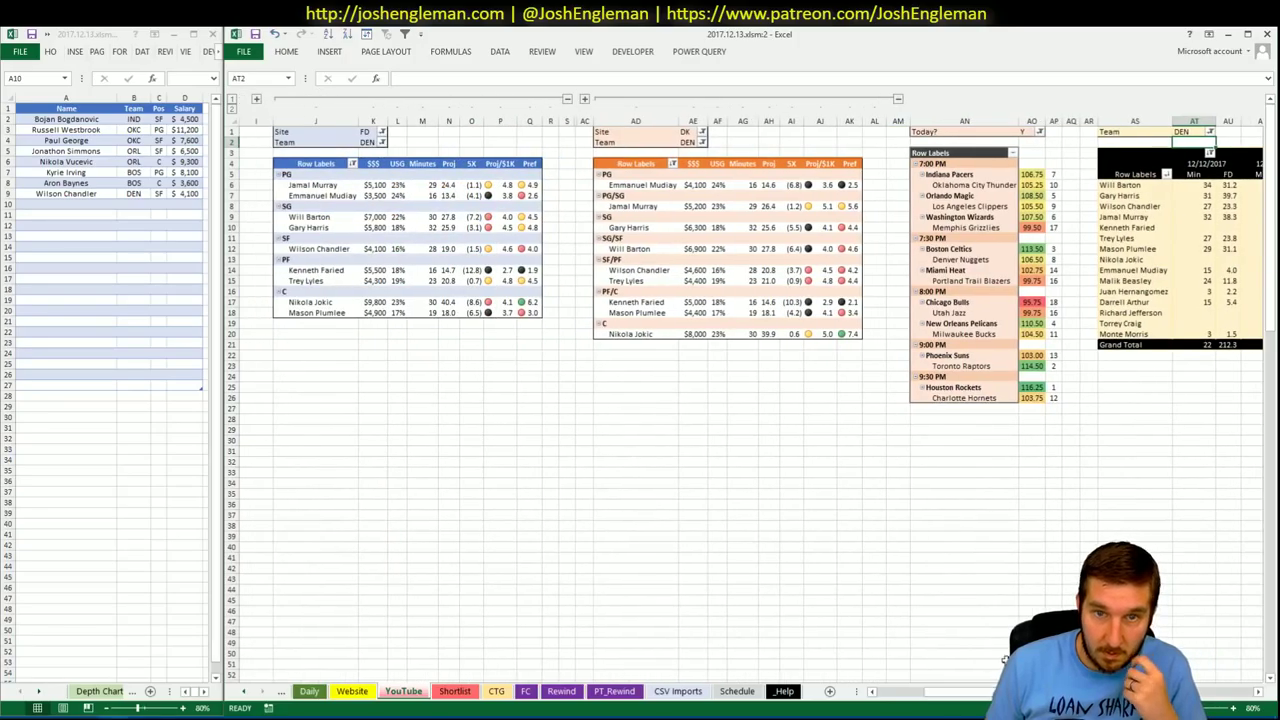
left_click(101, 202)
type("Gary Harris")
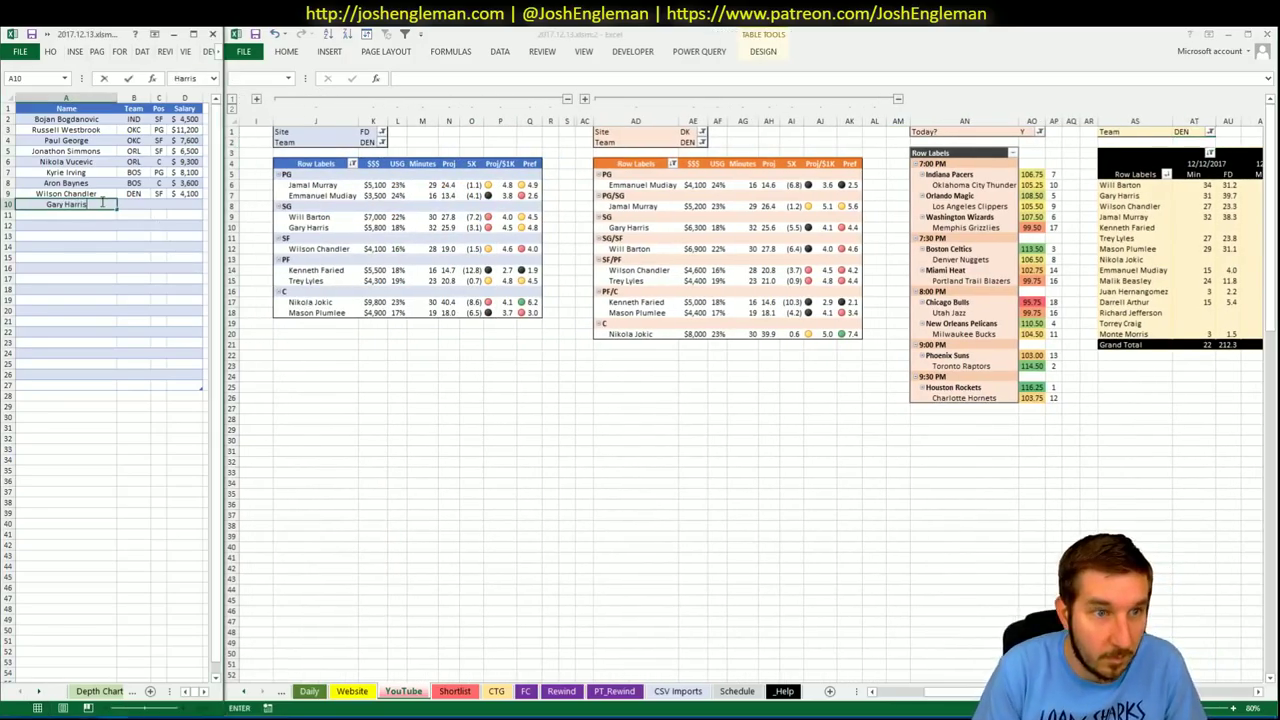
key("Return")
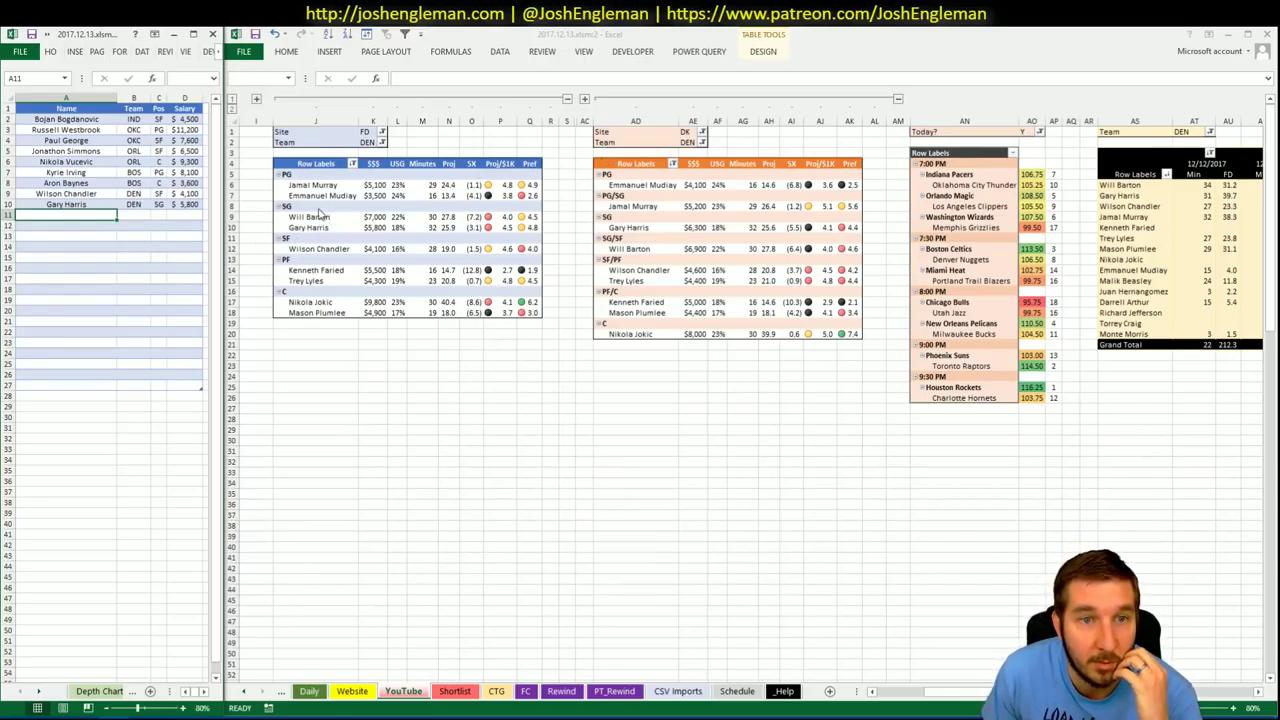
- Set the team filters of the FanDuel and DraftKings projections on the YouTube sheet to MIA
left_click(368, 143)
left_click(369, 144)
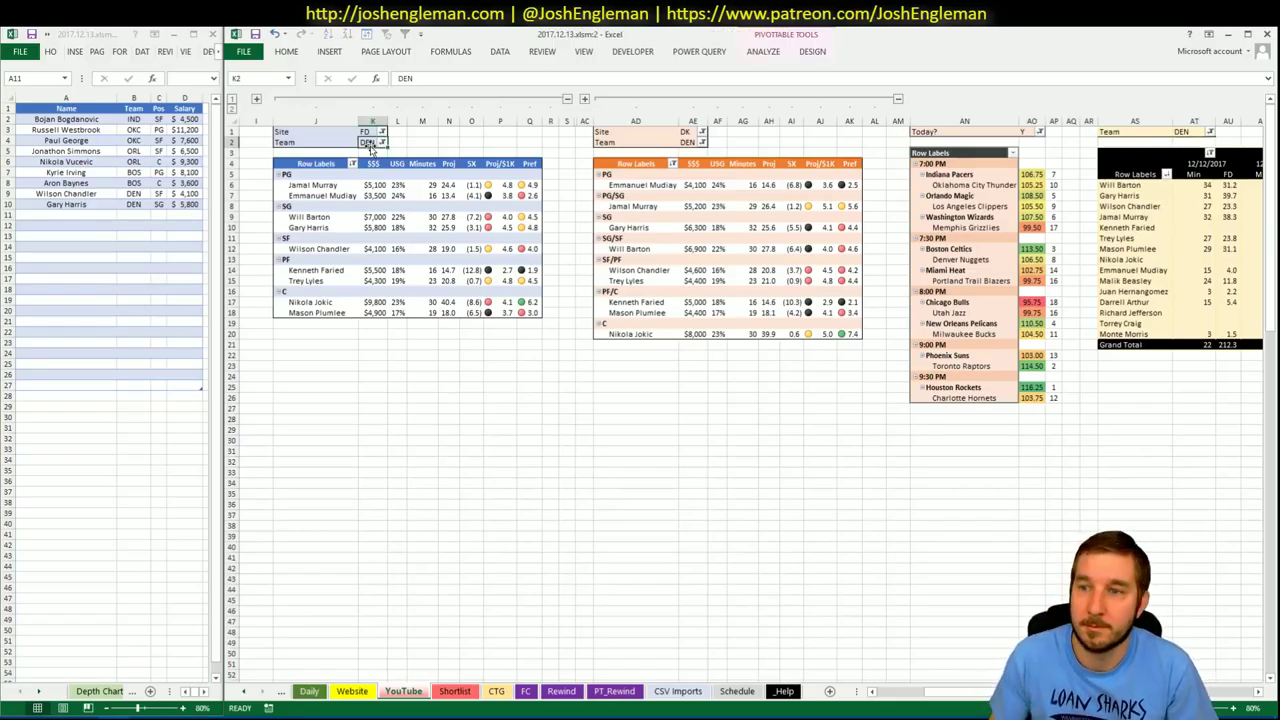
type("MIAS")
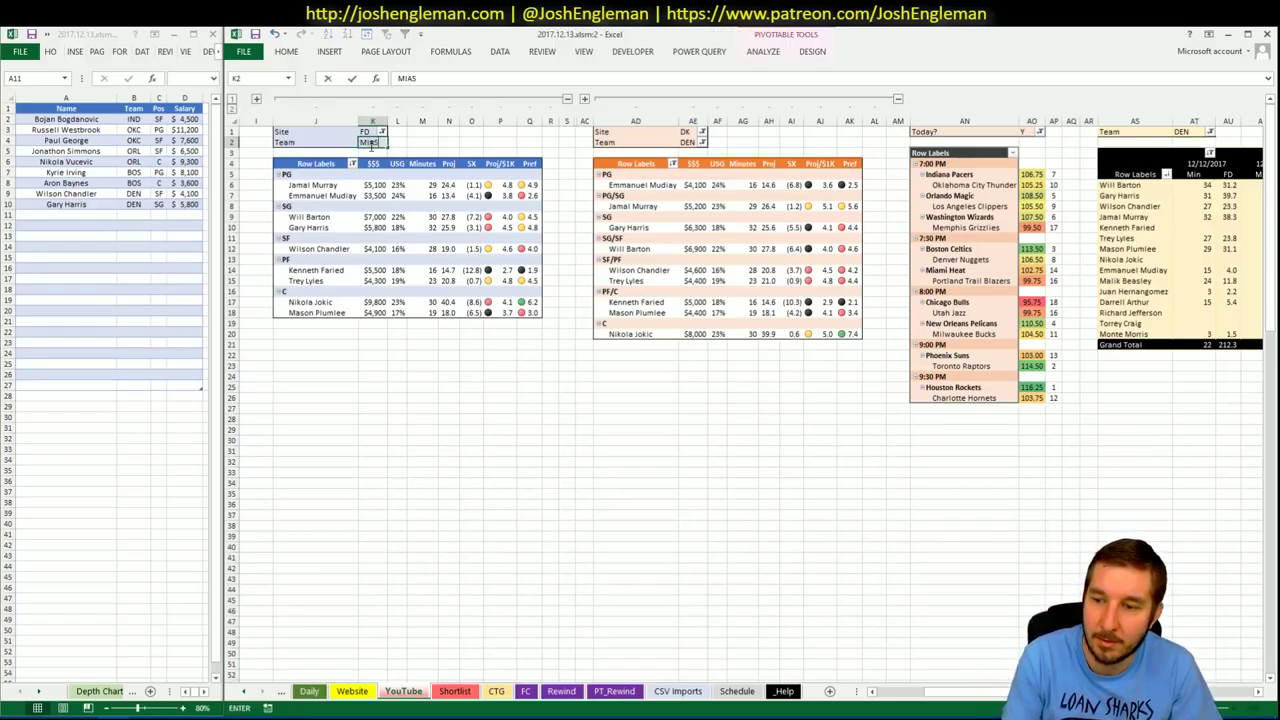
key("BackSpace")
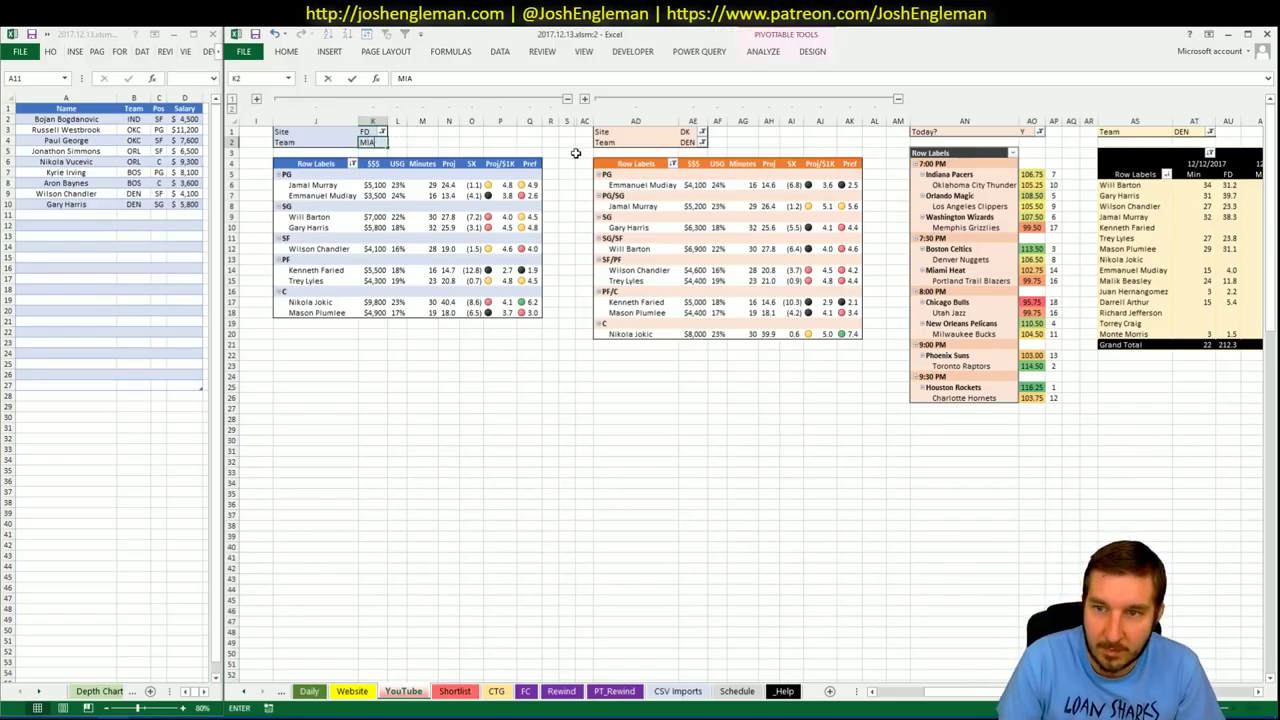
key("Return")
left_click(678, 142)
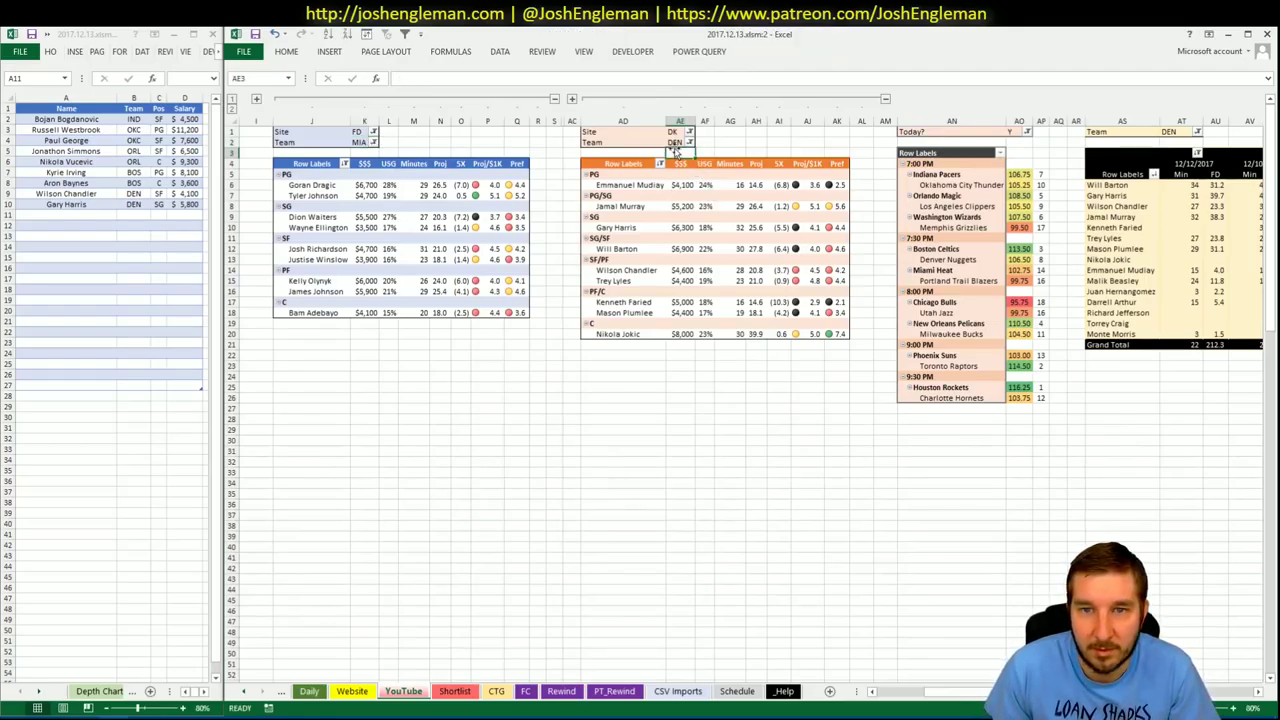
type("MIA")
key("Tab")
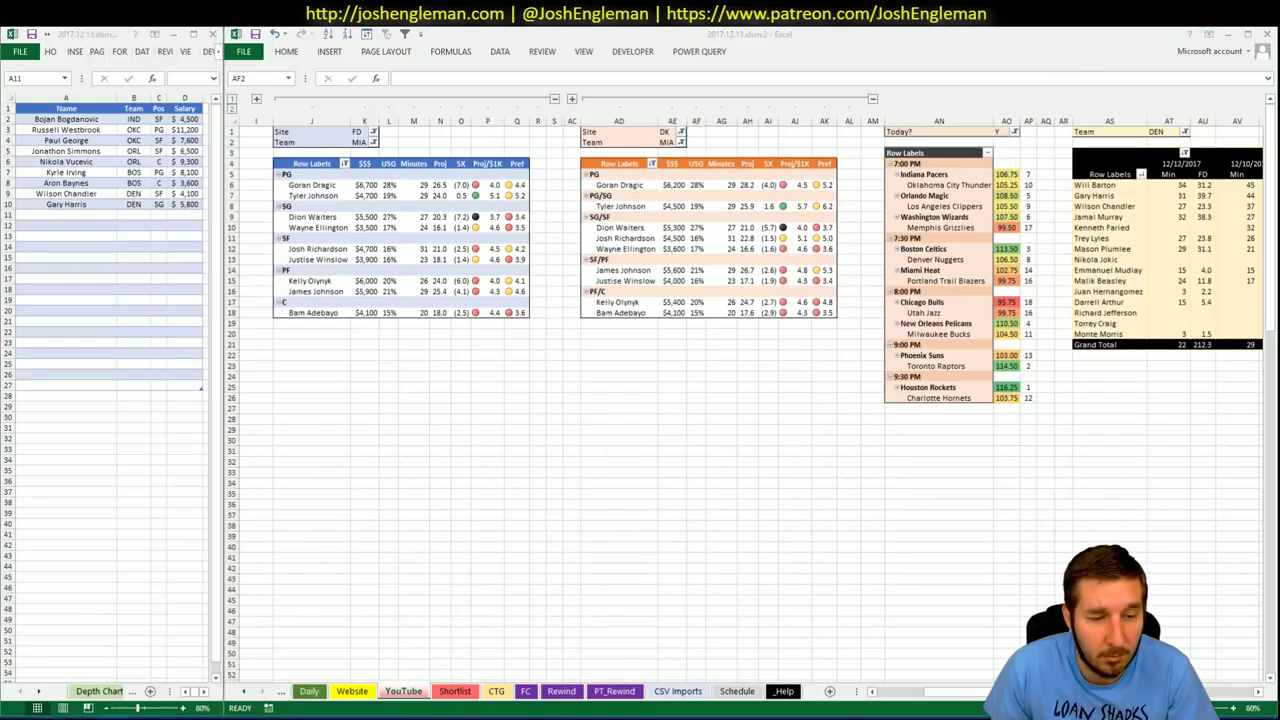
- Switch to the browser to check the NBA betting odds and FantasyCruncher's player list, and return to the workbook
key("alt+Tab")
left_click(735, 46)
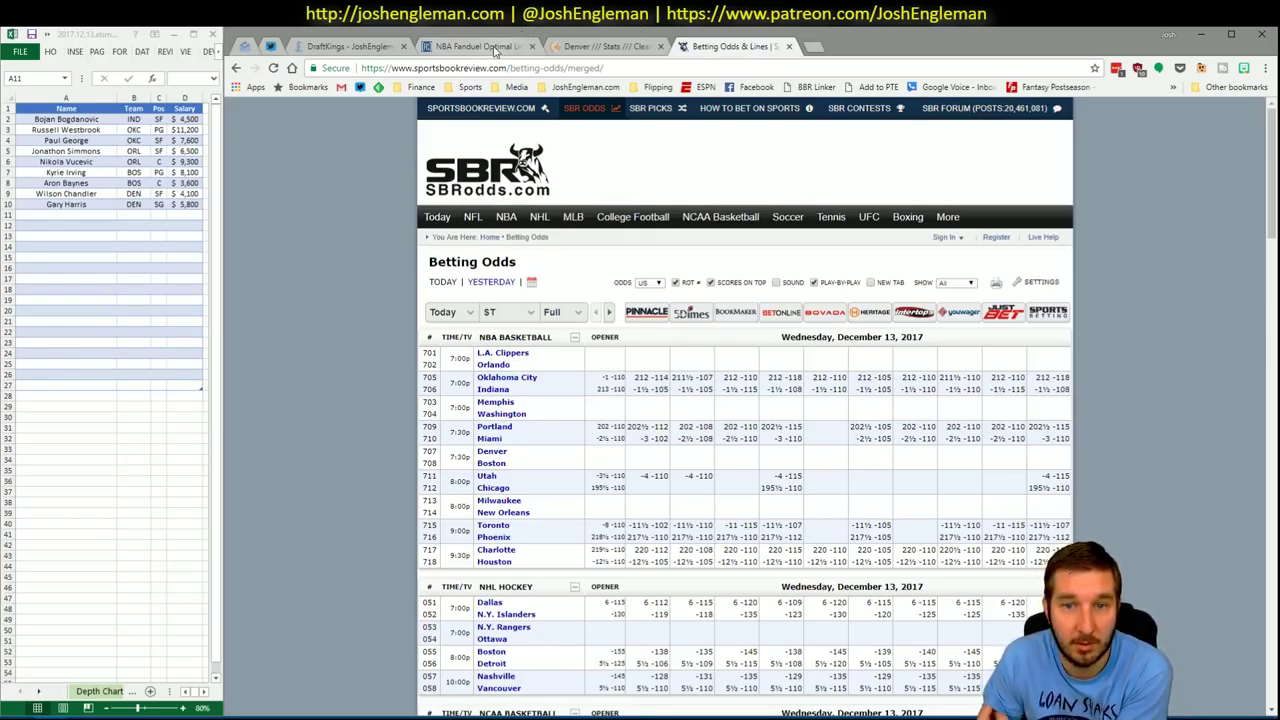
left_click(493, 48)
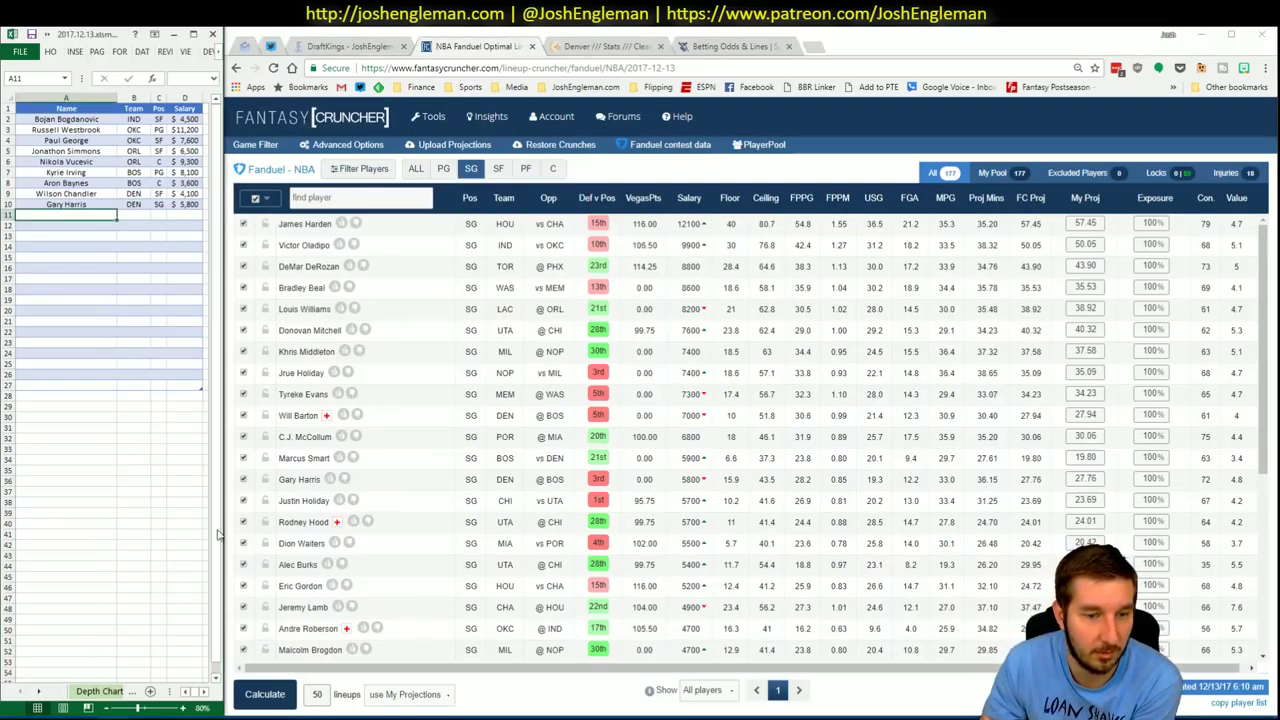
mouse_move(104, 680)
left_click(158, 688)
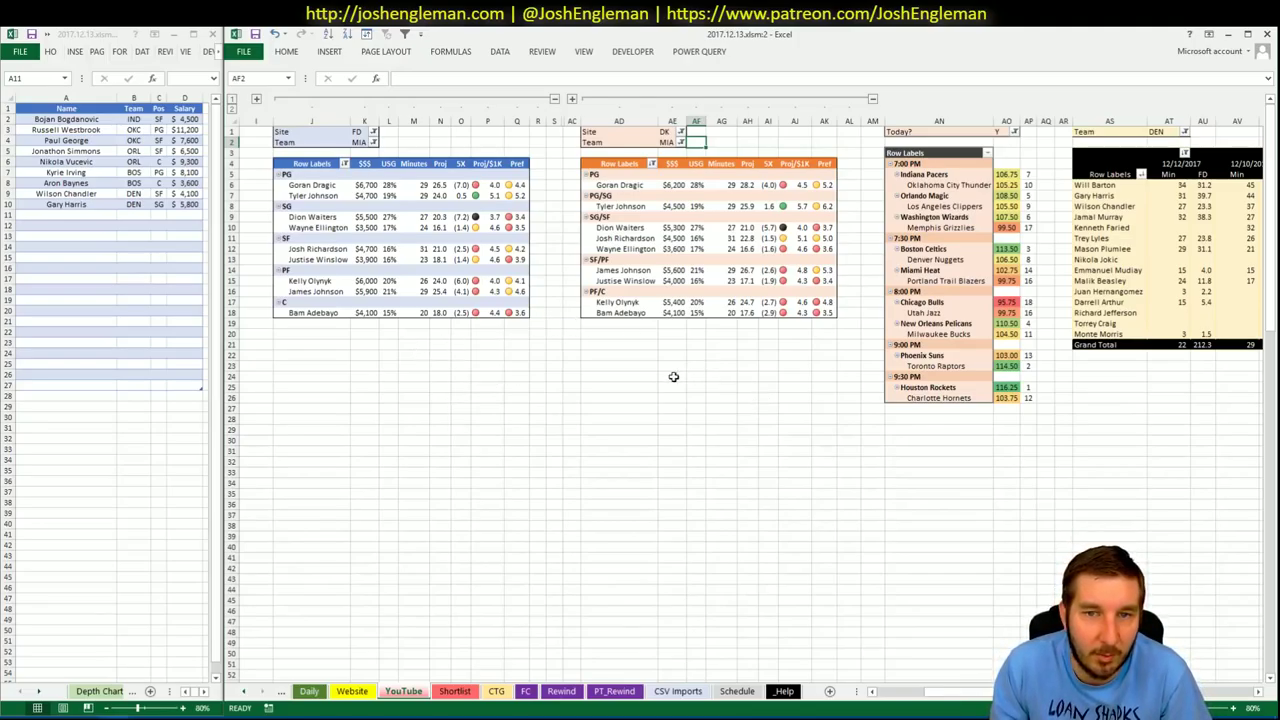
- Find the Miami Heat on Cleaning the Glass and copy their full Shooting: Frequency player table for the workbook's CTG sheet
left_click(497, 691)
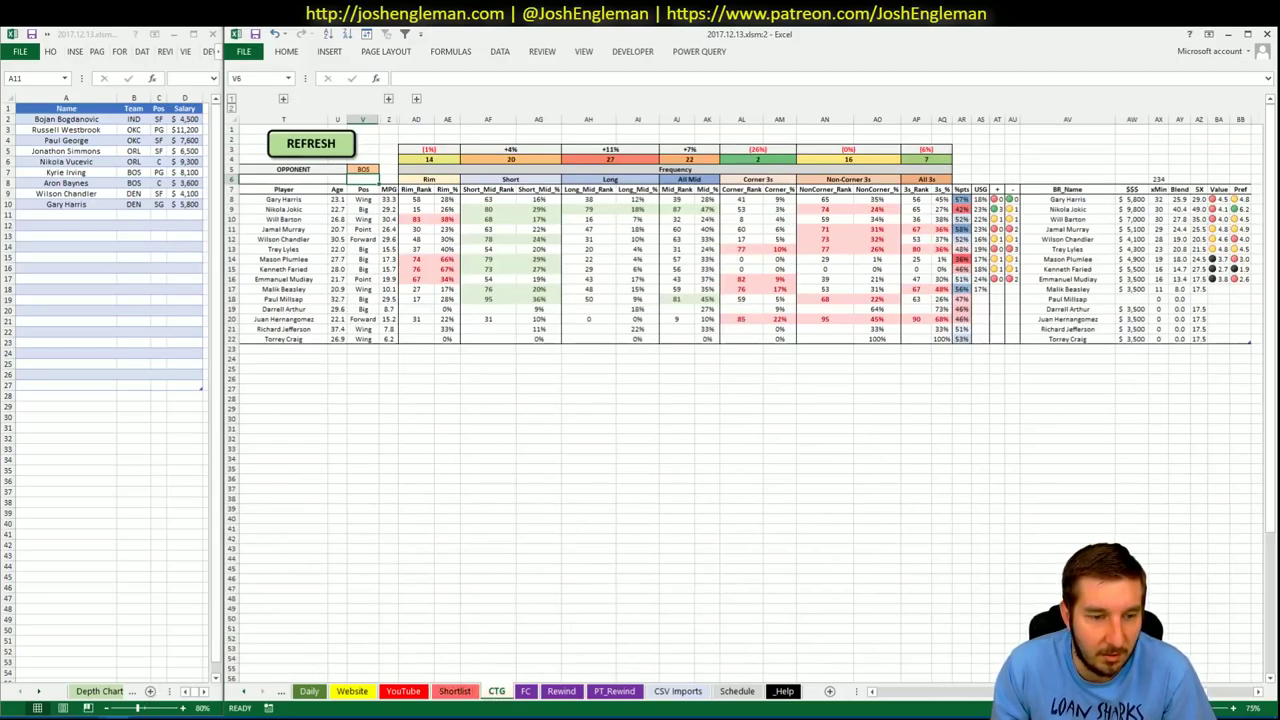
key("alt+Tab")
left_click(610, 46)
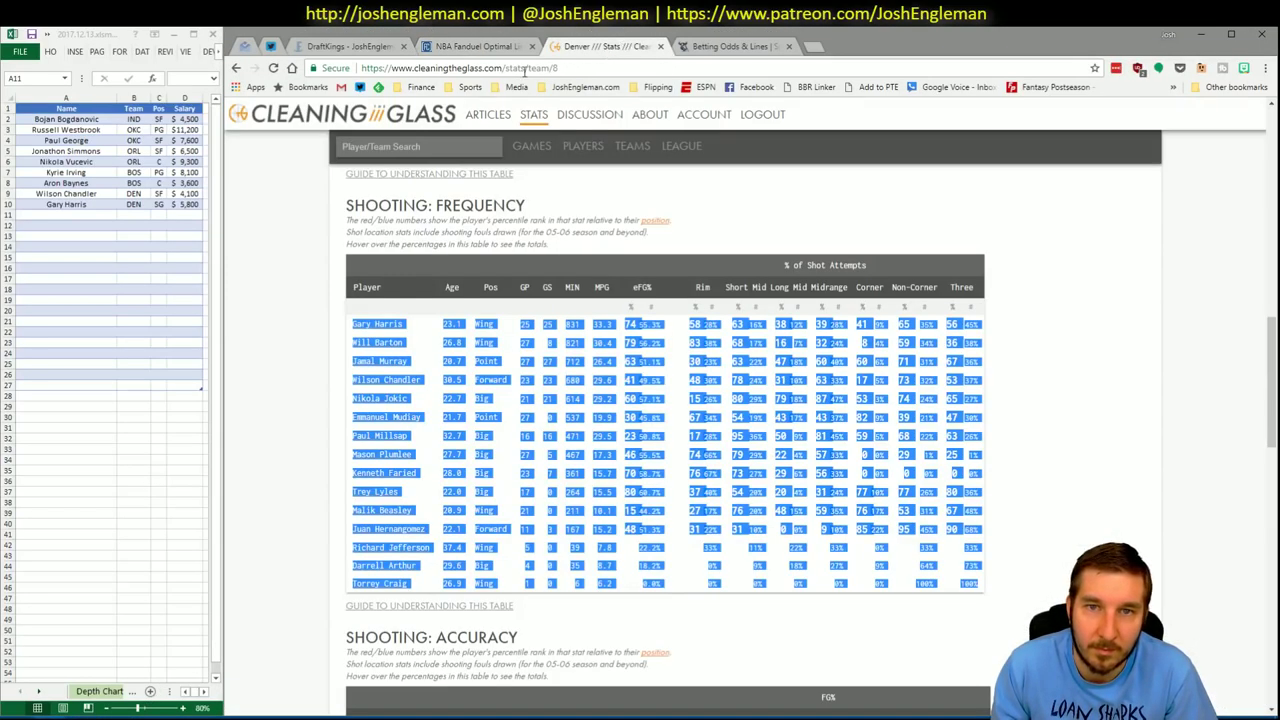
left_click(414, 148)
type("heat")
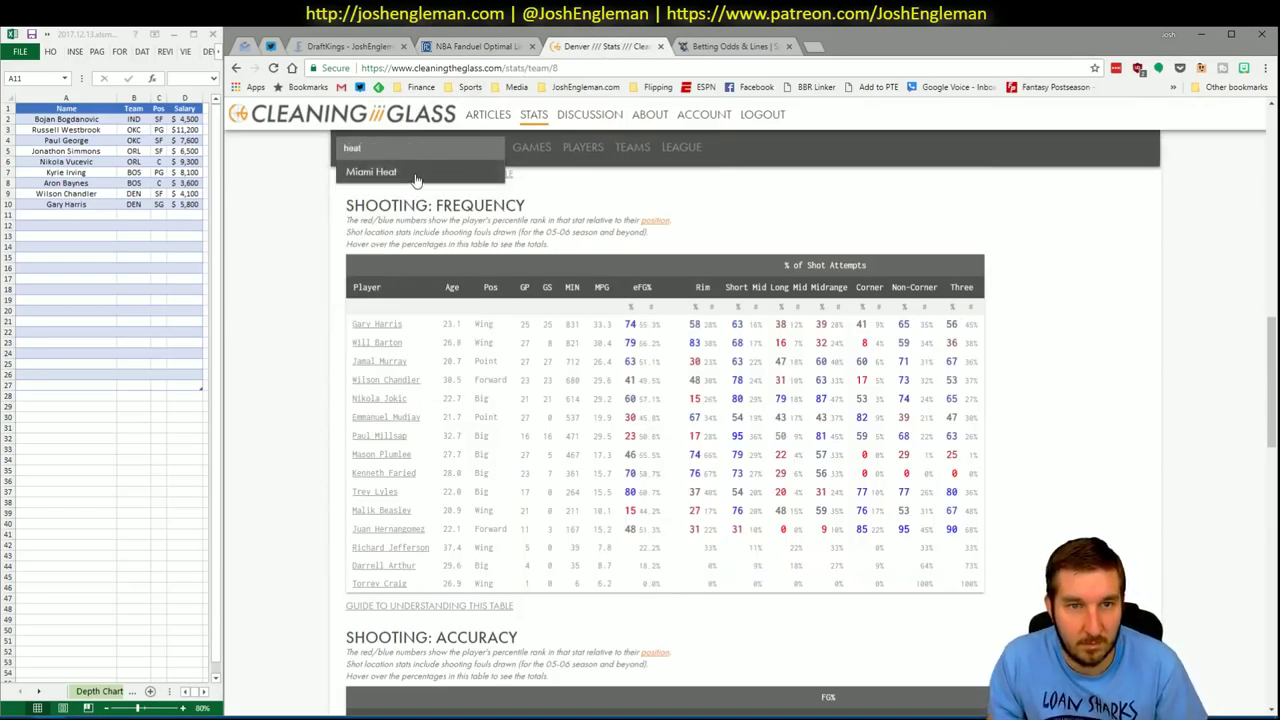
left_click(414, 172)
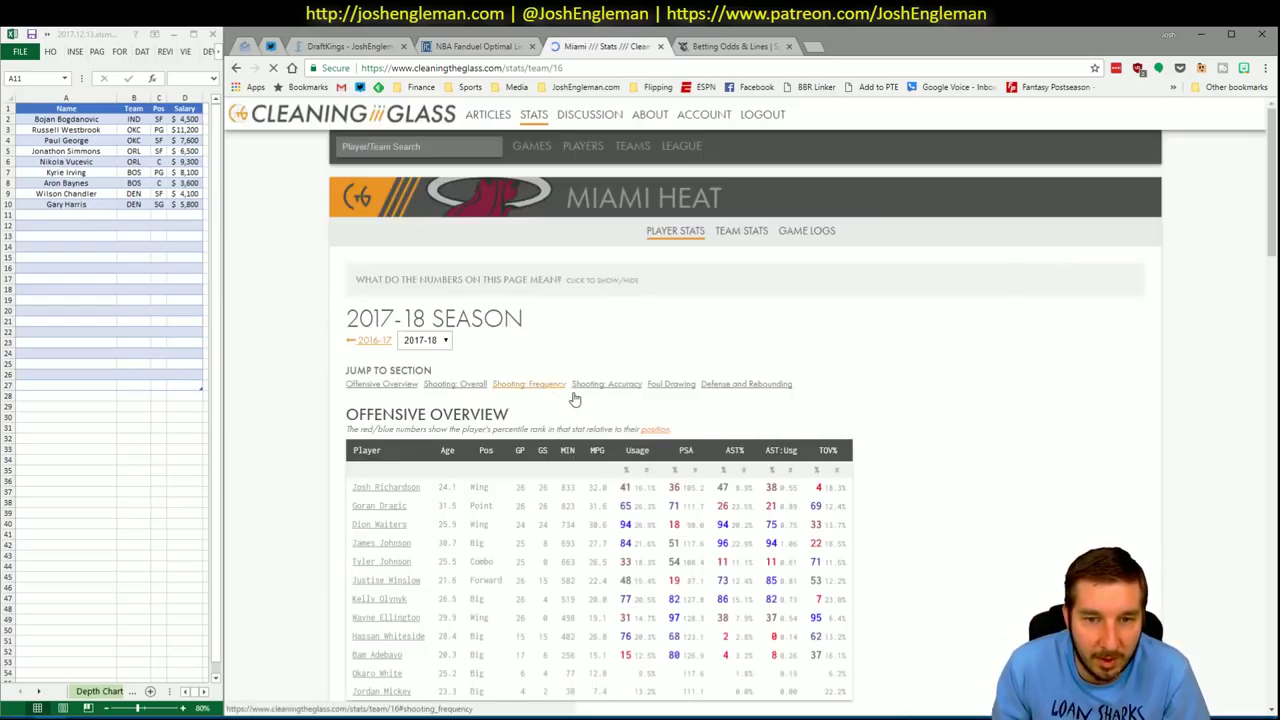
left_click(558, 385)
left_click_drag(975, 527, 363, 323)
key("ctrl+c")
key("alt+Tab")
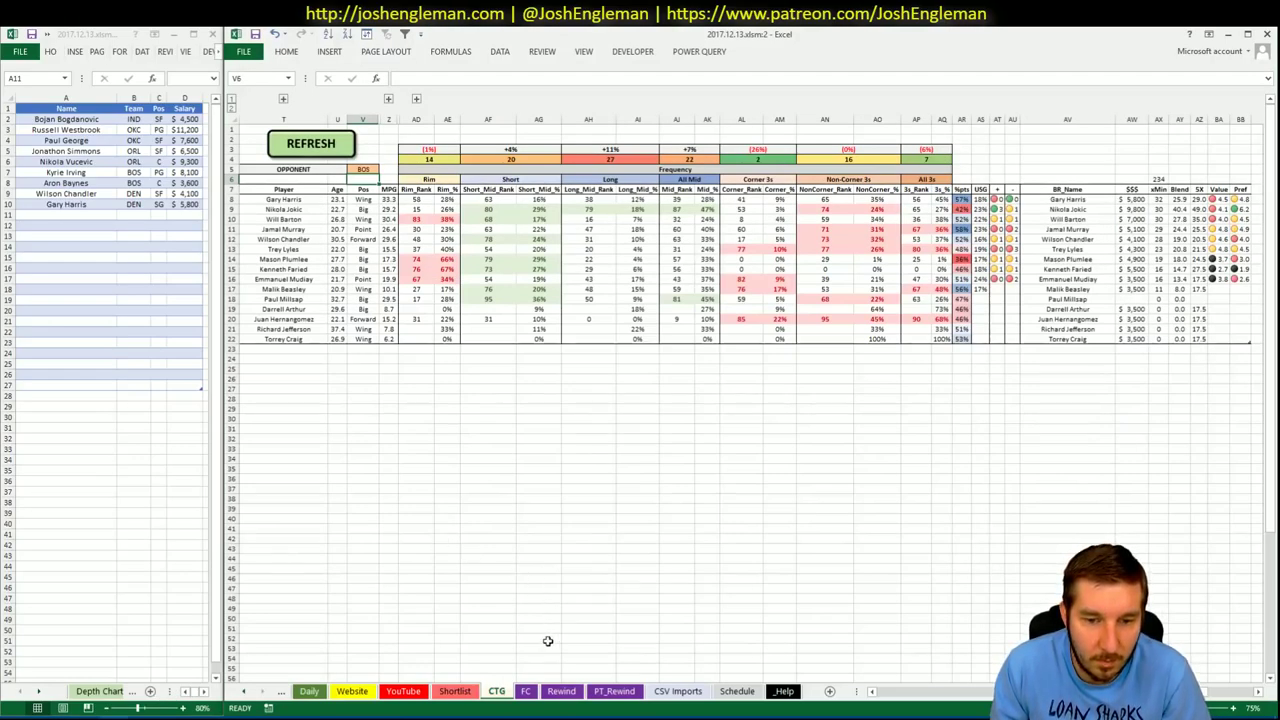
- Refresh the CTG sheet with the copied Heat table using POR as the opponent, and return to the YouTube sheet
left_click(336, 145)
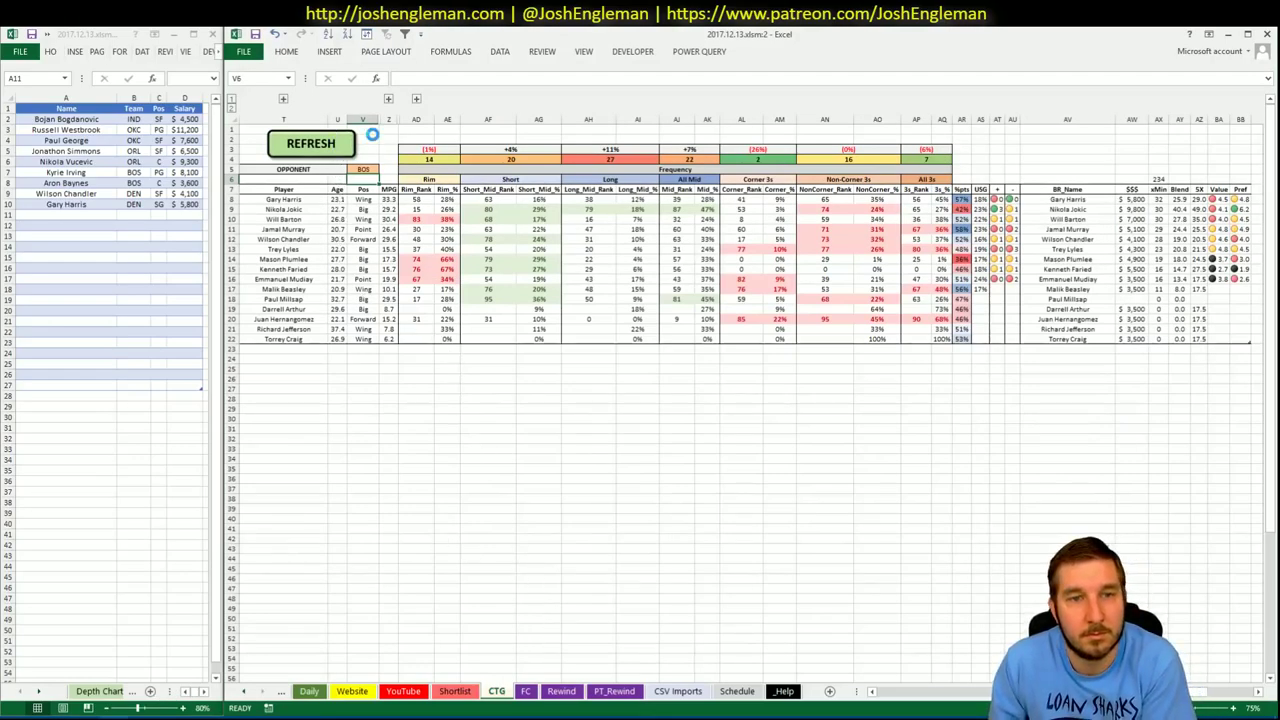
left_click(366, 169)
type("POR")
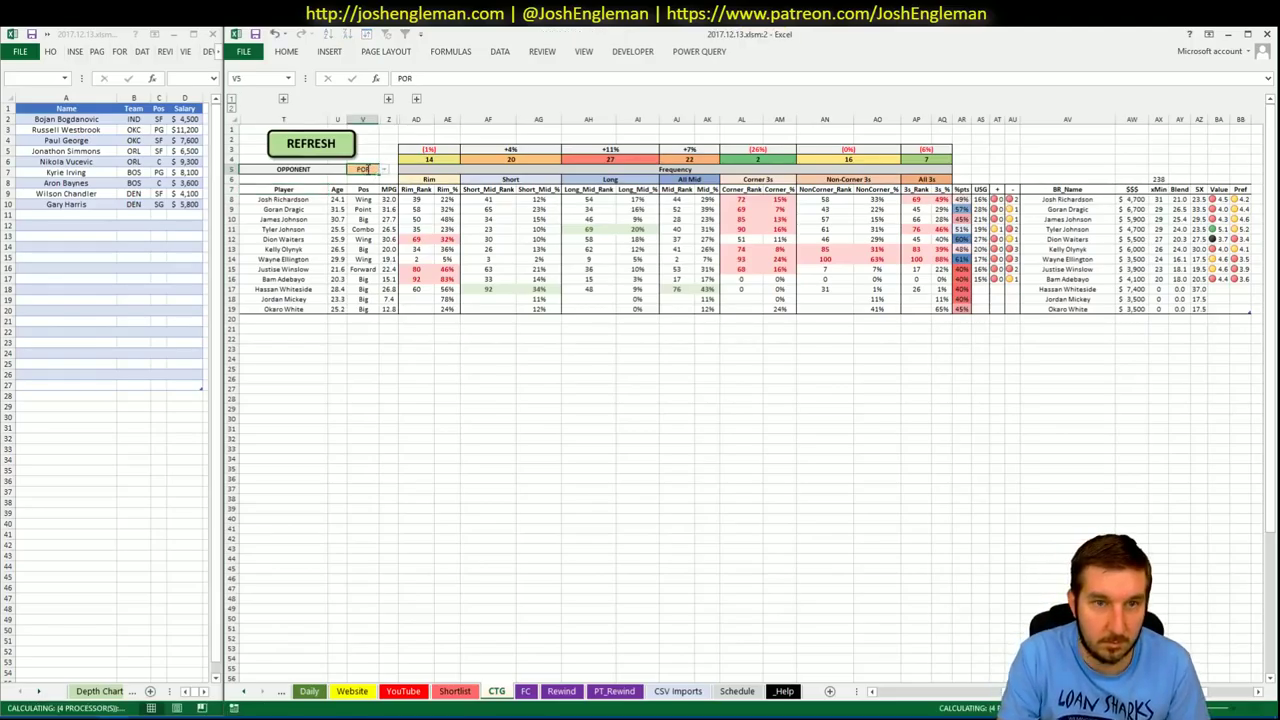
key("Return")
left_click(672, 530)
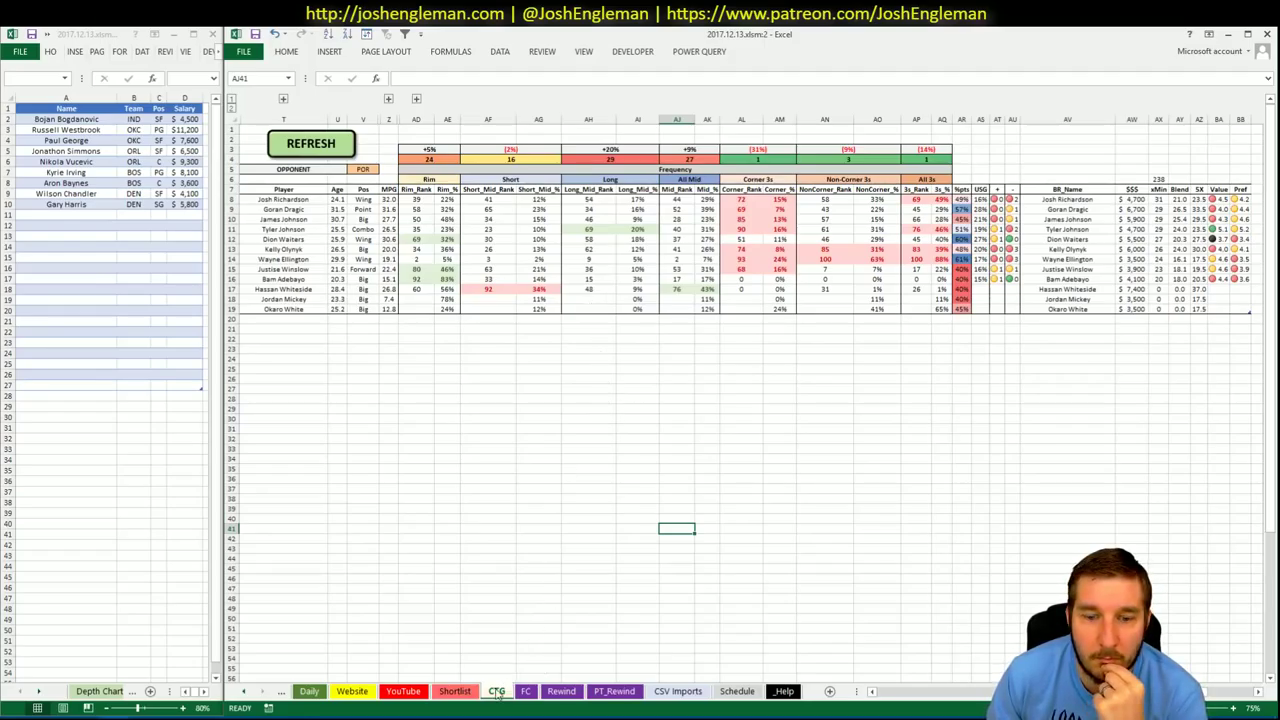
left_click(413, 697)
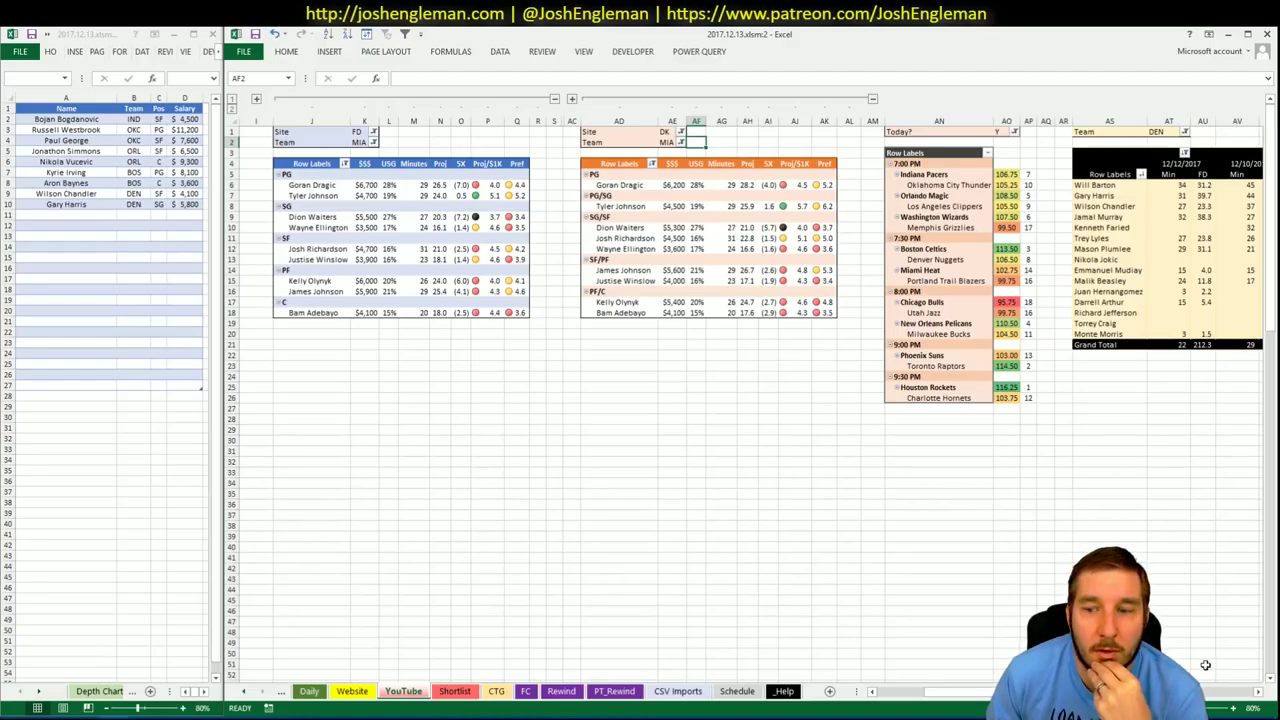
- Set the team filter of the game-by-game minutes and FD points table on the YouTube sheet to MIA
scroll(700, 400, "right", 5)
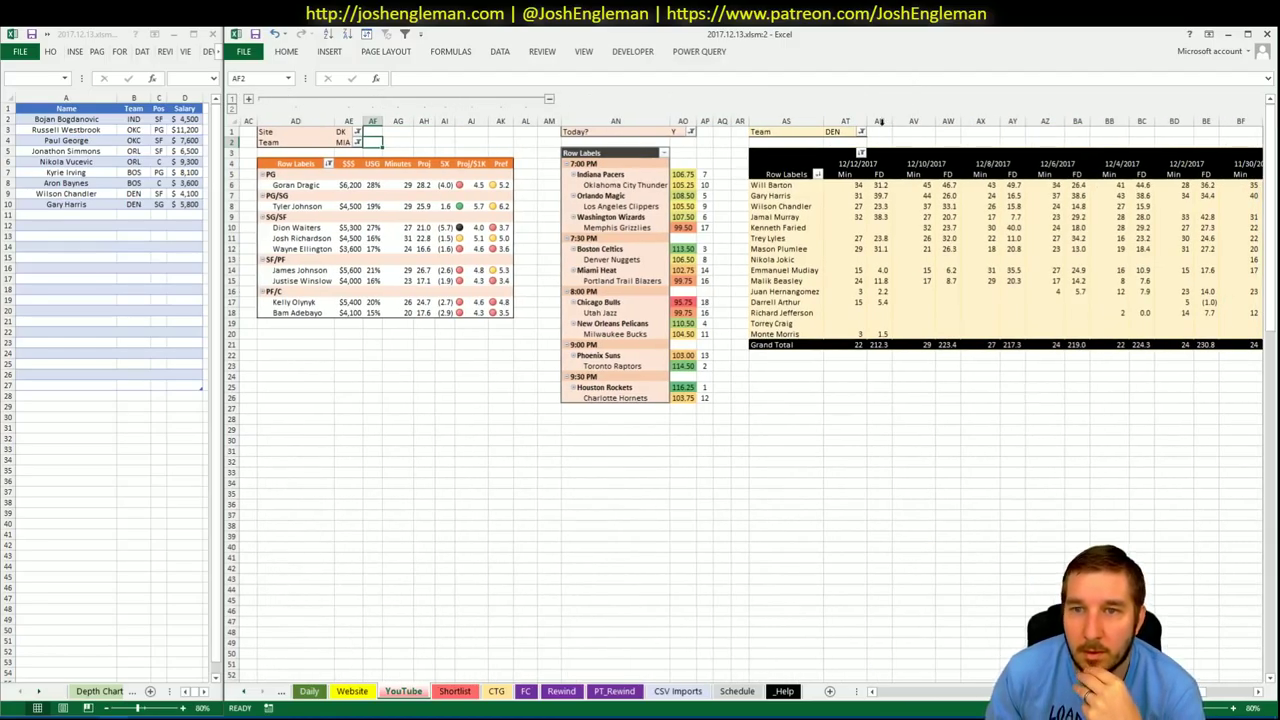
left_click(843, 131)
type("MIA")
key("Return")
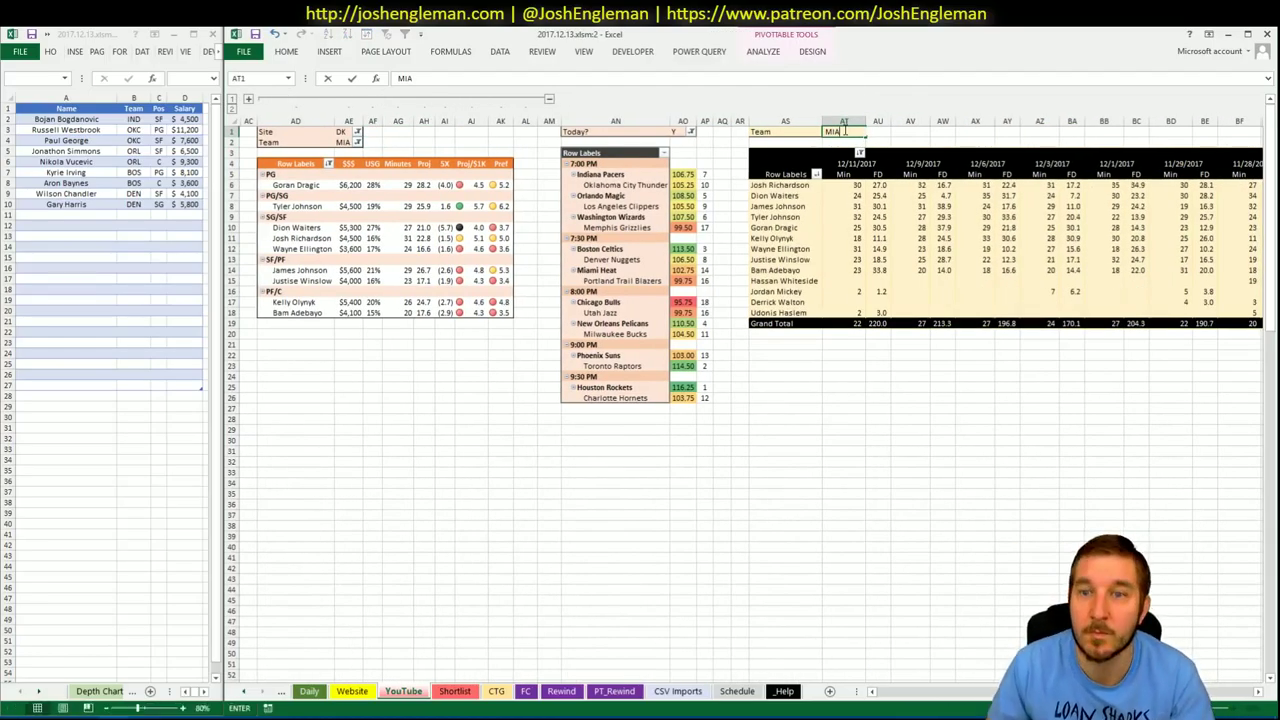
key("Return")
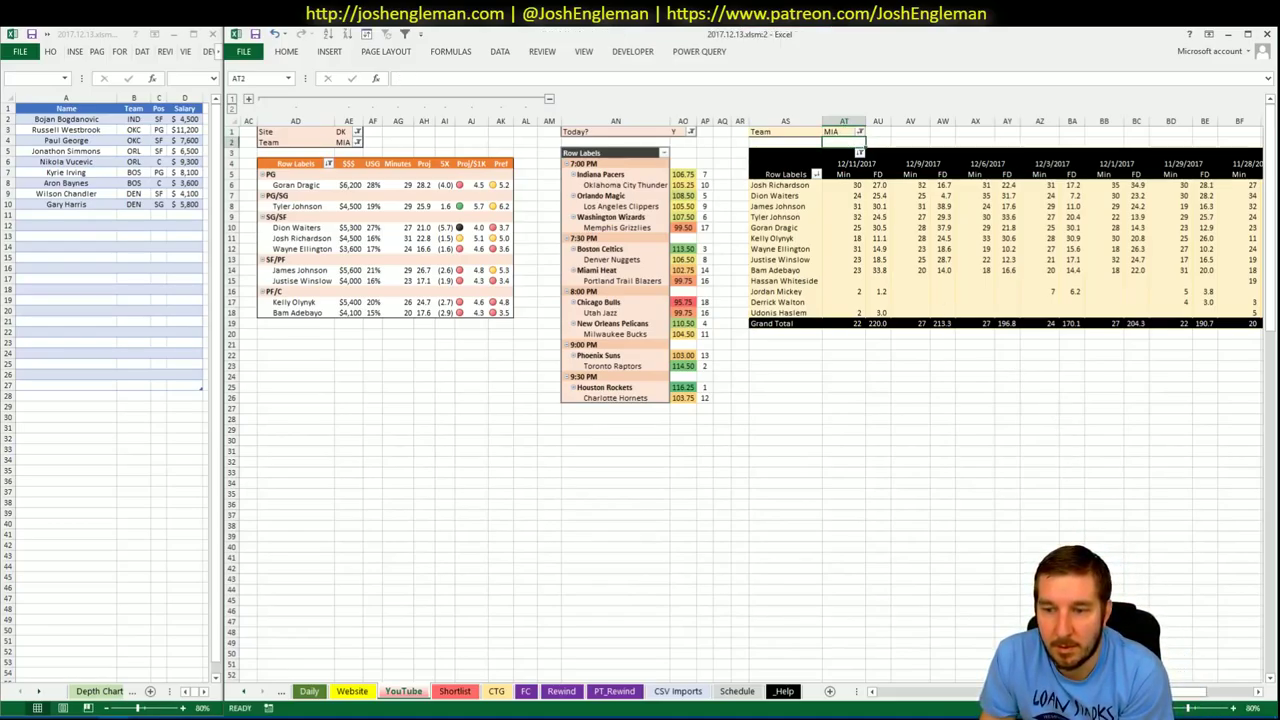
- Add Goran Dragic to the shortlist in the first empty row below Gary Harris
scroll(920, 649, "left", 5)
left_click(100, 214)
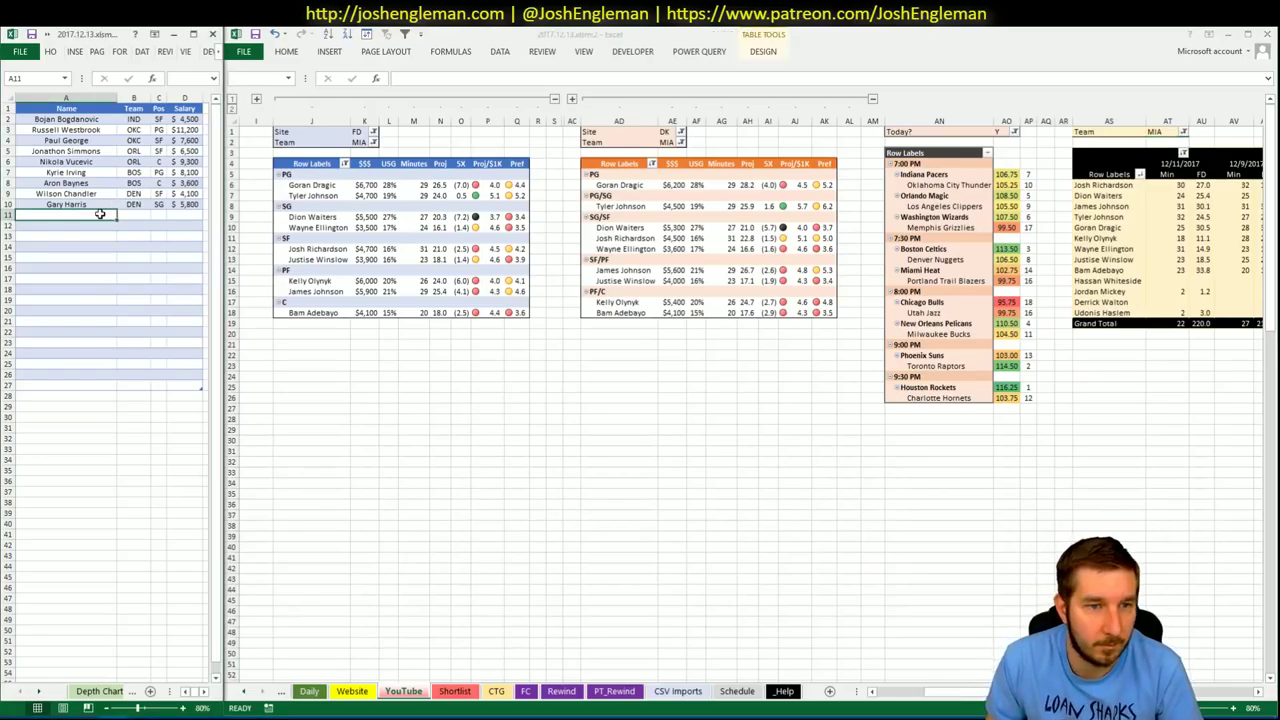
type("Goran Dragic")
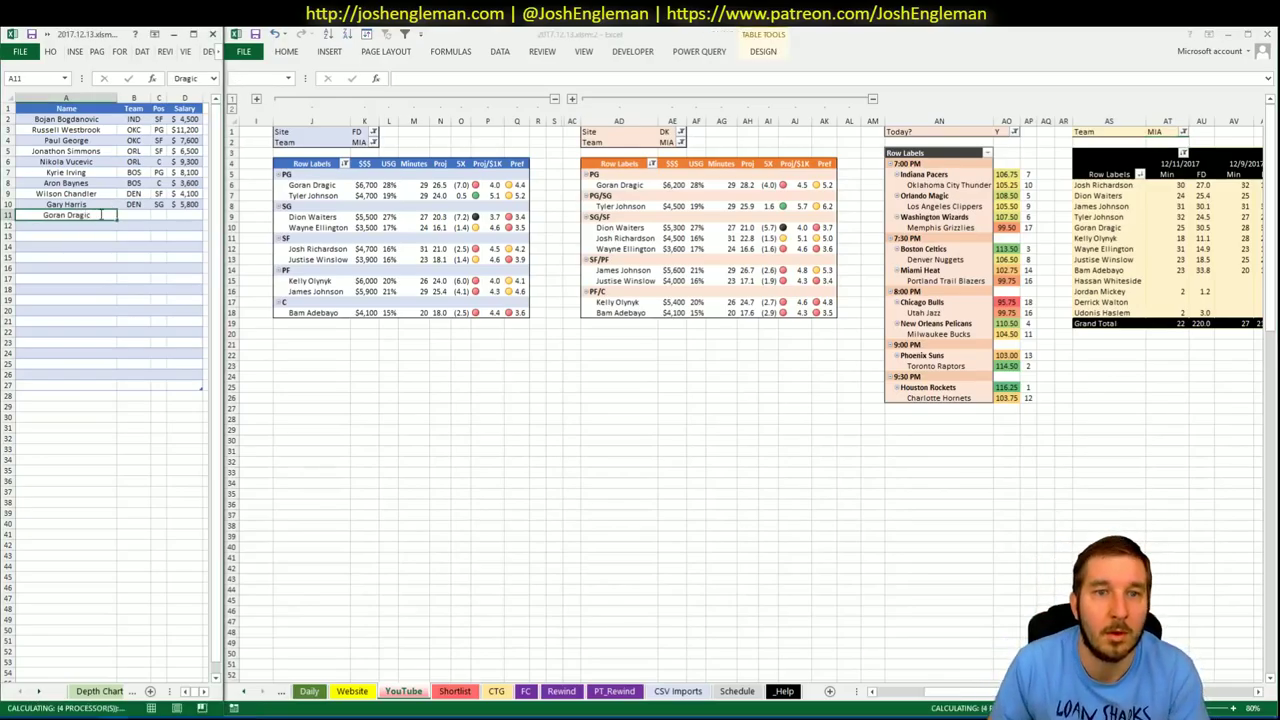
key("Return")
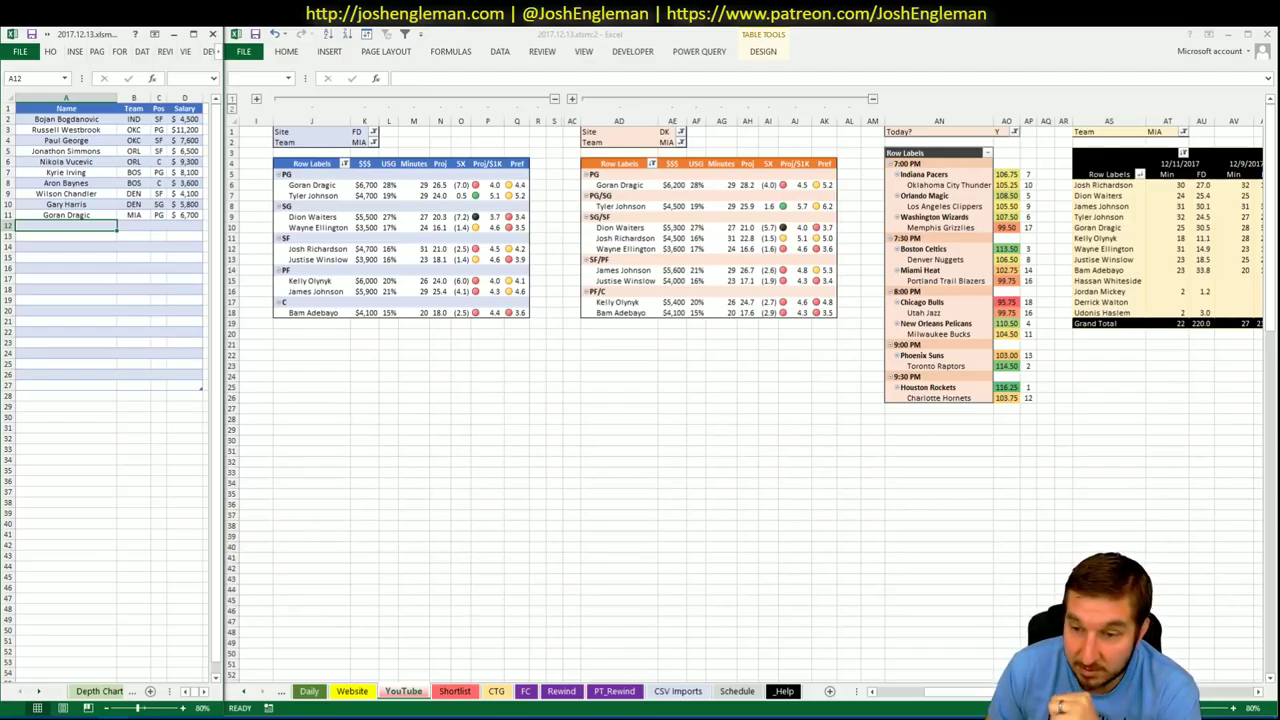
- Check the Heat's game-by-game minutes and points, and add Tyler Johnson to the shortlist below Goran Dragic
left_click(1167, 142)
scroll(920, 400, "right", 5)
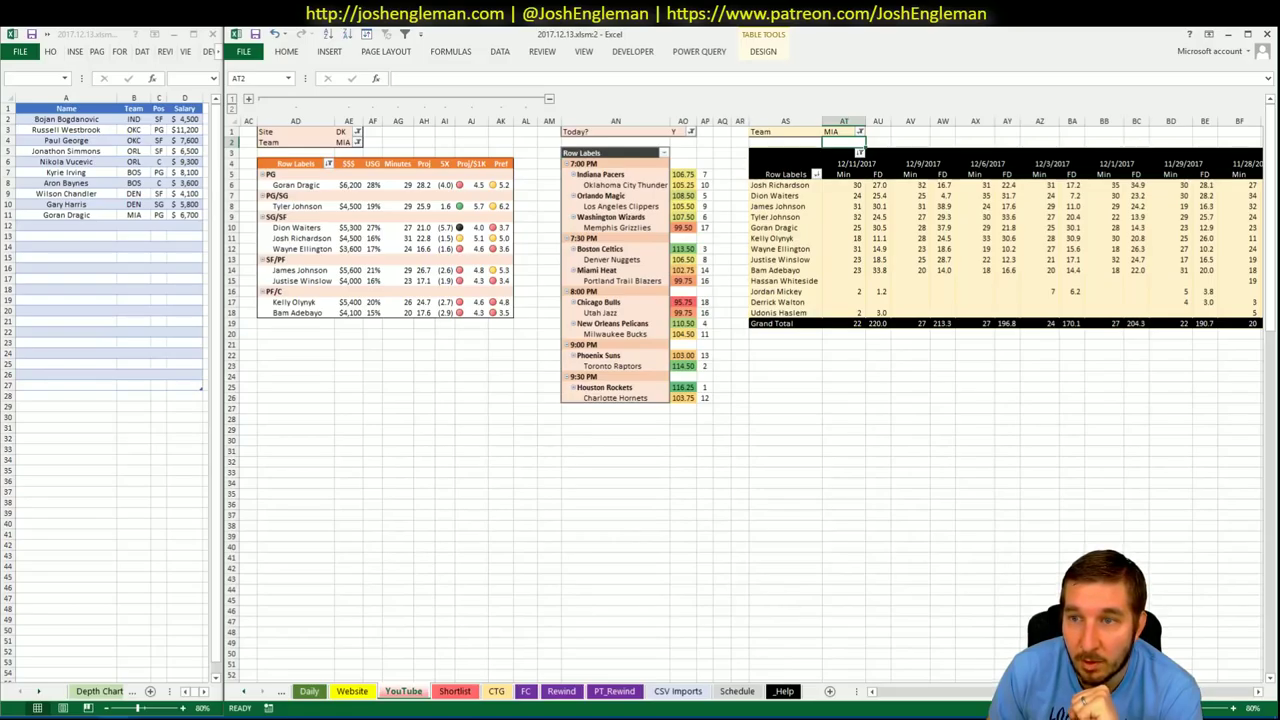
scroll(1228, 710, "right", 2)
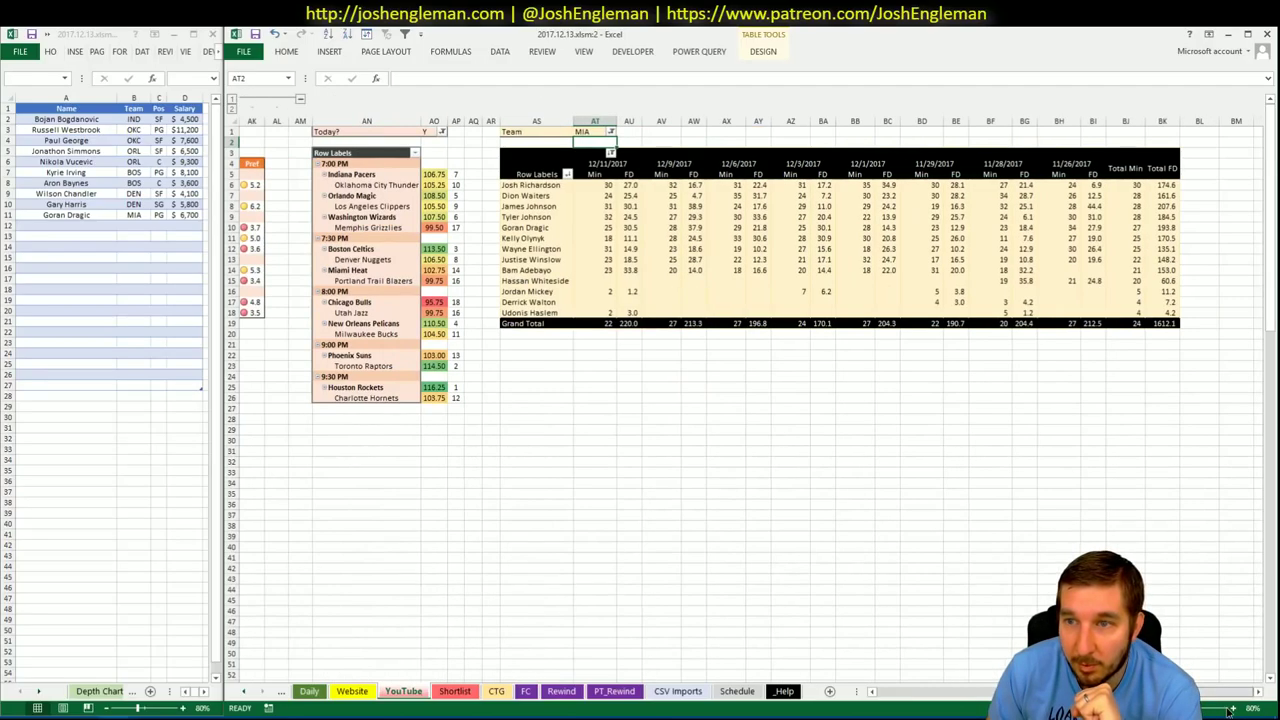
scroll(1228, 710, "left", 7)
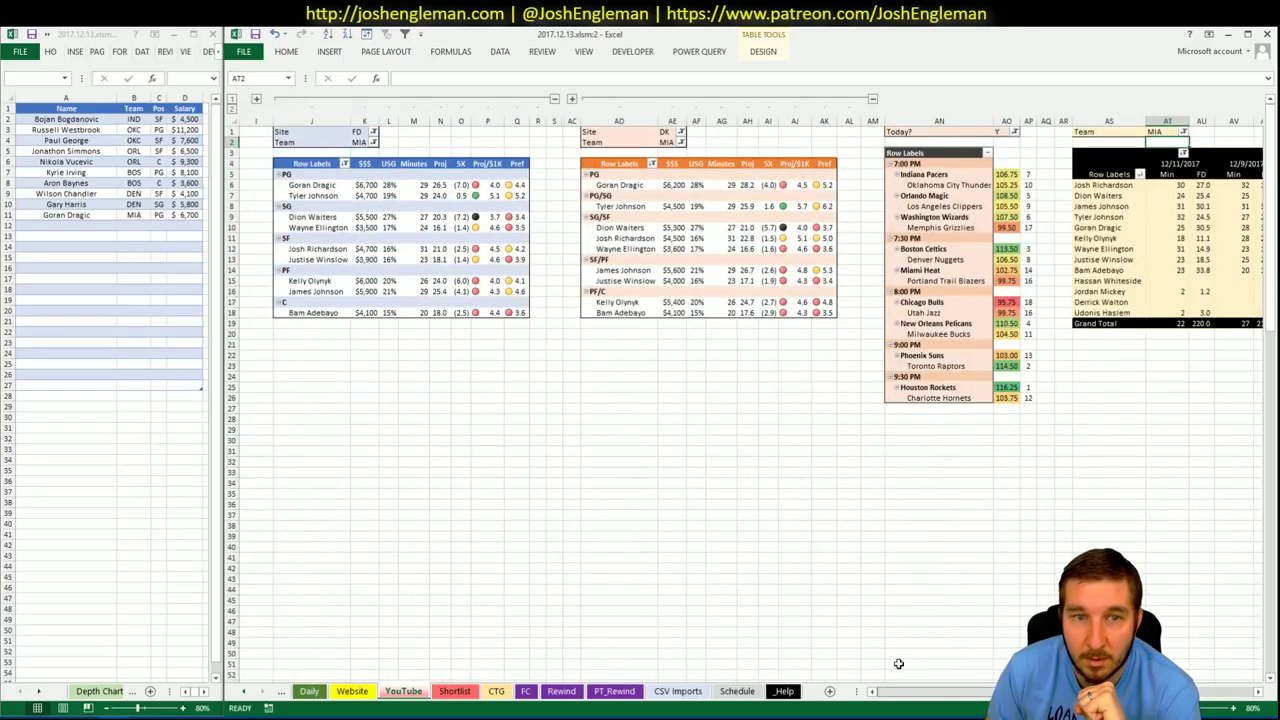
left_click(45, 225)
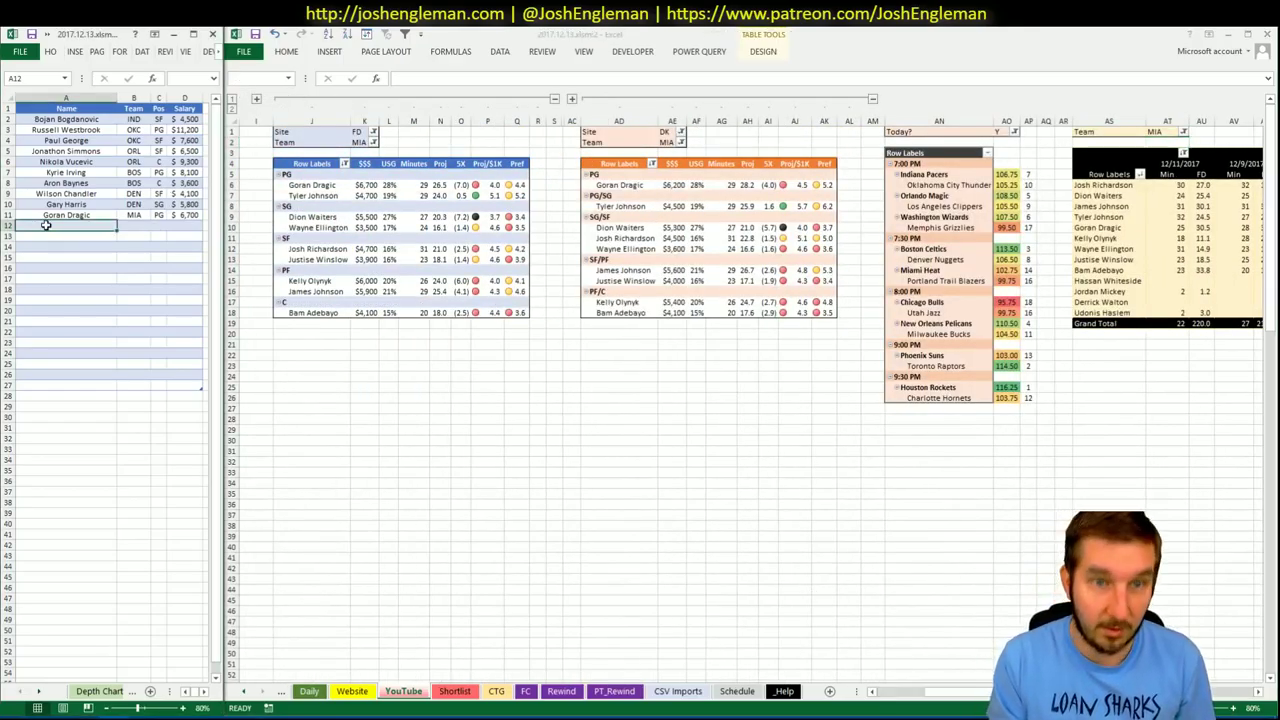
type("Tyler")
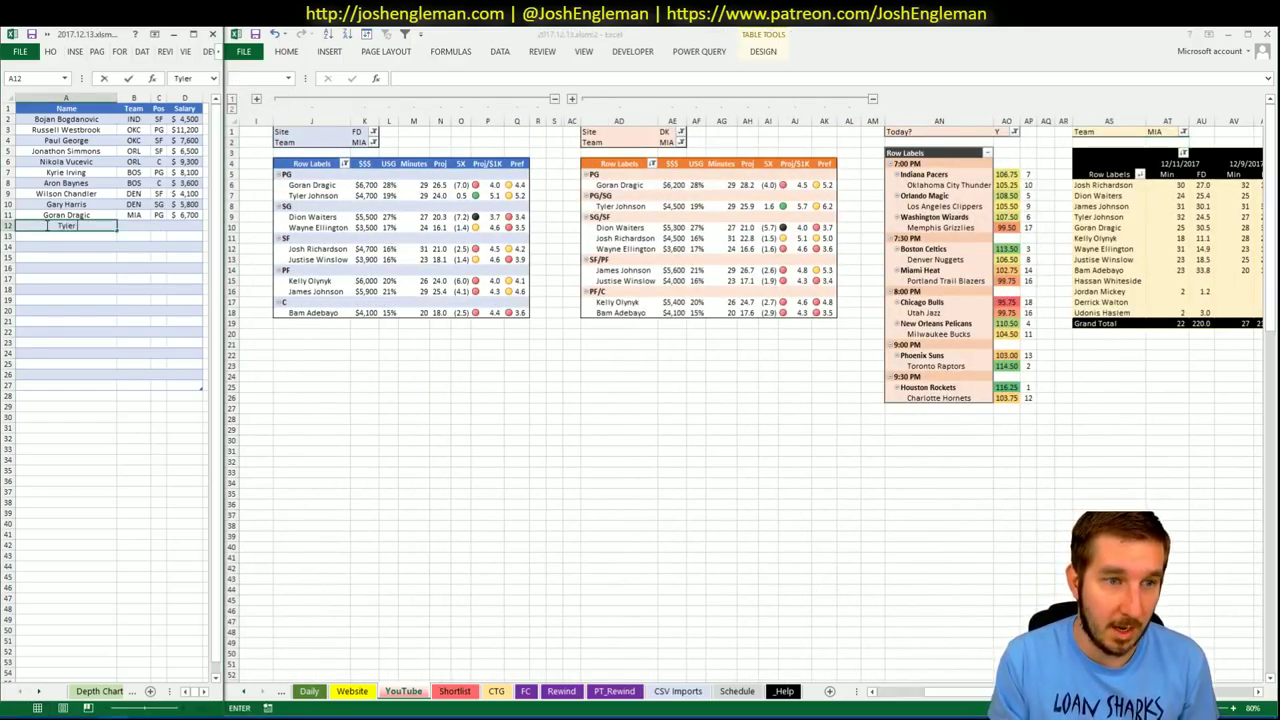
type(" Johnson")
key("Return")
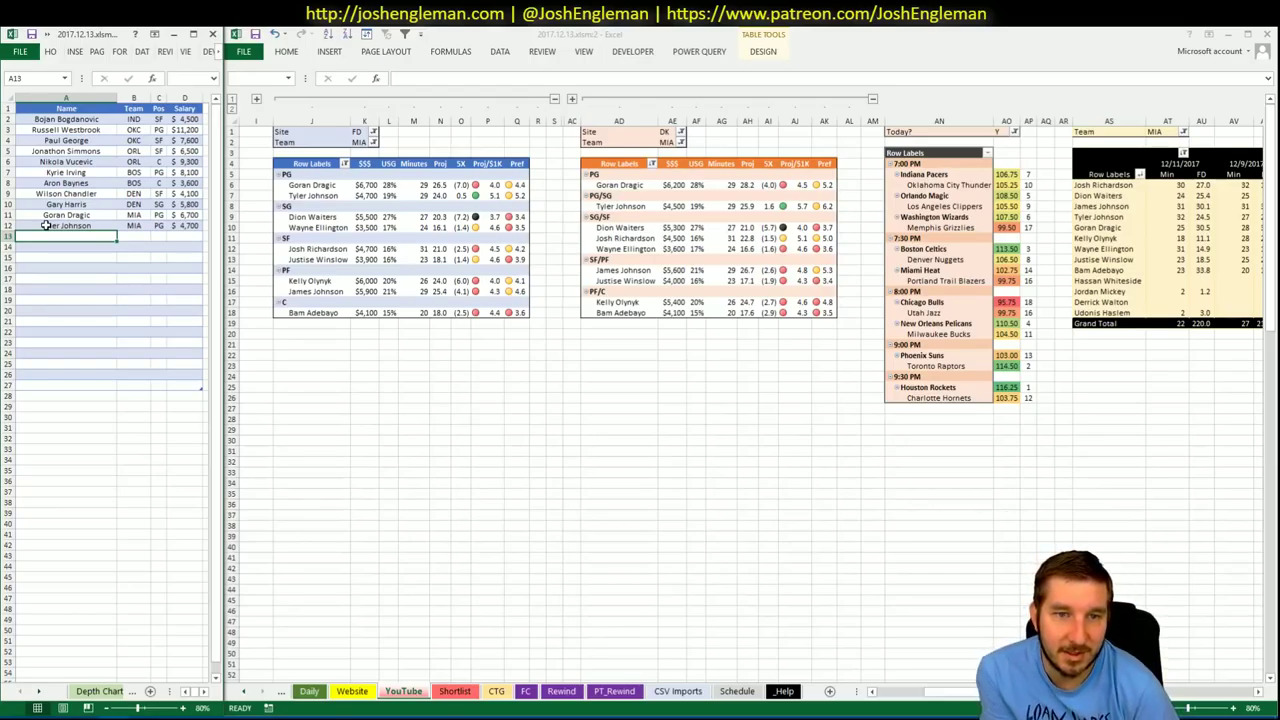
- Examine the Heat players' shooting frequencies against POR on the CTG sheet, and return to the YouTube sheet
left_click(498, 690)
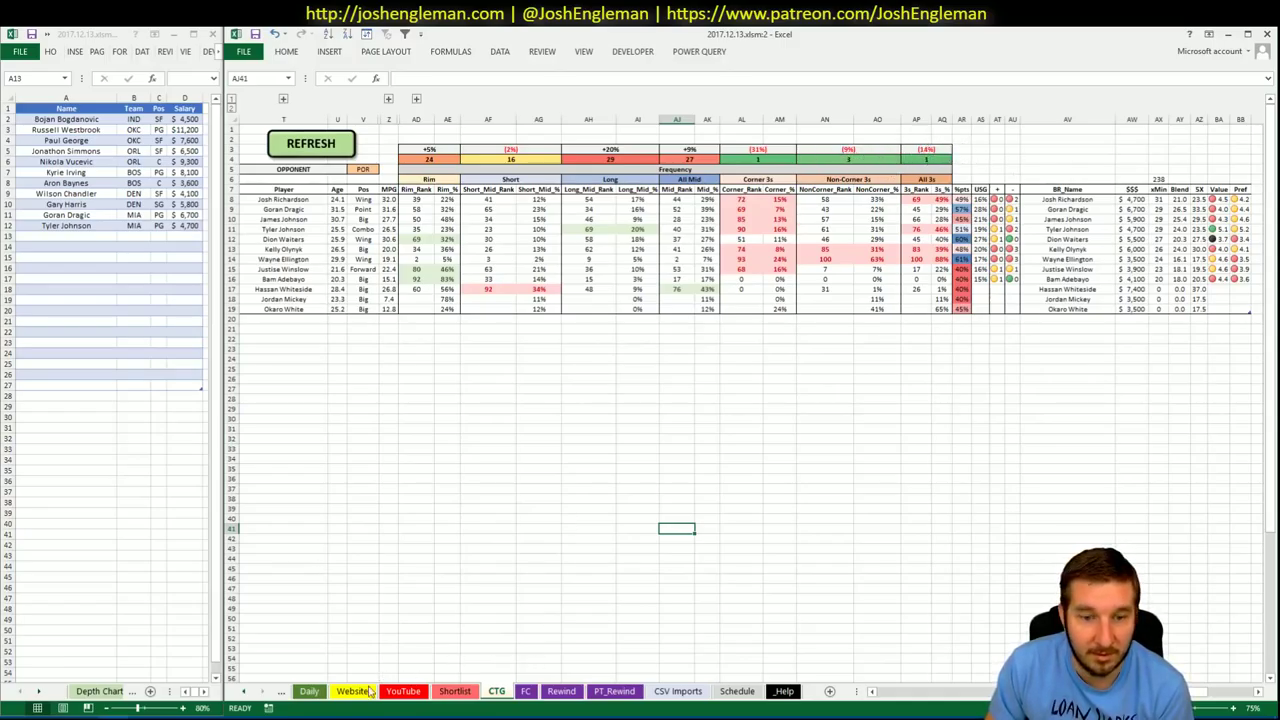
left_click(402, 697)
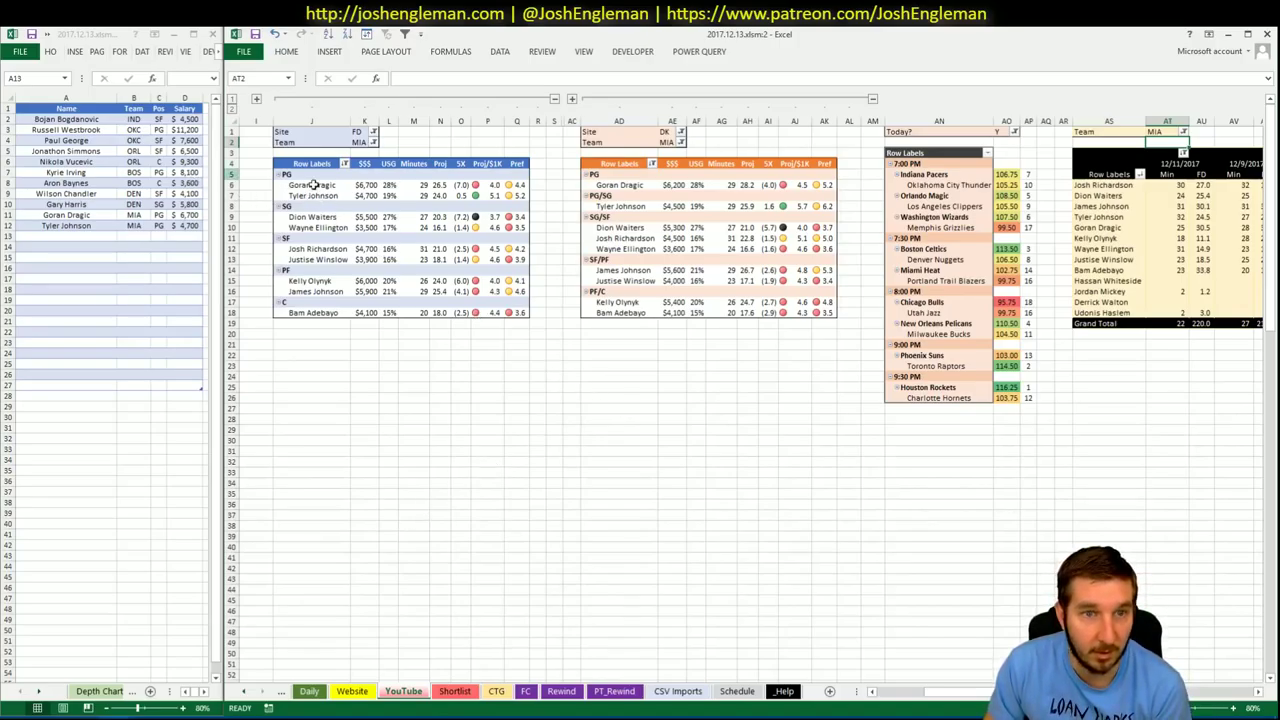
- Set the team filters of the FanDuel projections, DraftKings projections and game-by-game table to POR
left_click(365, 142)
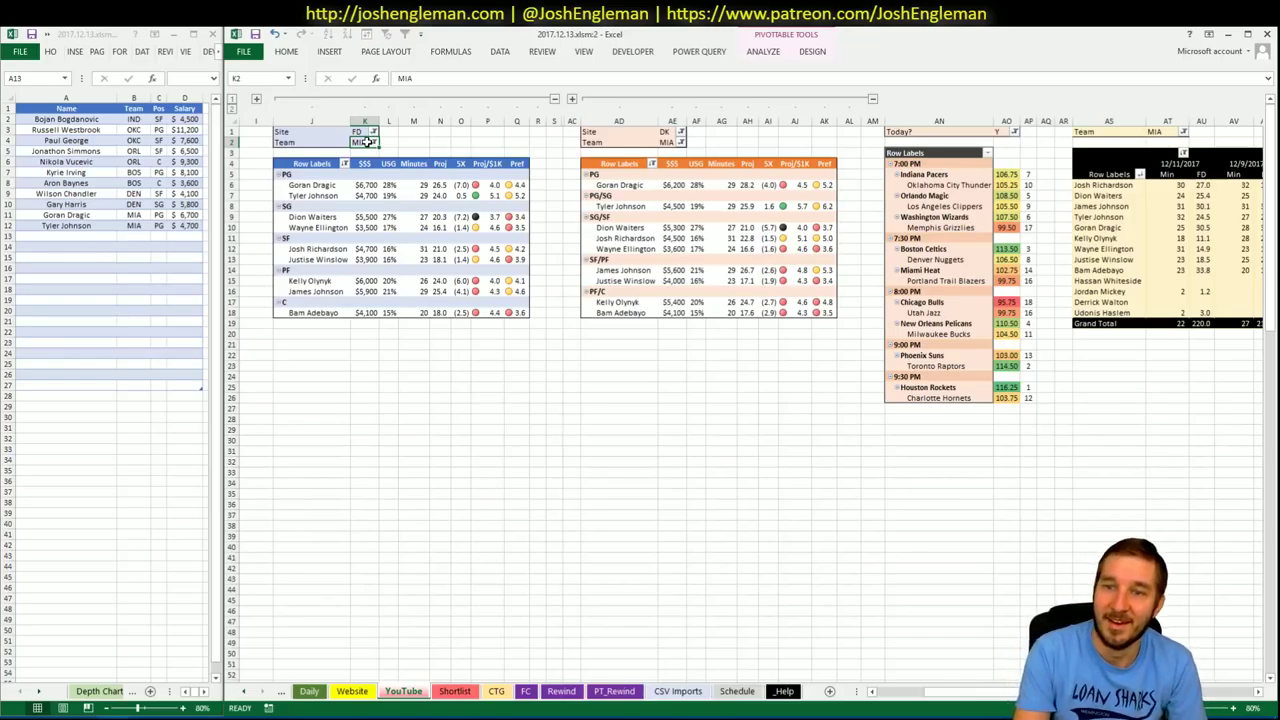
type("POR")
key("Tab")
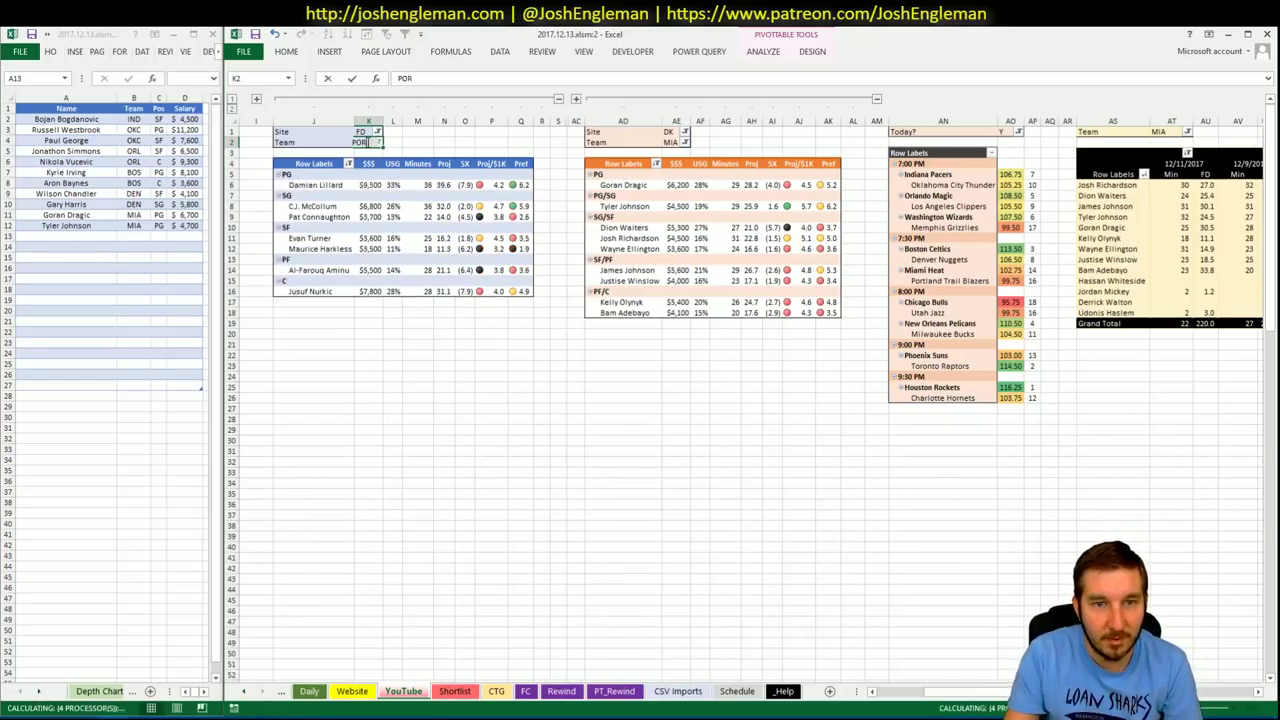
left_click(672, 140)
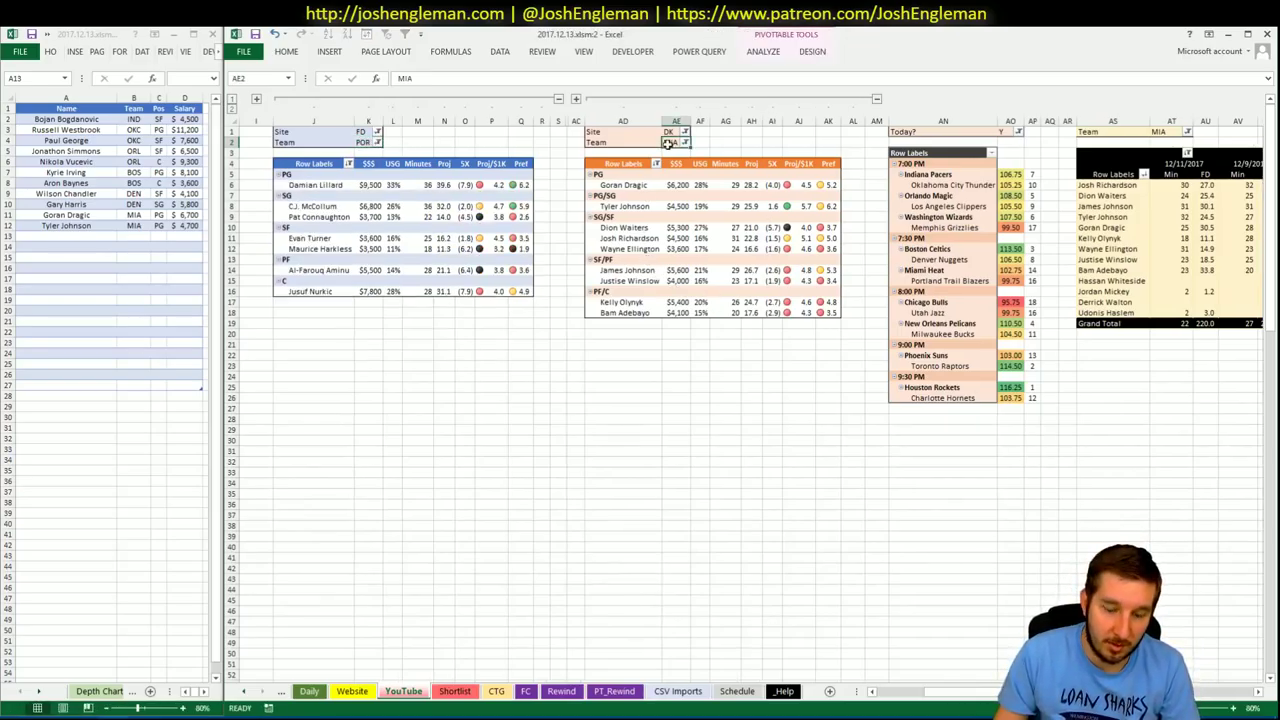
type("POR")
key("Tab")
left_click(1165, 132)
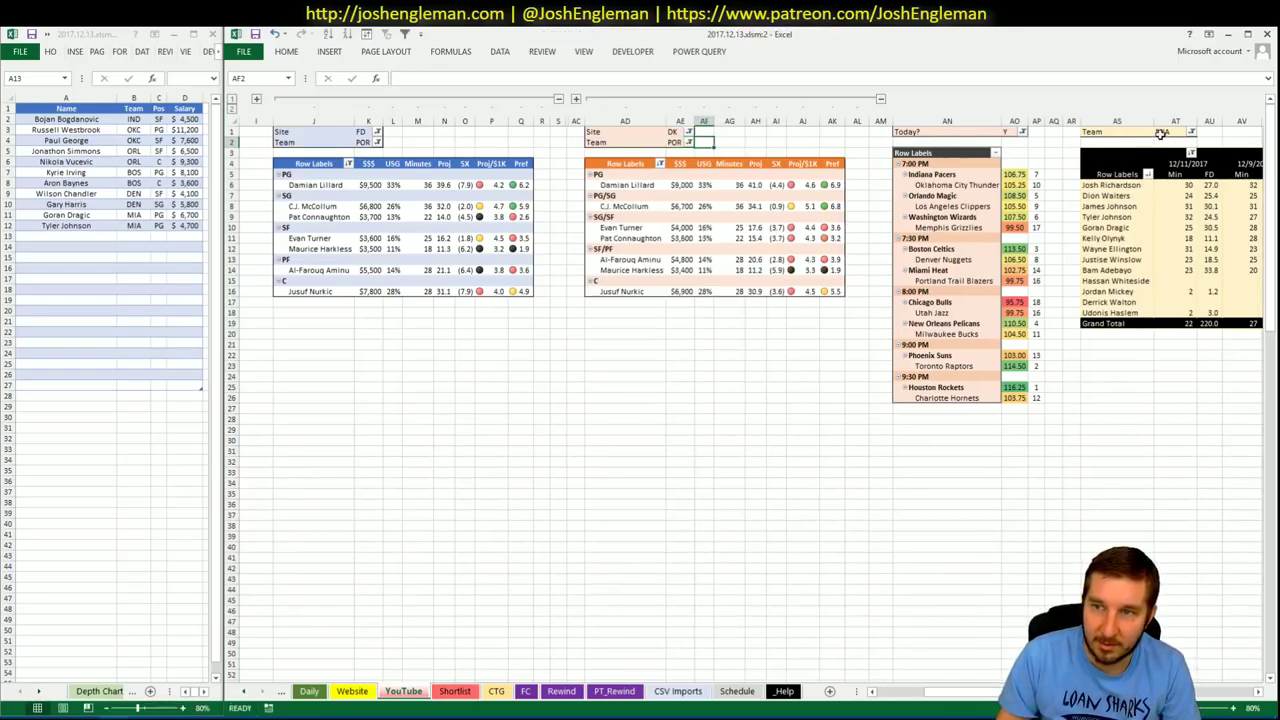
type("POR")
key("Return")
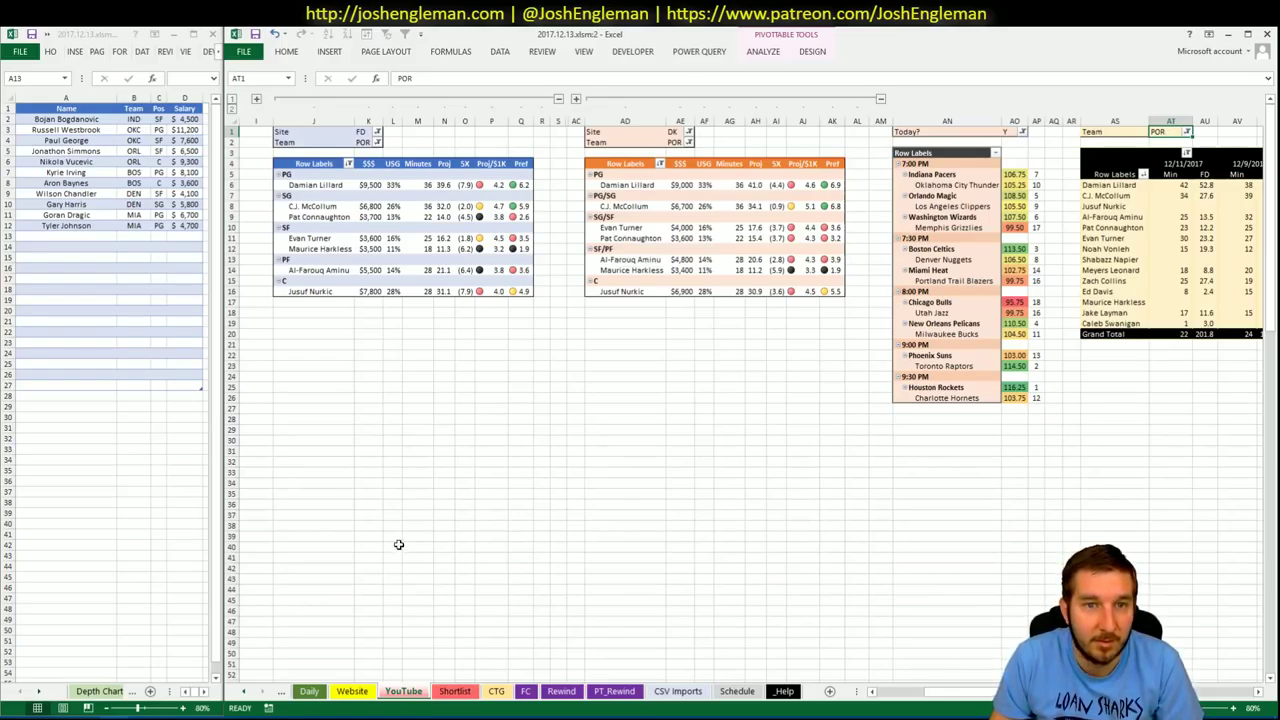
- Switch to the browser, find the Portland Trail Blazers on Cleaning the Glass, and select all player rows of their Shooting: Frequency table
key("alt+Tab")
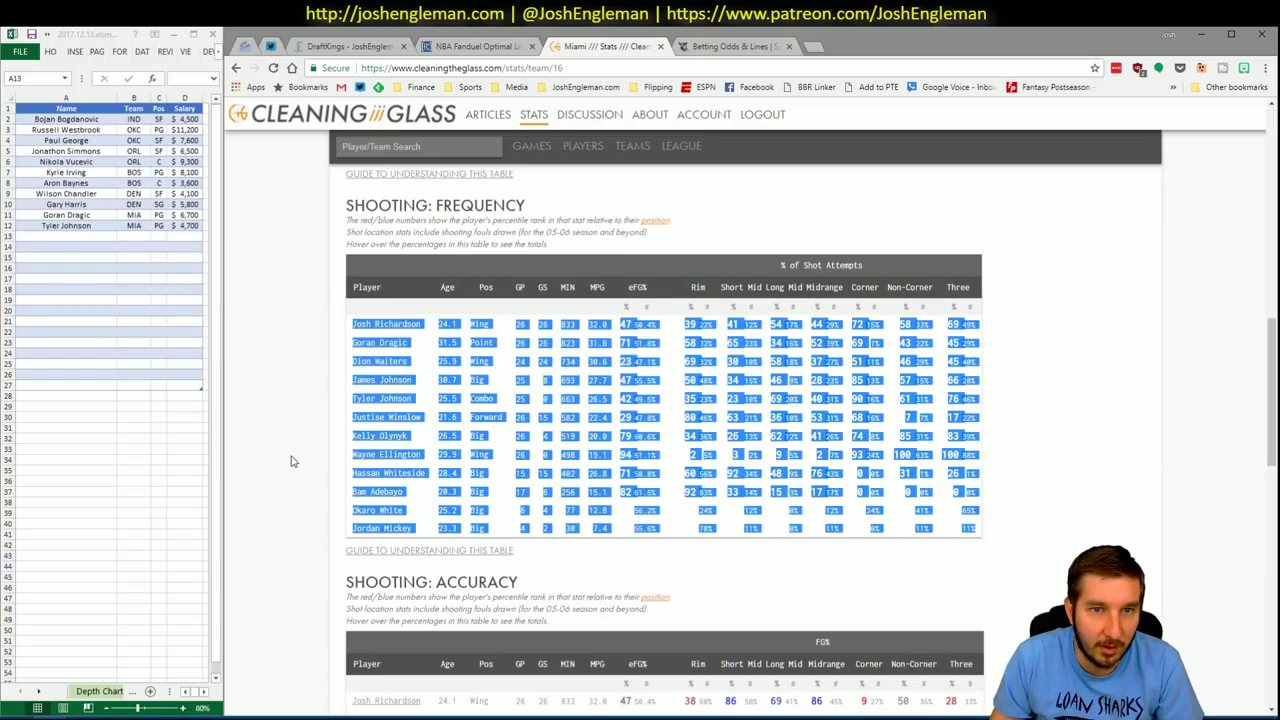
left_click(446, 147)
type("por")
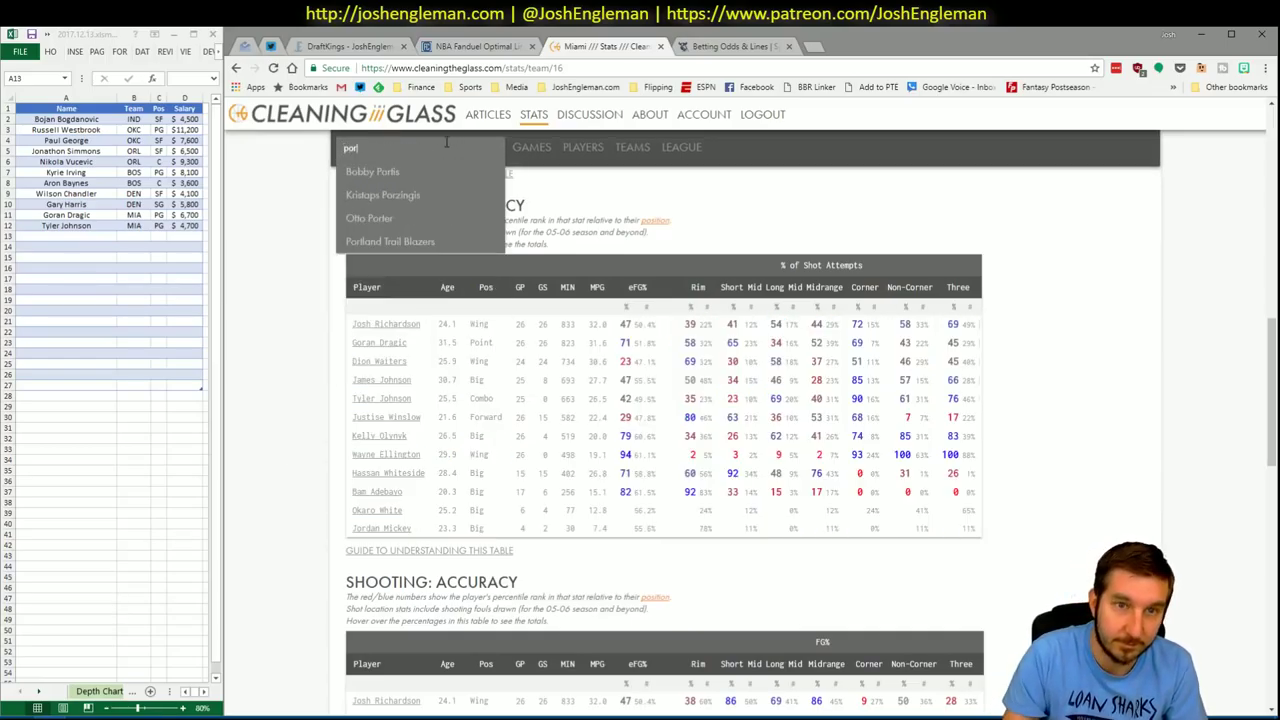
key("Down")
key("Down")
key("Down")
key("Down")
key("Return")
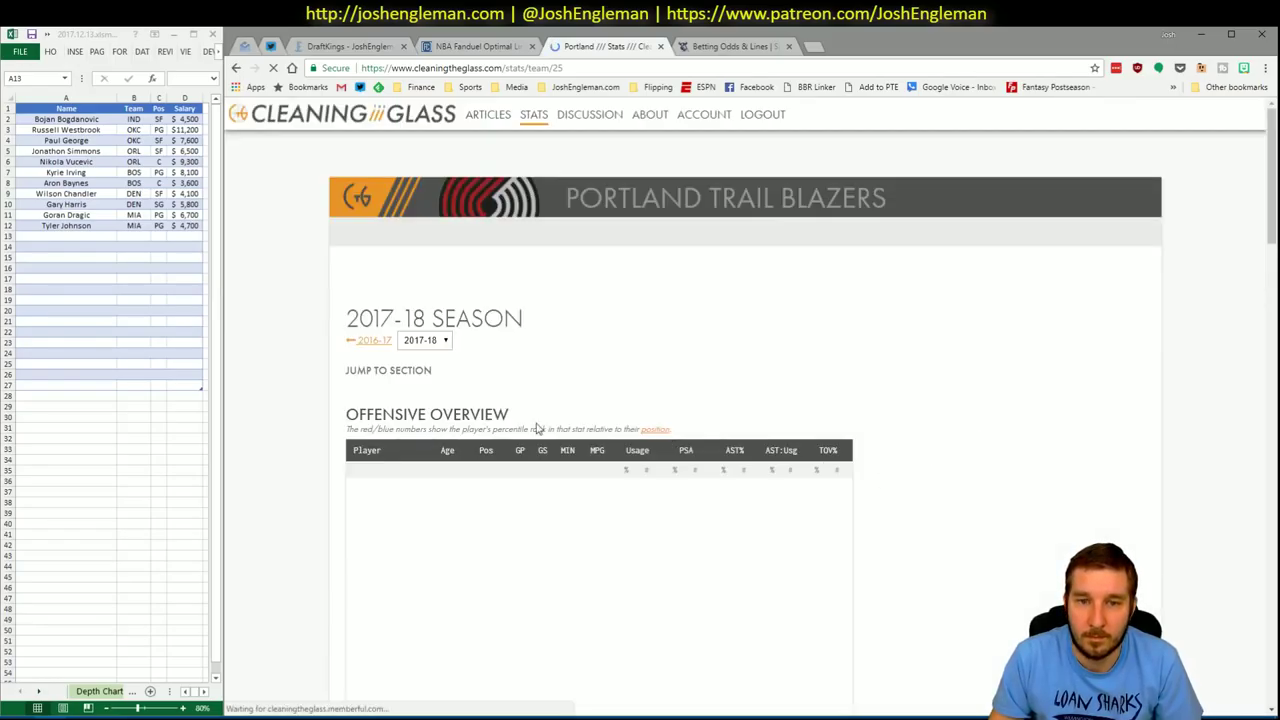
left_click(535, 383)
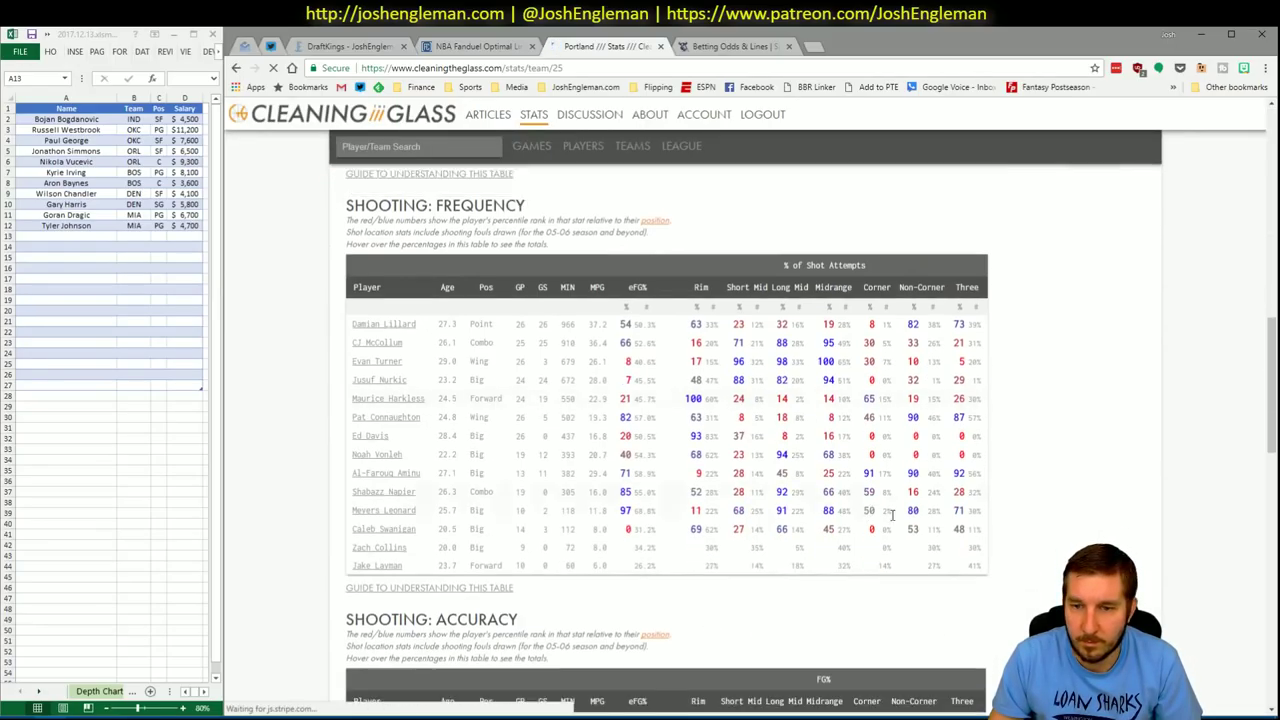
left_click_drag(985, 569, 350, 335)
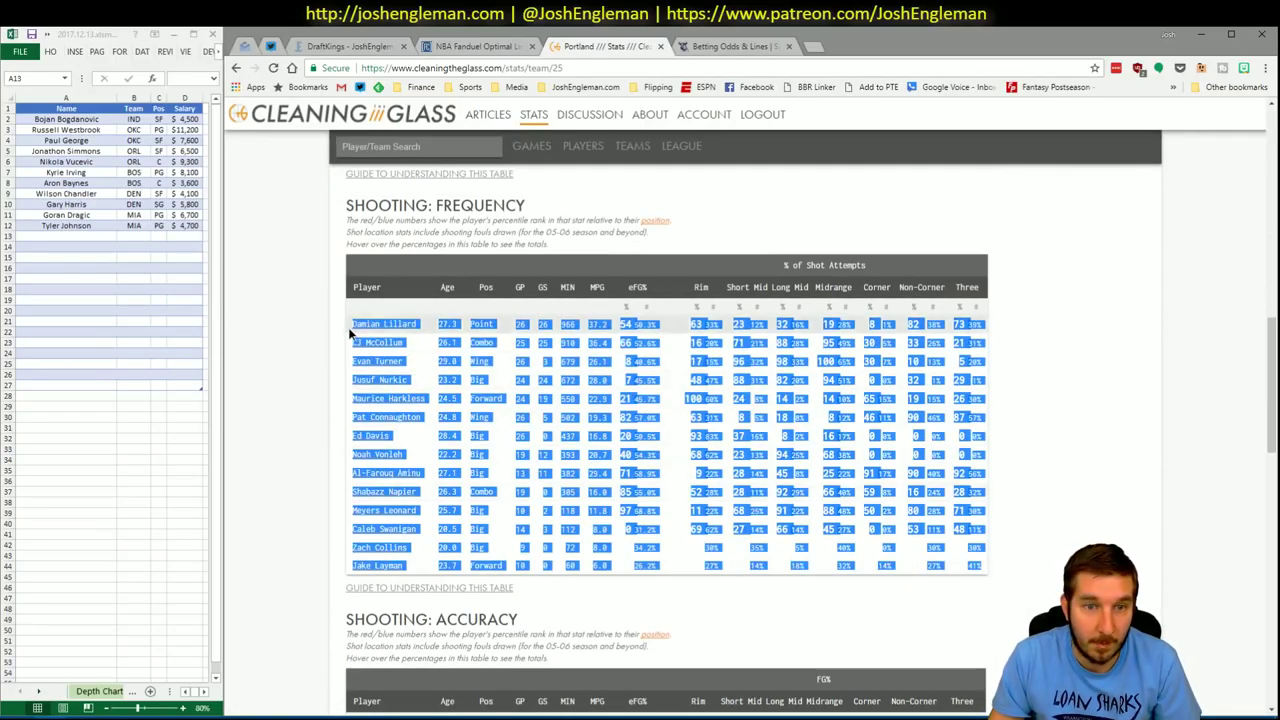
- Switch to the Excel workbook and set the opponent to MIA on the CTG sheet for the Portland shot-frequency comparison
key("alt+Tab")
left_click(500, 692)
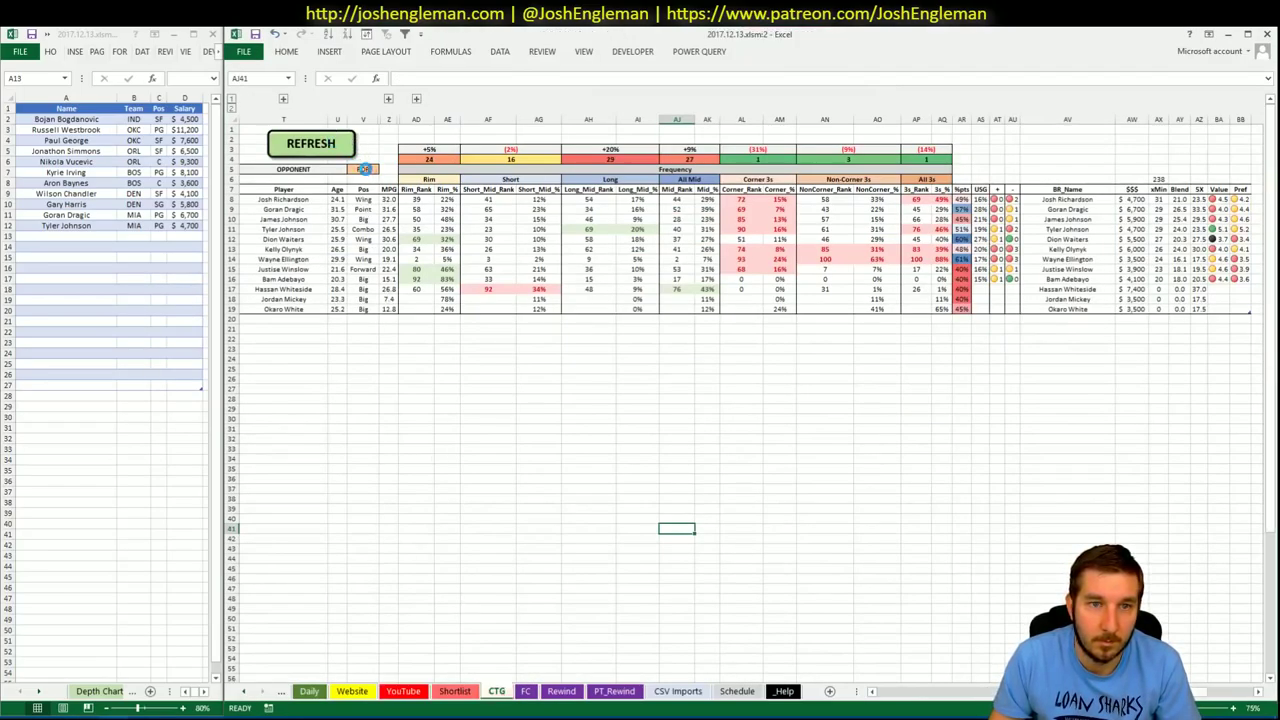
left_click(363, 168)
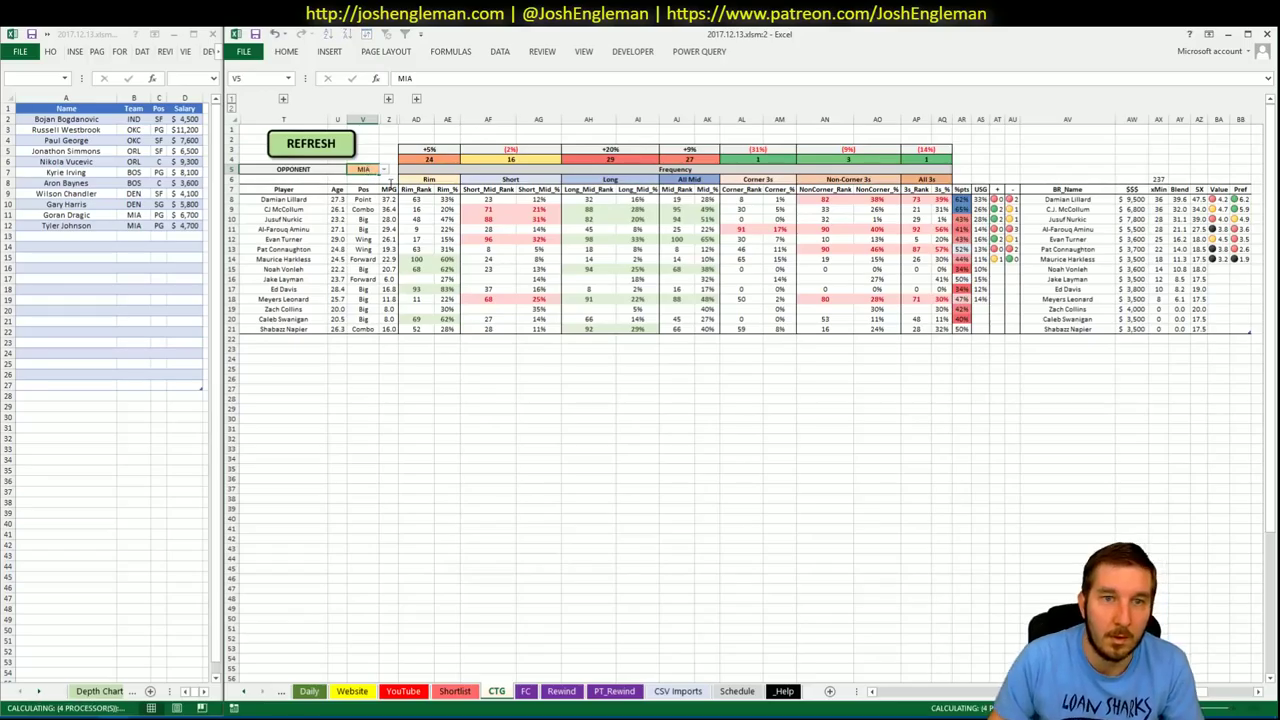
scroll(1218, 698, "right", 3)
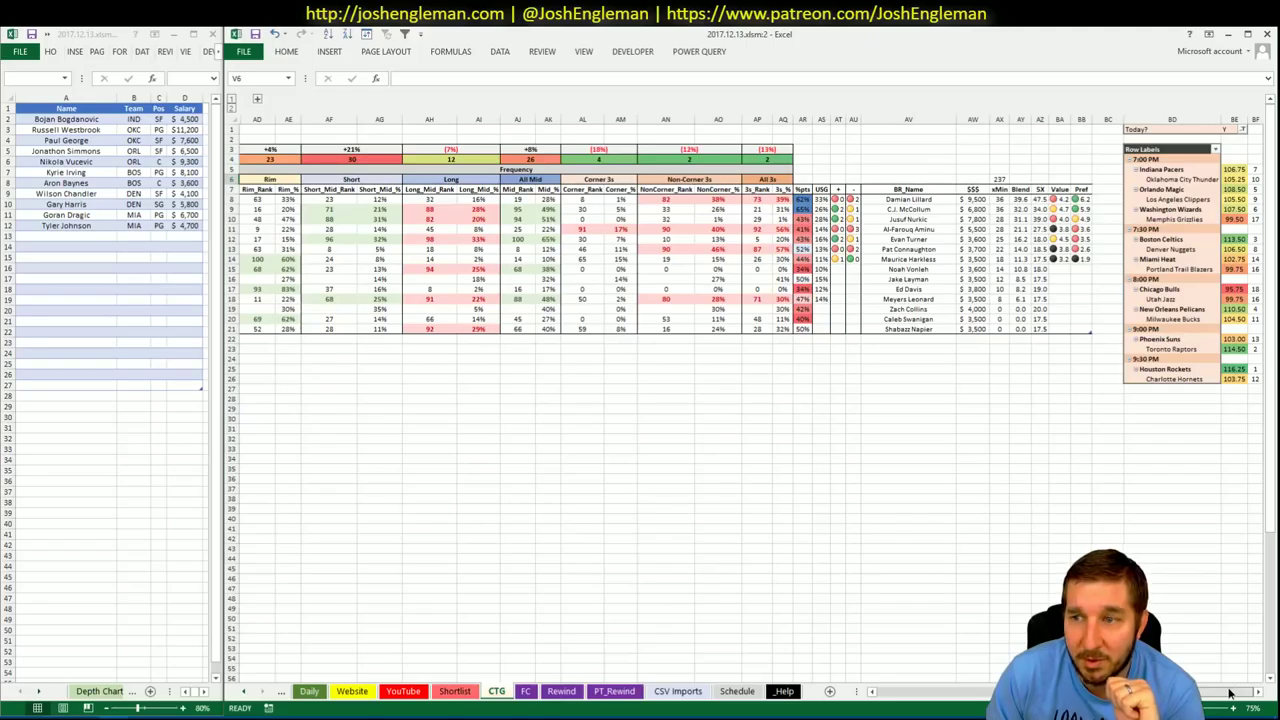
scroll(740, 400, "left", 3)
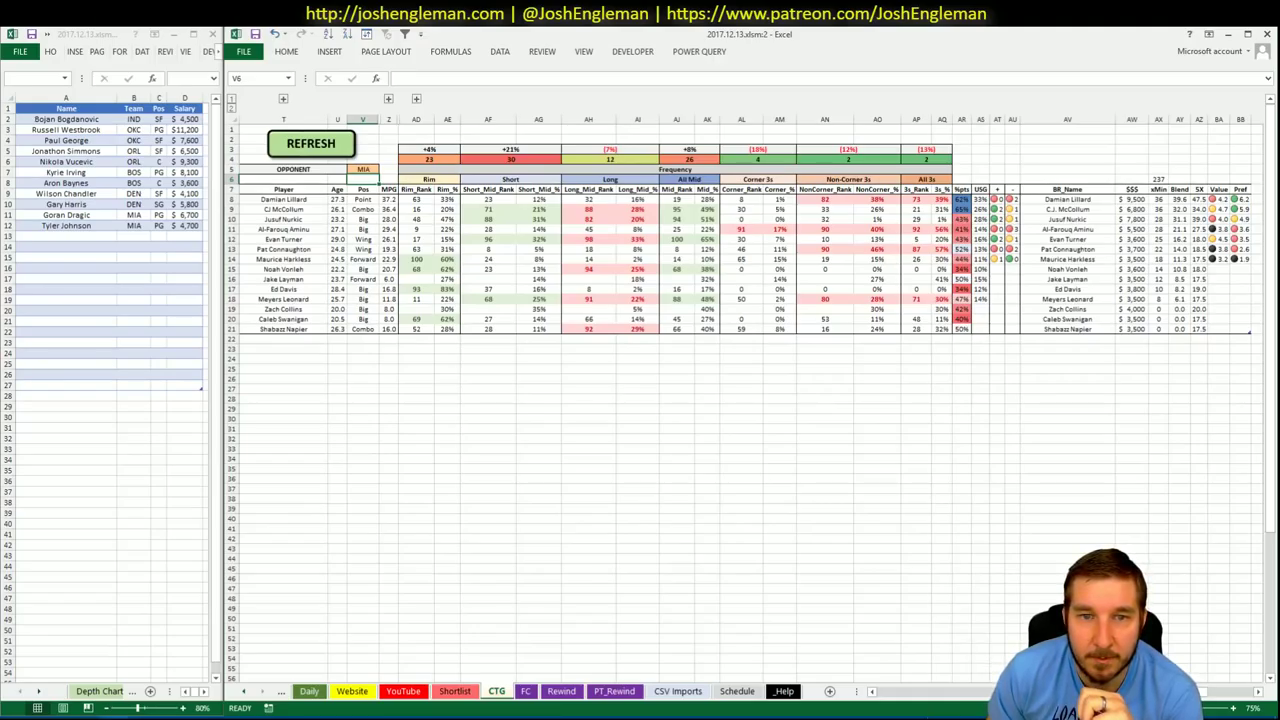
- Review Portland's FD and DK projections and its recent game log of minutes and fantasy points on the YouTube sheet
left_click(421, 699)
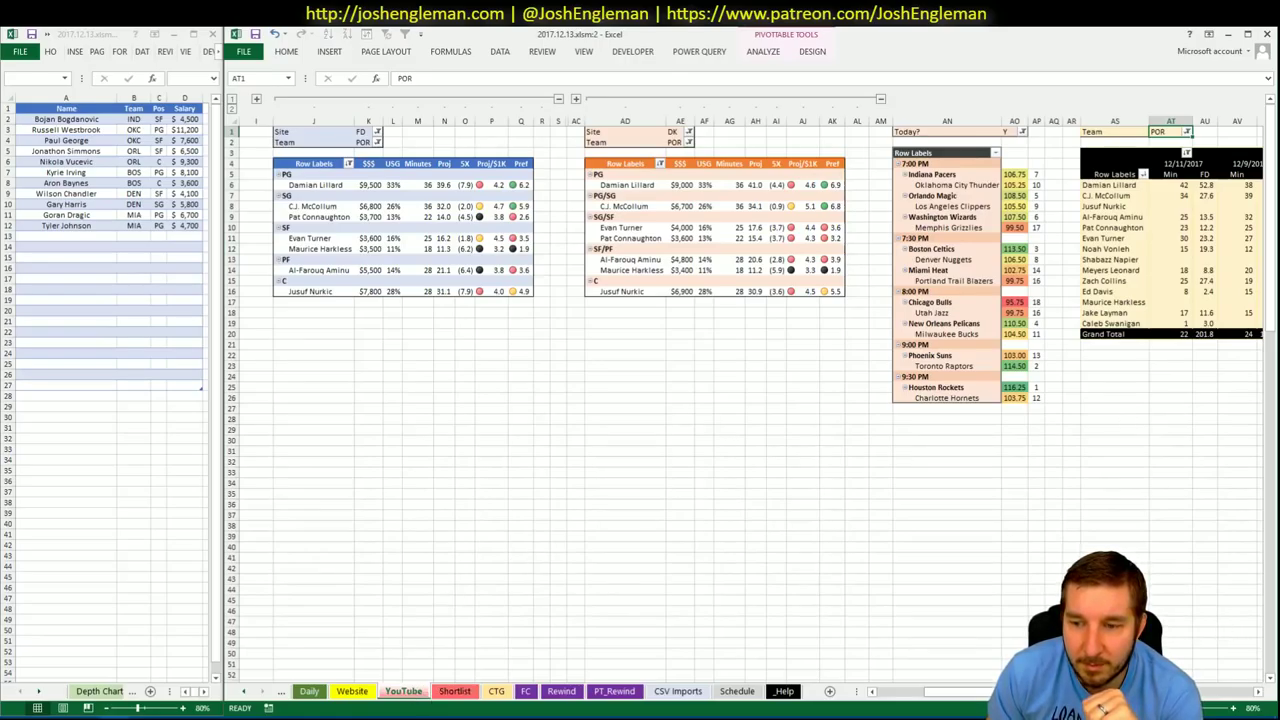
scroll(940, 692, "right", 1)
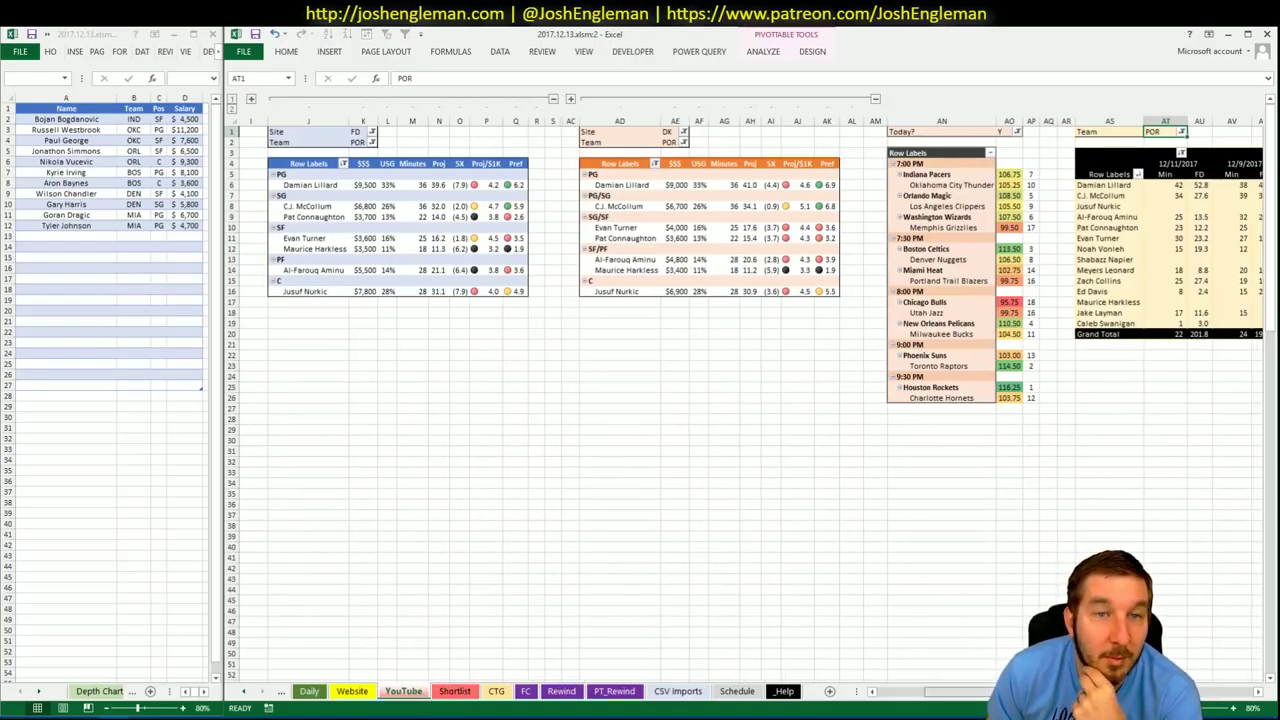
left_click_drag(955, 691, 1213, 706)
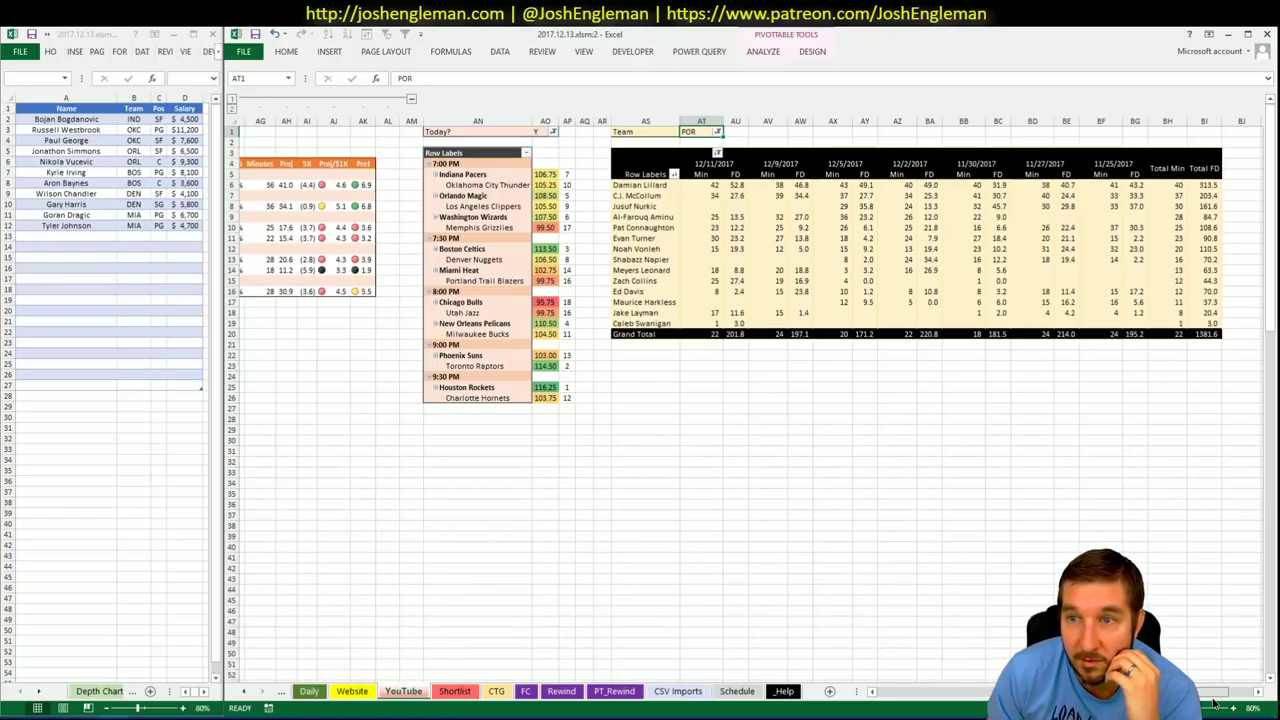
scroll(1215, 705, "left", 10)
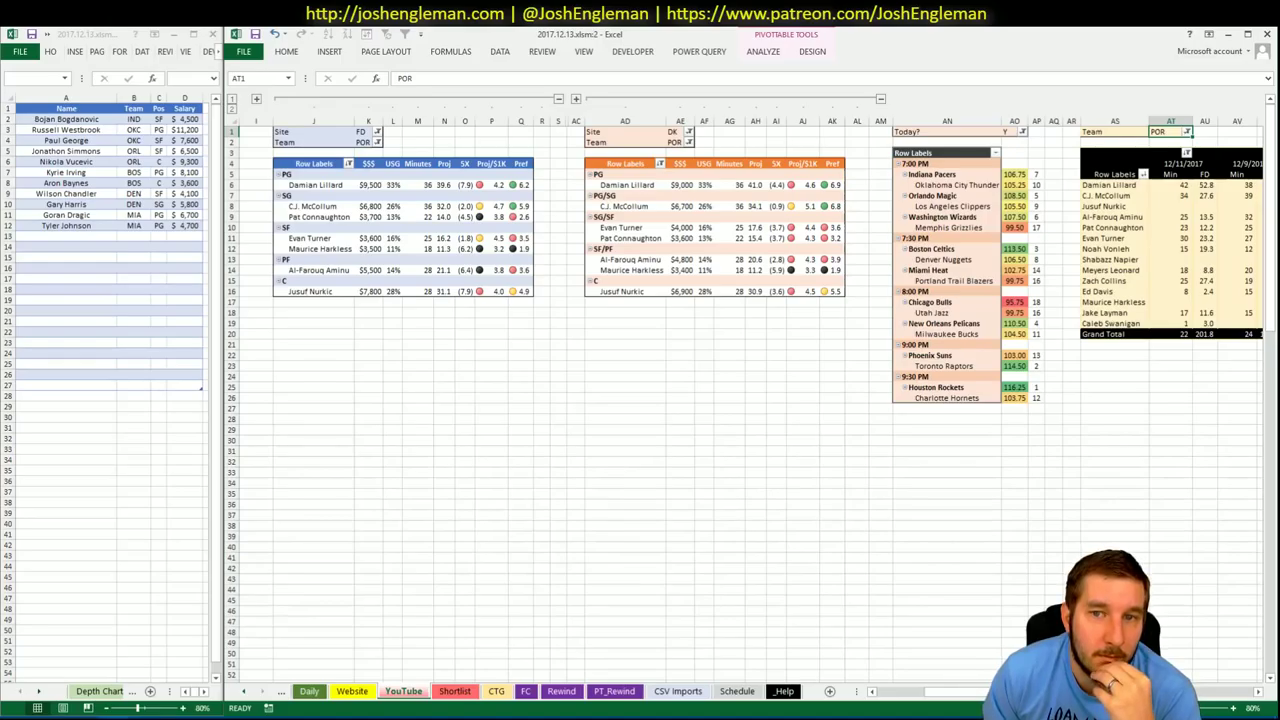
- Switch to FantasyCruncher in the browser and check Damian Lillard's past games filtered to opponent MIA
key("alt+Tab")
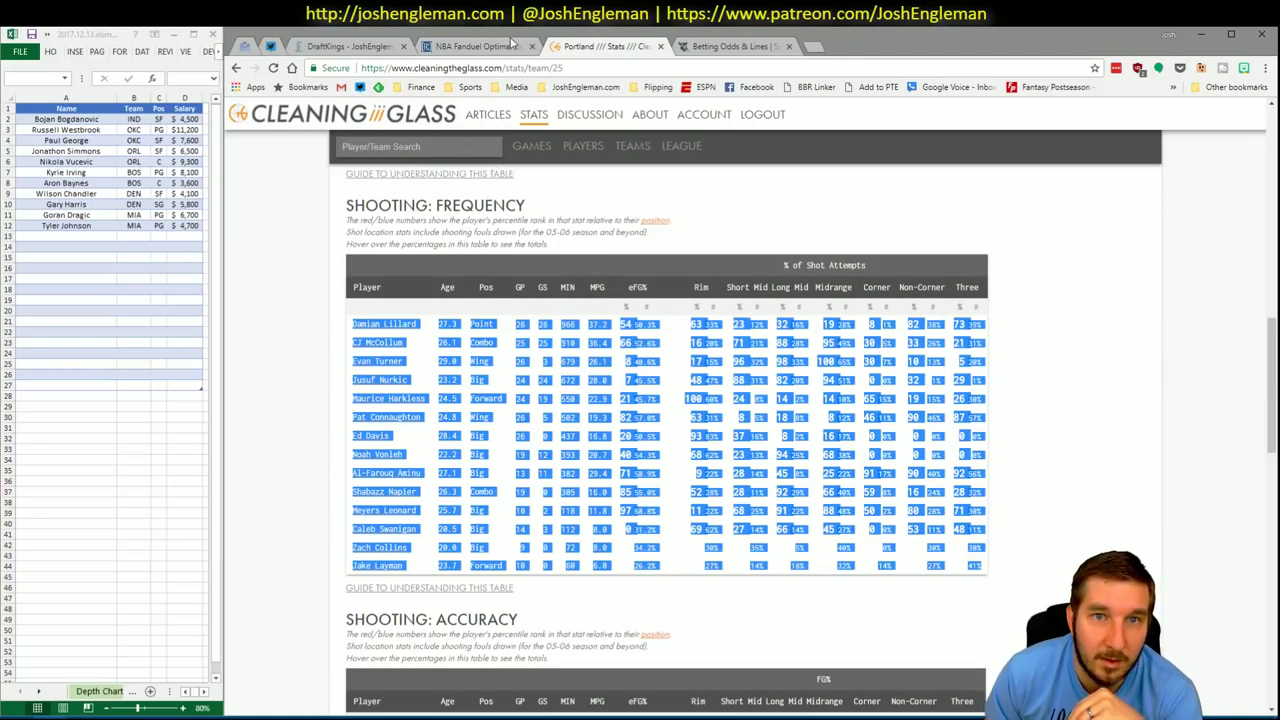
left_click(512, 43)
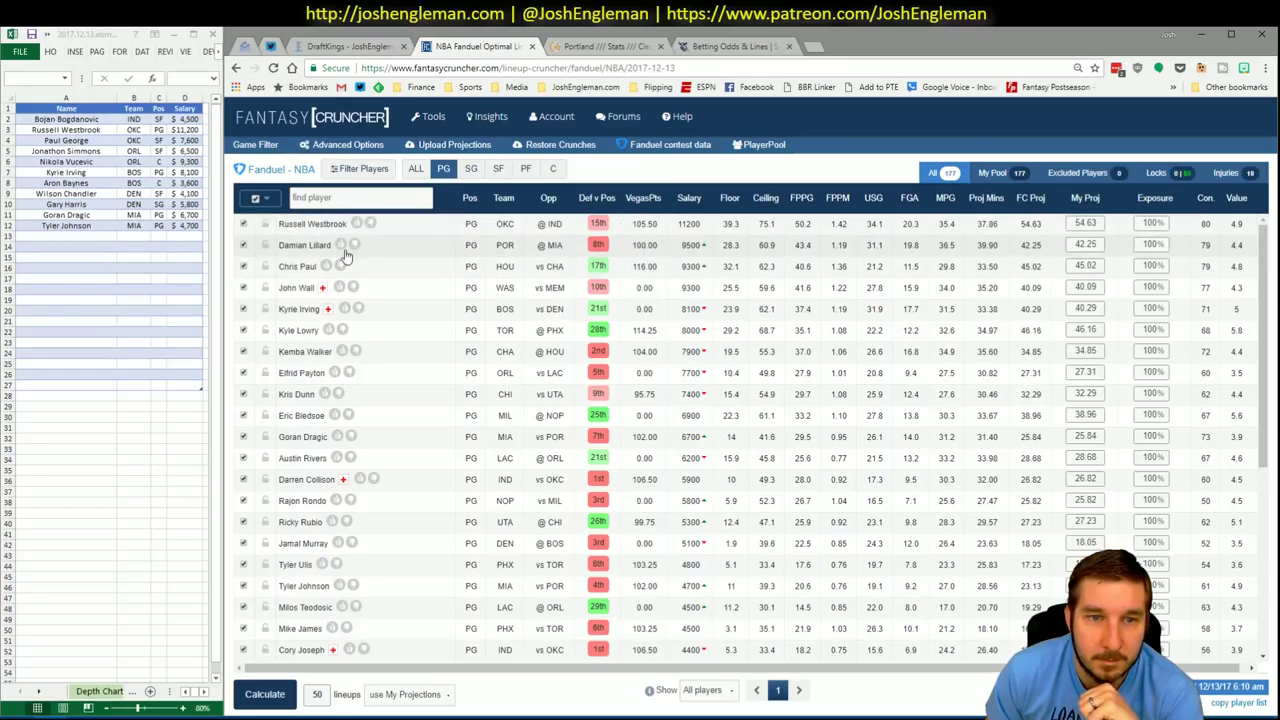
left_click(320, 246)
left_click(668, 275)
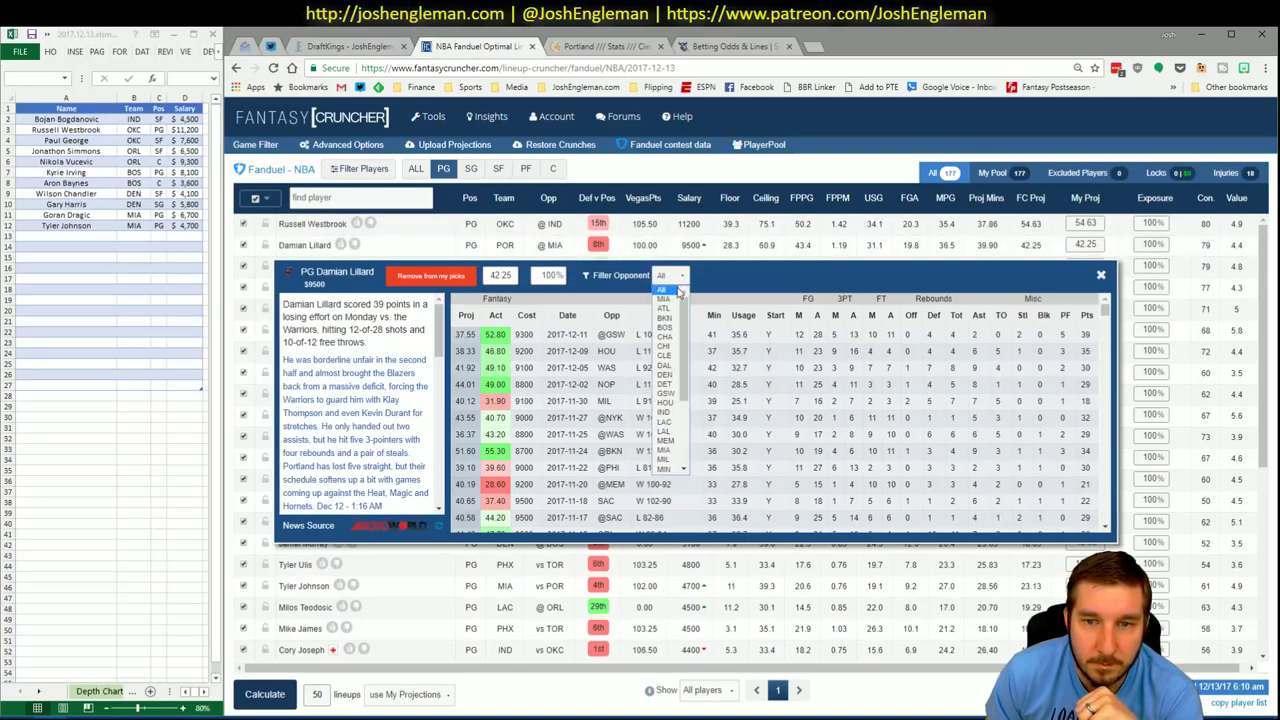
left_click(668, 298)
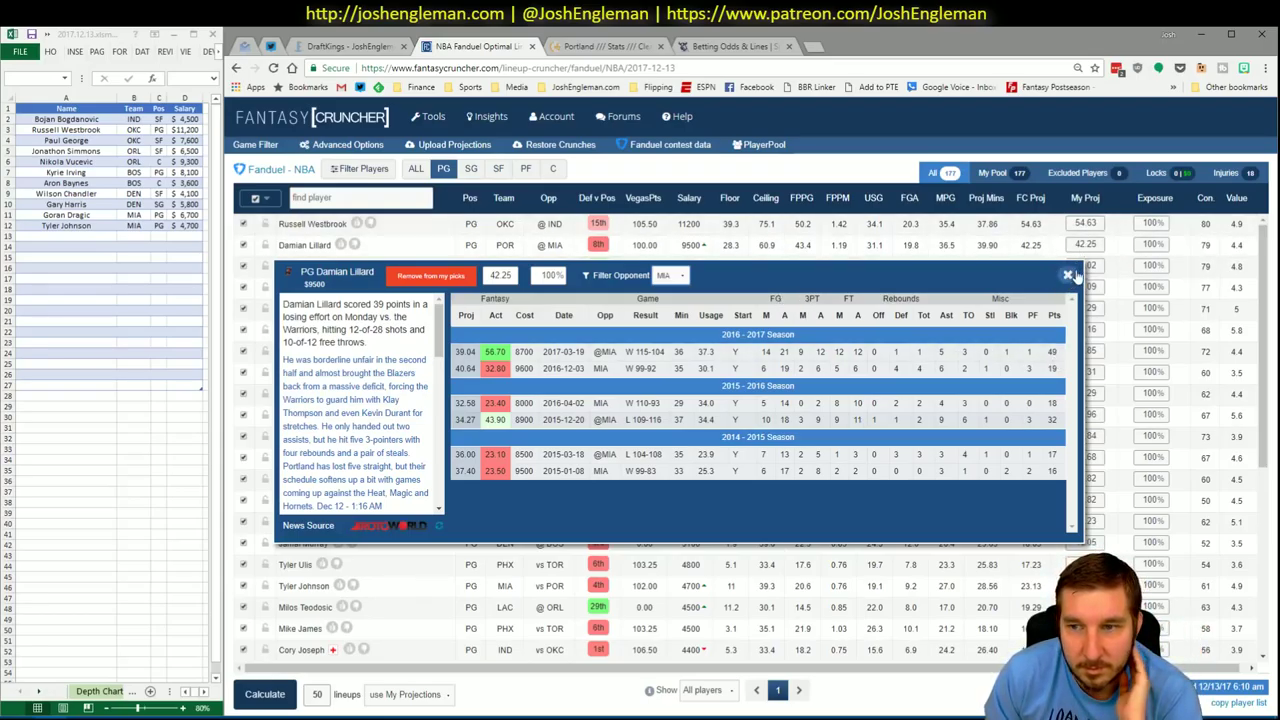
left_click(1069, 275)
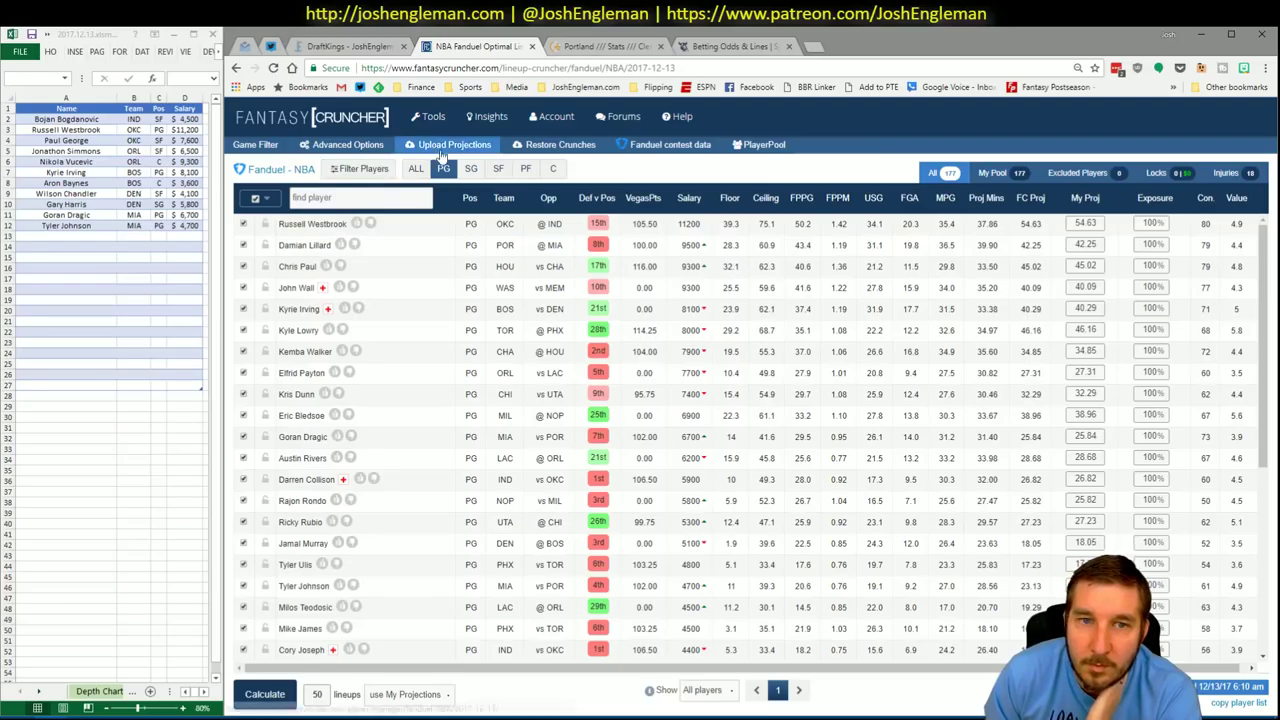
- List the shooting guards and look through C.J. McCollum's recent game log
left_click(471, 168)
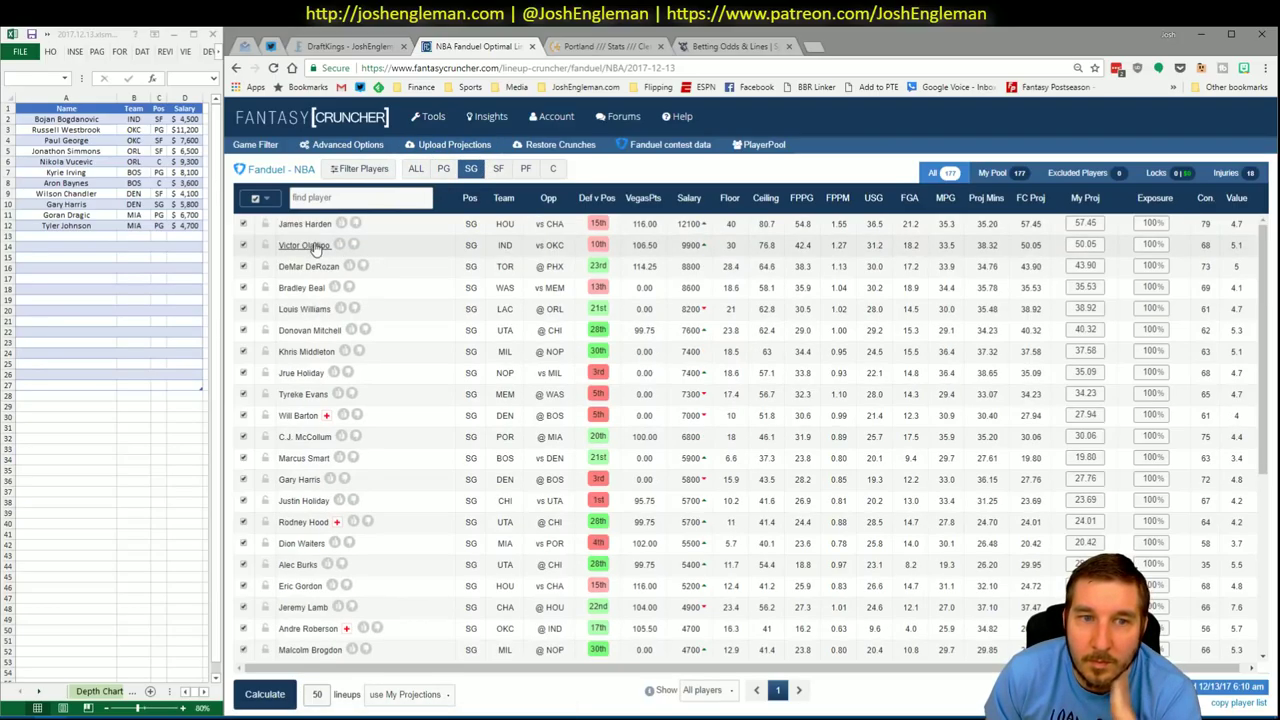
left_click(305, 438)
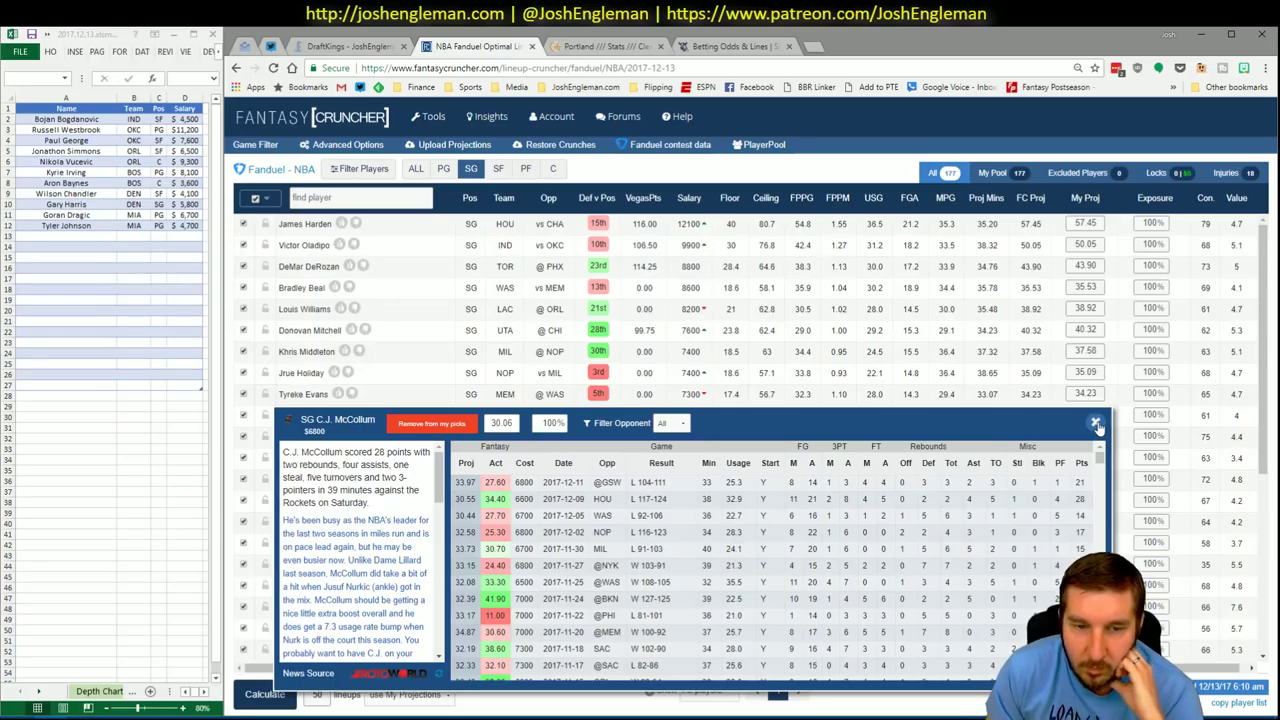
left_click(1097, 425)
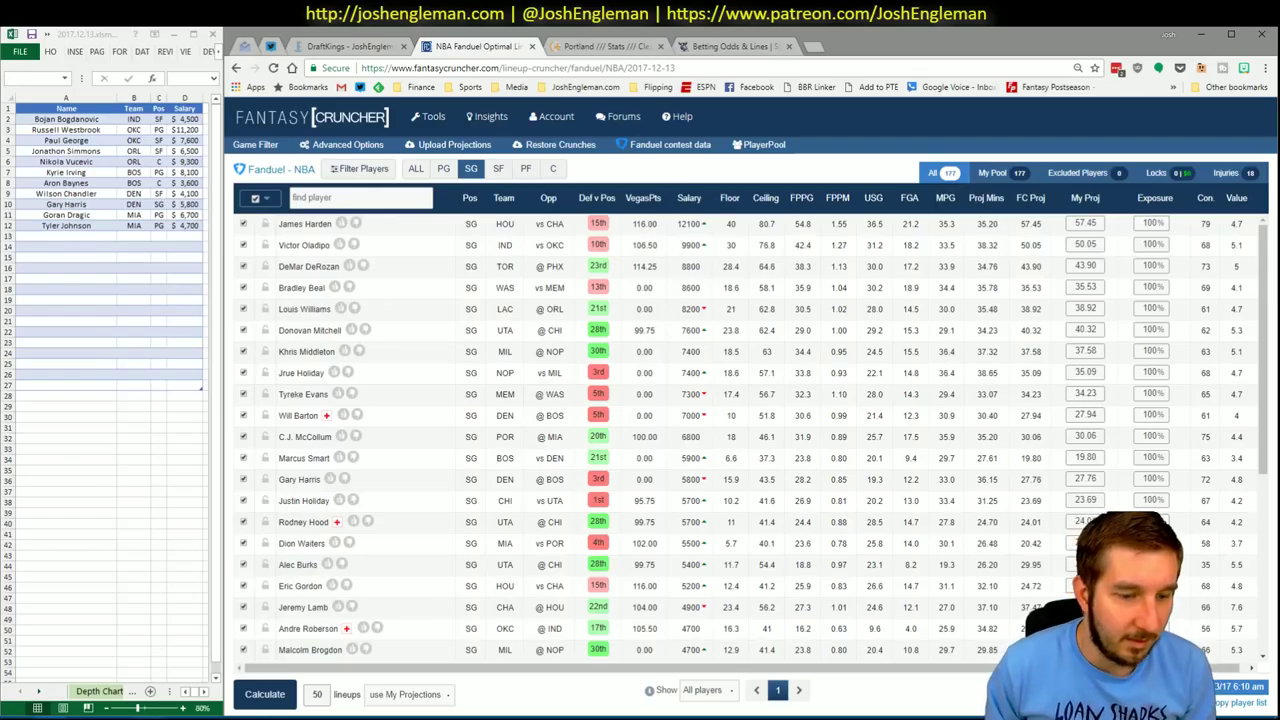
- Return to the Excel workbook, recheck Portland's recent games and add C.J. McCollum to the player list in cell A13
left_click(160, 670)
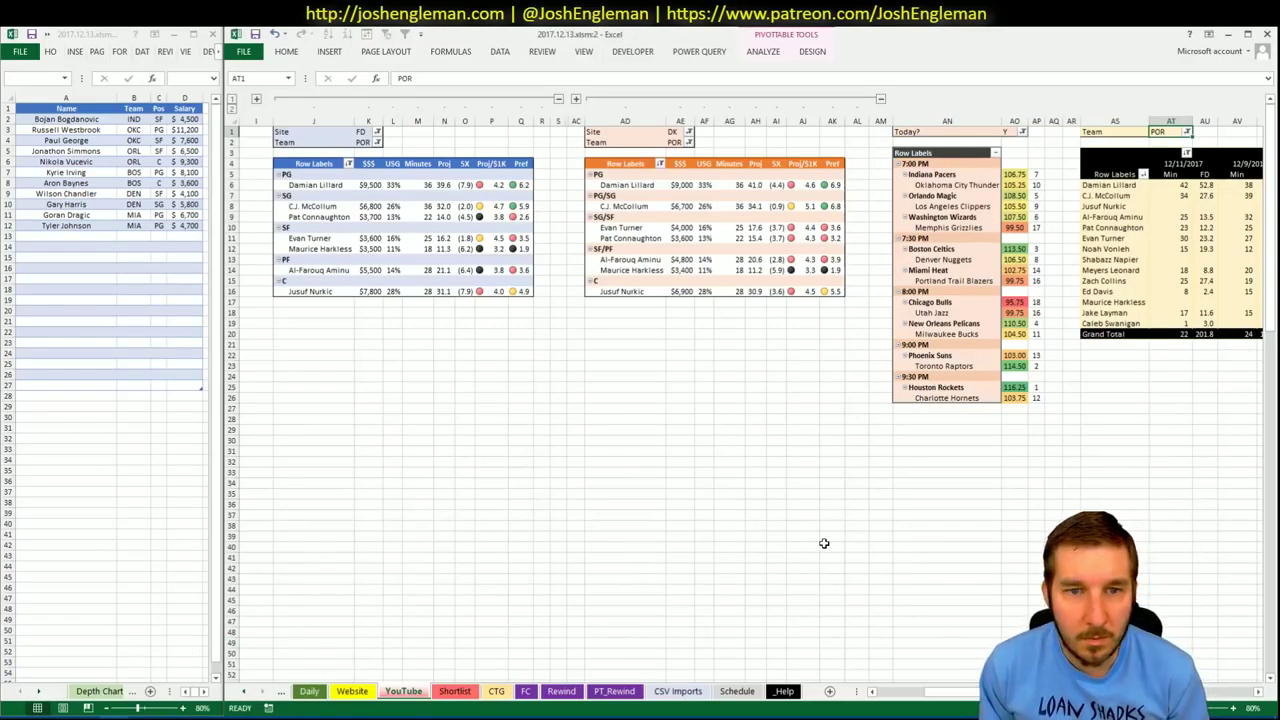
scroll(752, 395, "right", 1)
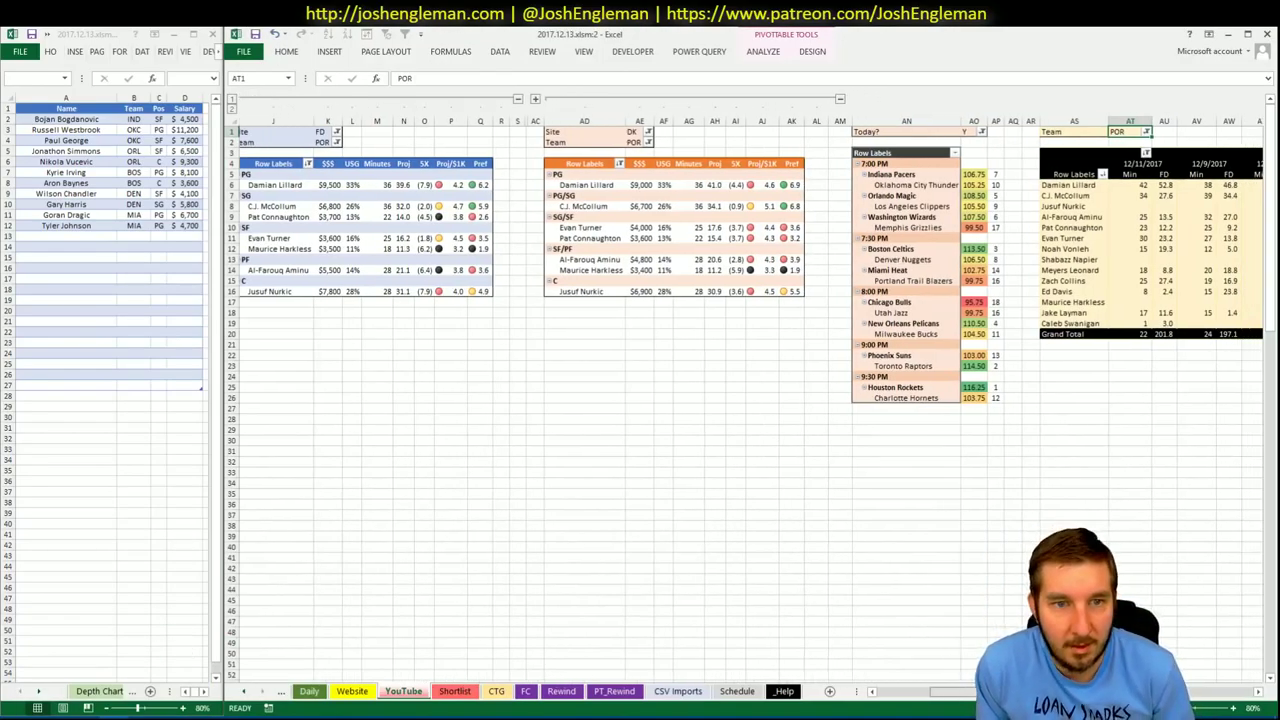
scroll(752, 395, "right", 6)
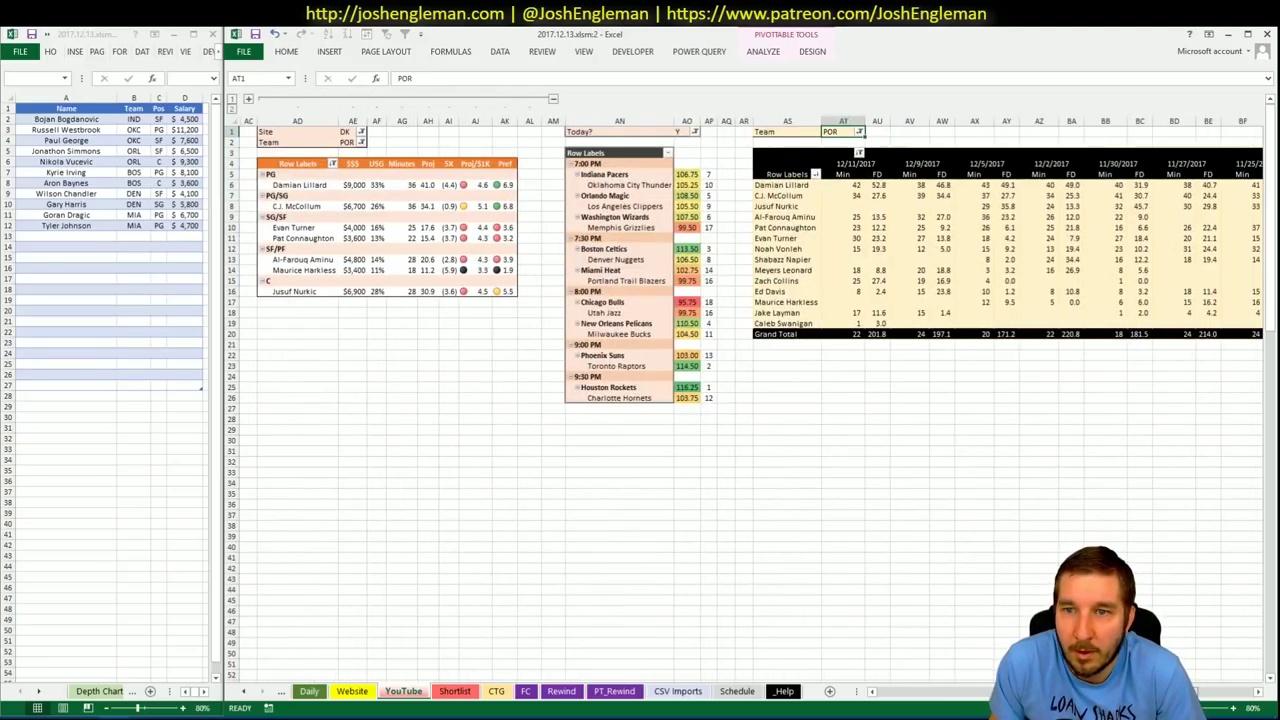
scroll(752, 395, "right", 3)
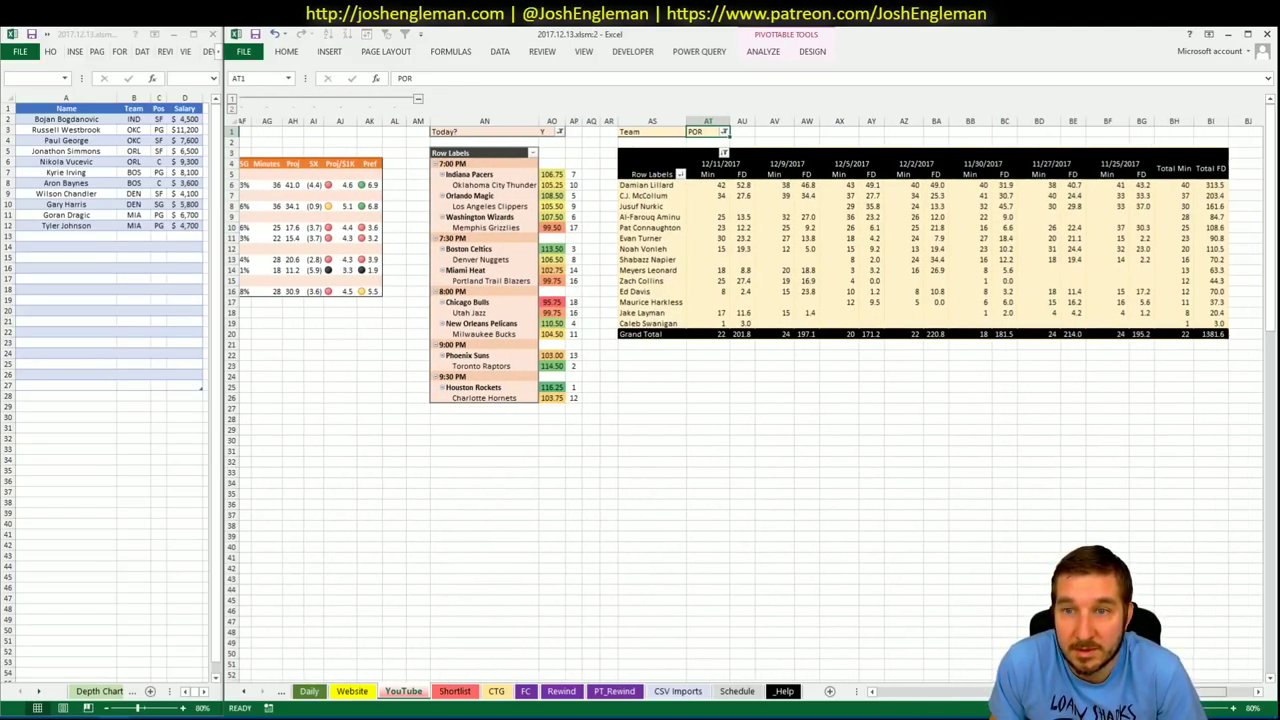
scroll(752, 395, "left", 10)
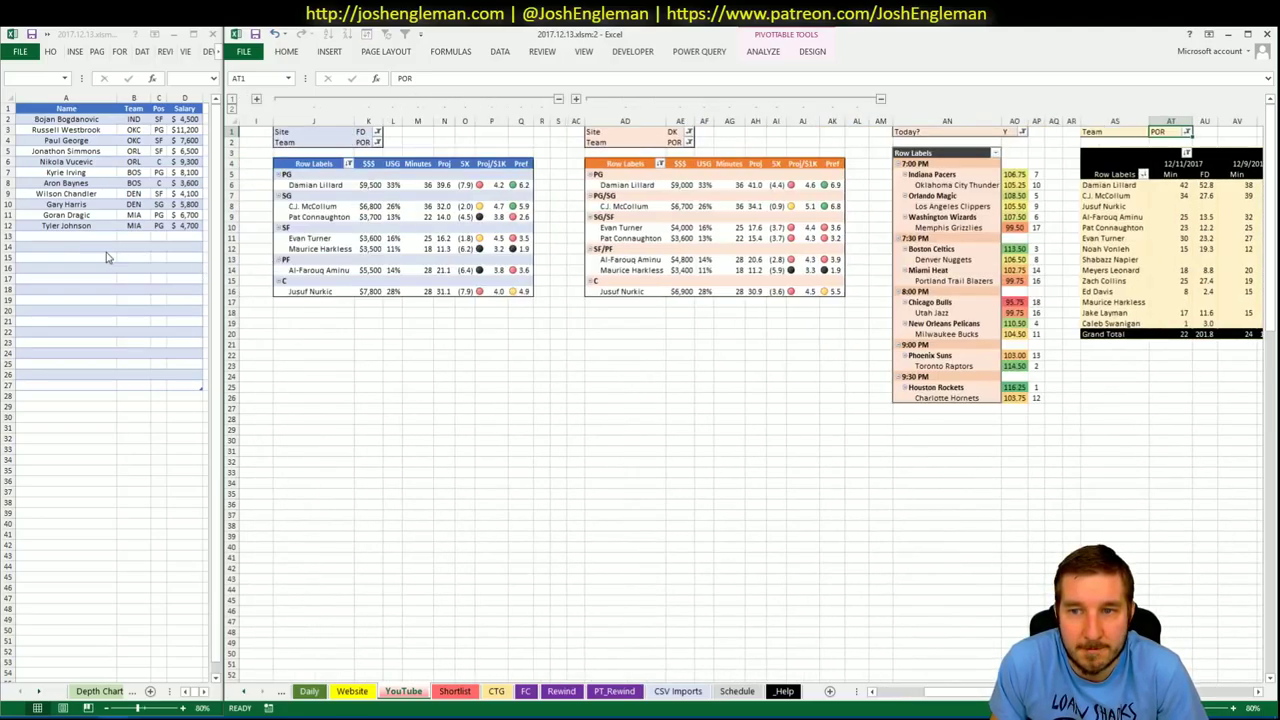
left_click(92, 238)
type("C.J.")
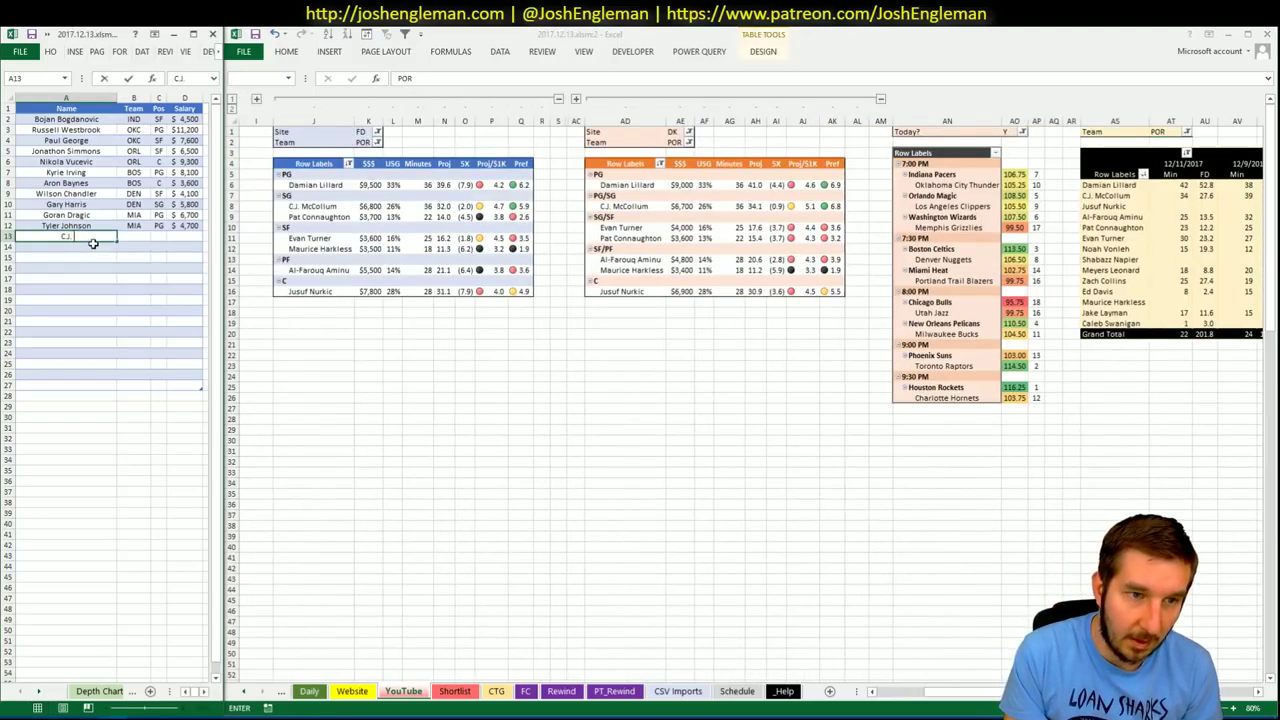
type(" McCollum")
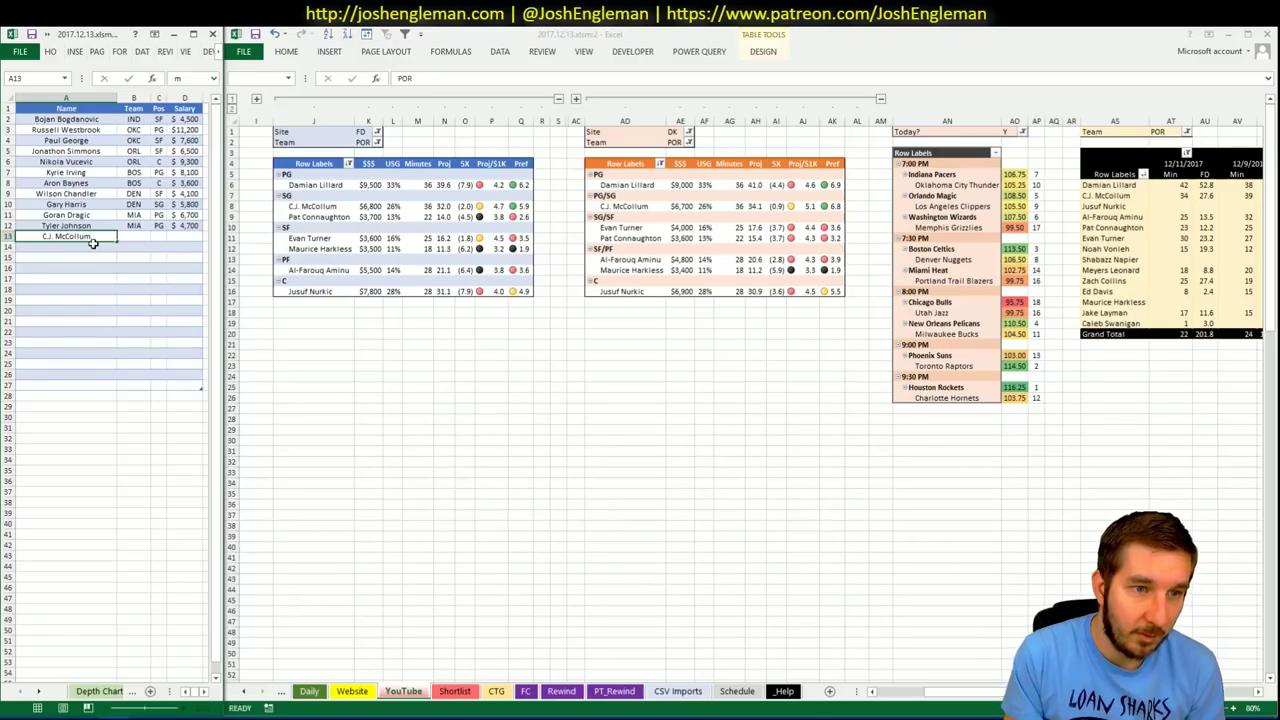
key("Return")
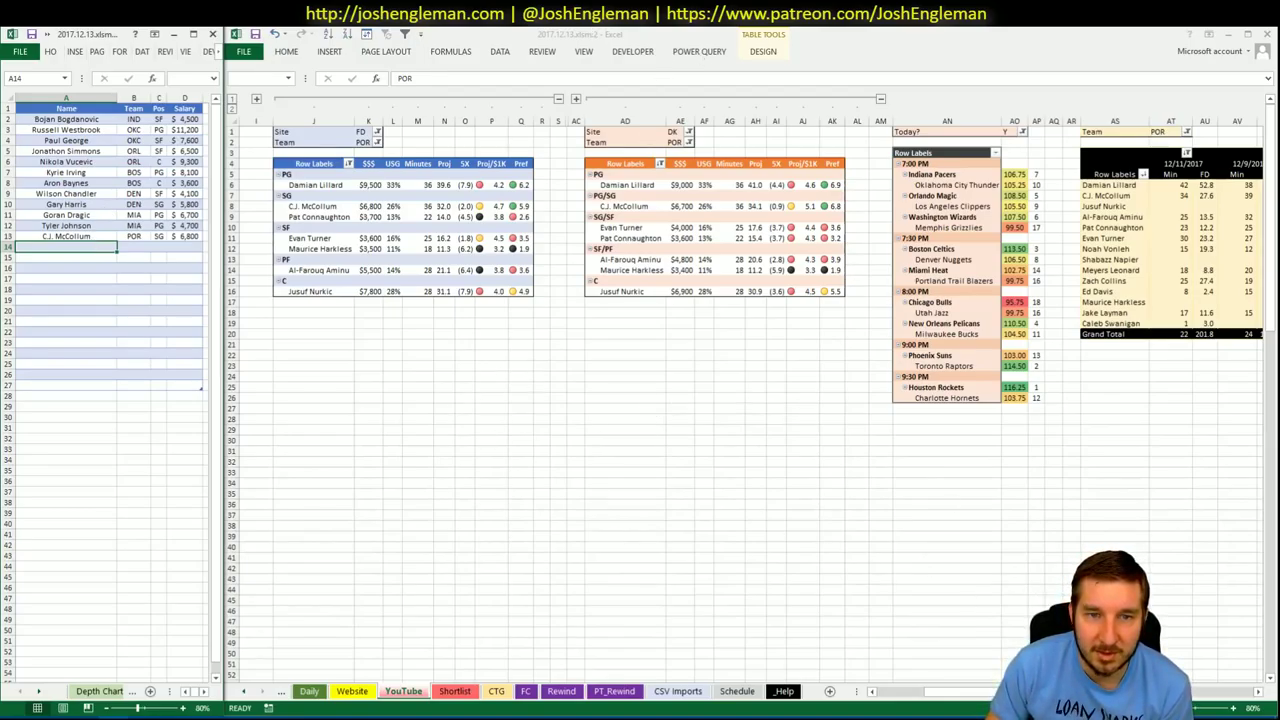
- Recheck Portland's recent games and add Evan Turner to the player list in cell A14
left_click(1160, 131)
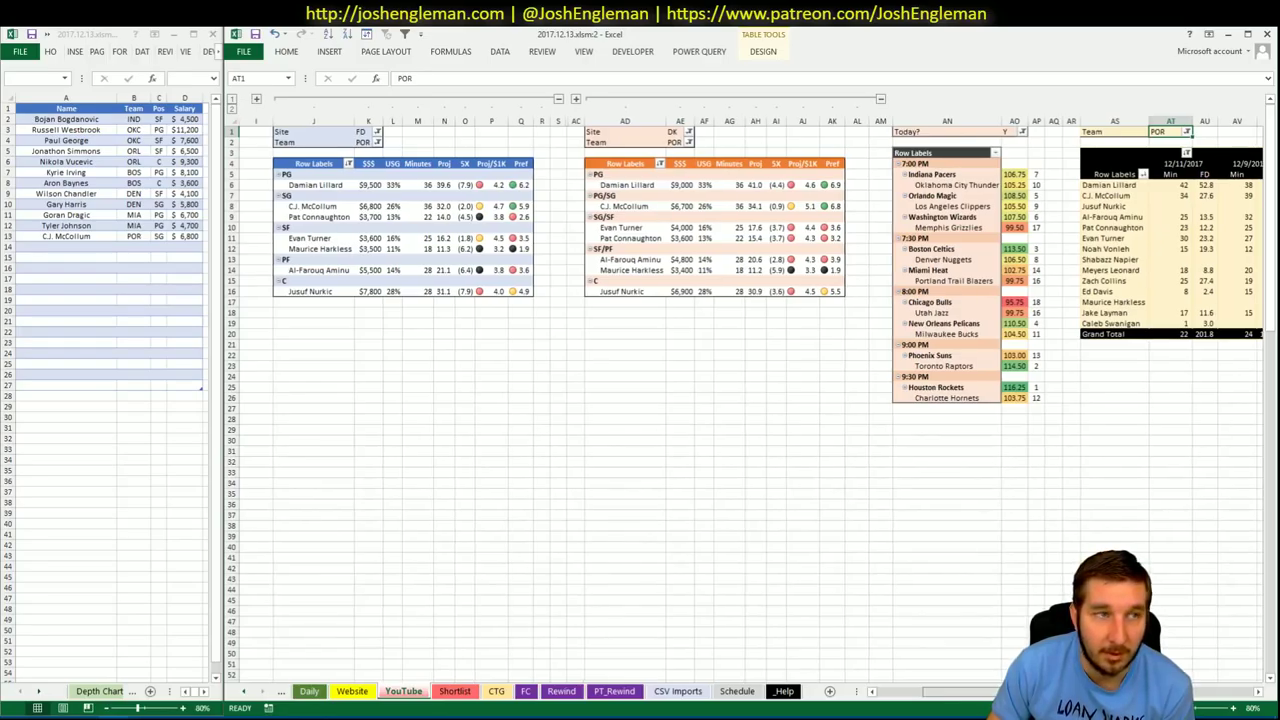
scroll(1207, 707, "right", 10)
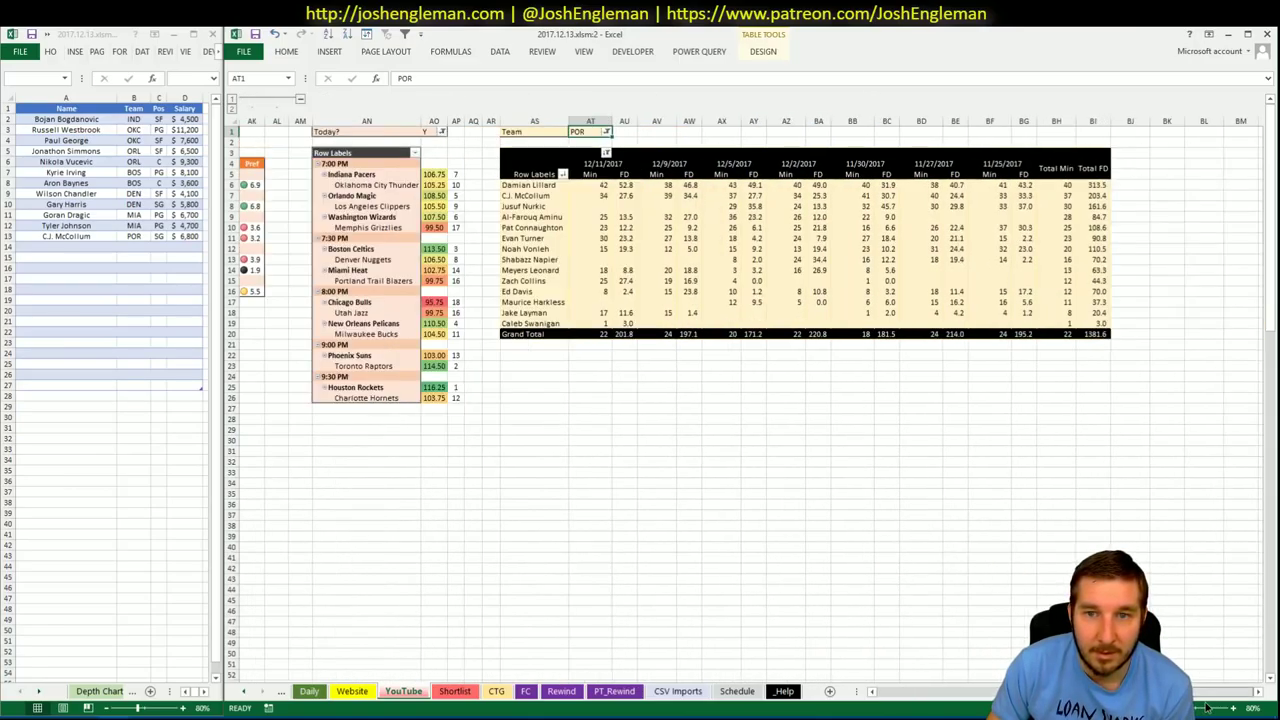
scroll(1207, 707, "left", 10)
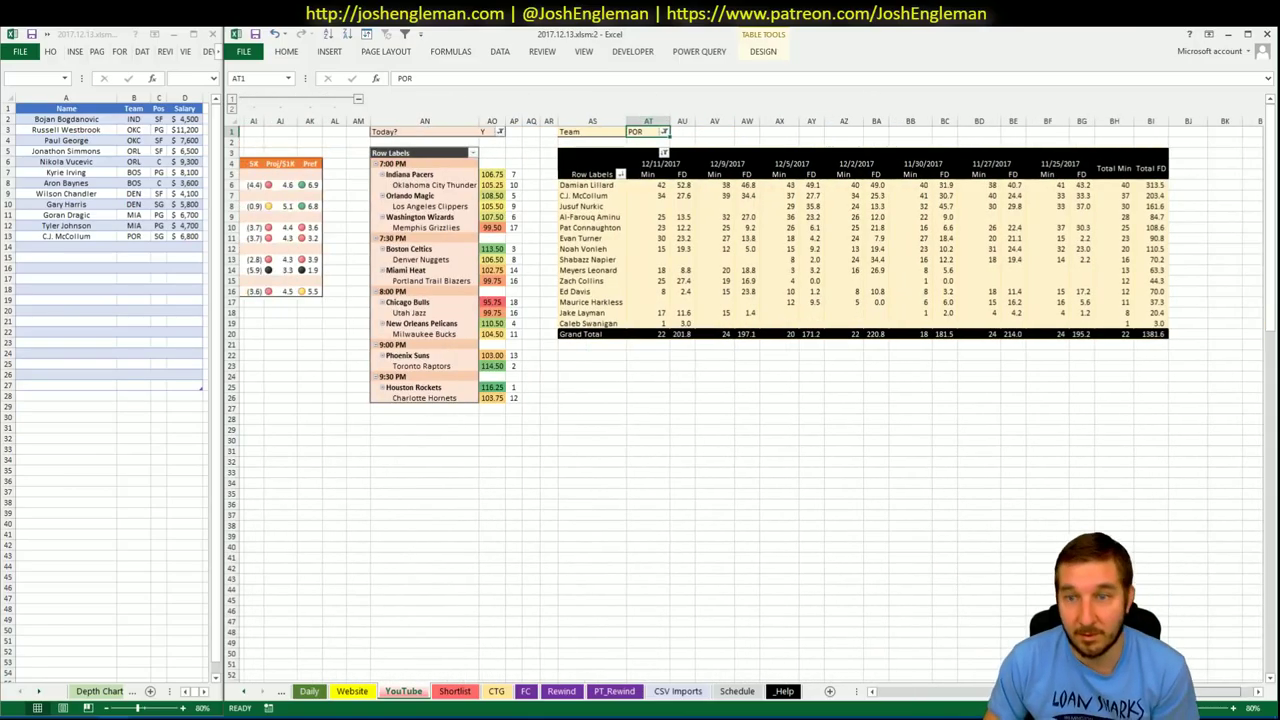
left_click(94, 247)
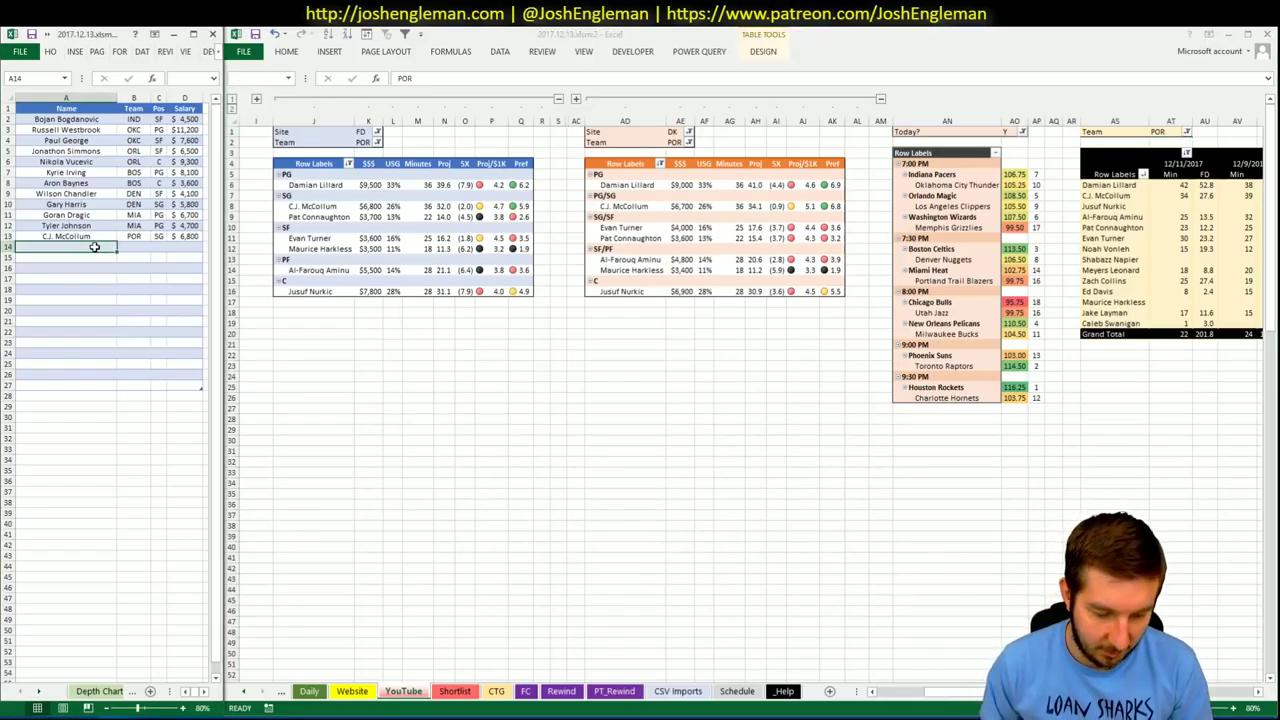
type("Evan Turner")
key("Return")
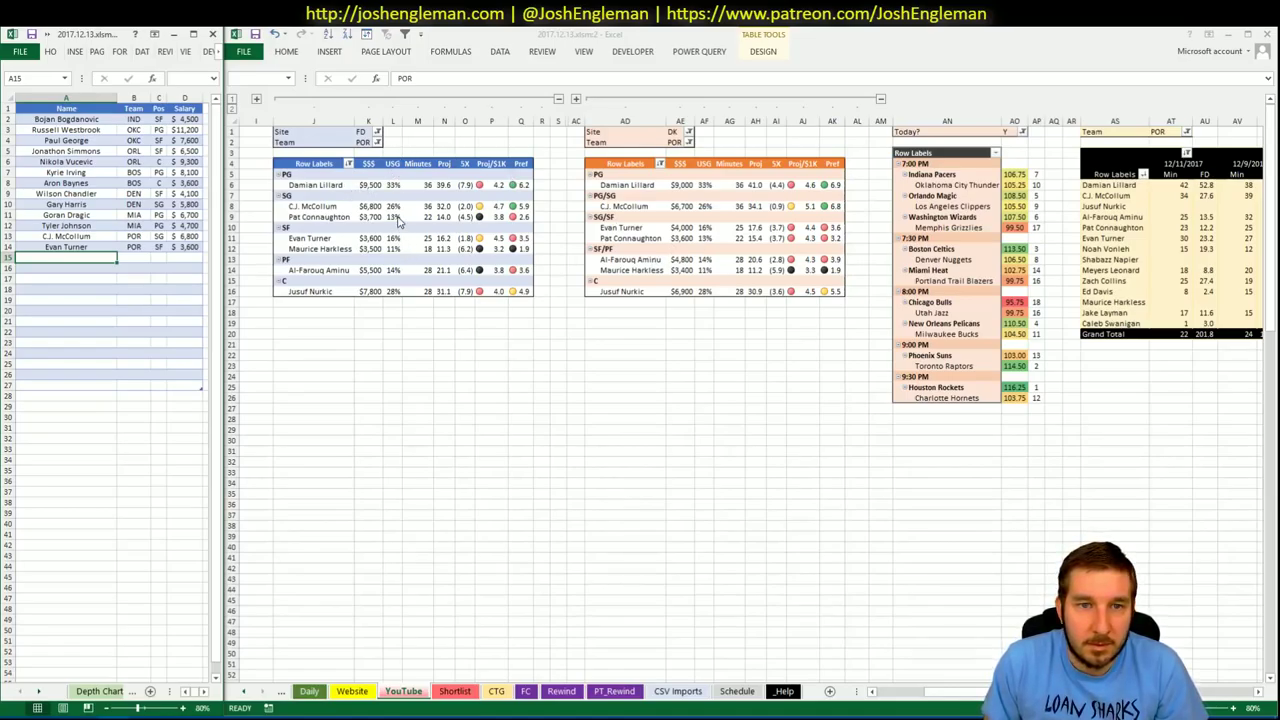
- Set the team filter to CHI for both the FD and DK projection tables
left_click(364, 142)
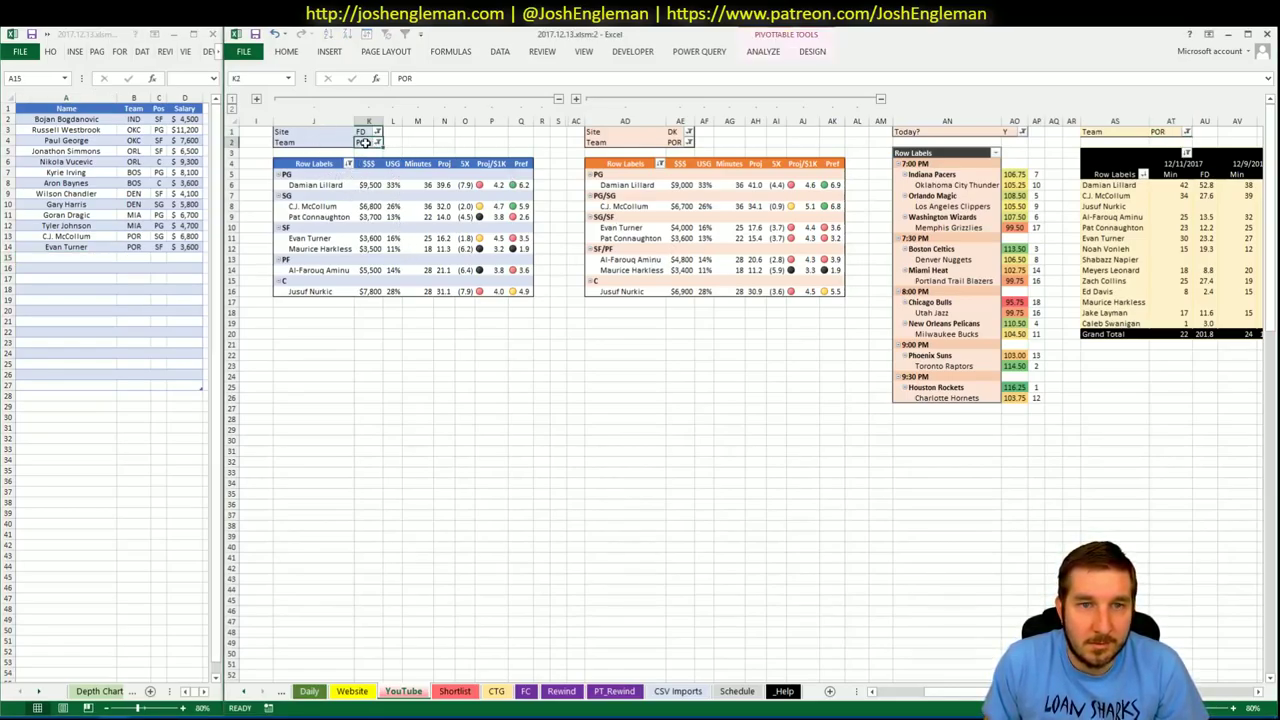
type("CHI")
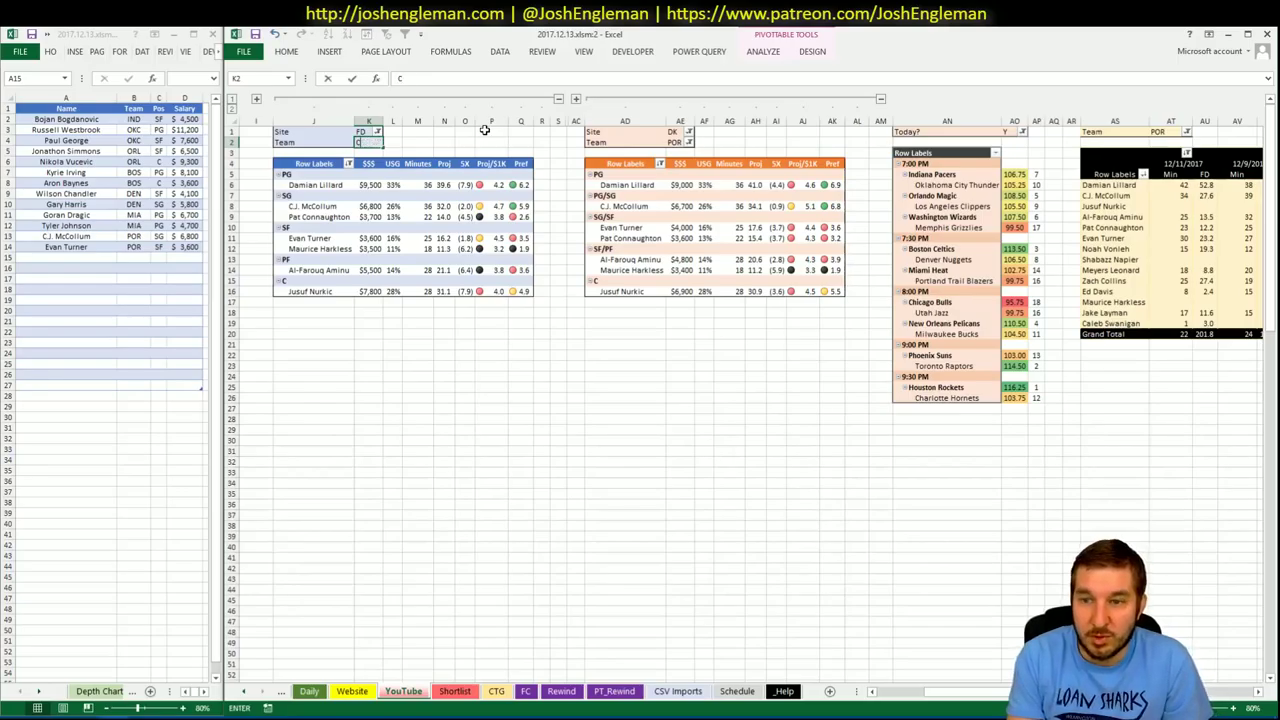
key("Tab")
key("Right")
key("Right")
key("Right")
key("Right")
key("Right")
key("Right")
key("Right")
key("Right")
key("Right")
key("Right")
key("Right")
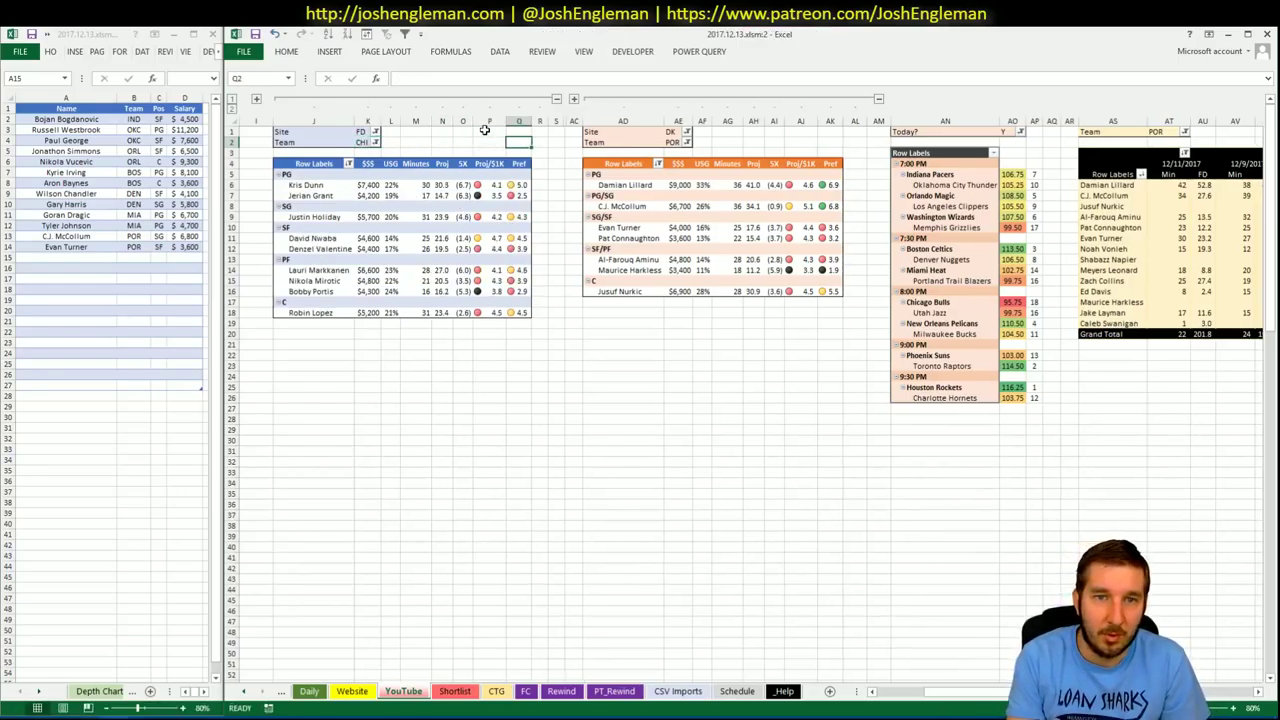
key("Left")
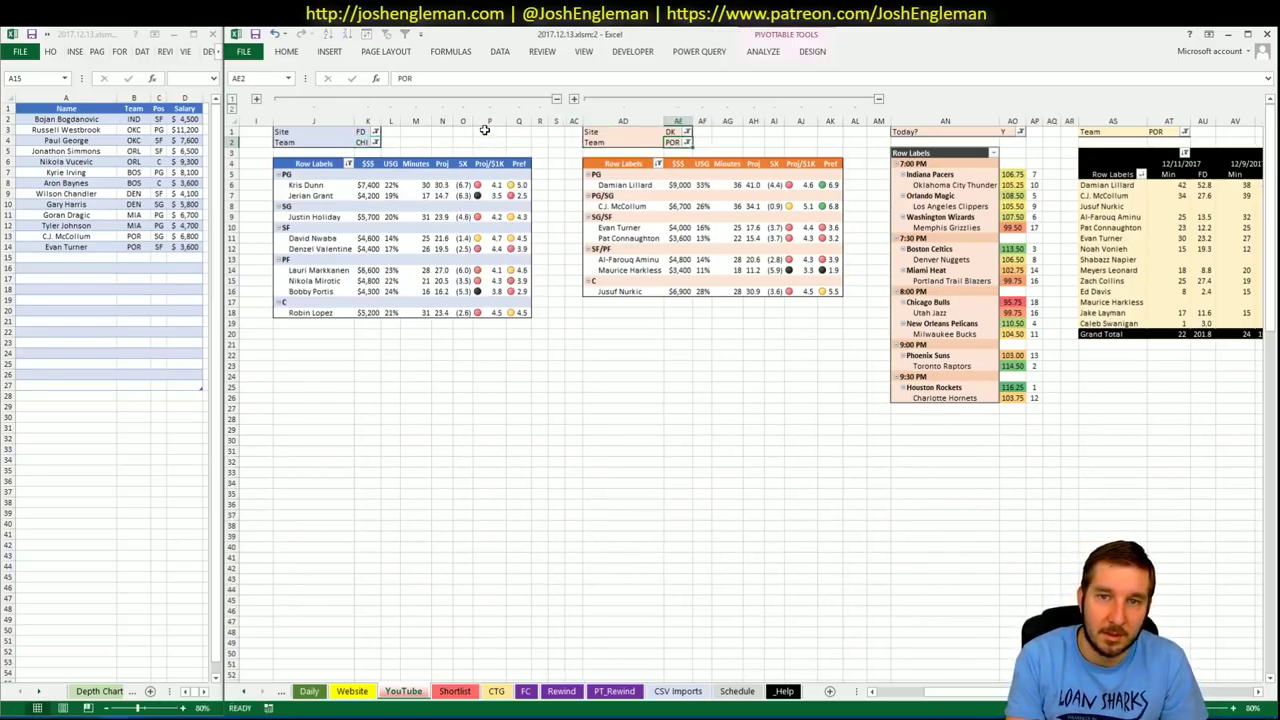
type("CHI")
key("Return")
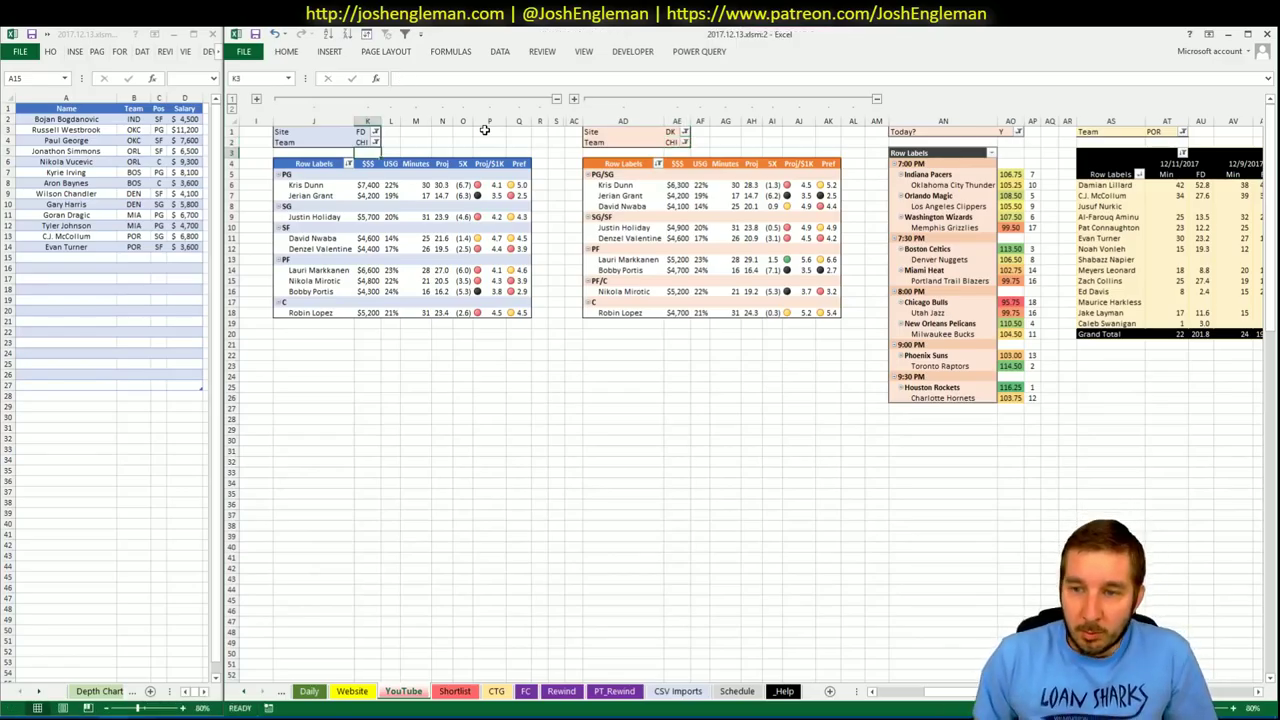
key("alt+Tab")
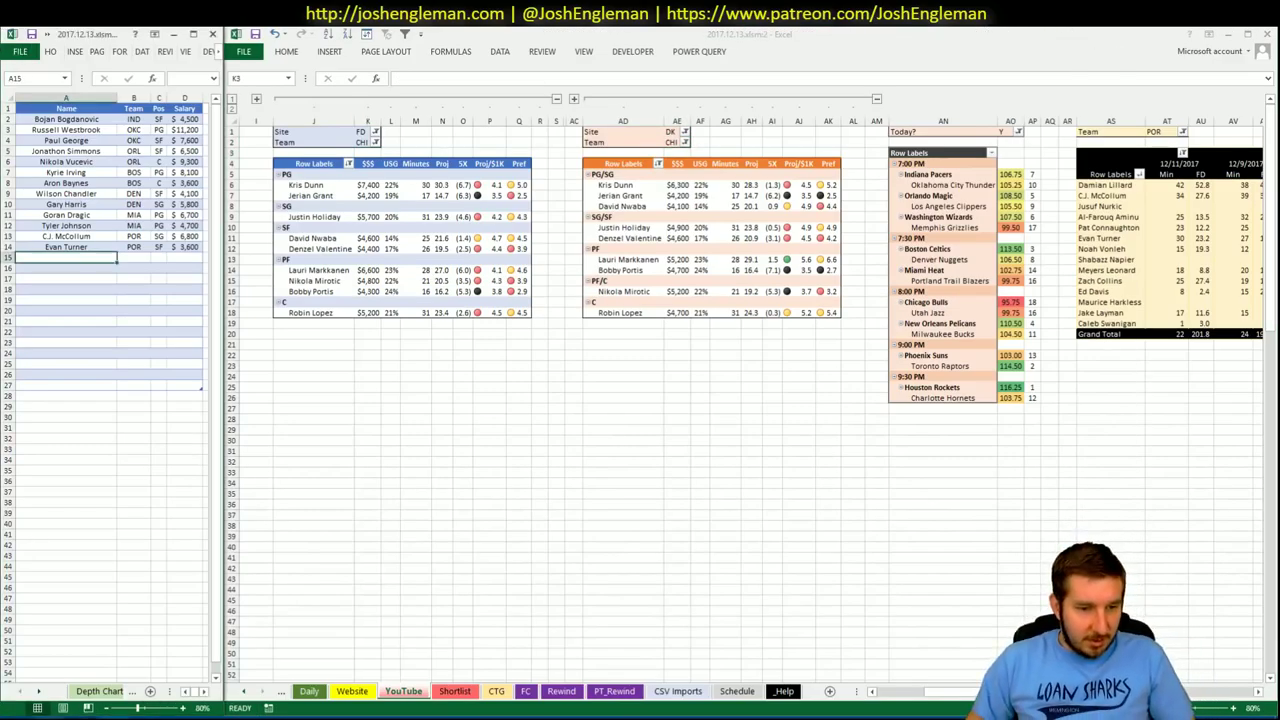
- Check the NBA betting odds in the browser, bring back the FanDuel player list and return to the Excel workbook
key("alt+Tab")
left_click(719, 47)
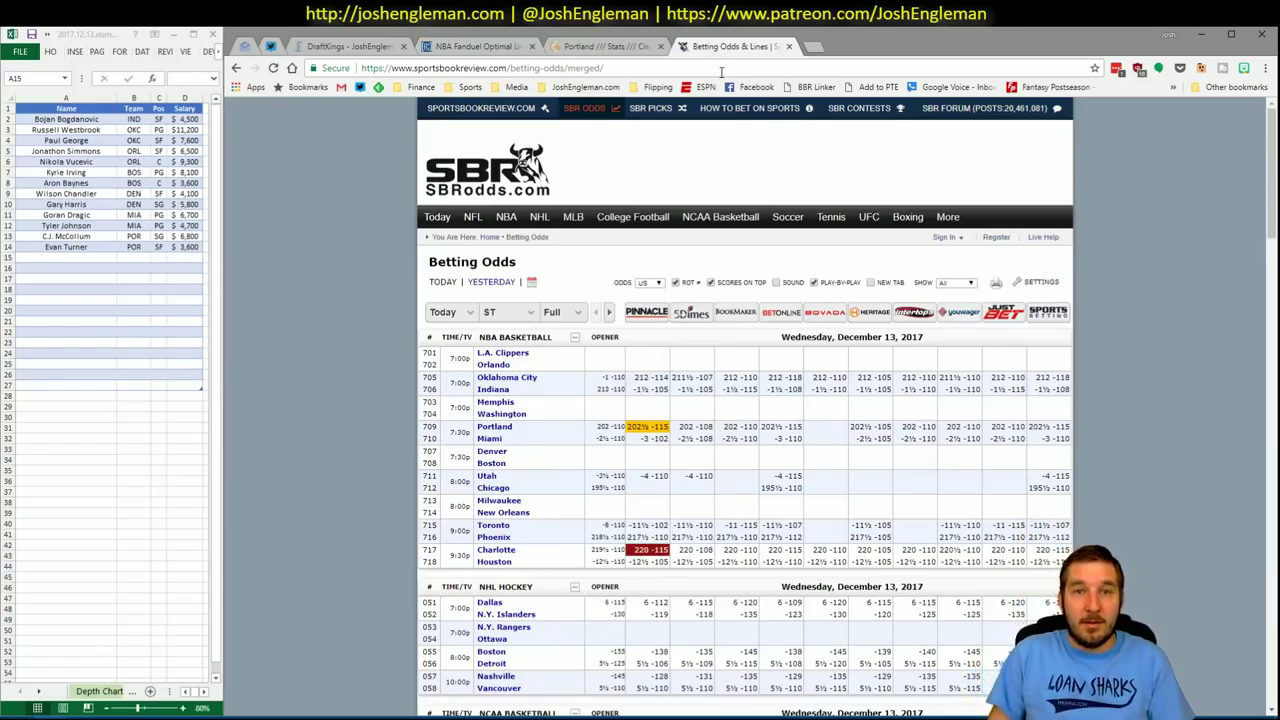
left_click(480, 47)
key("alt+Tab")
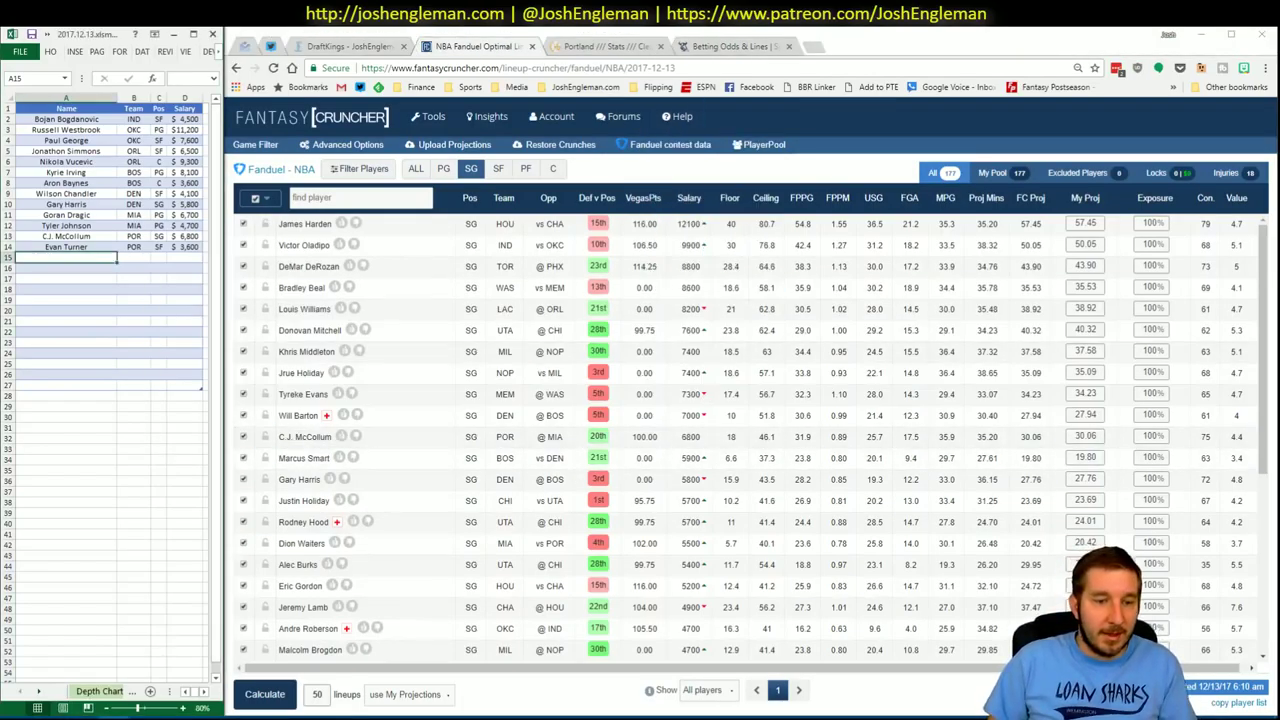
left_click(161, 693)
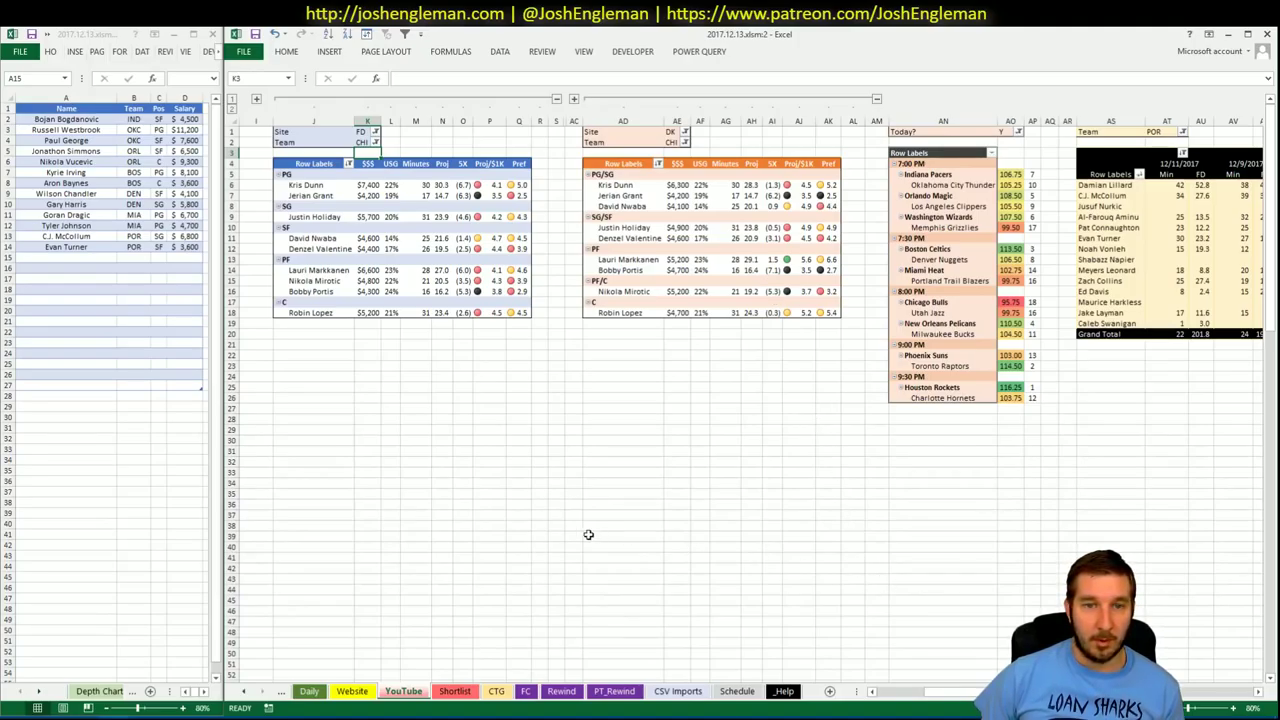
- Set the recent-games table's team filter to CHI and look across Chicago's minutes and FD points by date
left_click(1153, 133)
type("CHI")
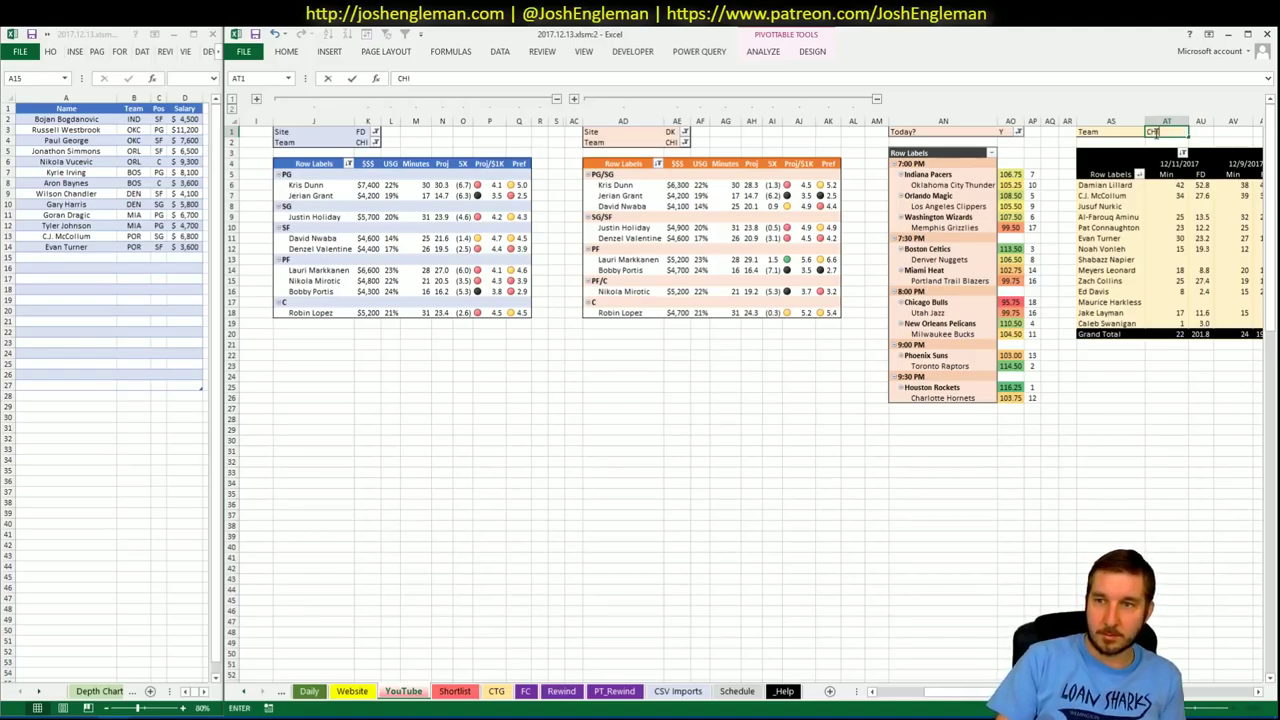
key("Return")
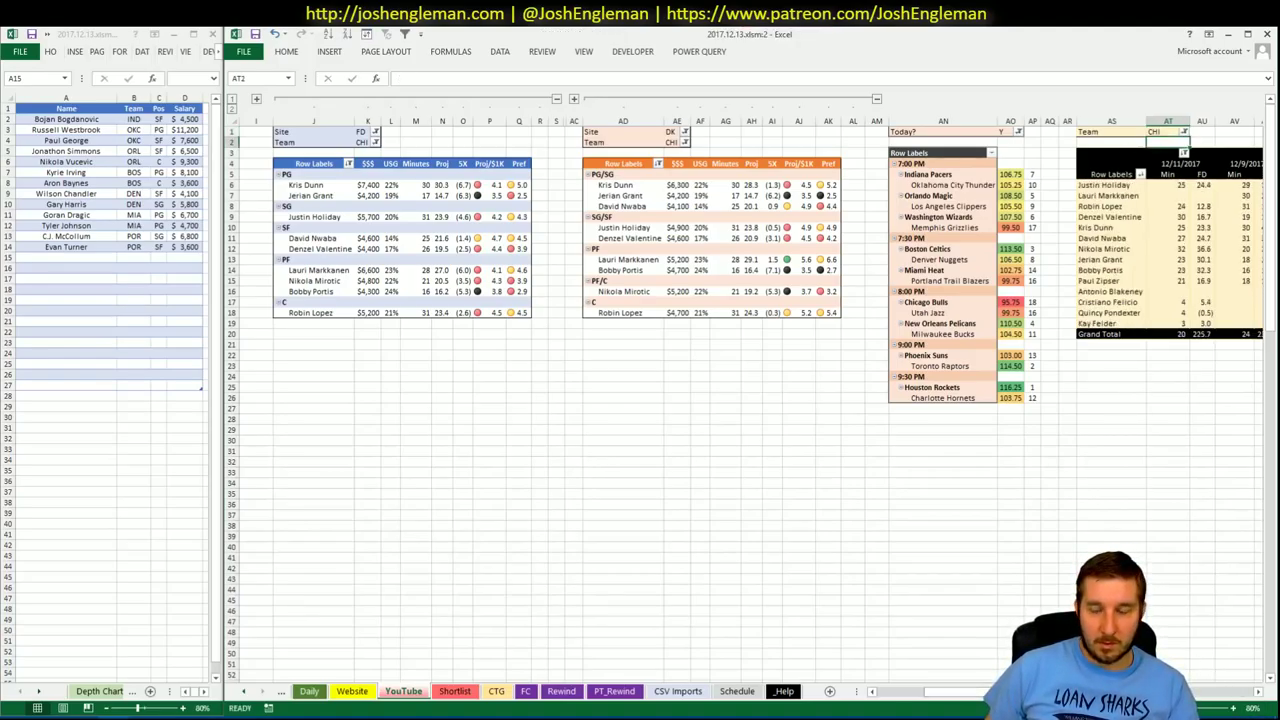
scroll(740, 400, "right", 5)
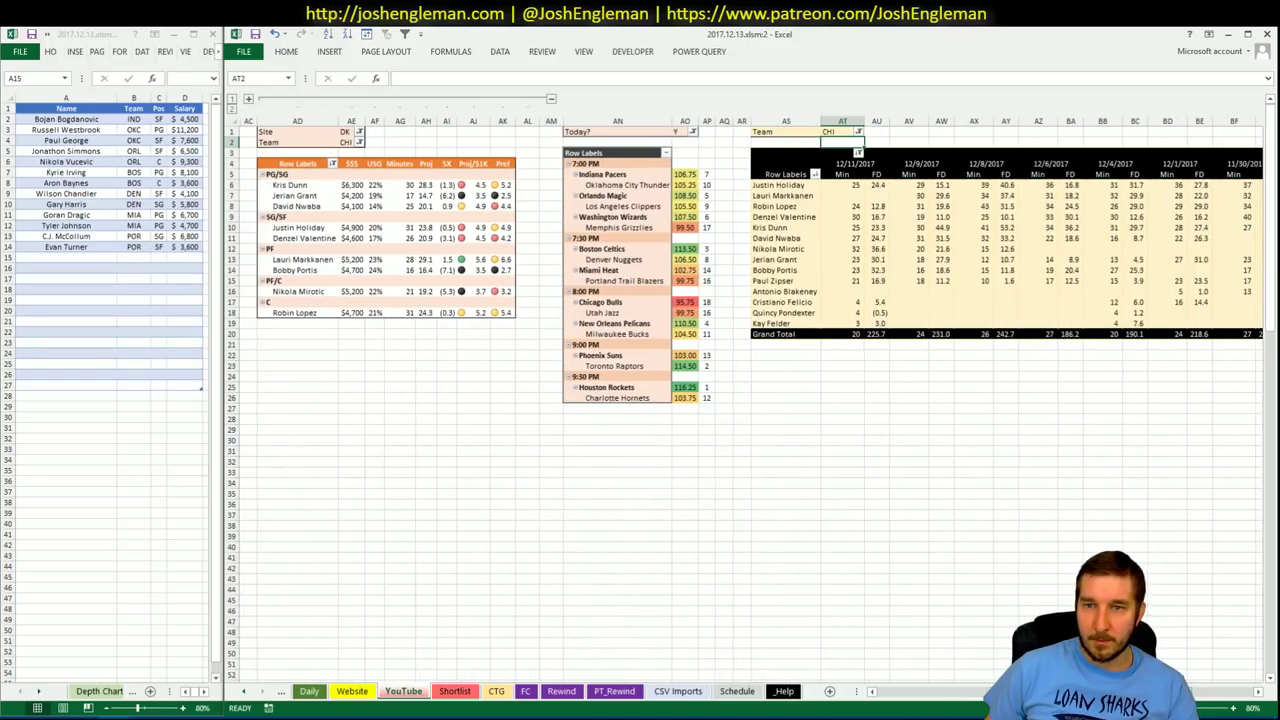
scroll(740, 400, "left", 7)
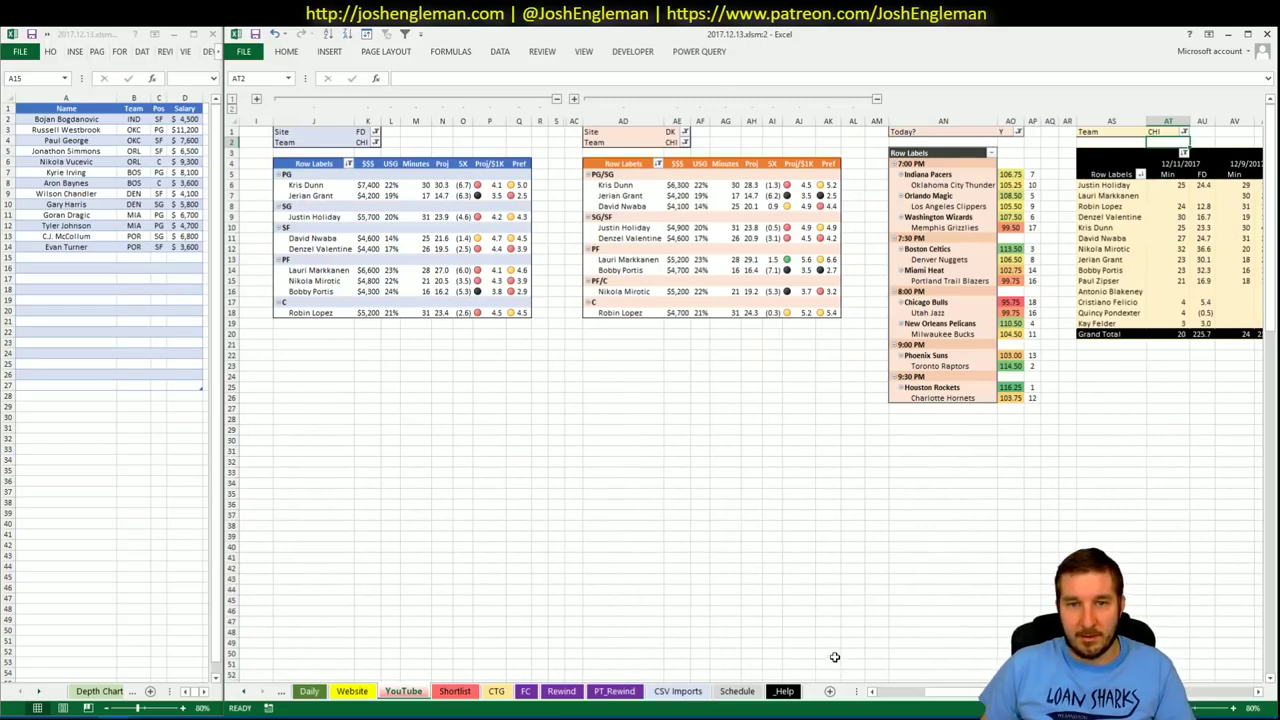
- Add David Nwaba to the player list in cell A15
left_click(95, 287)
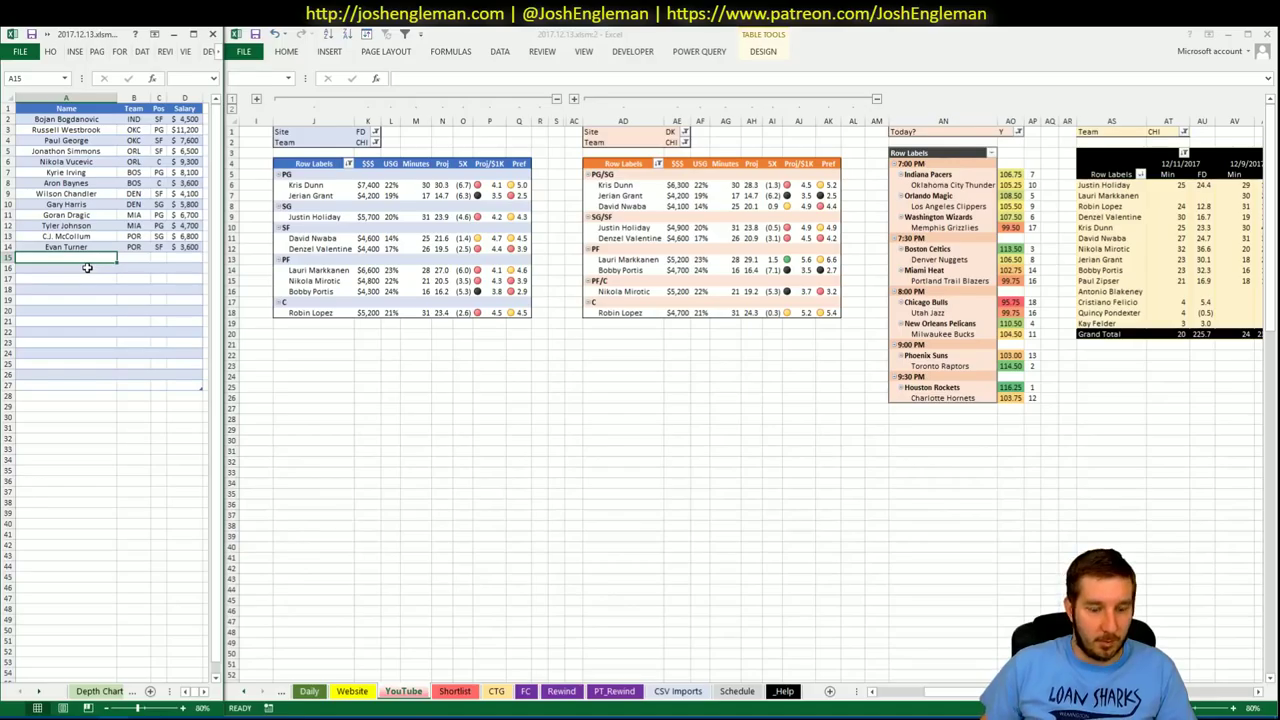
type("David Nwaba")
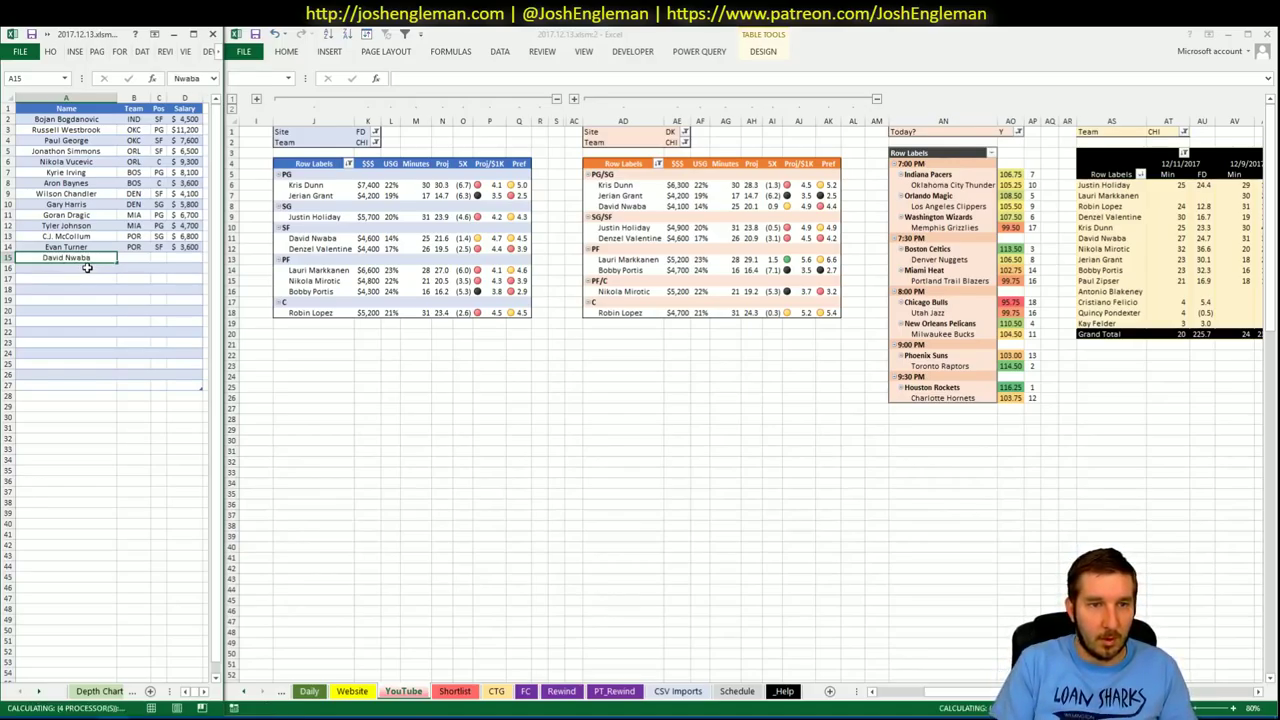
key("Return")
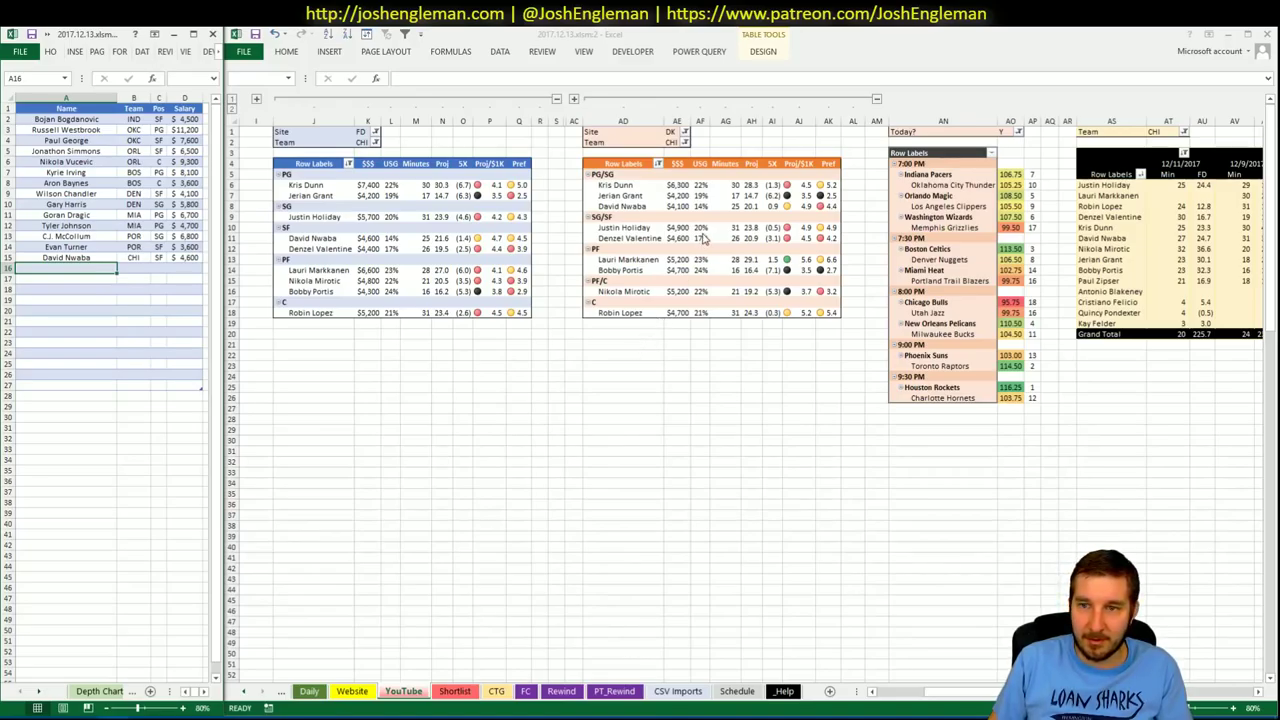
- Set the team filter to UTA for both the FD and DK projection tables
left_click(362, 143)
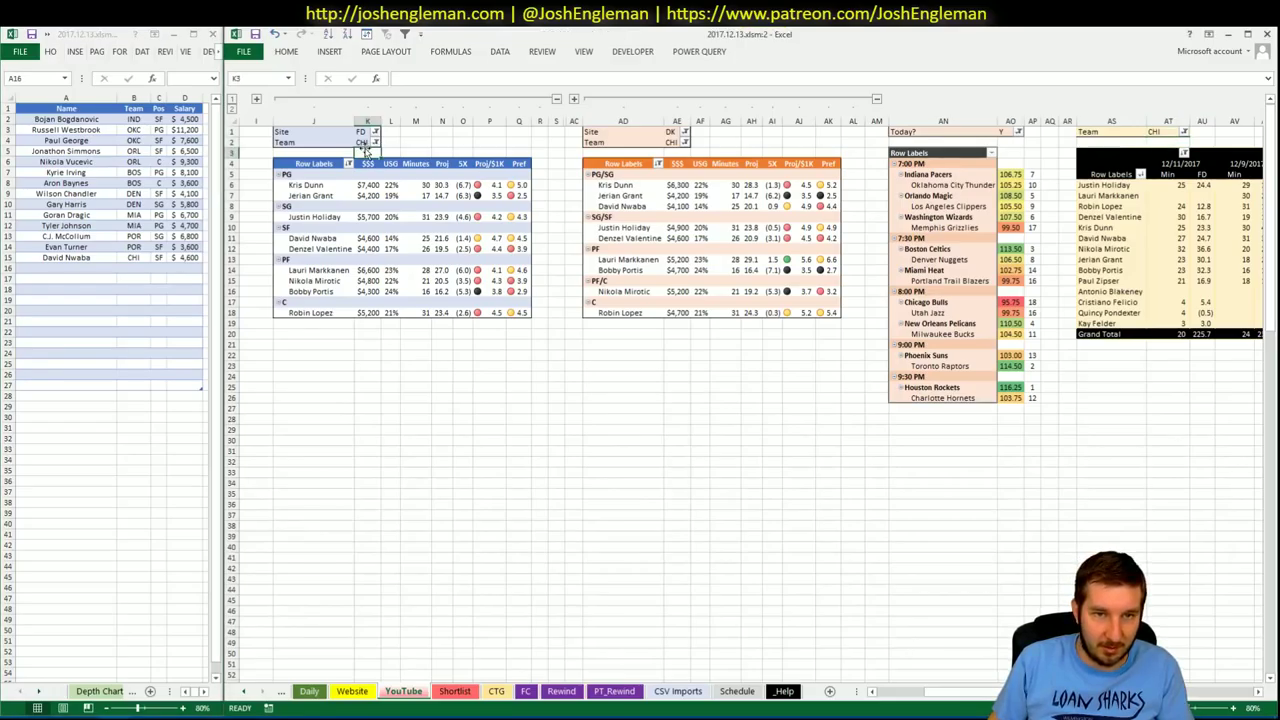
type("UTA")
key("Tab")
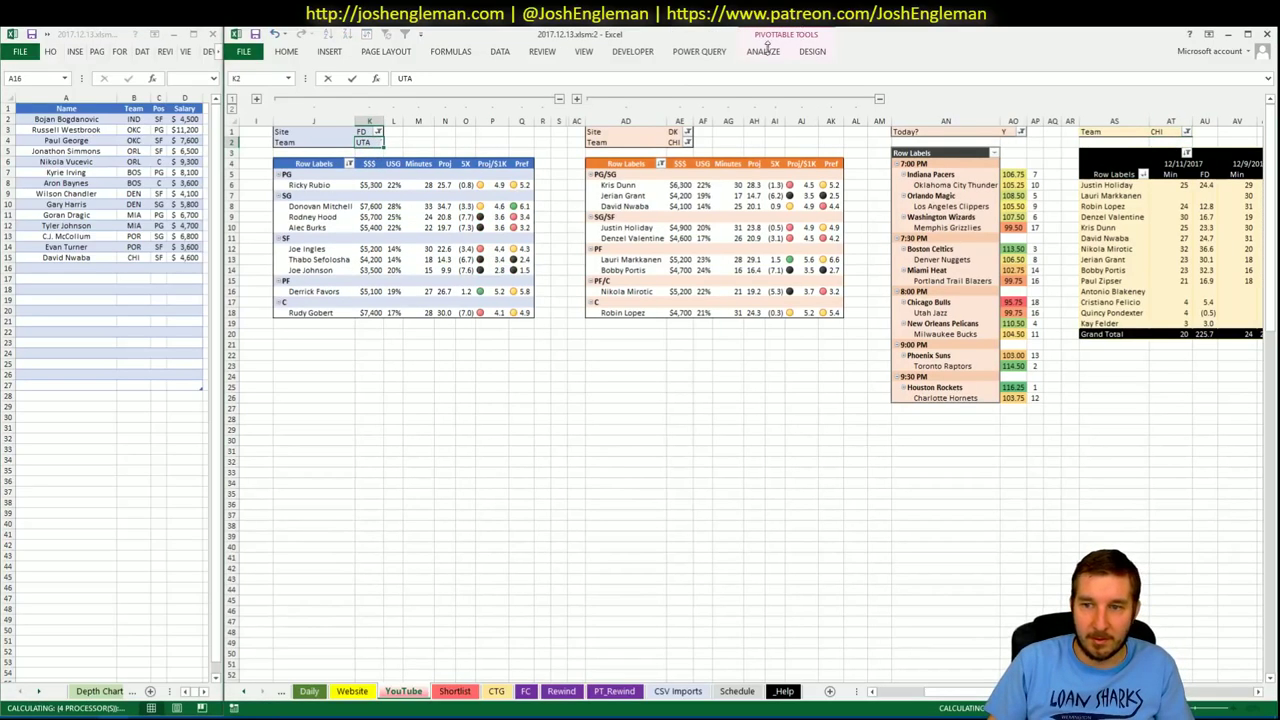
left_click(679, 142)
type("A")
key("Return")
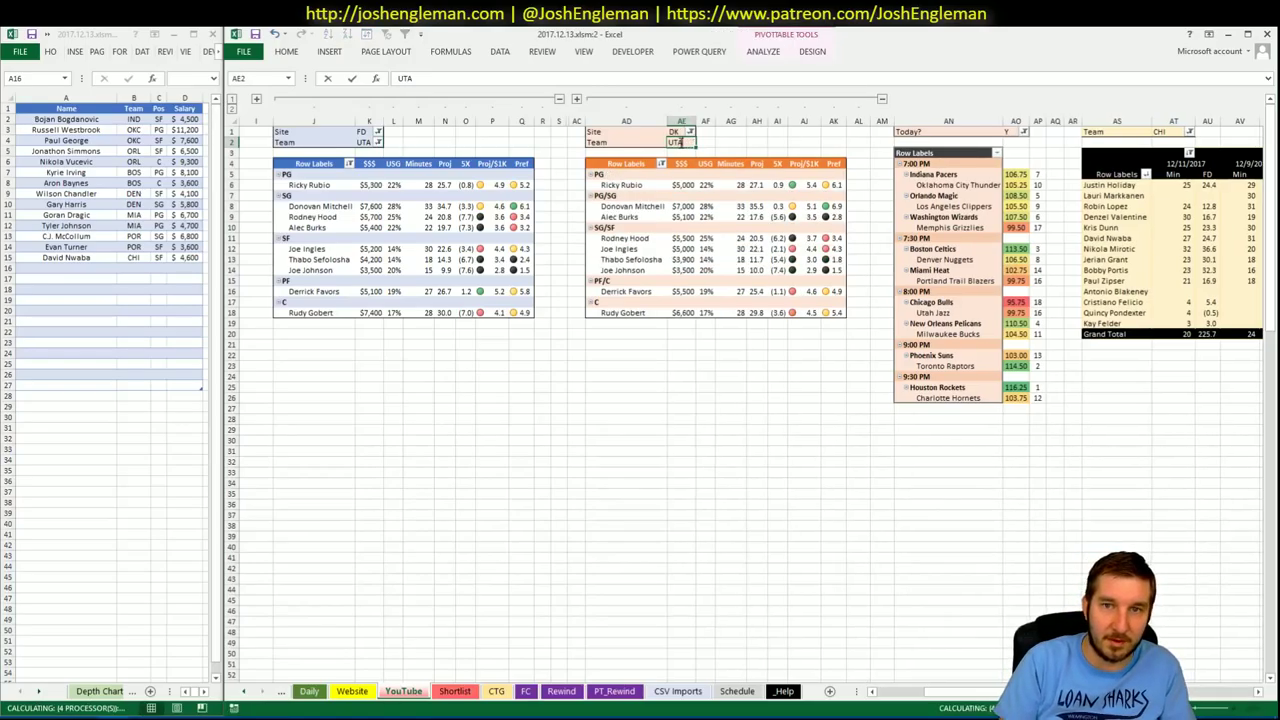
- Set the recent-games table's team filter to UTA
left_click(1162, 131)
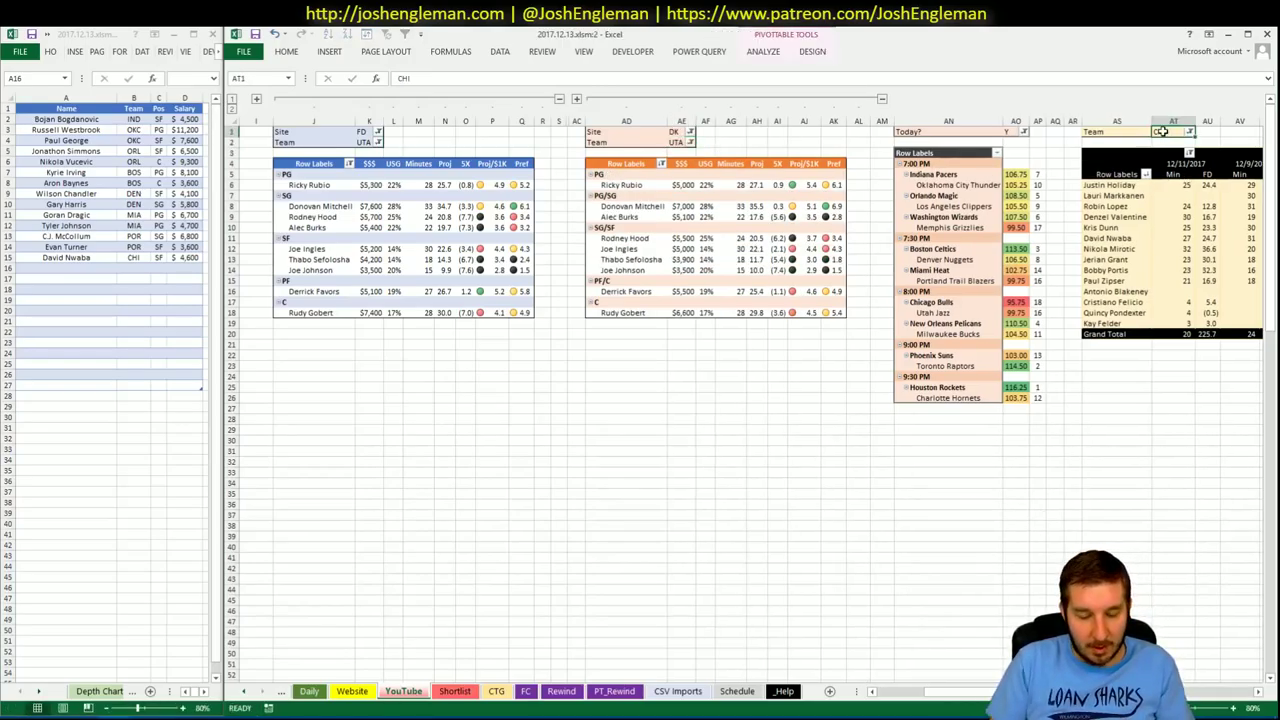
type("UTA")
key("Return")
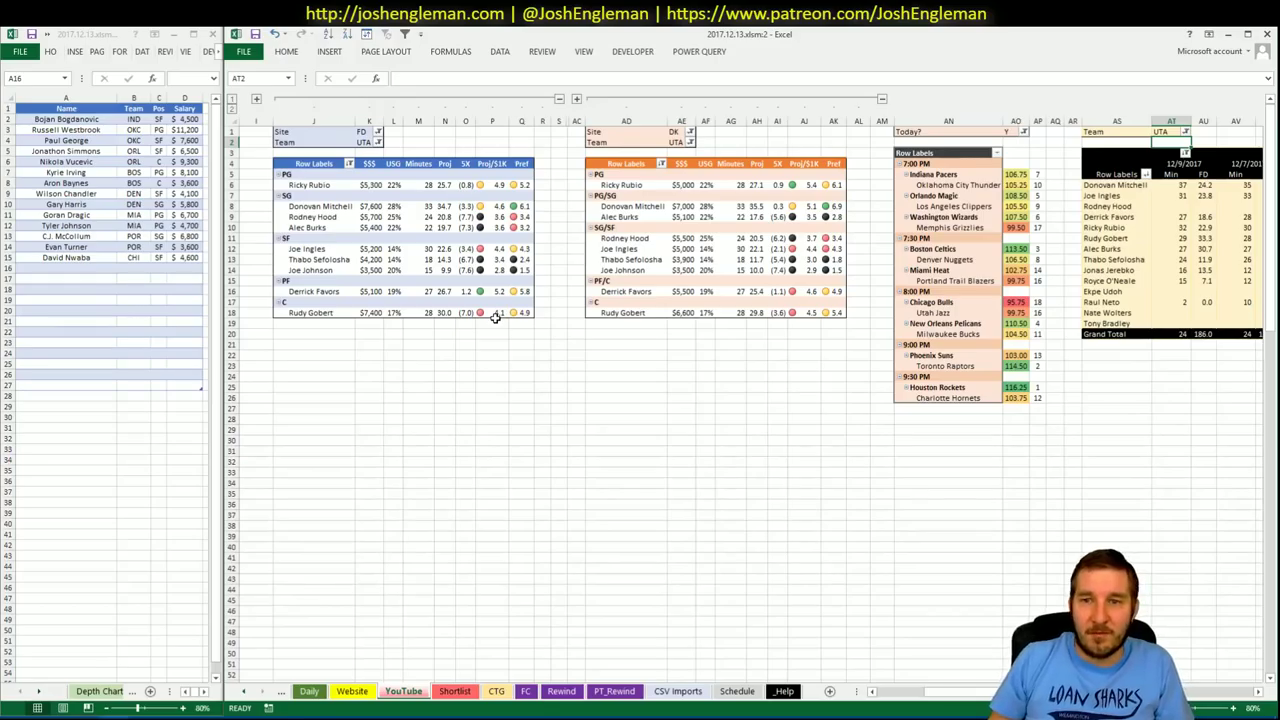
- Switch to the FantasyCruncher page in the browser, list the power forwards and look through Derrick Favors's game log
left_click(80, 716)
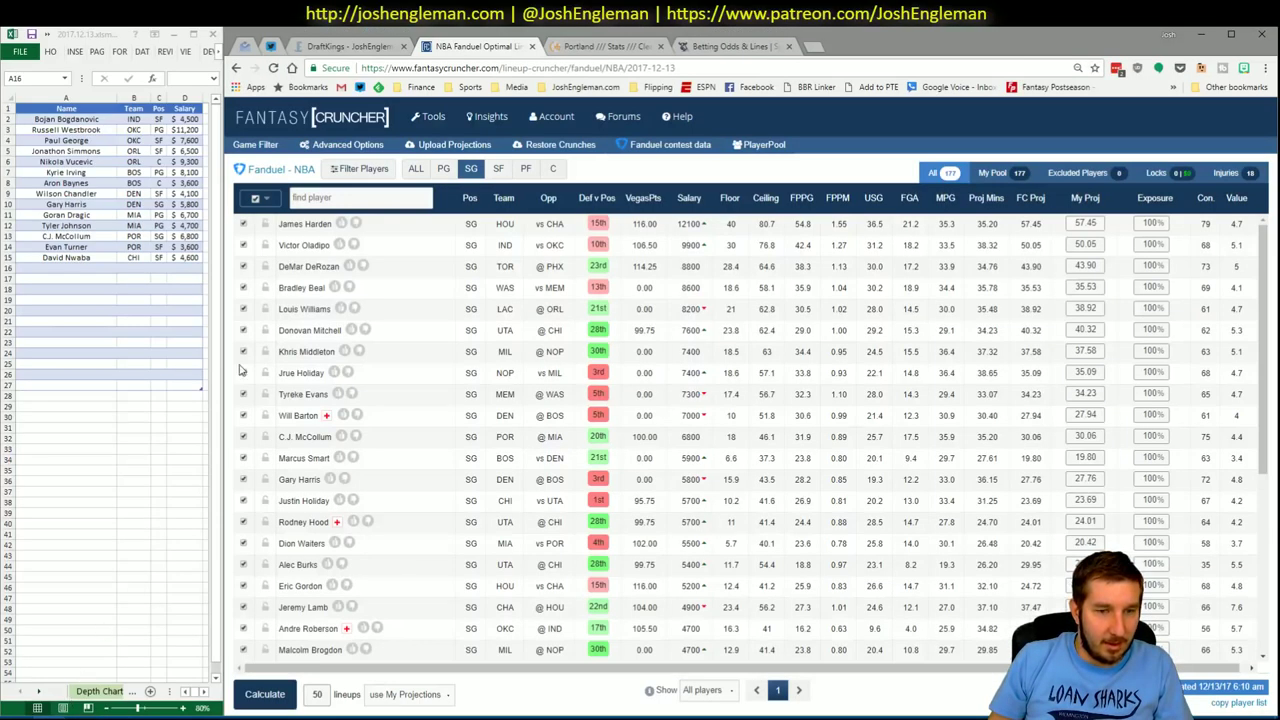
left_click(525, 168)
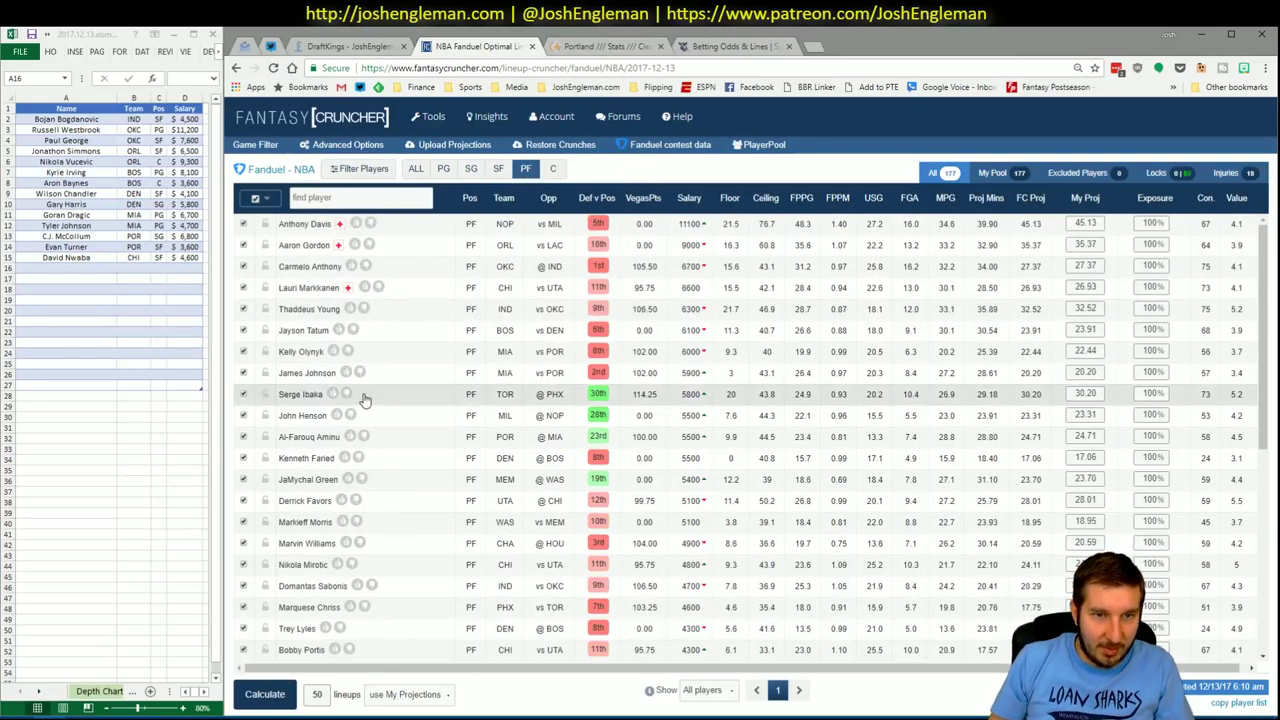
left_click(317, 506)
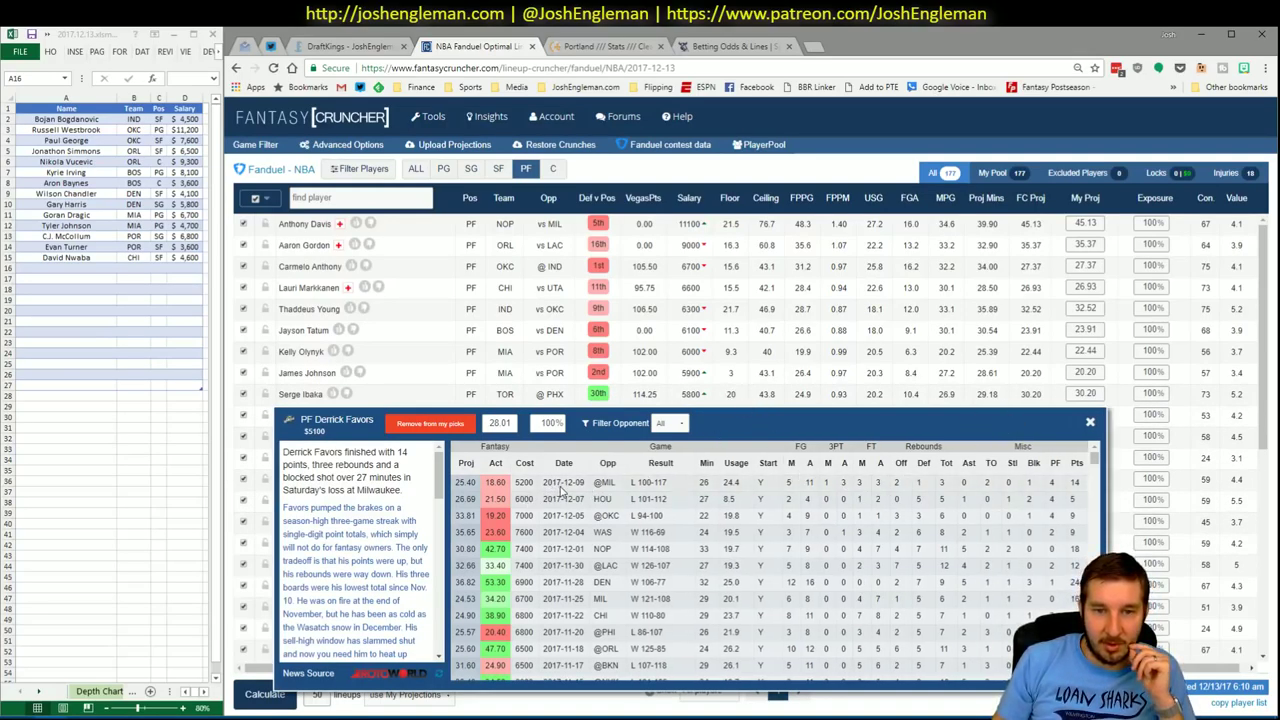
left_click(1090, 421)
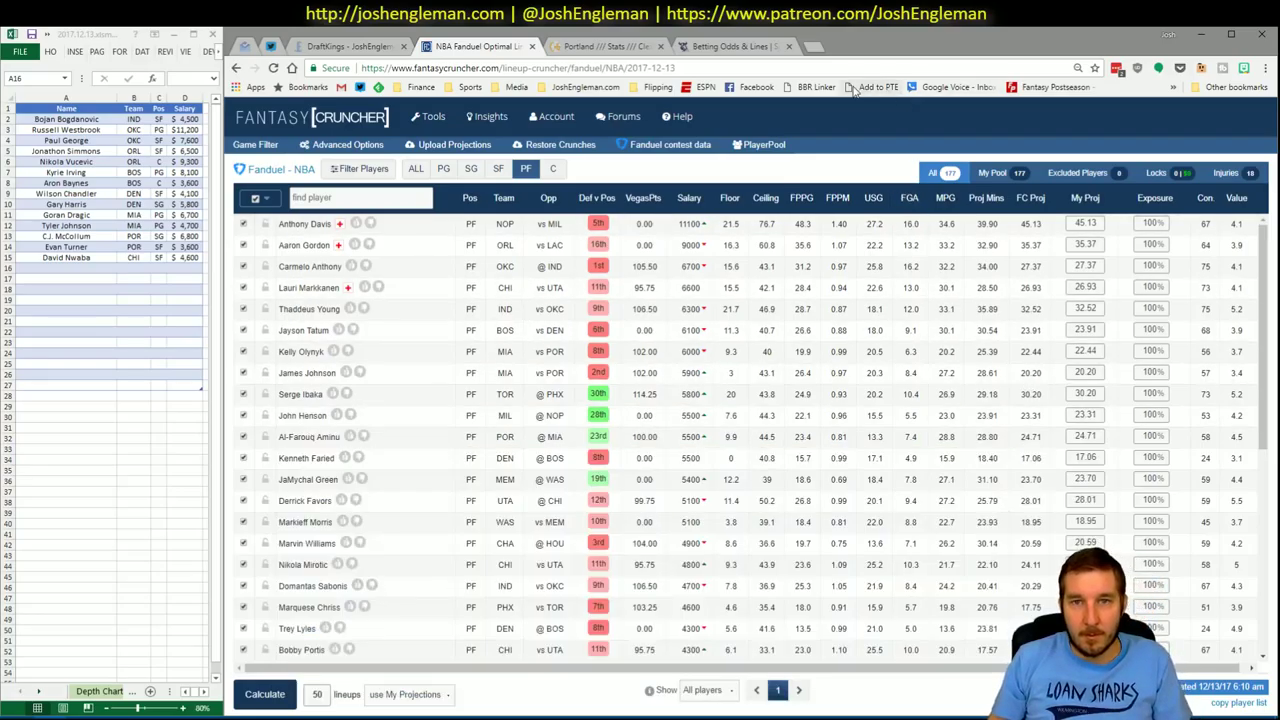
- Return to the Excel workbook, examine Derrick Favors's row among the power forwards on the Daily sheet and go back to the YouTube sheet
mouse_move(130, 686)
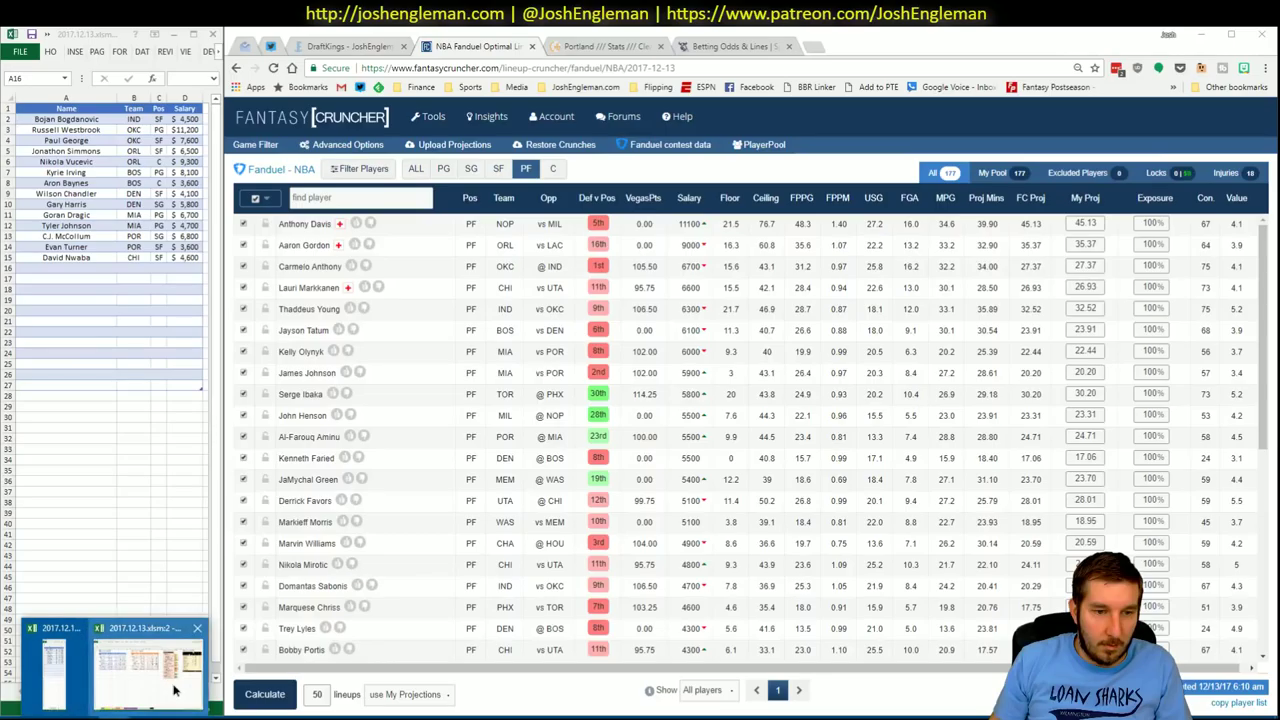
left_click(174, 689)
left_click(600, 407)
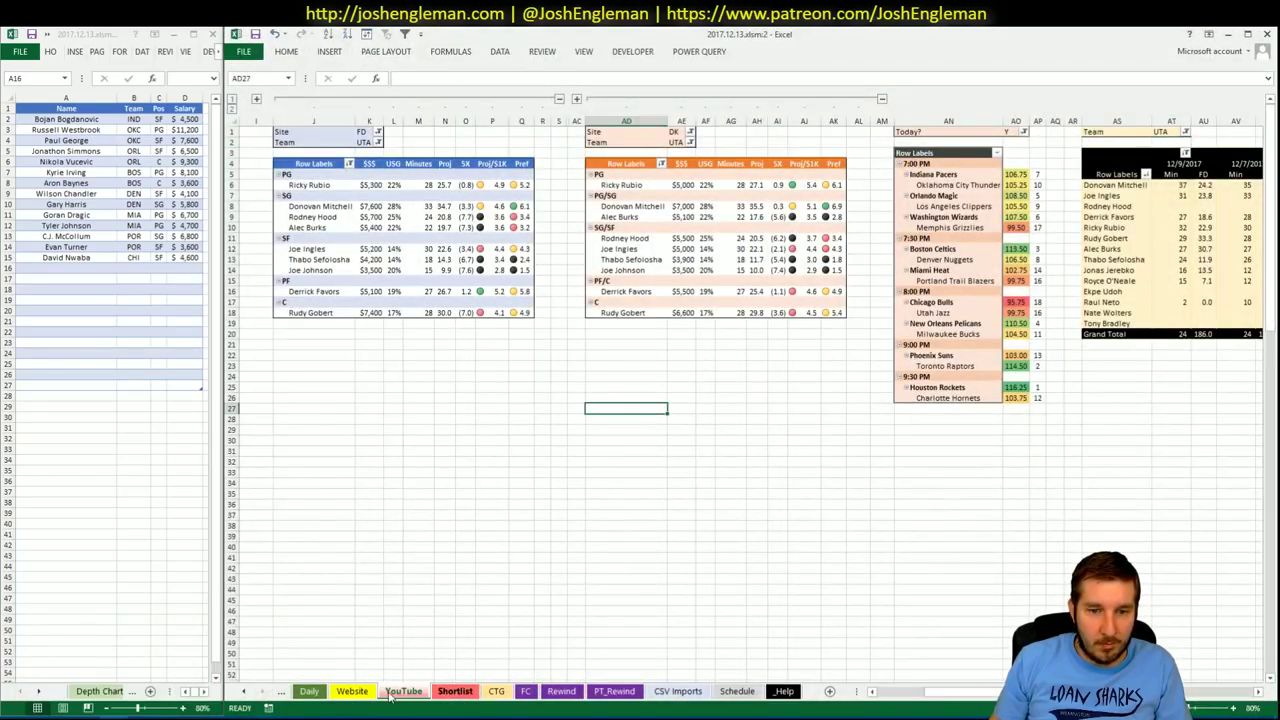
left_click(309, 691)
left_click(828, 557)
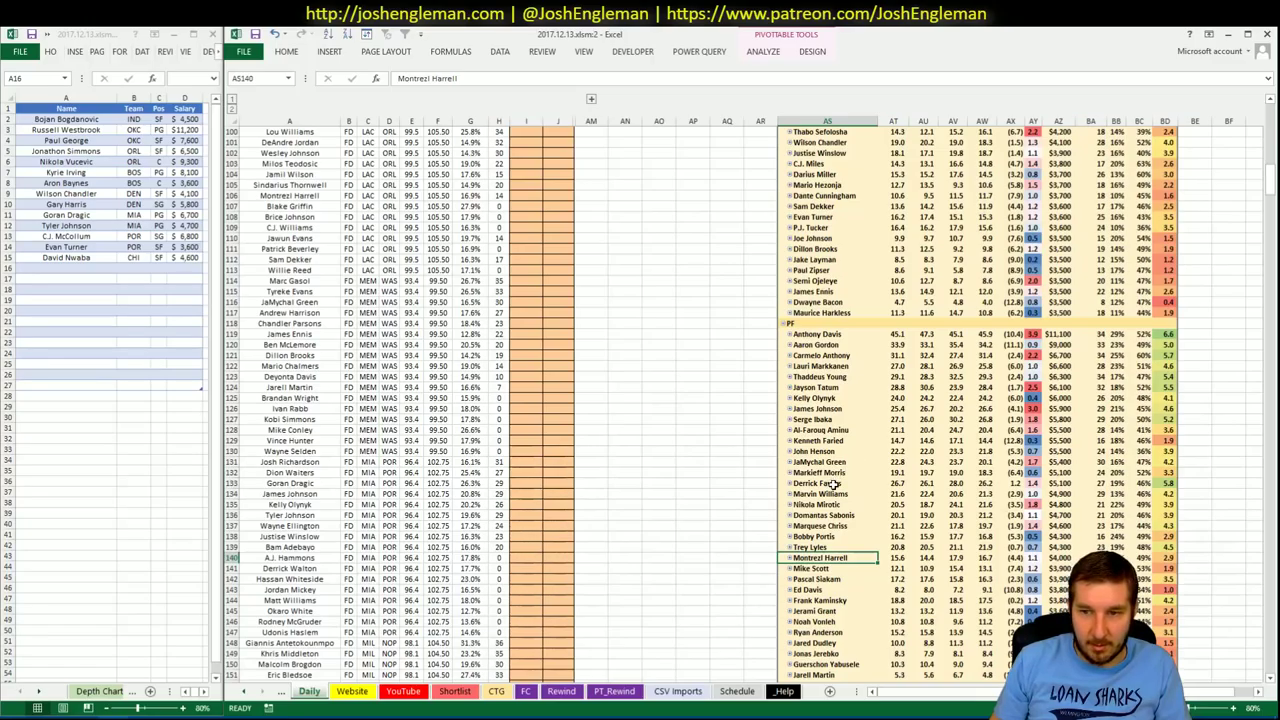
left_click_drag(833, 484, 1168, 484)
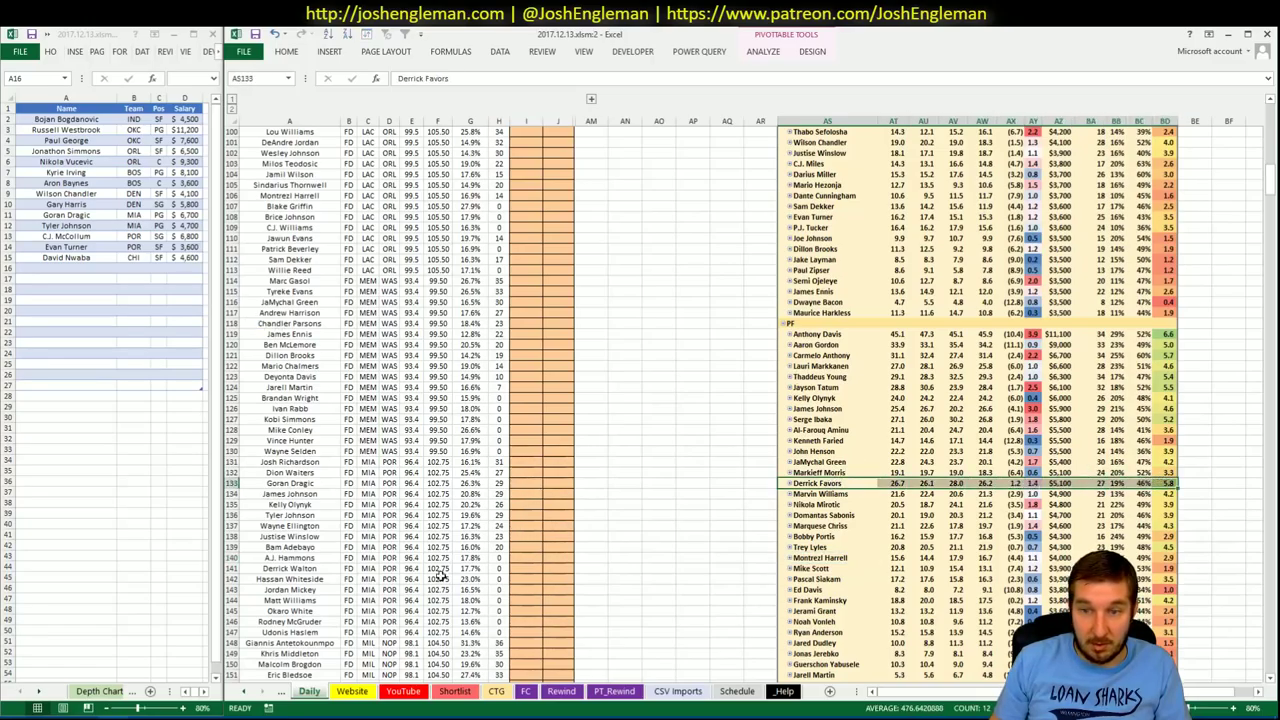
left_click(403, 691)
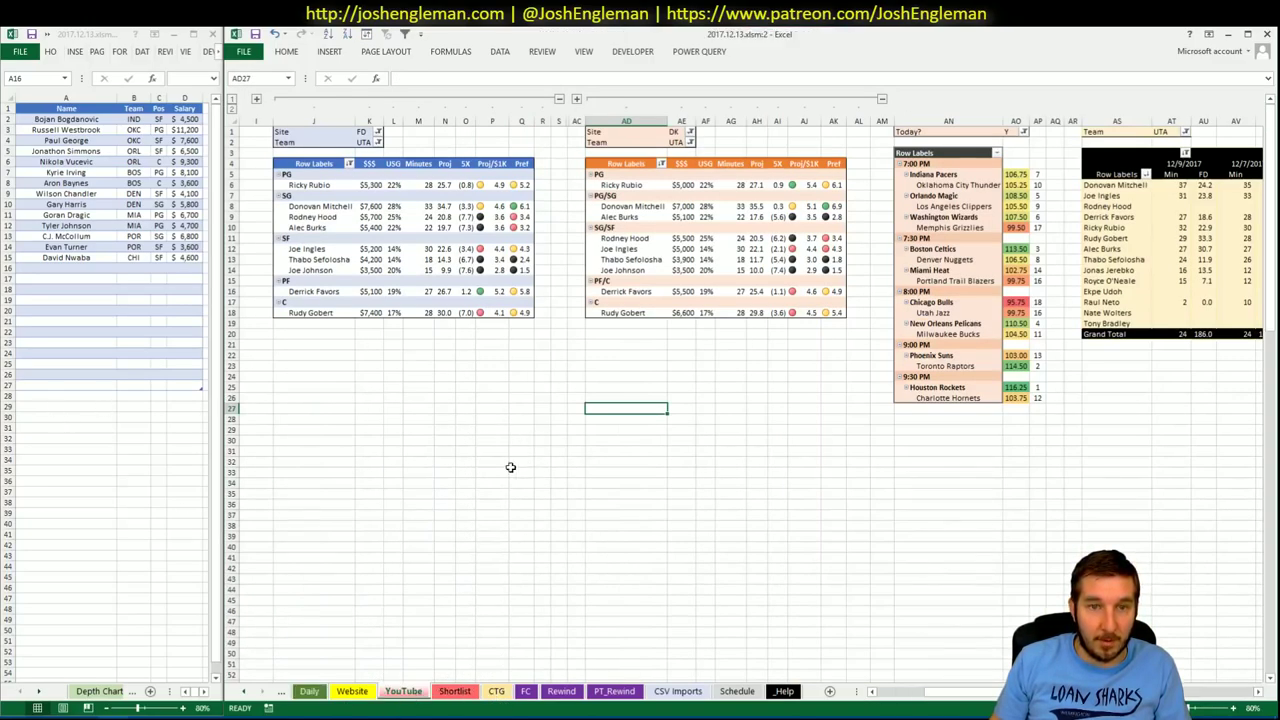
- Recheck Utah's recent games and add Derrick Favors to the player list in cell A16
left_click_drag(957, 691, 1212, 708)
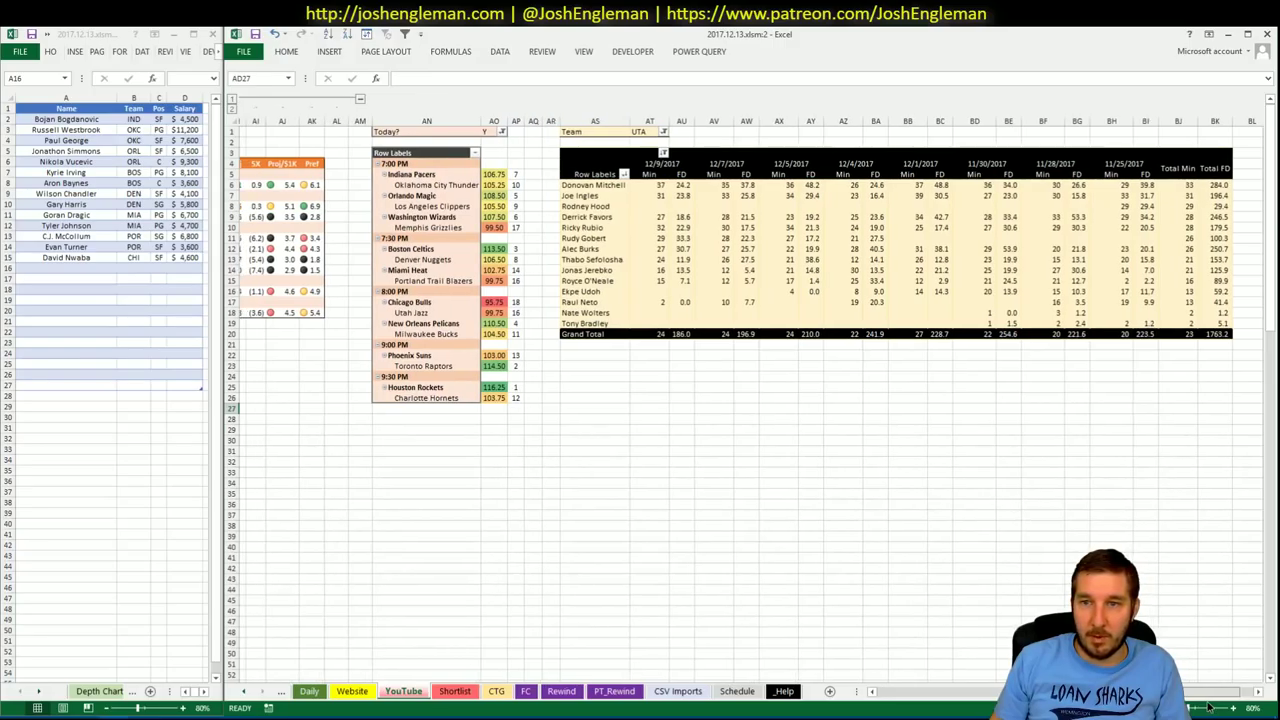
left_click_drag(1208, 707, 935, 693)
left_click(60, 270)
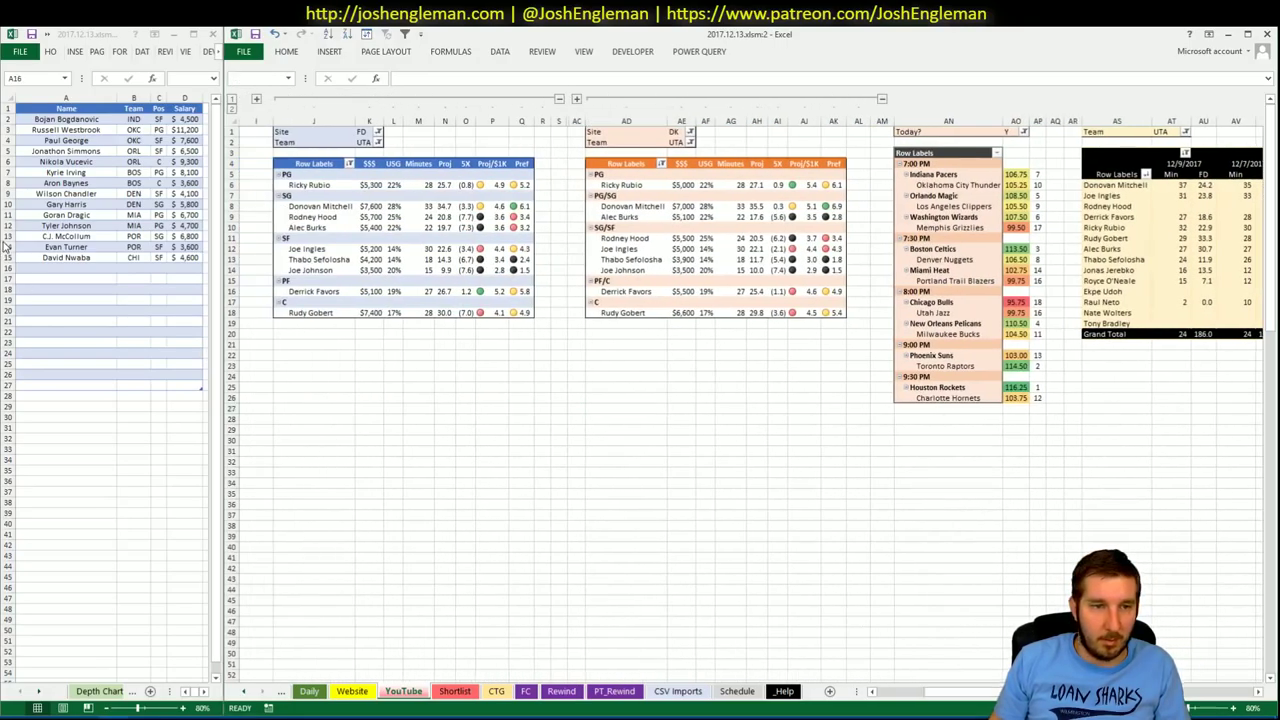
type("Derrick")
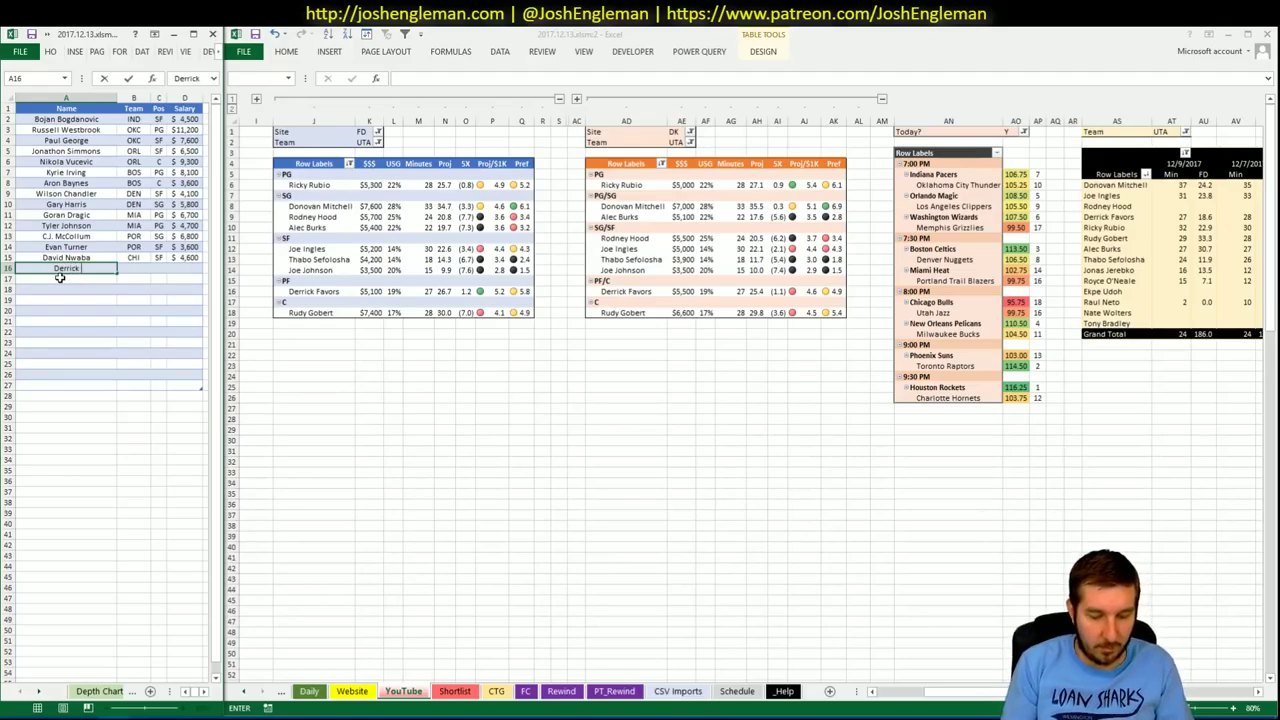
type(" Favors")
key("Return")
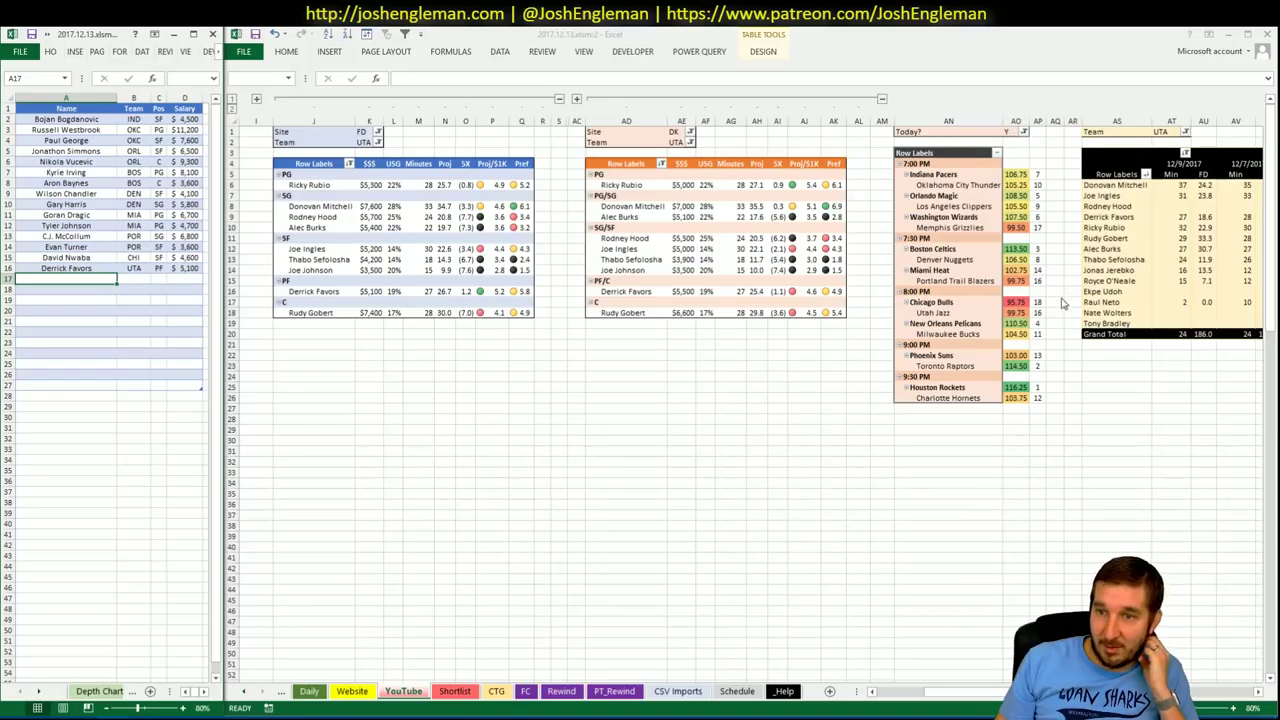
- Set the team filter to NOP for both the FD and DK projection tables
left_click(366, 142)
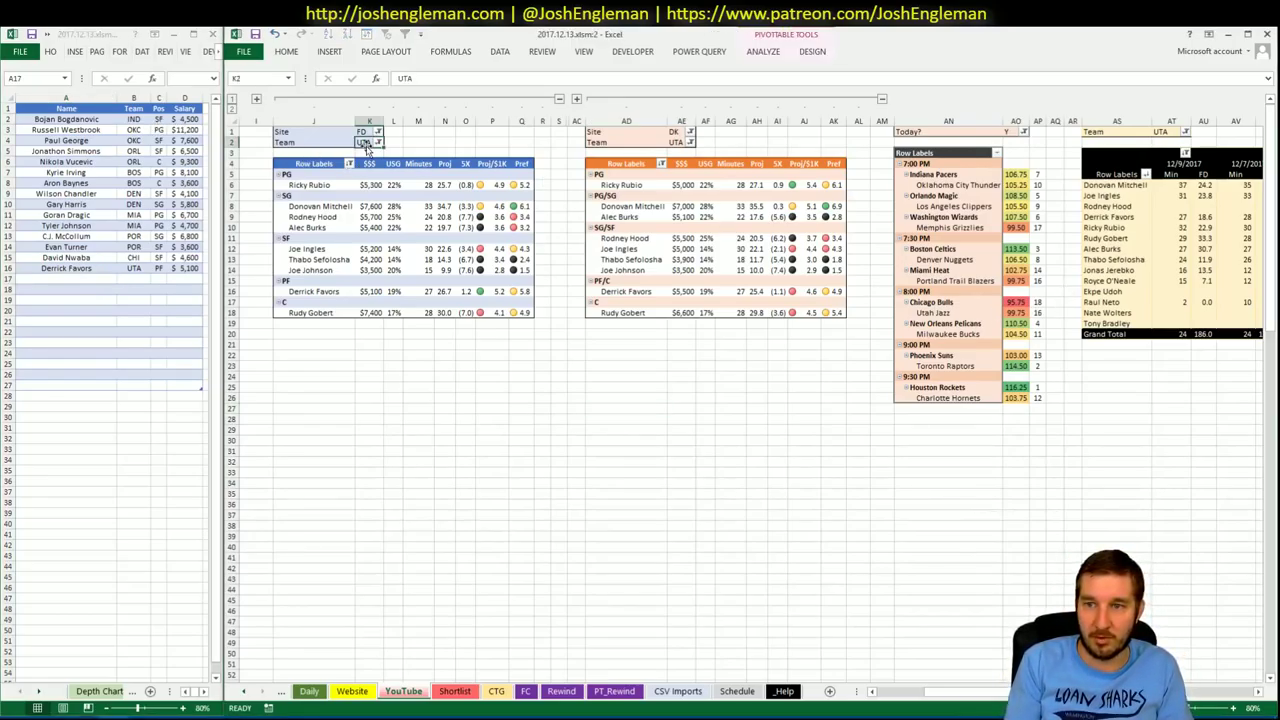
type("NOP")
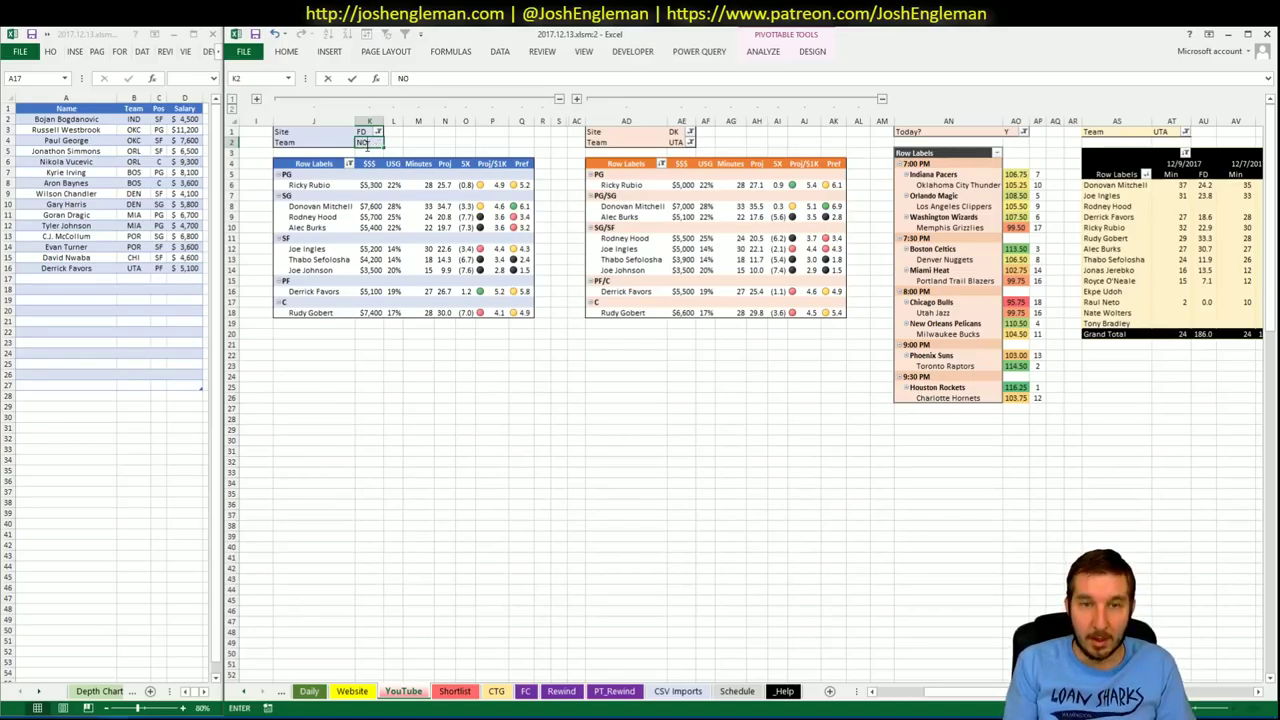
key("Return")
key("Right")
key("Right")
key("Right")
key("Right")
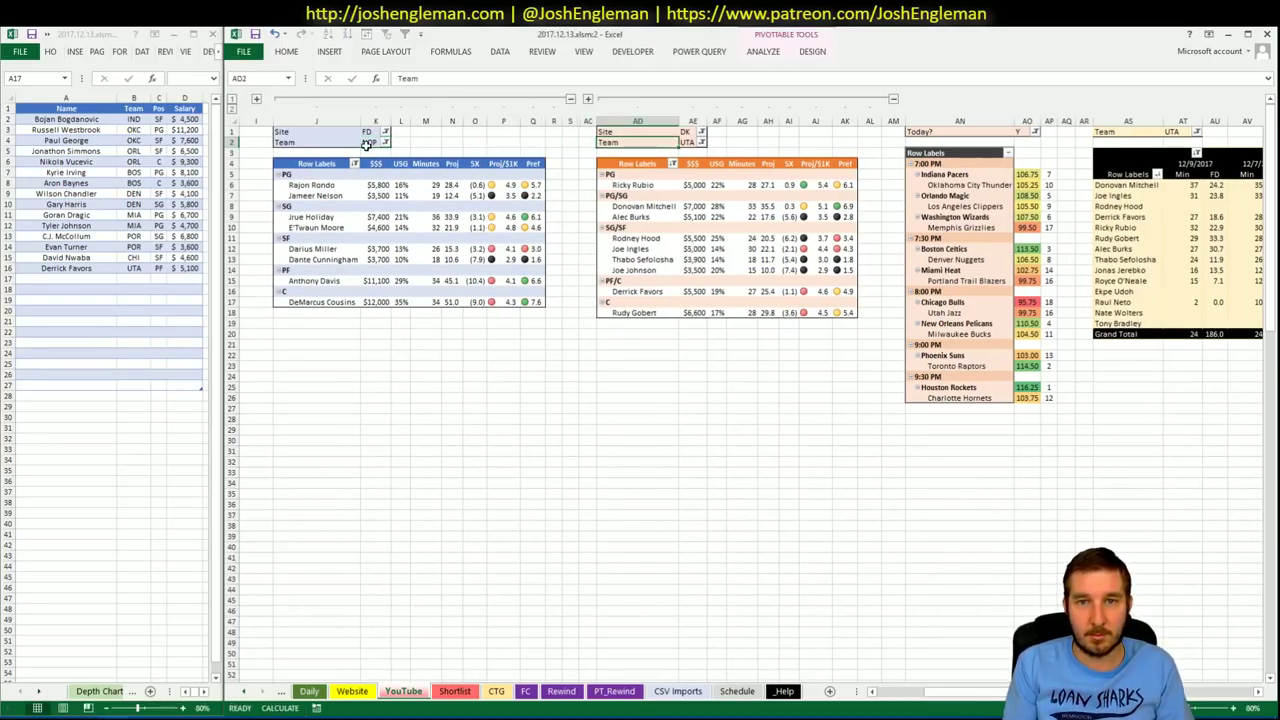
type("NOP")
key("Return")
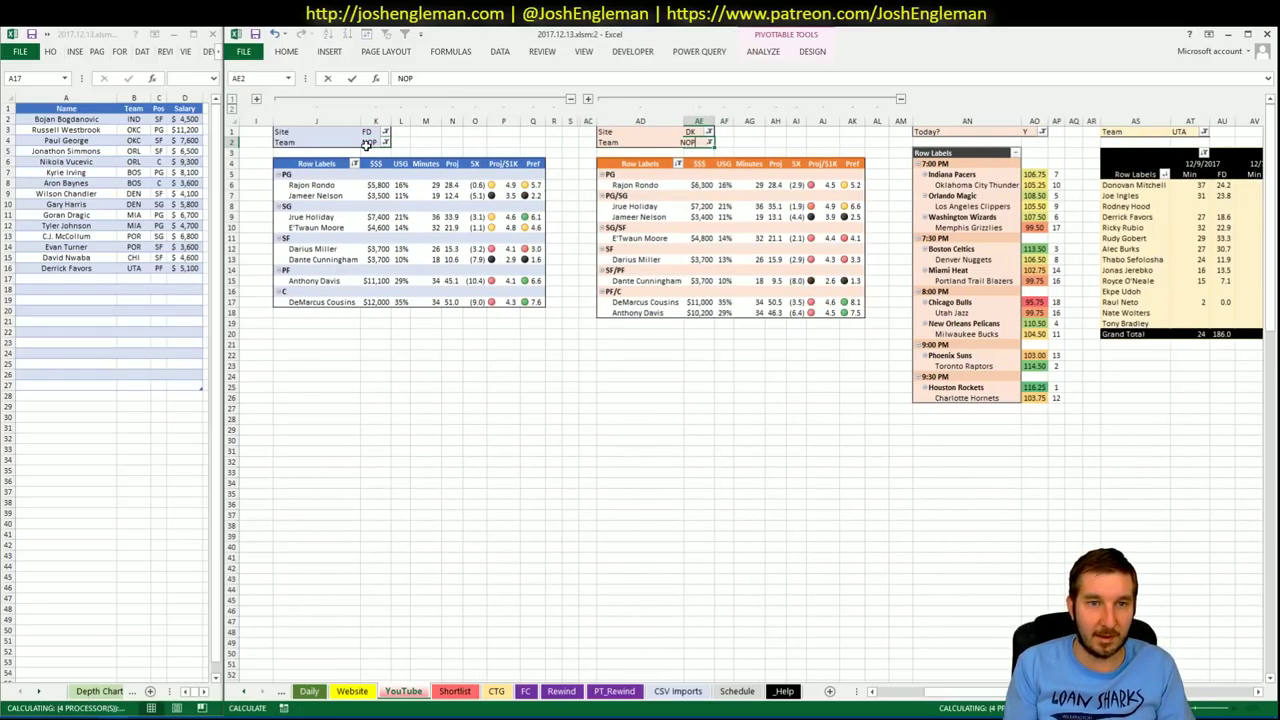
left_click(368, 150)
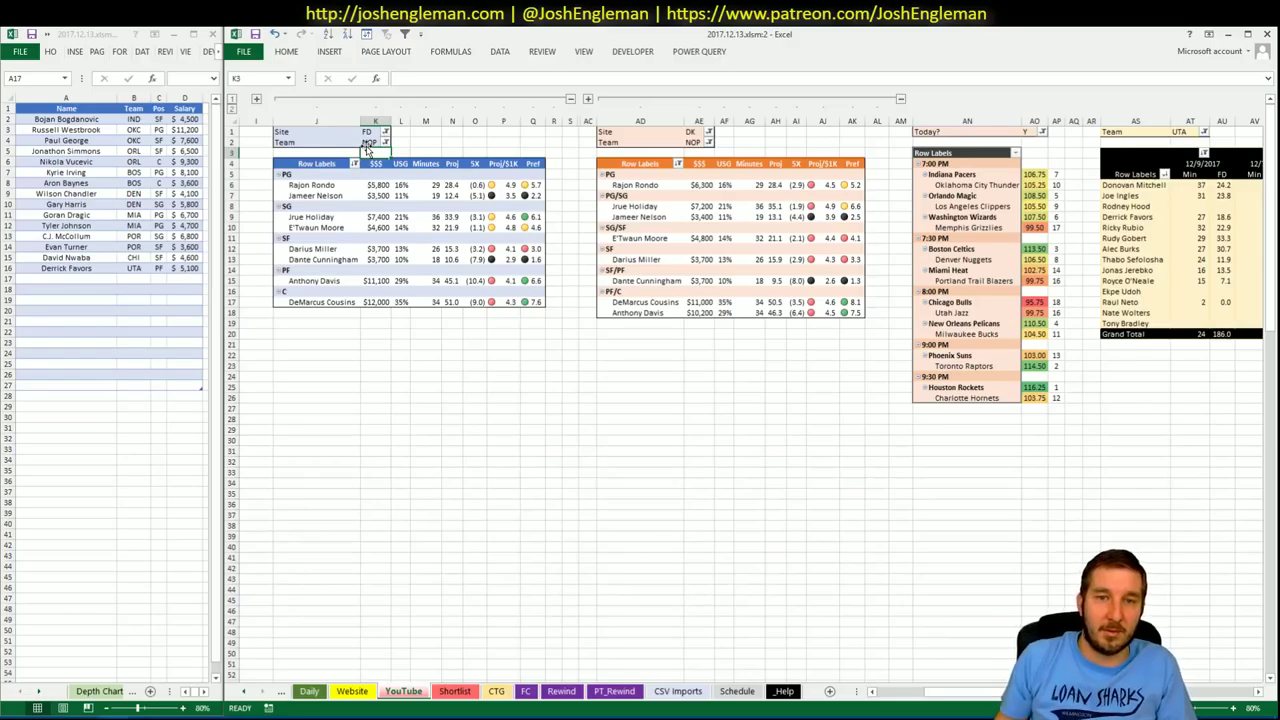
mouse_move(812, 186)
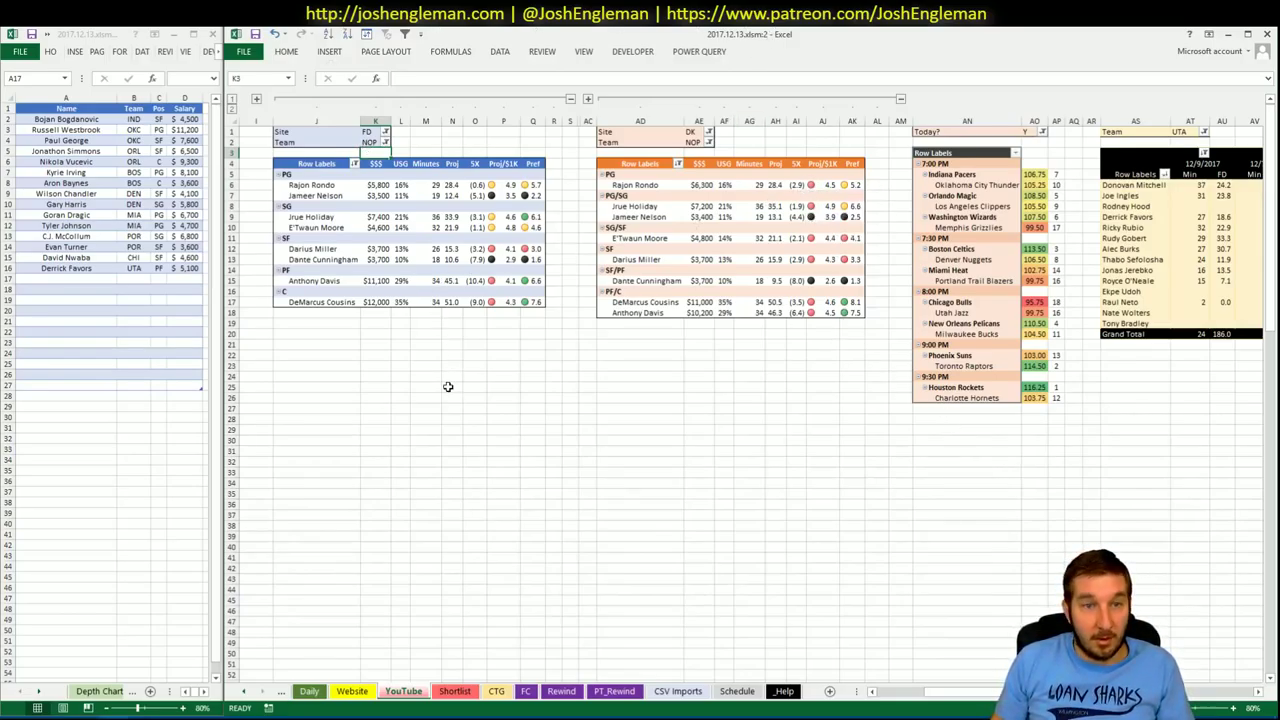
- Set the team filter of the recent game log table to NOP
left_click(1182, 132)
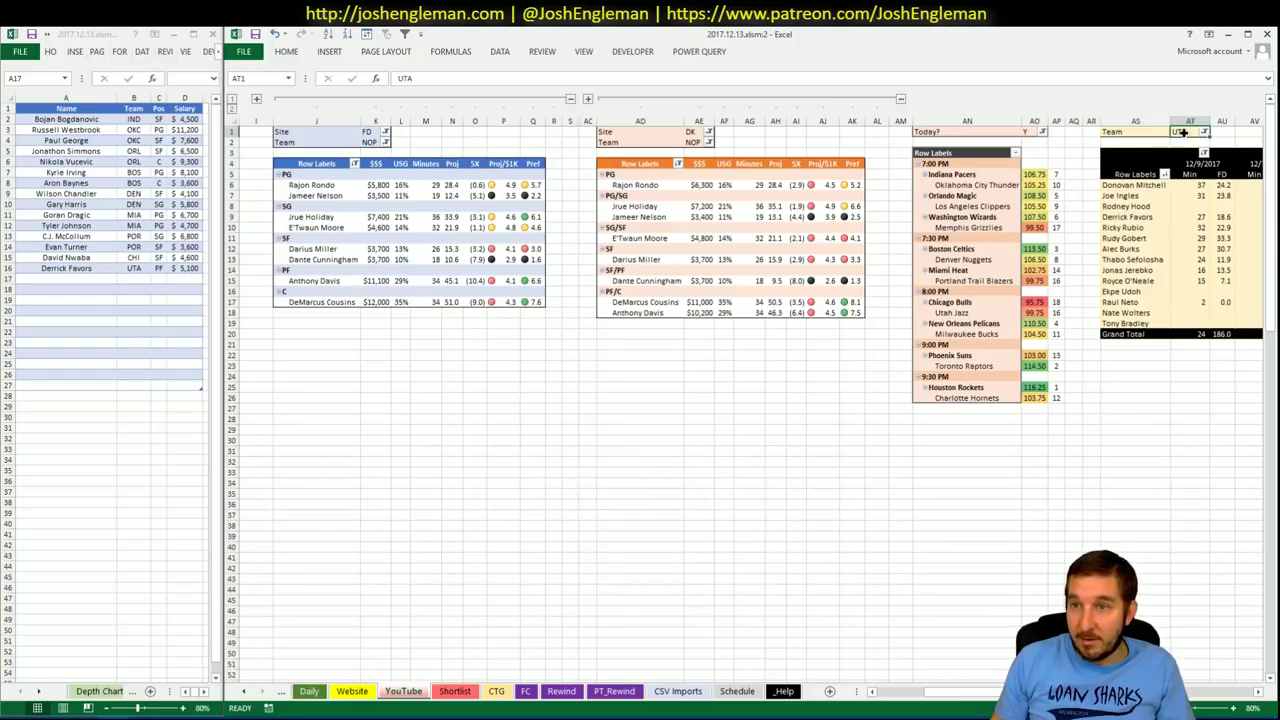
type("NOP")
key("Return")
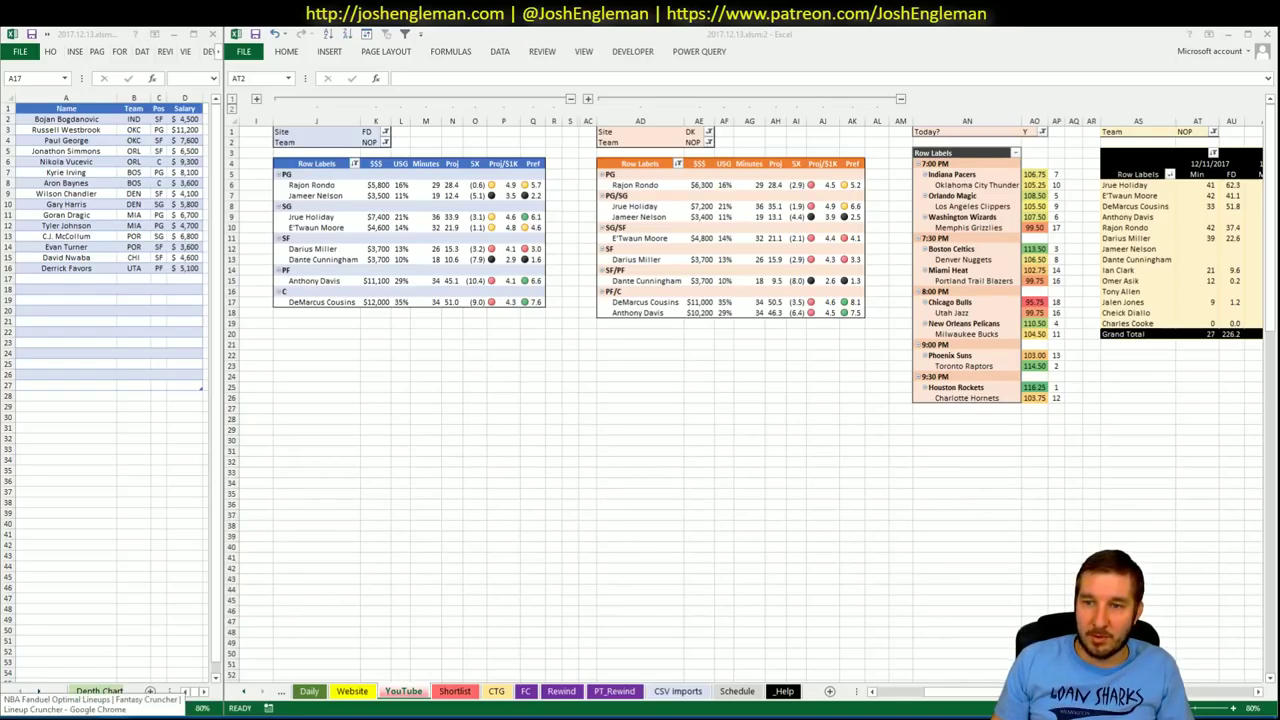
- Switch to Chrome and check the New Orleans game on the SBR betting odds page, followed by the FantasyCruncher player list
left_click(90, 704)
left_click(730, 46)
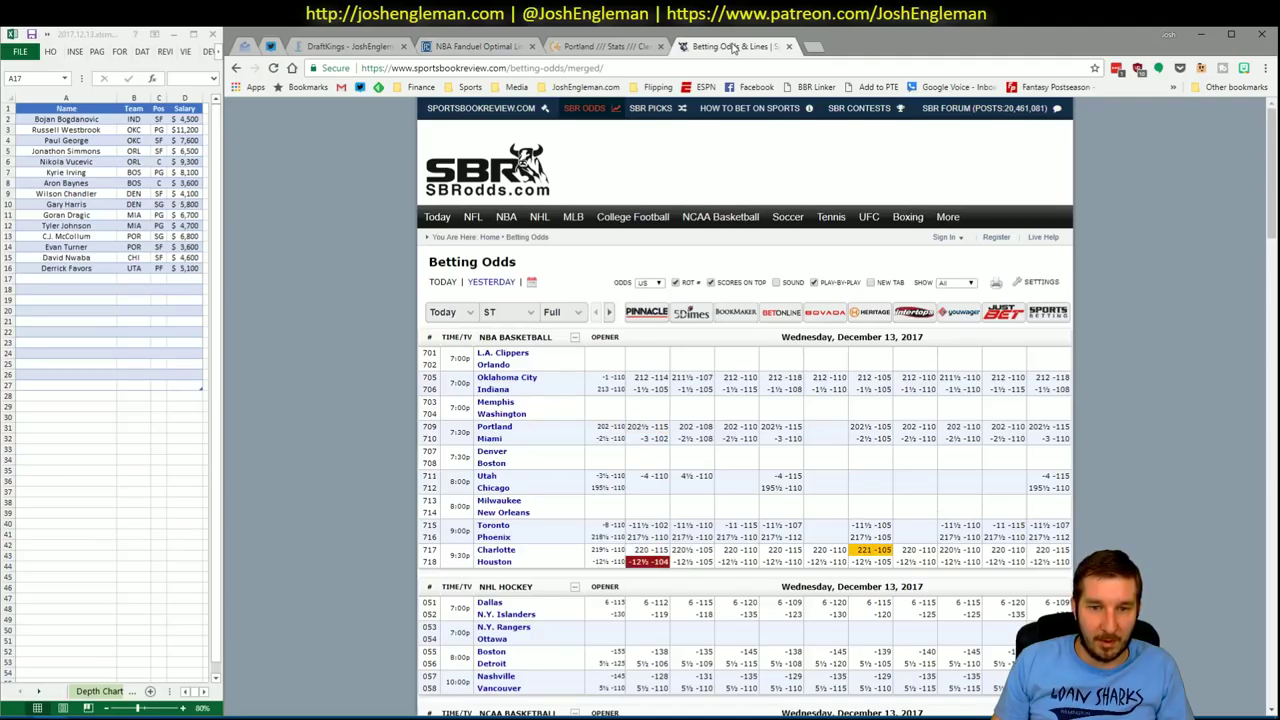
left_click(486, 48)
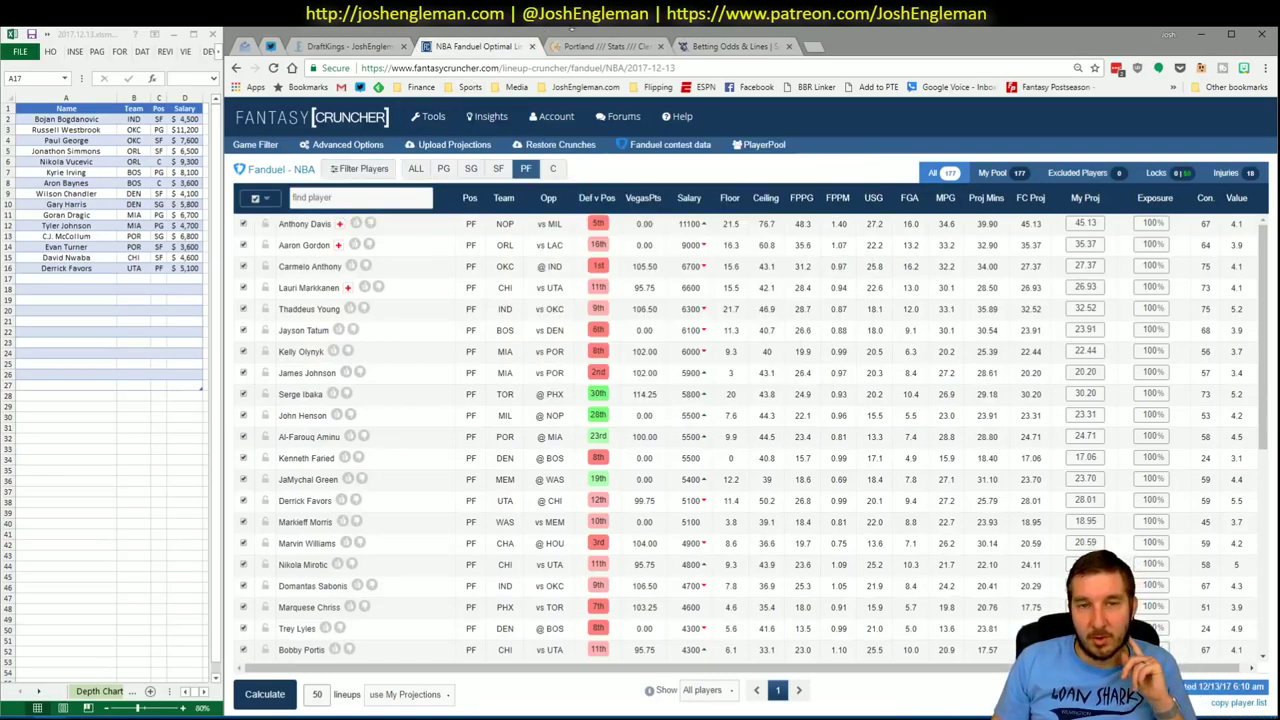
- Find the Pelicans on Cleaning the Glass and select all player rows of their Shooting: Frequency table
left_click(583, 45)
type("pe")
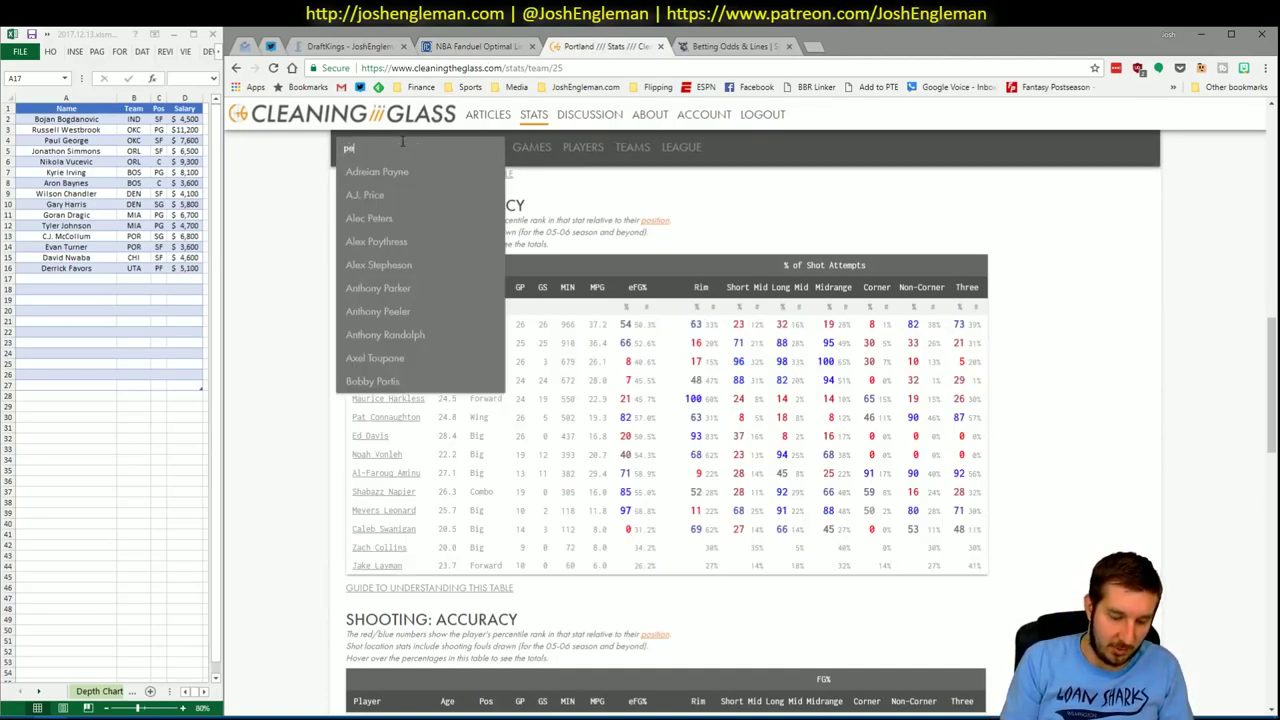
type("licans")
key("Return")
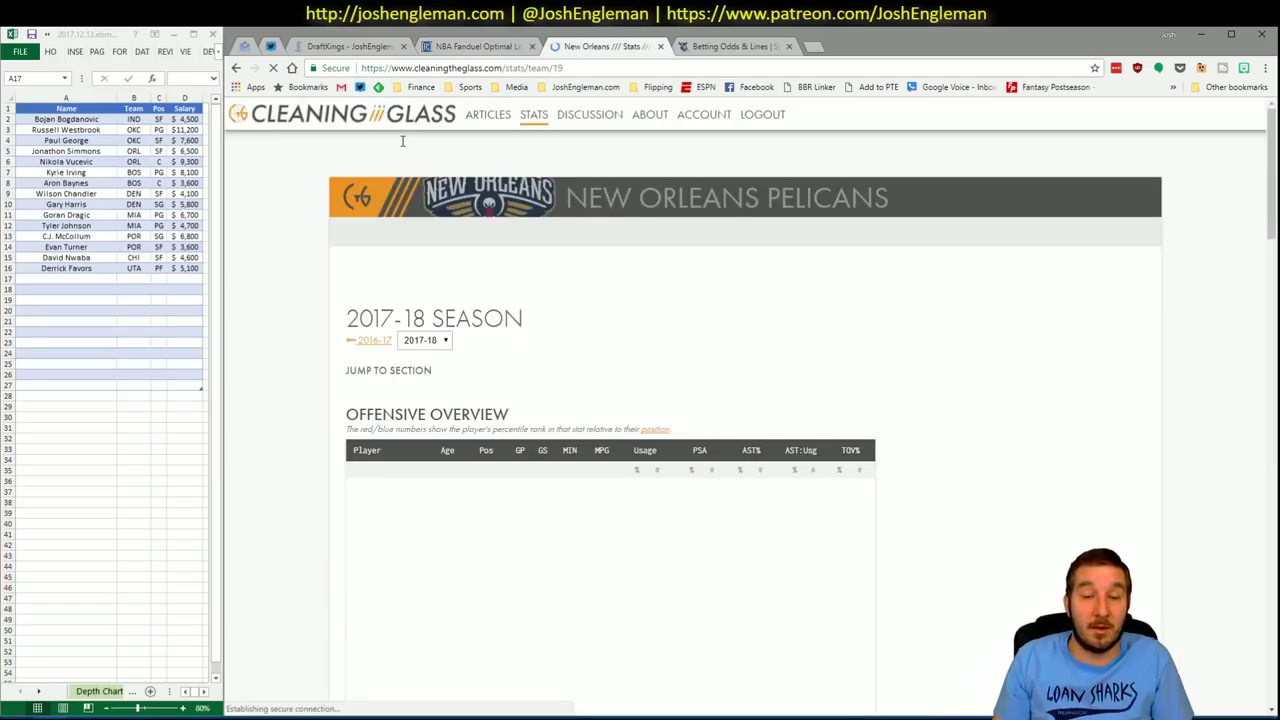
left_click(540, 384)
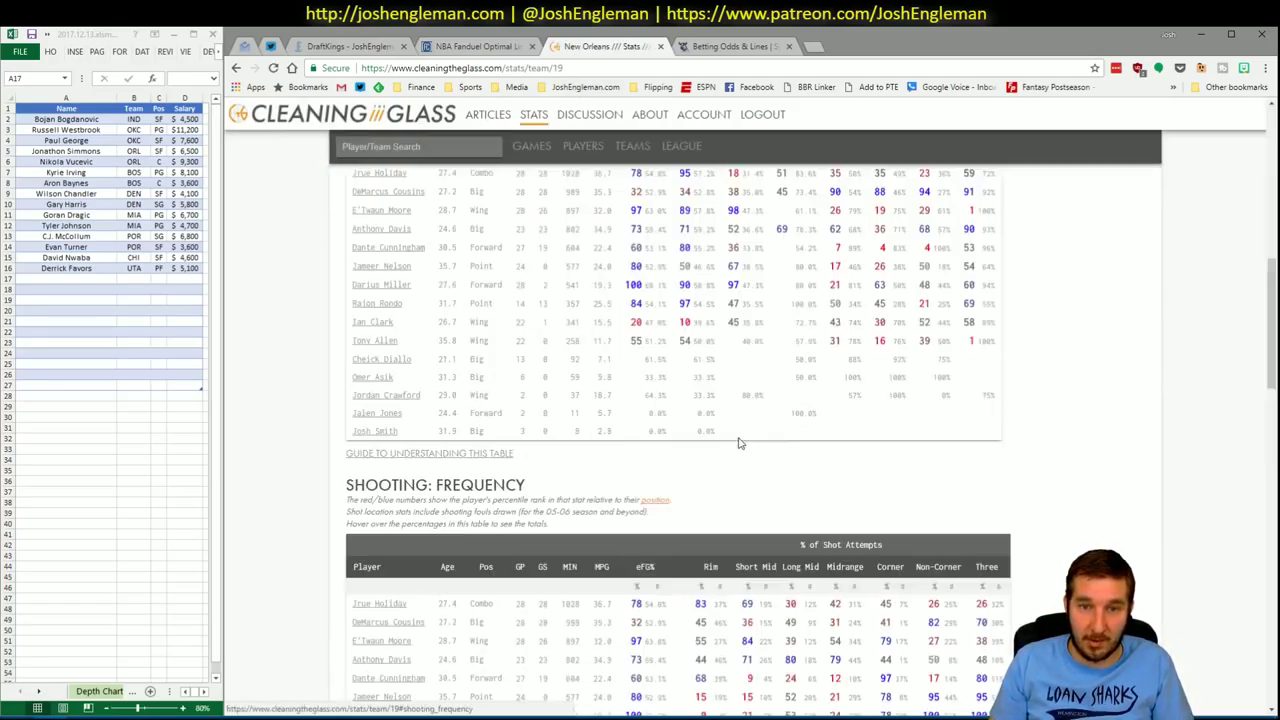
left_click_drag(1005, 588, 355, 324)
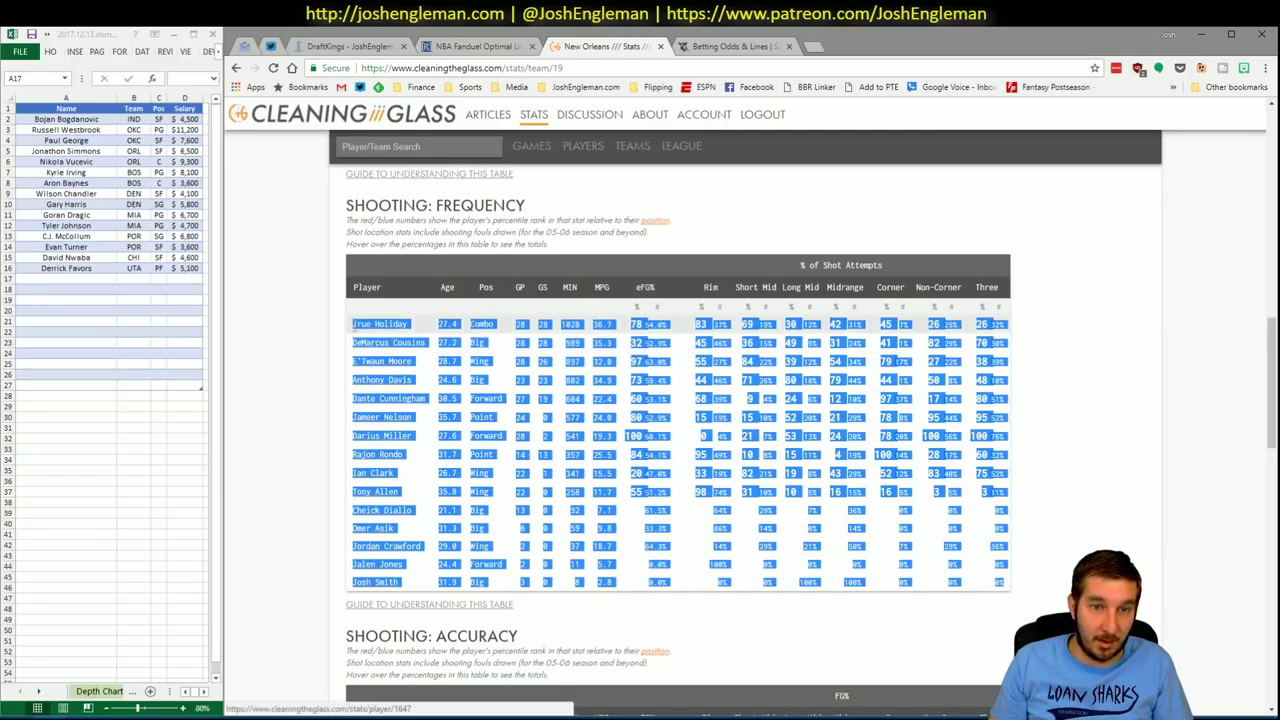
- Return to Excel, refresh the CTG sheet with the Pelicans' shooting data and set the opponent to MIL
key("alt+Tab")
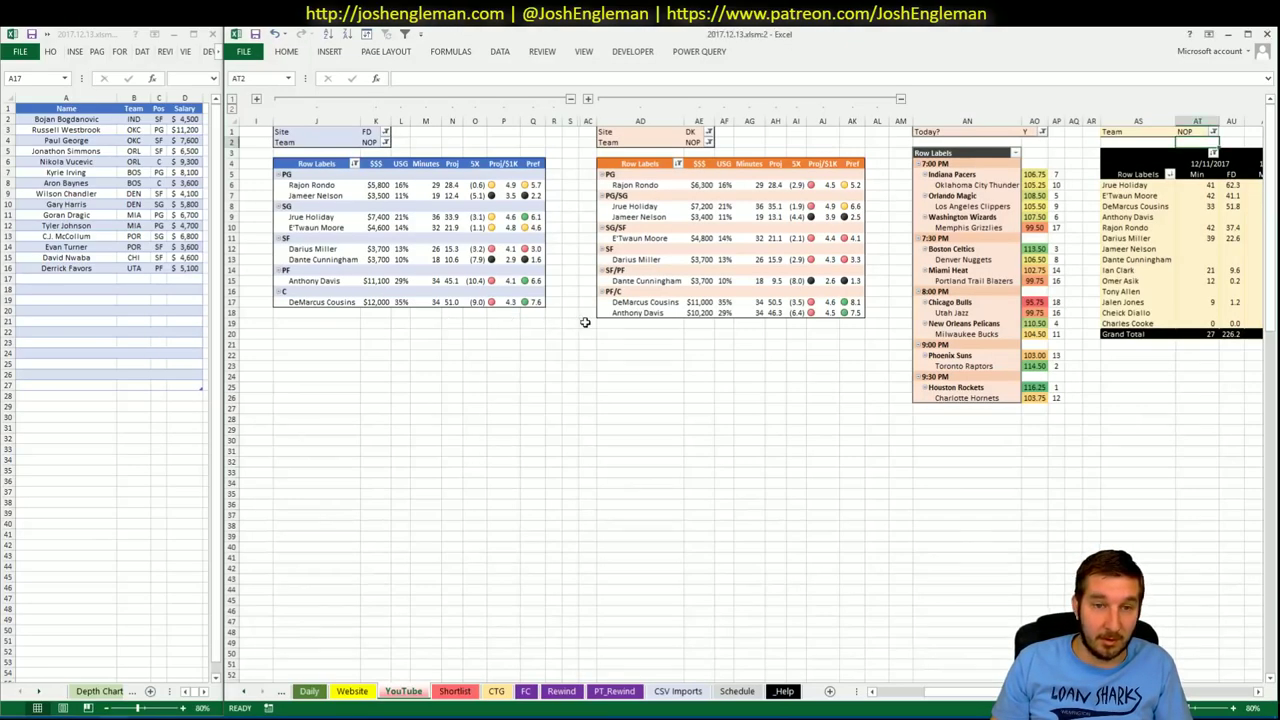
left_click(496, 691)
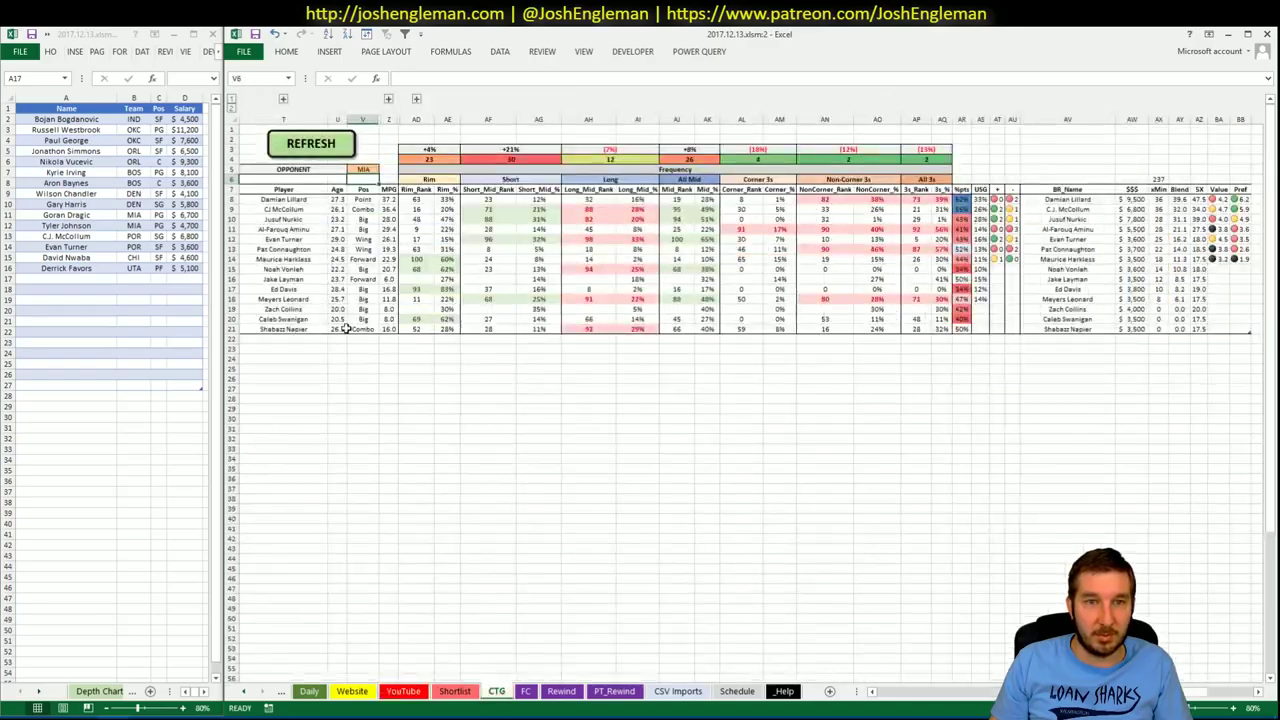
left_click(361, 168)
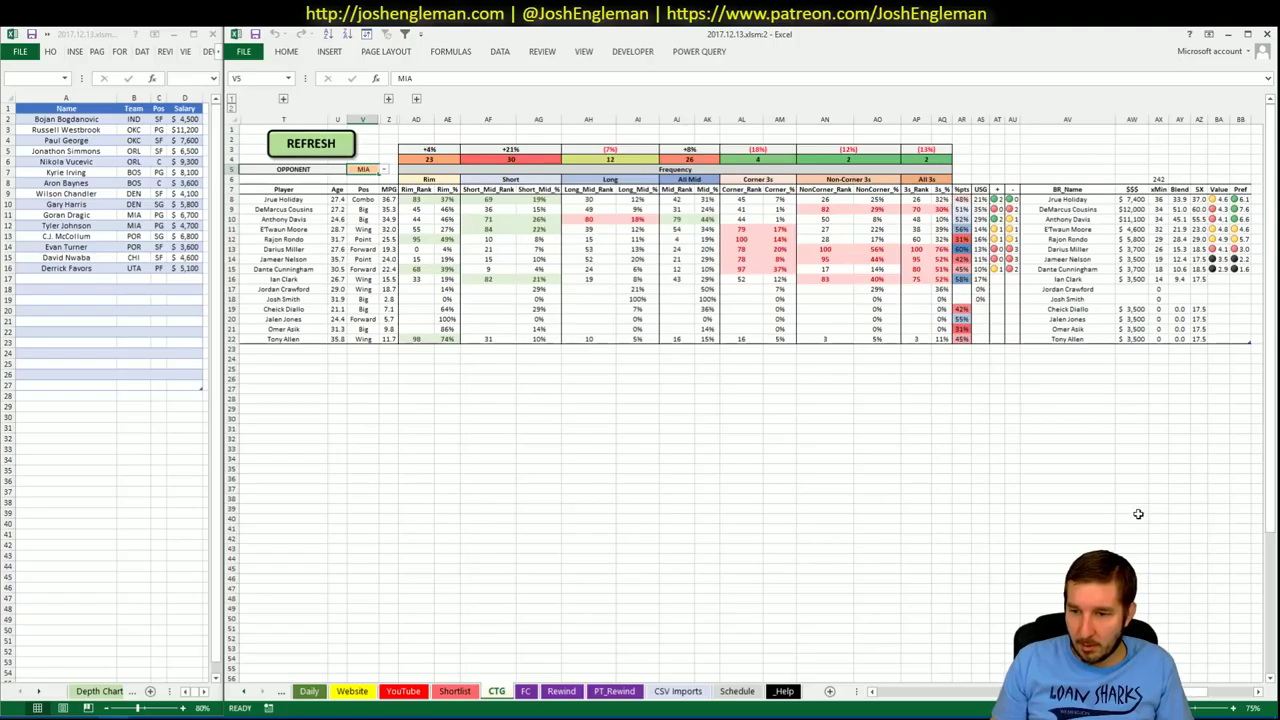
scroll(750, 400, "right", 3)
scroll(750, 400, "left", 3)
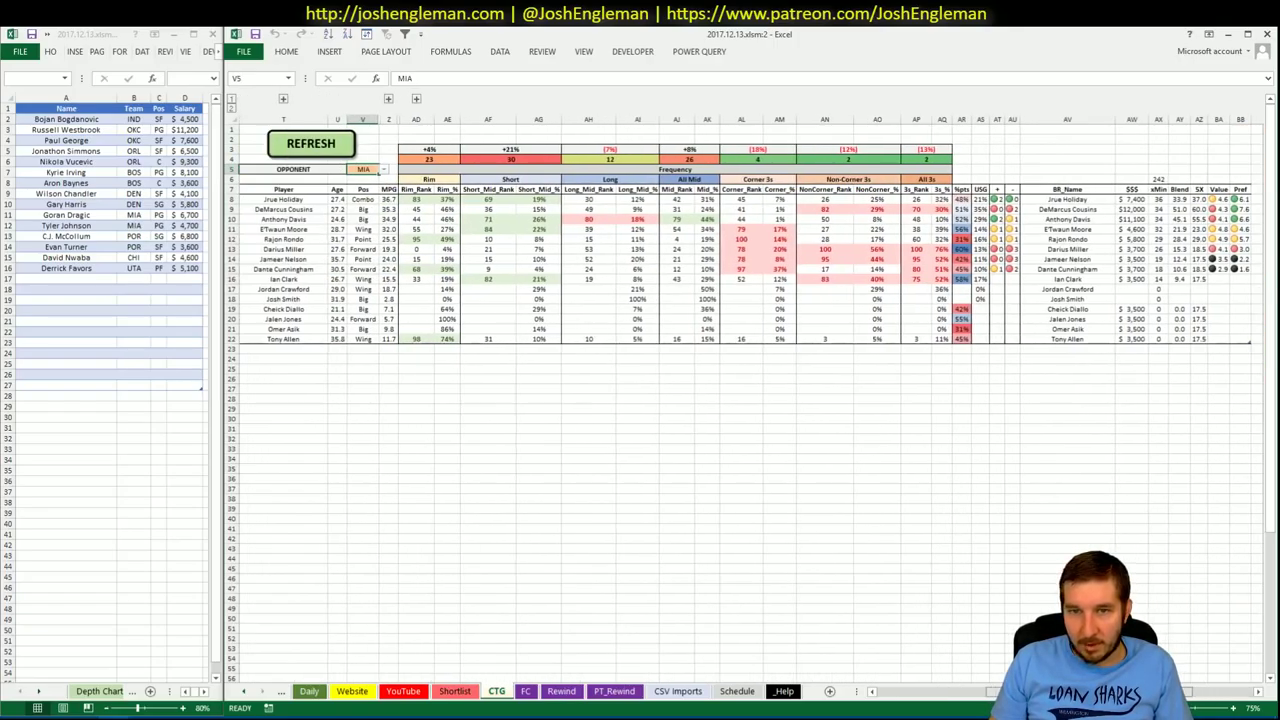
type("MIL")
key("Return")
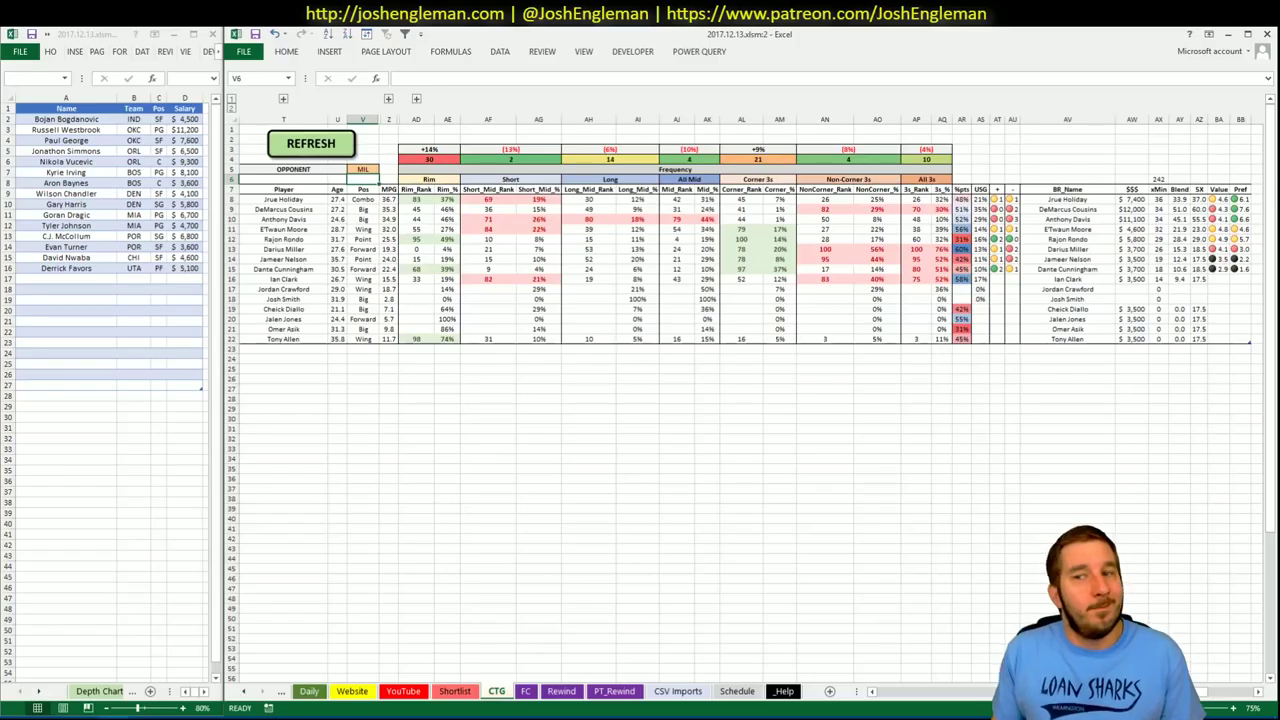
- Compare the Pelicans' projections on the YouTube sheet with their CTG shooting matchup and review their recent game logs
left_click(403, 691)
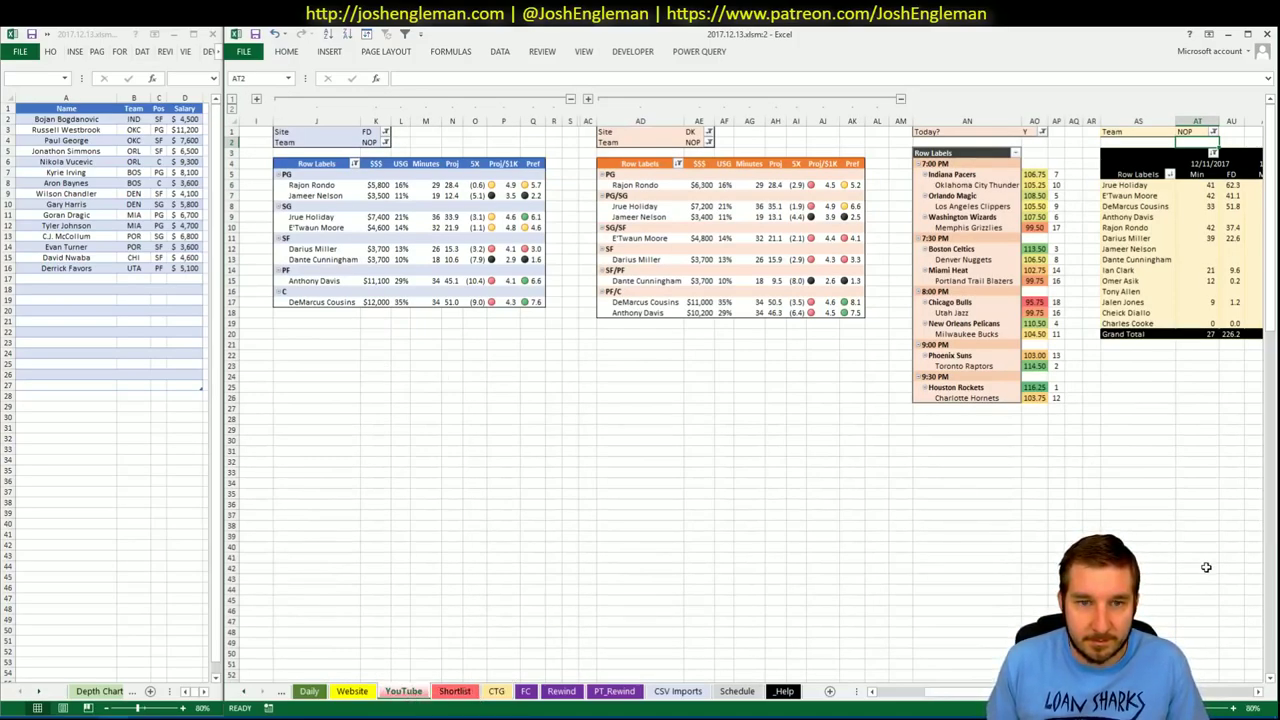
left_click(497, 692)
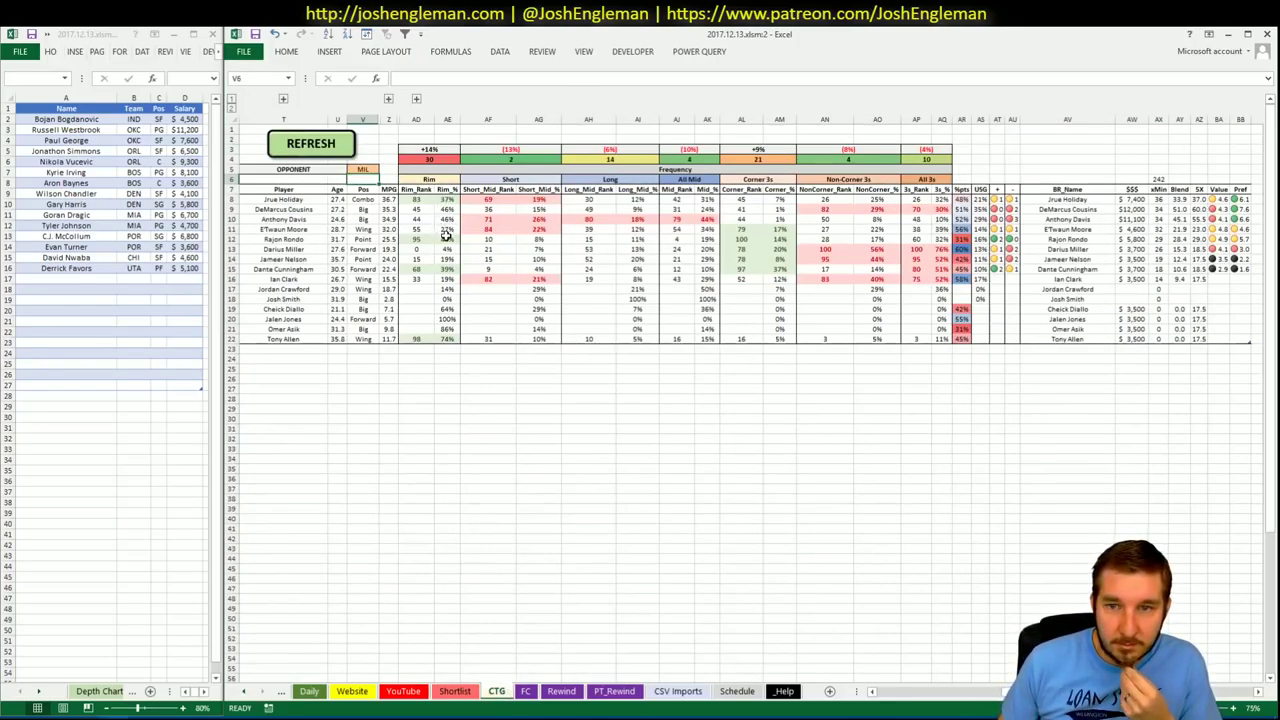
left_click(352, 692)
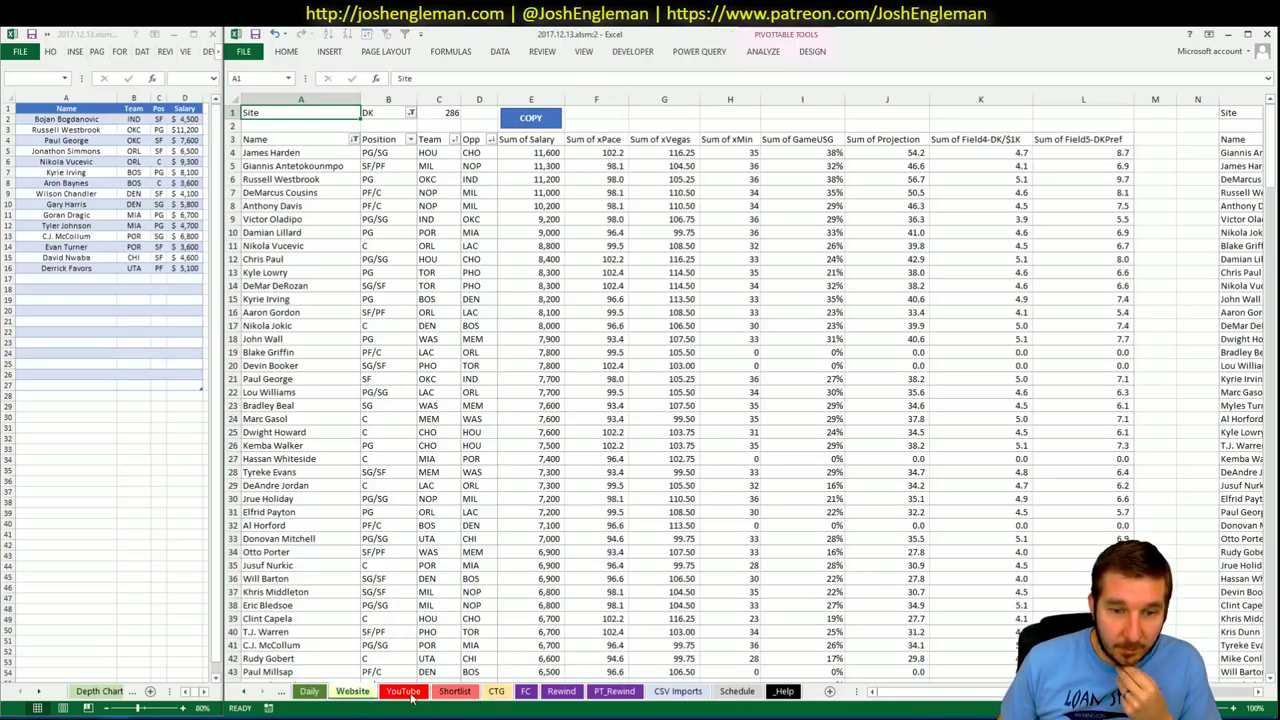
key("ctrl+Page_Down")
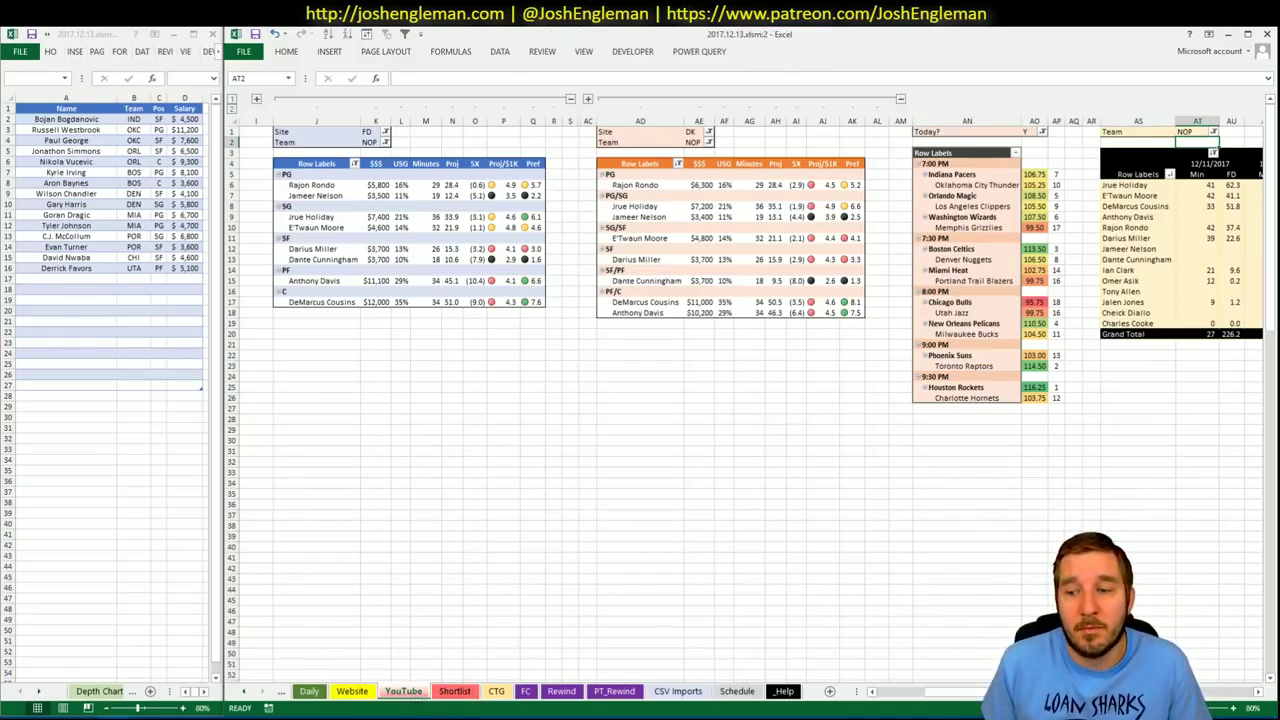
scroll(740, 400, "right", 8)
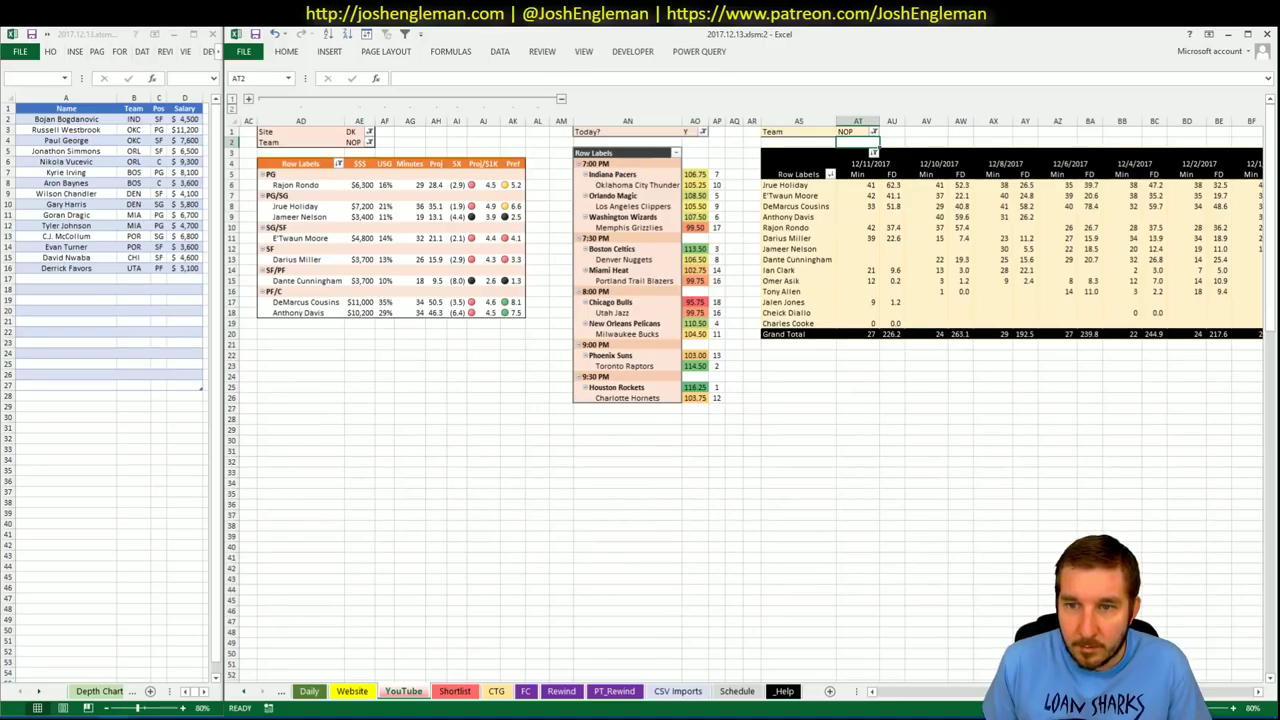
scroll(740, 400, "right", 8)
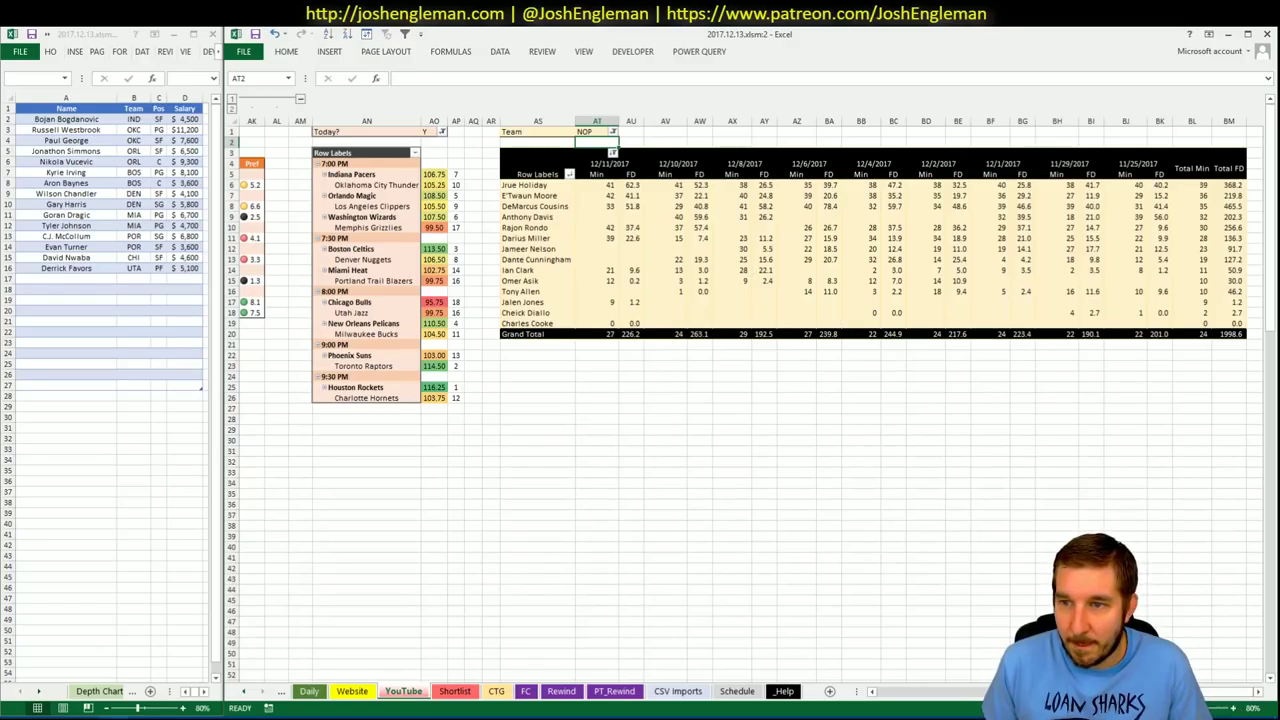
scroll(983, 669, "left", 10)
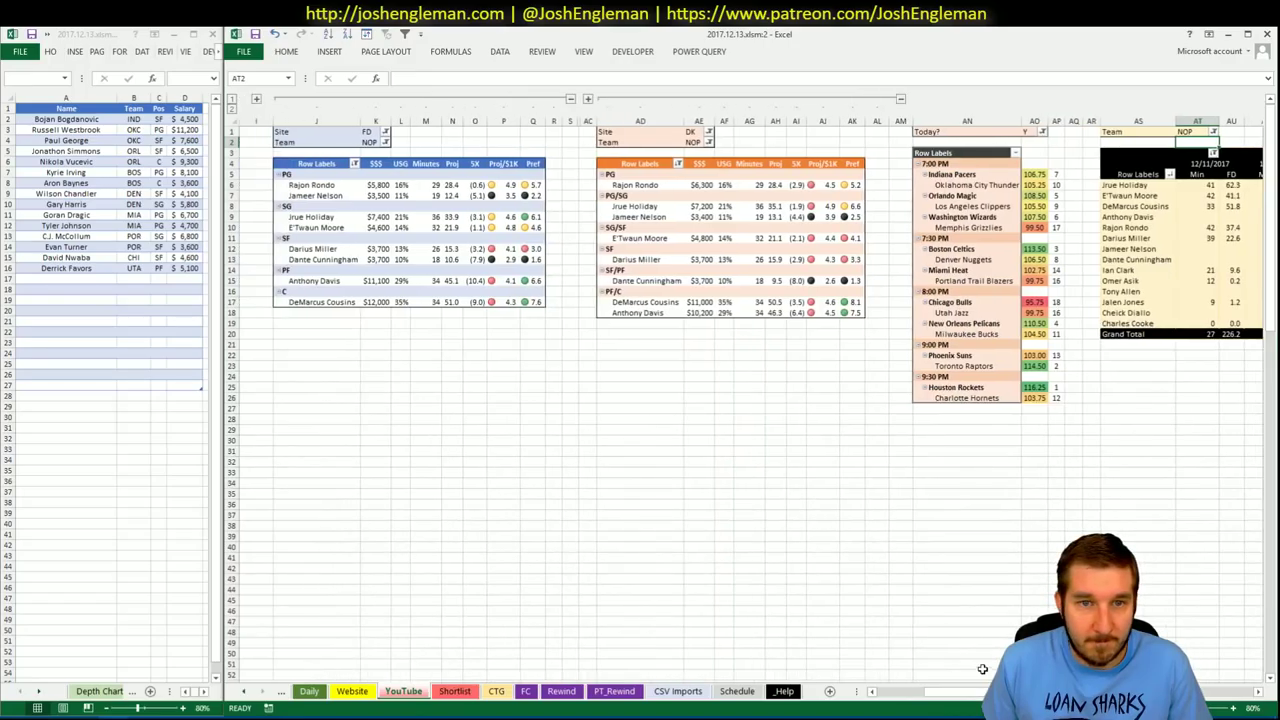
- Add Rajon Rondo to the player list in cell A17
left_click(89, 281)
type("Rajon Rondo")
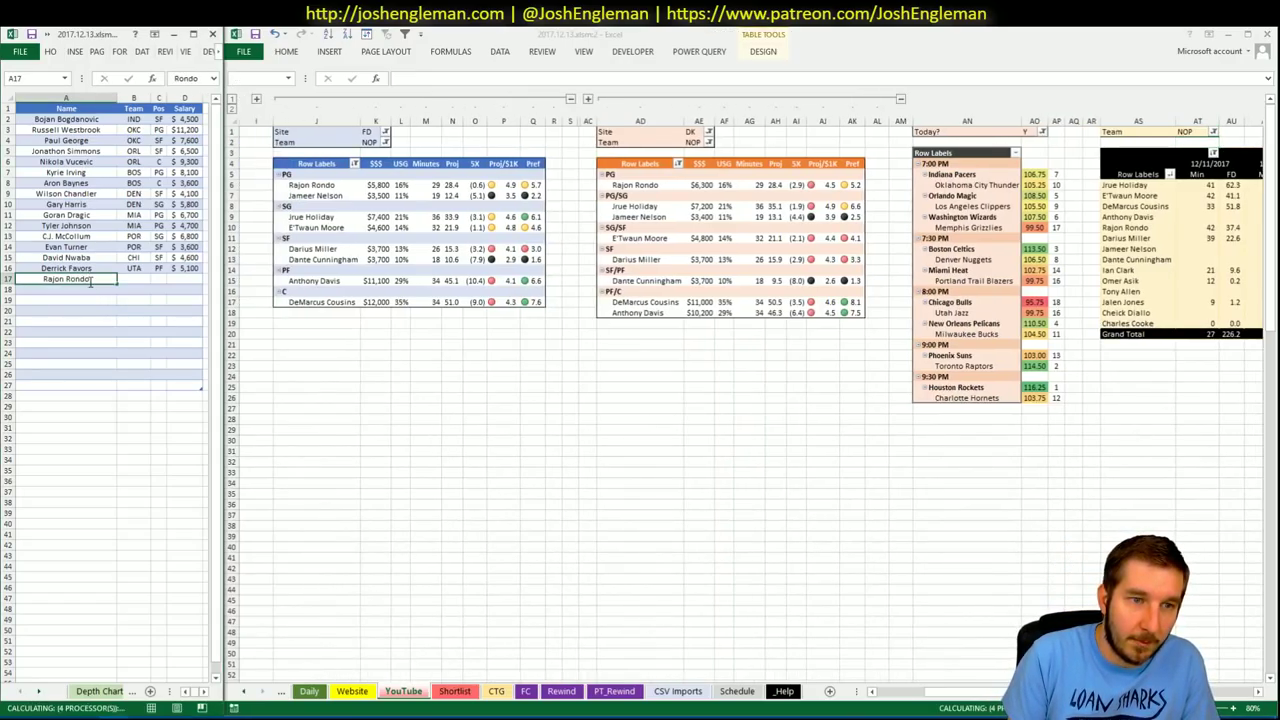
key("Return")
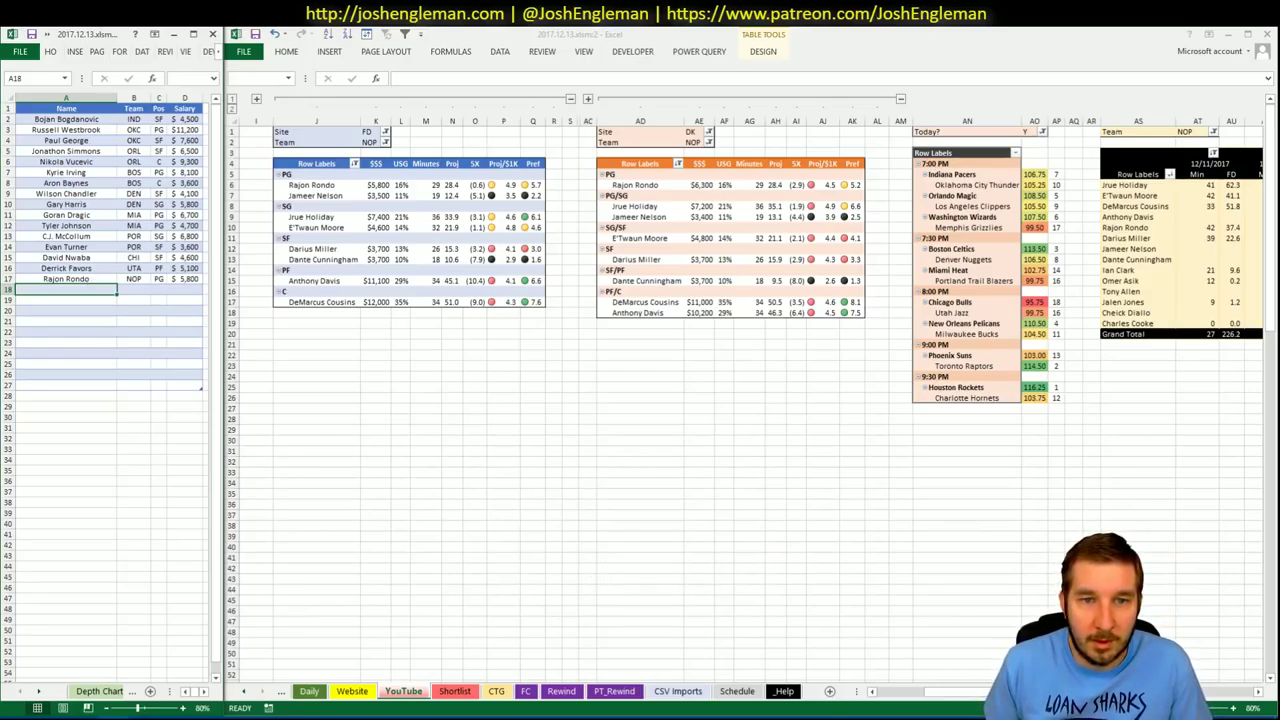
- Recheck the Pelicans' recent games and add Jrue Holiday to the player list in cell A18
left_click(1247, 691)
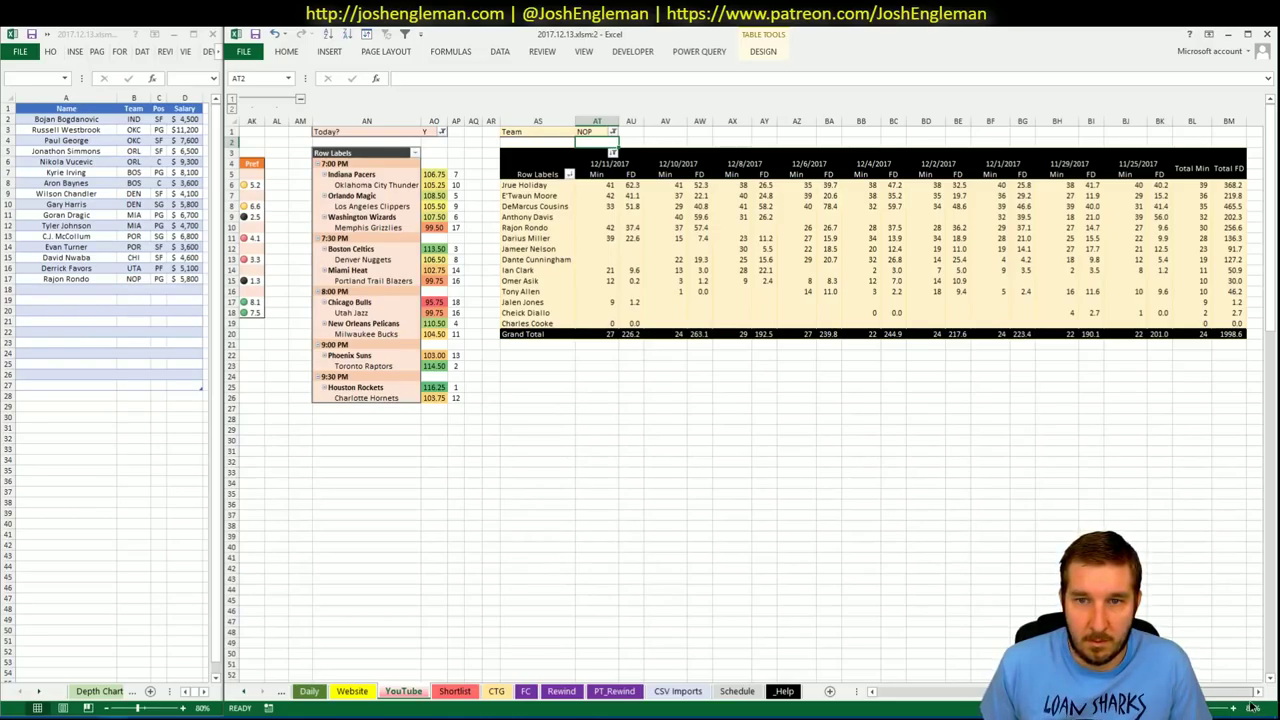
scroll(745, 400, "left", 10)
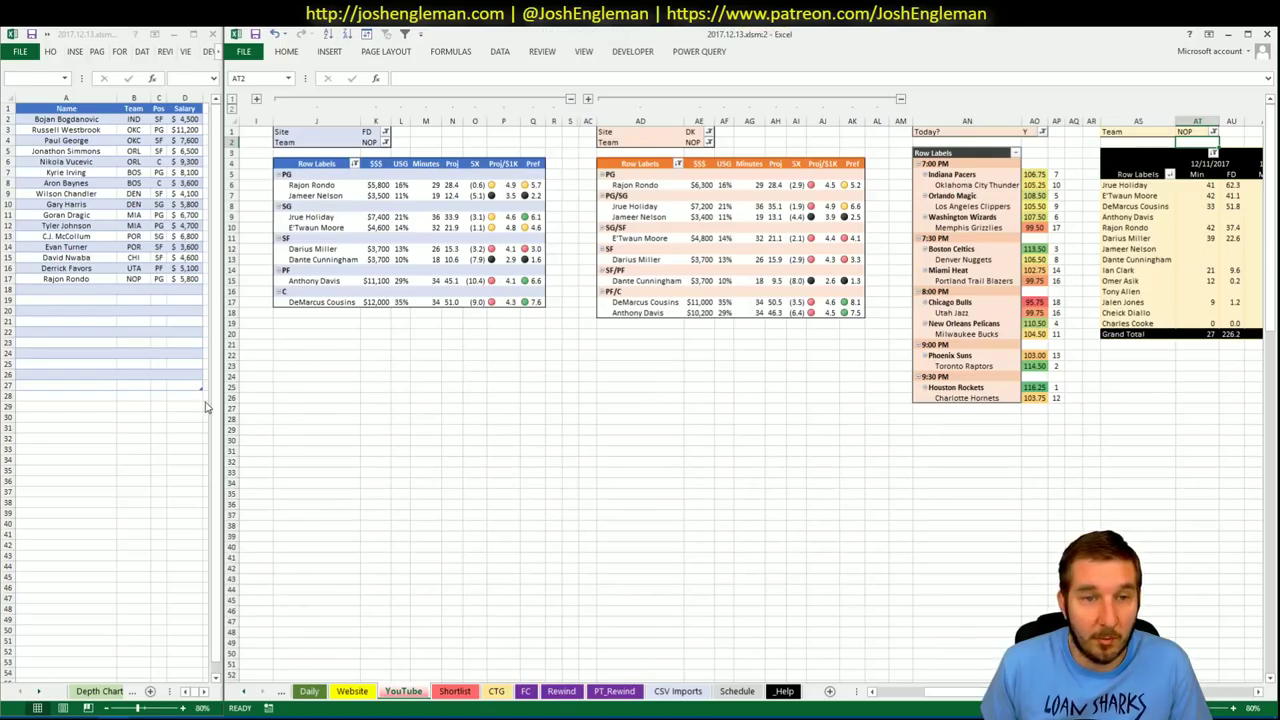
left_click(92, 289)
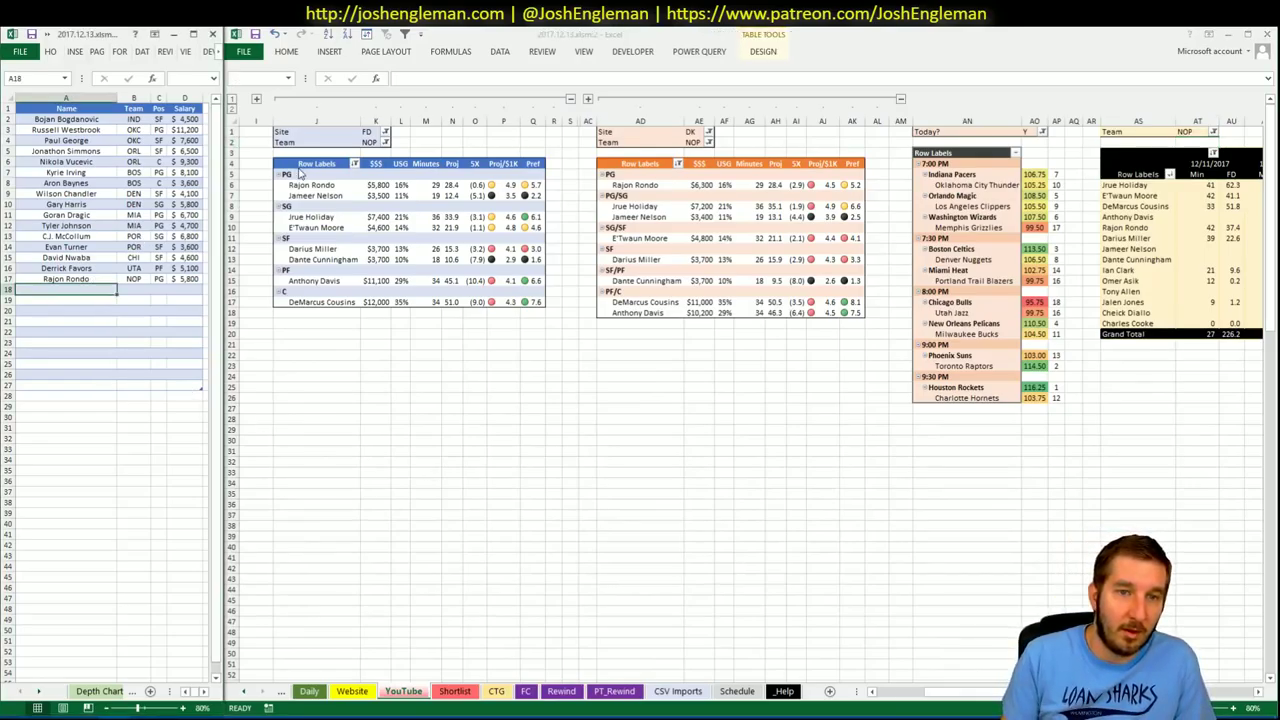
type("Jrue Holiday")
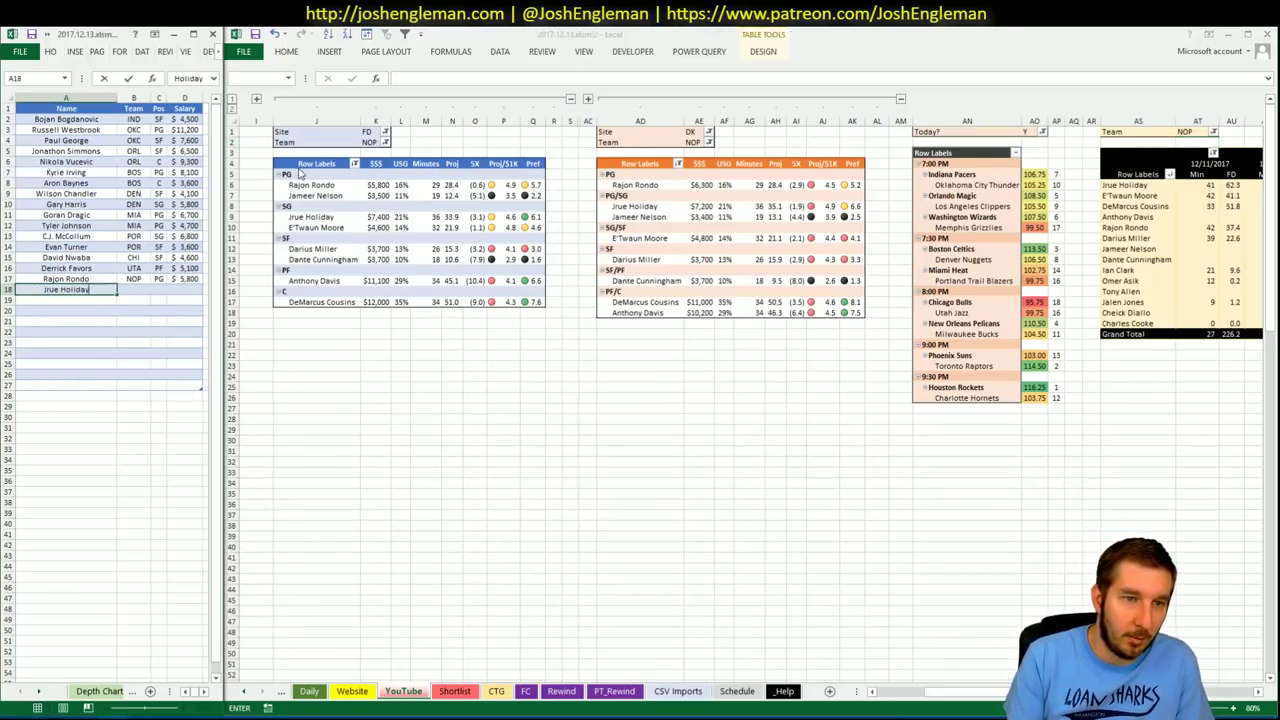
key("Return")
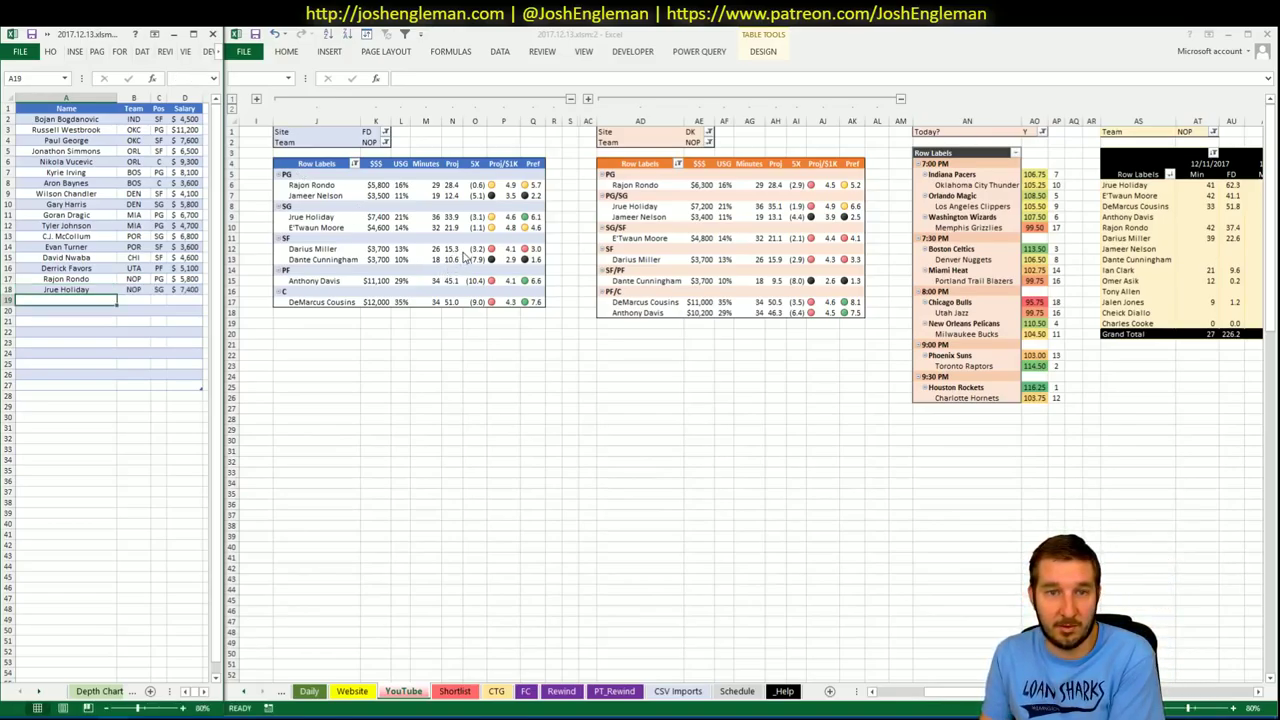
- Review the Pelicans' game logs, examine E'Twaun Moore's corner-three matchup on the CTG sheet and go back to the YouTube sheet
left_click(972, 689)
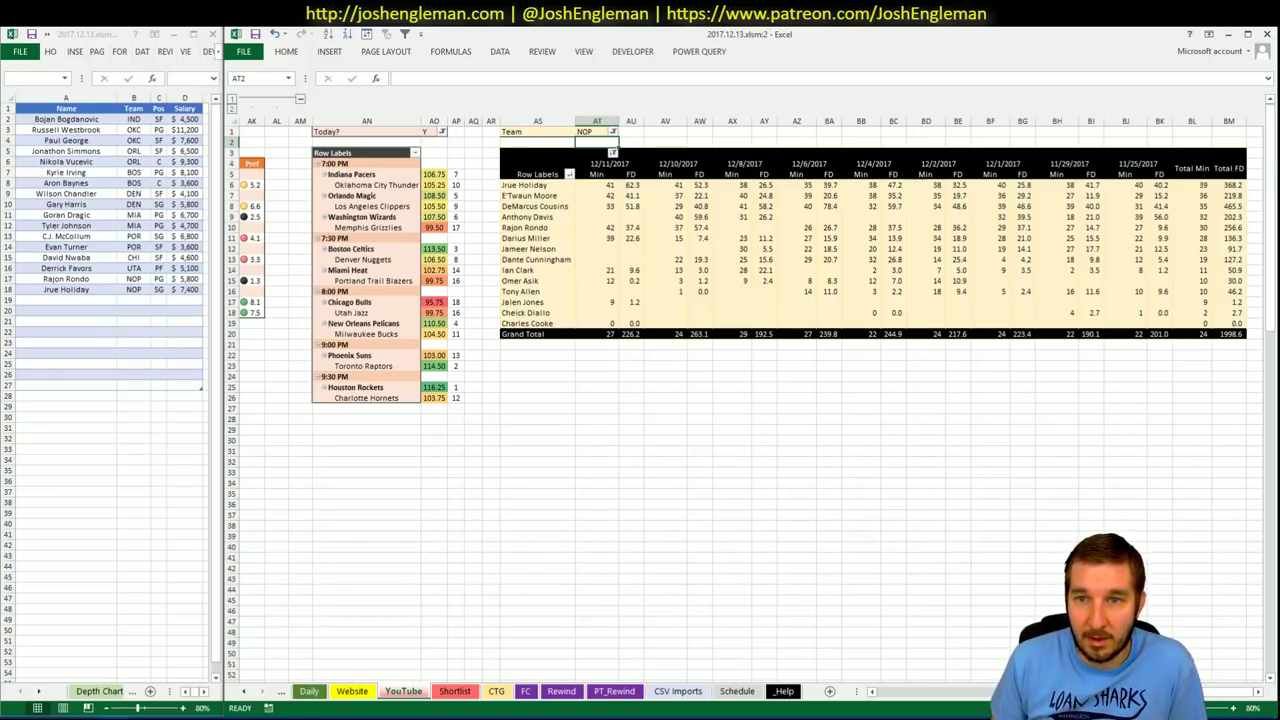
left_click(930, 691)
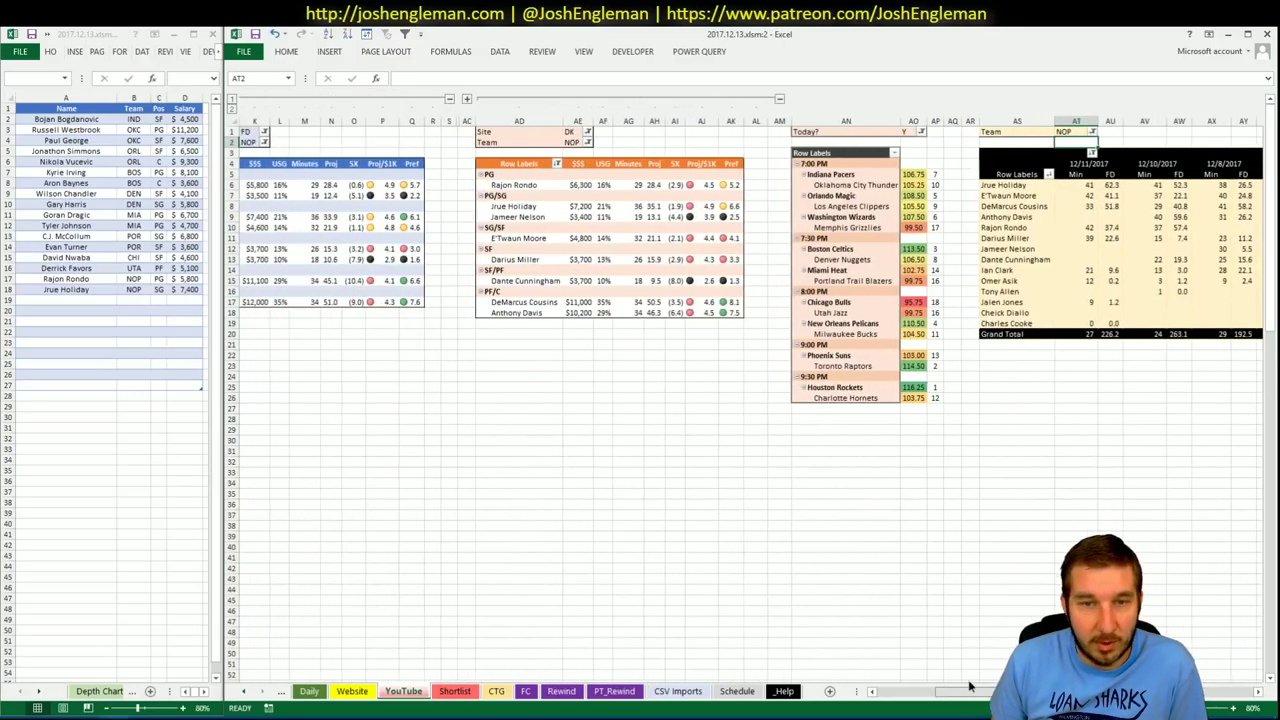
left_click(496, 691)
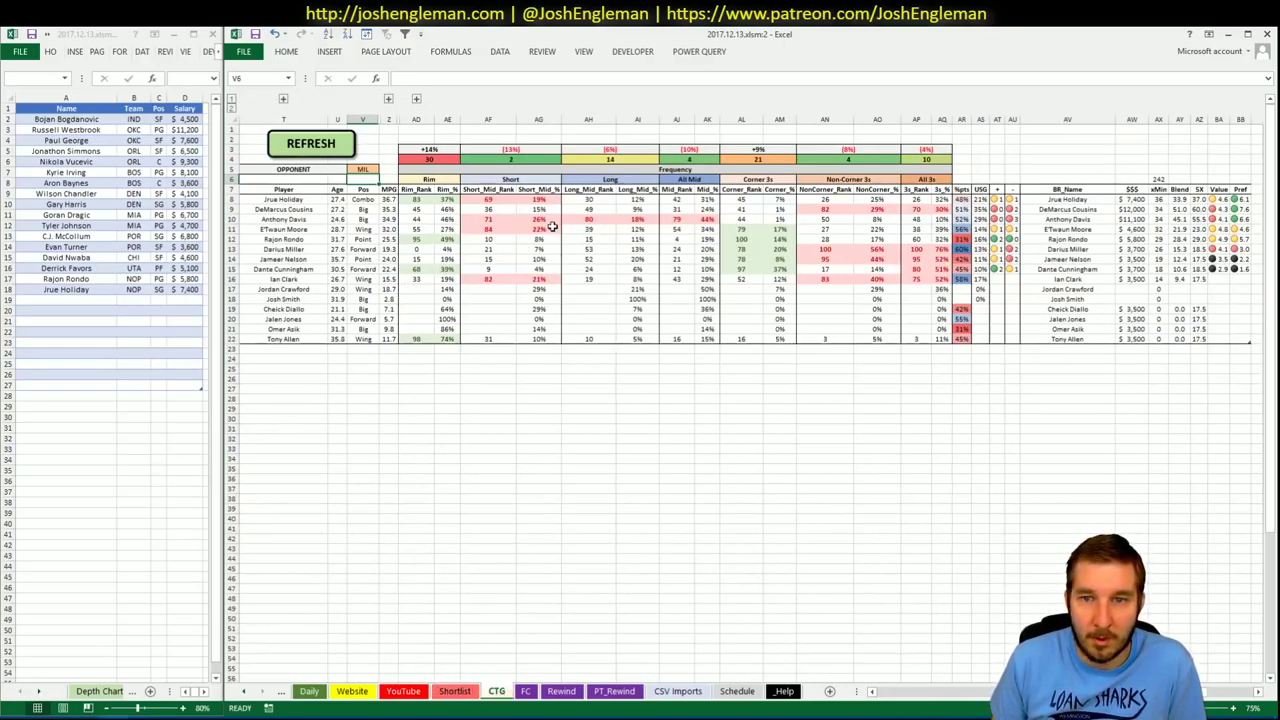
left_click(779, 229)
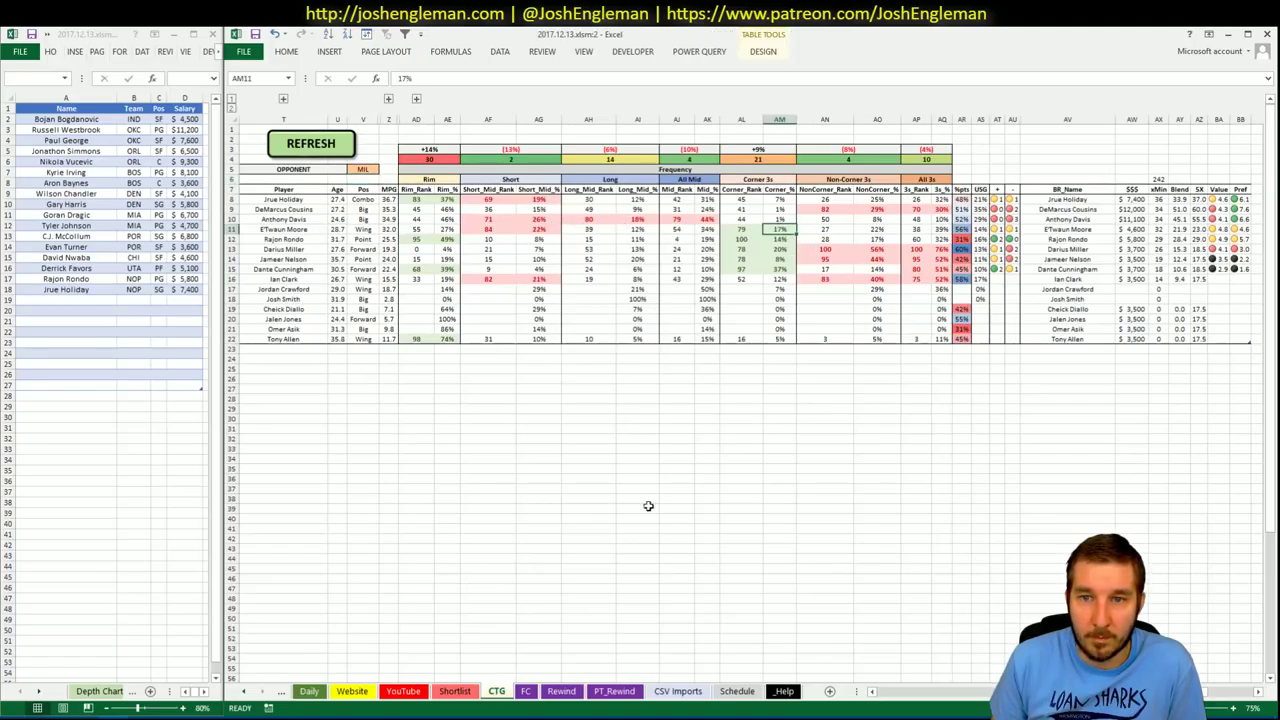
left_click(403, 691)
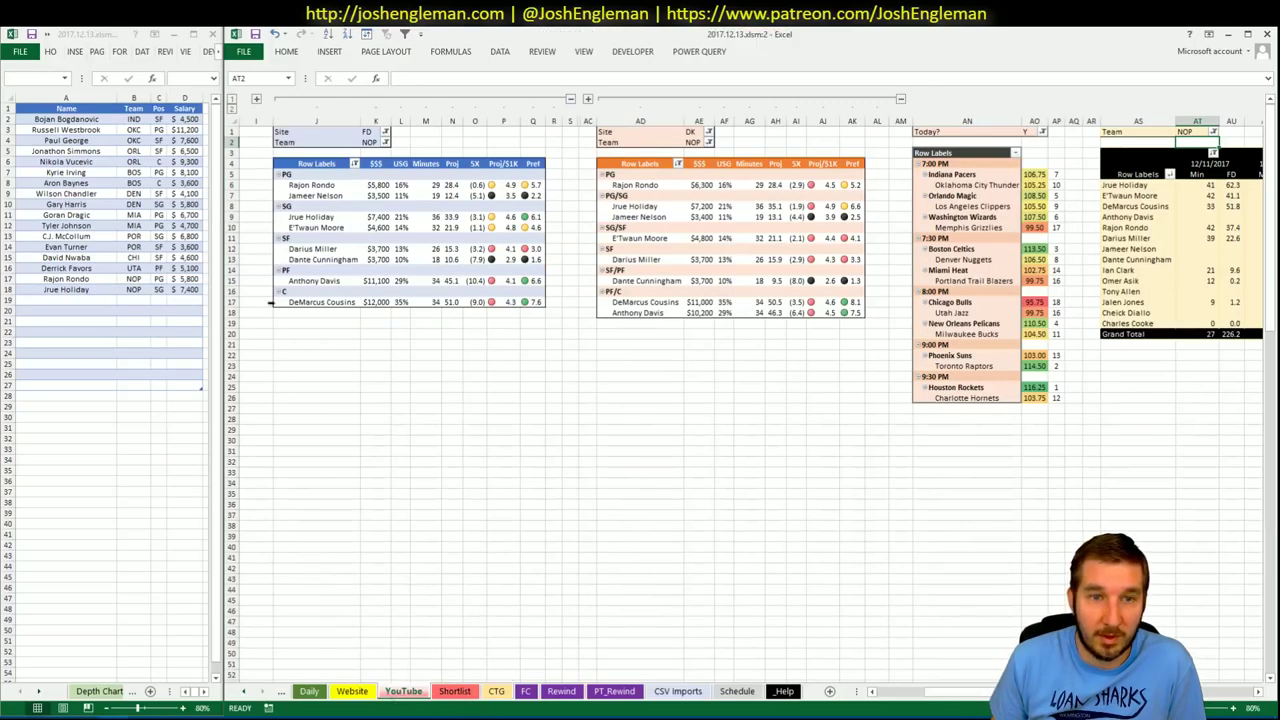
- Copy E'Twaun Moore's name from the FD projection table into cell A19 of the player list
left_click(316, 228)
key("ctrl+c")
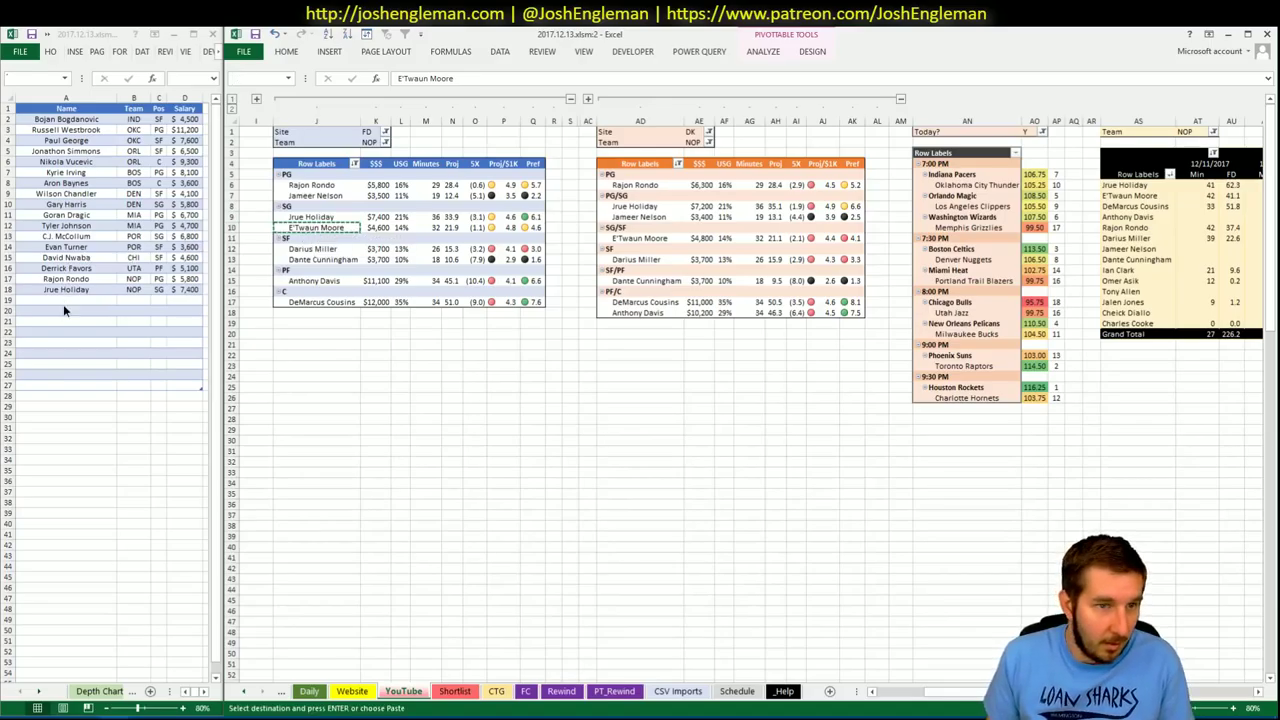
left_click(65, 302)
right_click(65, 304)
left_click(124, 363)
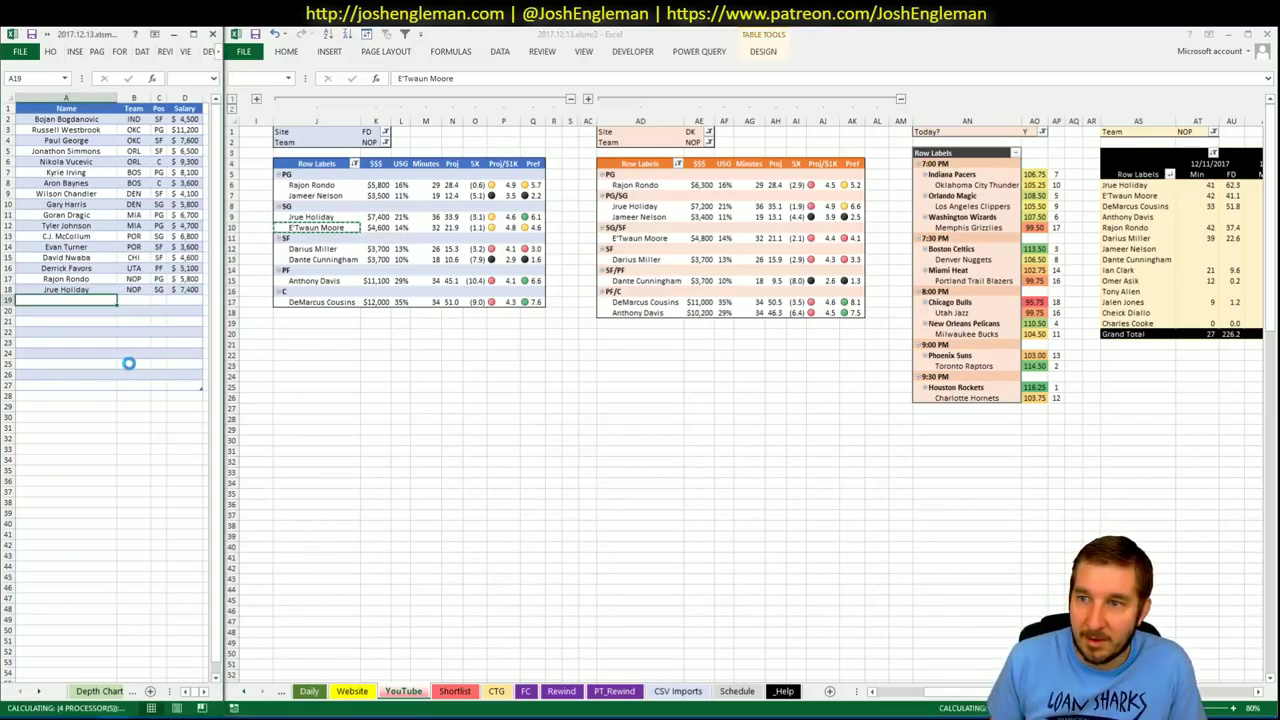
left_click(497, 400)
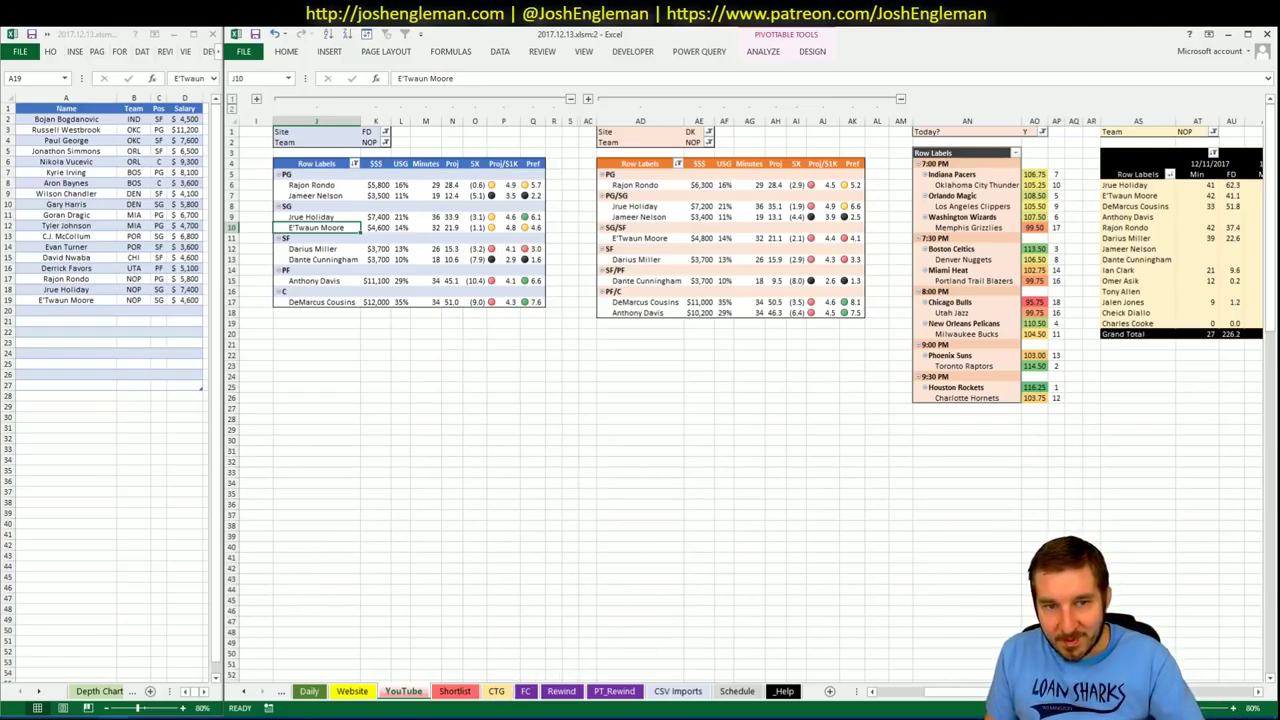
- Review the Pelicans' recent game logs and add Anthony Davis to the player list in cell A20
scroll(750, 400, "right", 5)
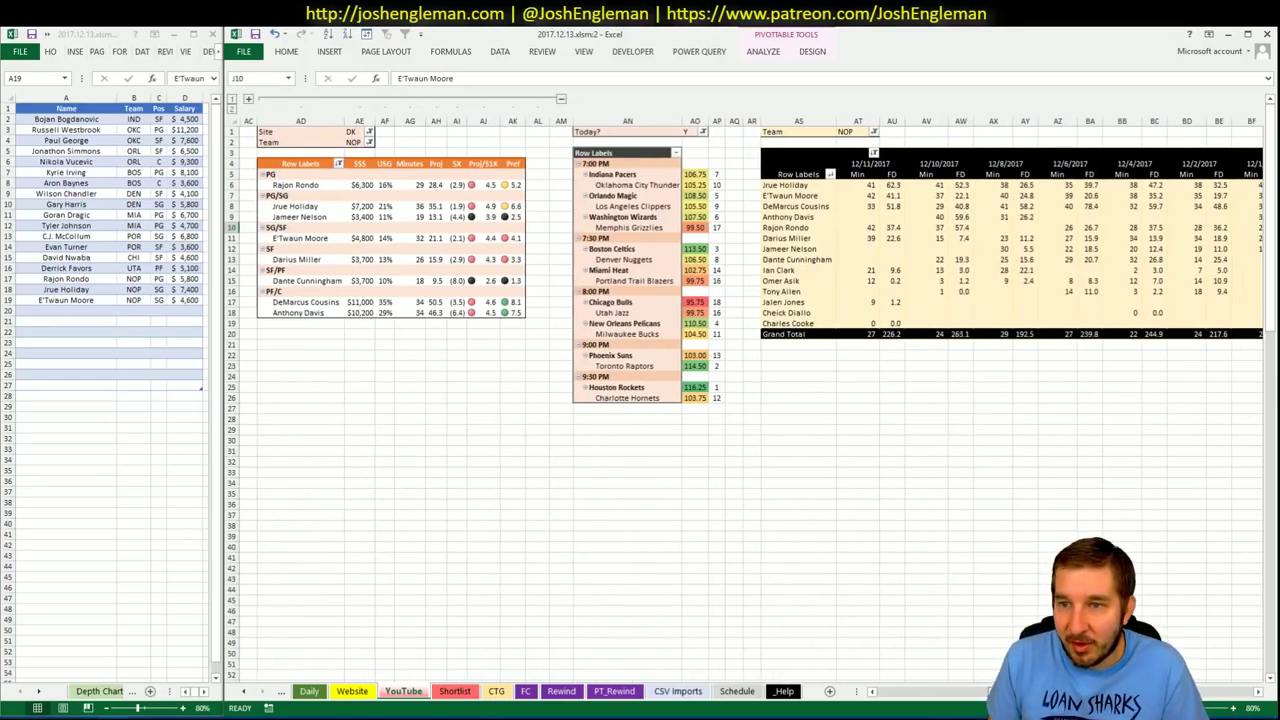
scroll(750, 400, "right", 3)
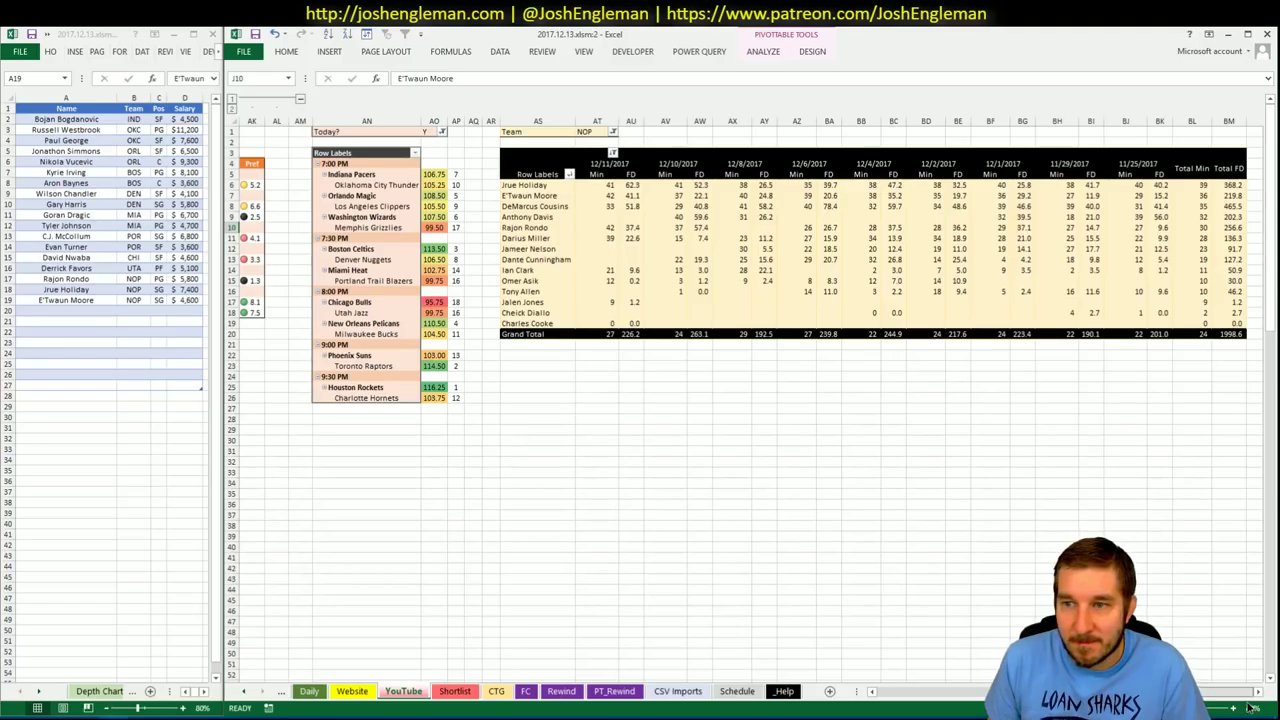
scroll(1250, 706, "left", 8)
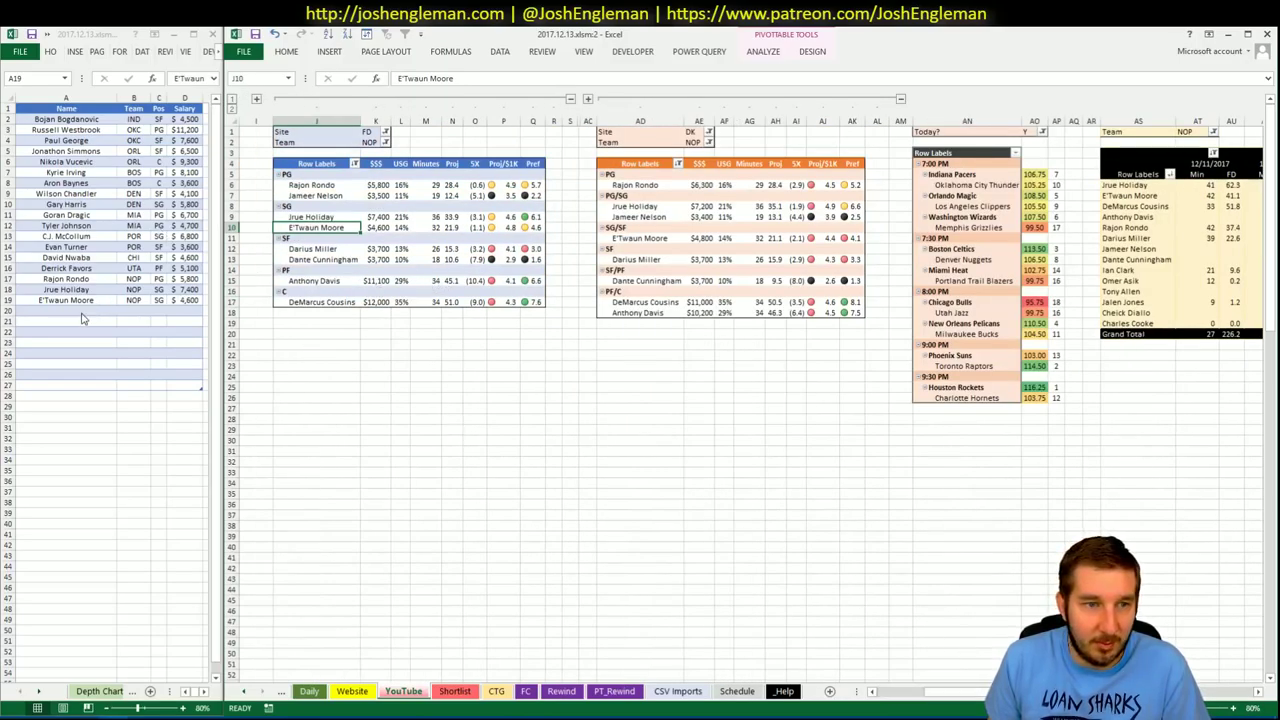
left_click(84, 313)
type("Antho")
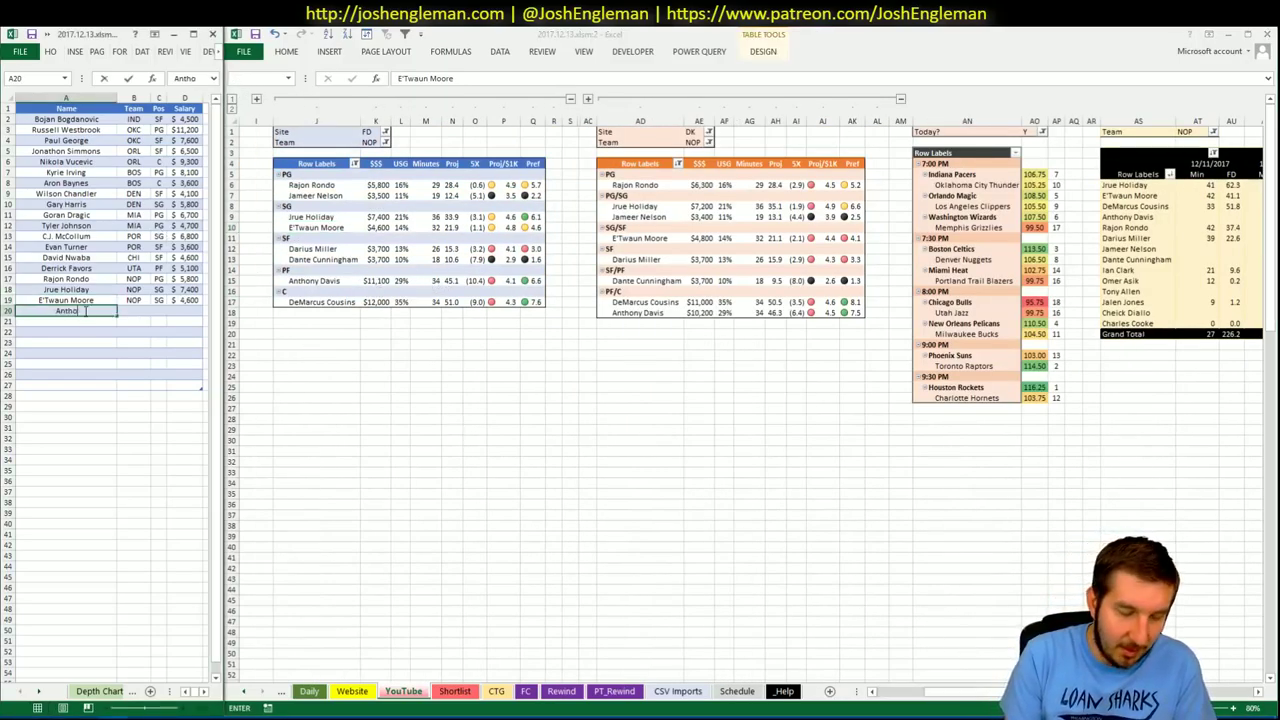
type("ny Davis")
key("Return")
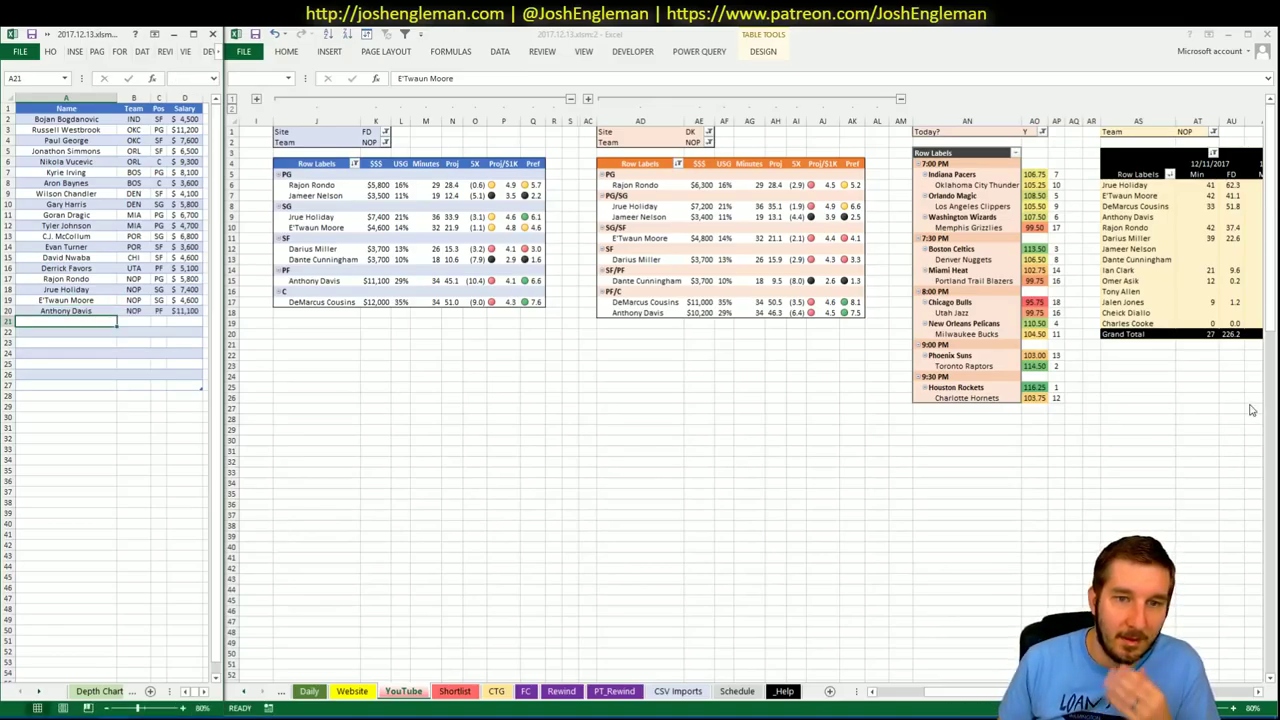
- Recheck the Pelicans' minutes and FD points by game against the projection tables
left_click_drag(960, 691, 1220, 706)
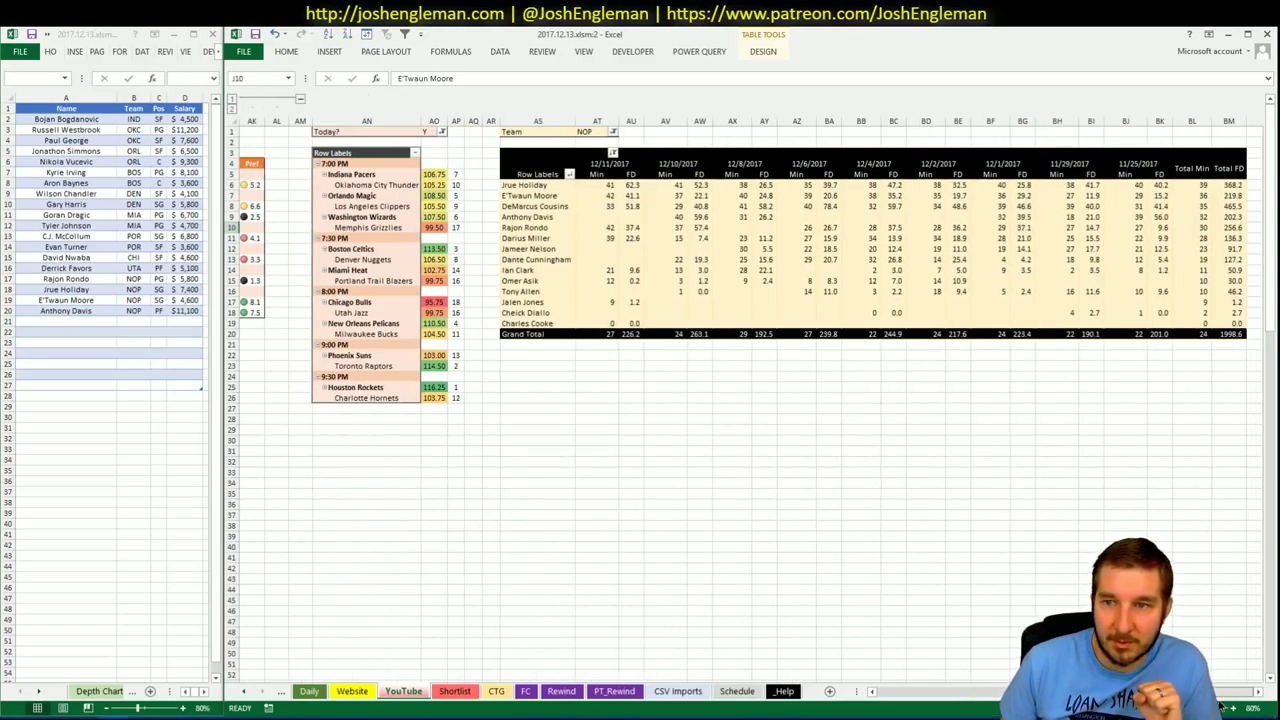
left_click_drag(1200, 691, 960, 691)
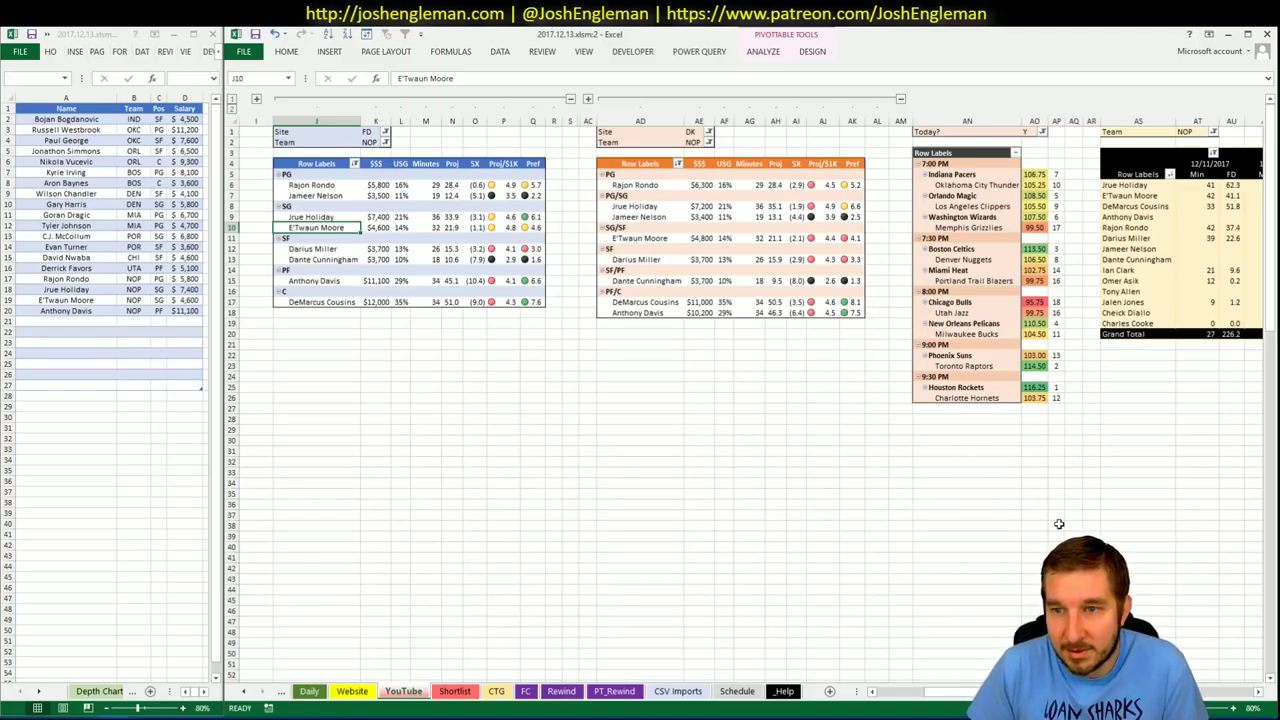
left_click(1037, 207)
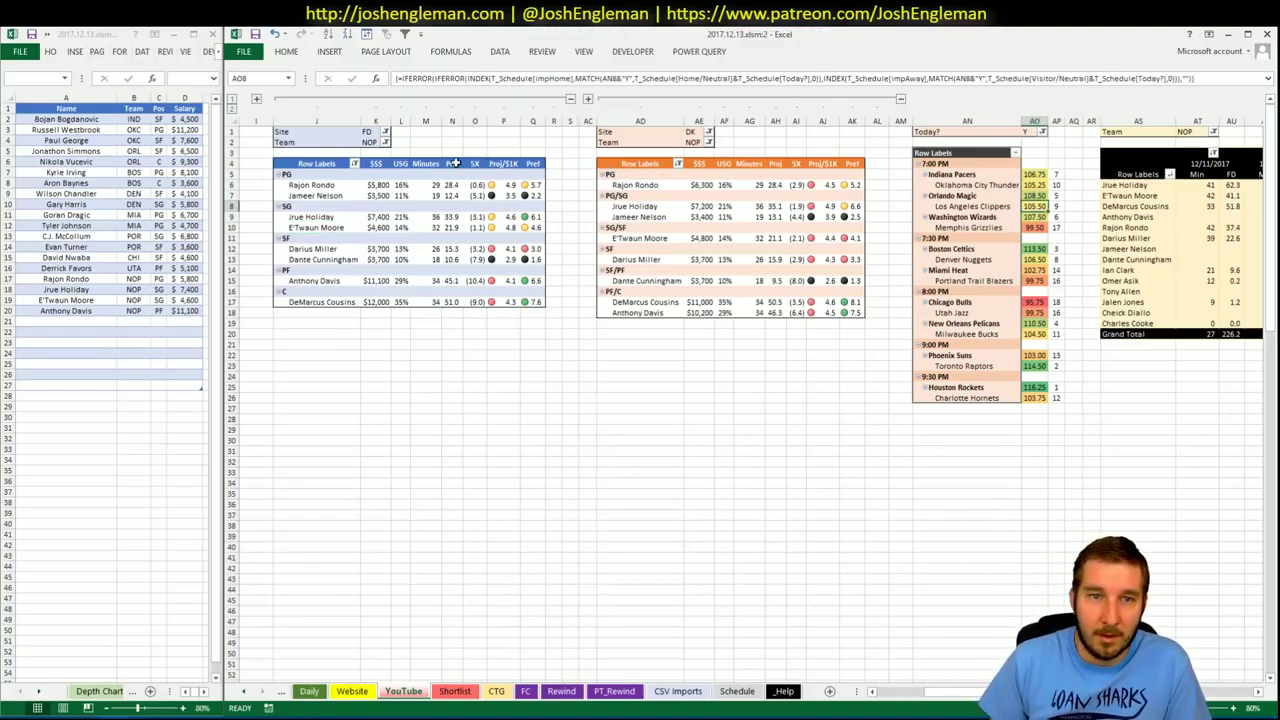
- Set the team filter of the FD and DK projection tables to MIL
left_click(367, 142)
type("Mi")
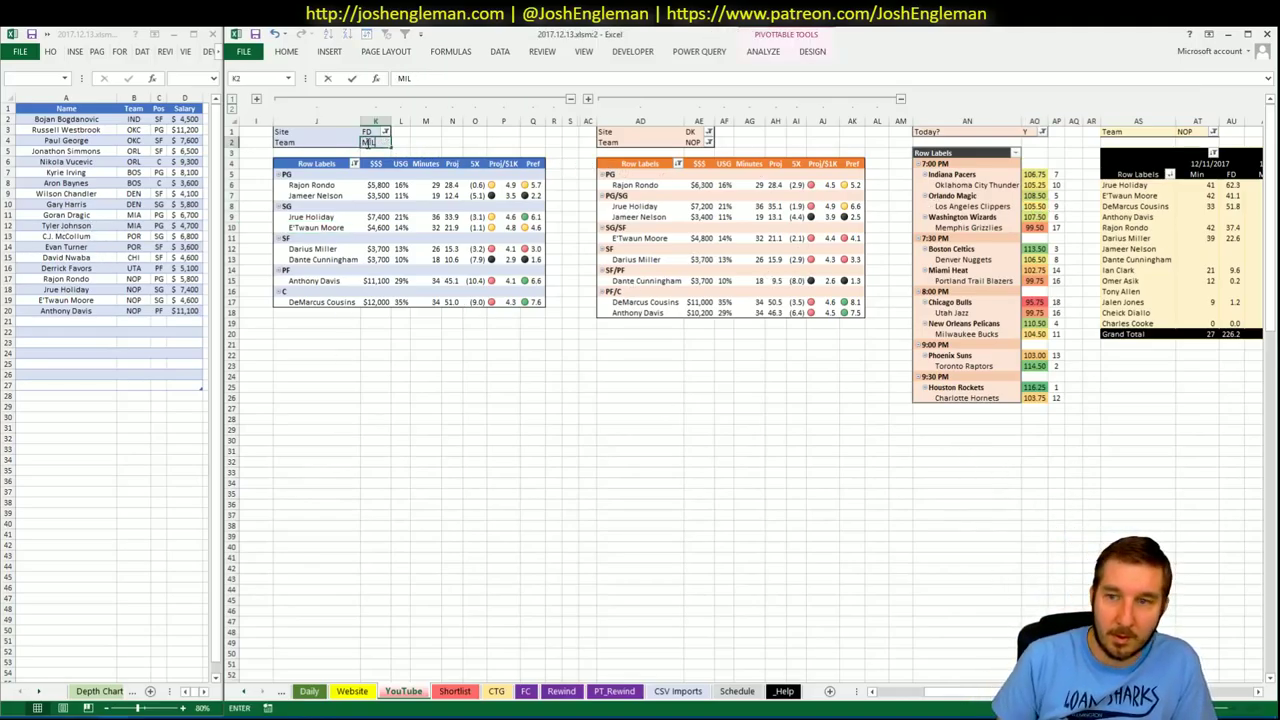
key("Return")
left_click(713, 143)
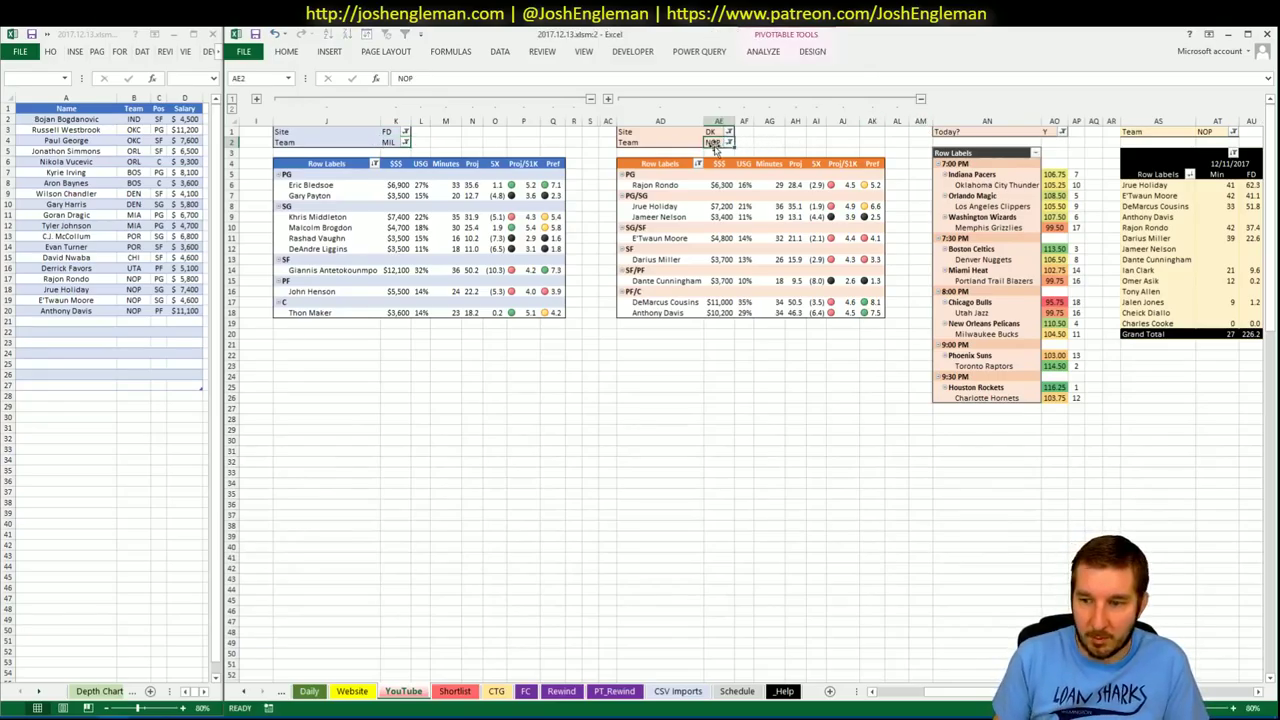
type("Mil")
key("Return")
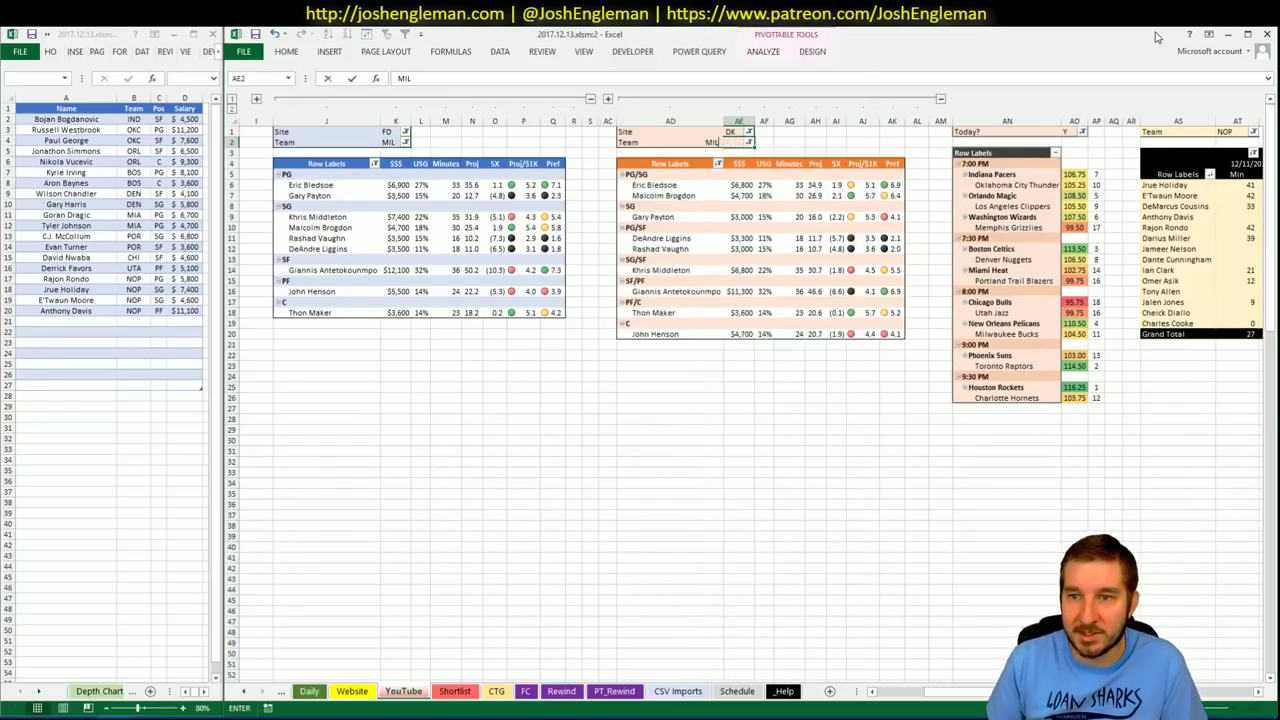
- Set the team filter of the game log table to MIL
left_click(1230, 132)
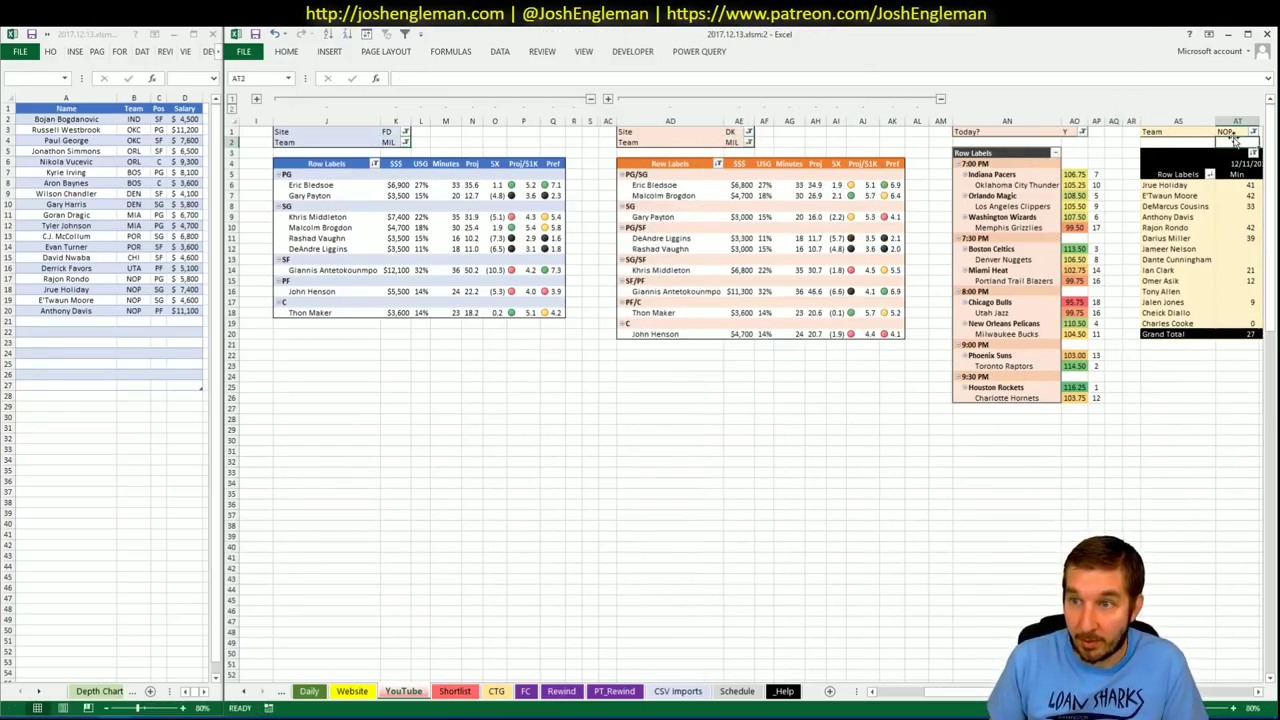
type("MIL")
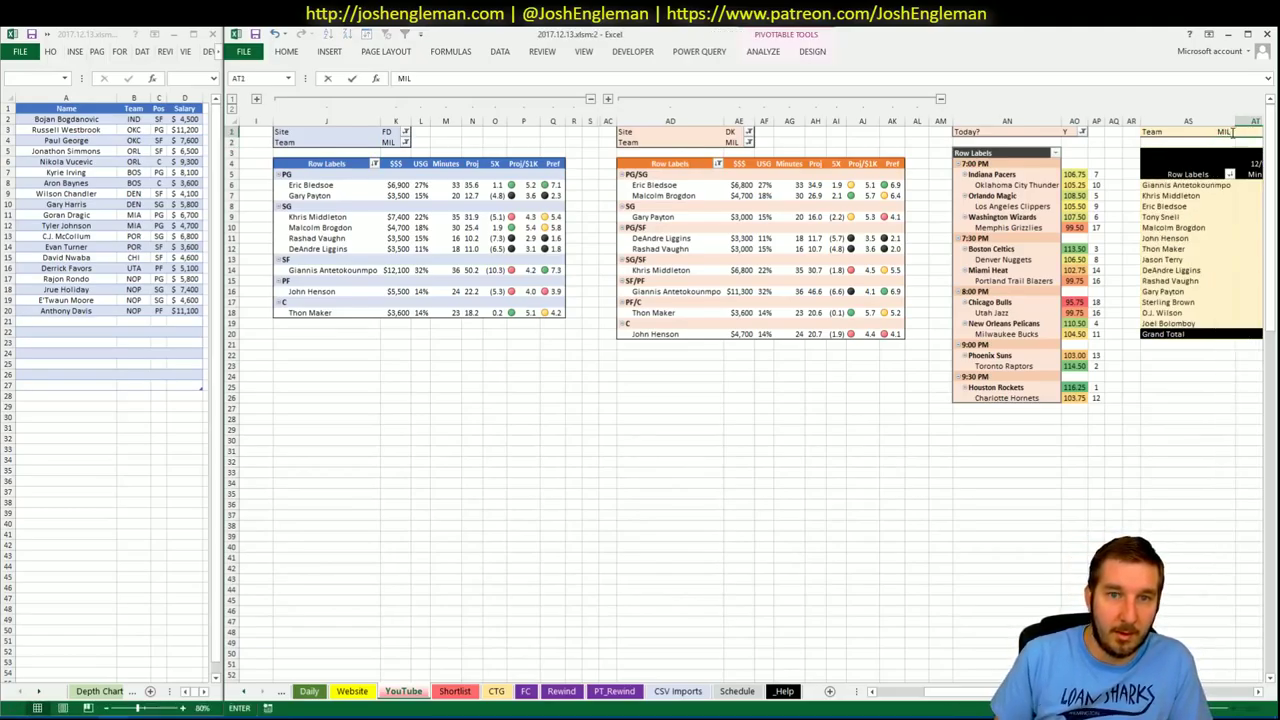
key("Return")
left_click(458, 430)
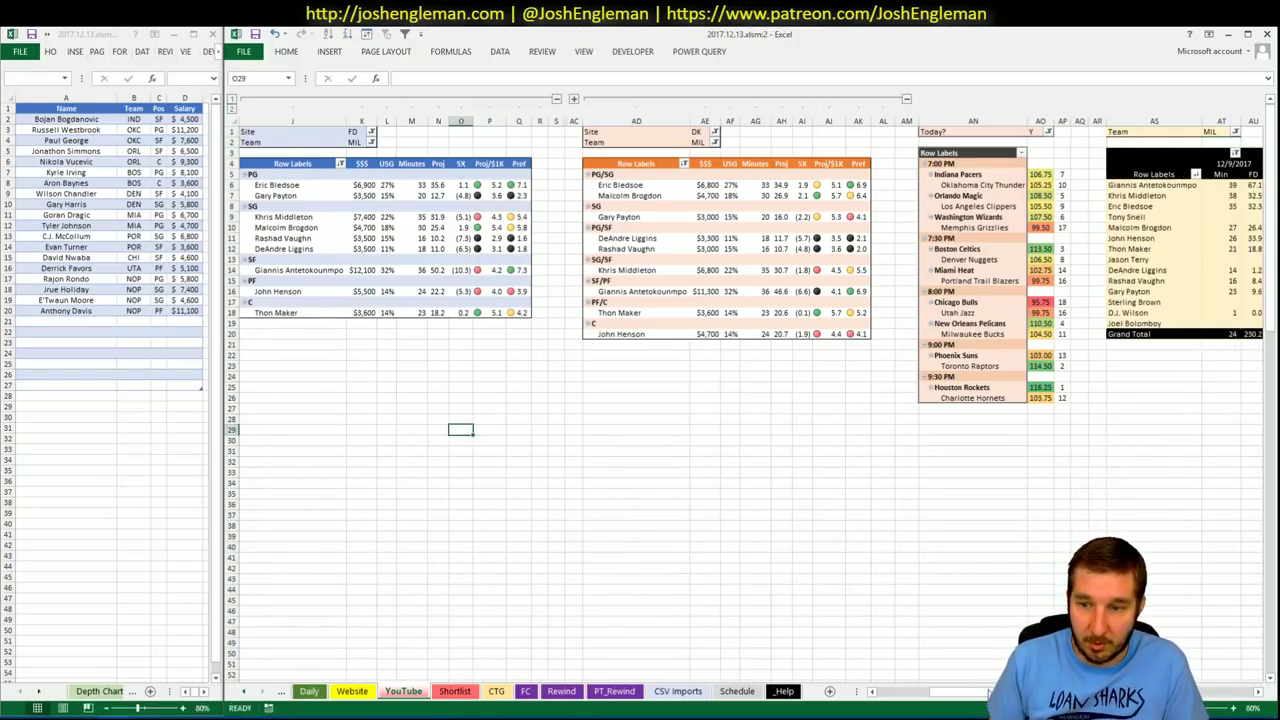
left_click(872, 691)
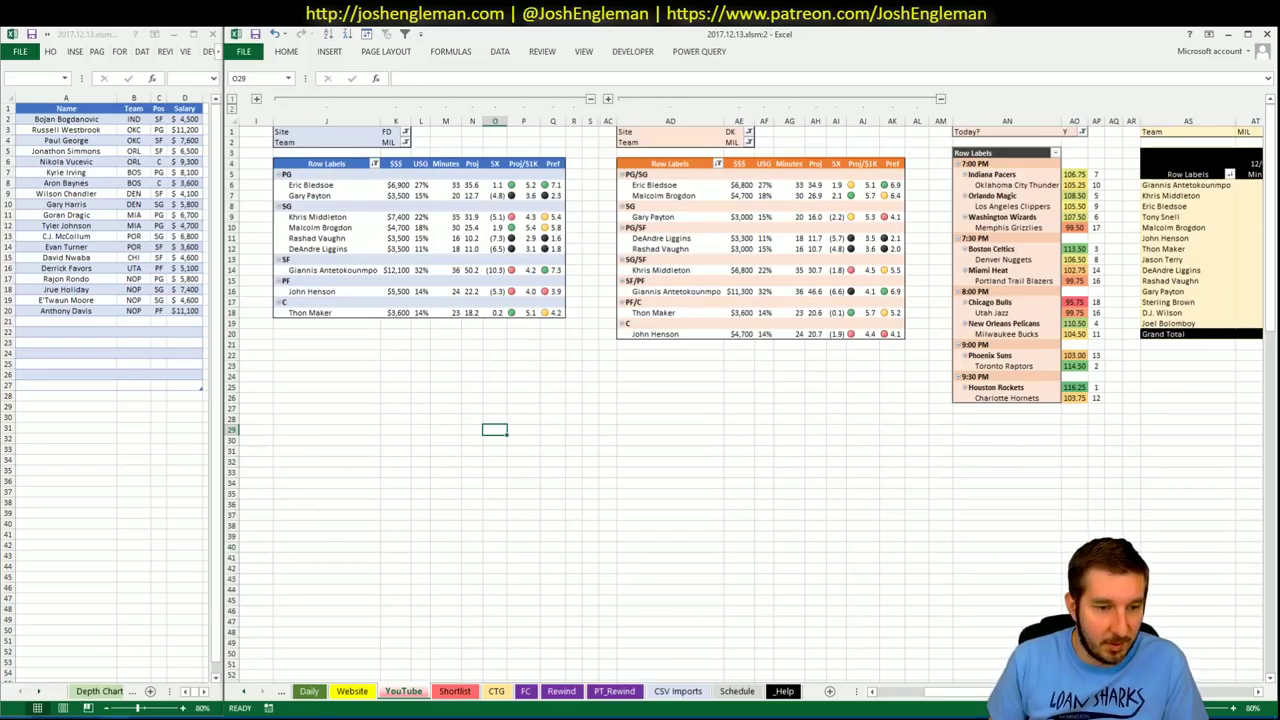
- Switch to Cleaning the Glass in the browser and search for the Bucks to open Milwaukee's player stats
key("alt+Tab")
left_click(447, 147)
type("h")
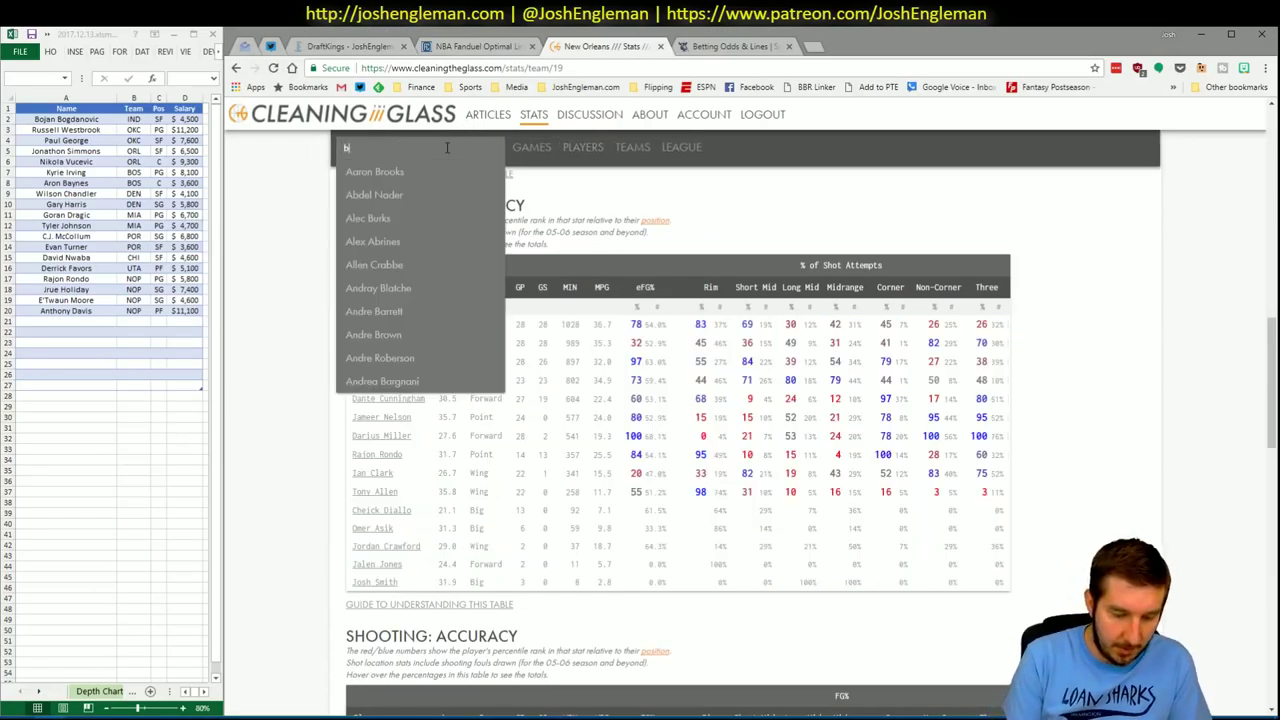
type("ucks")
left_click(460, 178)
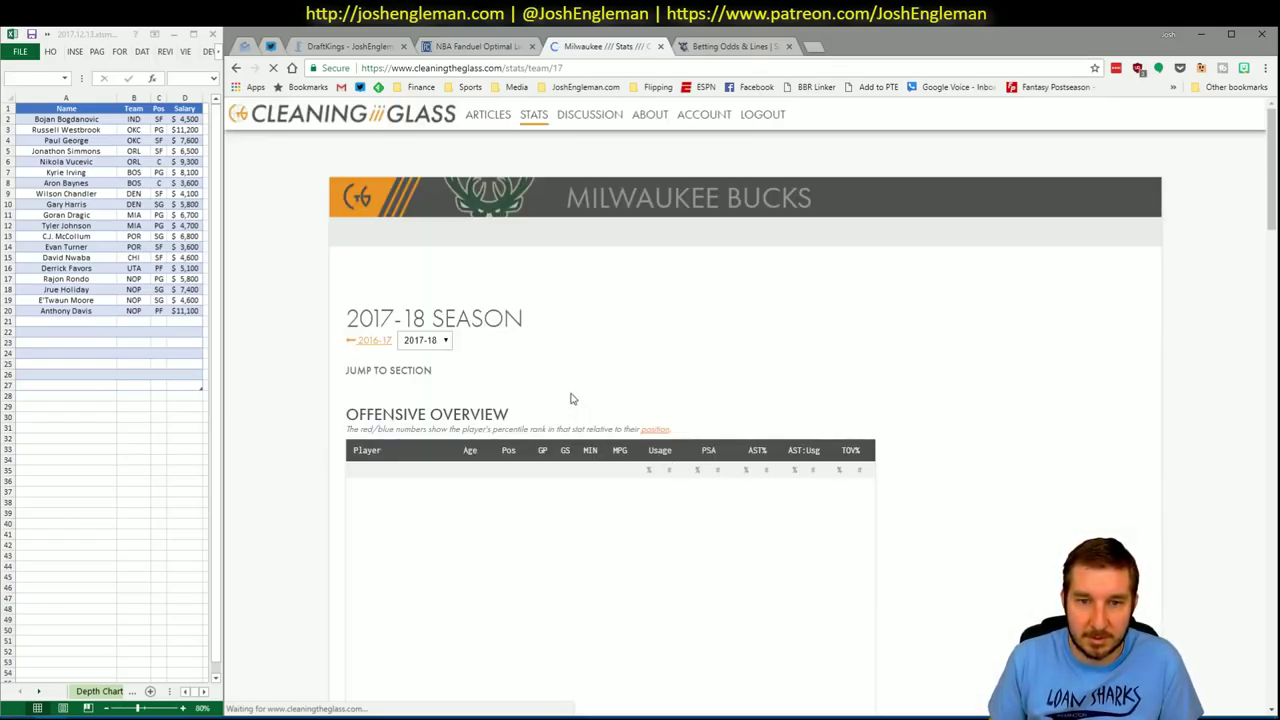
key("alt+Tab")
key("alt+Tab")
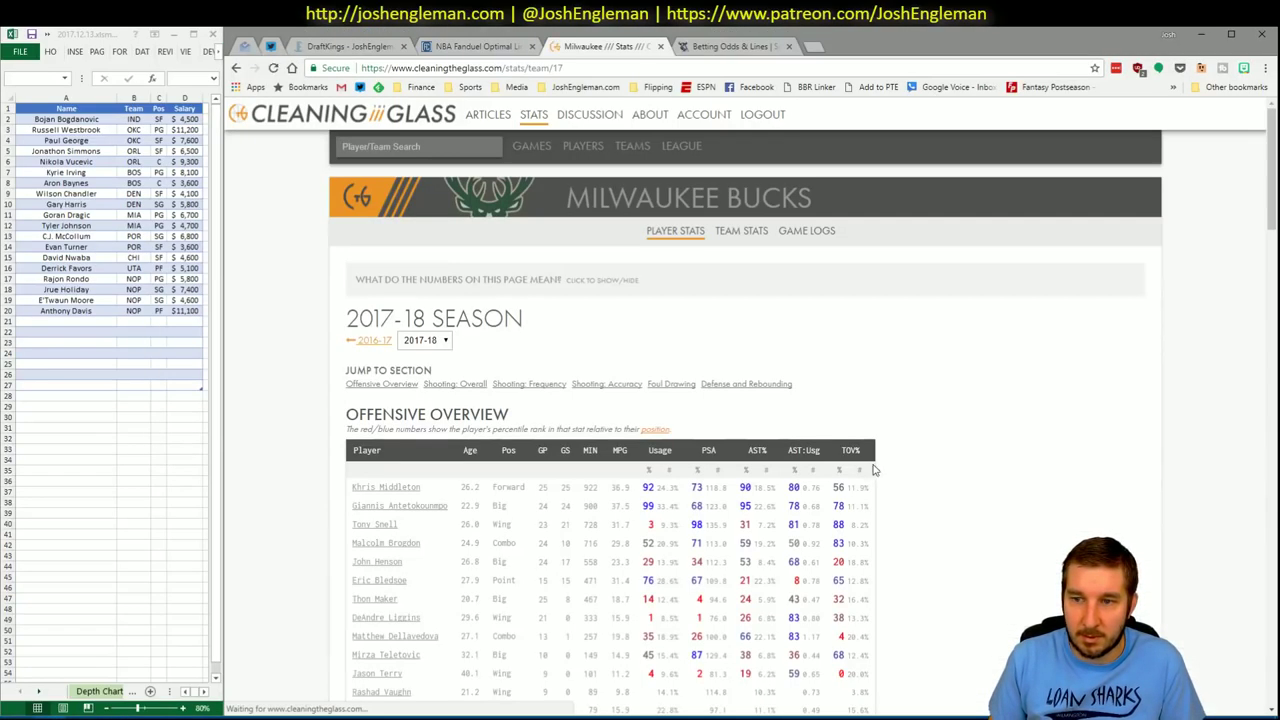
- Copy all Bucks player rows from the Shooting: Frequency table and bring them into the CTG sheet in Excel
left_click(529, 384)
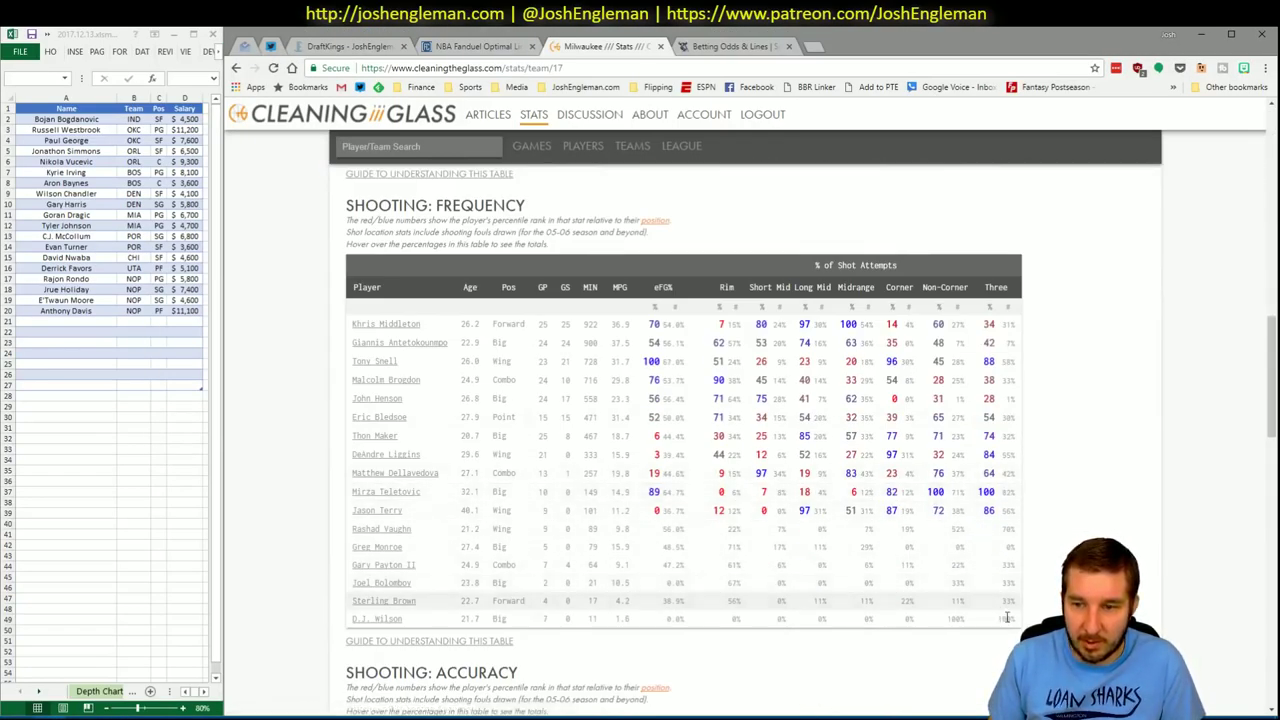
left_click_drag(1008, 618, 355, 325)
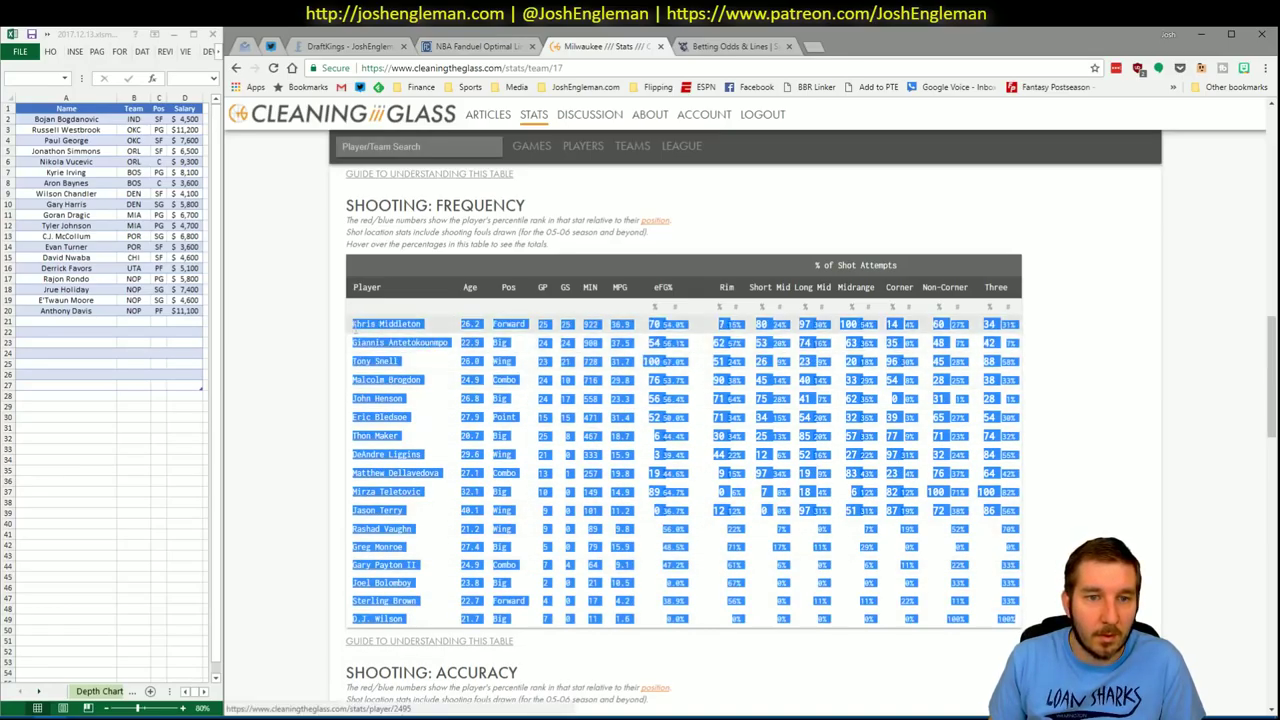
key("alt+Tab")
left_click(497, 691)
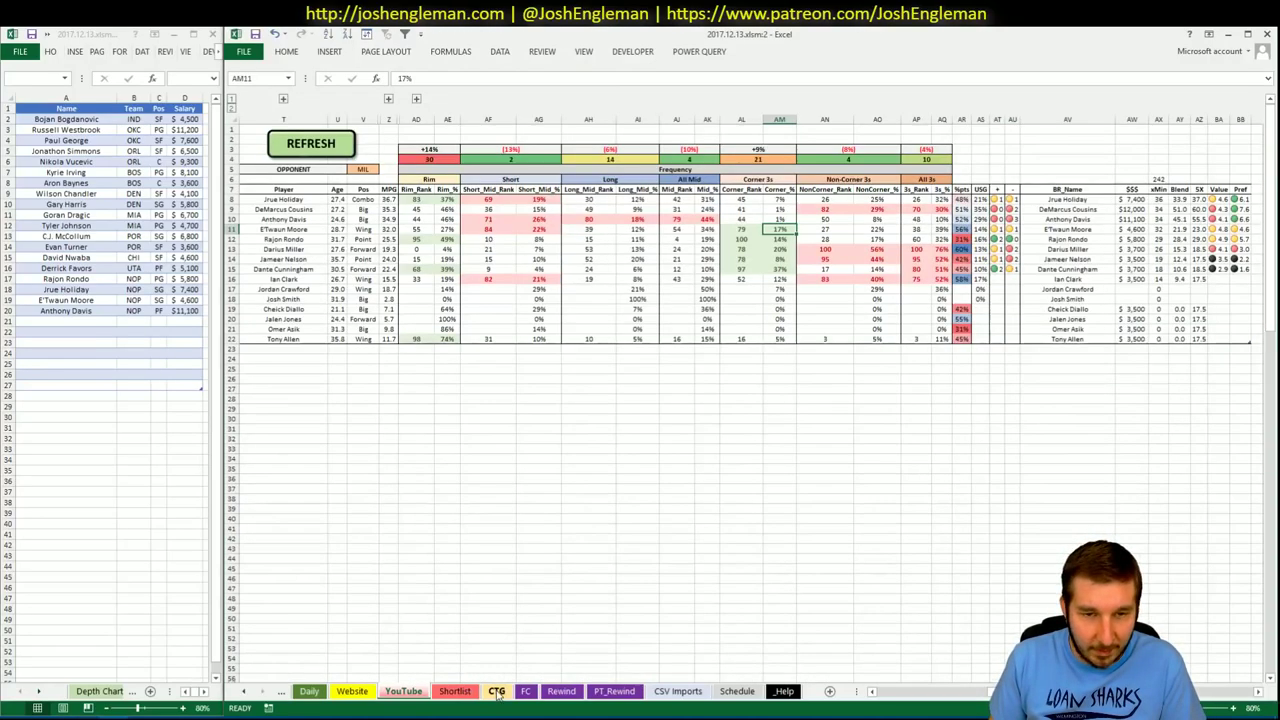
- Set the opponent on the CTG sheet to NOP and review the Bucks' shot-frequency matchups and value ratings
left_click(358, 167)
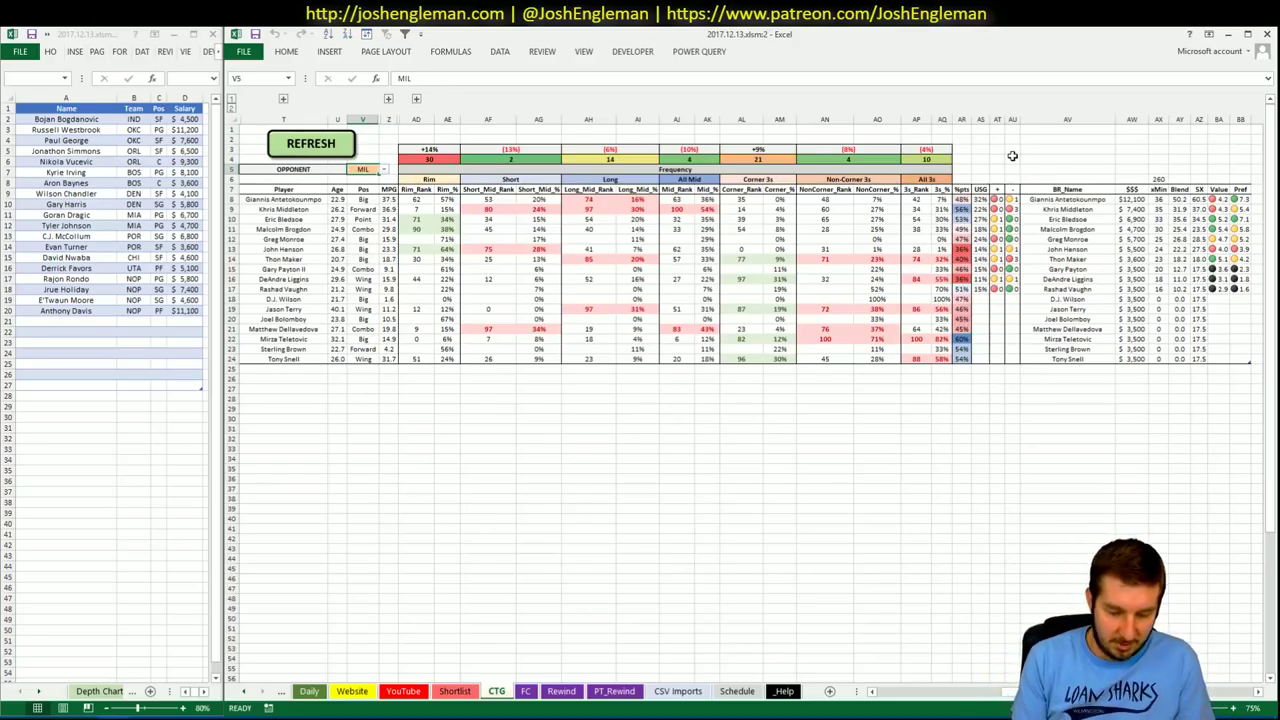
type("NOP")
key("Return")
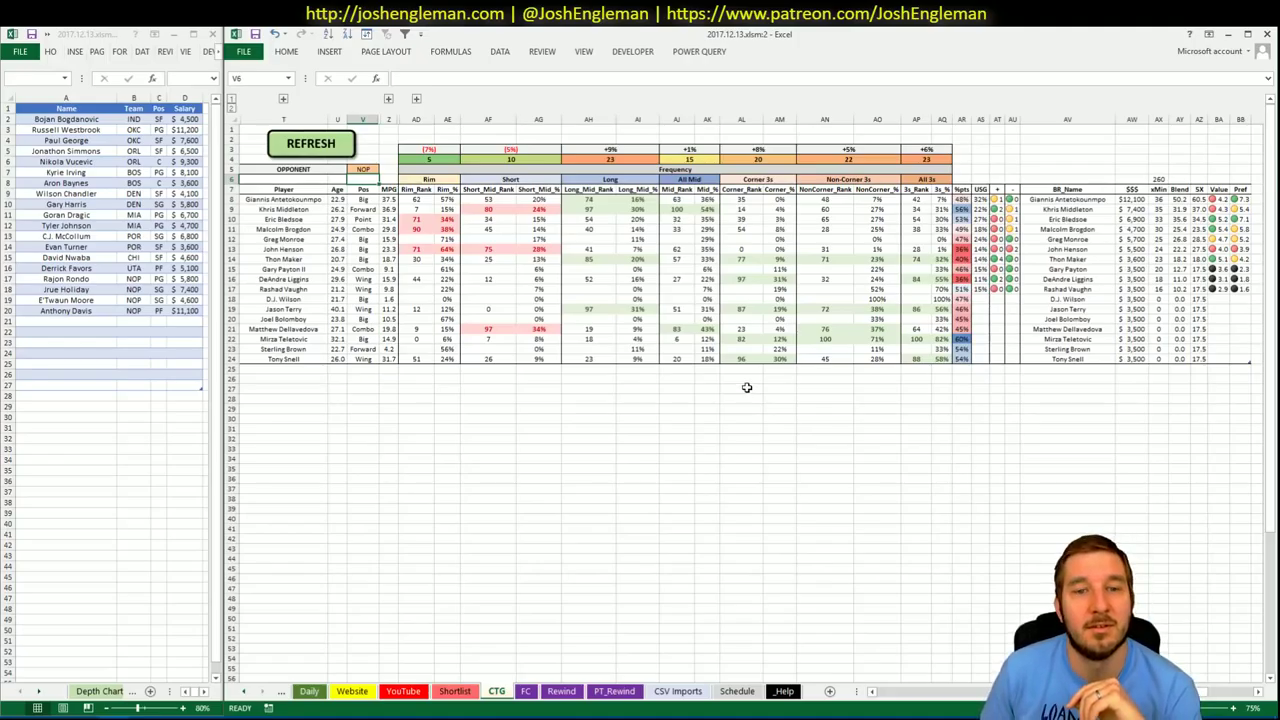
left_click(746, 387)
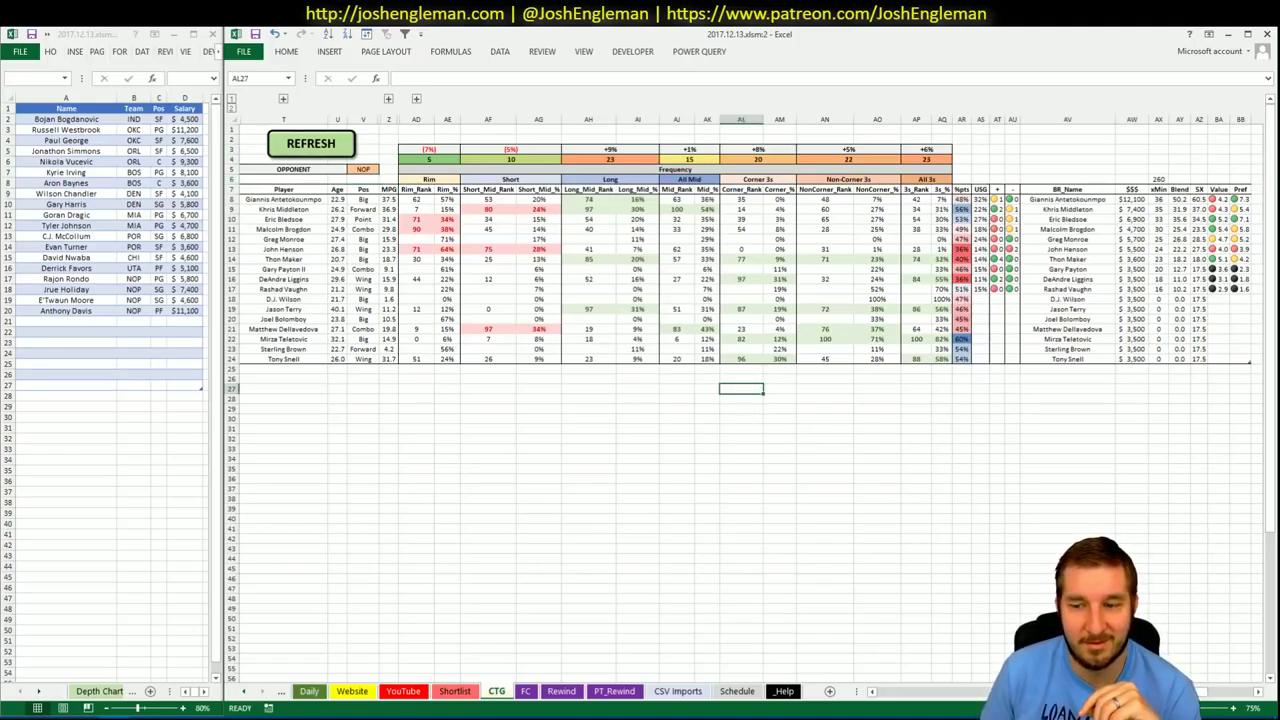
scroll(750, 390, "right", 3)
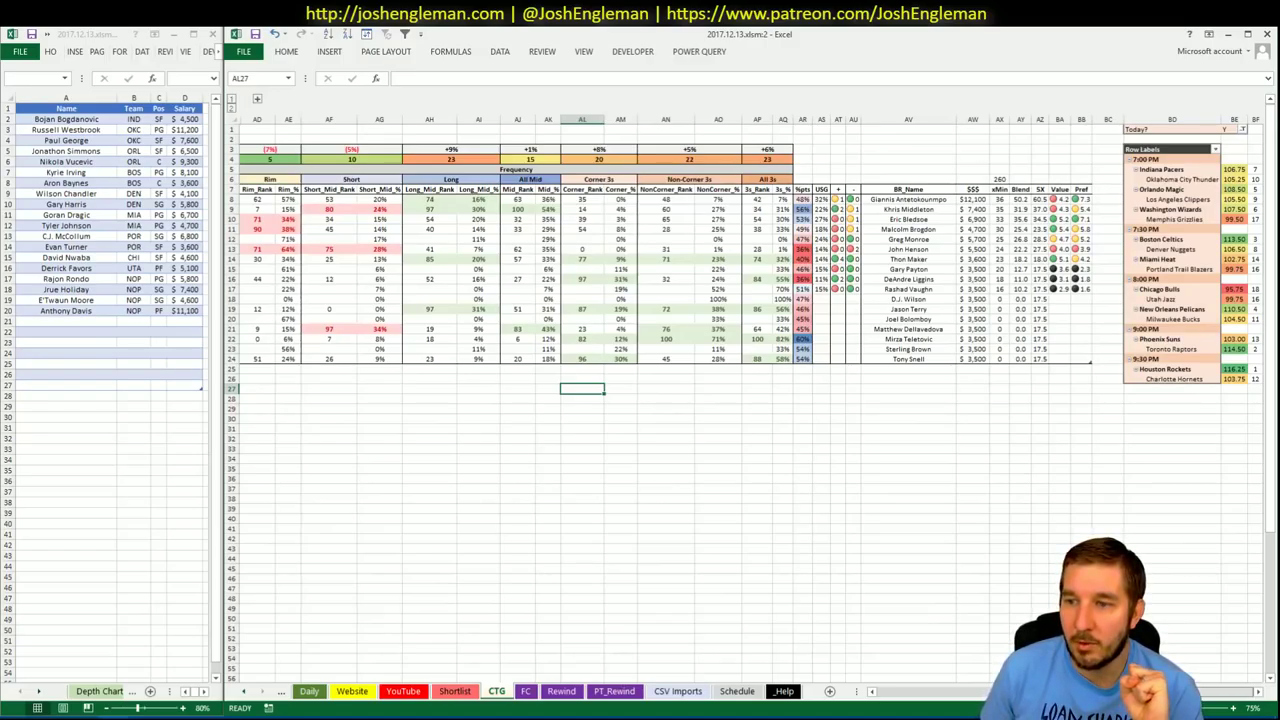
scroll(750, 390, "left", 3)
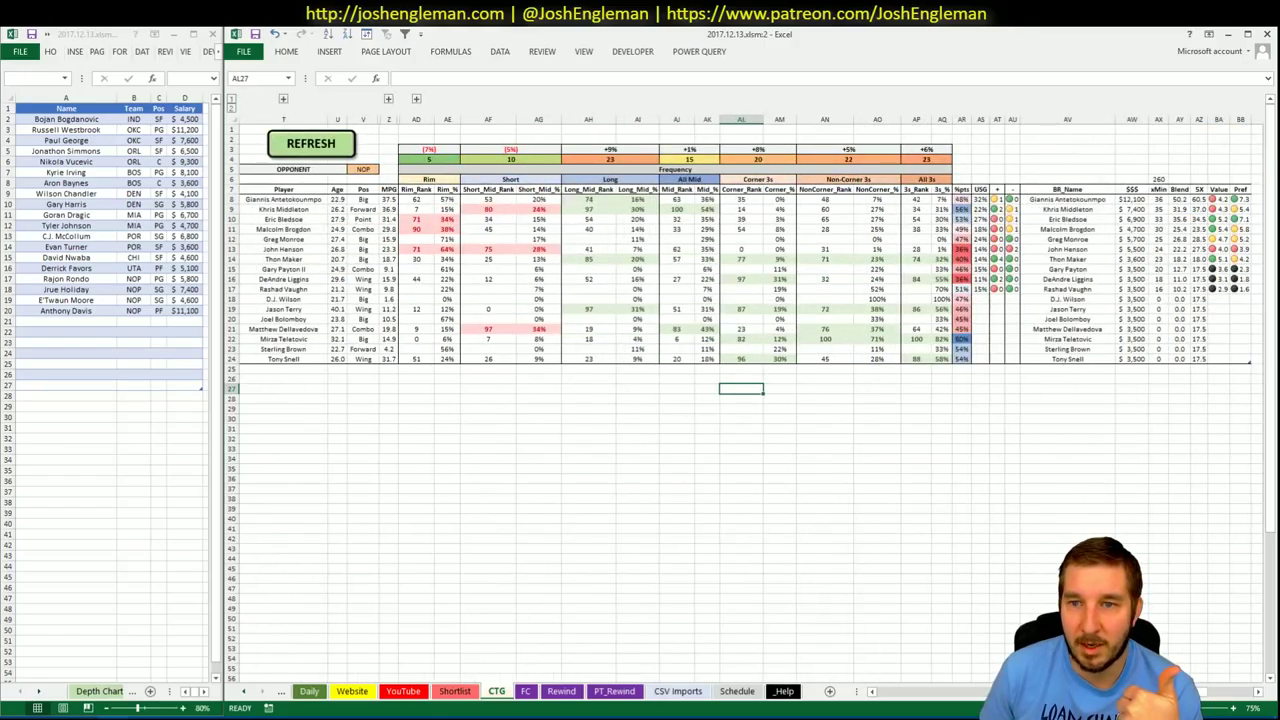
- Add Giannis Antetokounmpo to the player list in cell A21
left_click(73, 320)
type("Giannis")
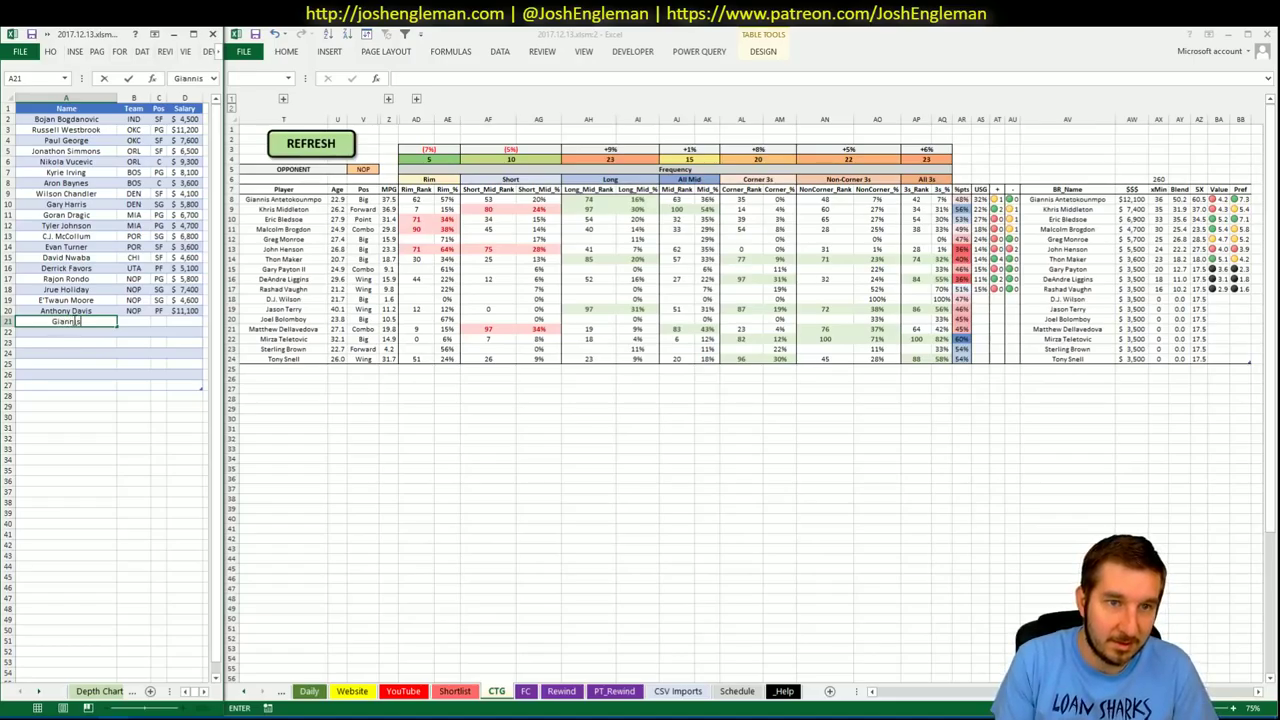
type(" Antetokounmpo")
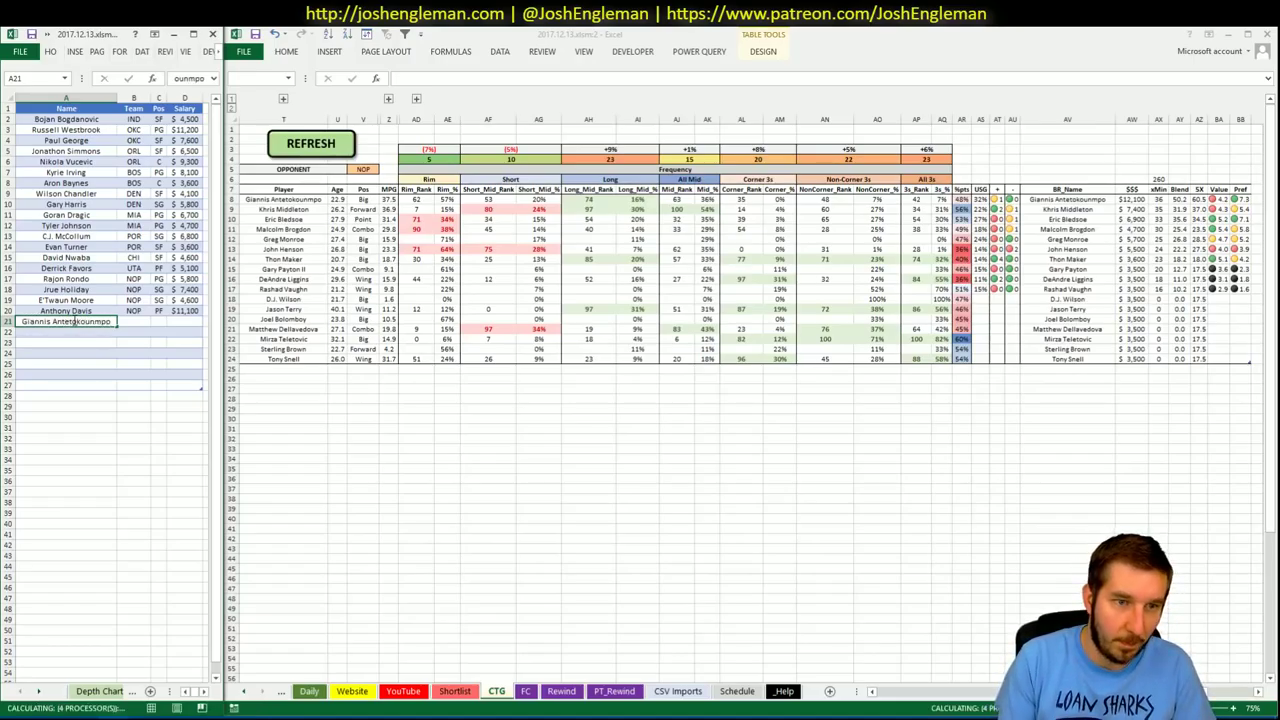
key("Return")
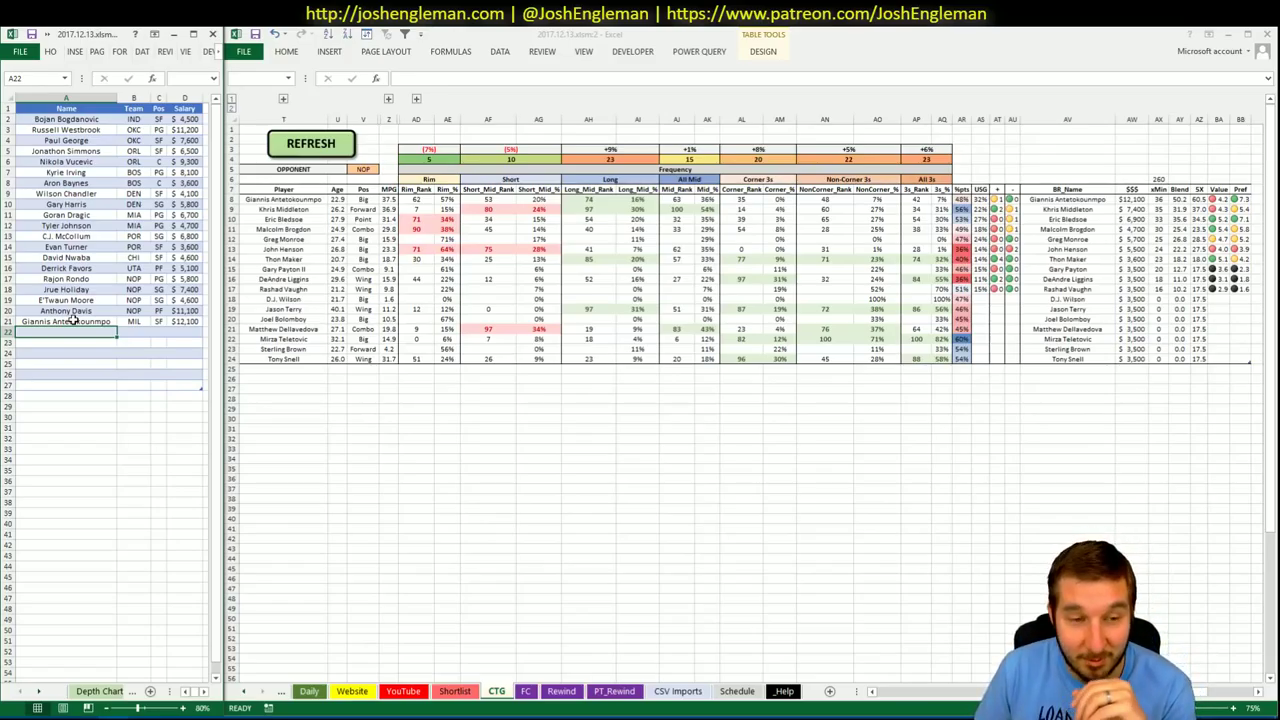
- Return to the YouTube sheet and examine the Bucks' projected minutes alongside their recent game logs
left_click(640, 460)
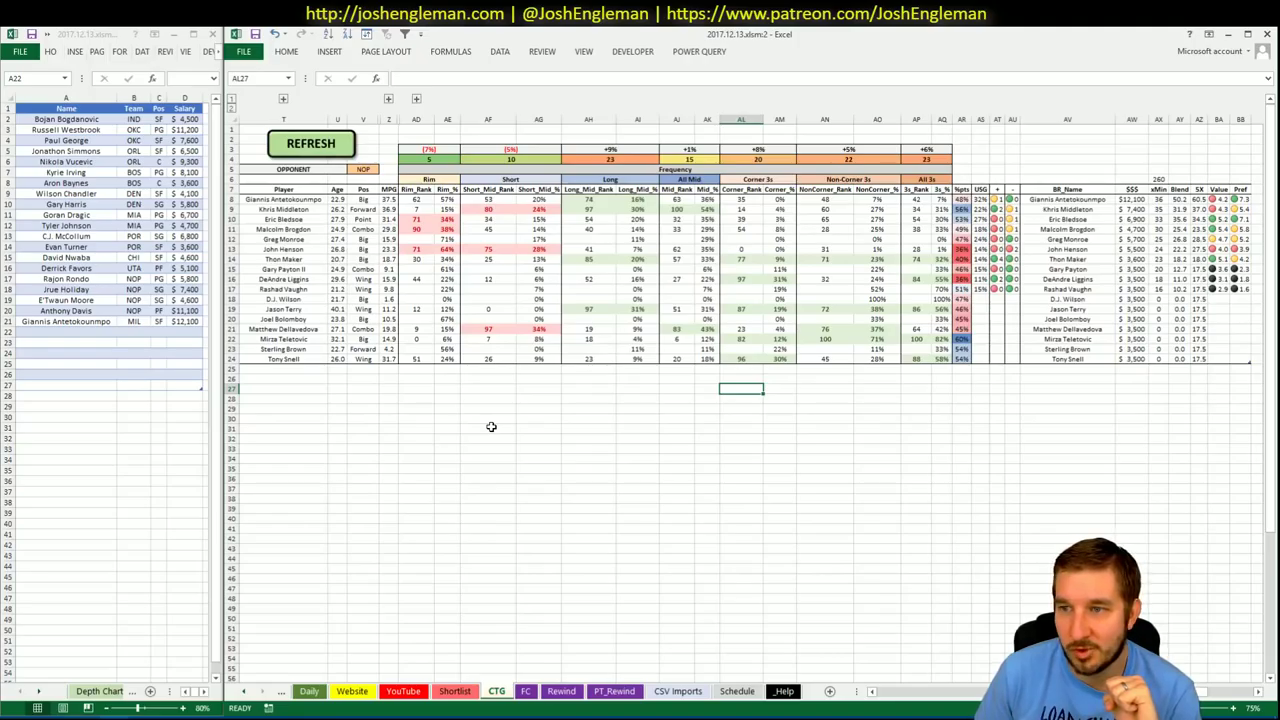
left_click(348, 693)
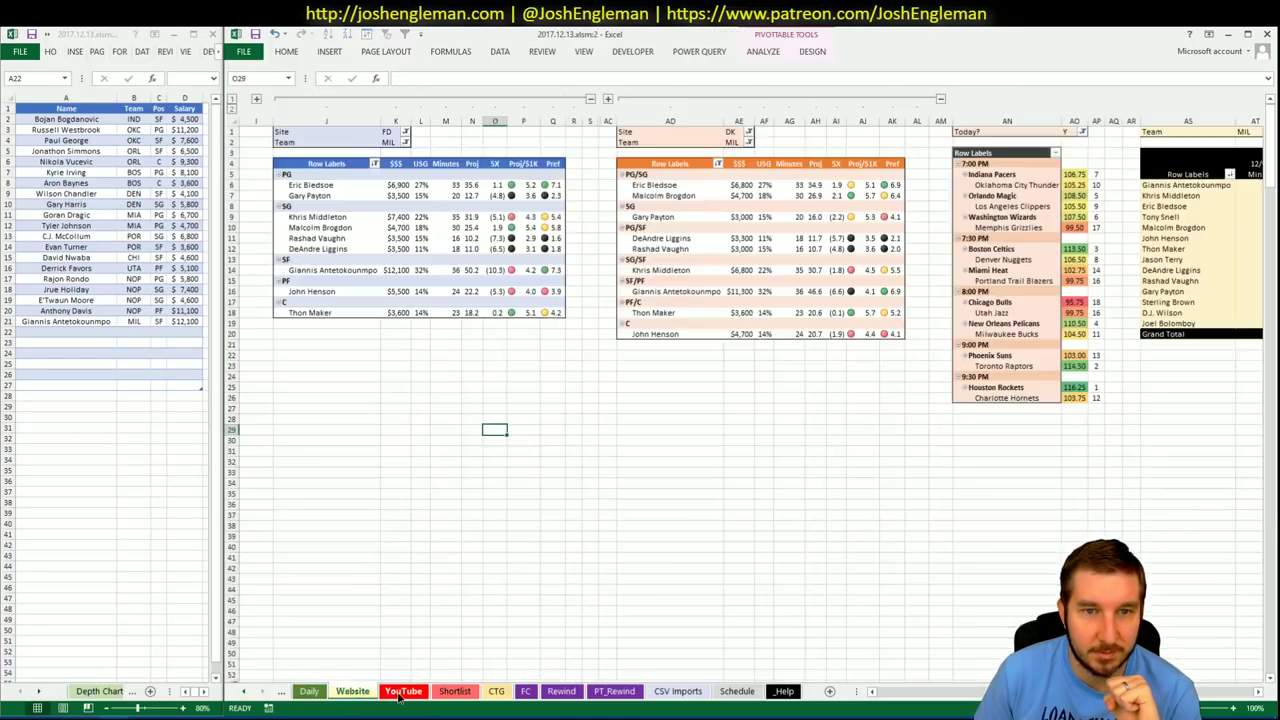
left_click(400, 692)
left_click(576, 472)
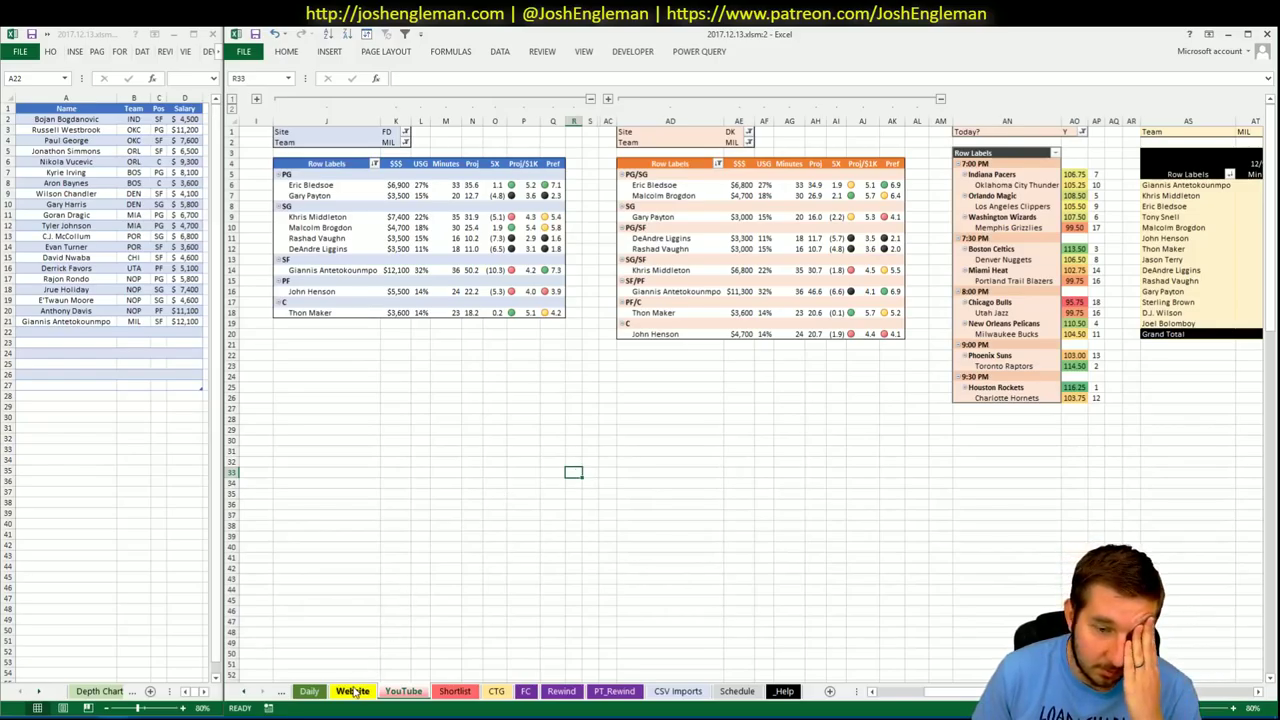
left_click(450, 196)
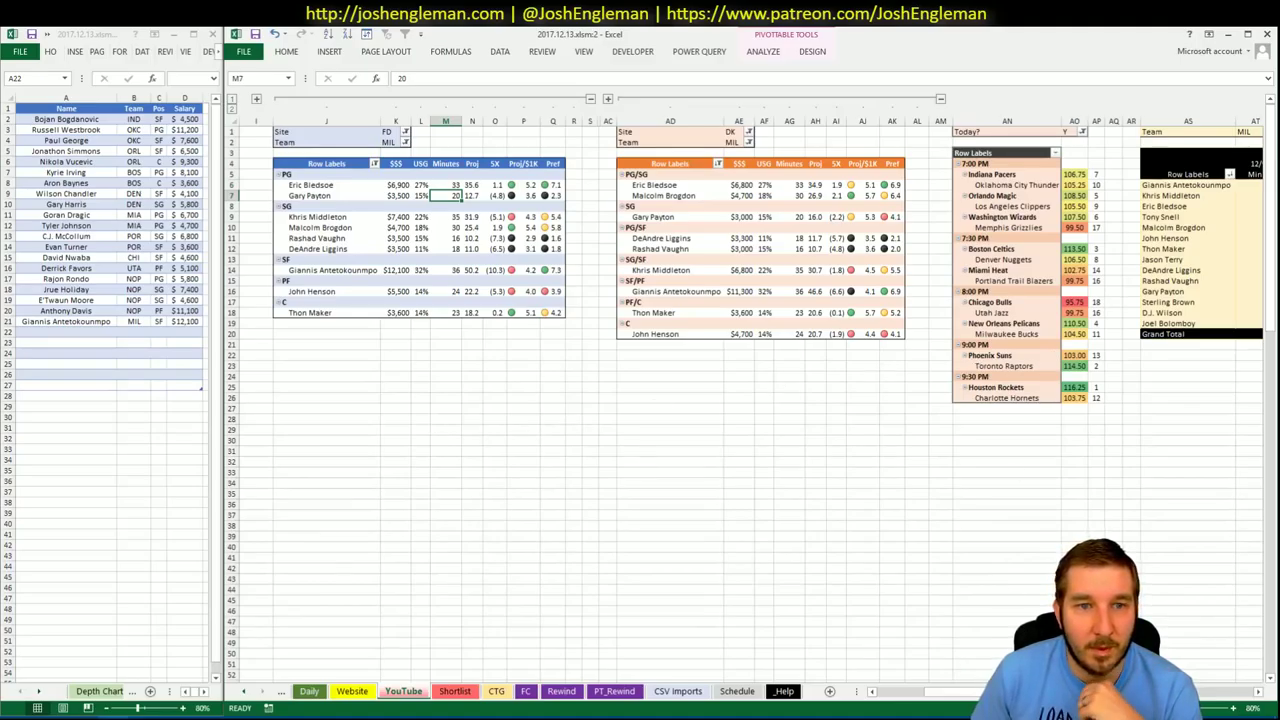
left_click_drag(955, 691, 1226, 703)
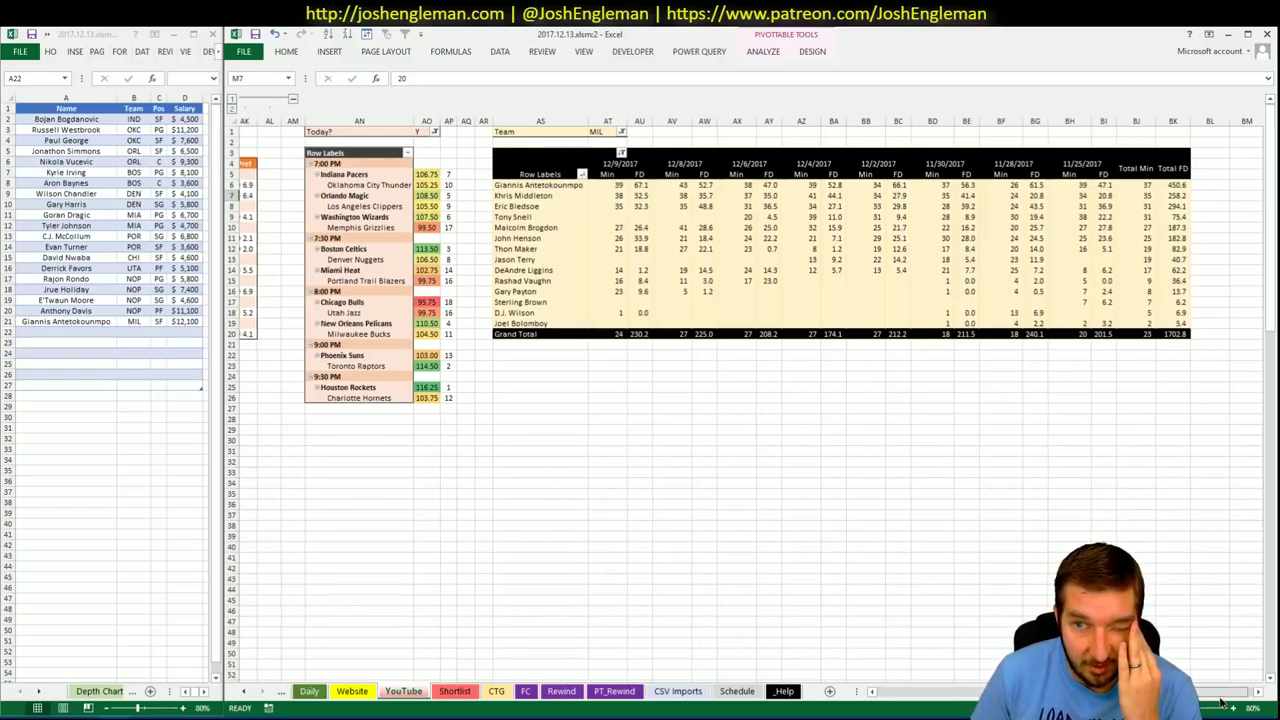
left_click_drag(1222, 703, 955, 693)
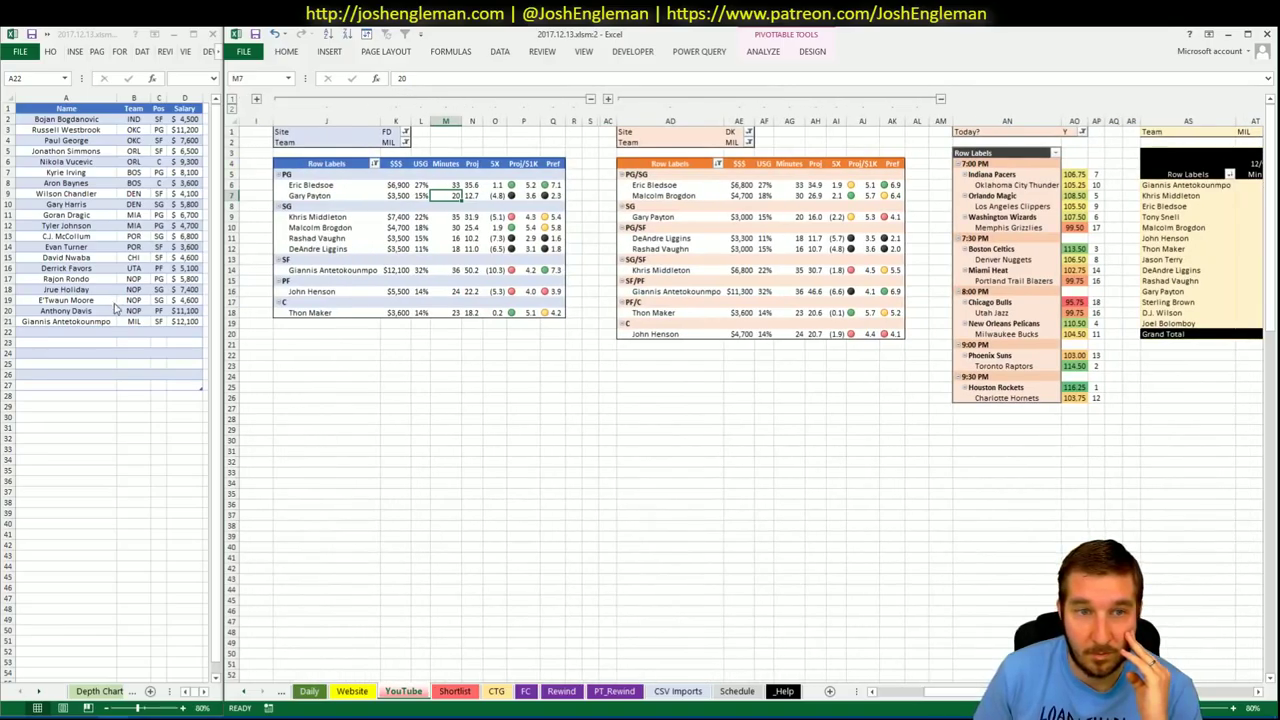
- Add Eric Bledsoe to the player list in cell A22
left_click(82, 334)
type("E")
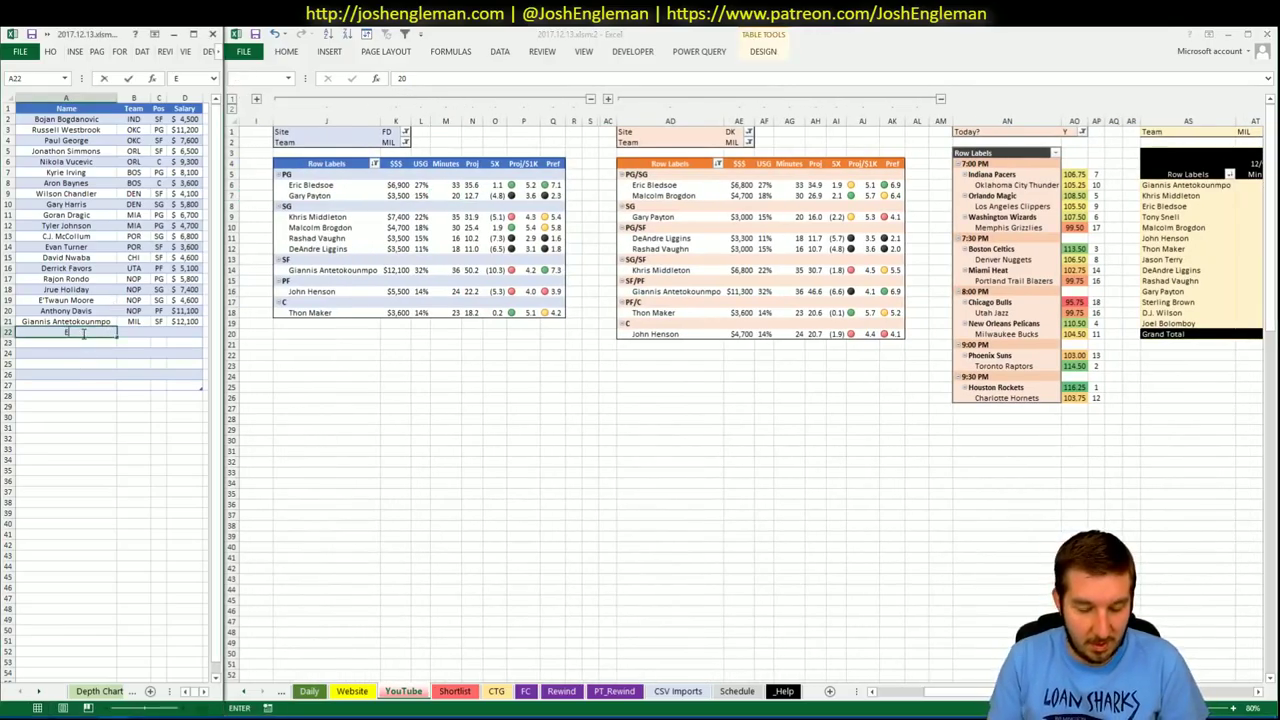
type("ric Bledsoe")
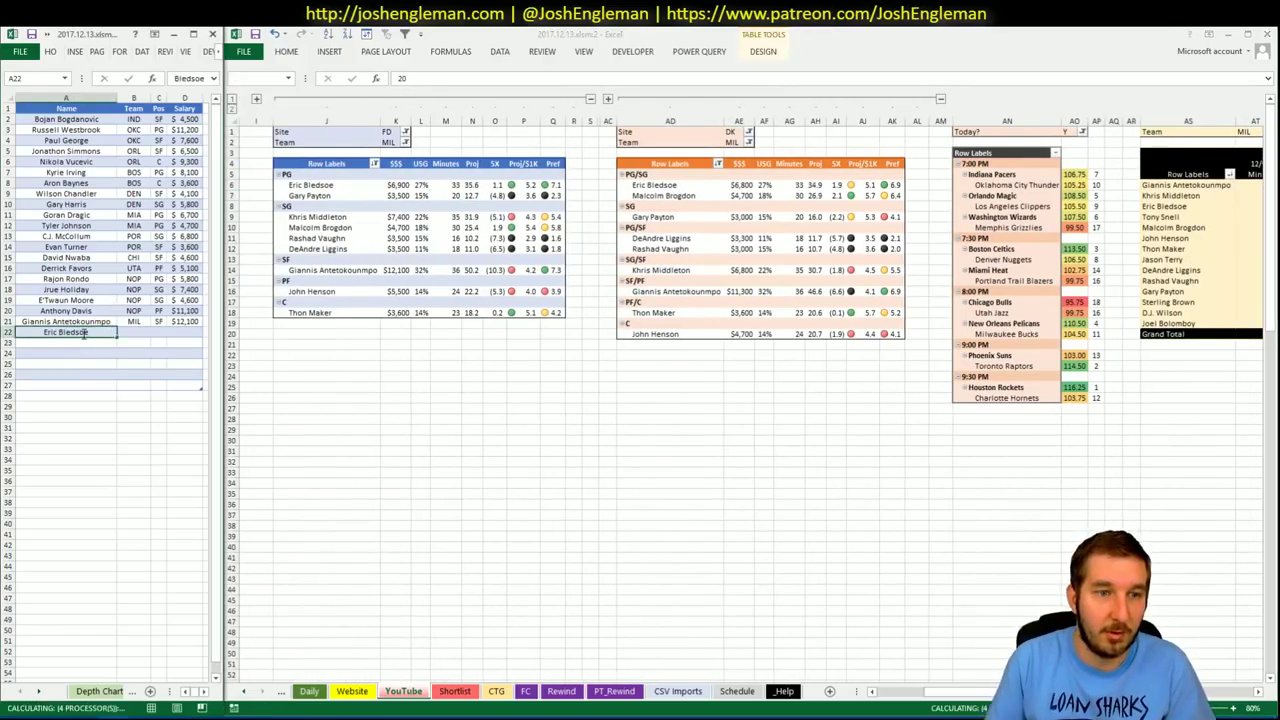
key("Return")
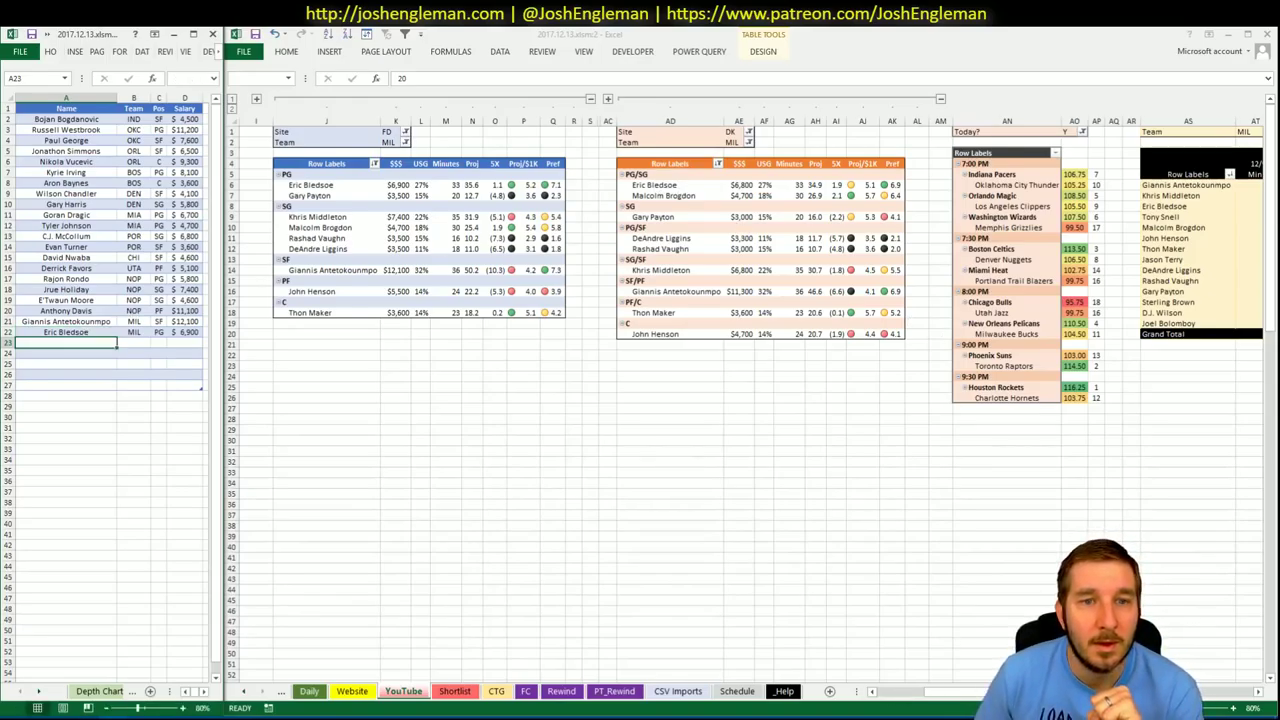
- Check the Bucks' recent game logs and CTG sheet ratings, and add Khris Middleton to the player list in cell A23
scroll(745, 400, "right", 10)
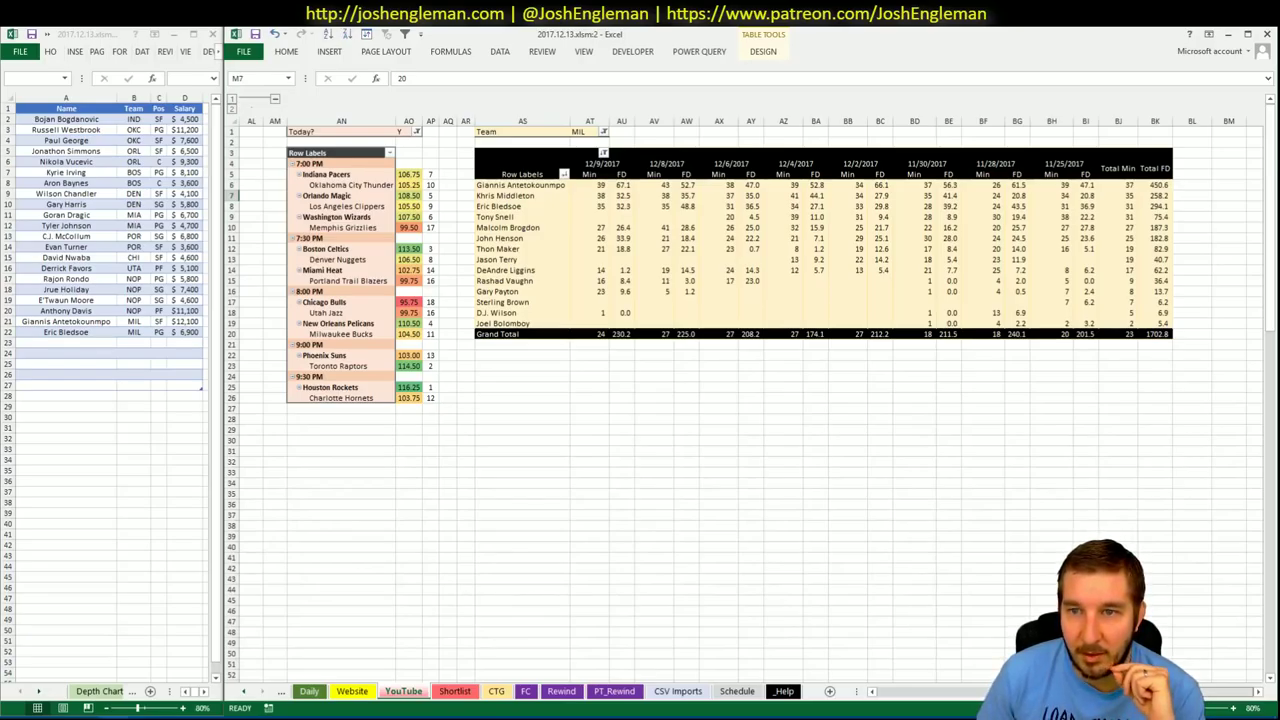
scroll(765, 651, "left", 10)
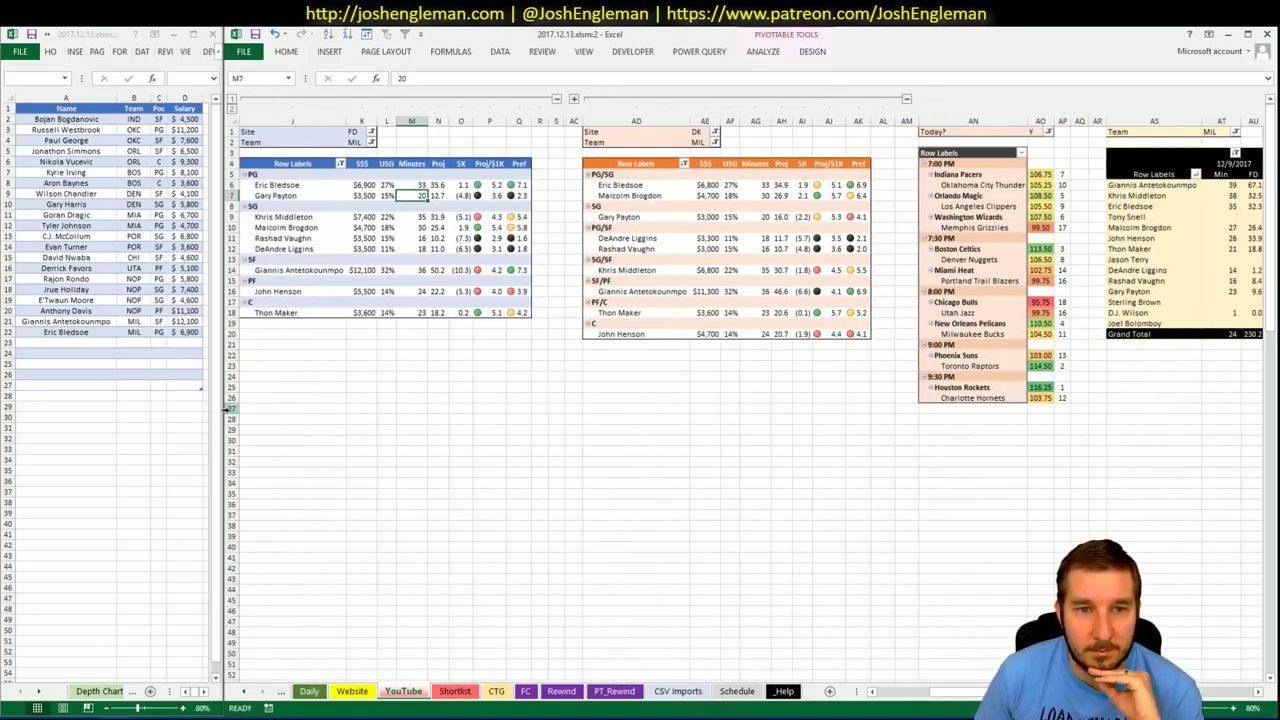
left_click(496, 691)
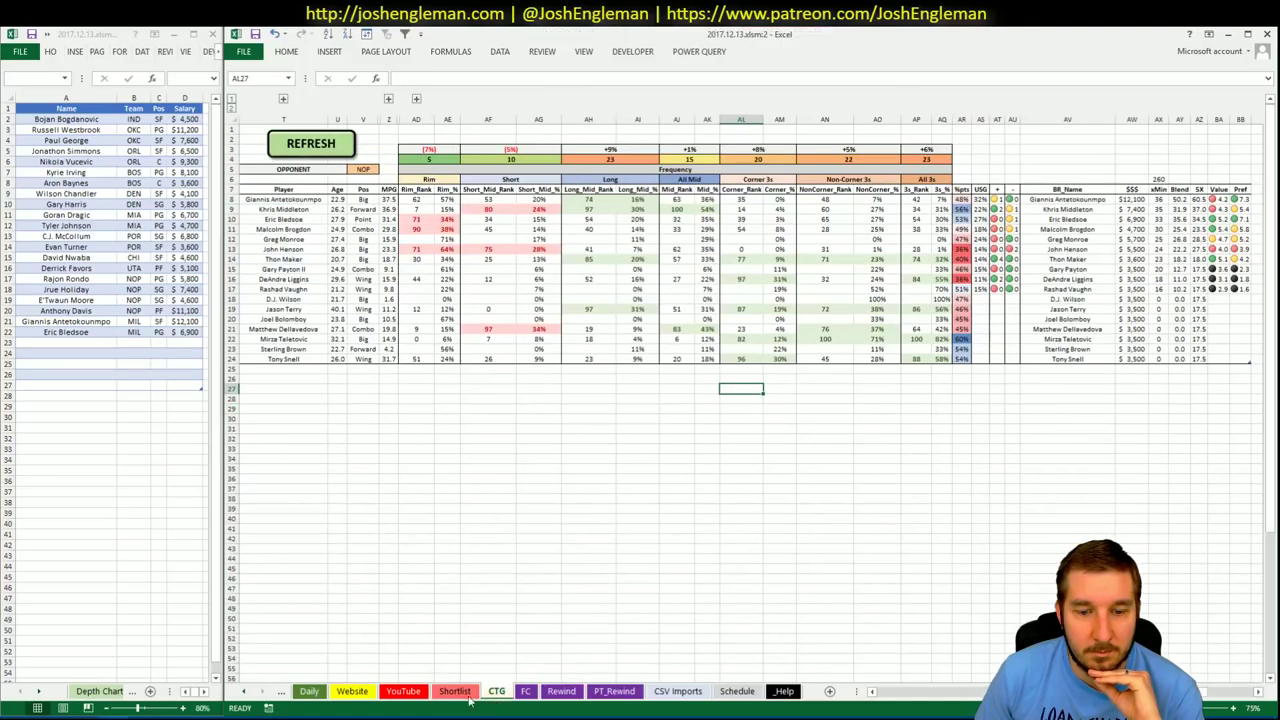
left_click(395, 691)
left_click(496, 691)
left_click(390, 691)
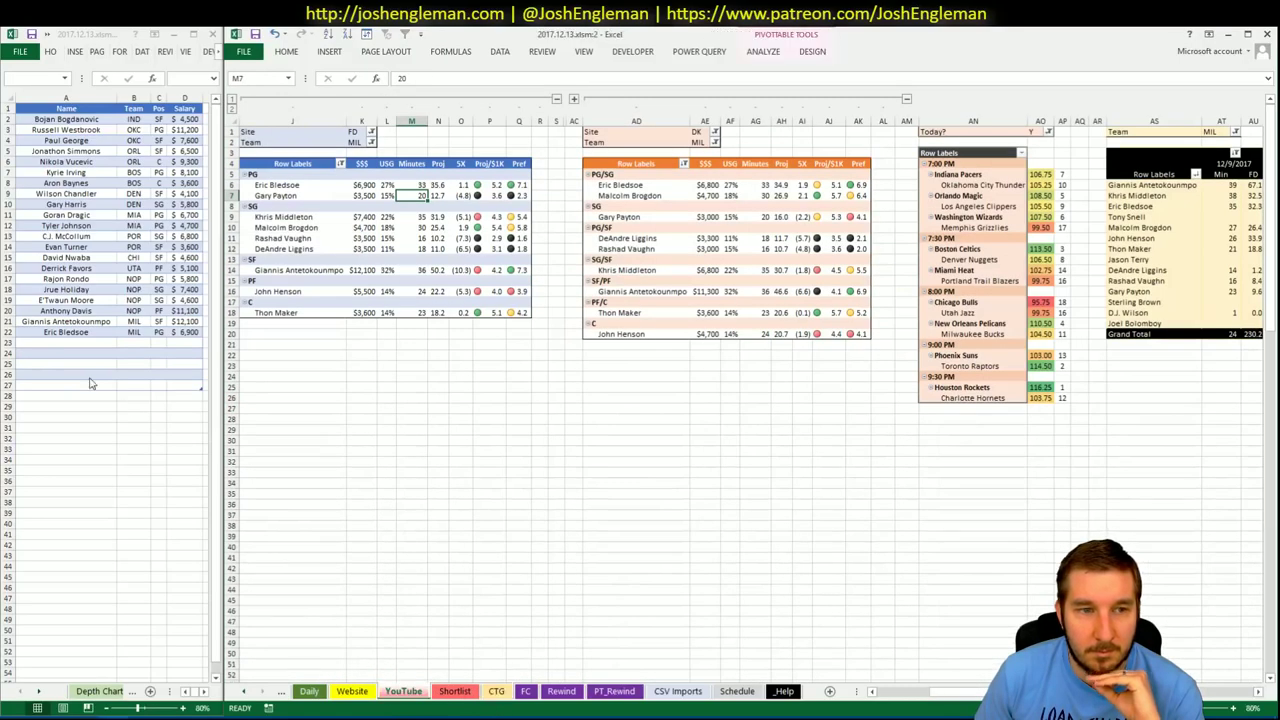
left_click(90, 341)
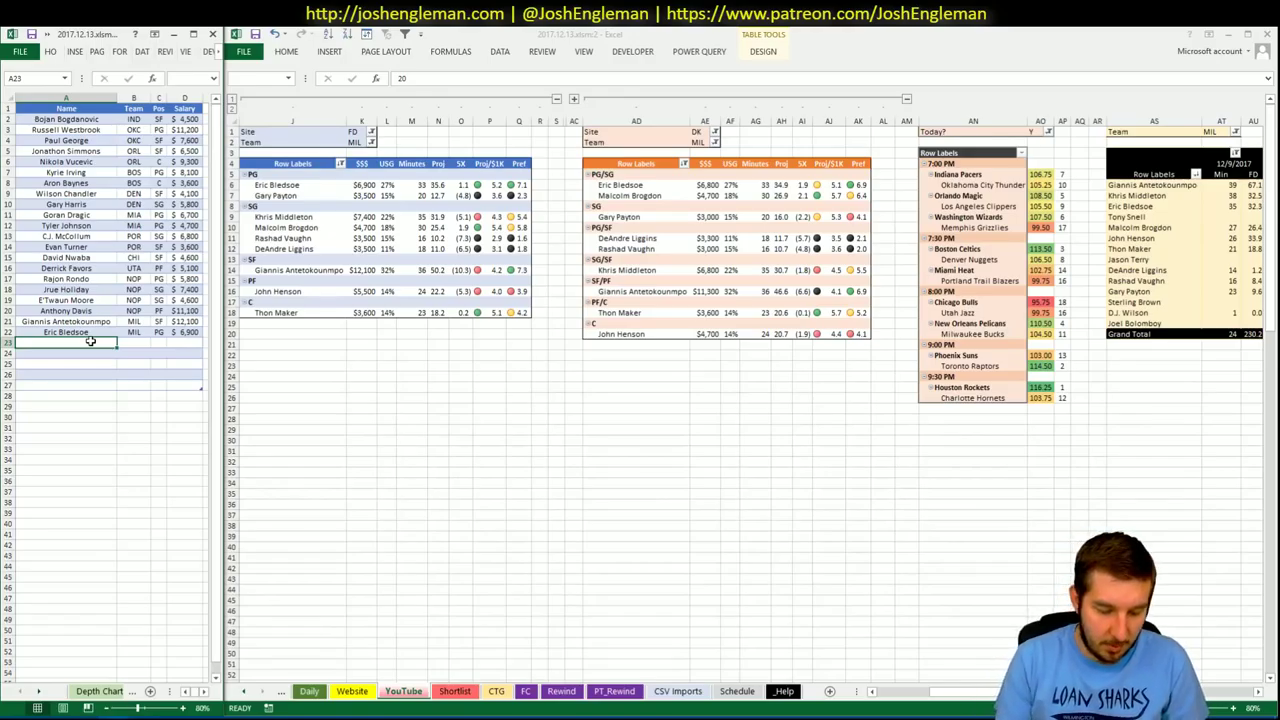
type("Khris Middlet")
type("on")
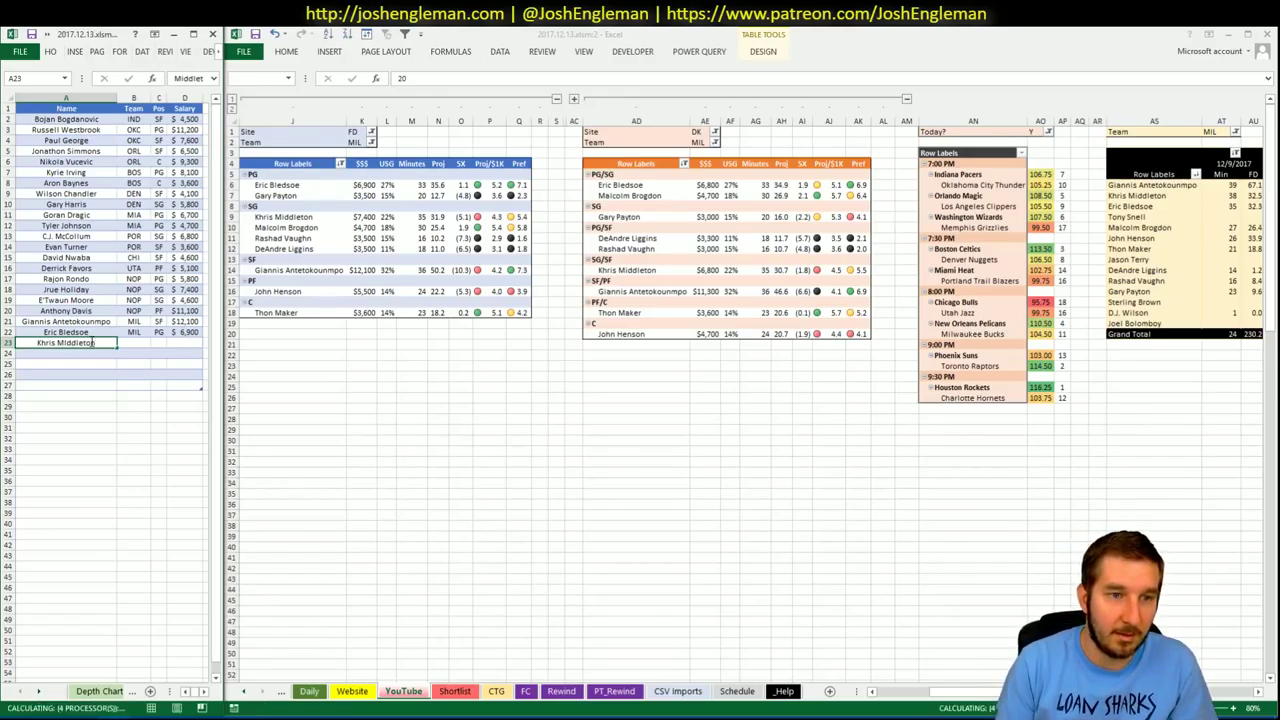
key("Return")
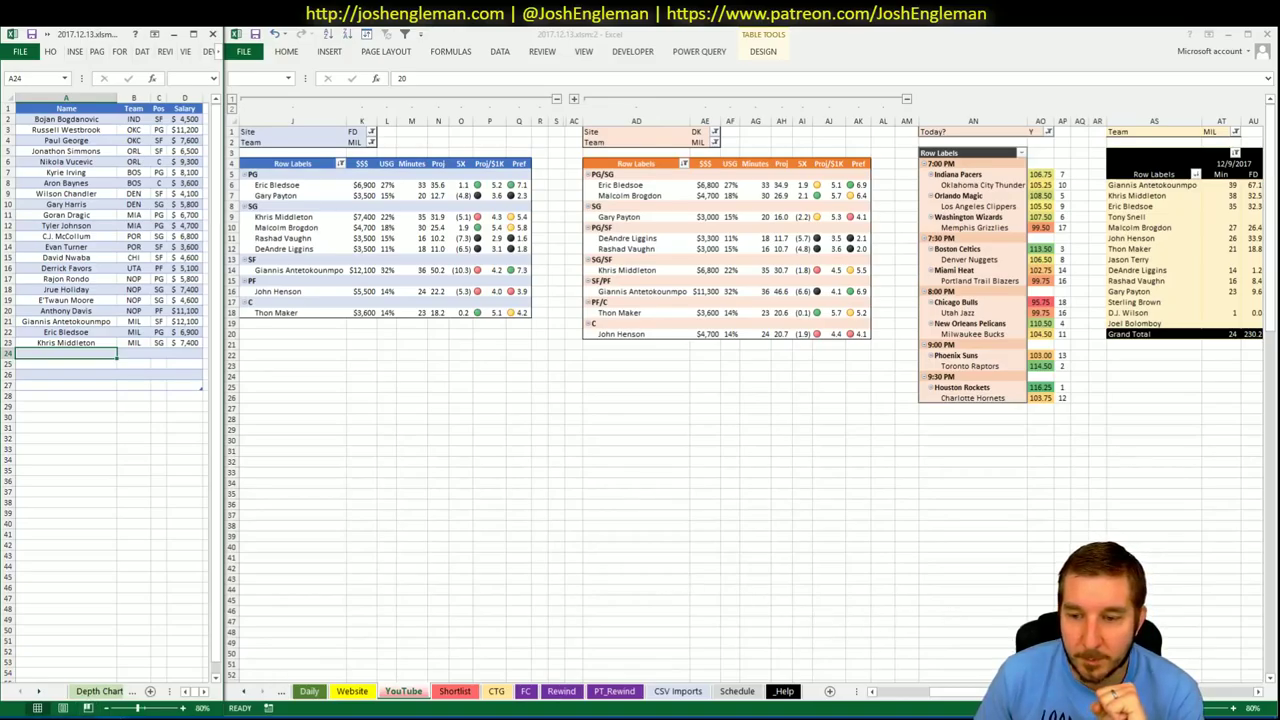
- Recheck the Bucks' game logs and copy Malcolm Brogdon's name from the FD projections into cell A24 of the player list
scroll(700, 400, "right", 10)
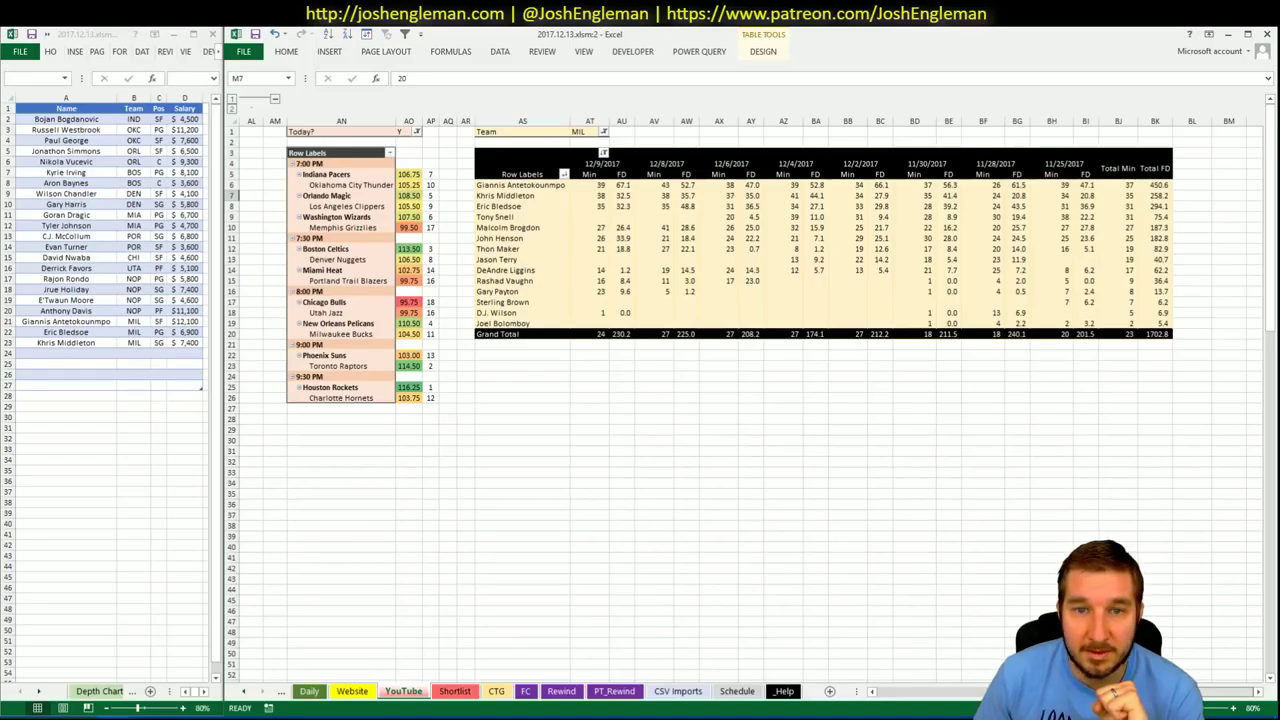
scroll(966, 677, "left", 10)
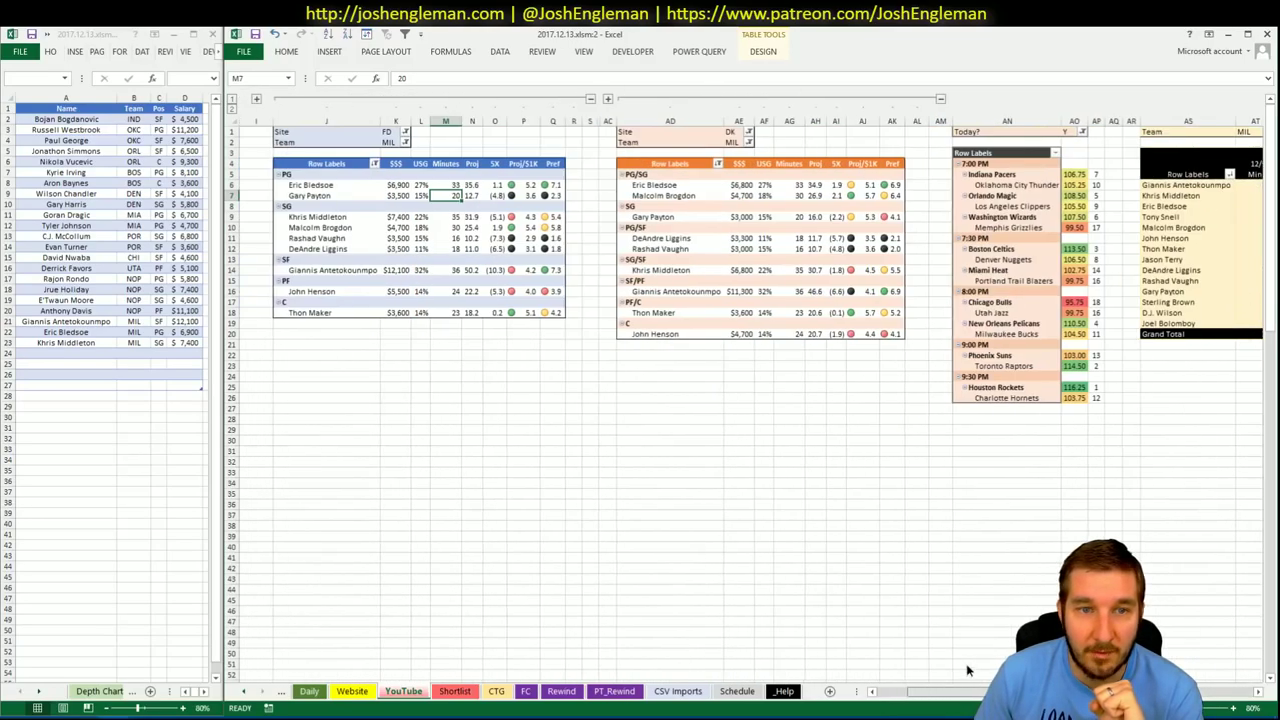
left_click(352, 228)
key("ctrl+c")
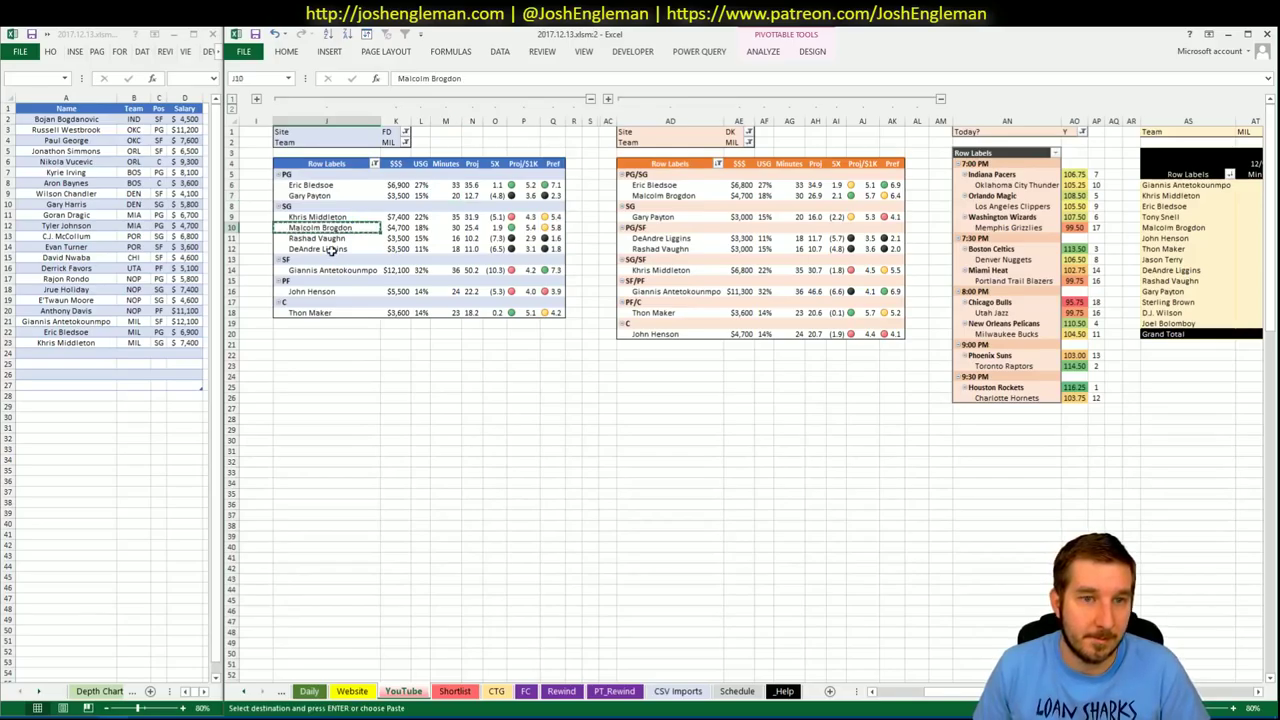
left_click(73, 352)
right_click(75, 354)
left_click(108, 402)
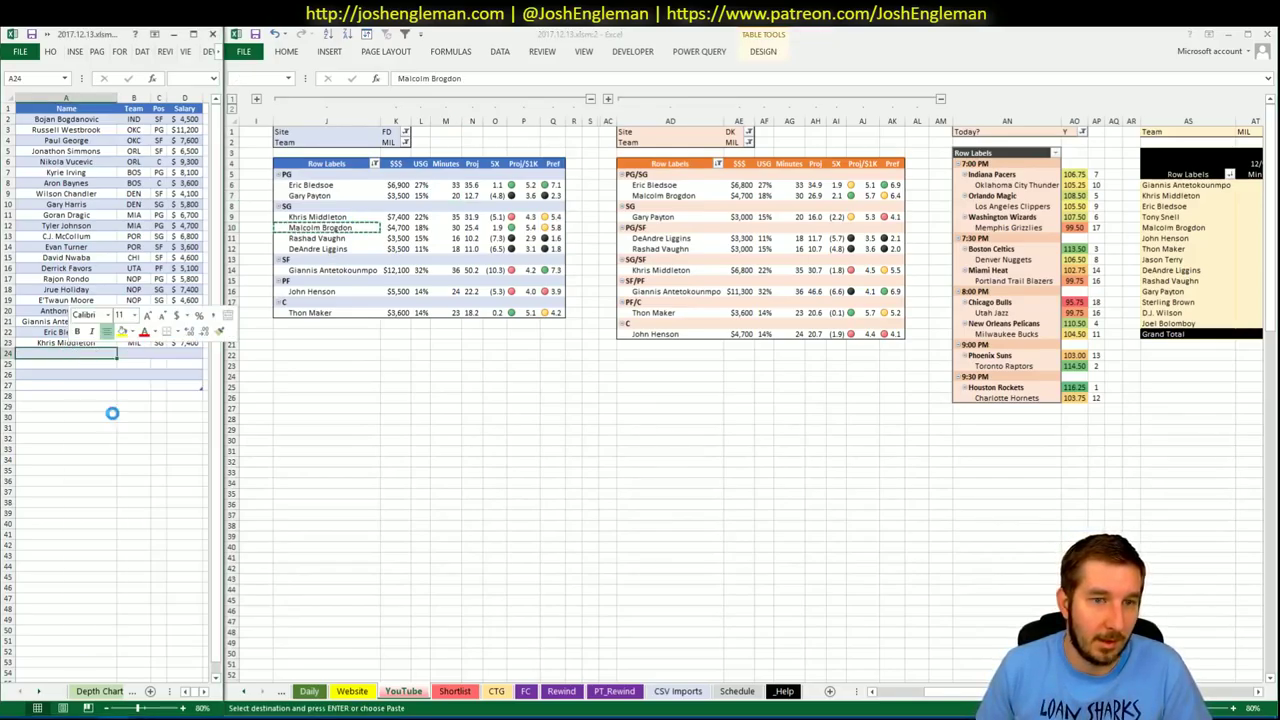
left_click(823, 463)
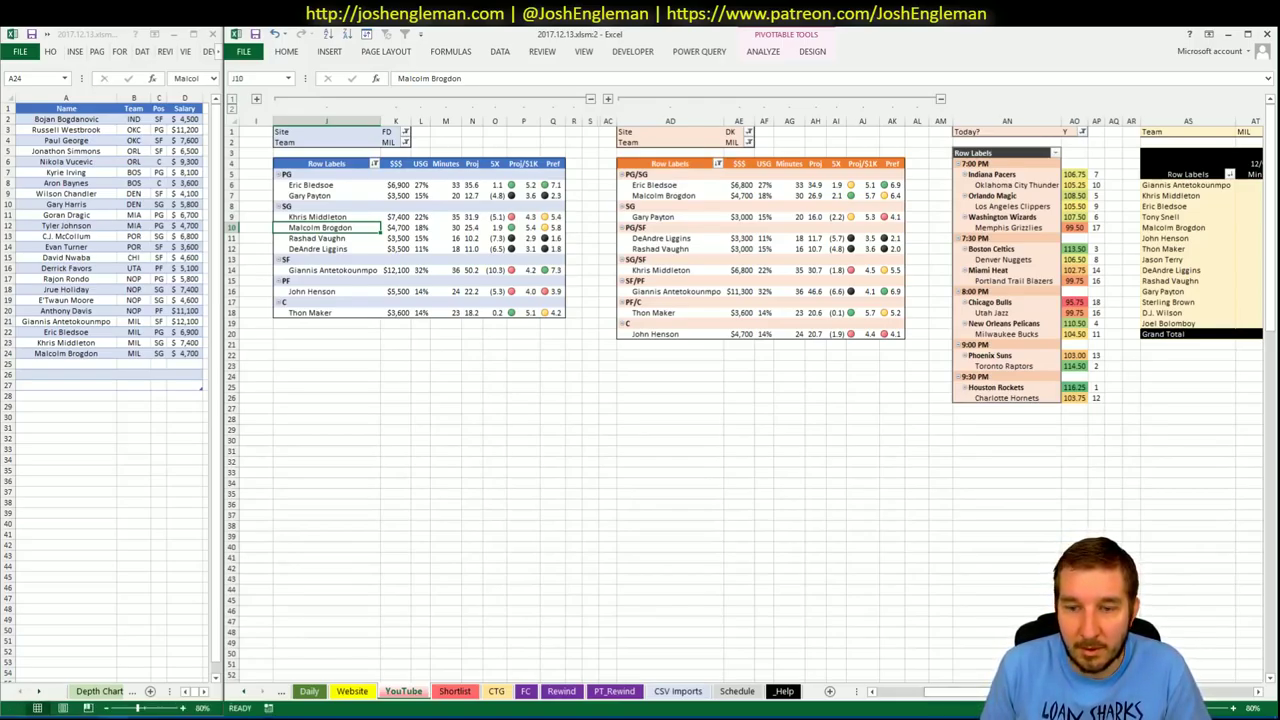
- Finish reviewing the Bucks' game logs and set the team filter of the FD projections table to PHO
scroll(750, 390, "right", 7)
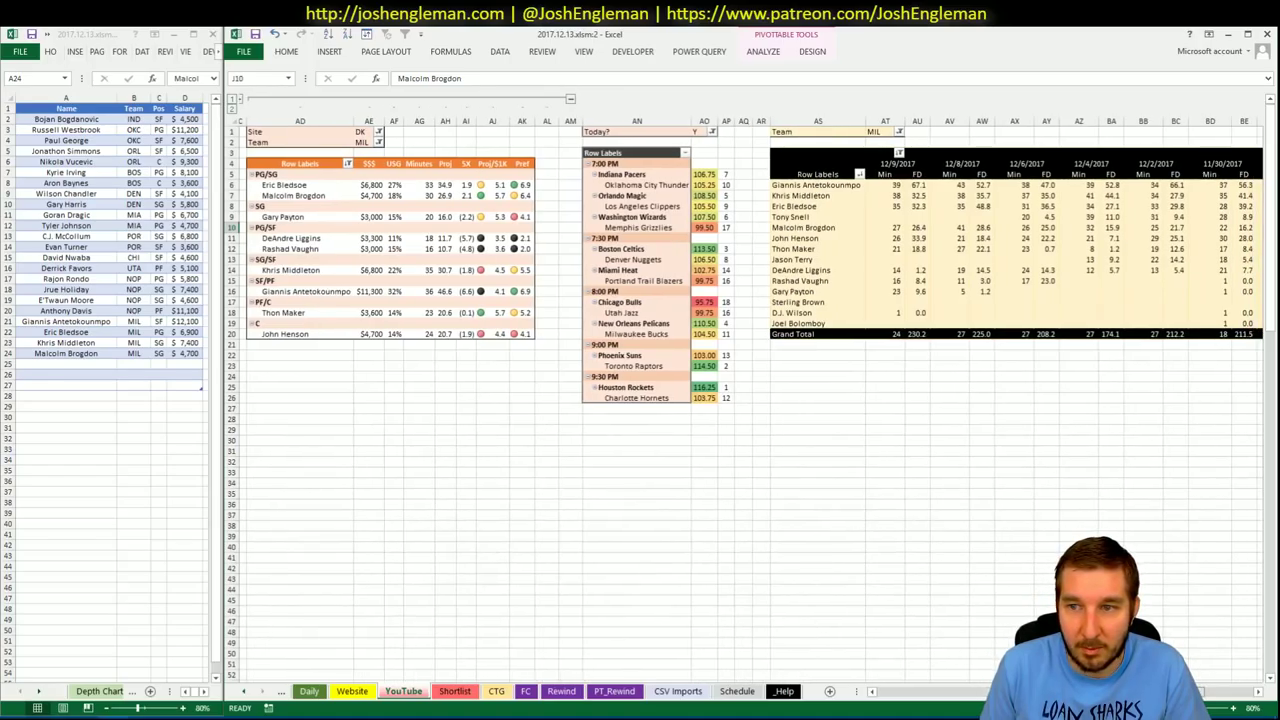
scroll(661, 458, "left", 7)
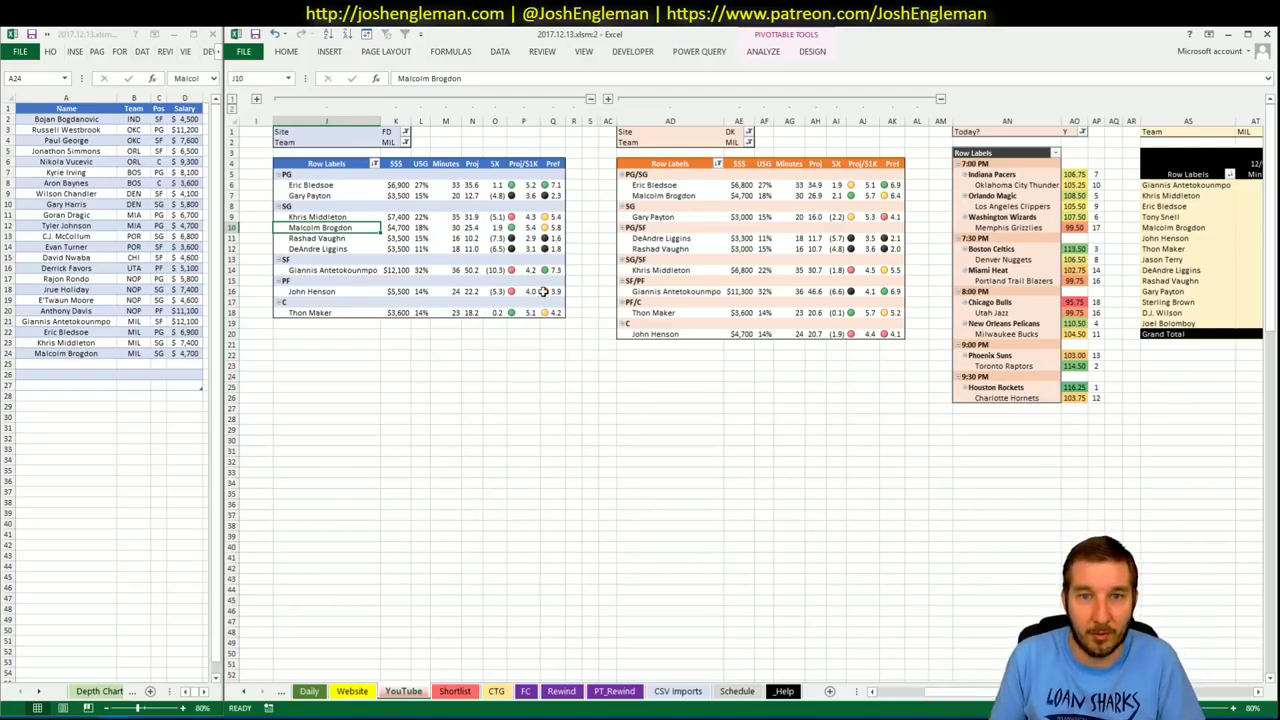
left_click(388, 143)
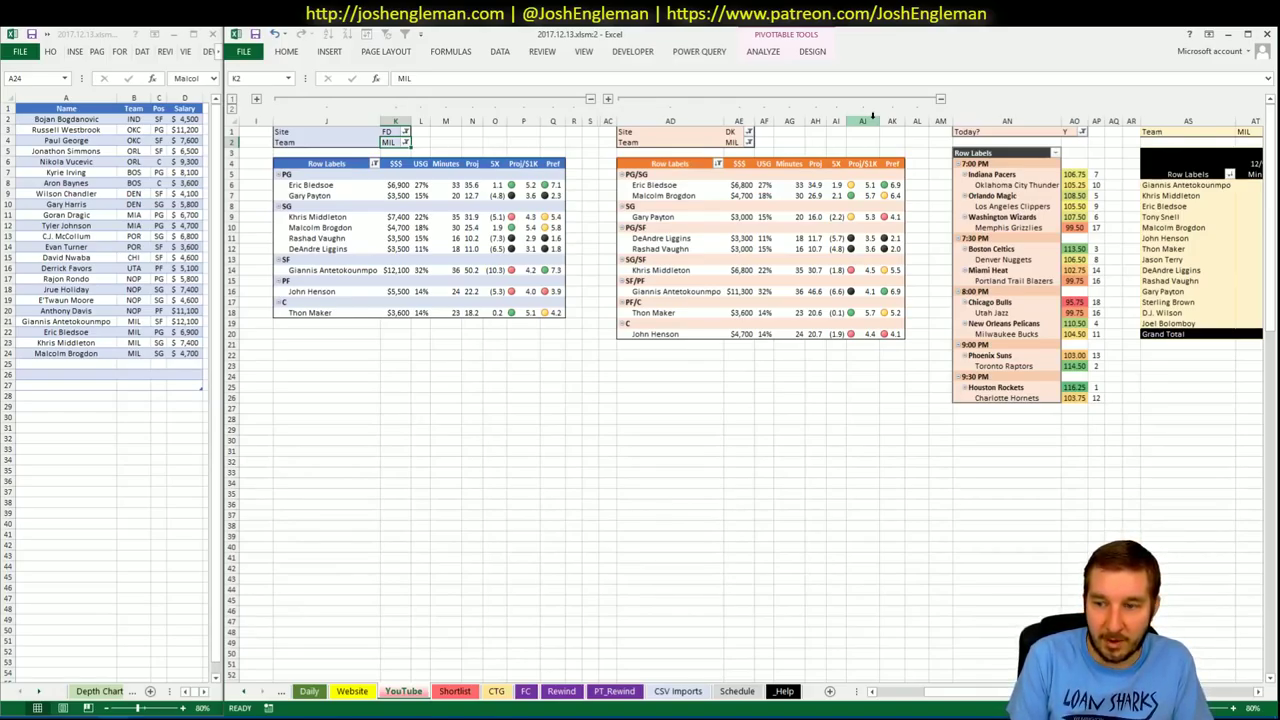
type("PHO")
key("Tab")
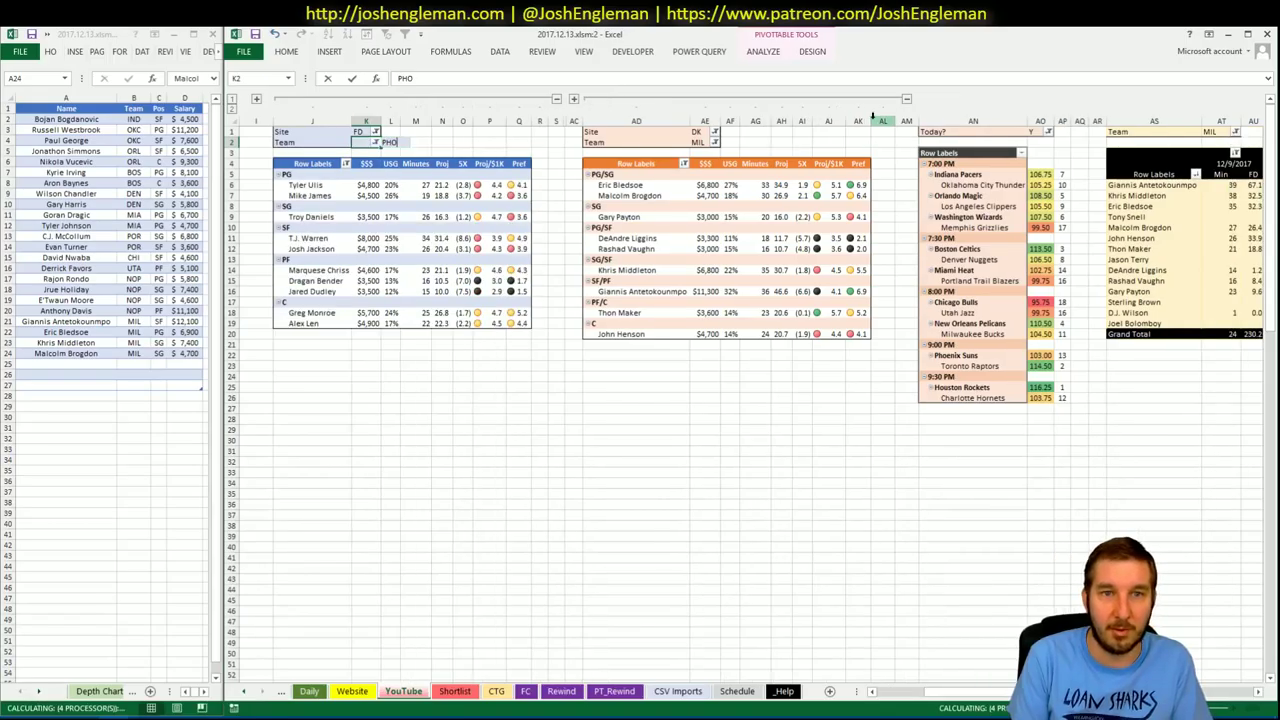
- Set the team filter of the DK projections table to PHO
key("Tab")
key("Tab")
key("Tab")
key("Tab")
key("Tab")
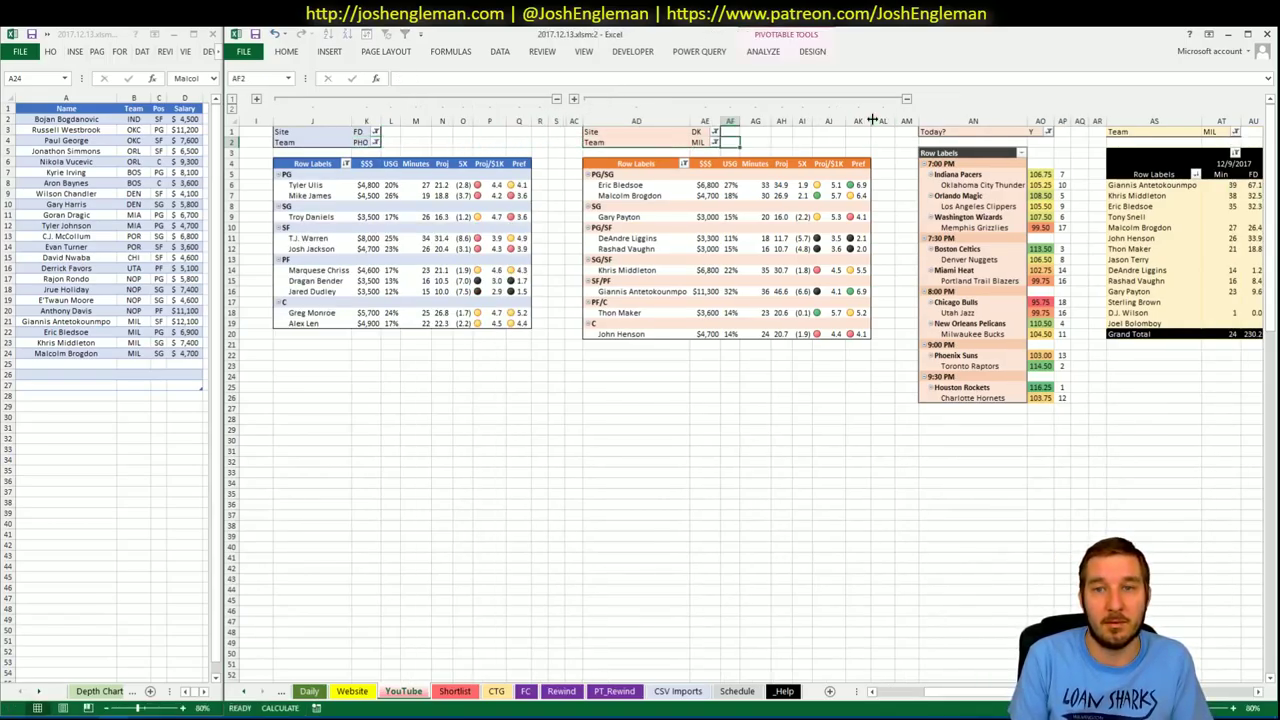
type("OH")
key("BackSpace")
key("BackSpace")
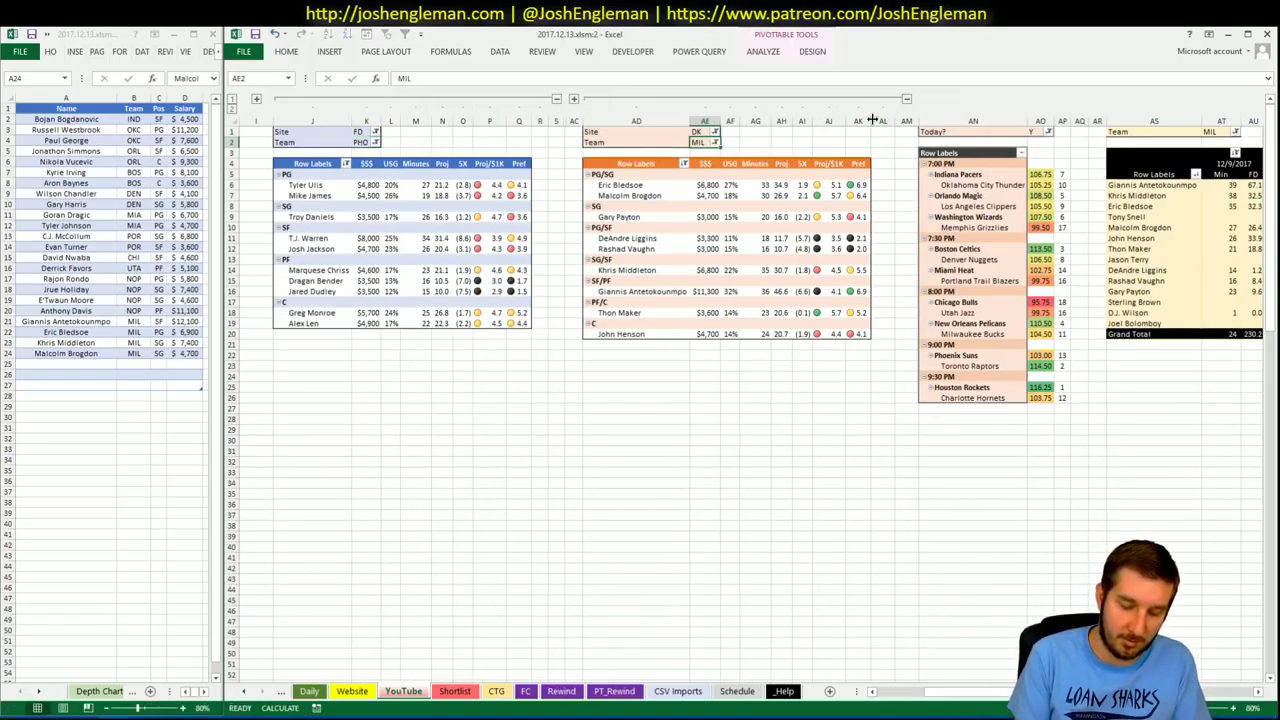
type("PHO")
key("Tab")
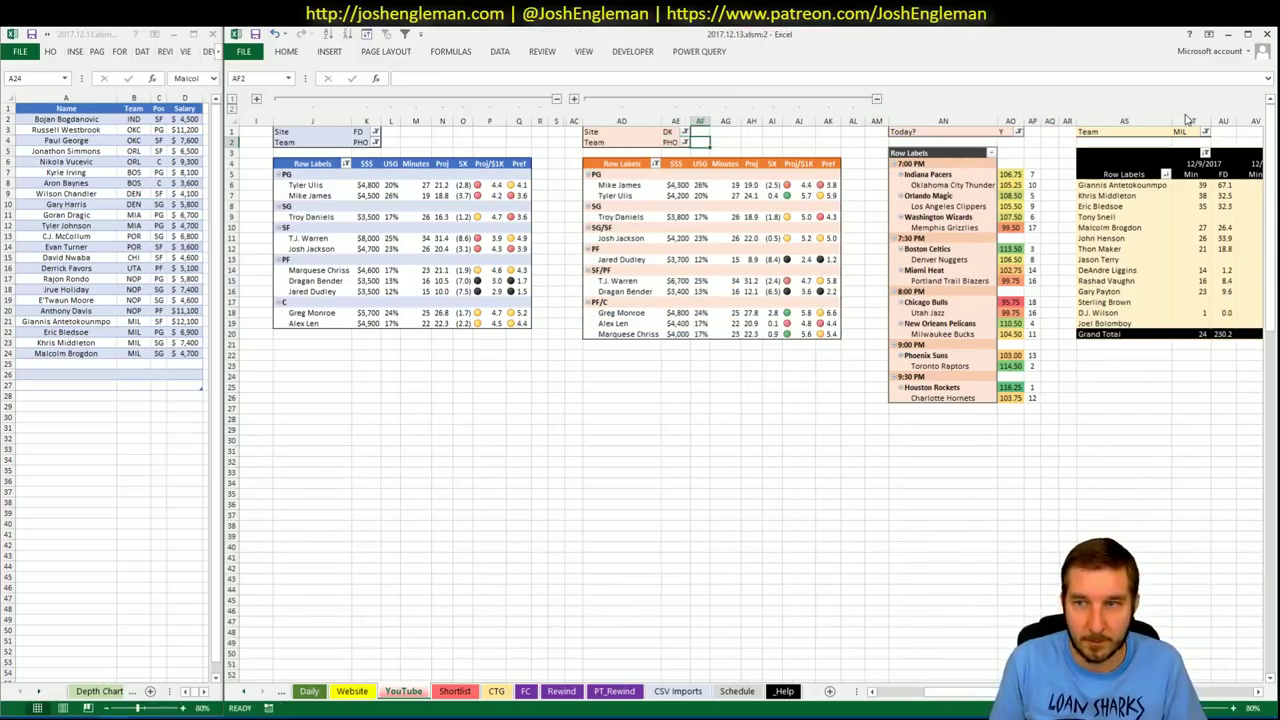
- Set the team filter of the recent game log table to PHO
left_click(1188, 131)
type("PHO")
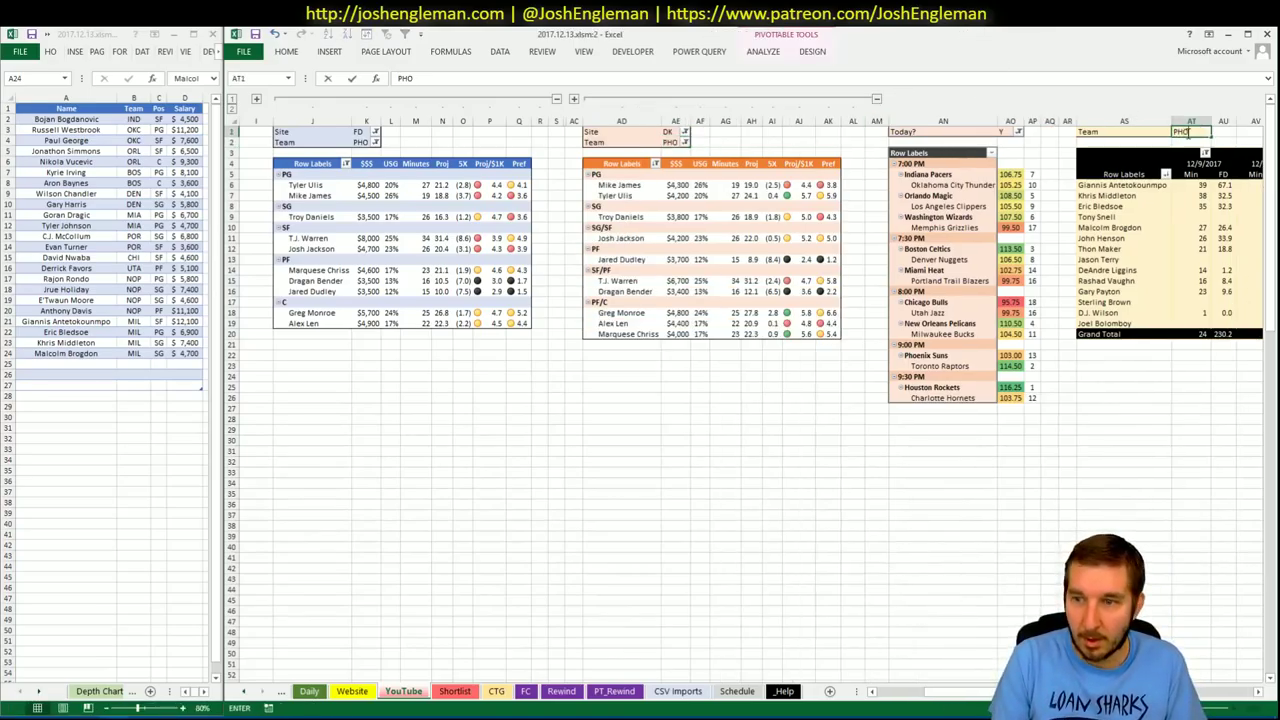
key("Return")
key("alt+Tab")
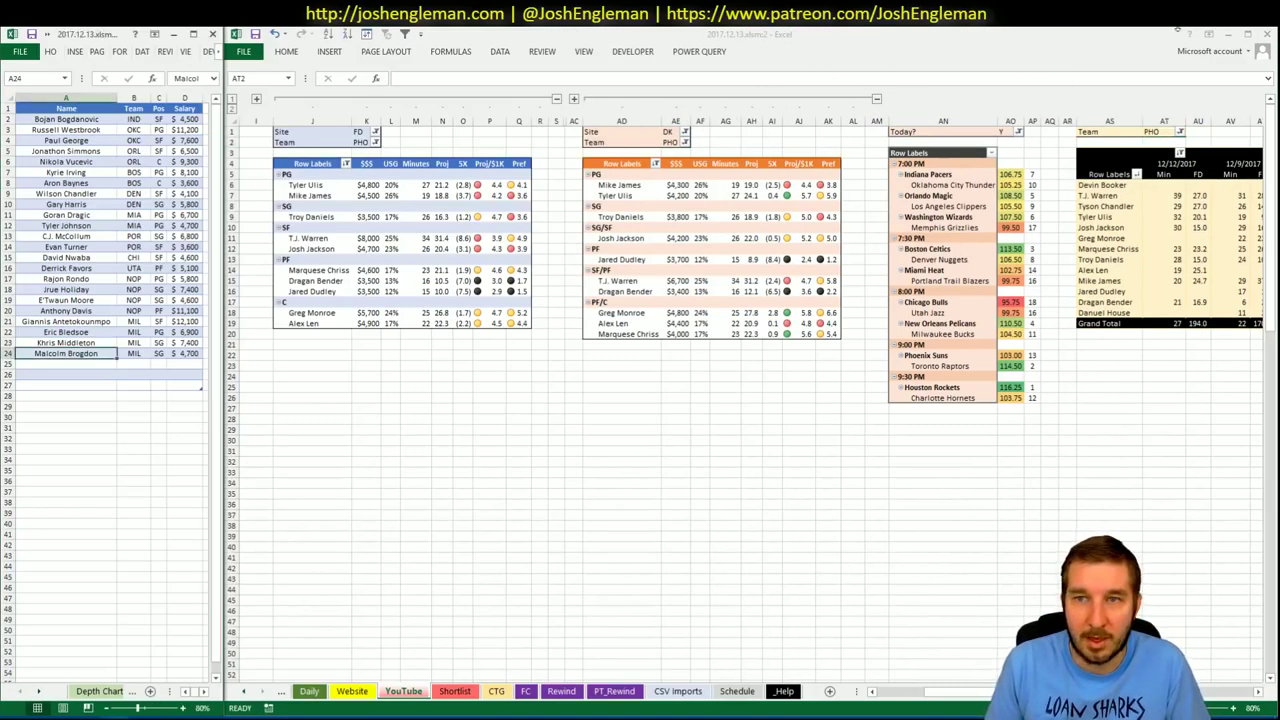
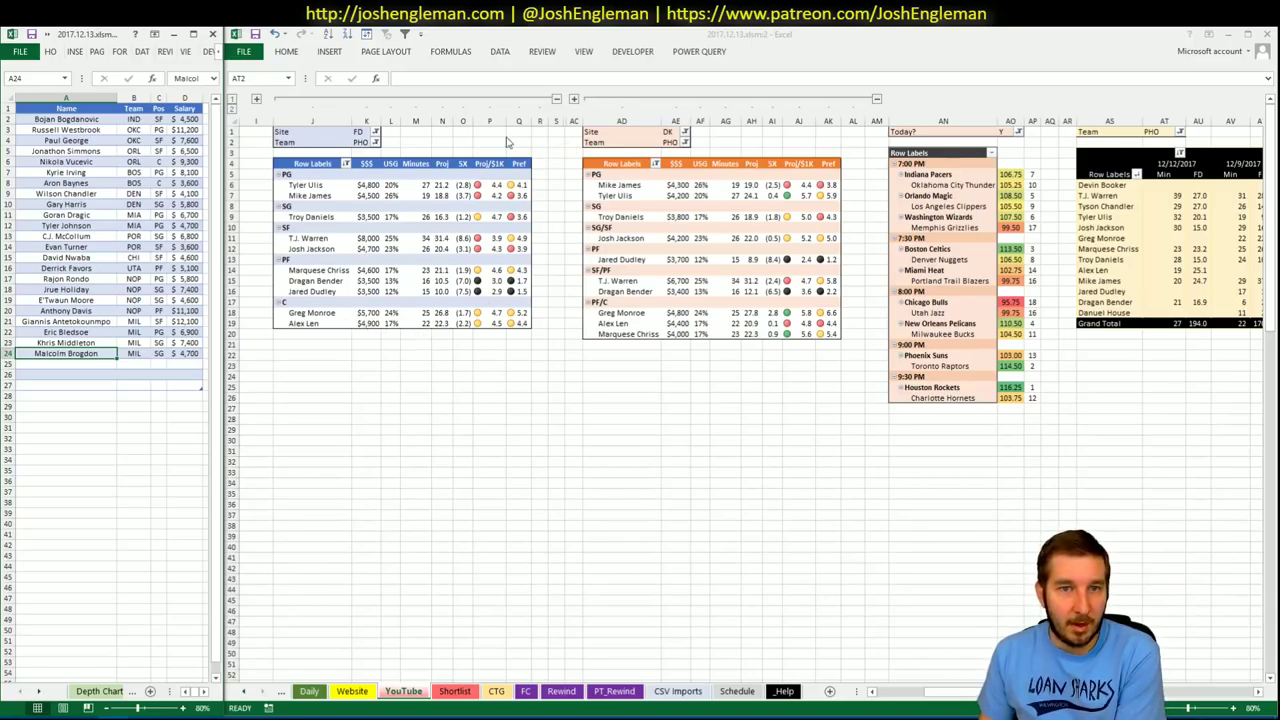
- Set the team filters of the FD projections, DK projections and game log tables to TOR
left_click(359, 142)
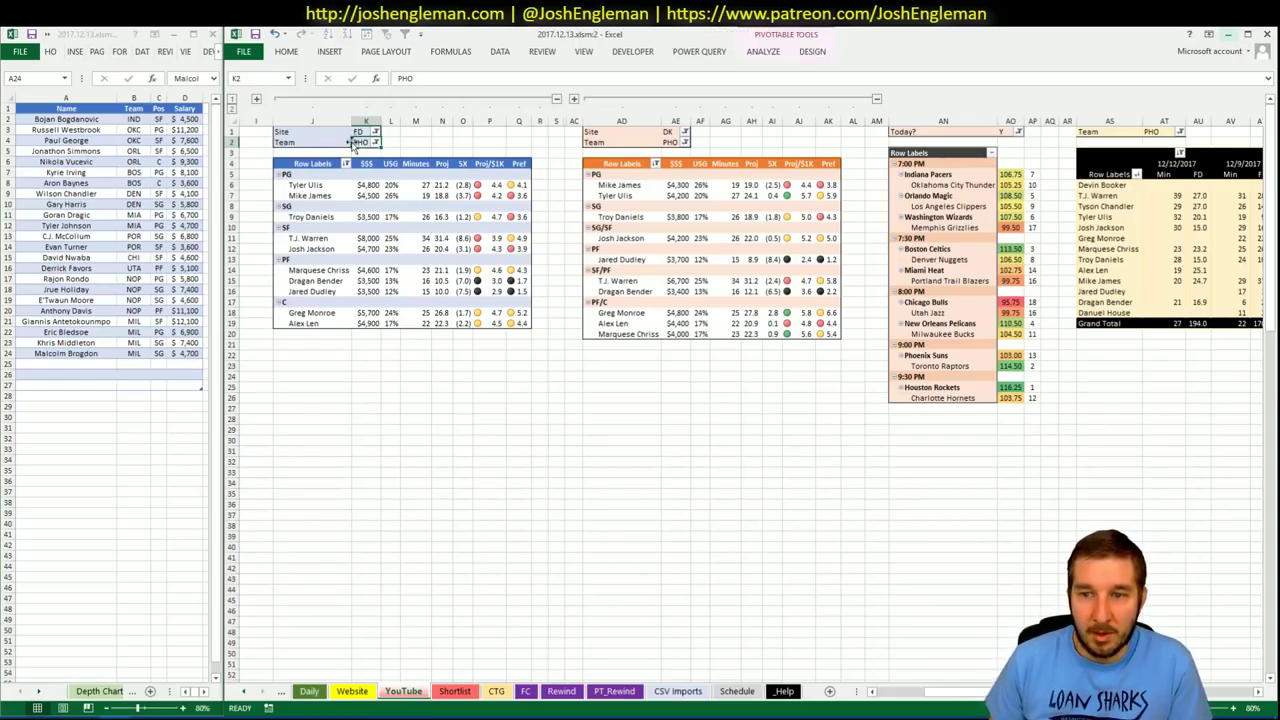
type("tor")
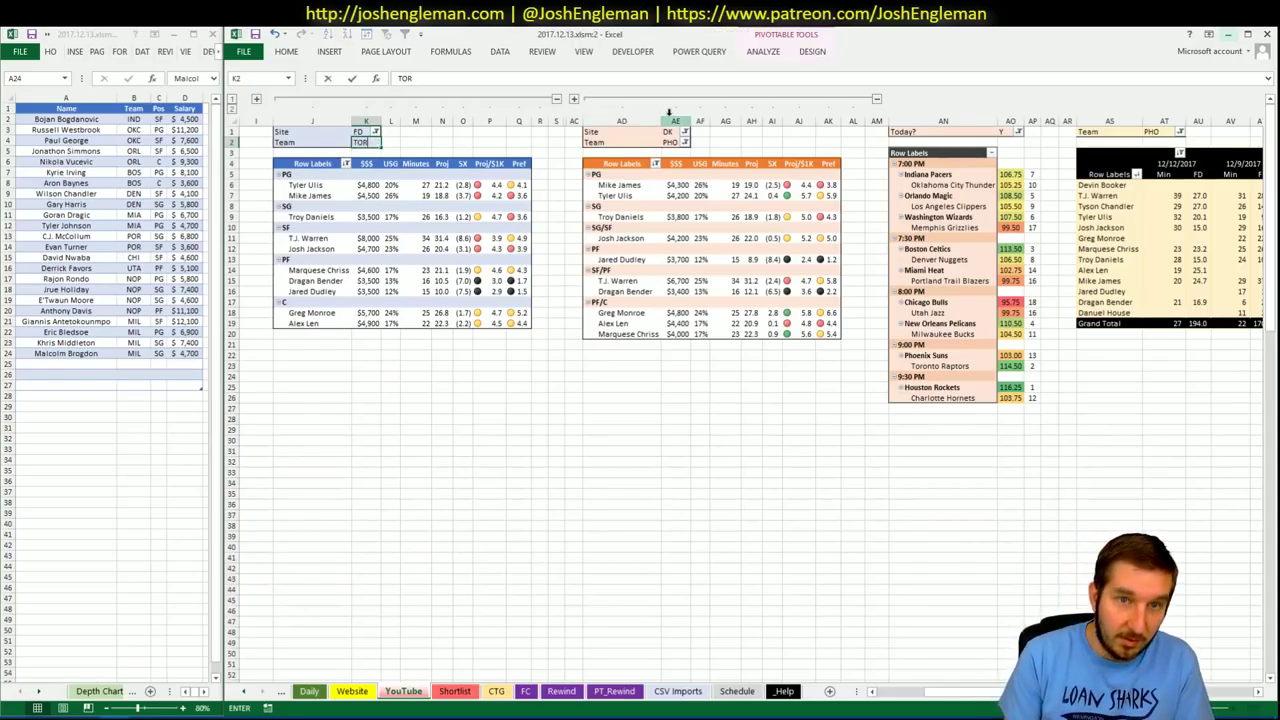
key("Tab")
left_click(678, 142)
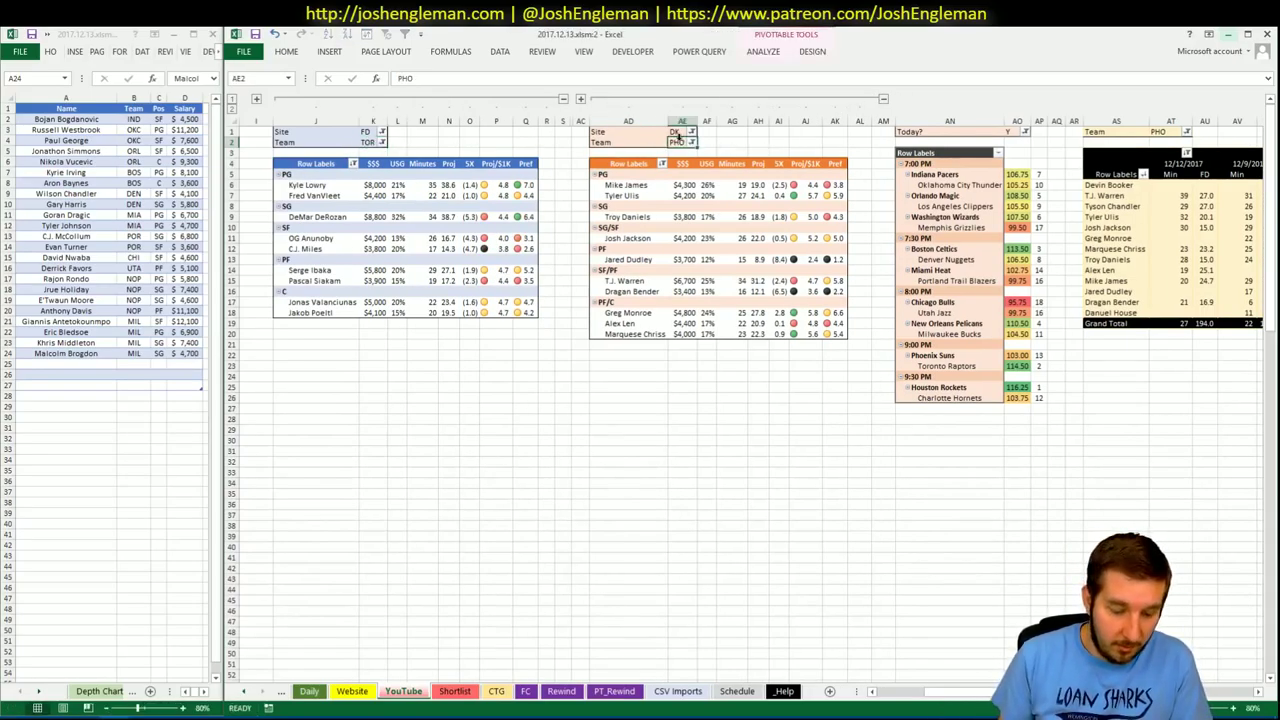
type("tor")
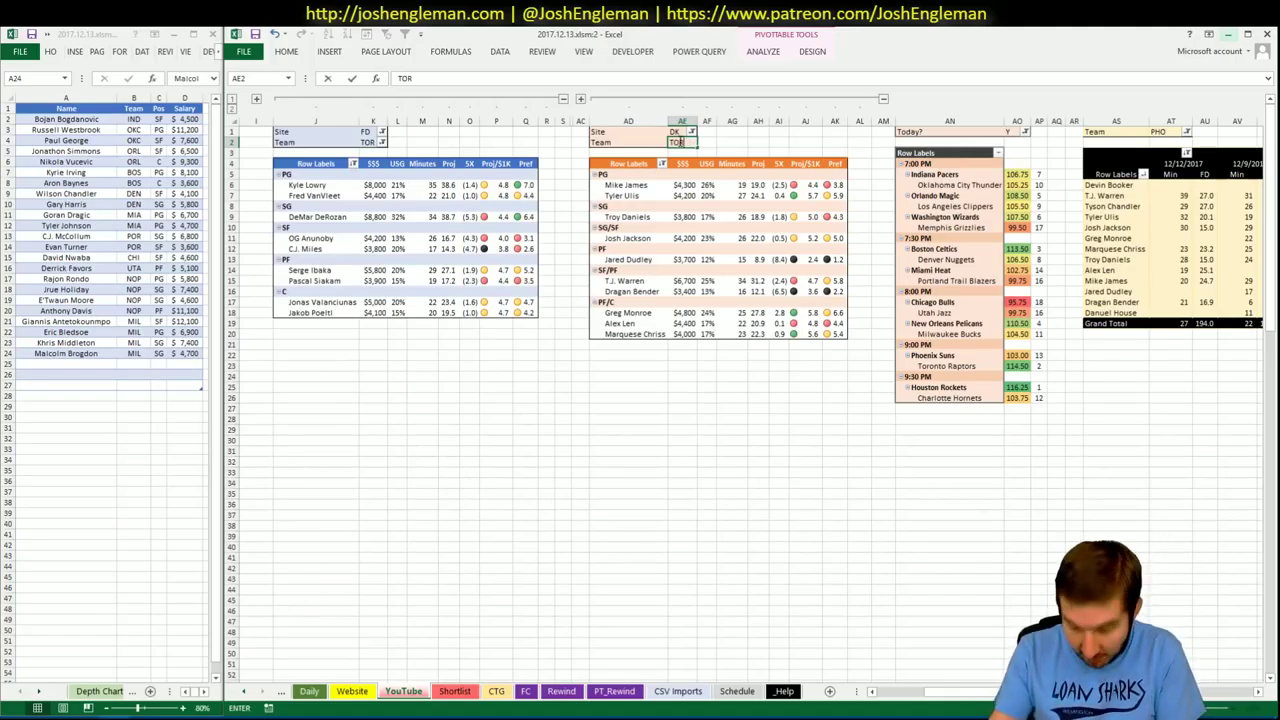
left_click(713, 525)
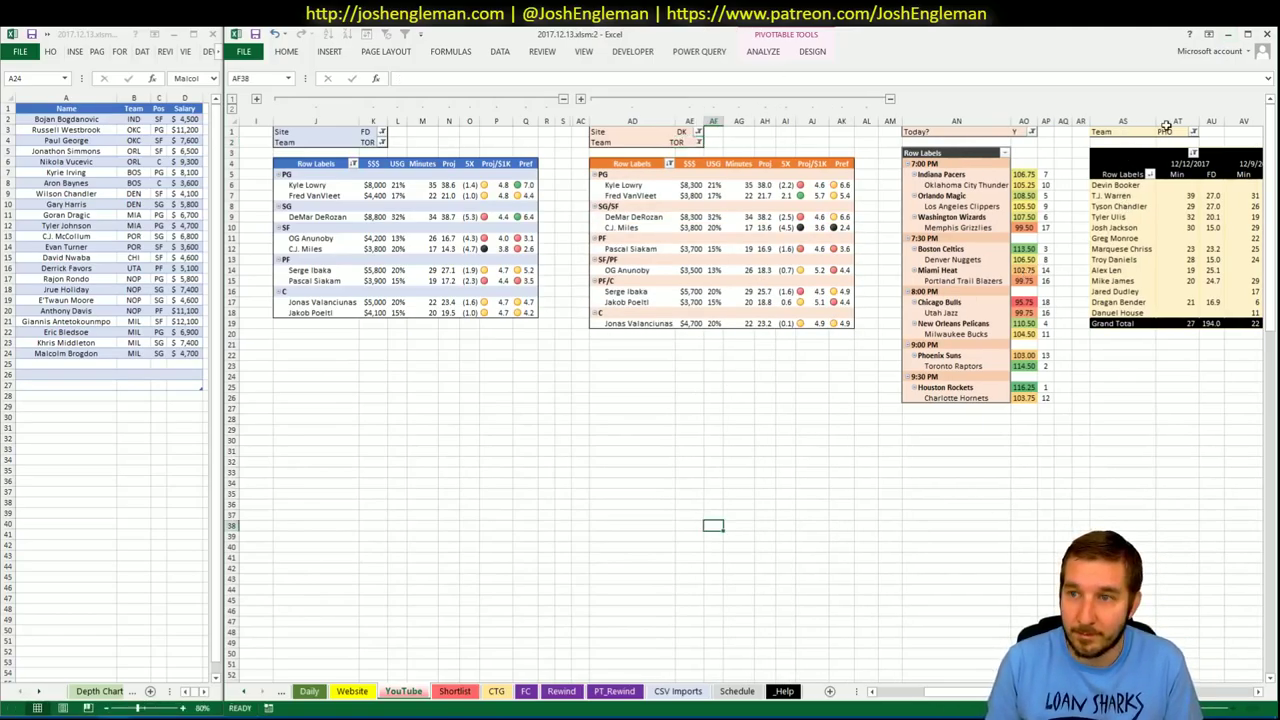
left_click(1165, 122)
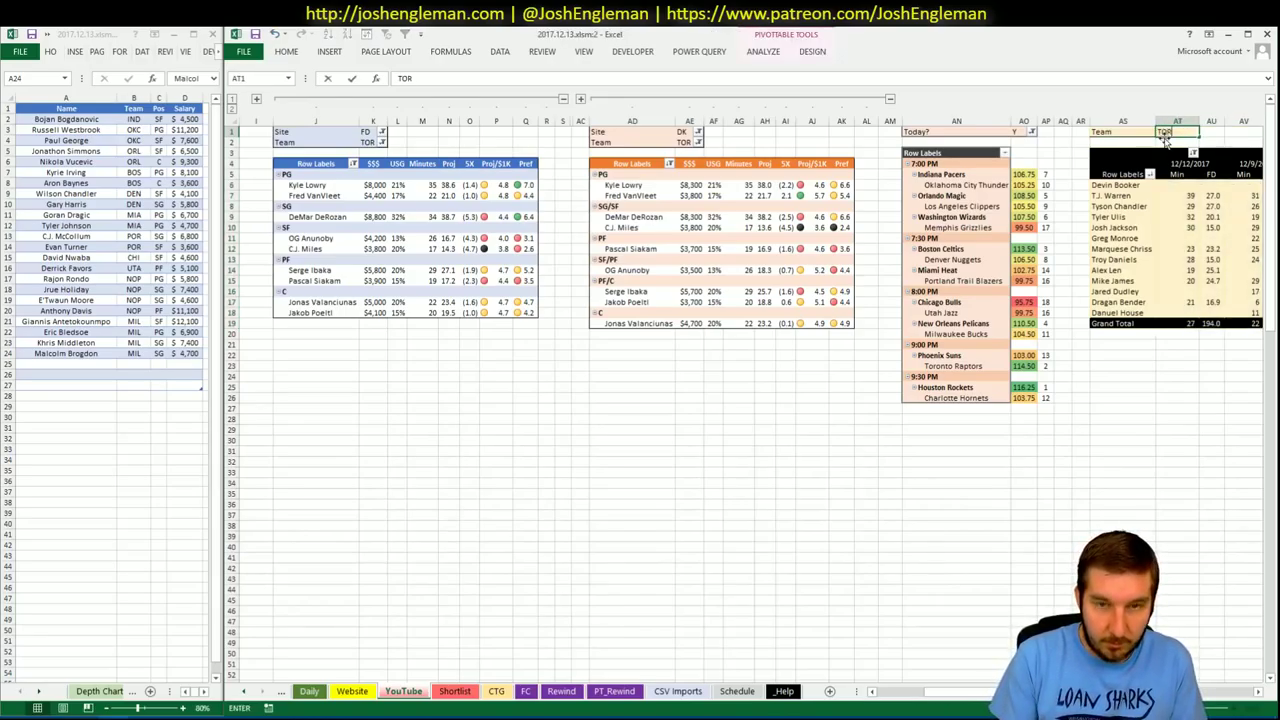
key("Return")
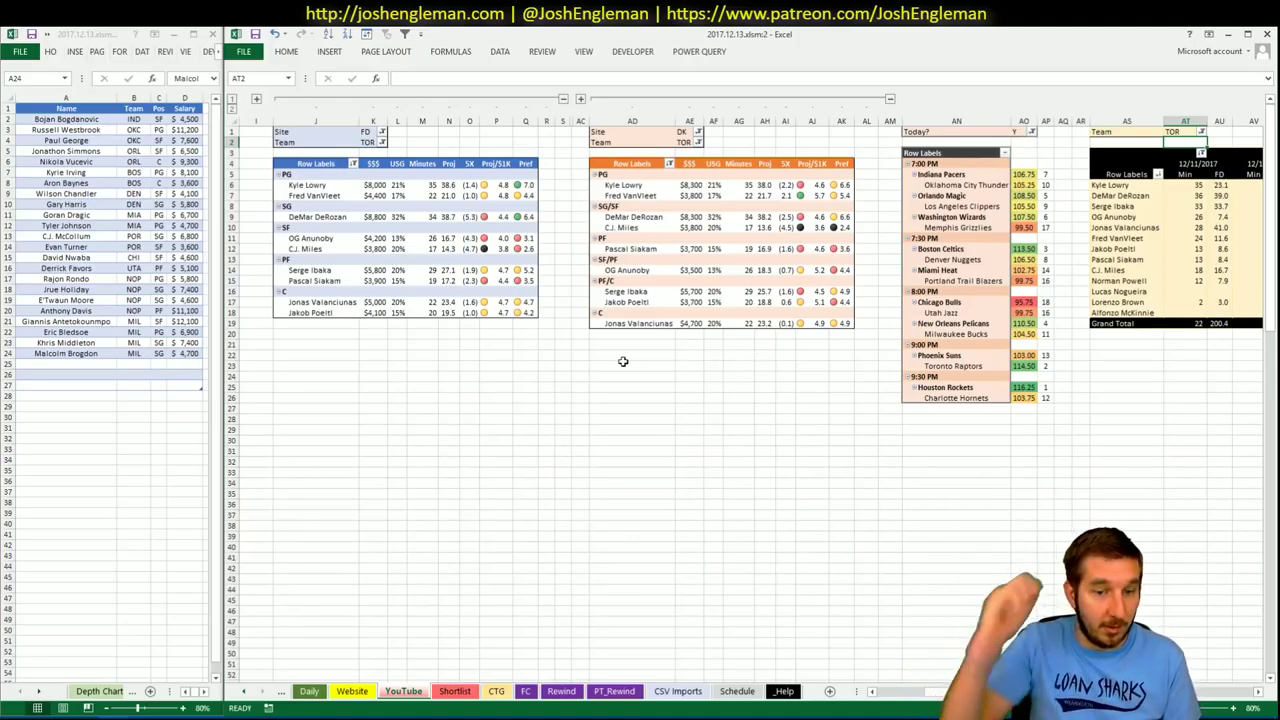
- Switch to the Cleaning the Glass site in the browser and open the Toronto Raptors' stats page
key("alt+Tab")
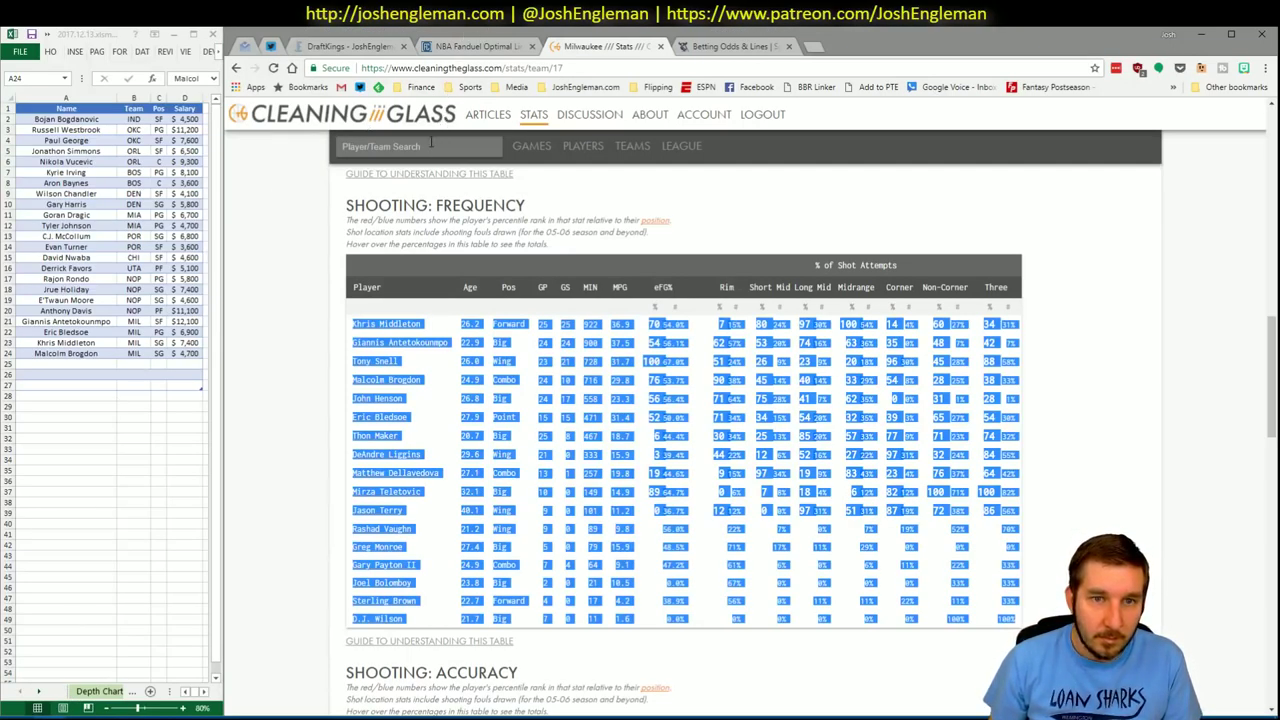
left_click(431, 144)
type("raptors")
key("Down")
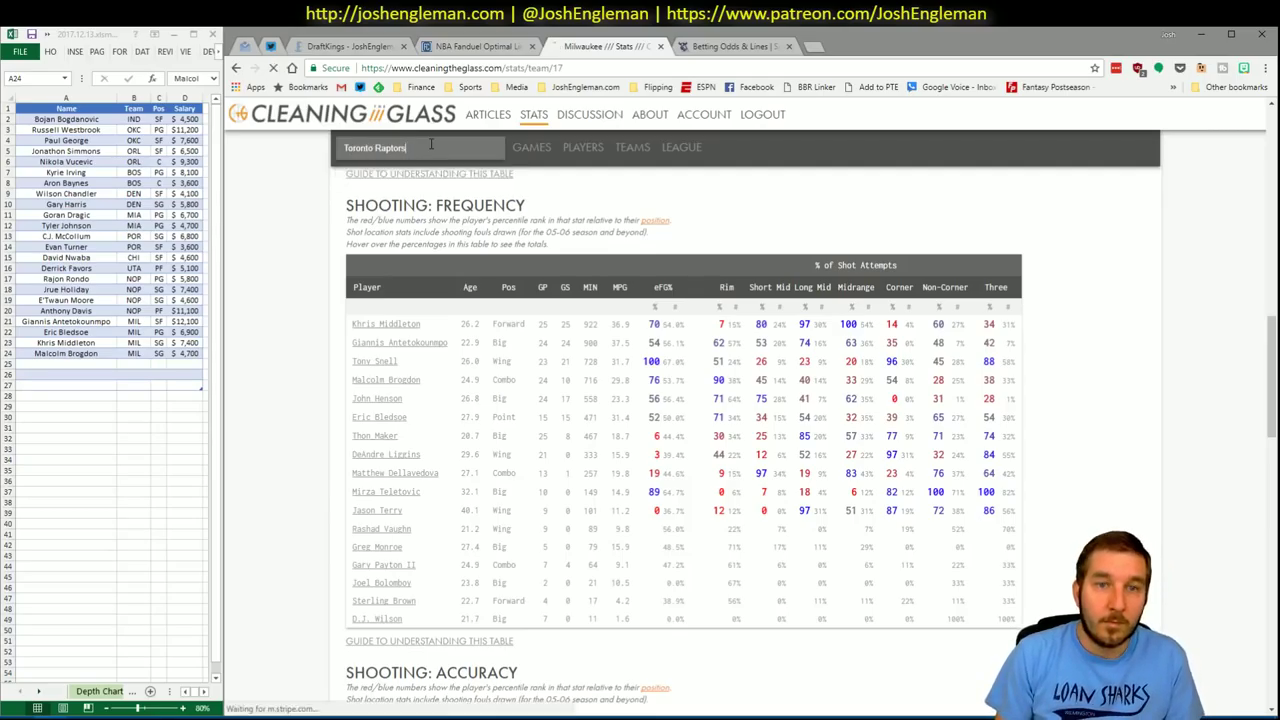
key("Return")
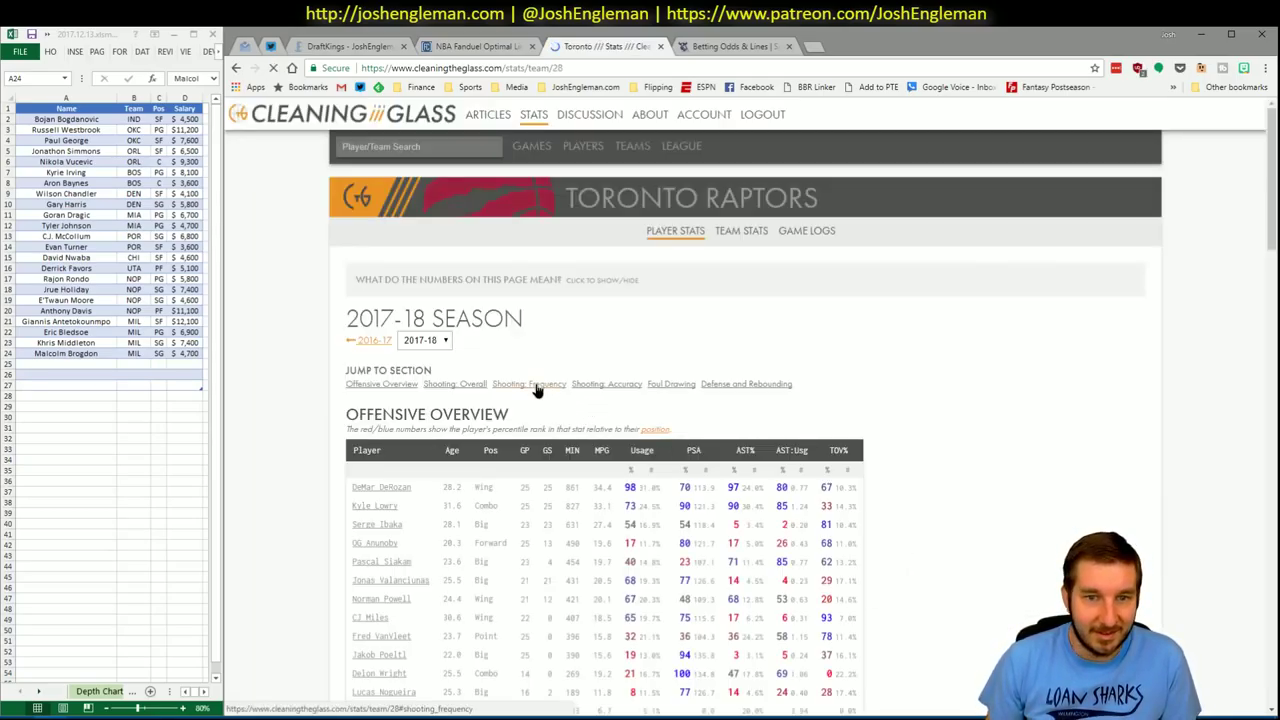
- Copy the Raptors' player rows from the Shooting: Frequency table and refresh Excel's CTG sheet with them
left_click(538, 391)
left_click_drag(982, 549, 355, 323)
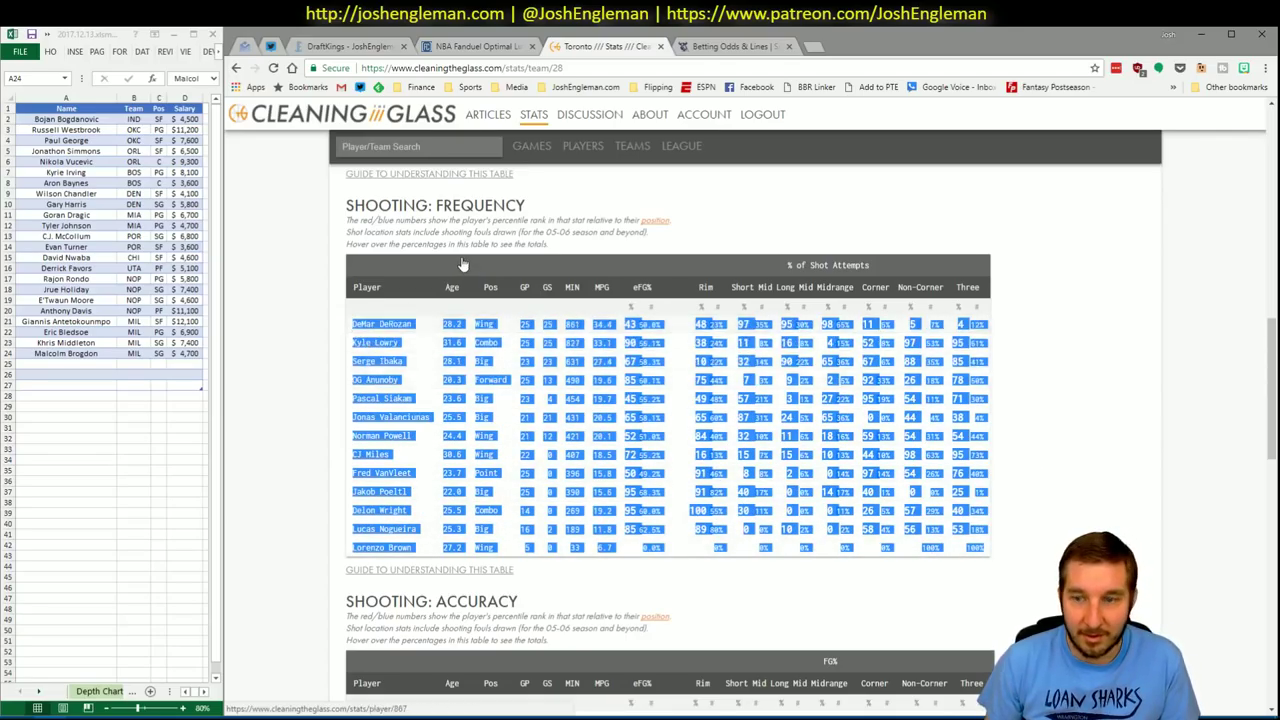
key("alt+Tab")
left_click(497, 691)
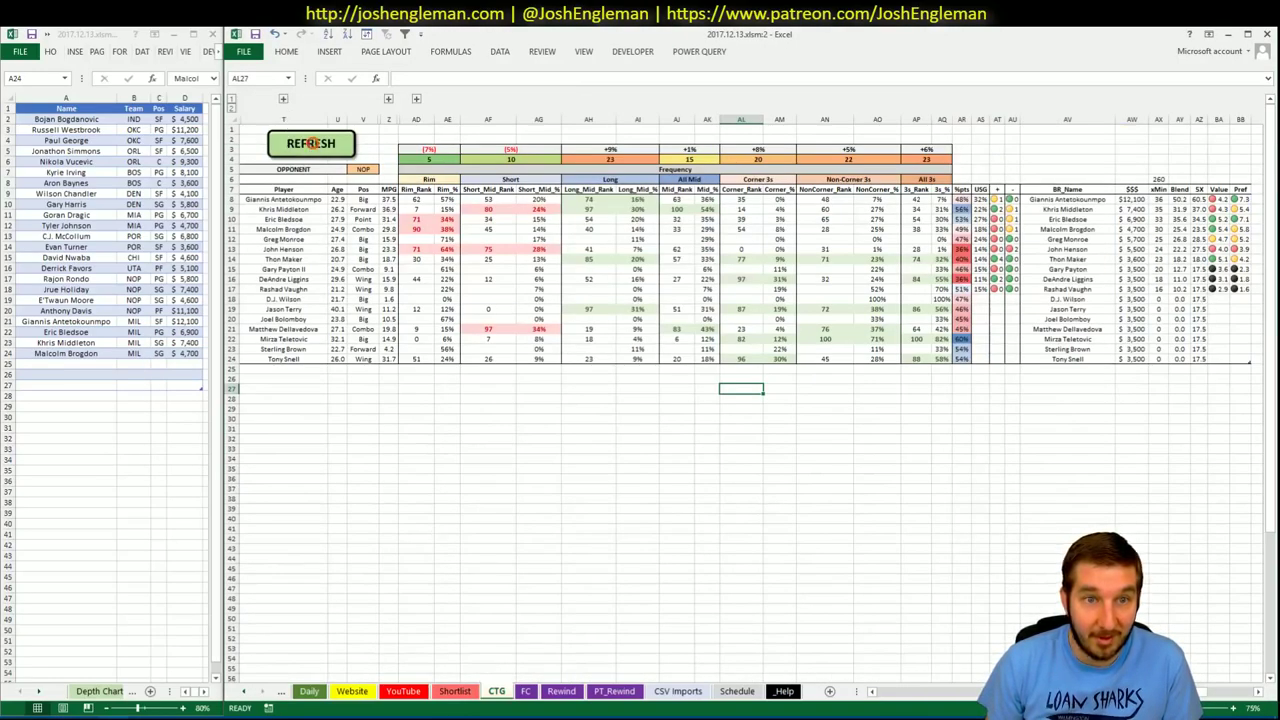
- Set the opponent on the CTG sheet to PHO
left_click(363, 168)
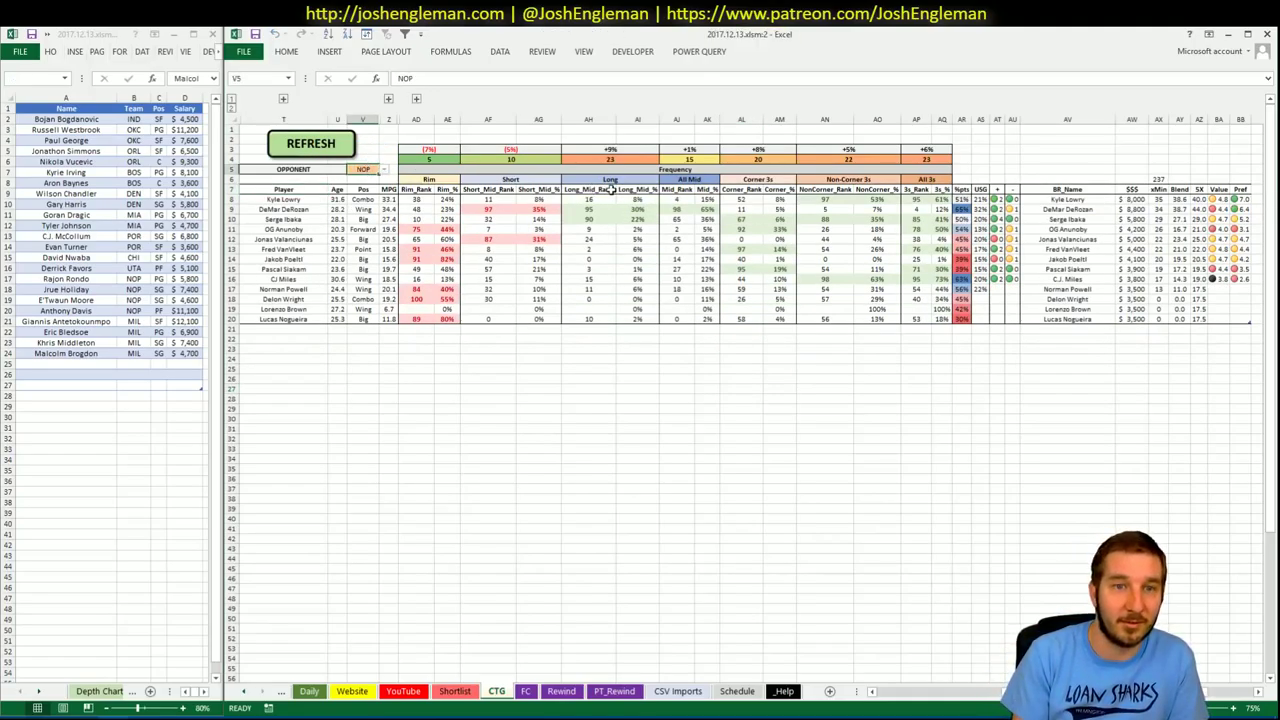
type("PHO")
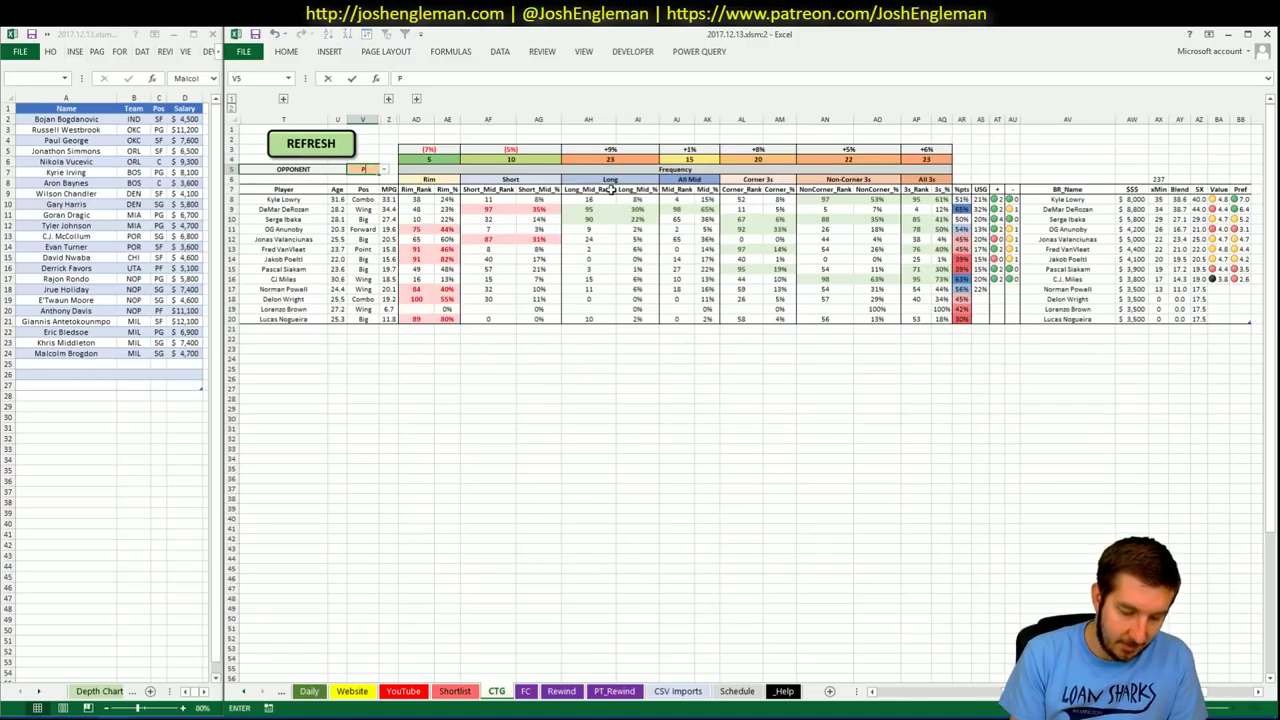
key("Return")
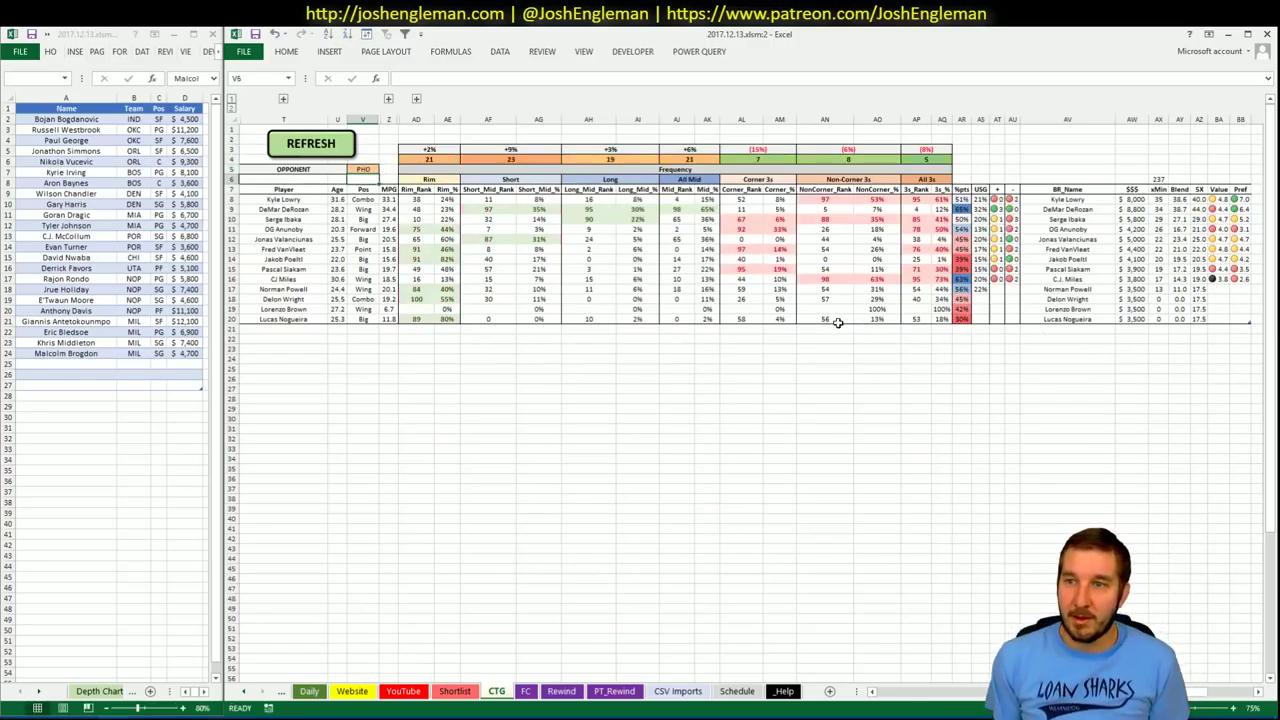
- Add DeMar DeRozan to the first empty row of the player shortlist
left_click(81, 363)
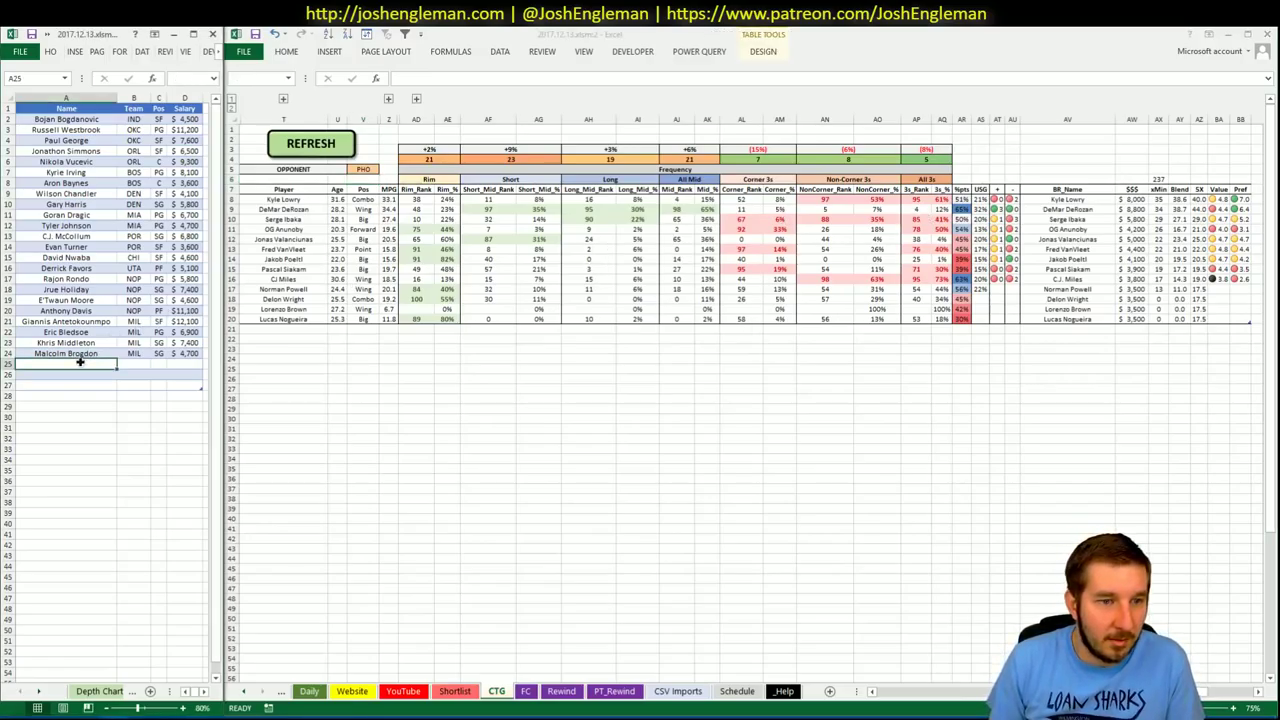
type("DeMar DeRozan")
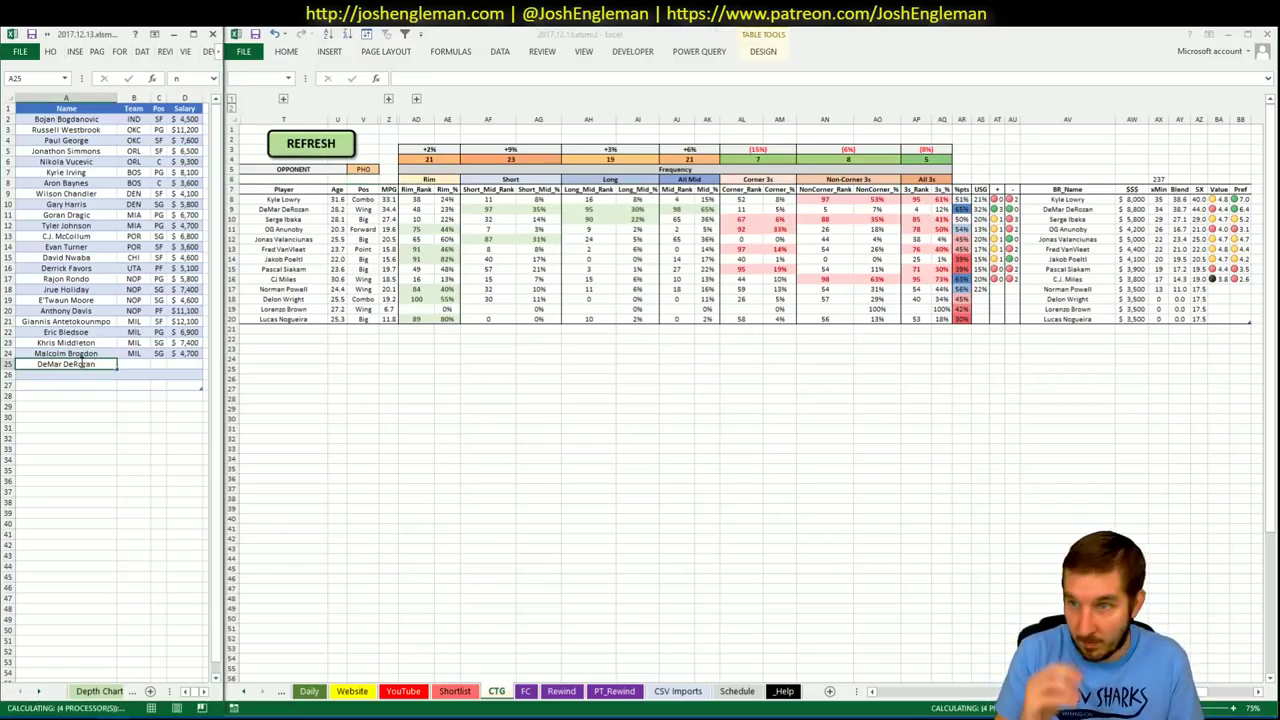
key("Return")
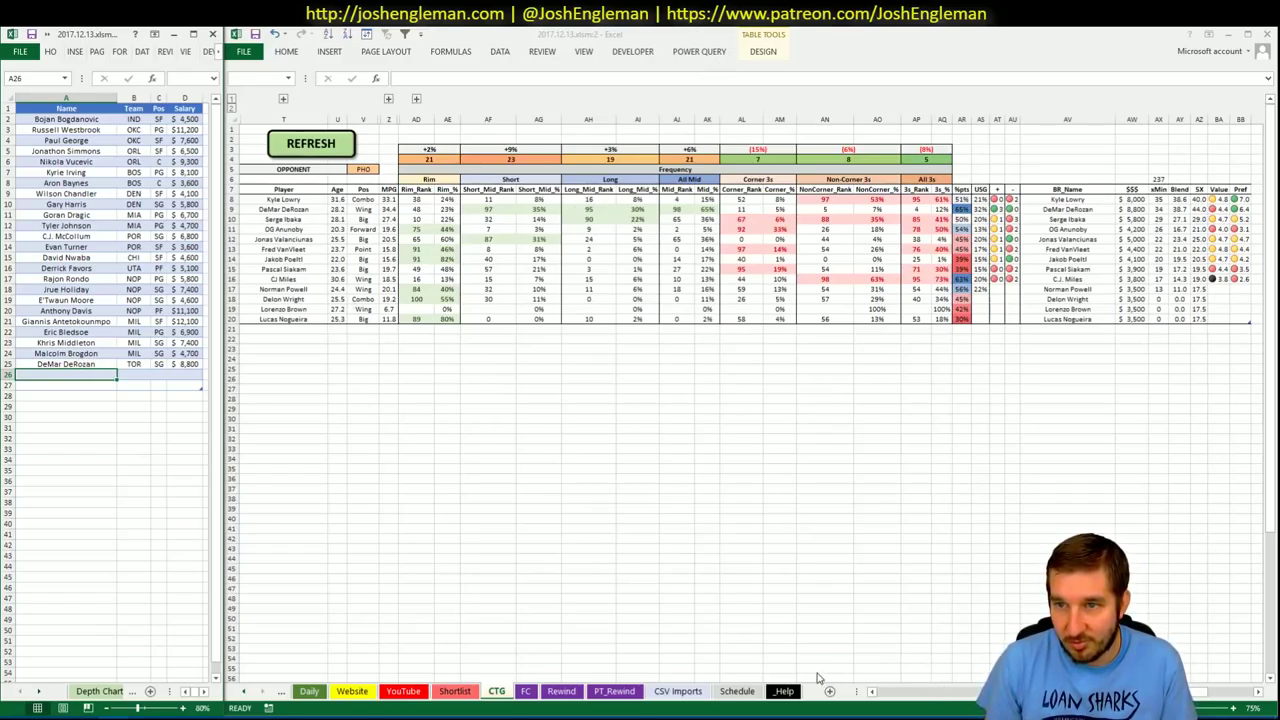
- Switch to the FantasyCruncher FanDuel page in the browser and review Kyle Lowry's game log and news
left_click(403, 691)
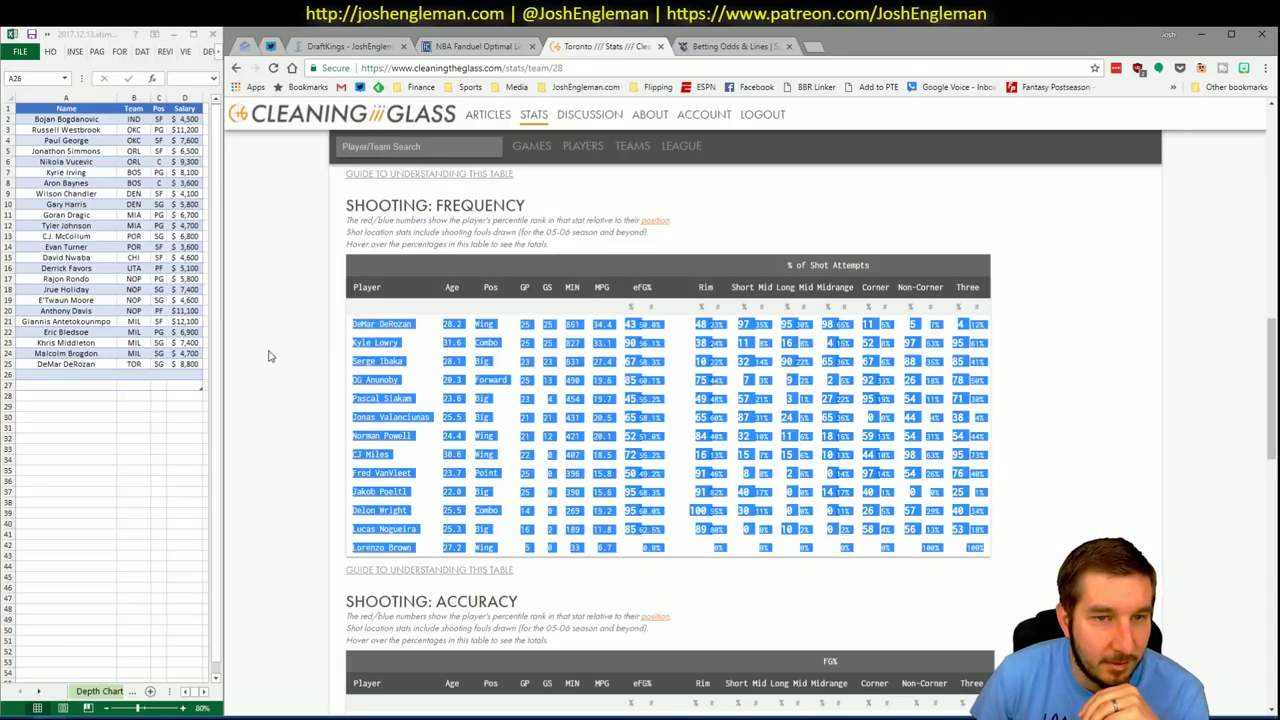
left_click(40, 716)
left_click(476, 50)
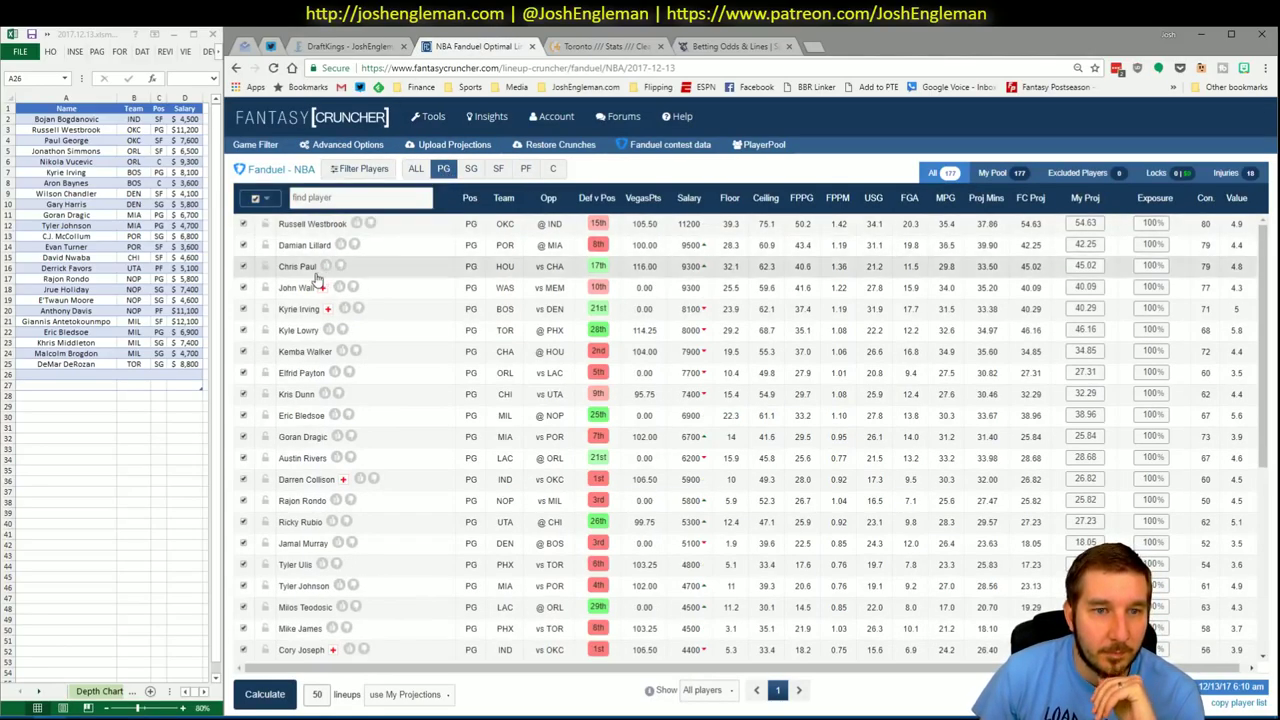
left_click(299, 331)
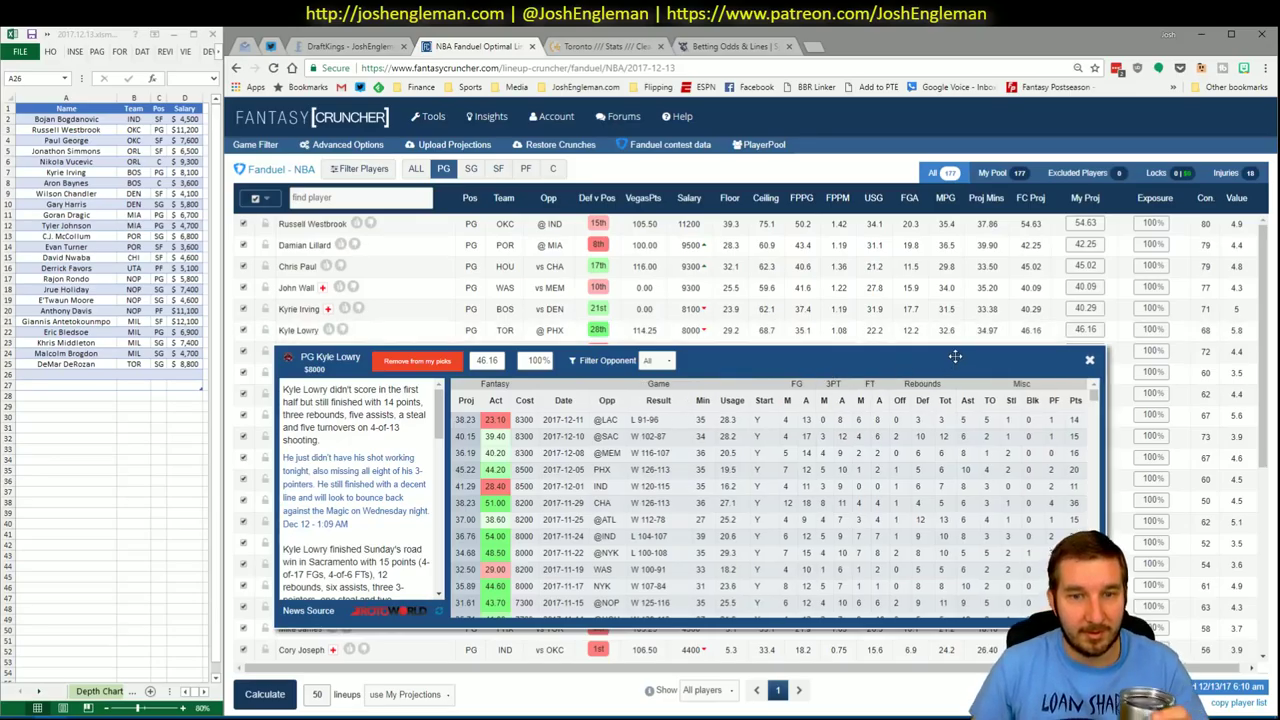
left_click(1071, 360)
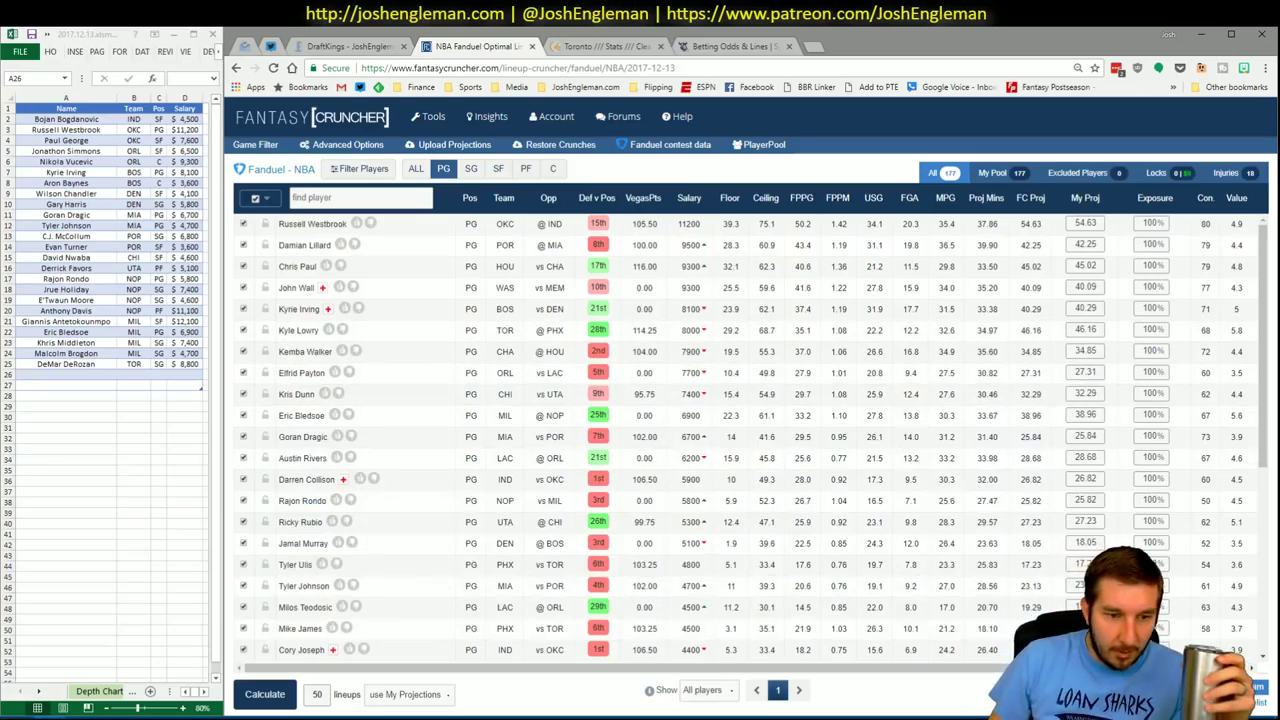
- Return to the YouTube sheet in Excel and look through Toronto's recent game log table
mouse_move(148, 714)
left_click(141, 687)
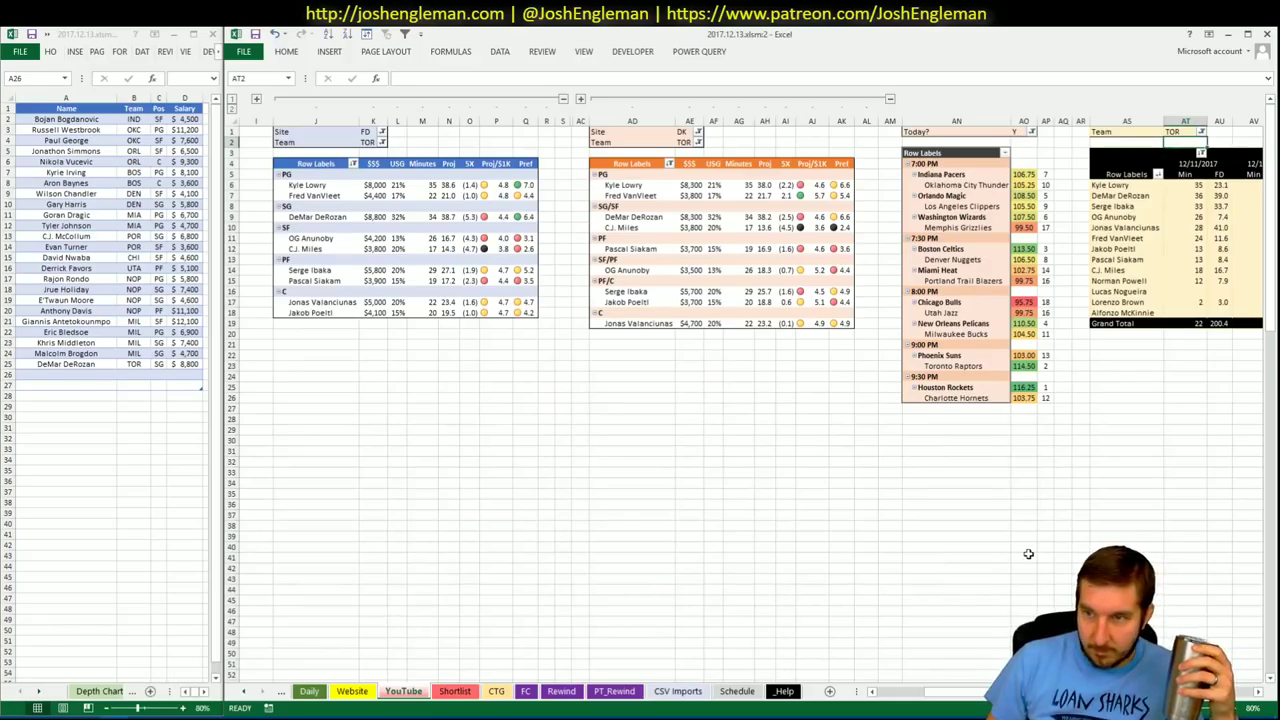
scroll(740, 400, "right", 5)
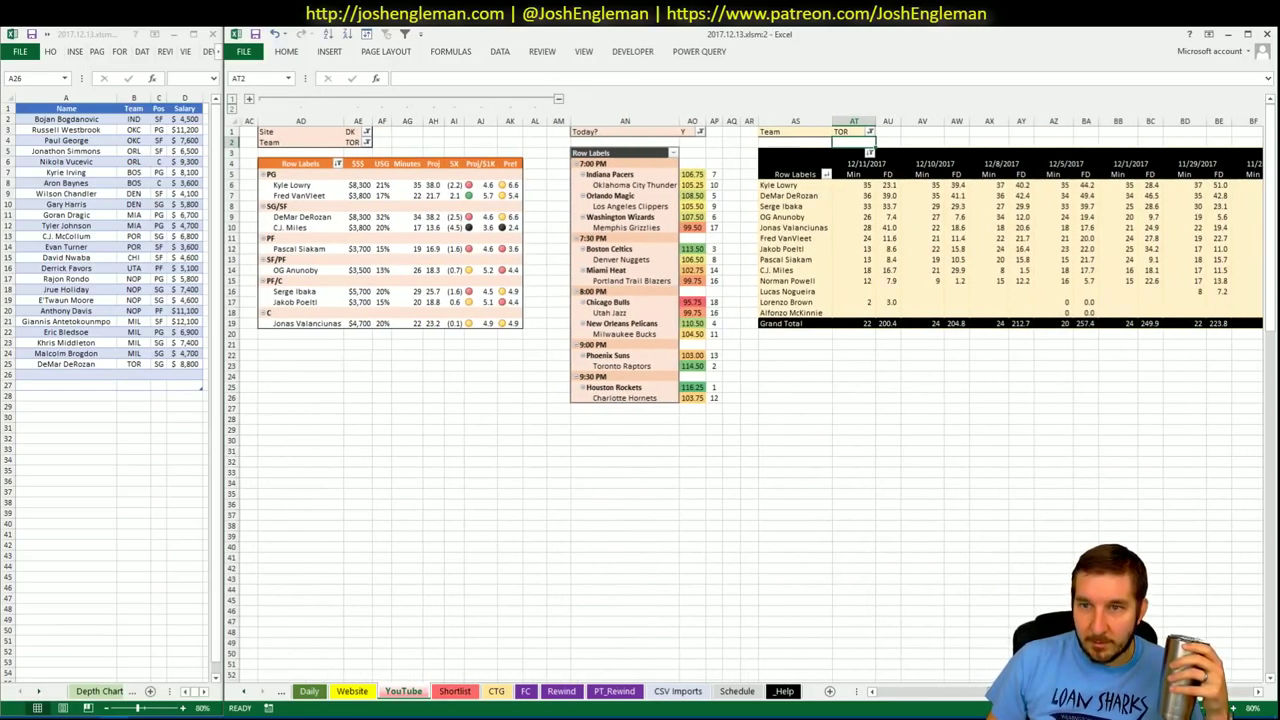
scroll(640, 400, "right", 3)
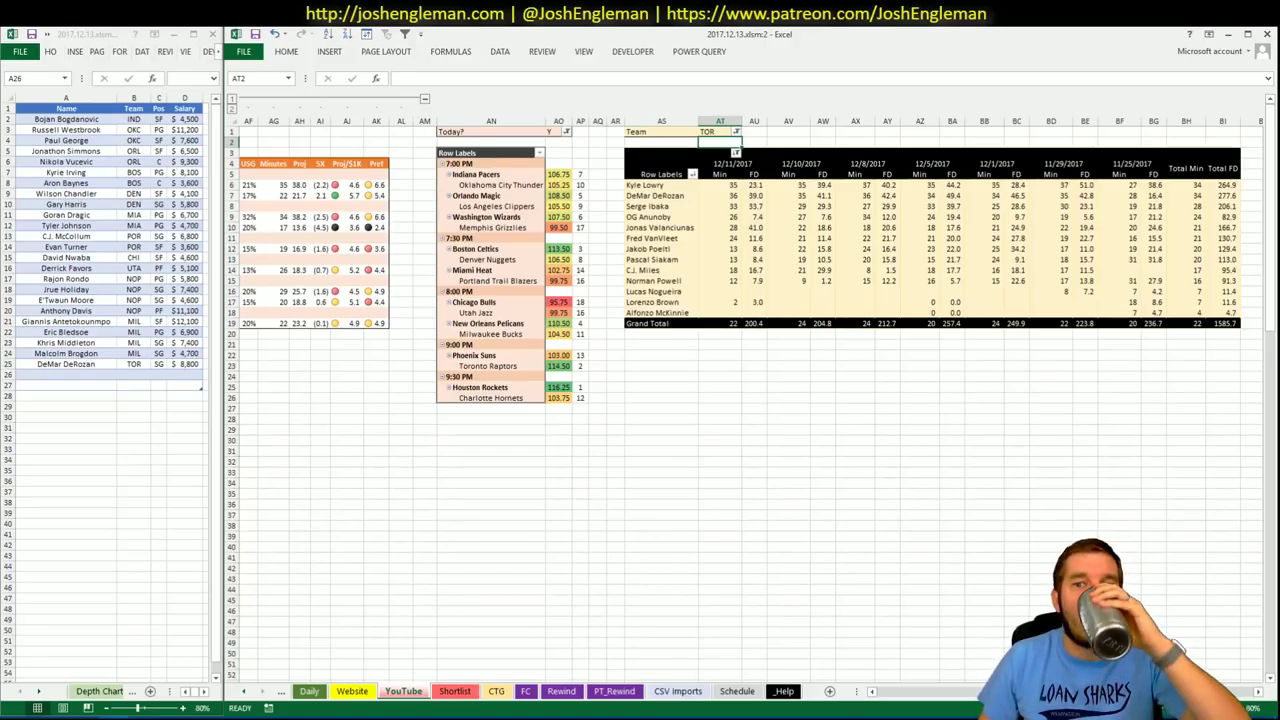
scroll(740, 400, "left", 8)
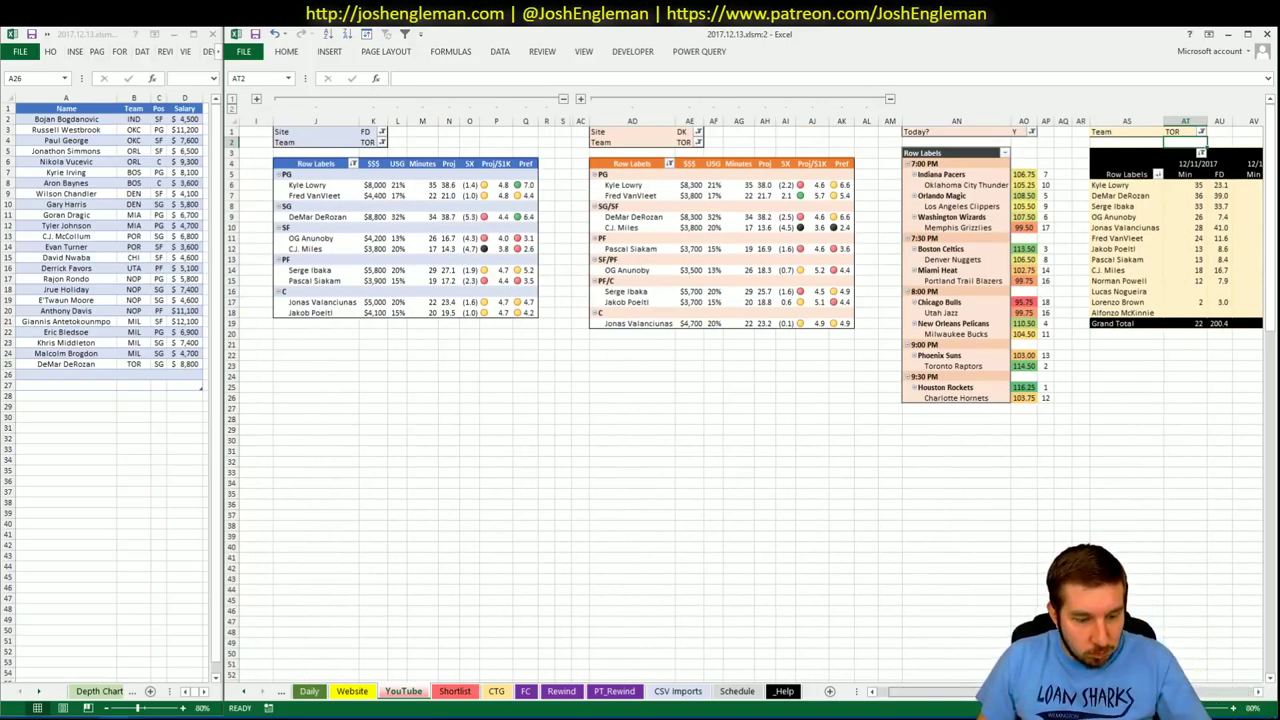
- Add Kyle Lowry to the player shortlist below DeMar DeRozan
left_click(95, 374)
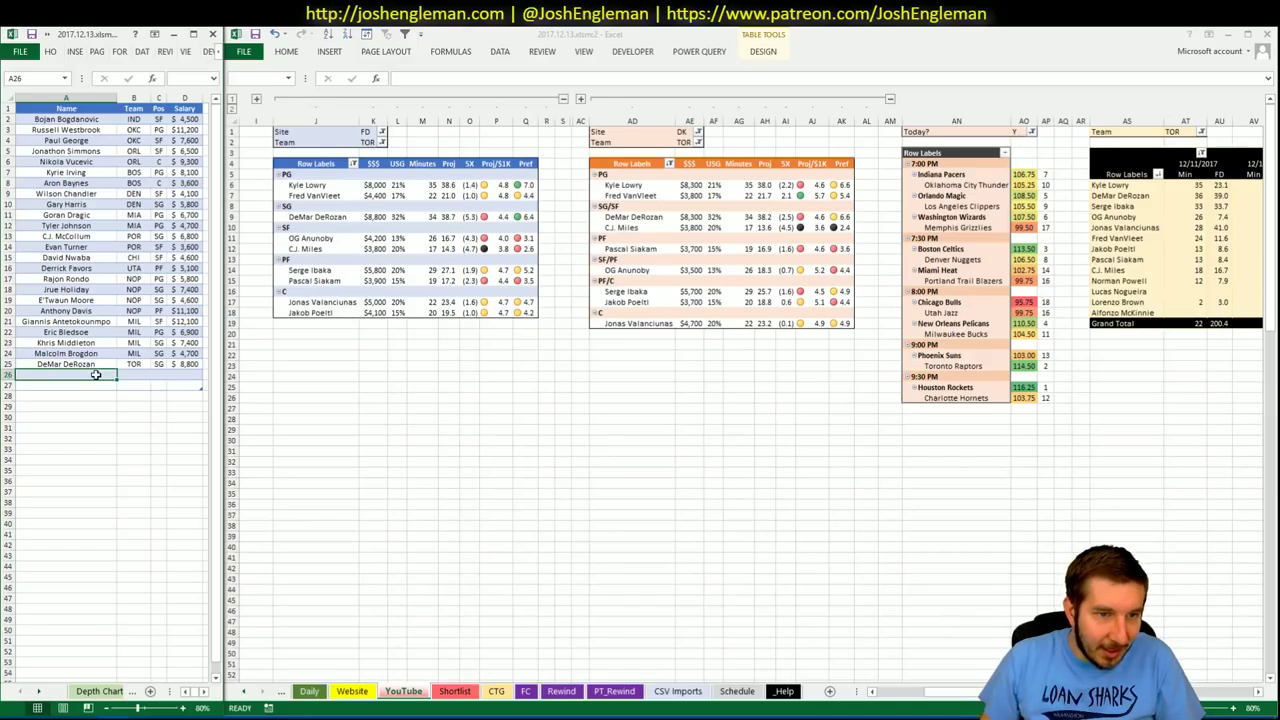
type("Kyle Lowry")
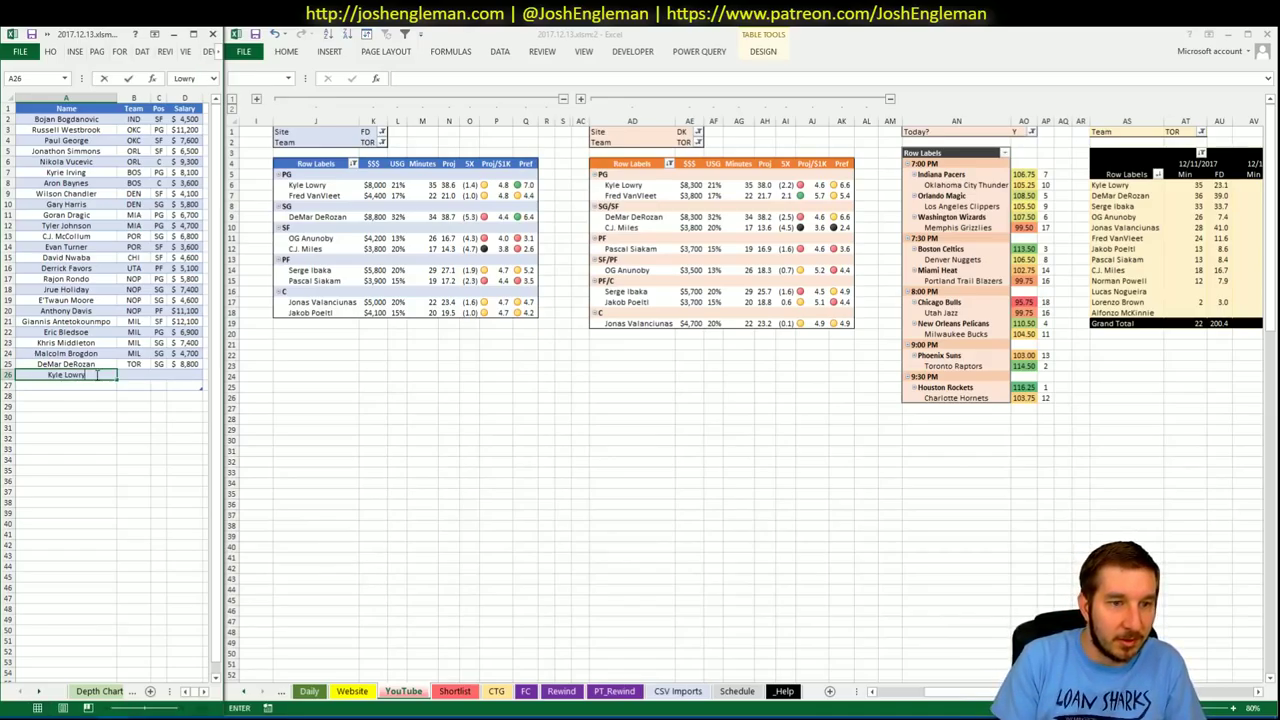
key("Return")
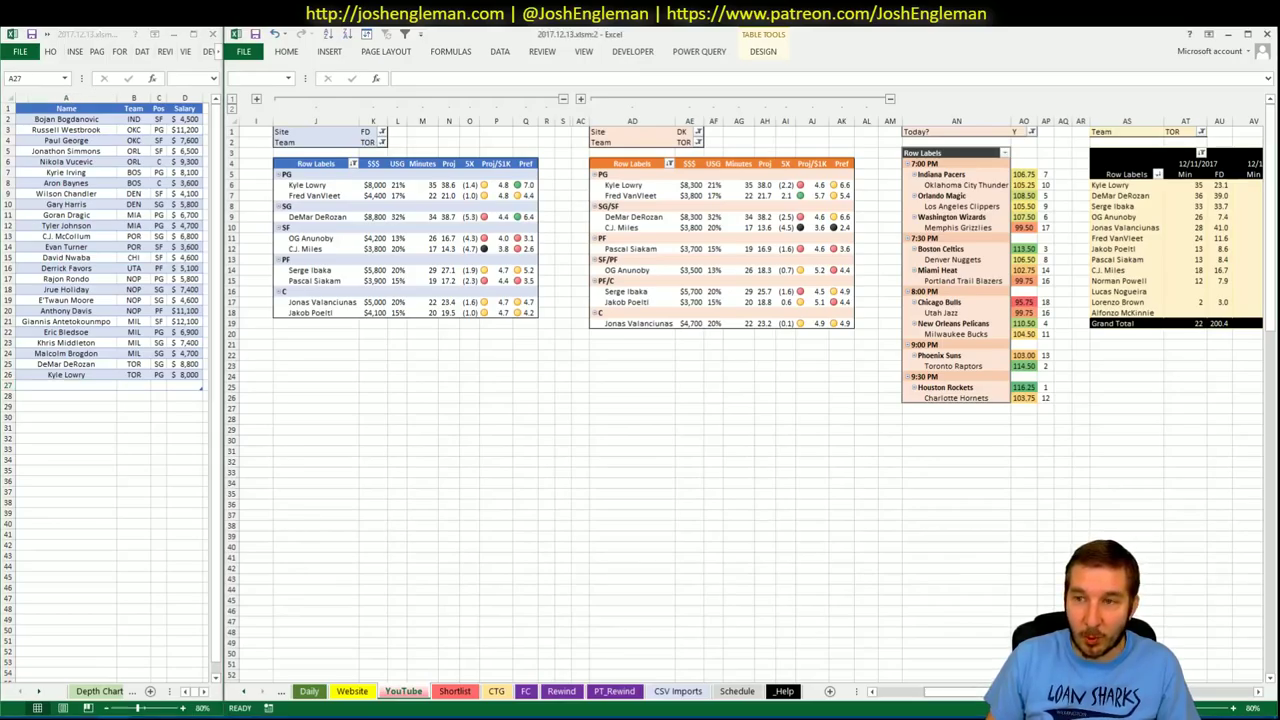
- Examine the minutes and FD points of Toronto's players across all dates and totals in the game log table
left_click_drag(960, 691, 1236, 708)
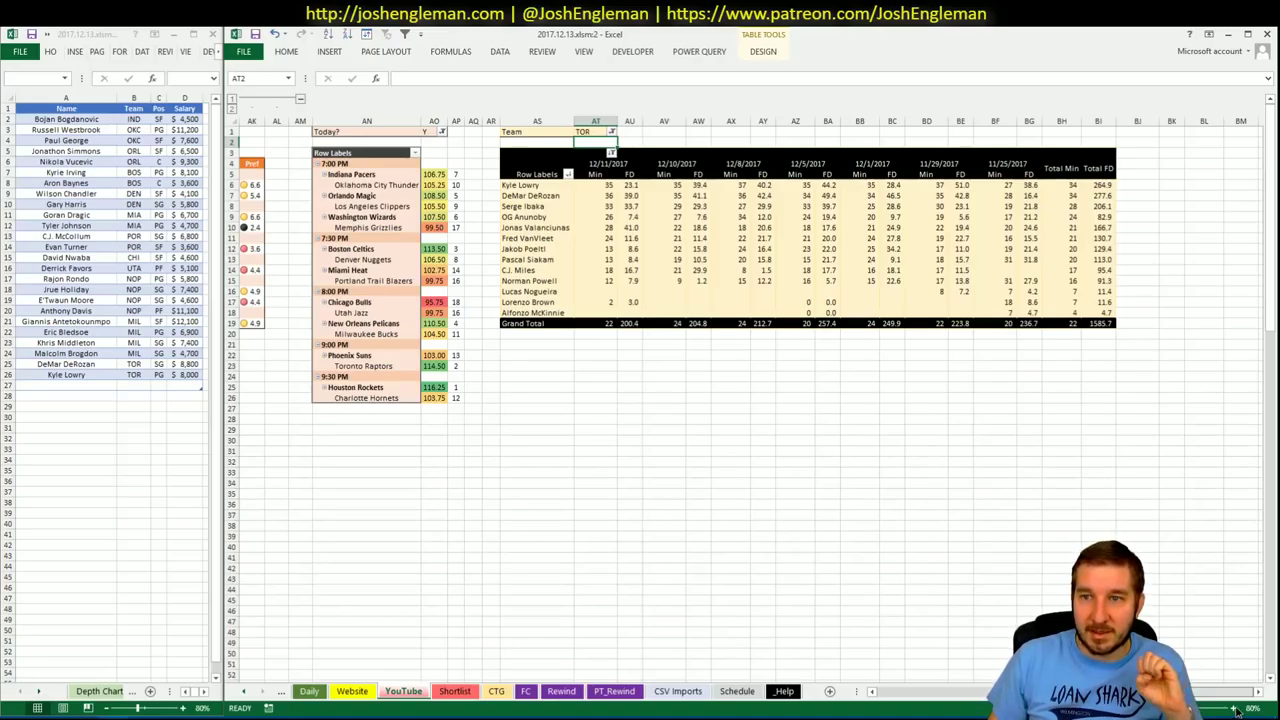
left_click_drag(1221, 709, 905, 700)
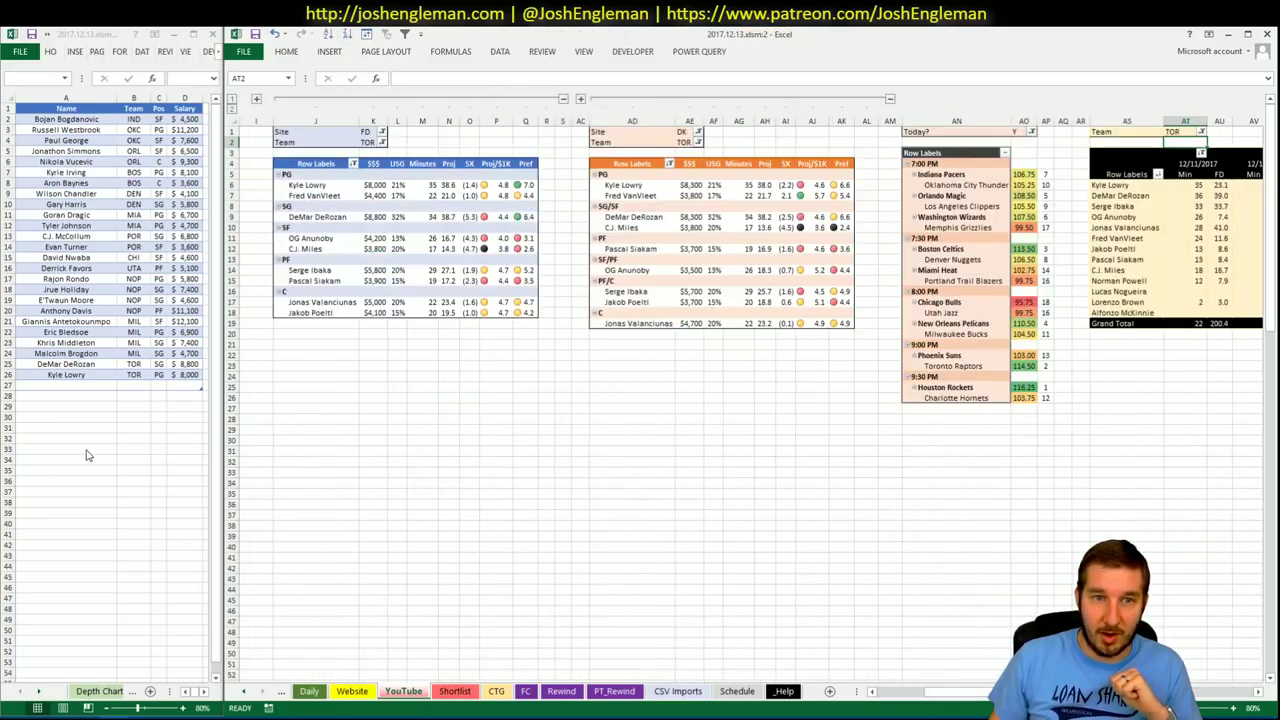
left_click(85, 386)
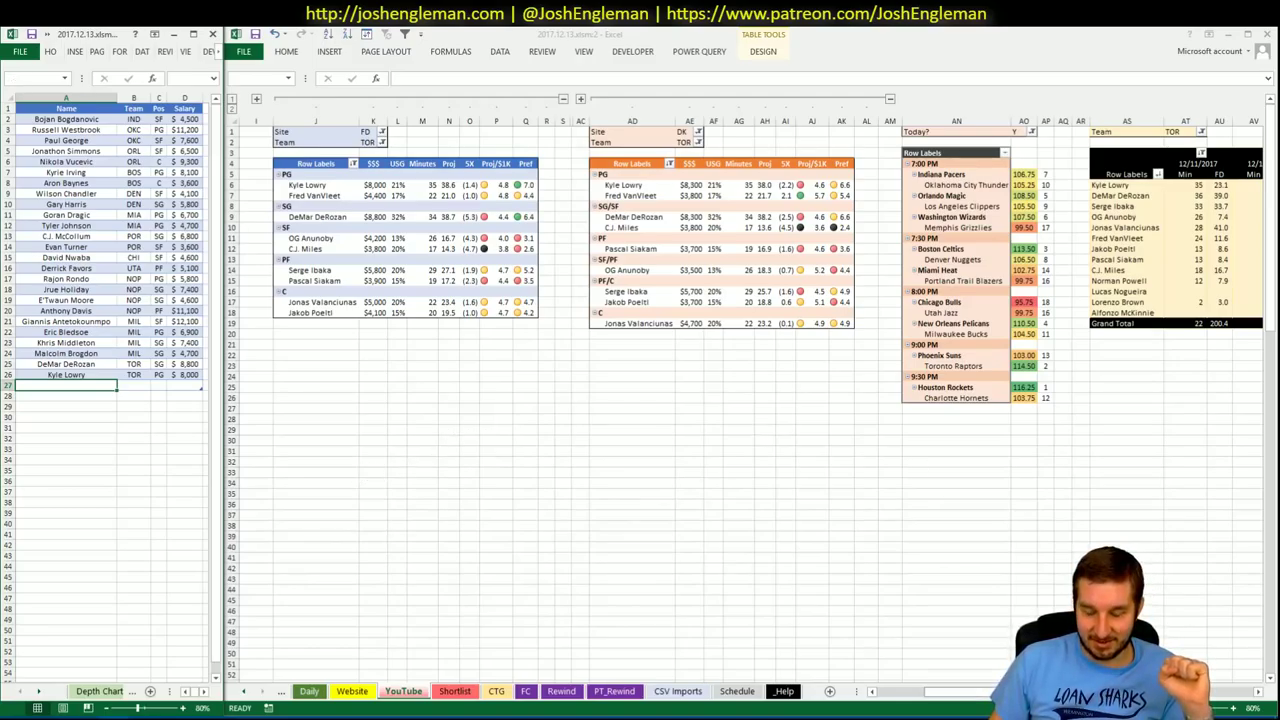
left_click(1184, 142)
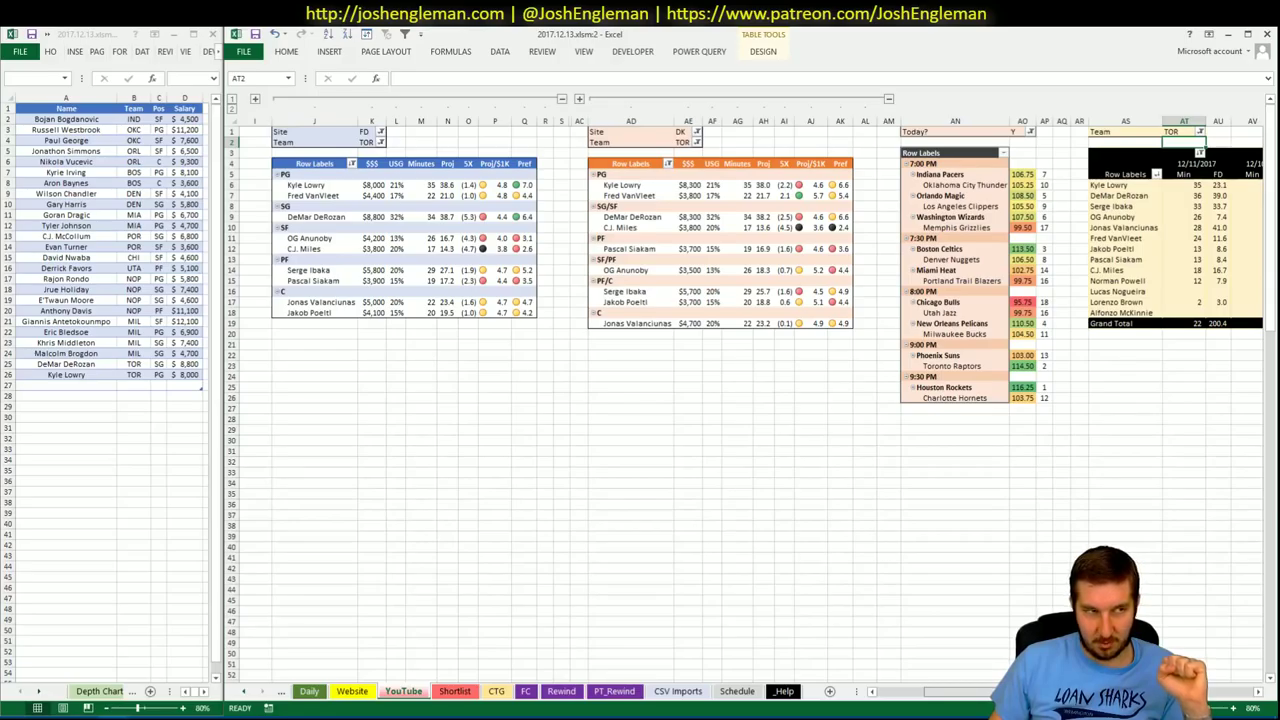
left_click(1257, 693)
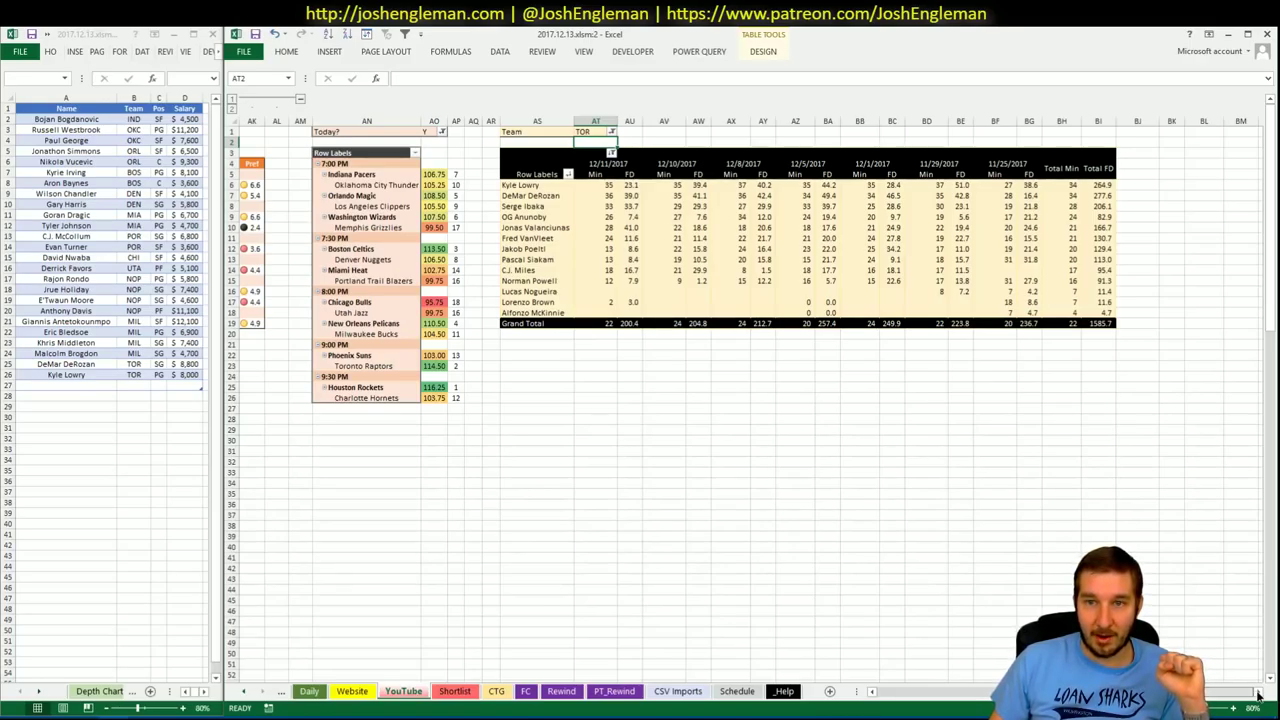
scroll(1257, 693, "left", 10)
- Switch to FantasyCruncher in the browser, list the PF players and review Serge Ibaka's game log
key("alt+Tab")
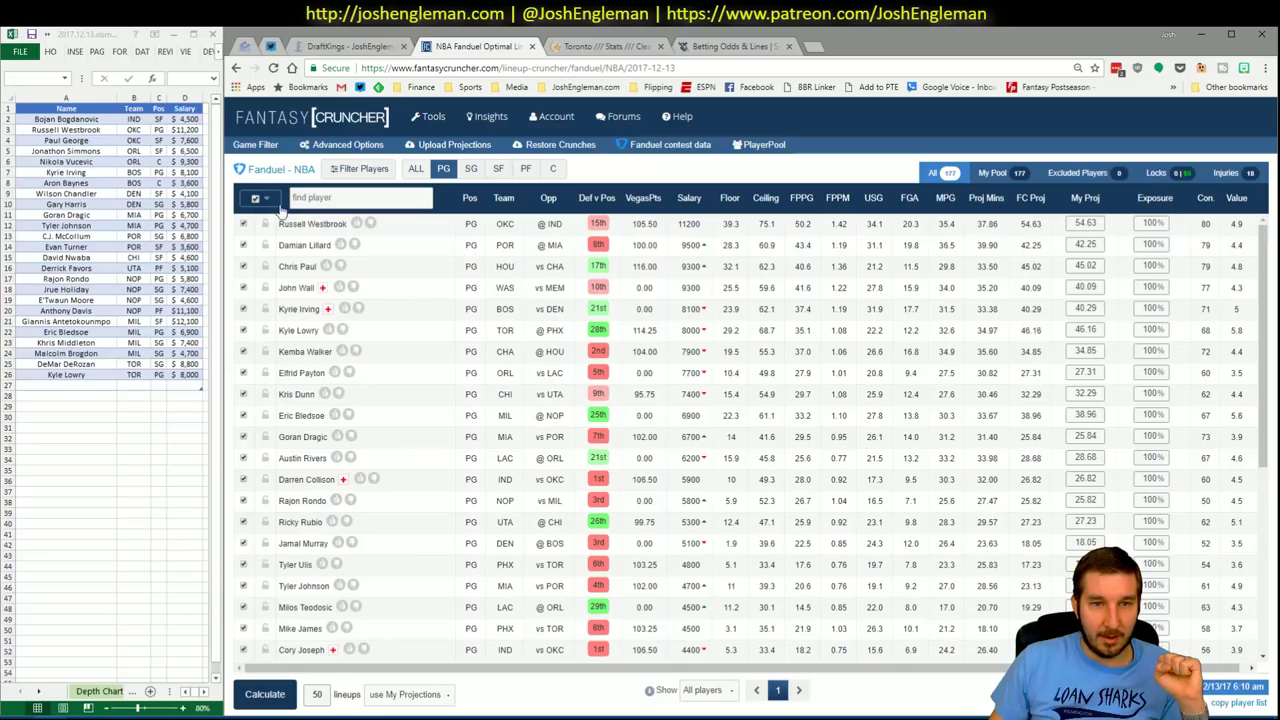
left_click(528, 169)
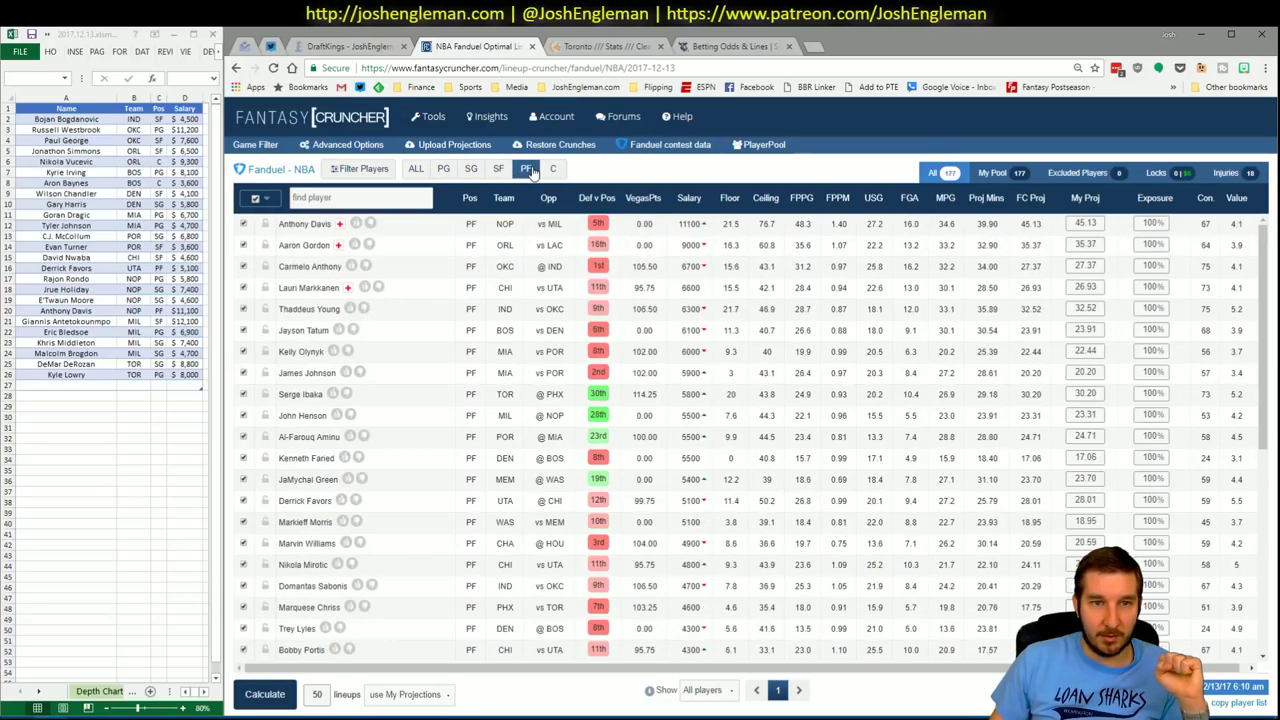
left_click(310, 396)
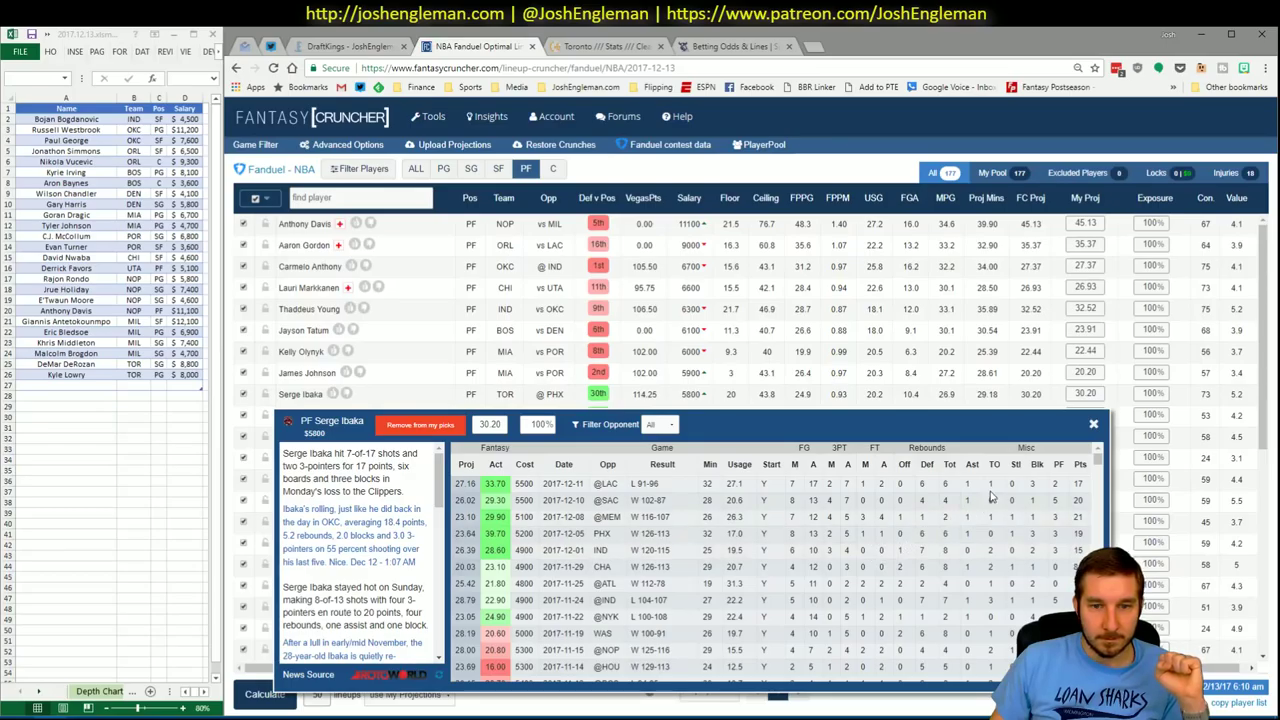
left_click(1094, 425)
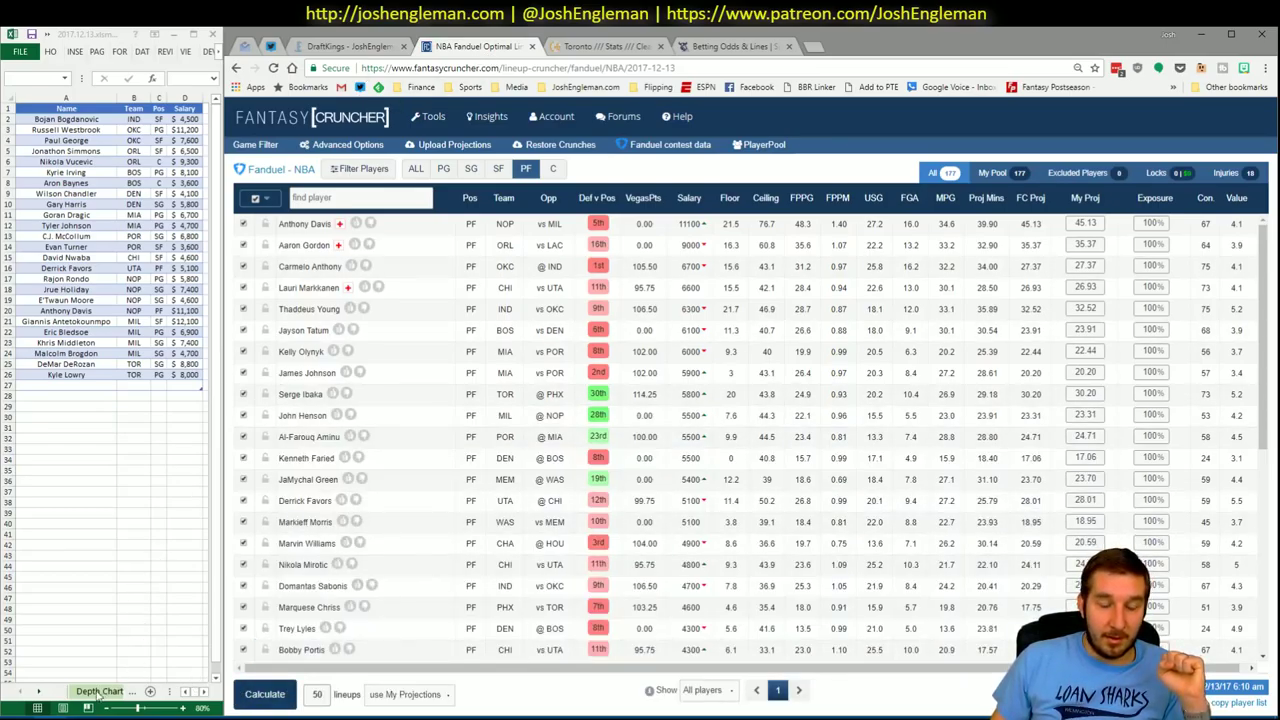
- Add Serge Ibaka to the player shortlist below Kyle Lowry
left_click(74, 388)
type("Serge Ibaka")
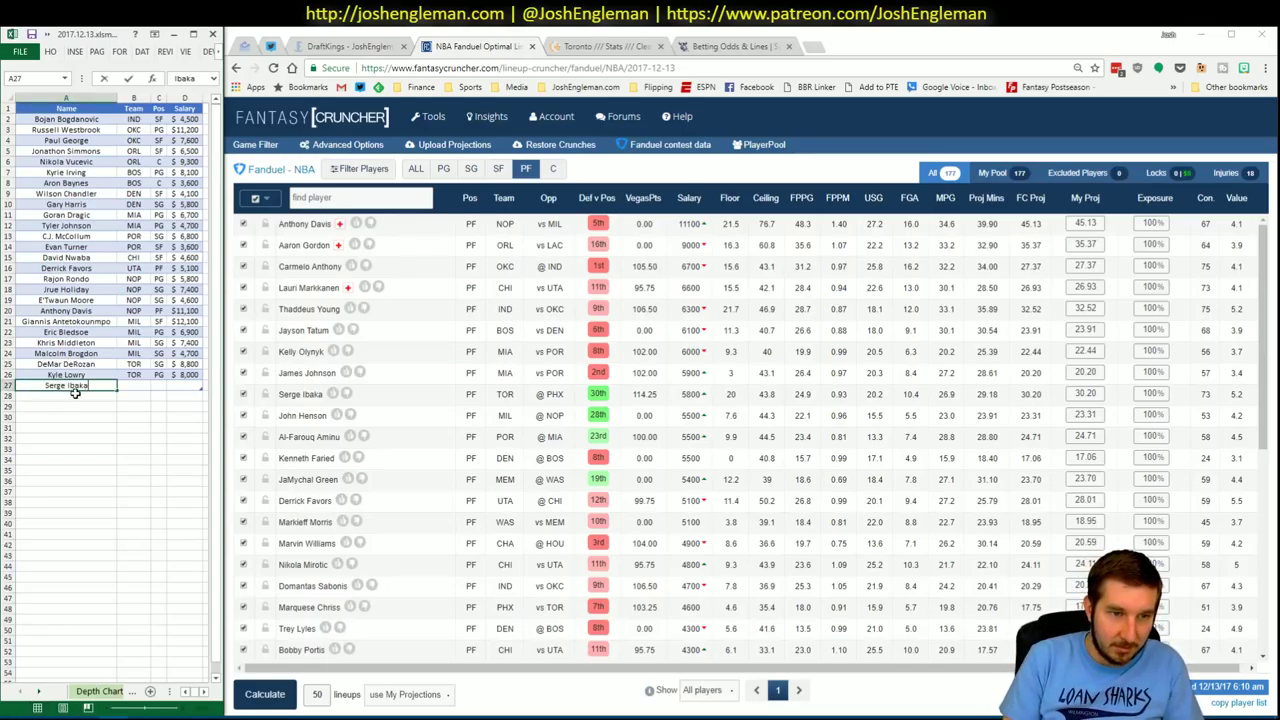
key("Return")
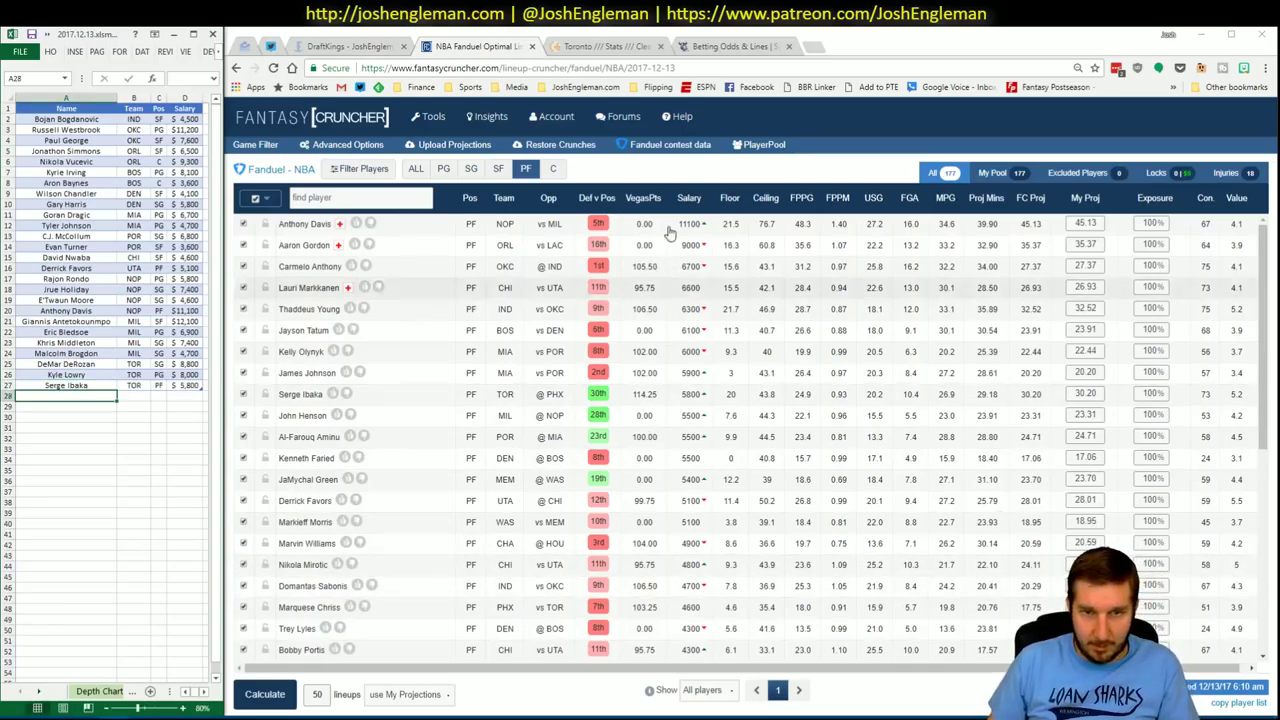
- Return to the YouTube sheet in Excel and set the team filters of the FD and DK projections tables to HOU
left_click(37, 707)
left_click(140, 682)
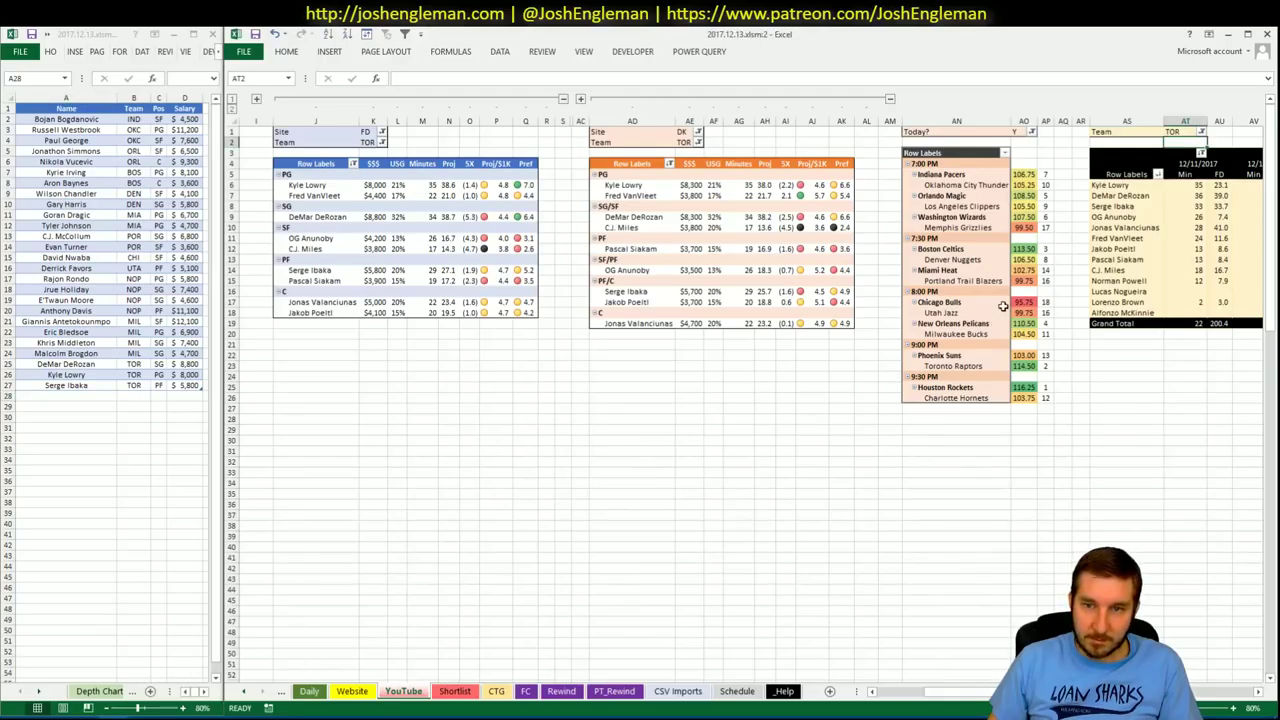
left_click(370, 142)
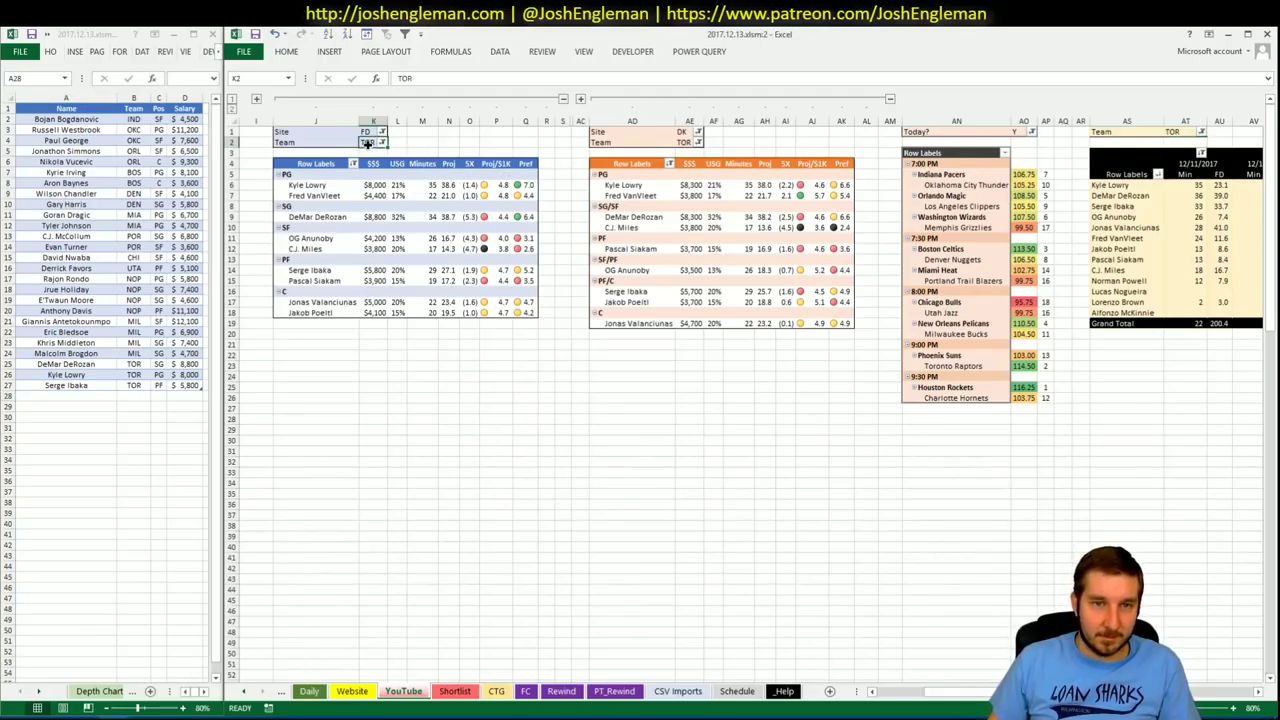
type("HOU")
key("Return")
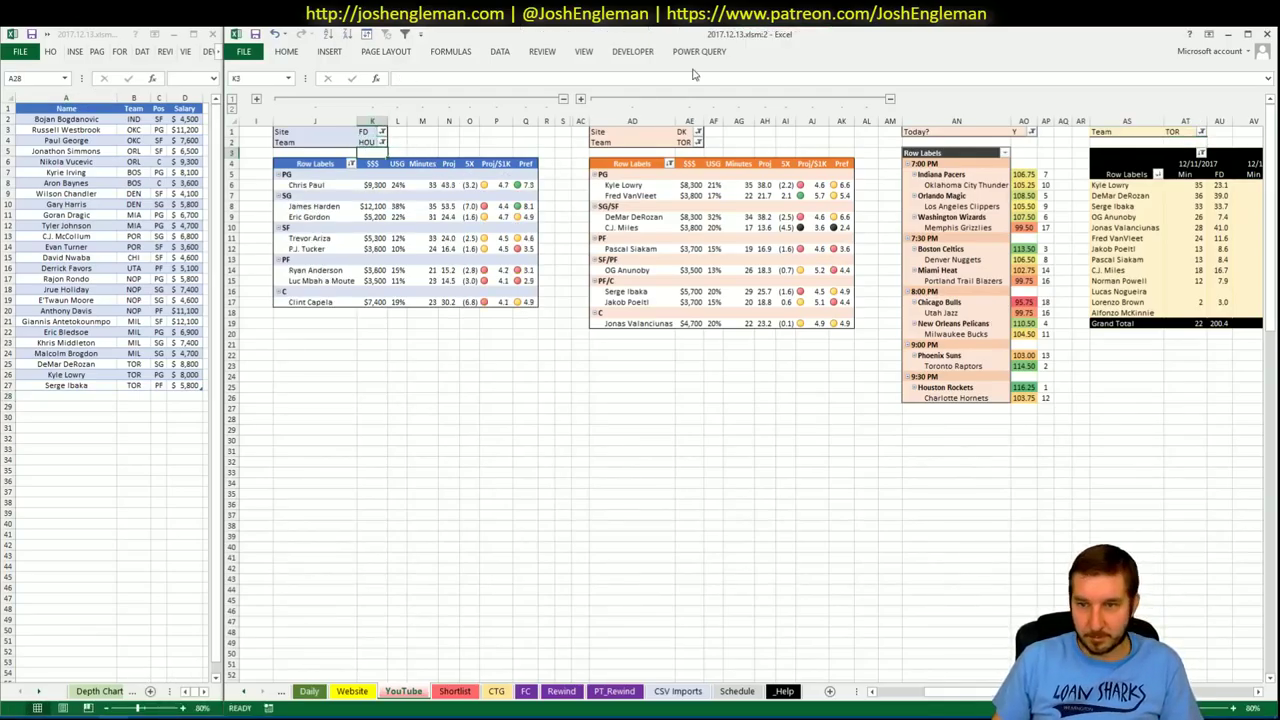
left_click(684, 142)
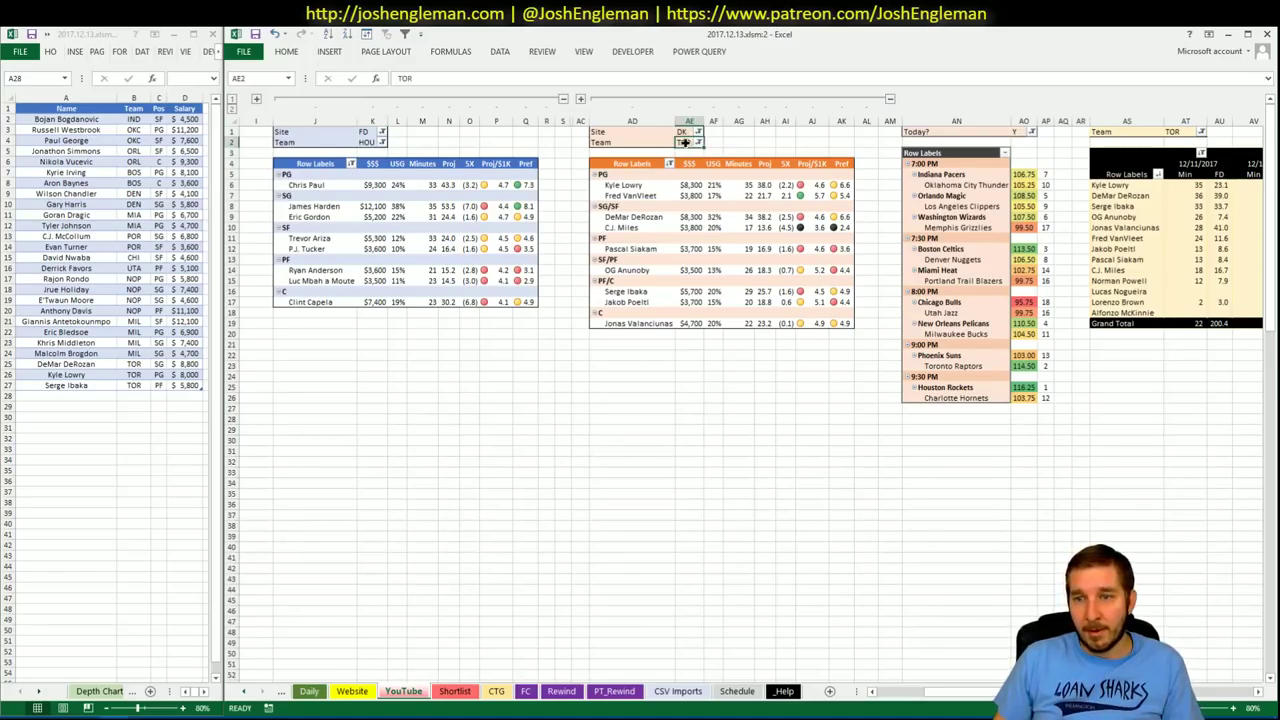
type("HOU")
key("Tab")
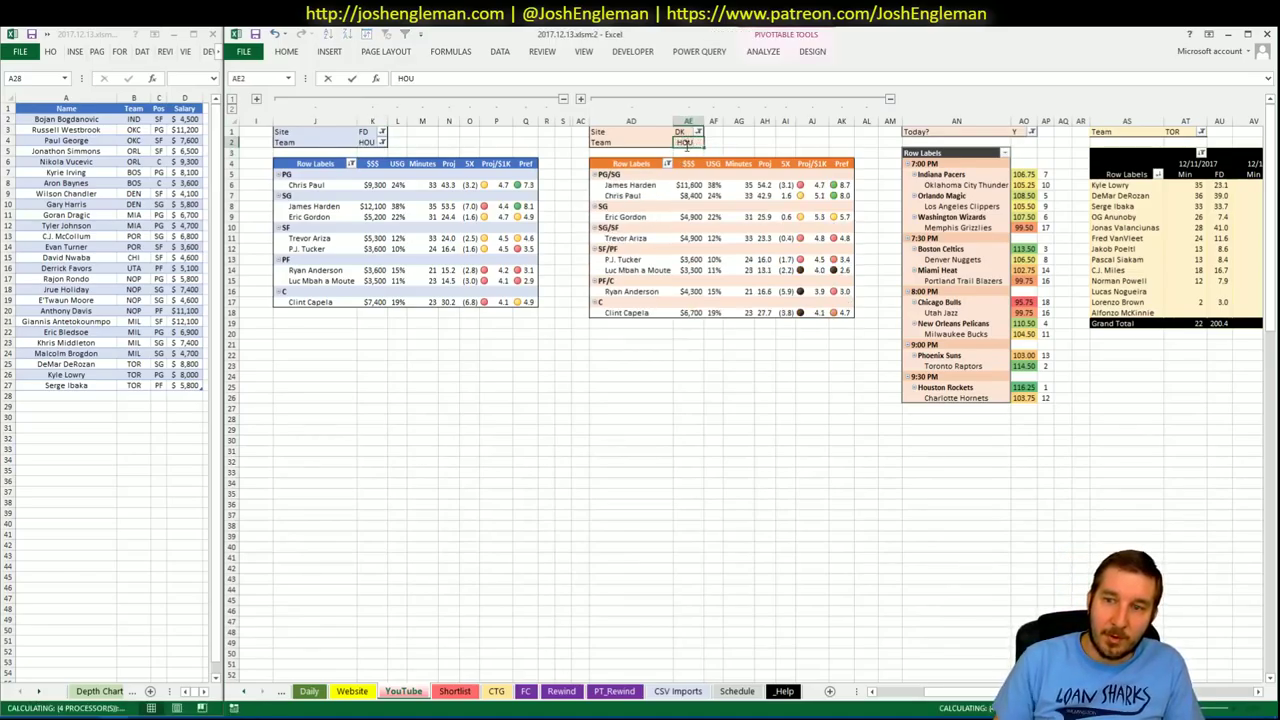
- Set the team filter of the player game log table to HOU
left_click(1182, 131)
type("HOU")
key("Return")
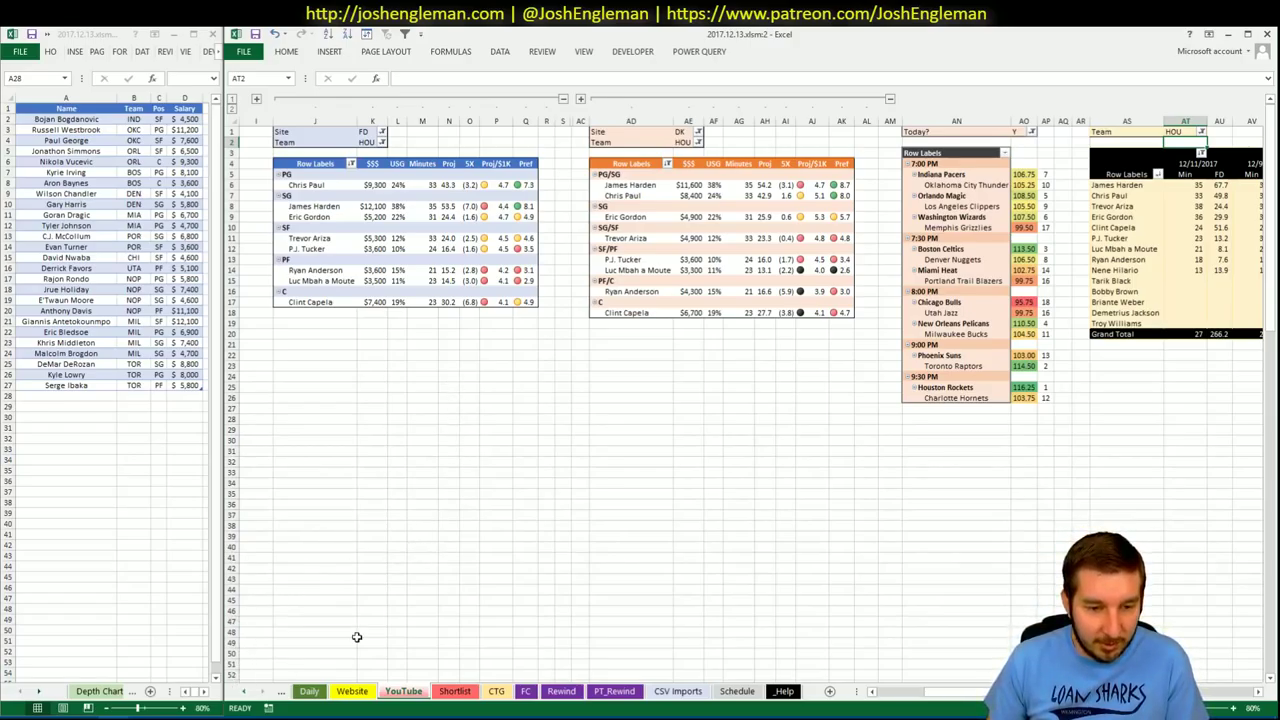
left_click(463, 578)
left_click(434, 546)
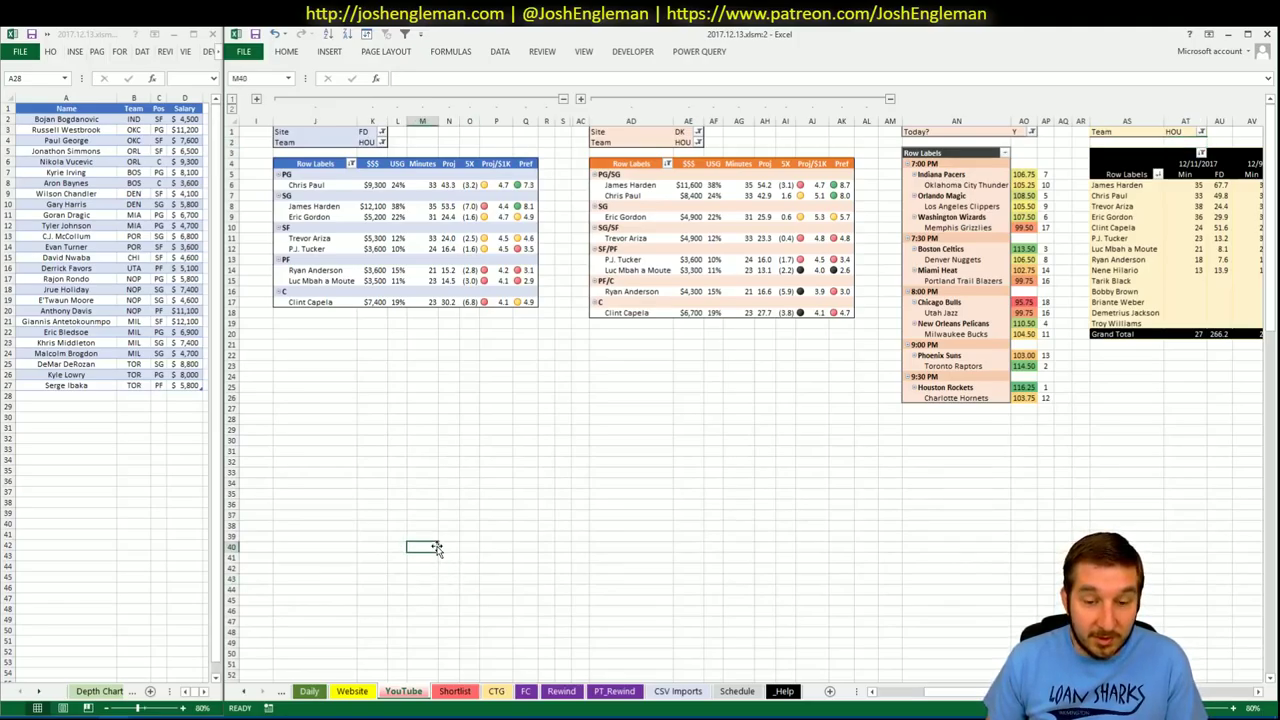
- Switch to Cleaning the Glass in the browser, open the Rockets' team stats and go to the Shooting: Frequency table
left_click(495, 691)
key("alt+Tab")
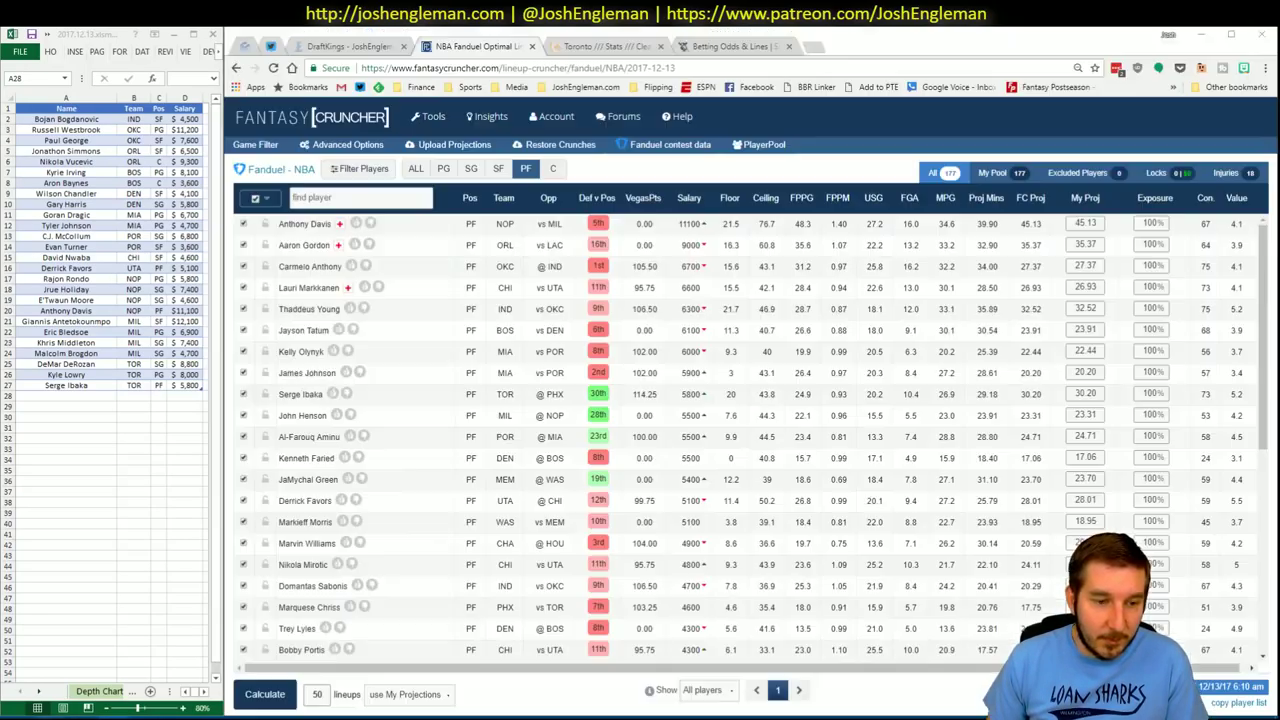
left_click(604, 46)
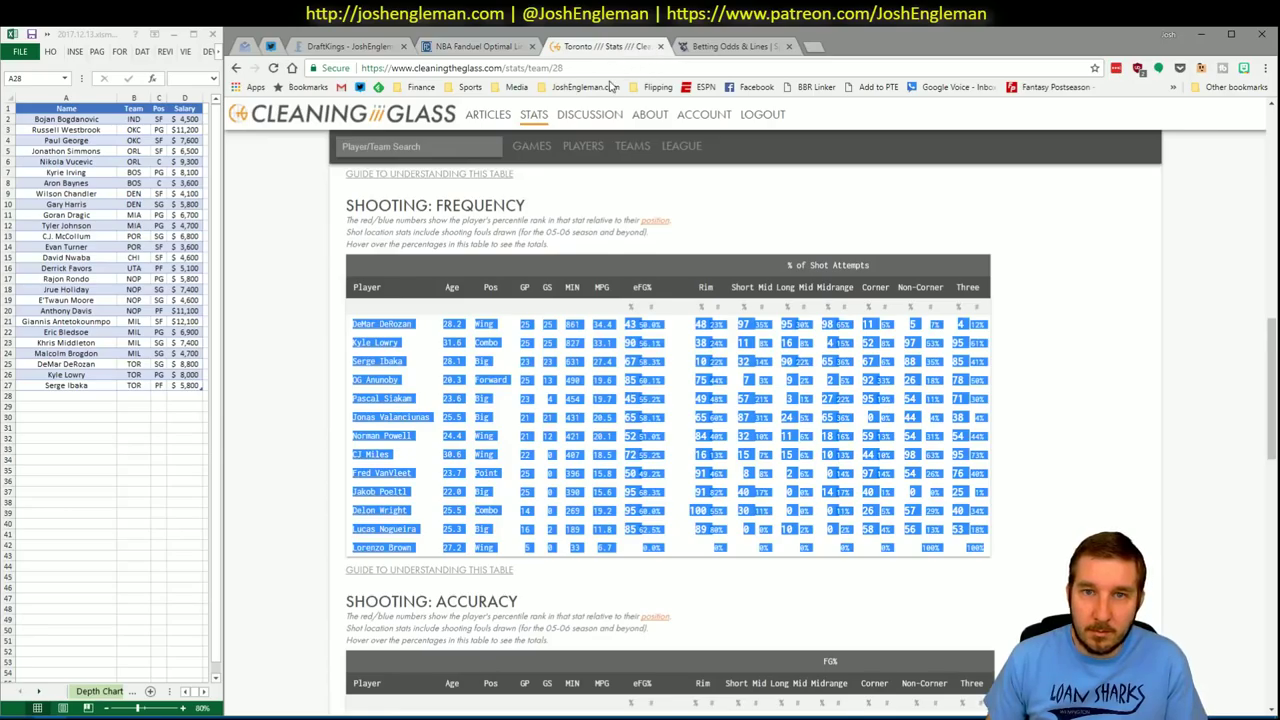
left_click(461, 148)
type("rockets")
key("Return")
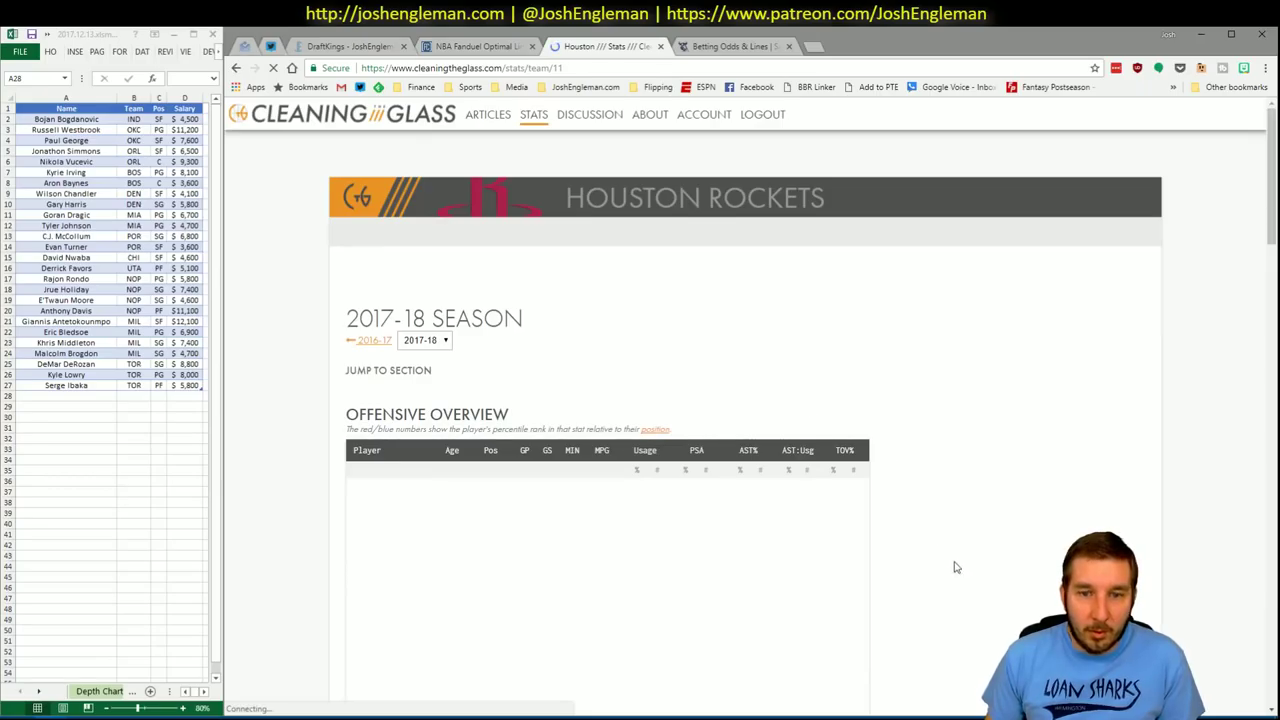
left_click(539, 383)
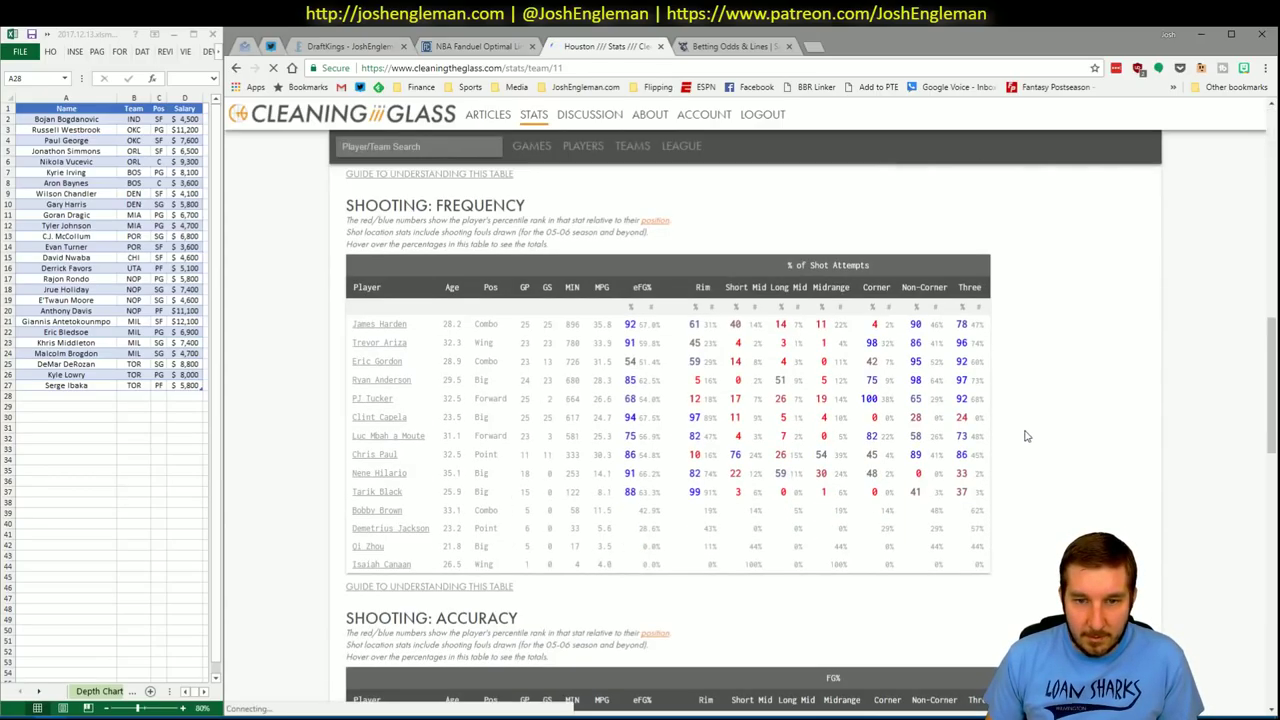
- Copy the Rockets' shooting frequency table and refresh the CTG sheet in Excel with it, using CHO as the opponent
left_click_drag(993, 564, 354, 322)
key("ctrl+c")
key("alt+Tab")
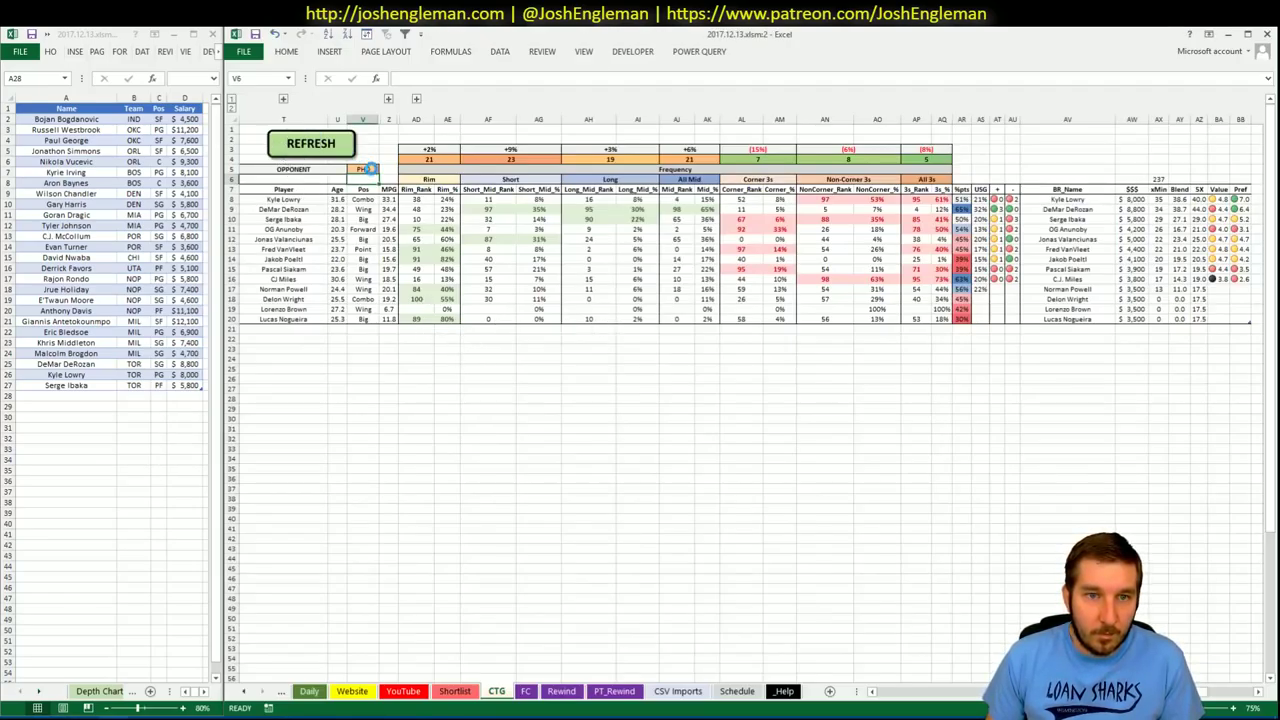
left_click(366, 169)
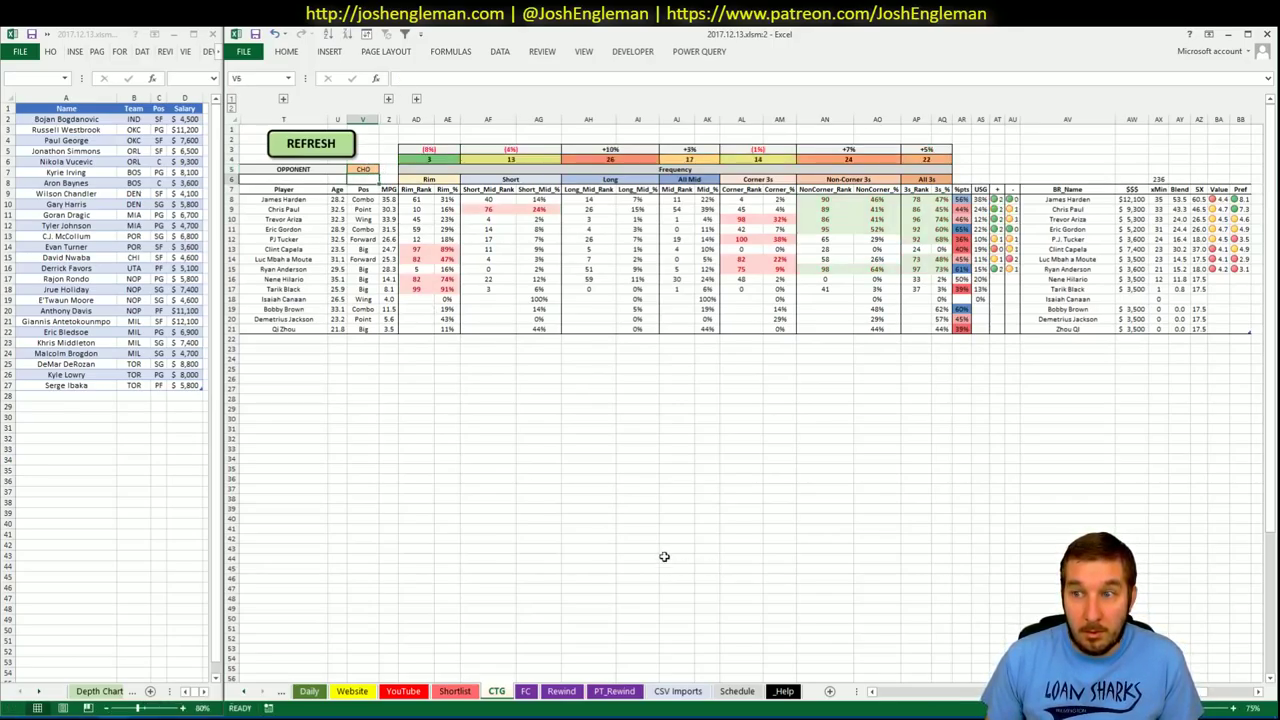
- Check Houston's game log on the YouTube sheet and add Chris Paul and James Harden to the shortlist below Serge Ibaka
left_click(404, 691)
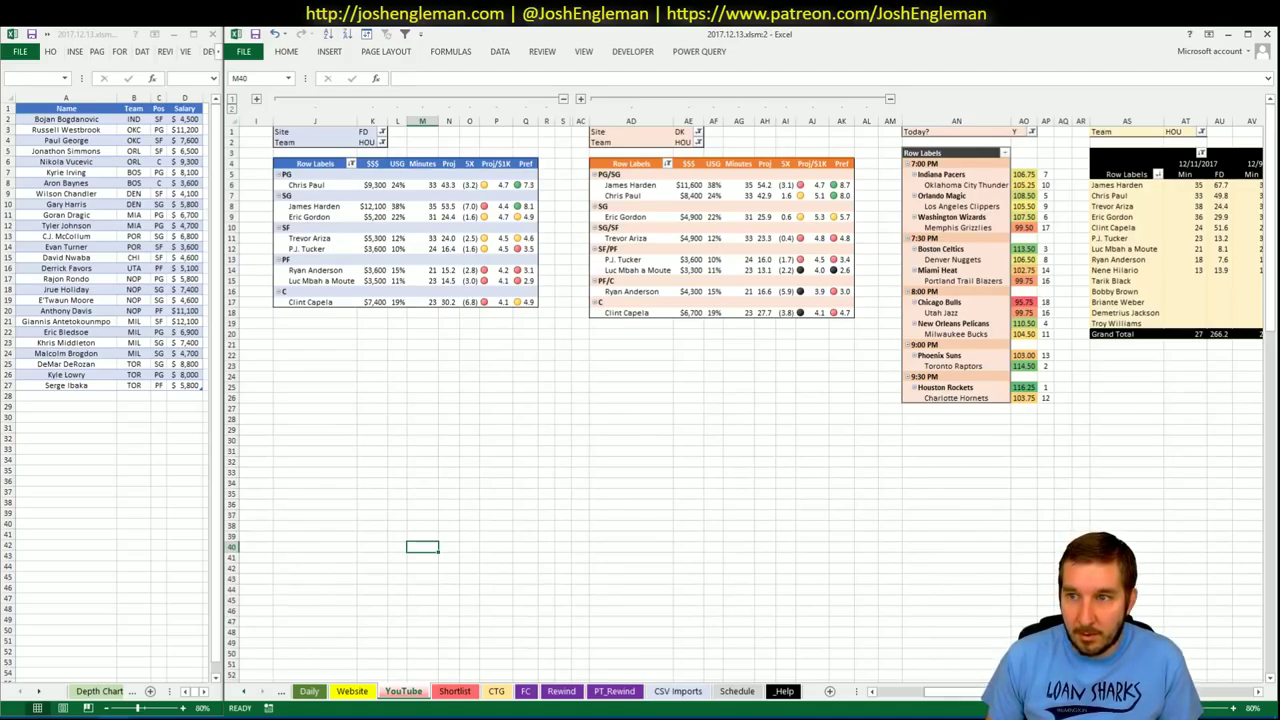
scroll(1236, 710, "right", 10)
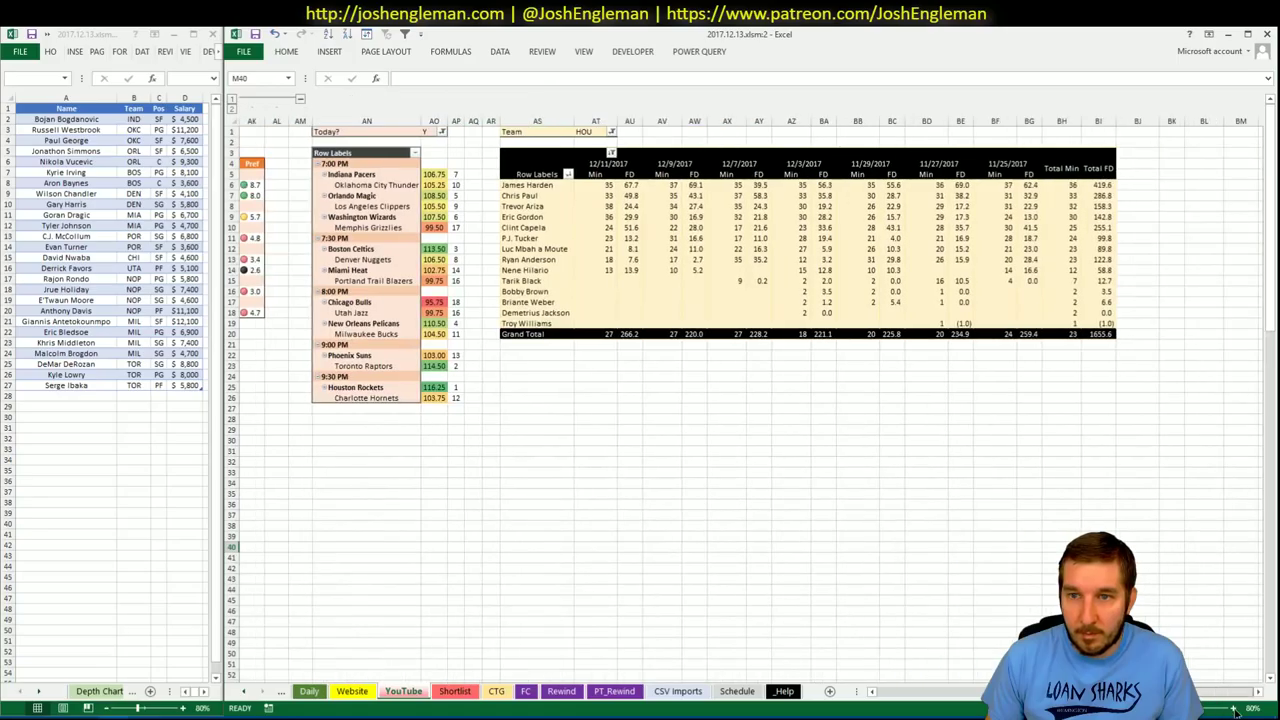
scroll(1220, 710, "left", 1)
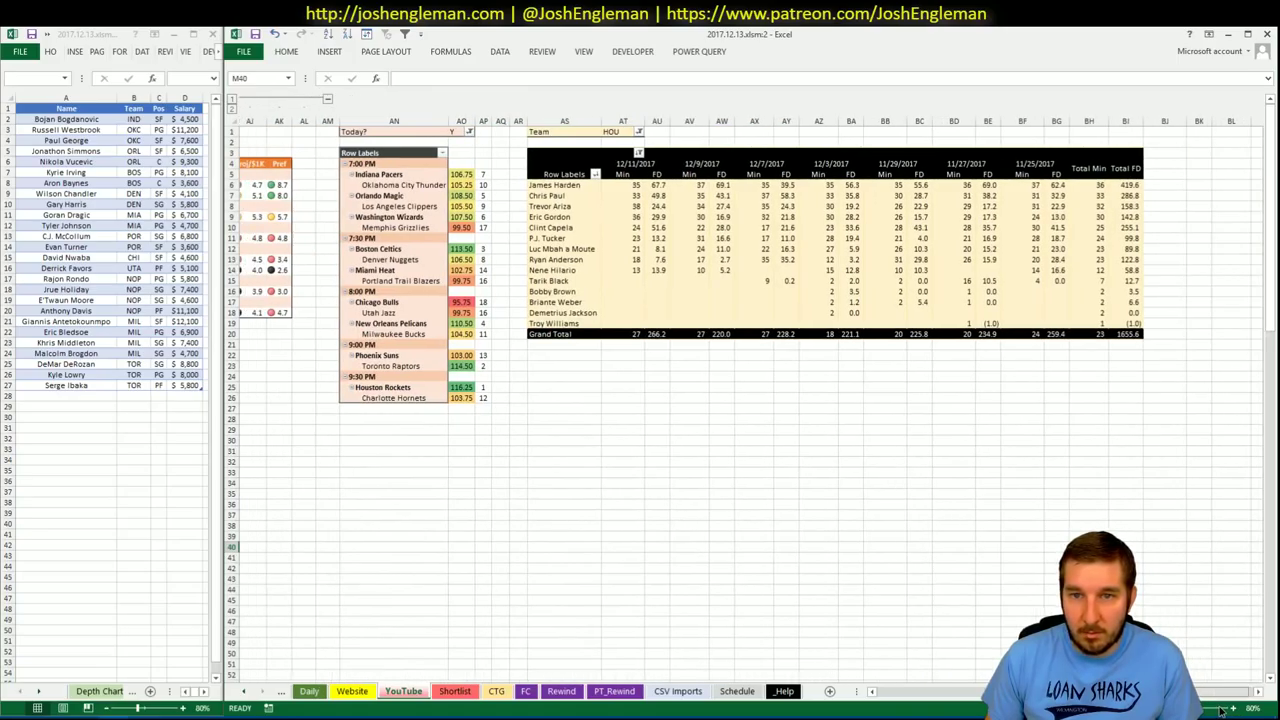
scroll(1220, 710, "left", 10)
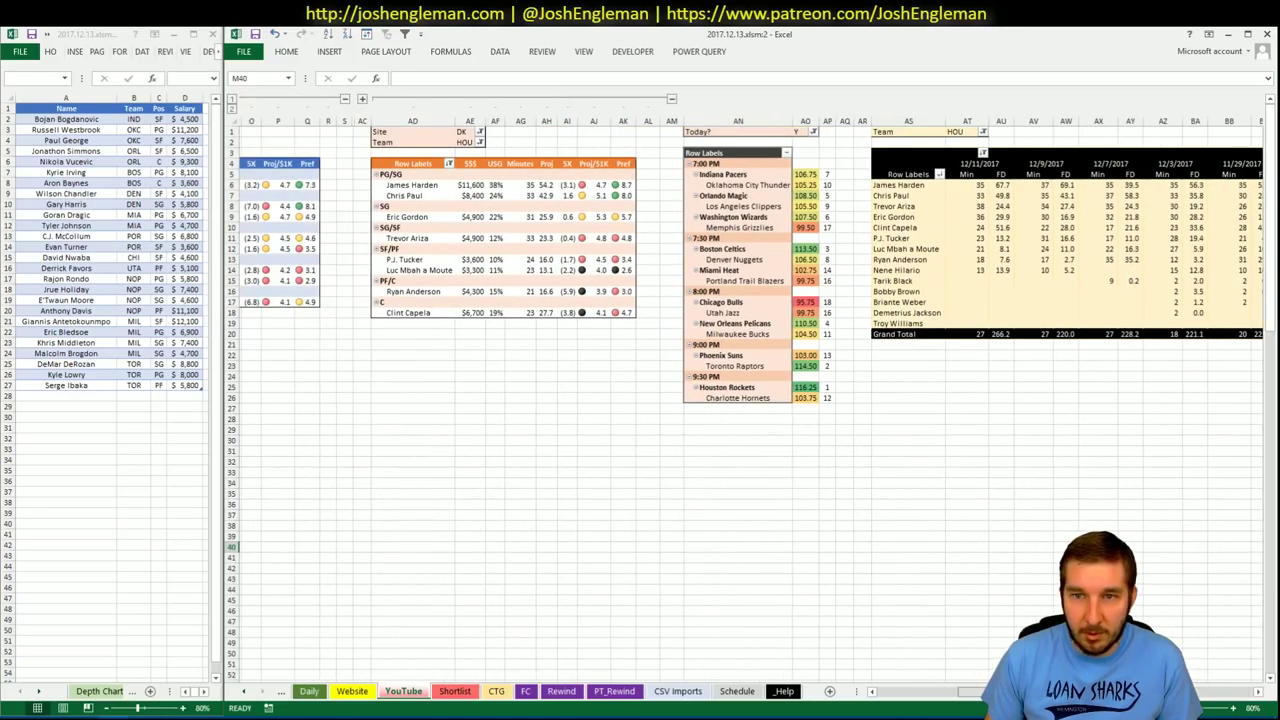
left_click(66, 396)
type("Chris")
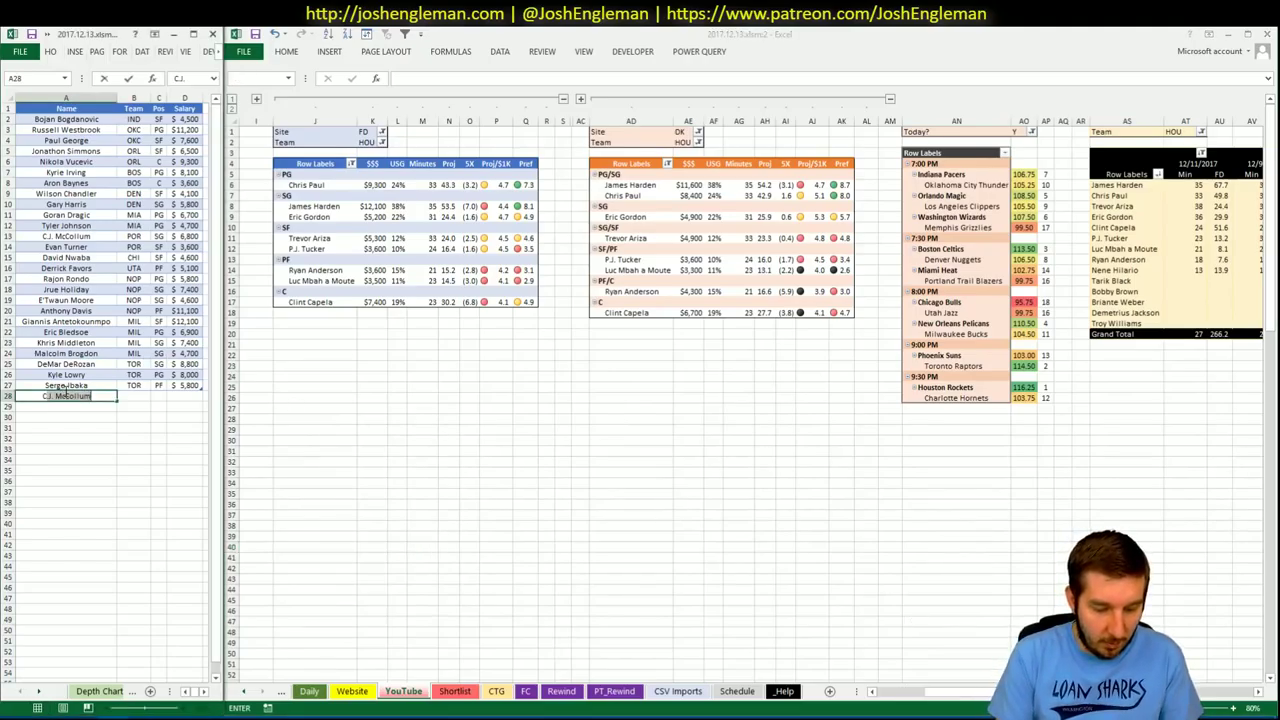
type(" Paul")
key("Return")
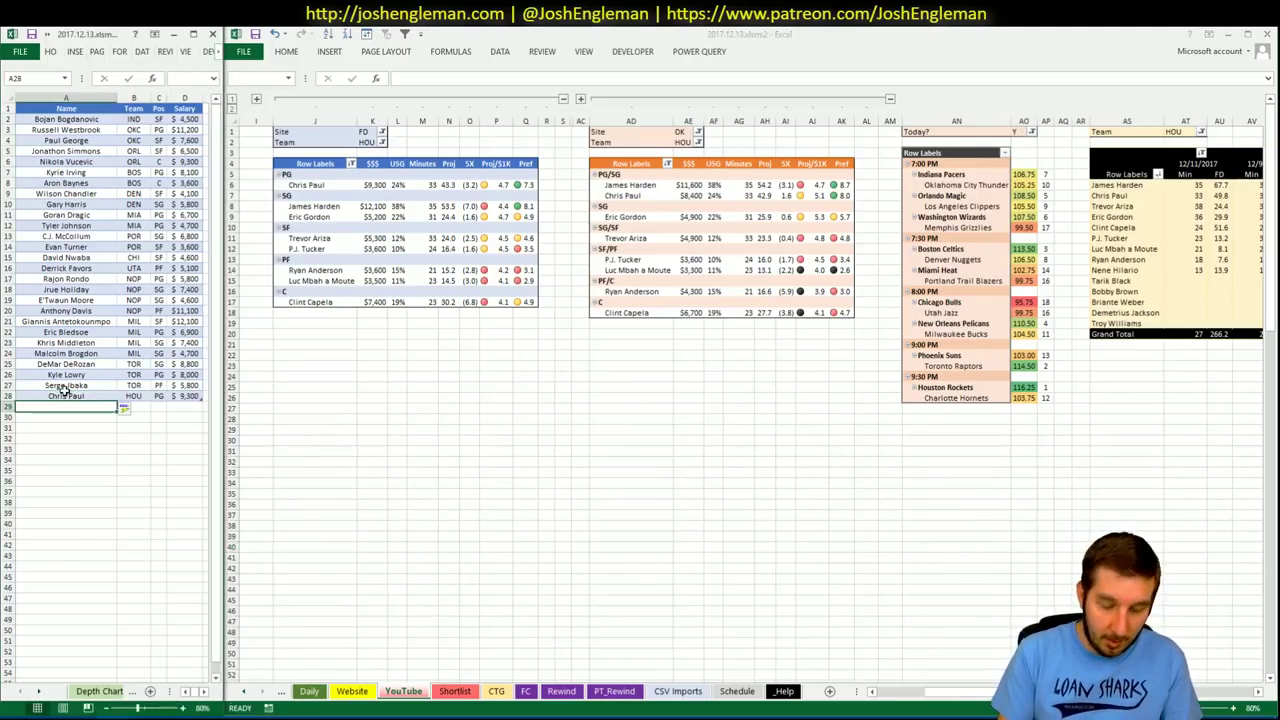
type("James Harden")
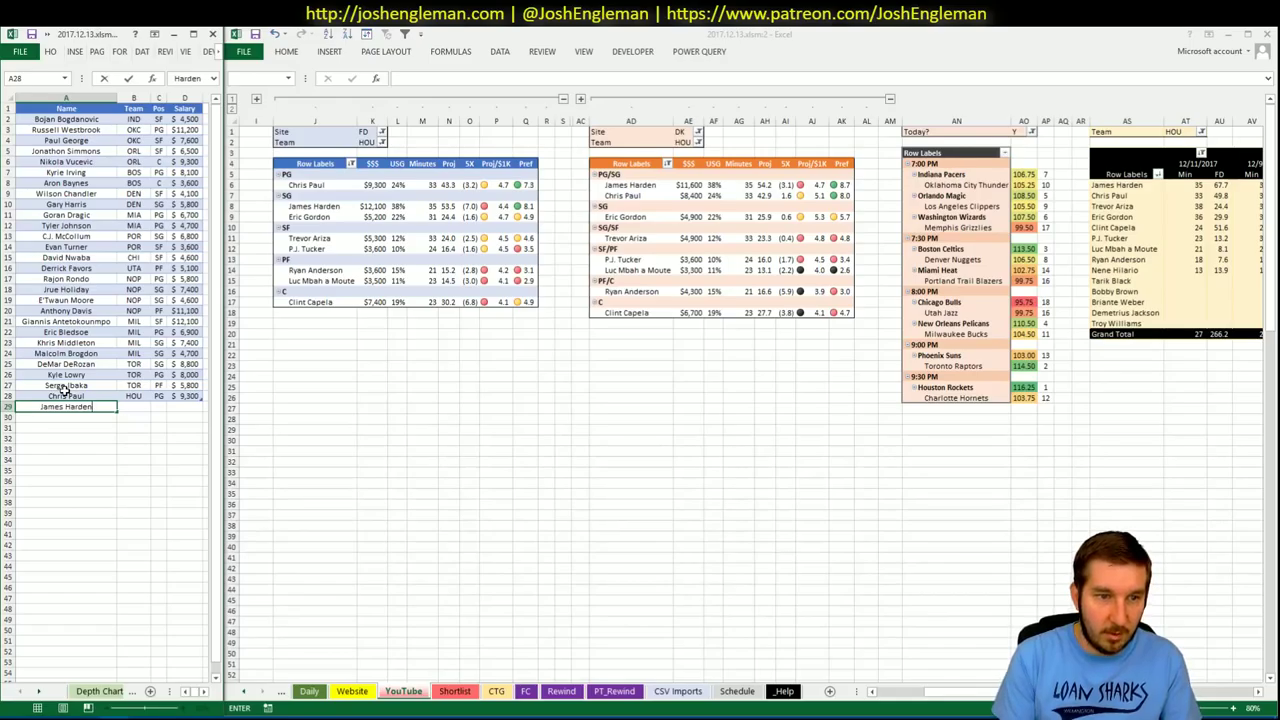
key("Return")
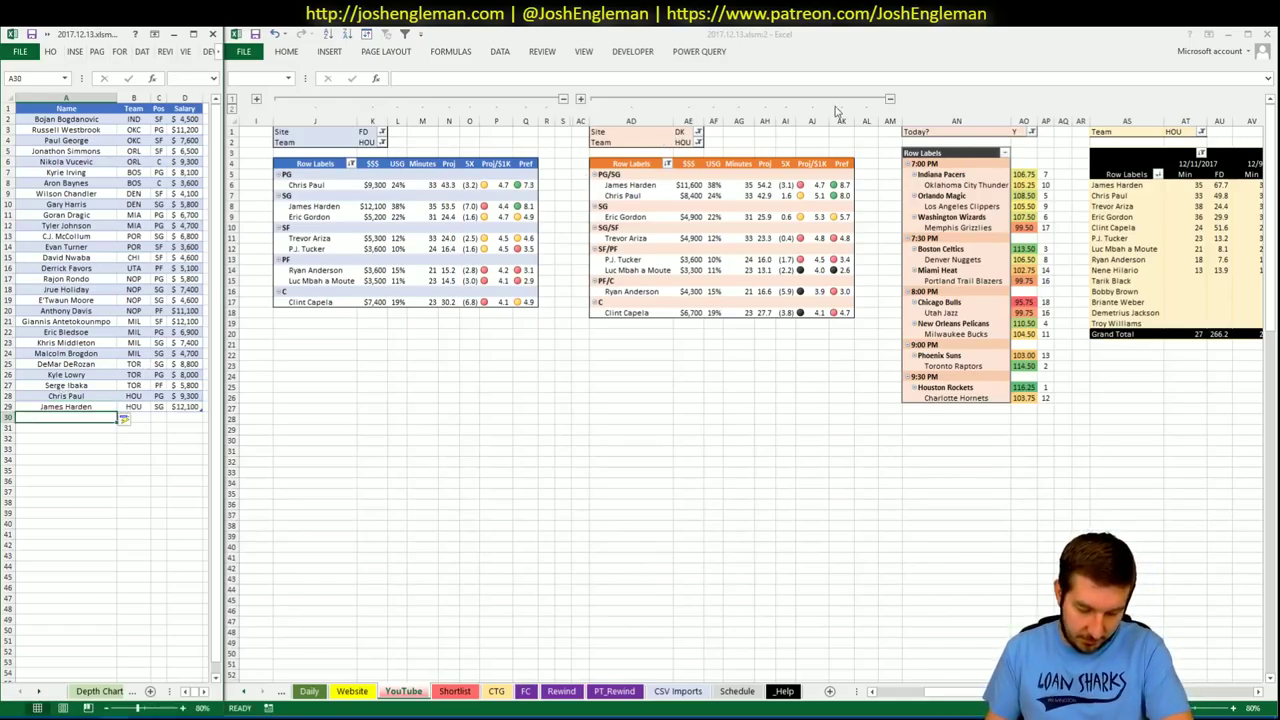
- Examine the projections of Houston's players on both sites together with their minutes and FD points in the game log table
left_click(1010, 611)
scroll(745, 400, "right", 5)
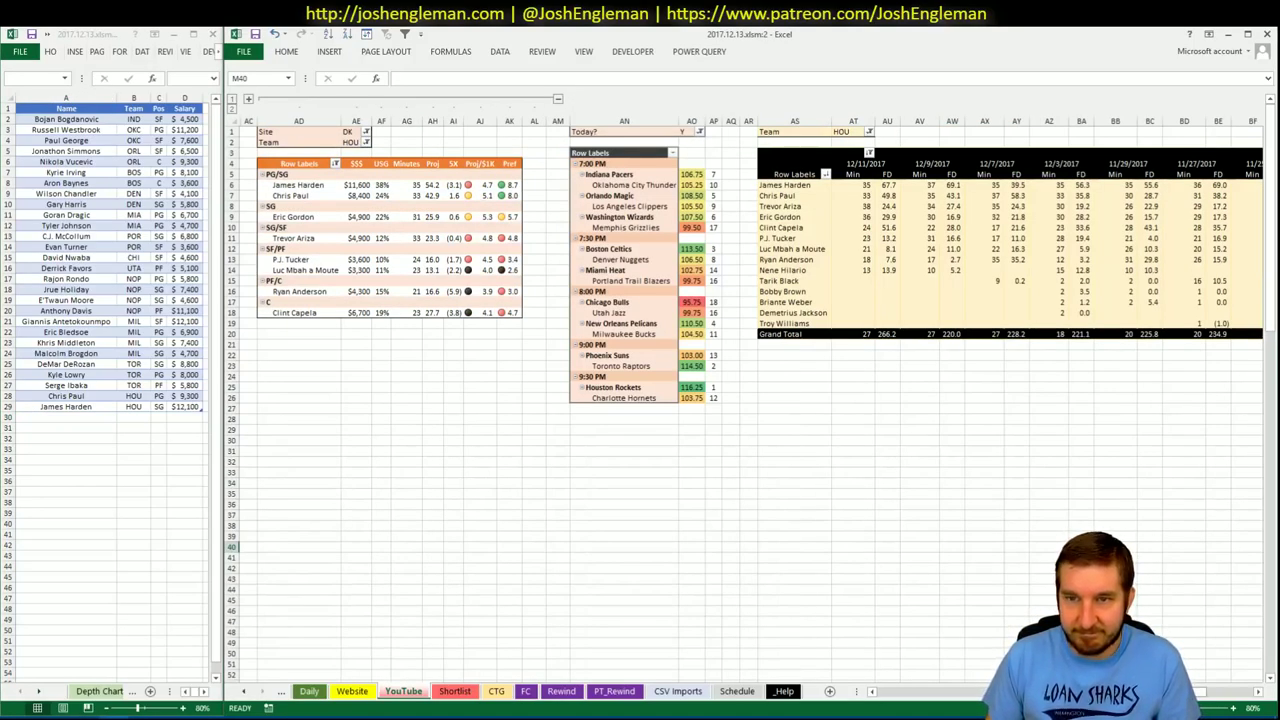
scroll(750, 400, "right", 2)
scroll(750, 400, "left", 6)
scroll(750, 400, "right", 8)
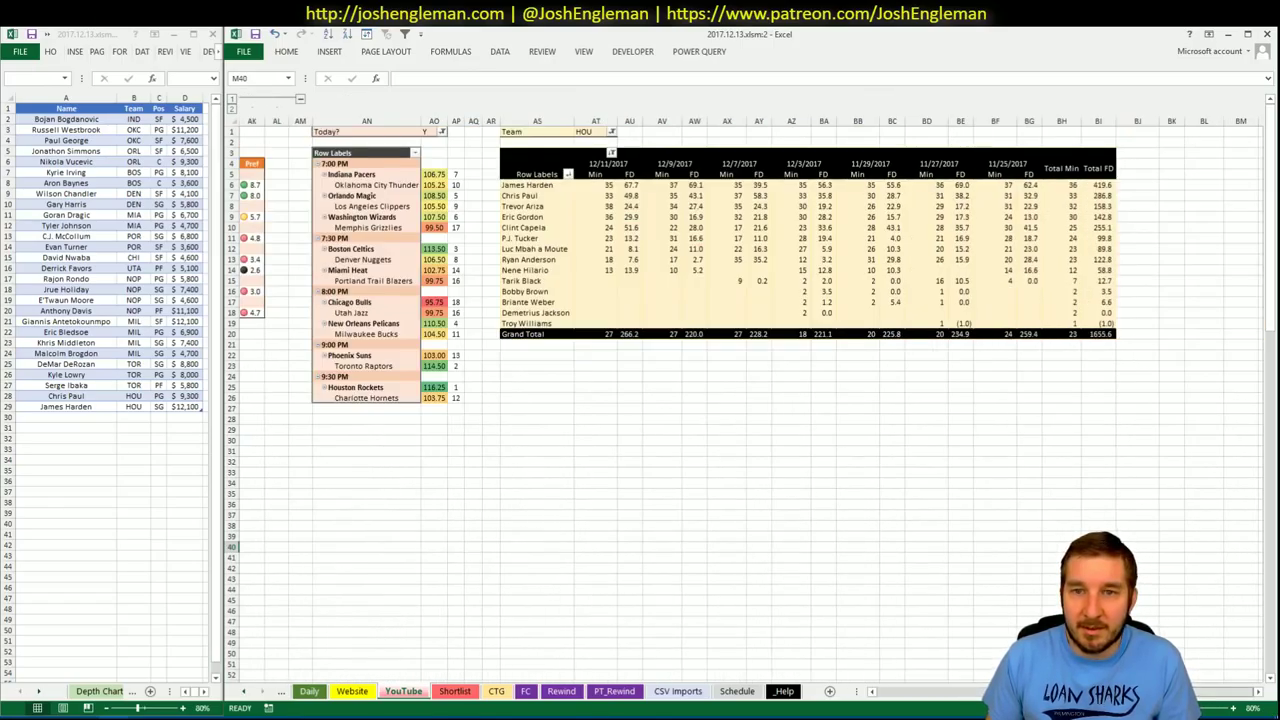
scroll(912, 668, "left", 6)
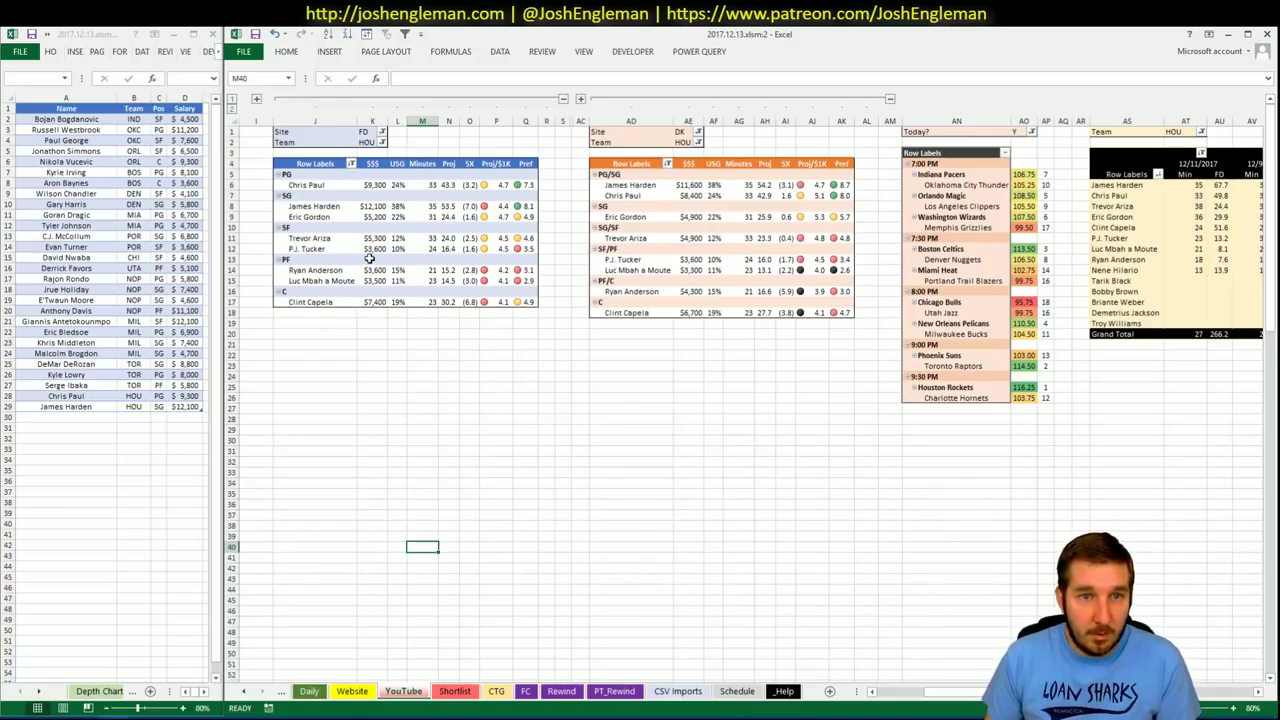
scroll(750, 400, "right", 5)
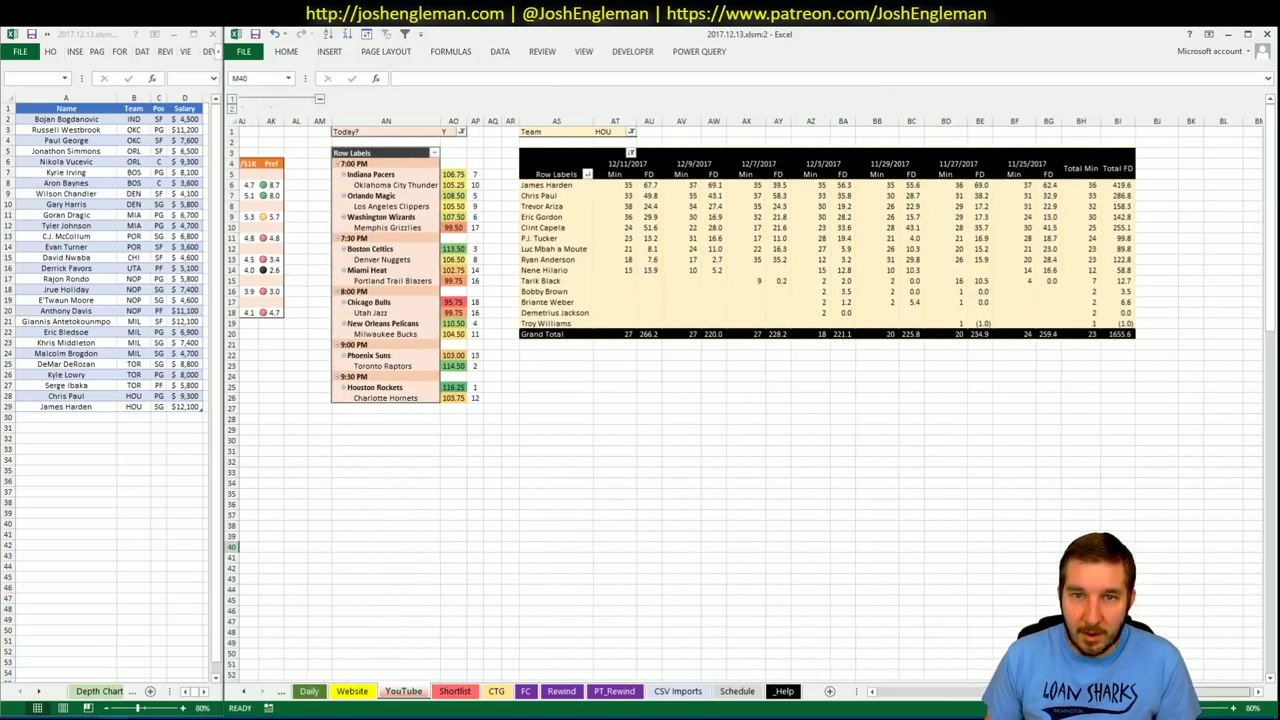
- Check Houston's shooting matchup on the CTG sheet and add Eric Gordon to the shortlist below James Harden
left_click(455, 691)
left_click(495, 691)
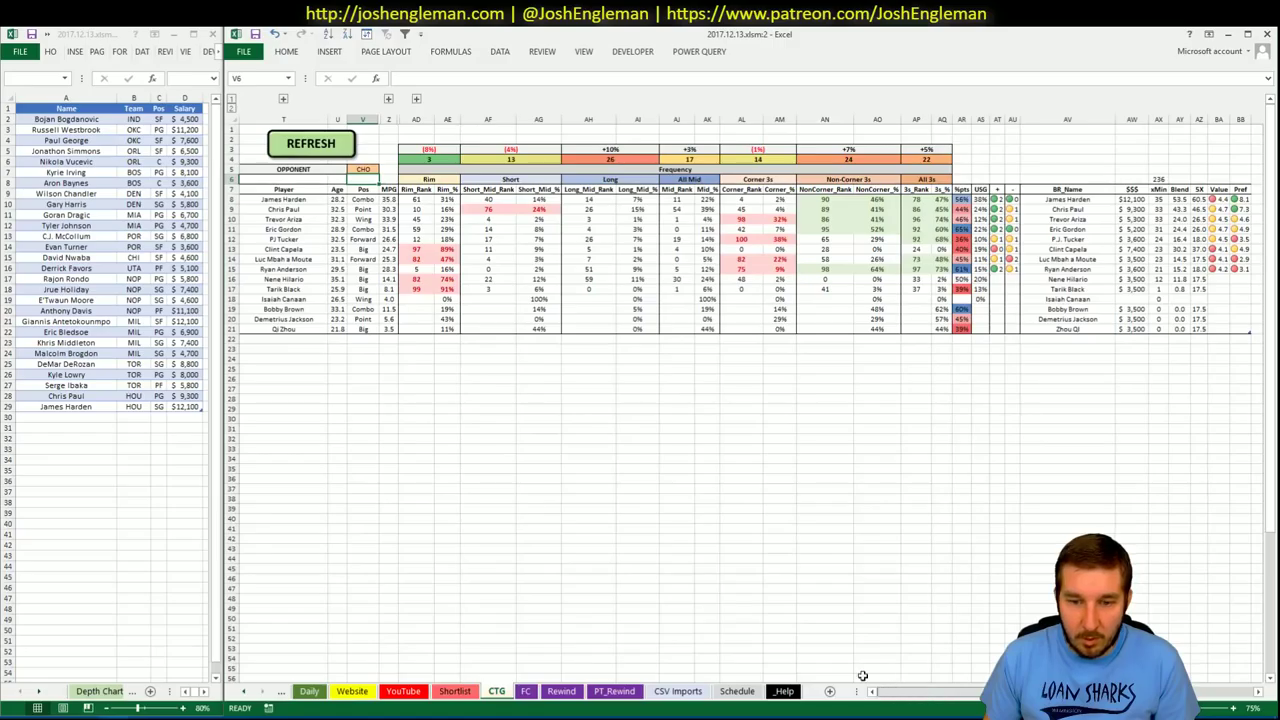
left_click(100, 415)
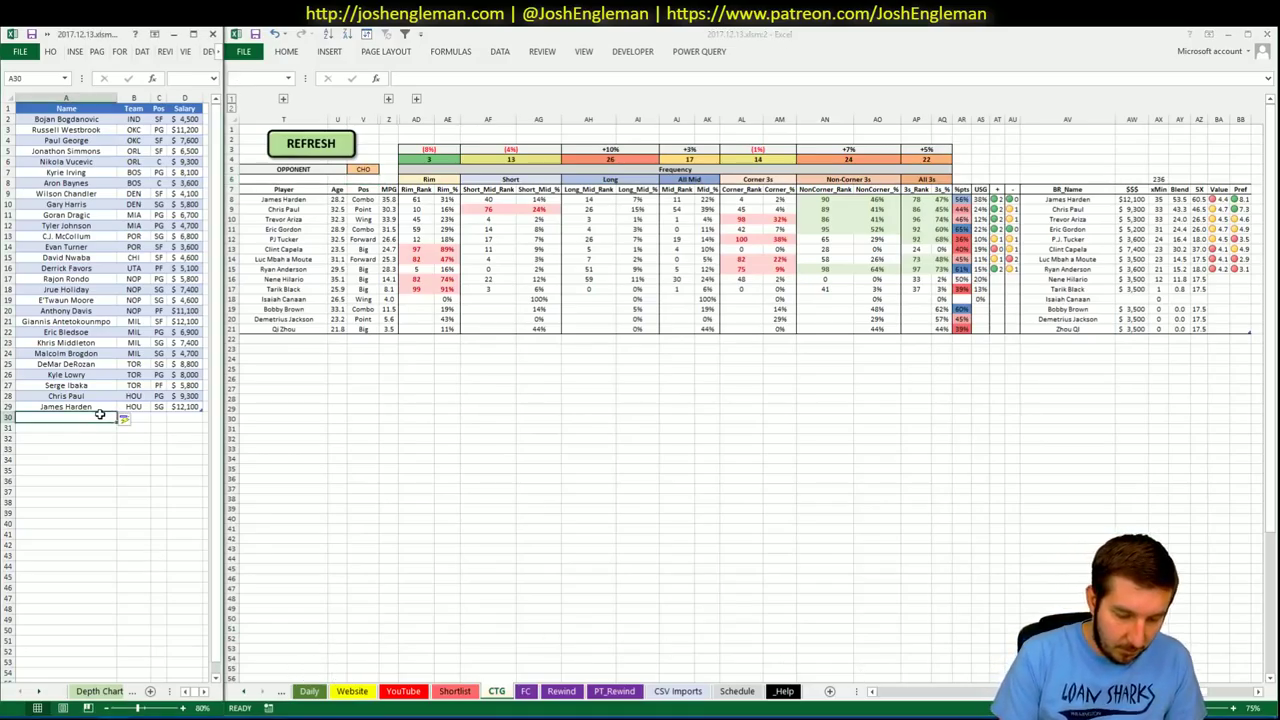
type("Eric Gordon")
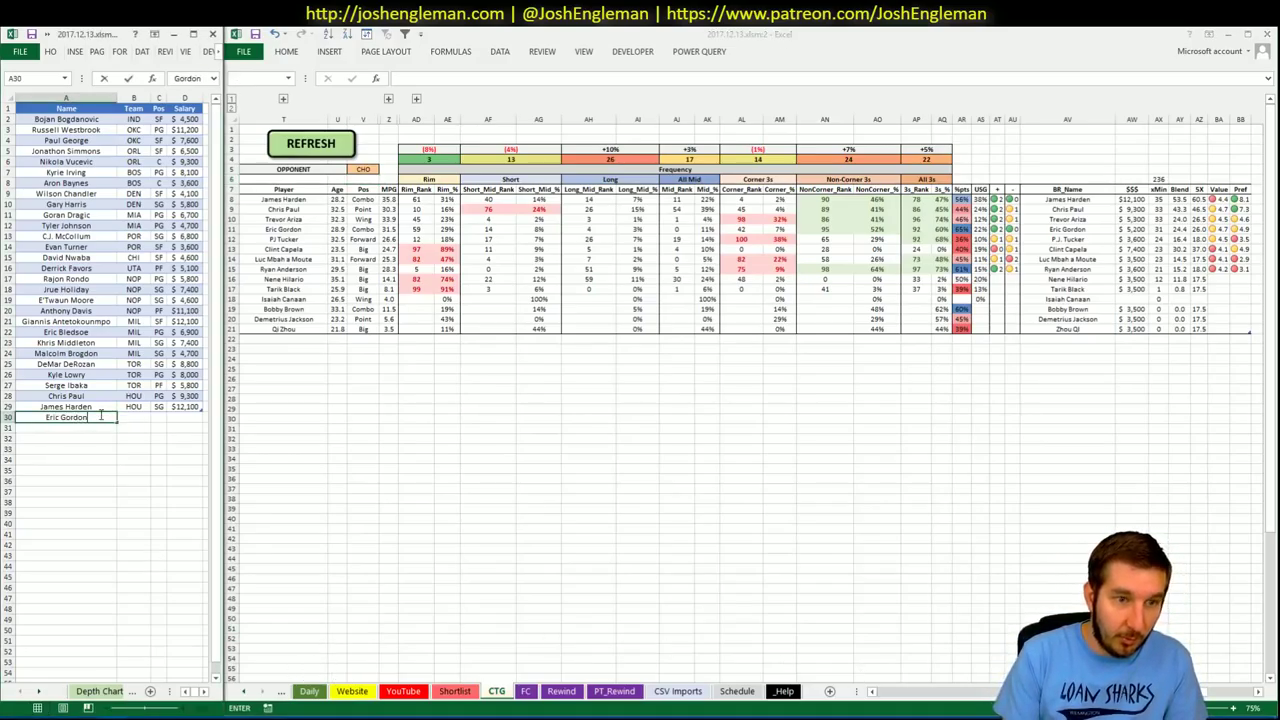
key("Return")
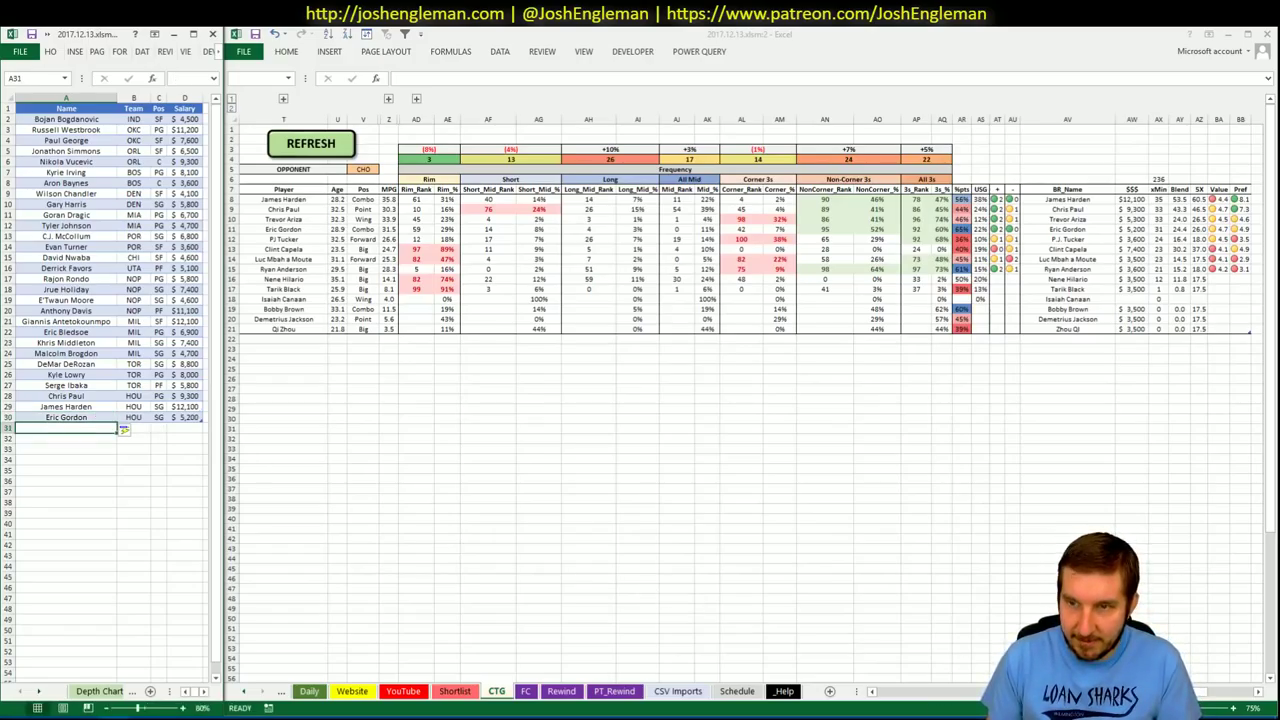
- Return to the YouTube sheet and set the team filters of the FD and DK projections tables to CHO
left_click(403, 691)
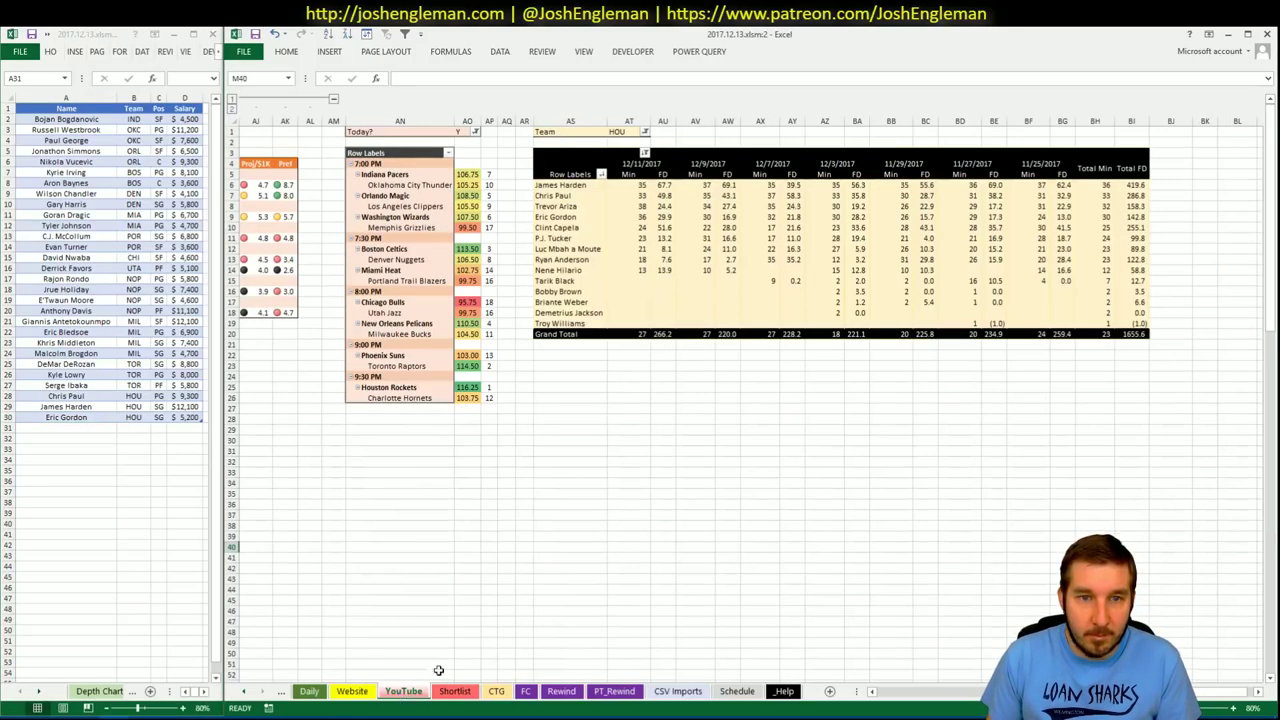
left_click(923, 691)
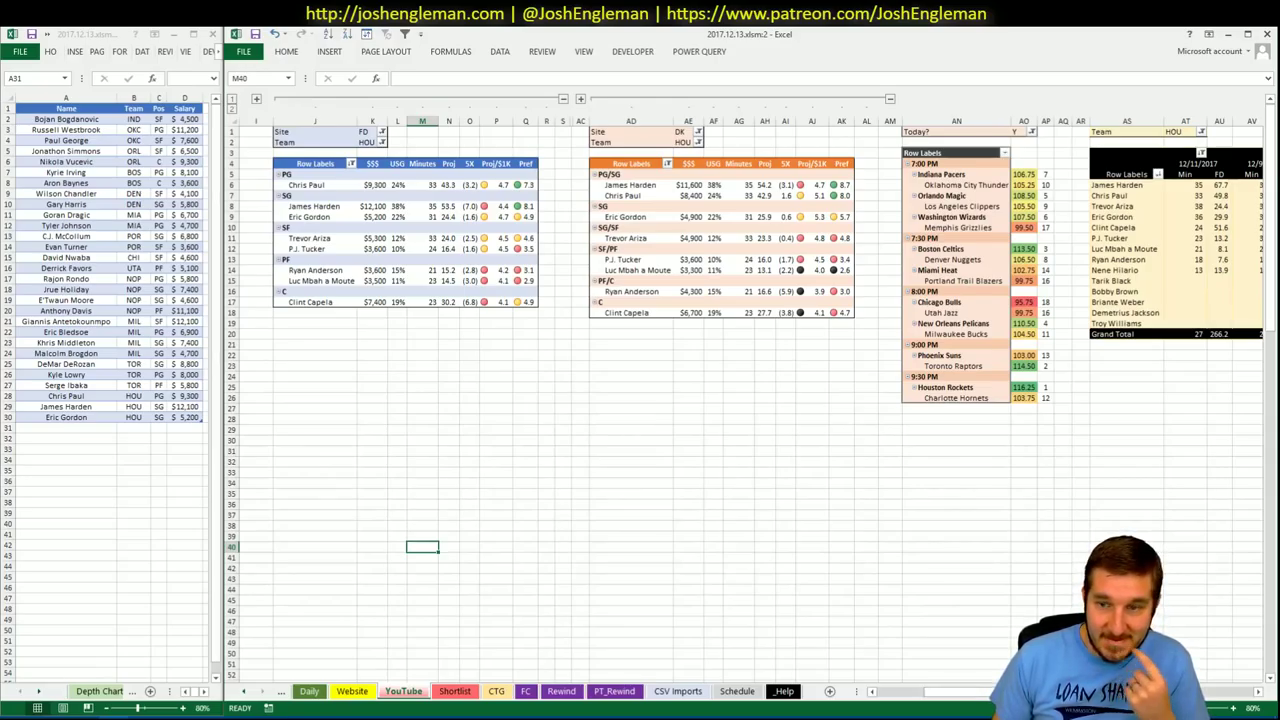
scroll(750, 400, "right", 5)
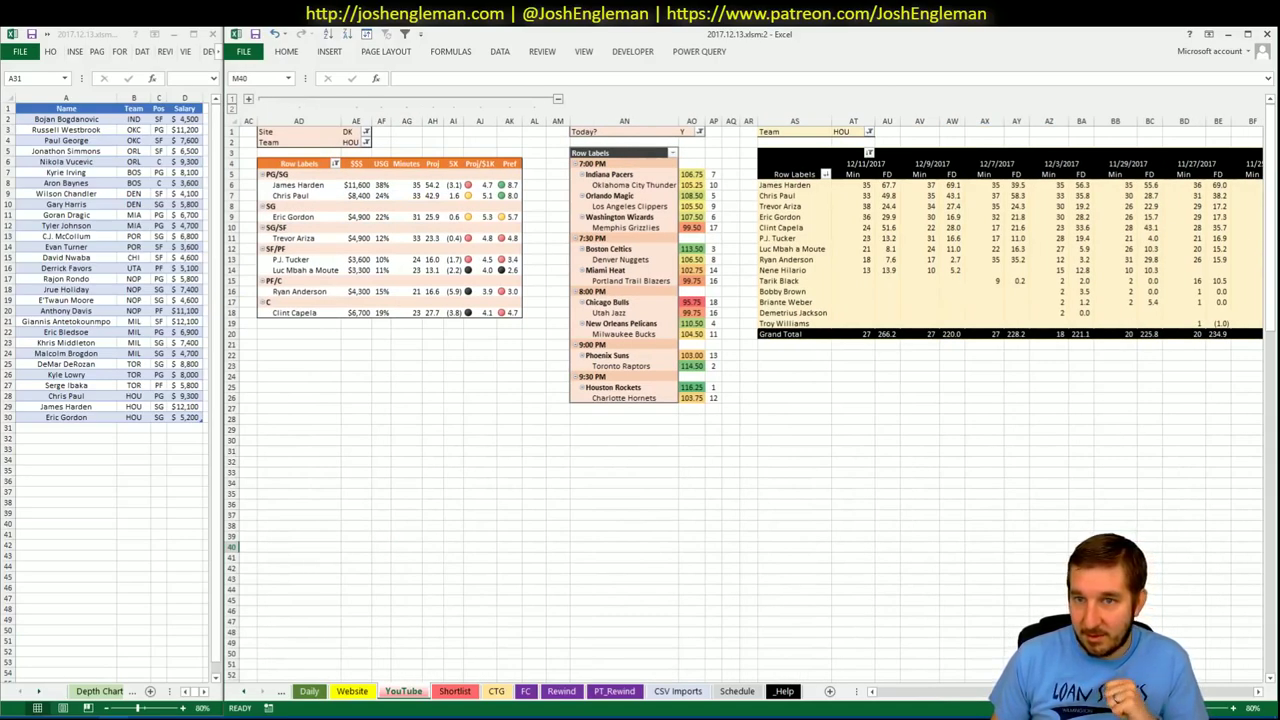
scroll(750, 400, "left", 4)
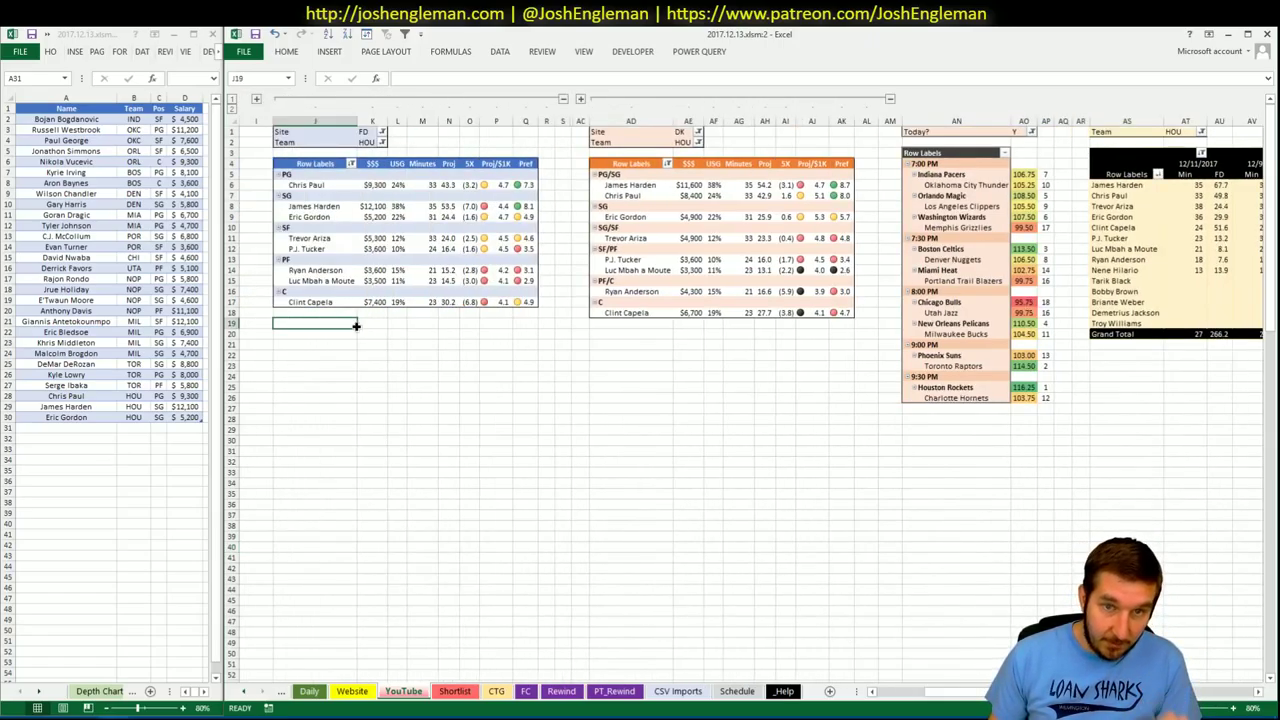
left_click(367, 142)
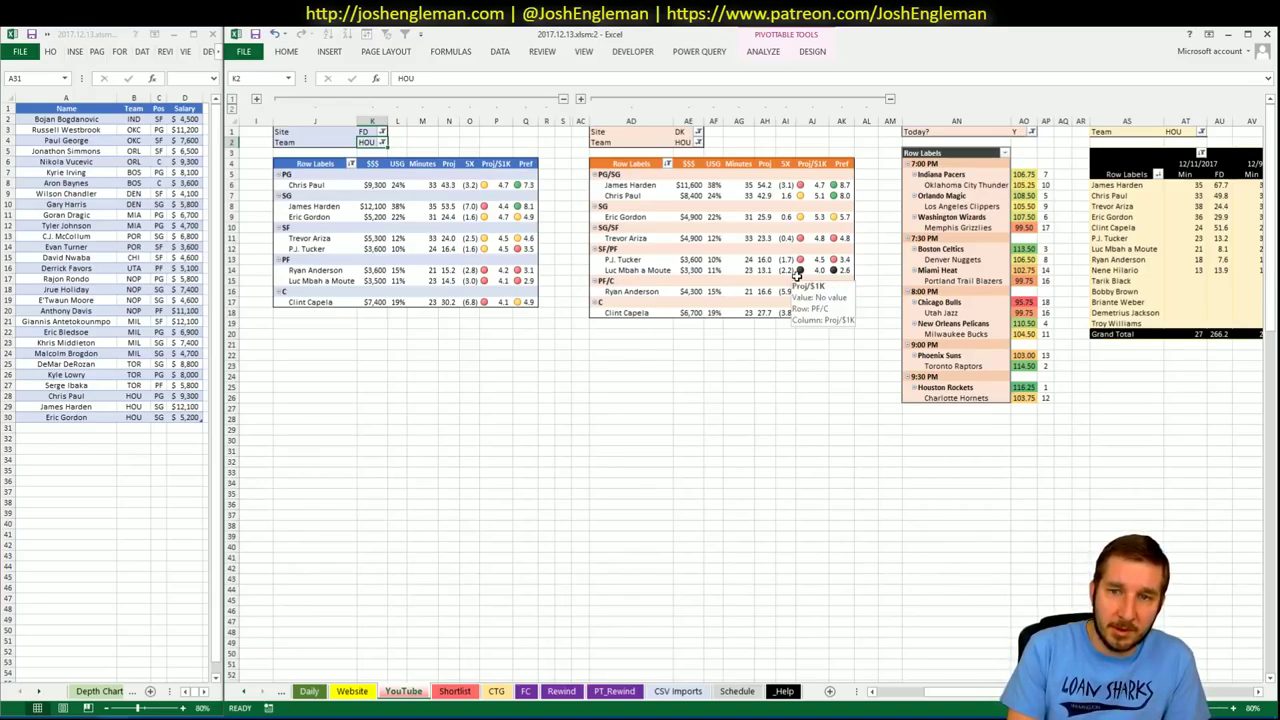
type("C")
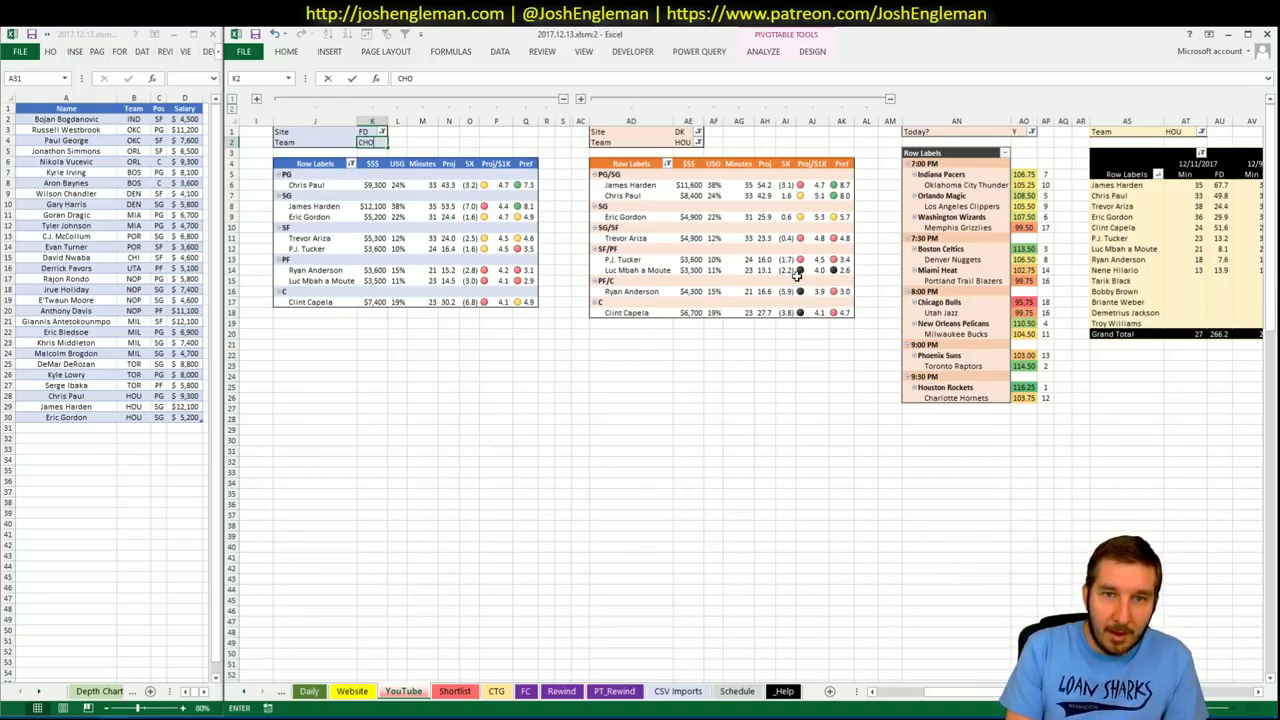
type("HO")
key("Return")
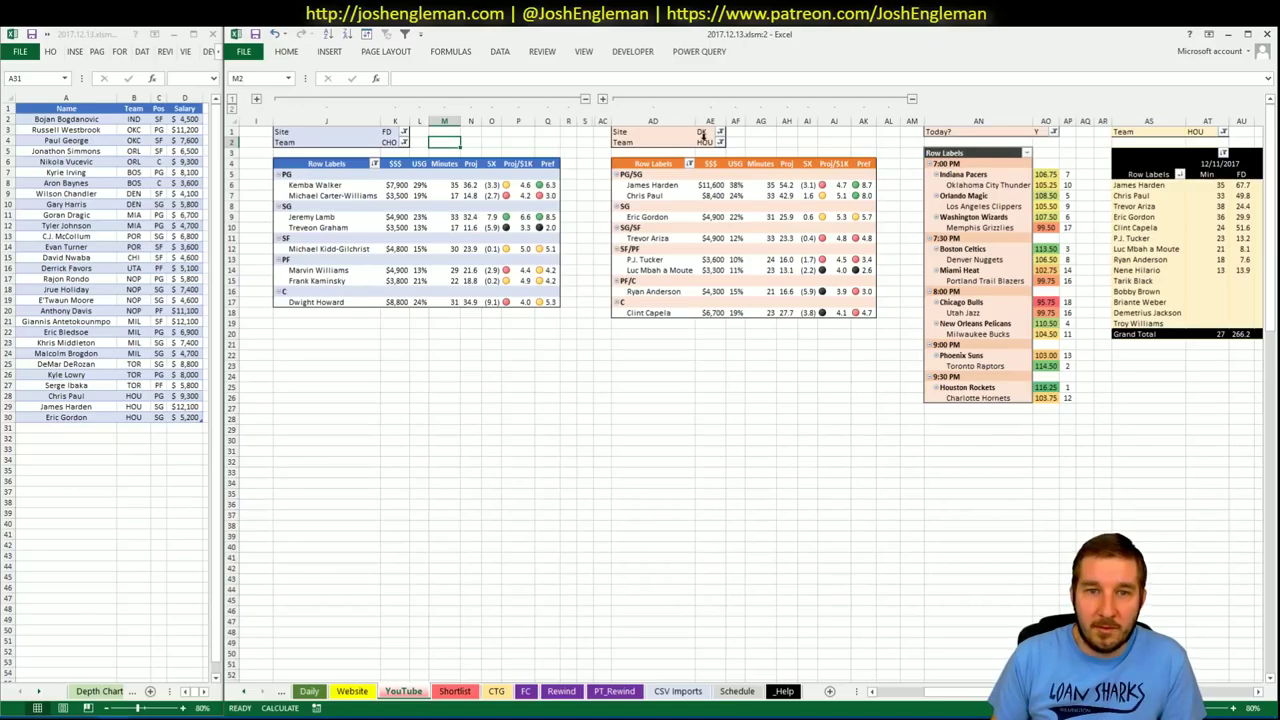
left_click(706, 142)
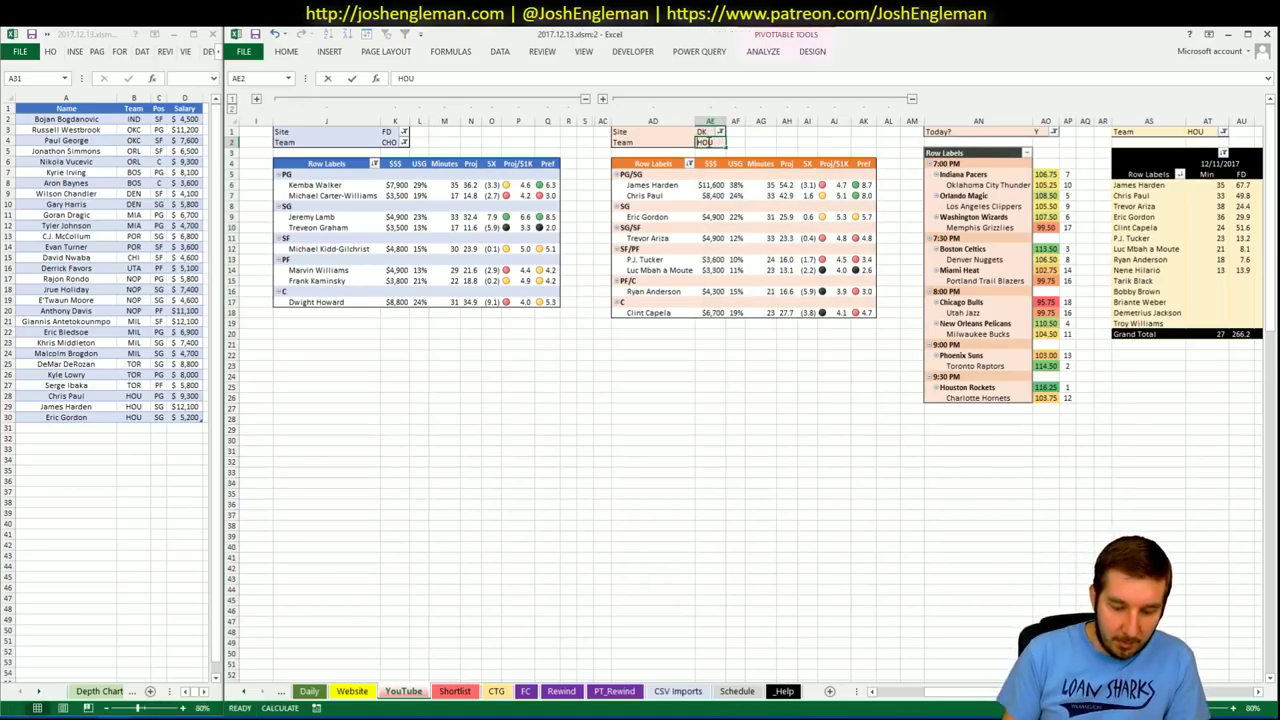
type("CHO")
key("Return")
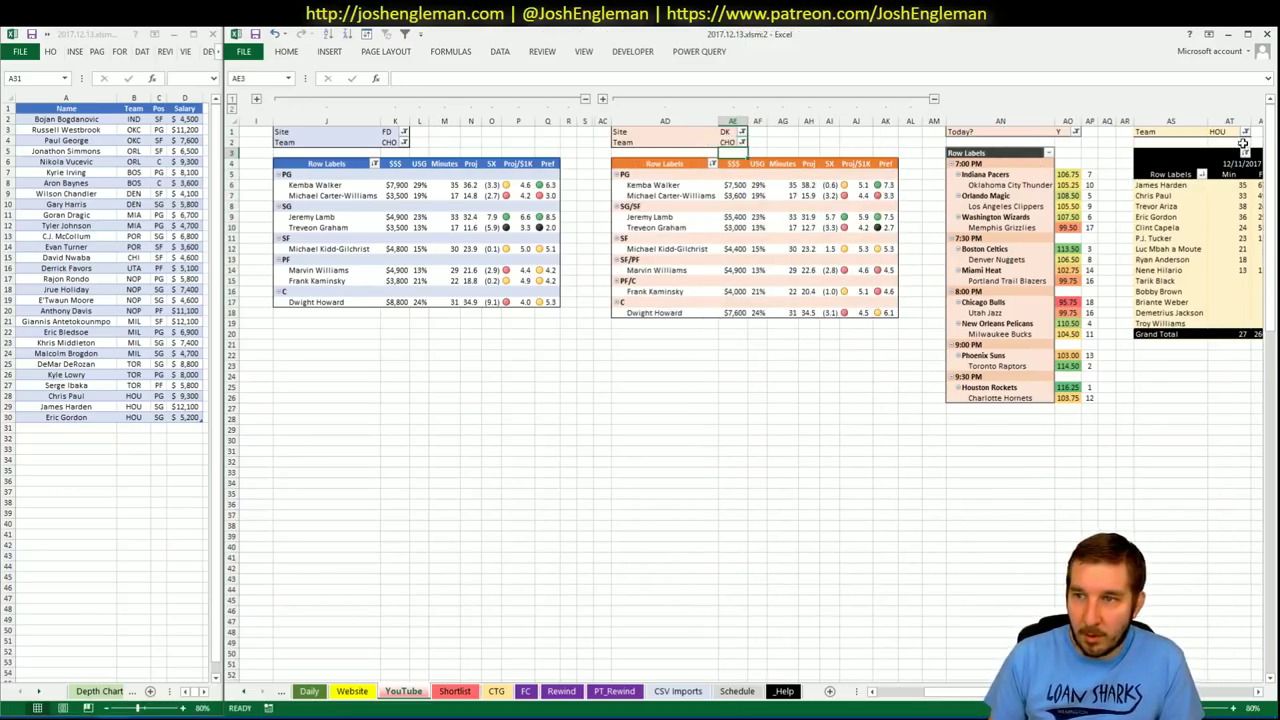
- Set the team filter of the player game log table to CHO
left_click(1238, 132)
type("CHO")
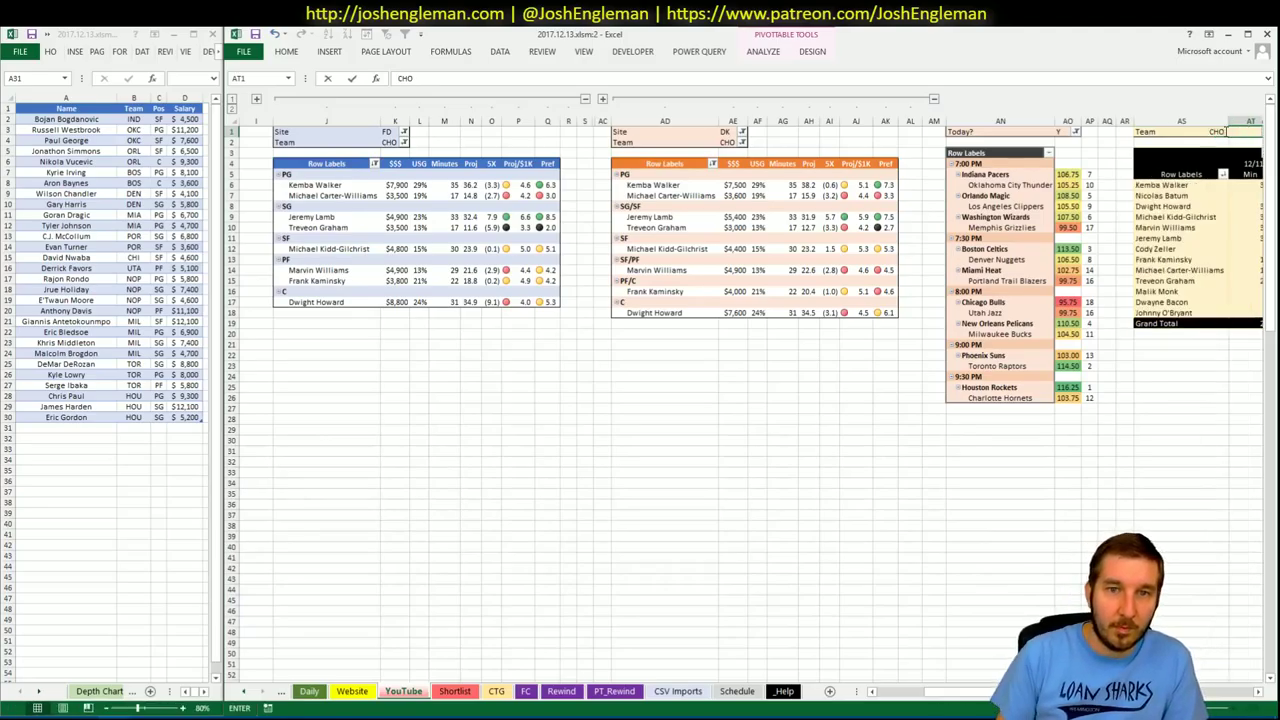
key("Return")
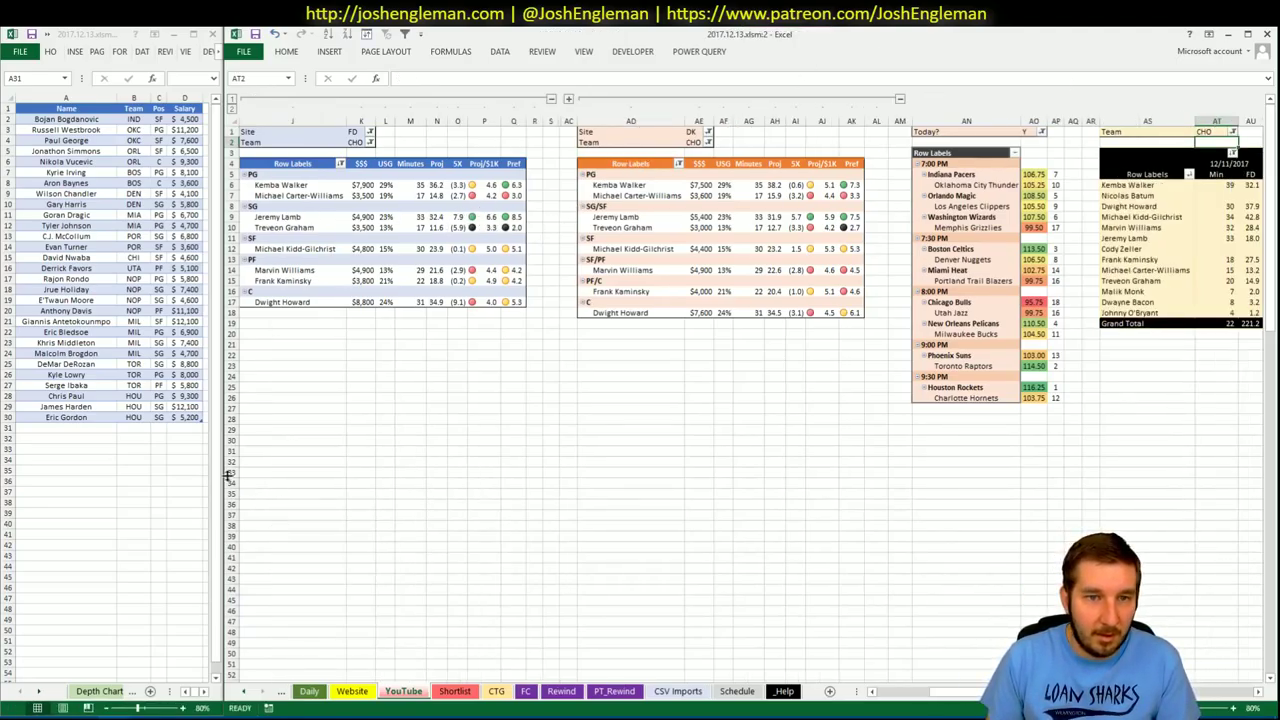
- Add Jeremy Lamb to the shortlist below Eric Gordon
left_click(62, 428)
type("Jeremy Lamb")
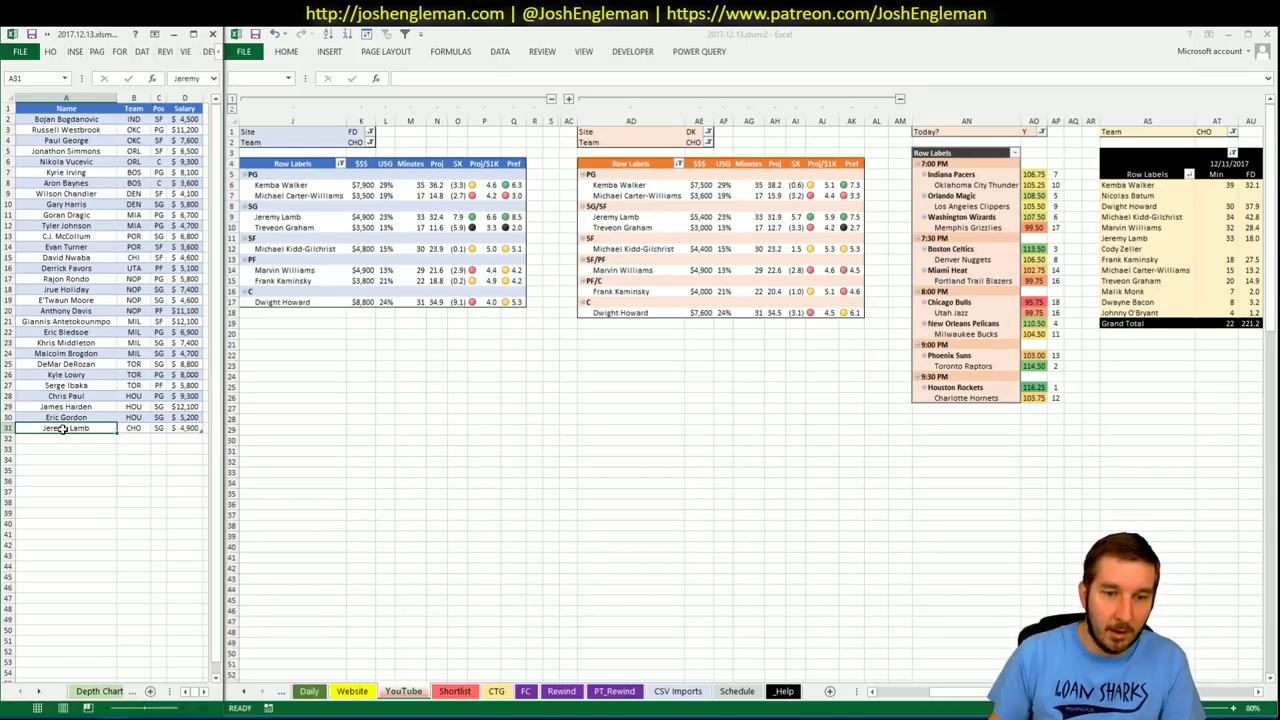
key("Return")
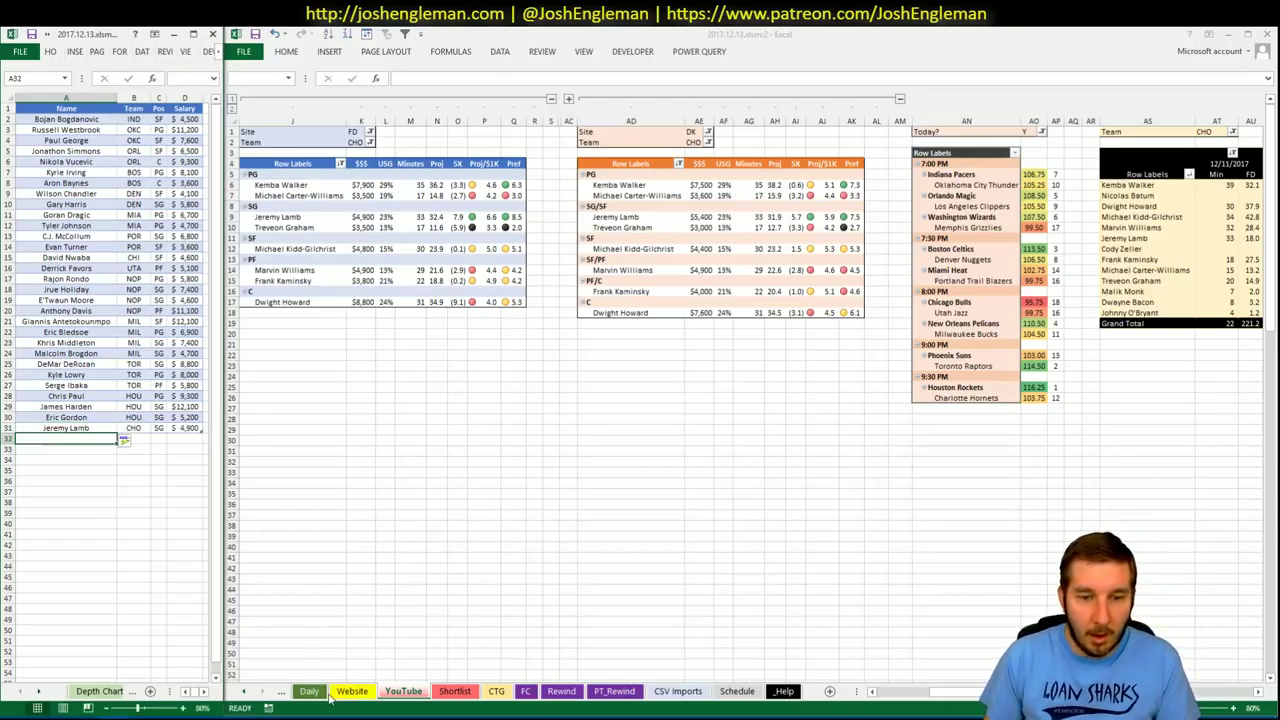
- Check the shooting guards' projections on the Daily sheet and return to the YouTube sheet
left_click(660, 648)
scroll(1030, 506, "up", 20)
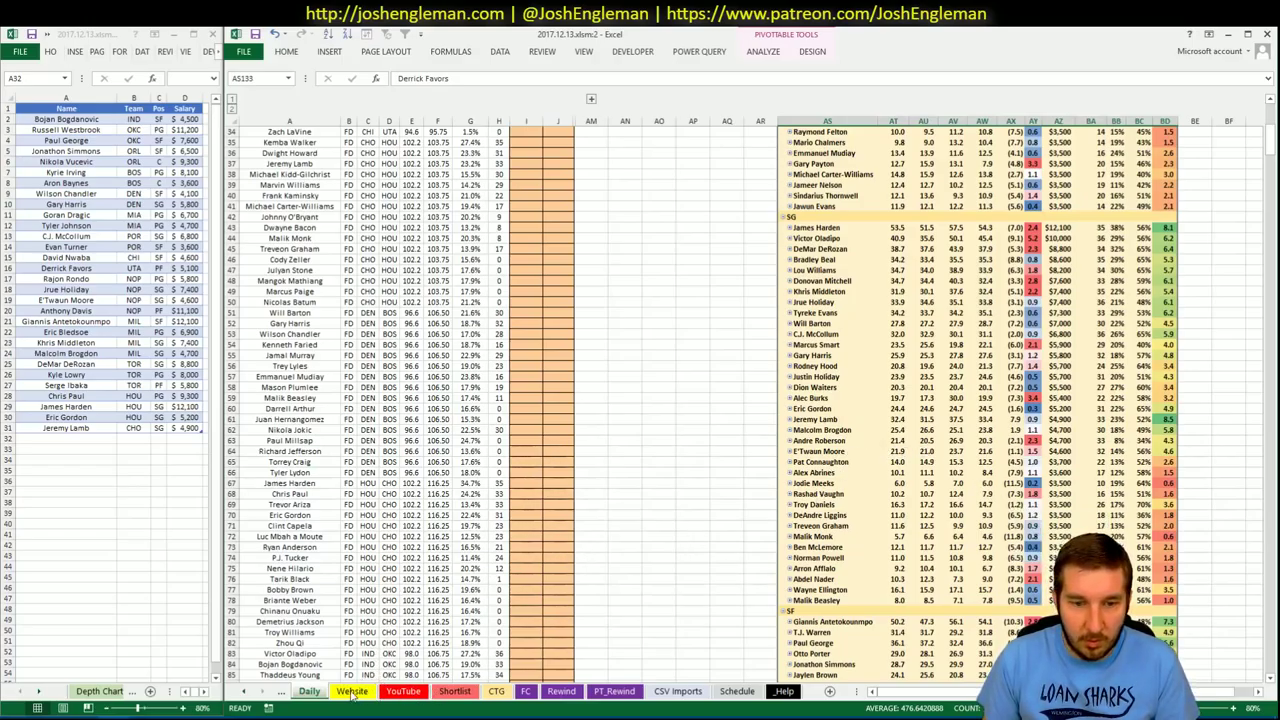
left_click(403, 692)
left_click(360, 653)
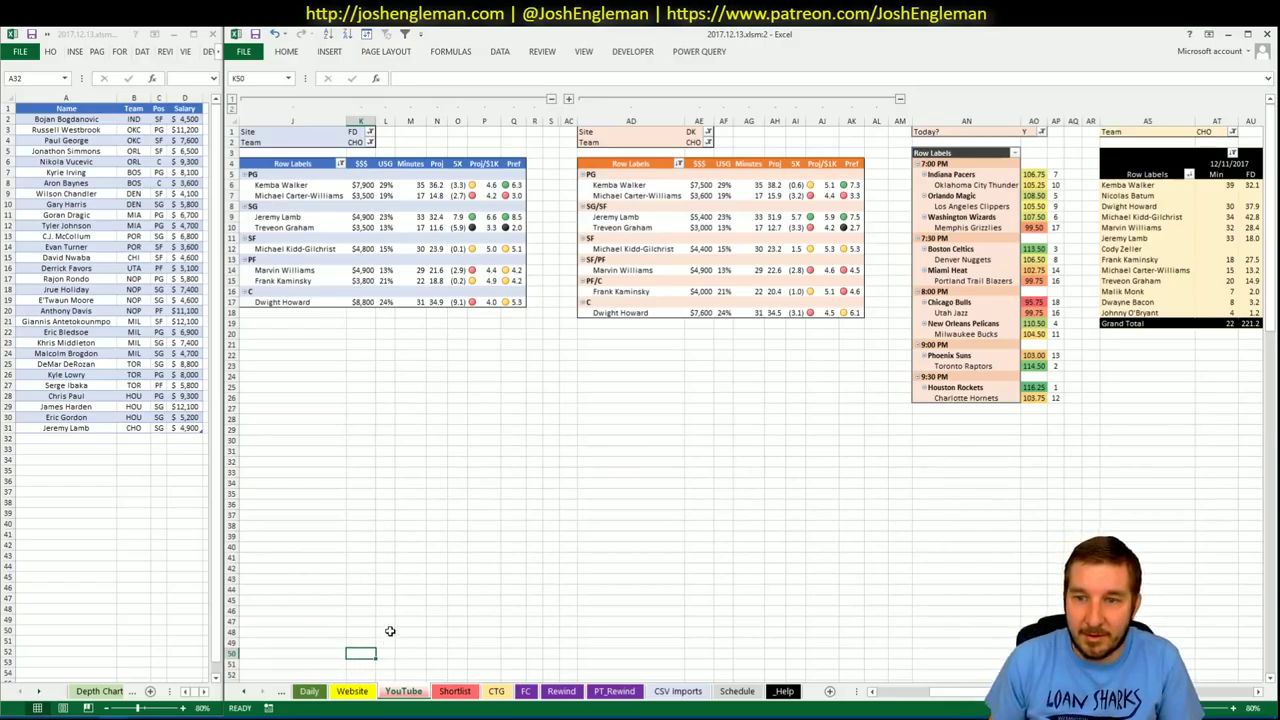
- Bring up the CTG sheet, switch to the browser and open the Charlotte Hornets' player stats on Cleaning the Glass
left_click(496, 691)
left_click(125, 714)
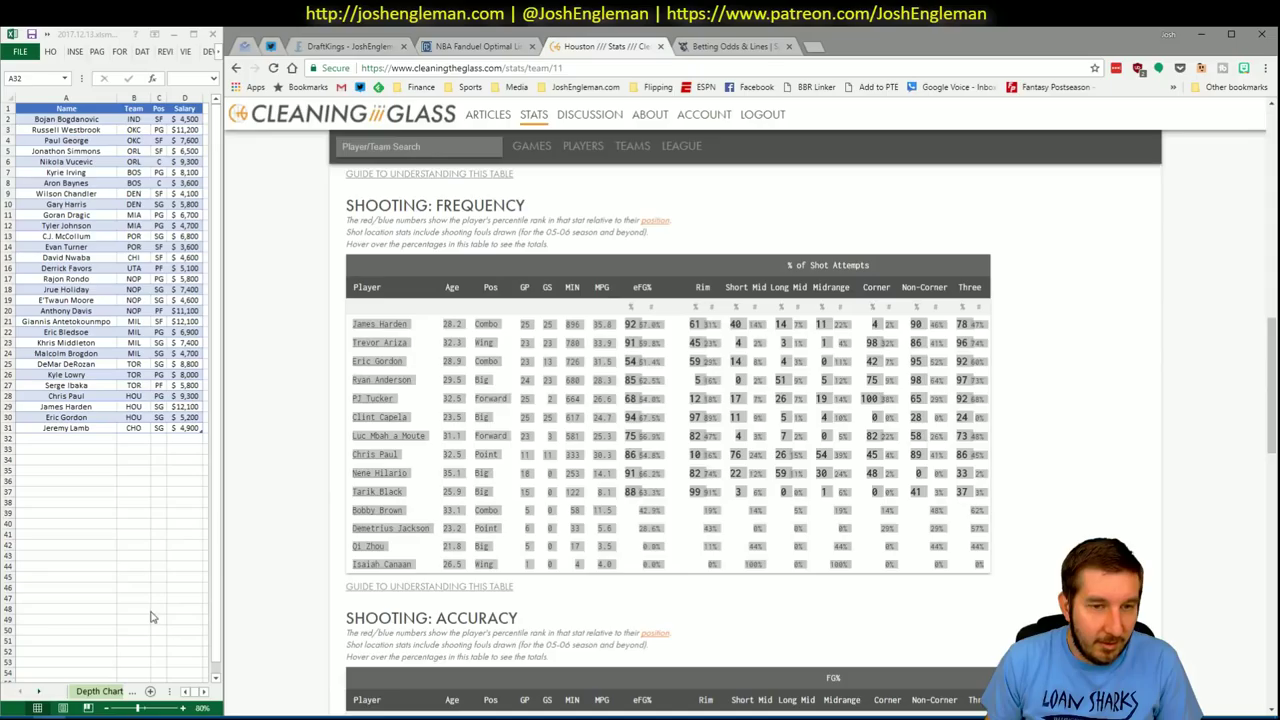
left_click(455, 147)
type("horne")
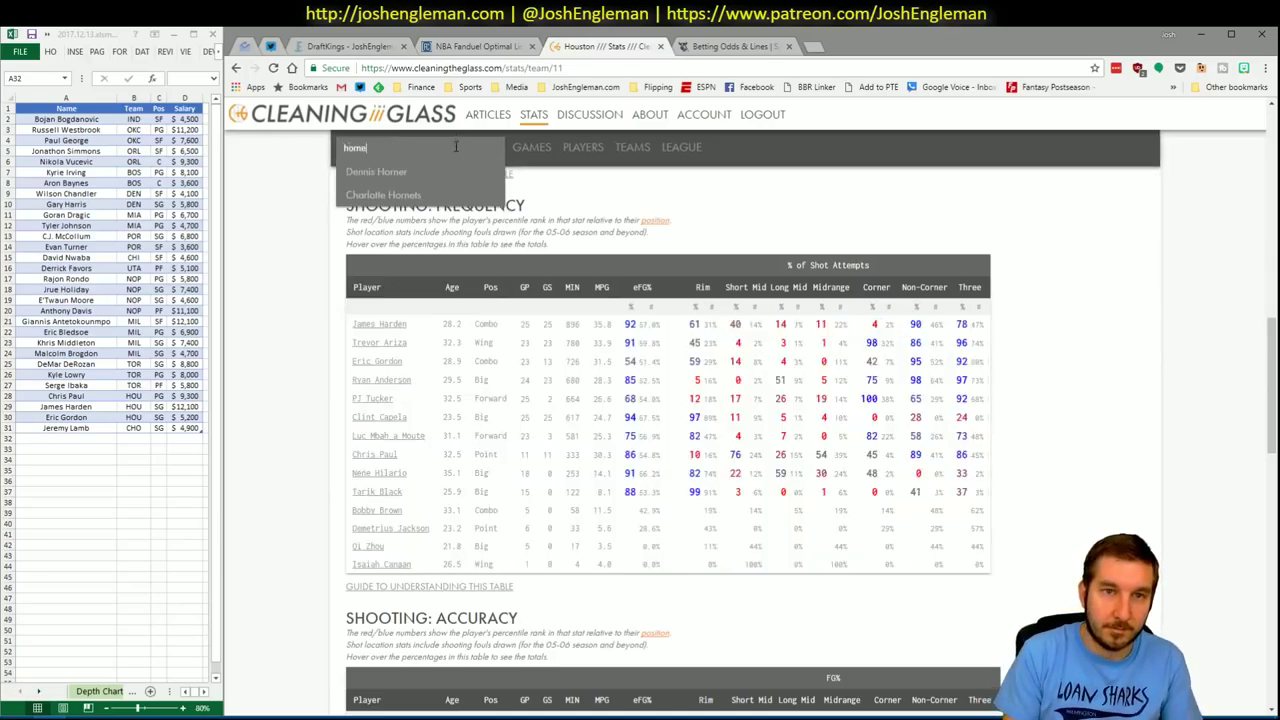
key("Down")
key("Down")
key("Return")
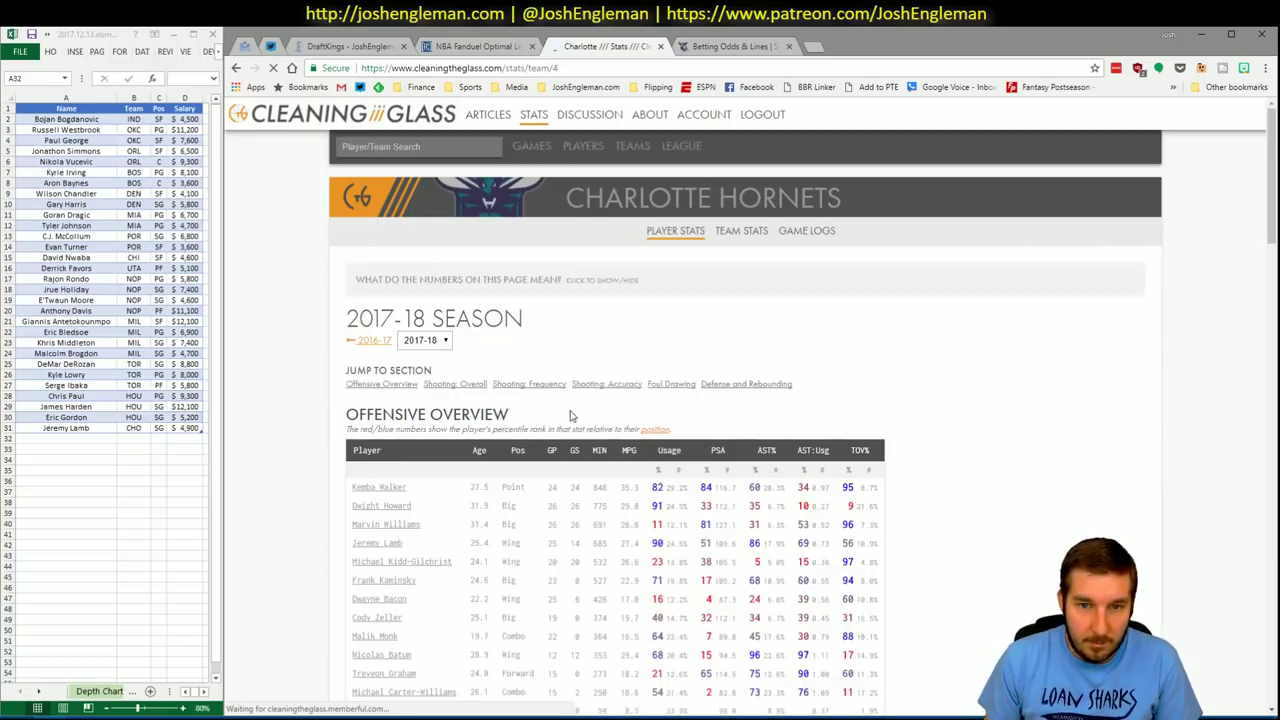
- Copy Charlotte's Shooting: Frequency player rows, load them into Excel's CTG sheet and set the opponent to HOU
left_click(545, 387)
left_click_drag(686, 455, 1015, 566)
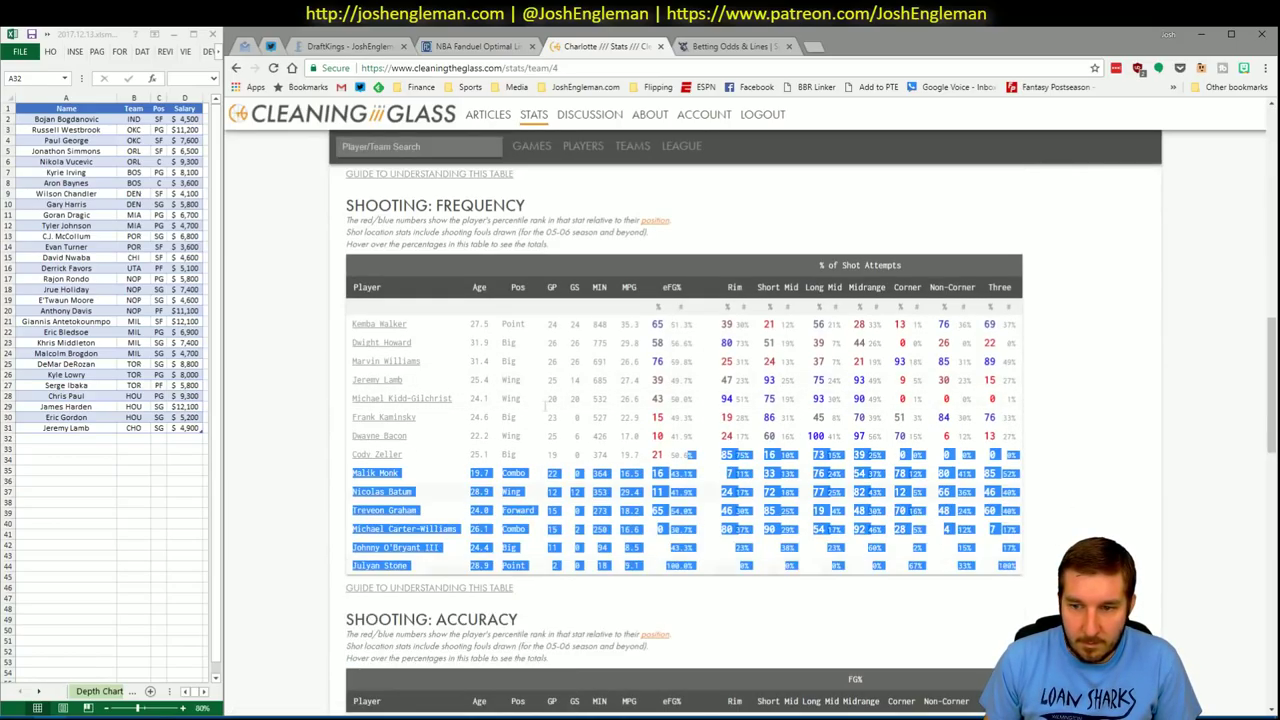
left_click_drag(545, 404, 356, 324)
key("alt+Tab")
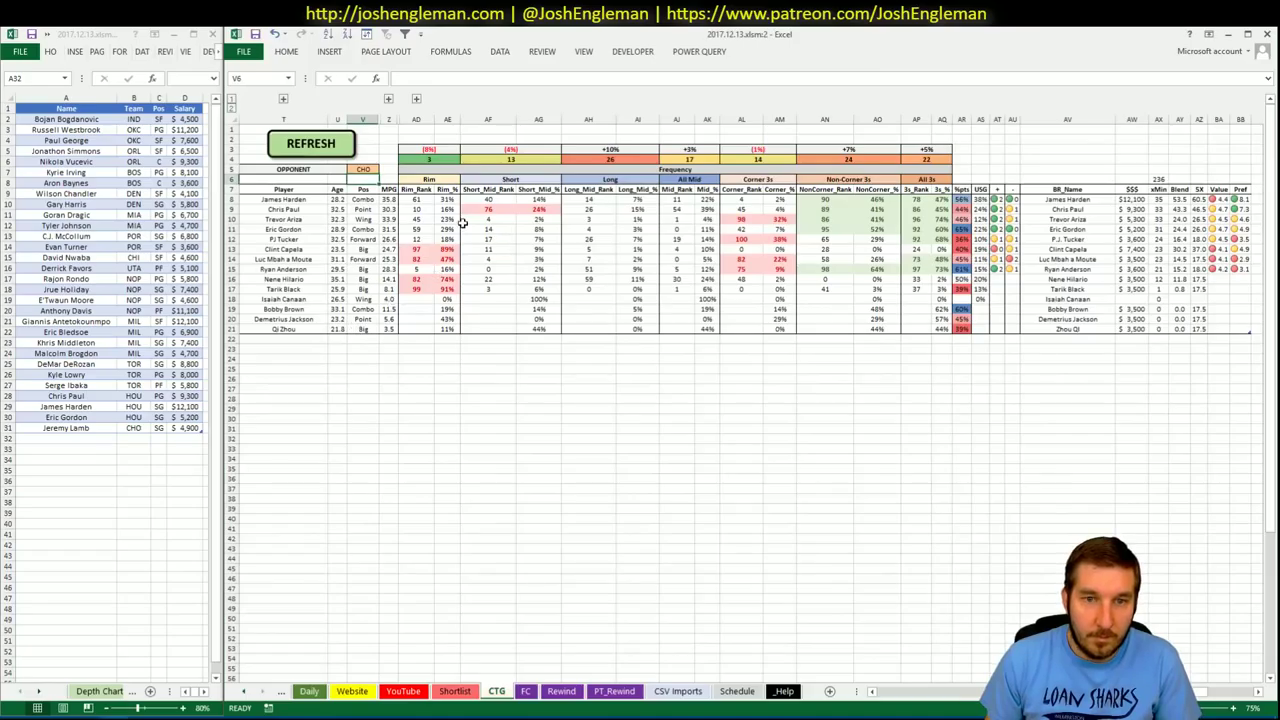
left_click(358, 170)
type("HOU")
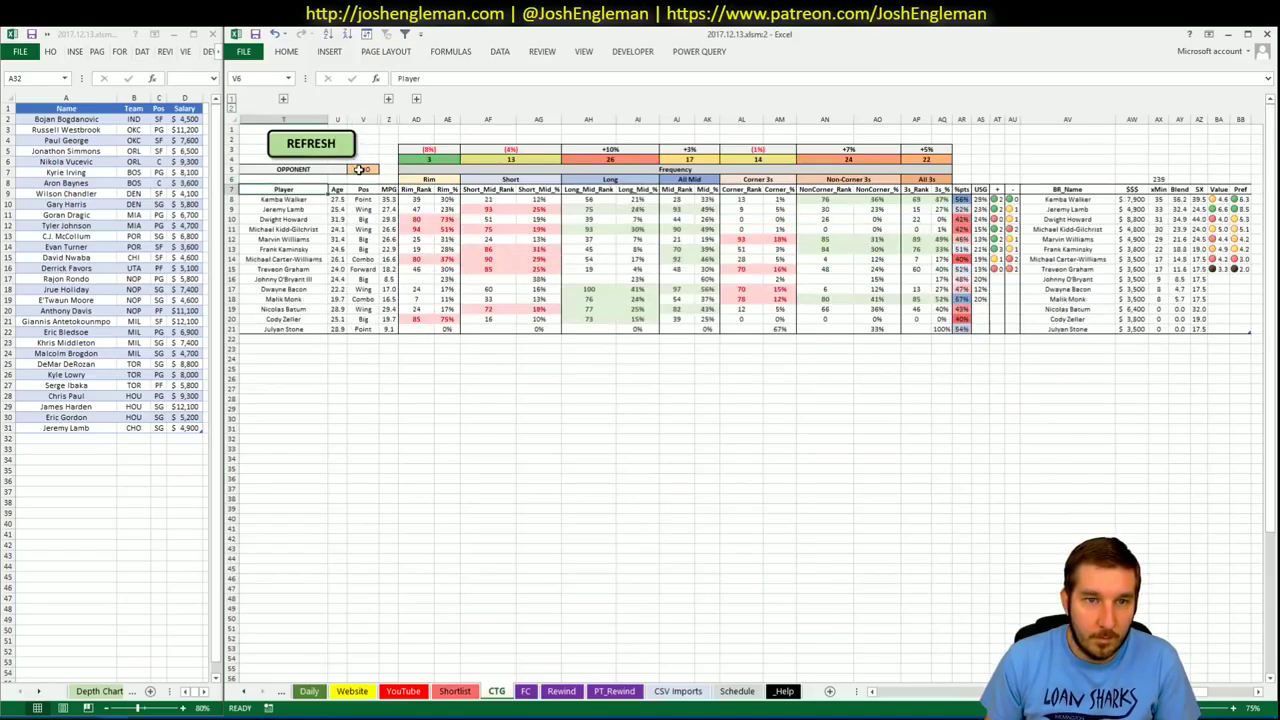
key("Return")
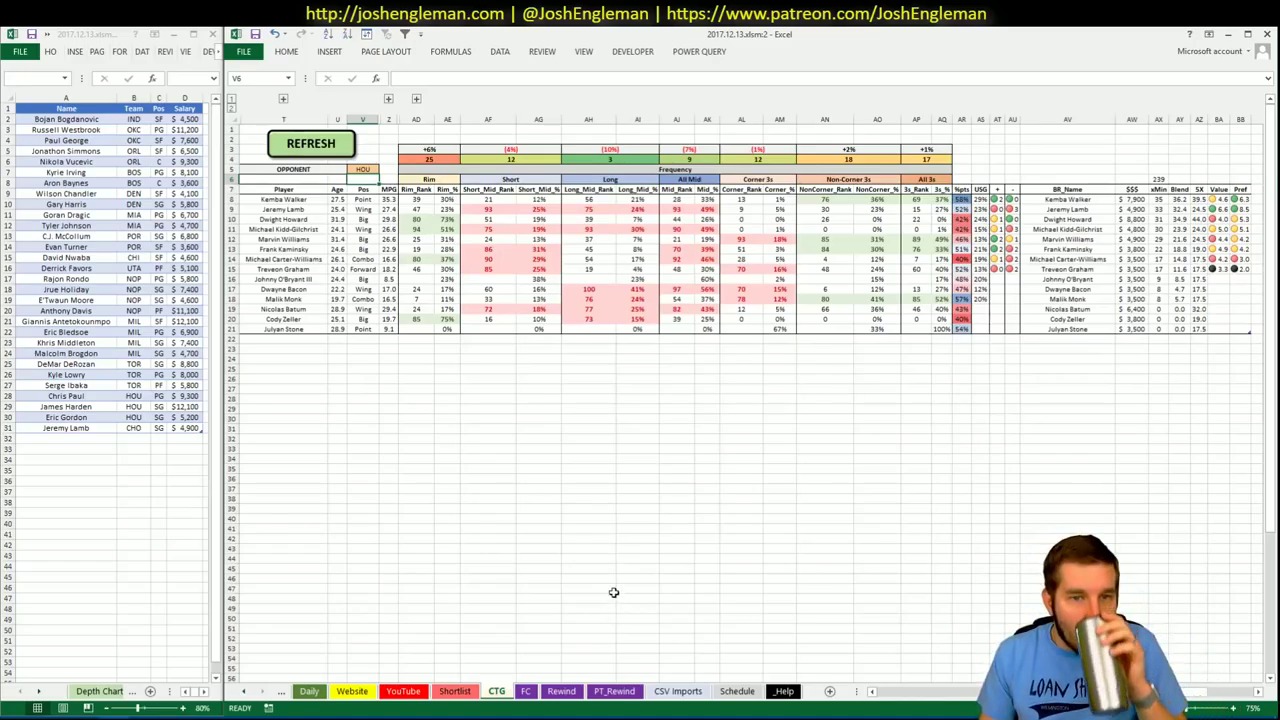
- Return to the YouTube sheet and compare Charlotte's FD and DK projections with the players' minutes and FD points in the game log table
left_click(309, 692)
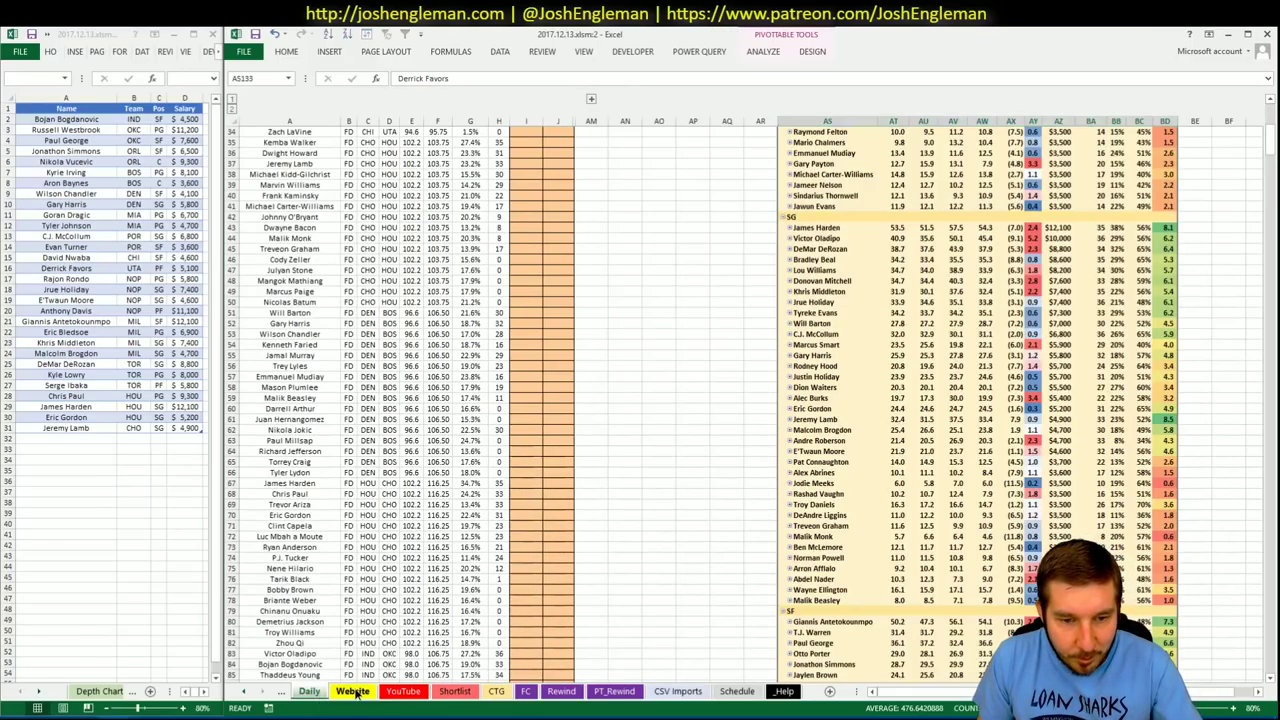
left_click(353, 692)
left_click(403, 692)
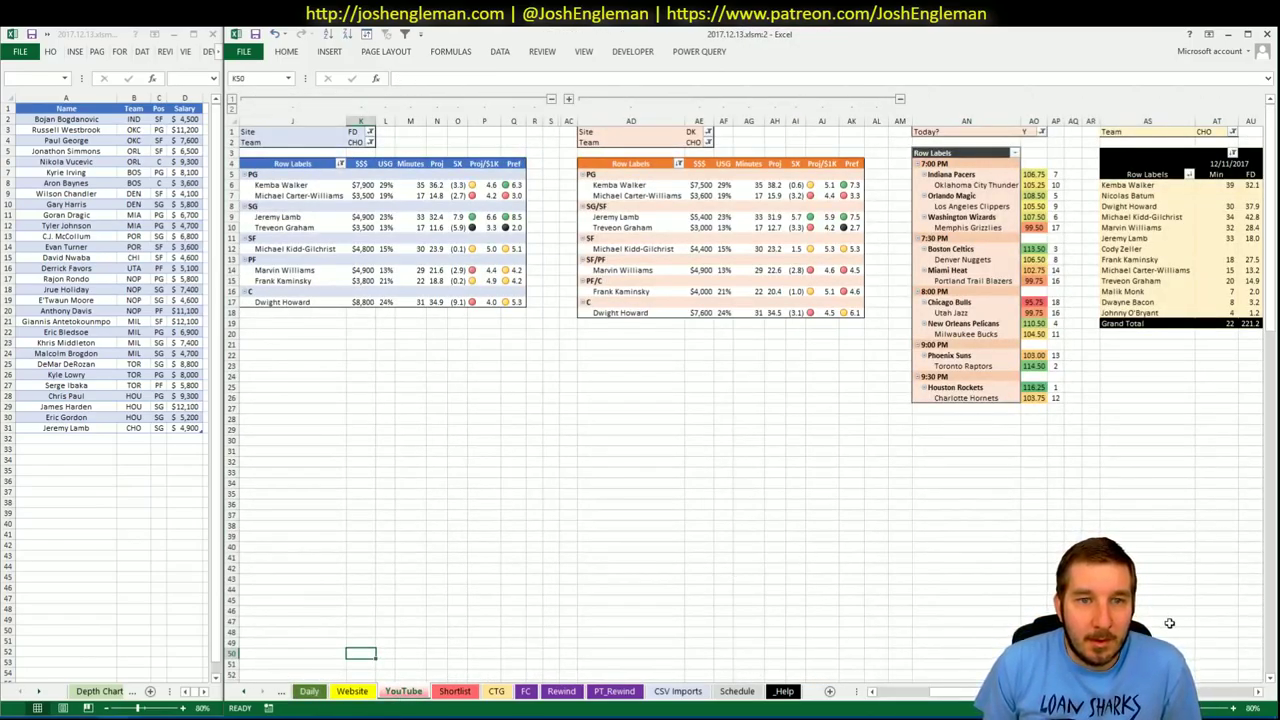
scroll(750, 400, "right", 6)
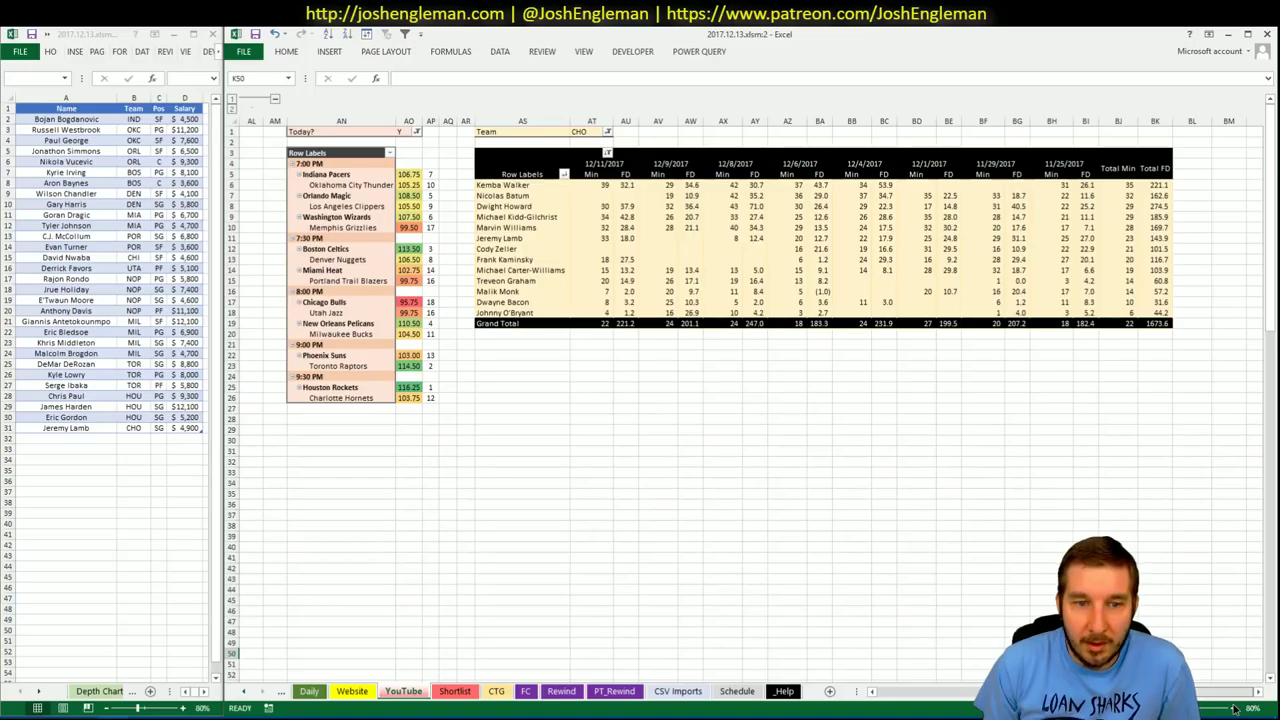
scroll(750, 400, "left", 6)
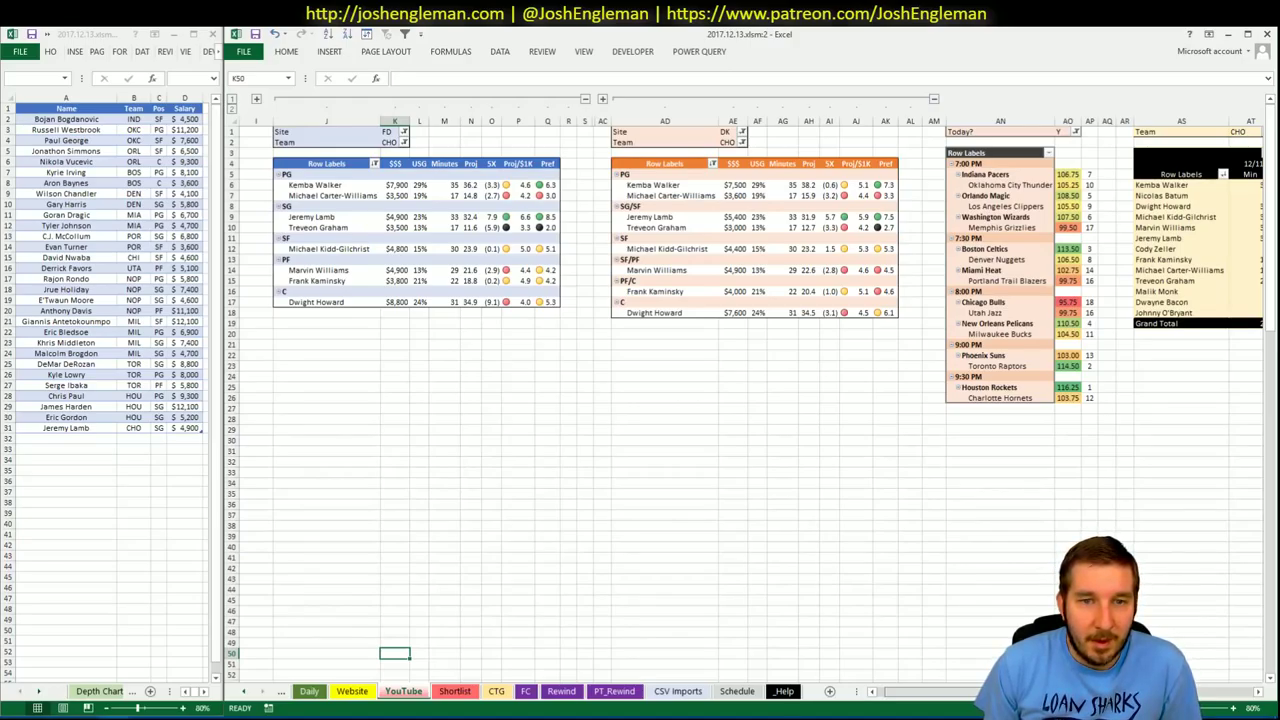
scroll(750, 400, "right", 6)
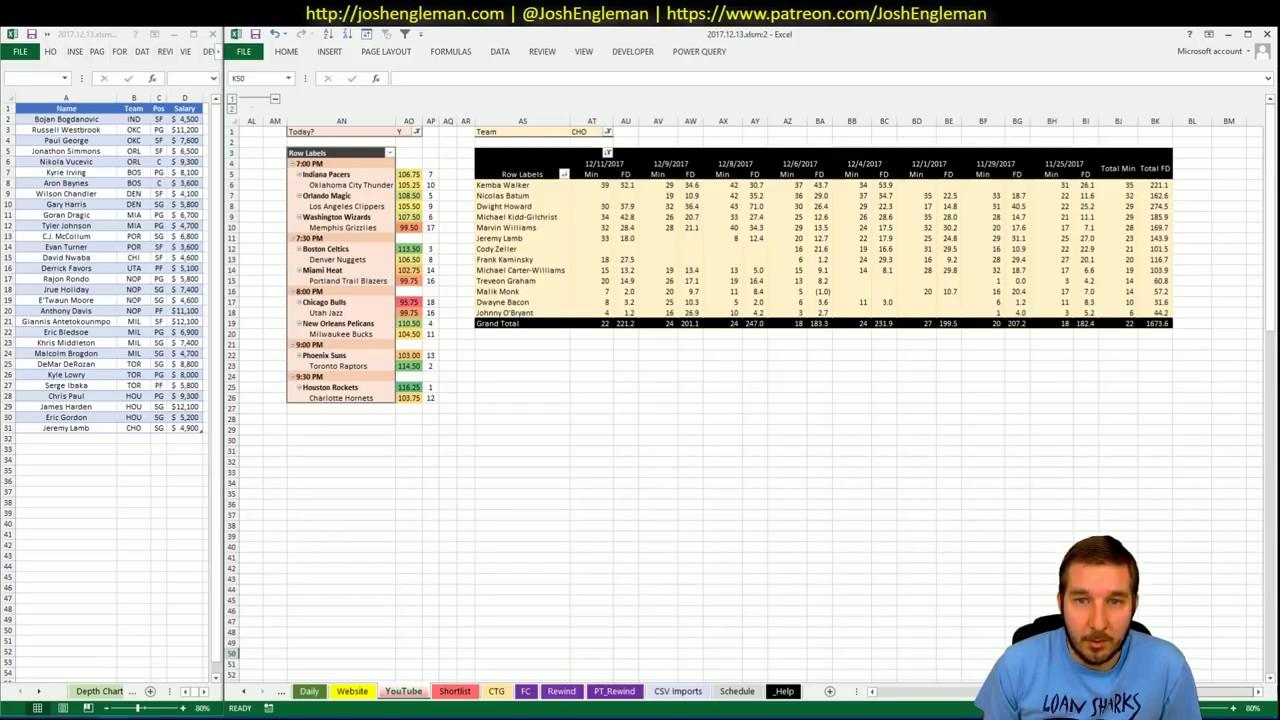
scroll(816, 641, "left", 6)
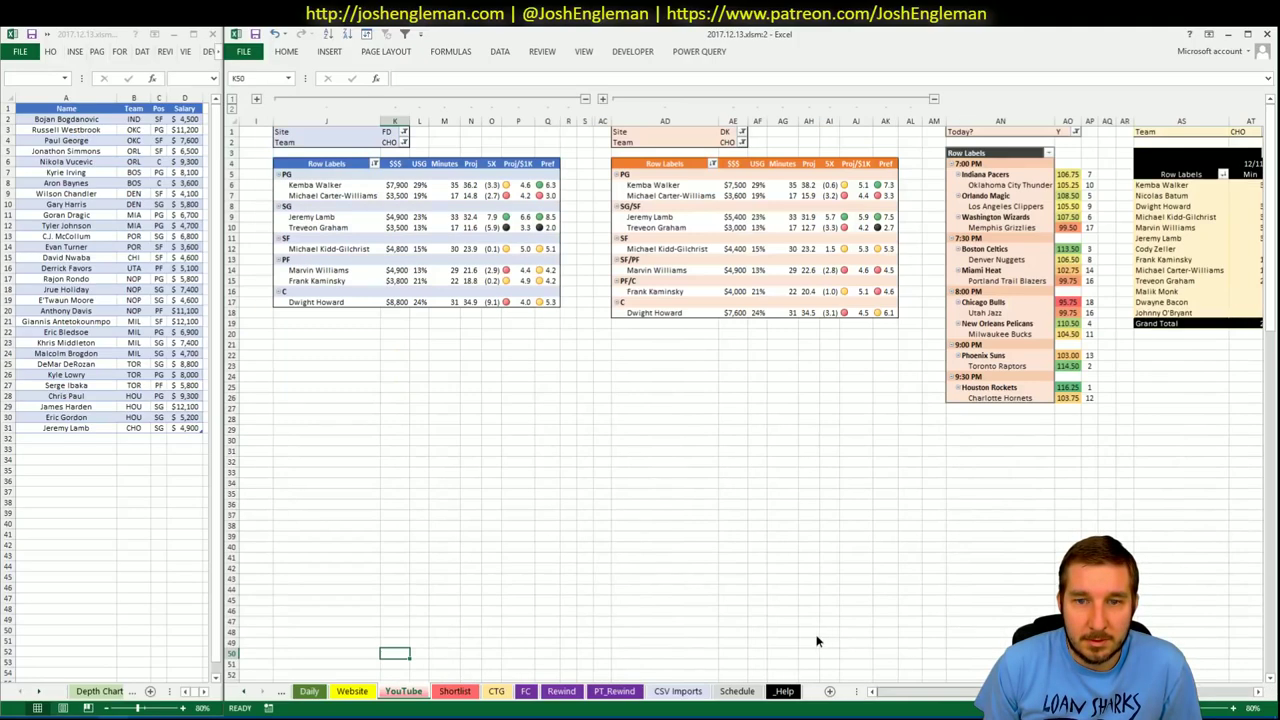
scroll(816, 636, "right", 6)
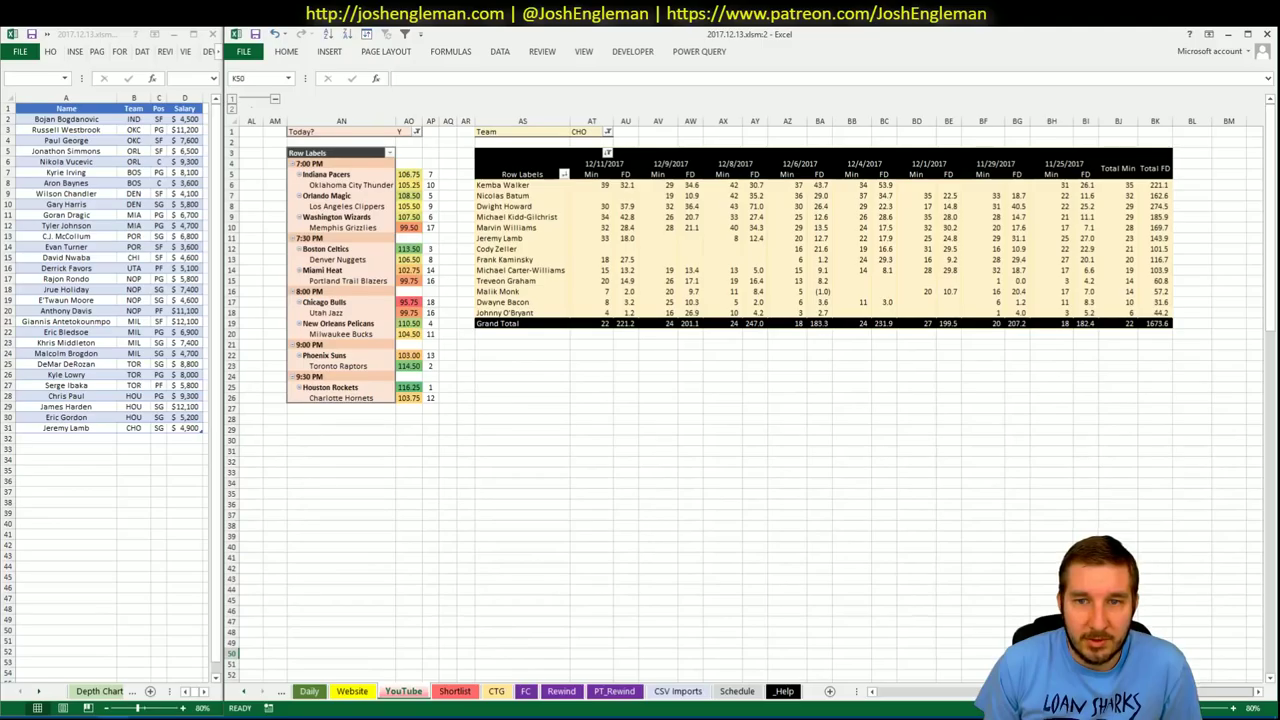
scroll(931, 677, "left", 6)
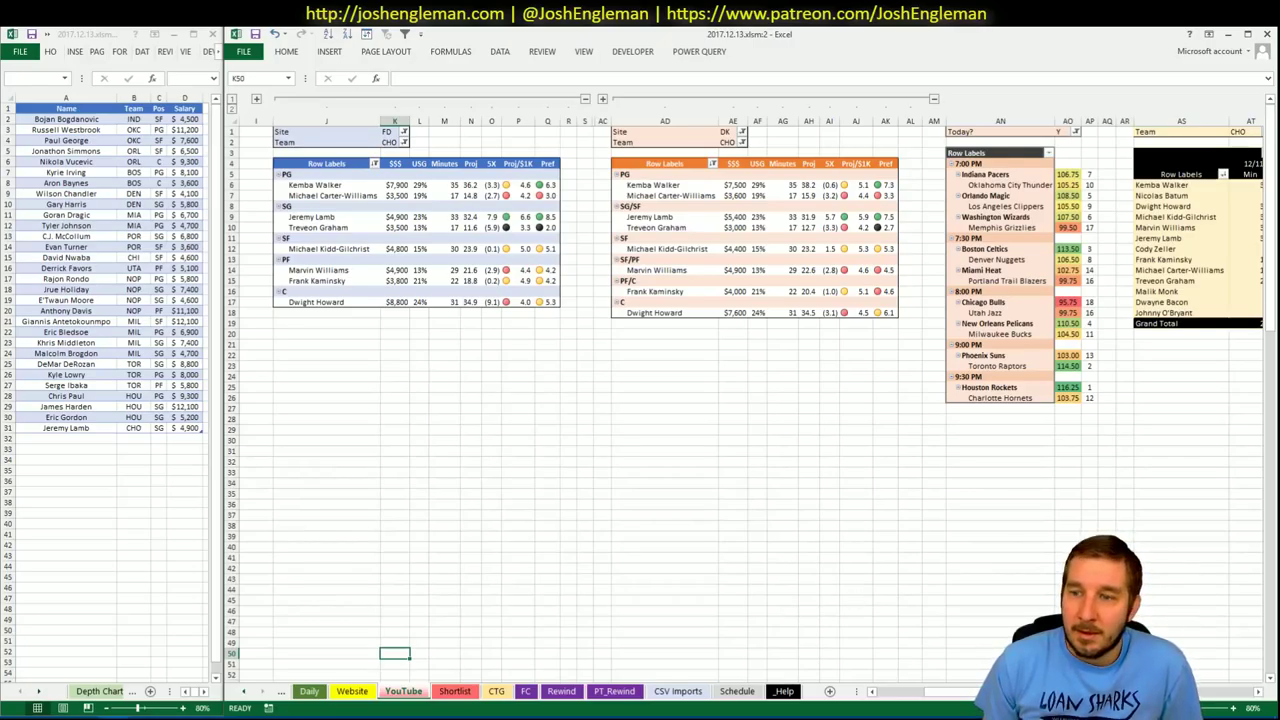
scroll(940, 690, "right", 3)
scroll(745, 400, "left", 3)
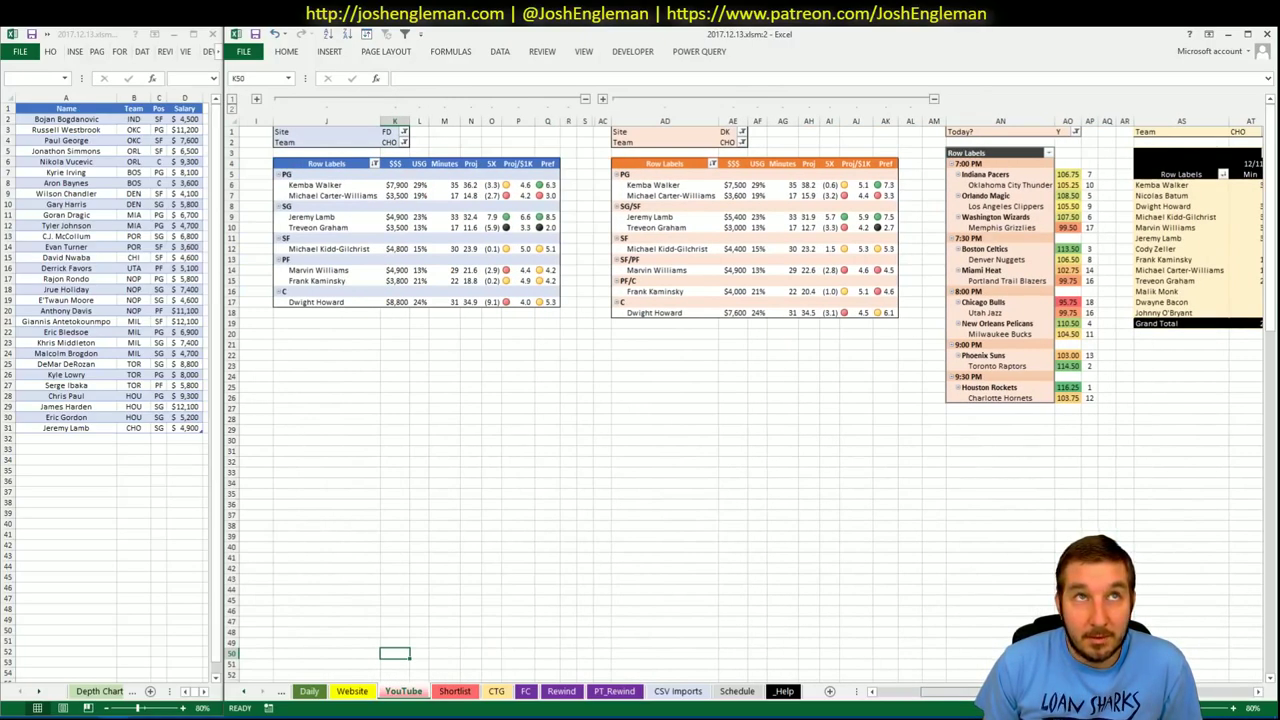
scroll(745, 400, "right", 5)
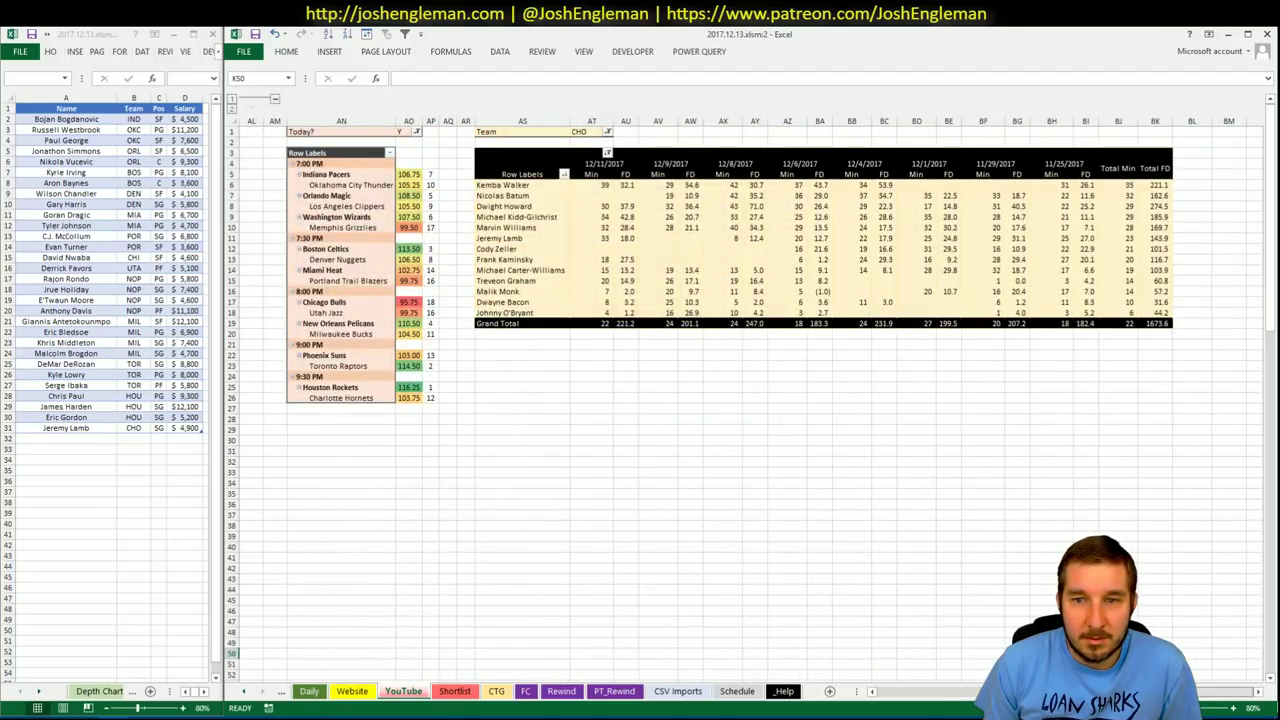
scroll(745, 400, "left", 3)
scroll(745, 400, "left", 3)
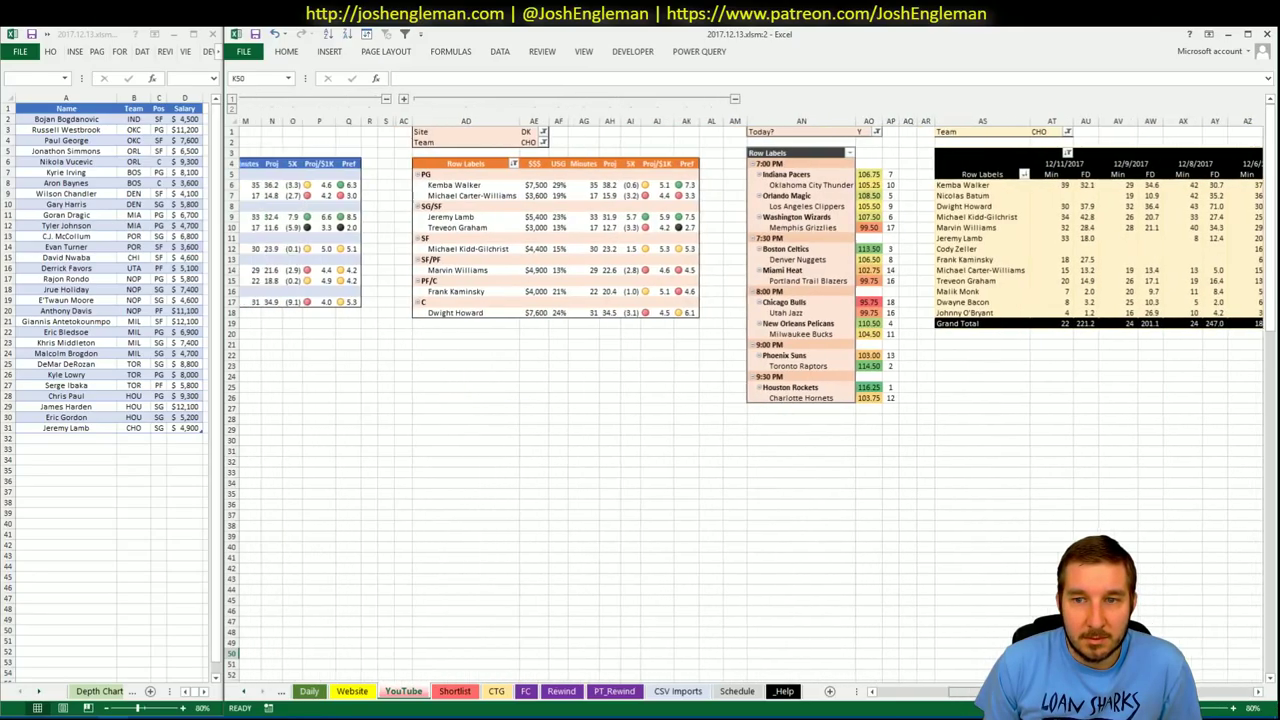
scroll(745, 400, "left", 1)
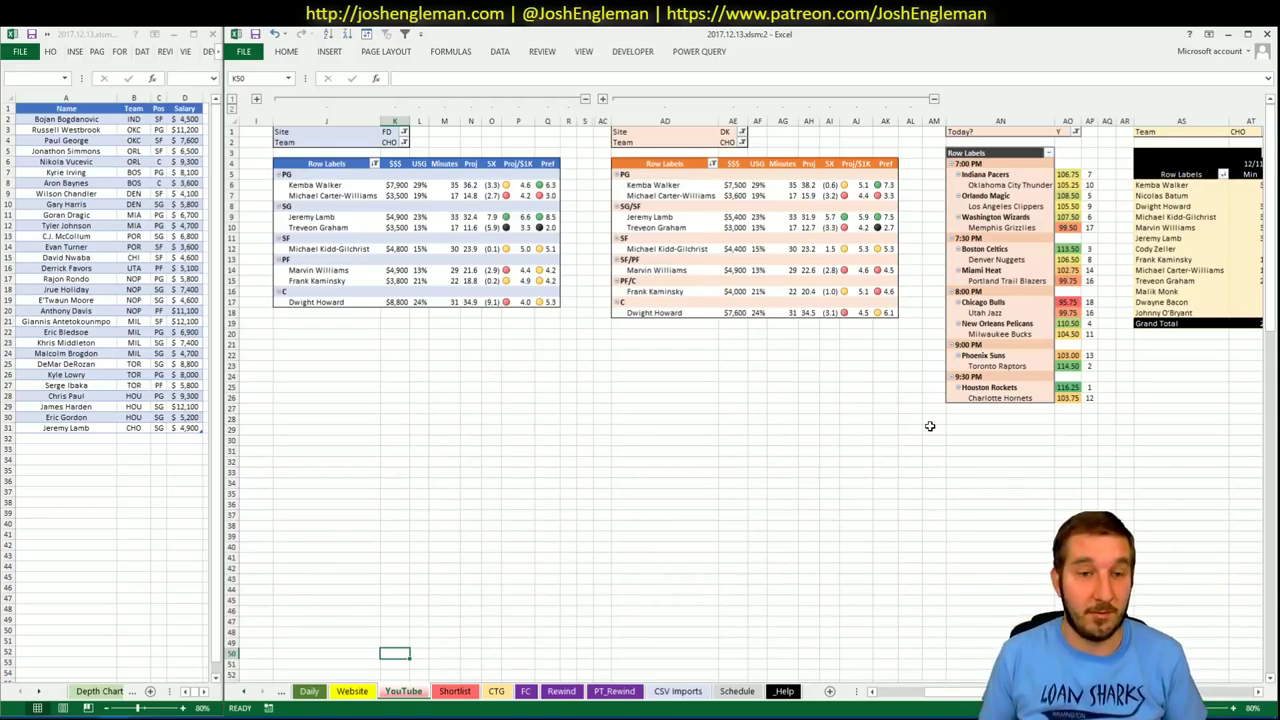
- Add Frank Kaminsky to the shortlist below Jeremy Lamb
left_click(111, 440)
type("Fr")
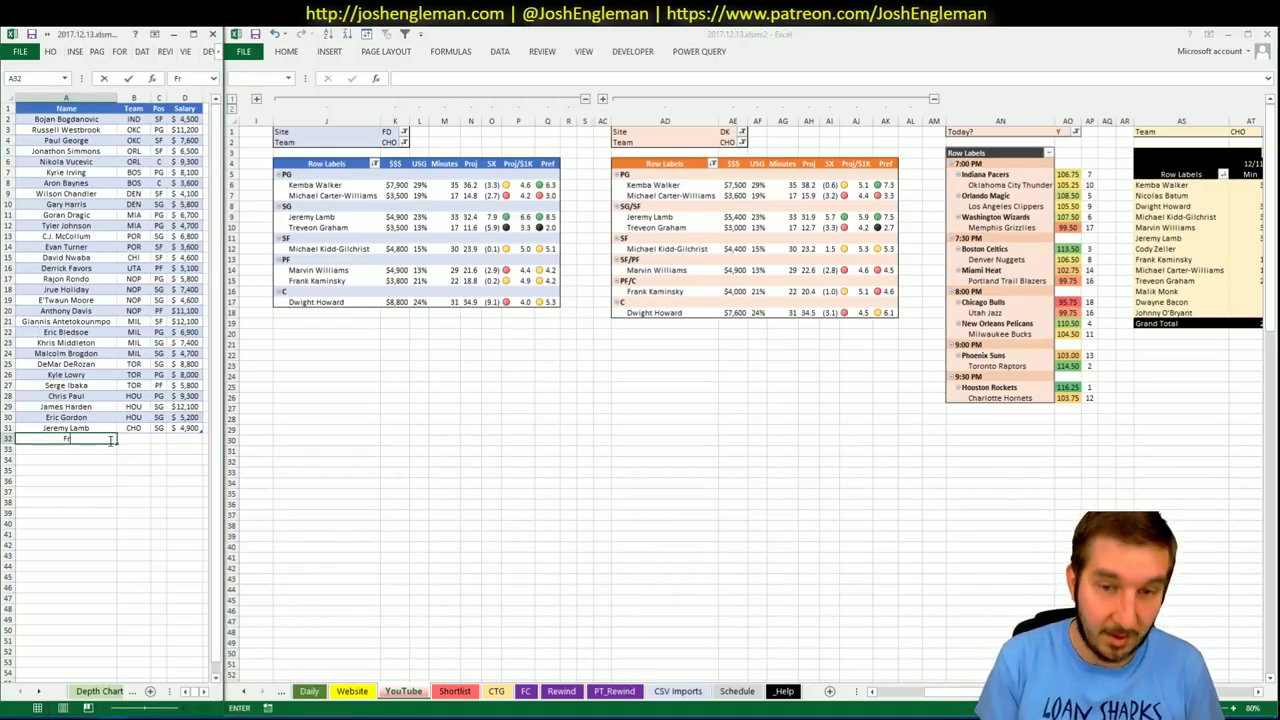
type("ank Kaminsky")
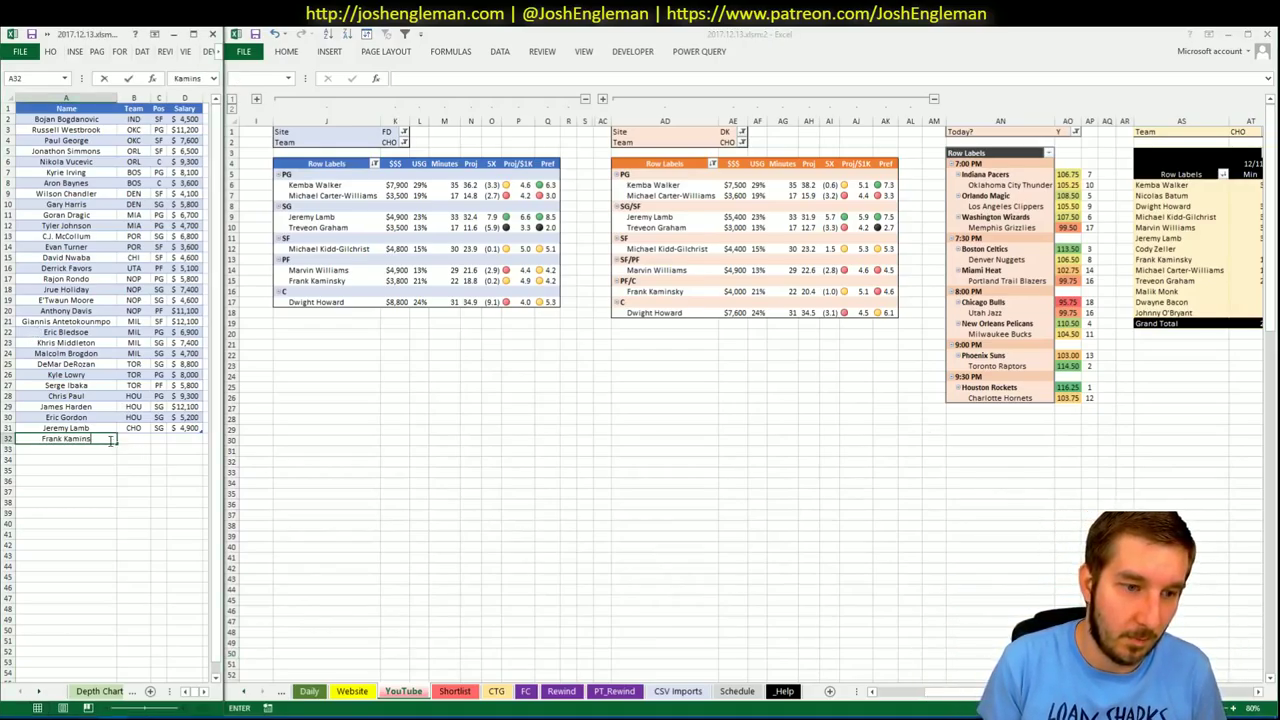
key("ctrl+Return")
key("Return")
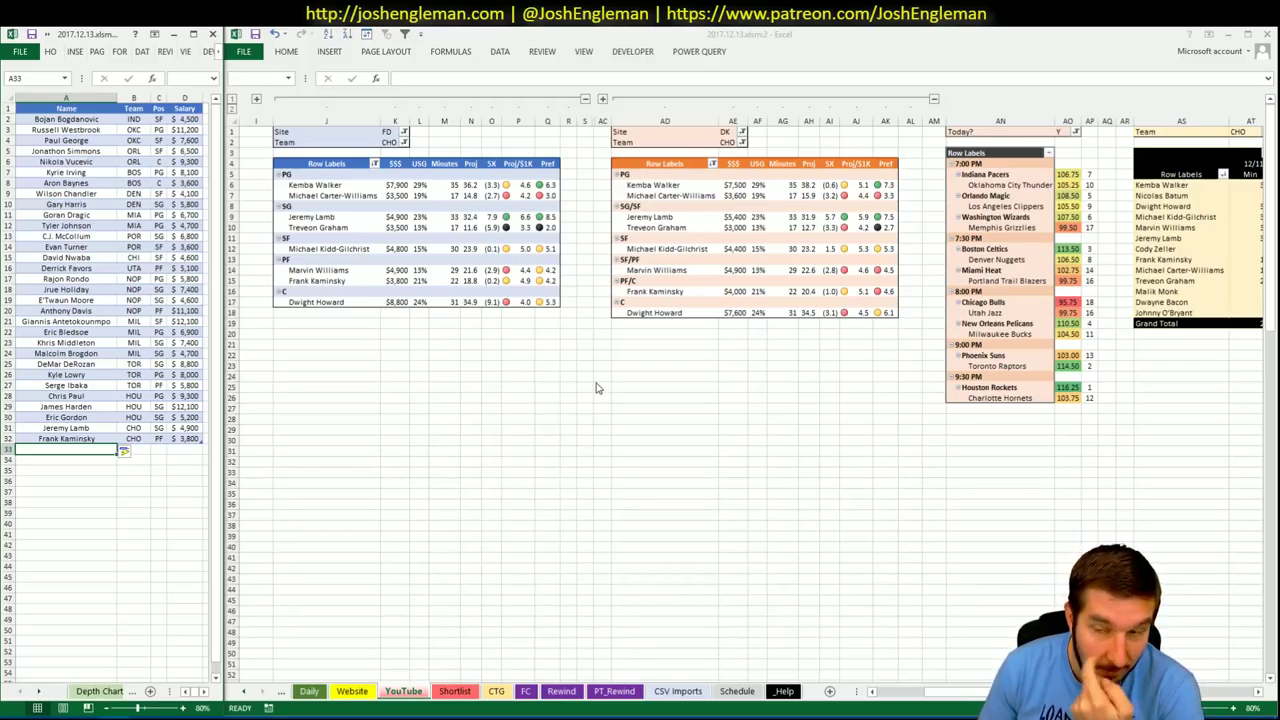
- Sort the whole shortlist by position from PG to C, with the highest salary first within each position
left_click_drag(133, 151, 133, 140)
left_click(96, 213)
left_click(142, 51)
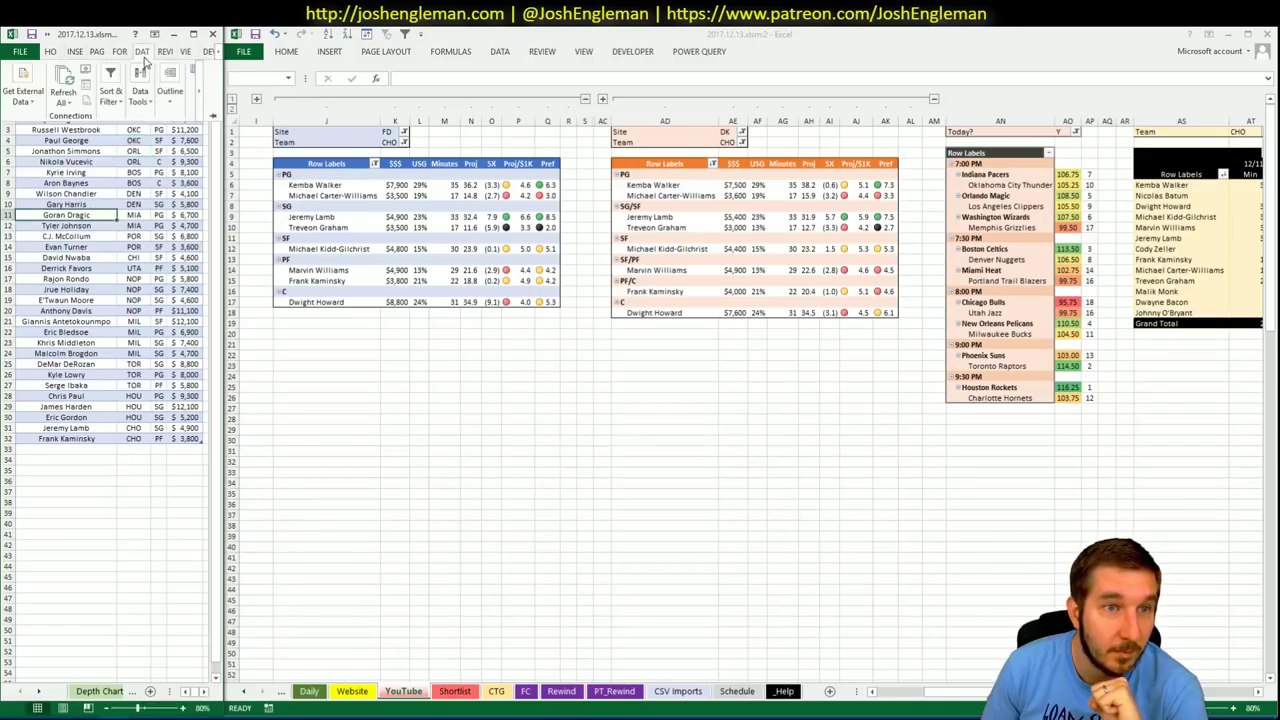
left_click(110, 100)
left_click(125, 148)
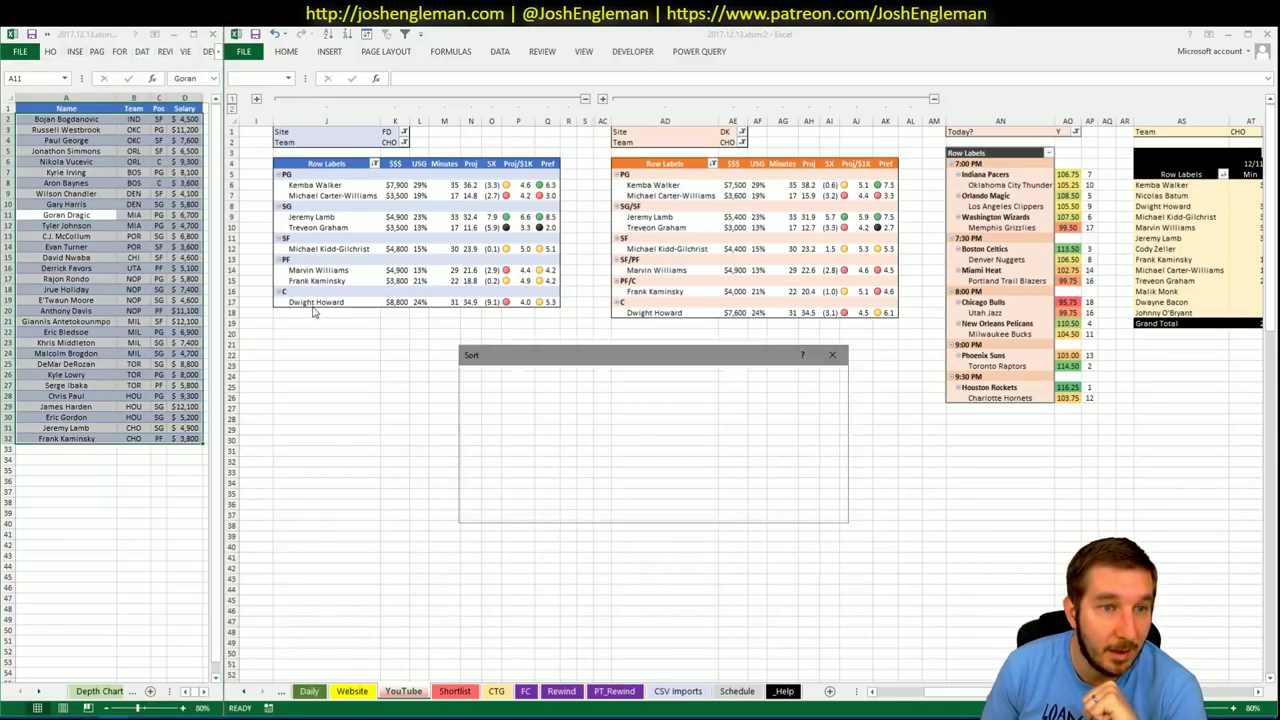
left_click(765, 511)
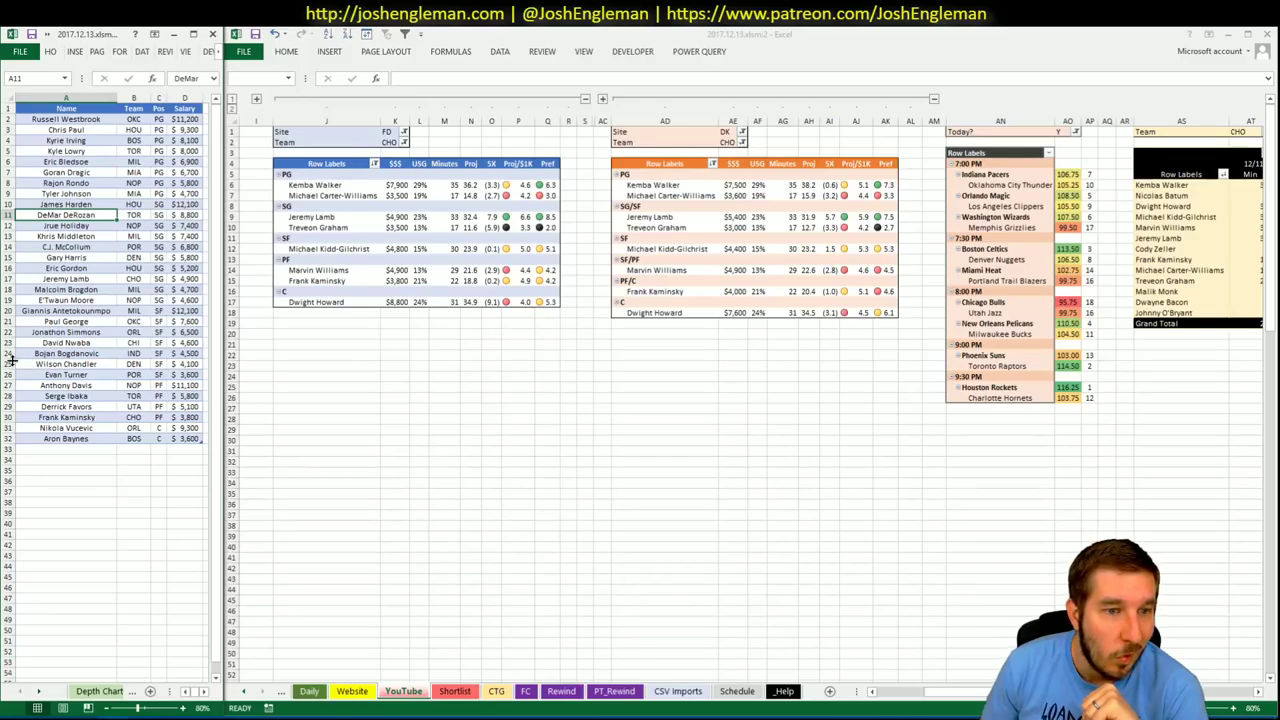
- On the Daily sheet, move the Name field above Position in the player pivot table's rows, close the field list and refresh the sheet
left_click(394, 653)
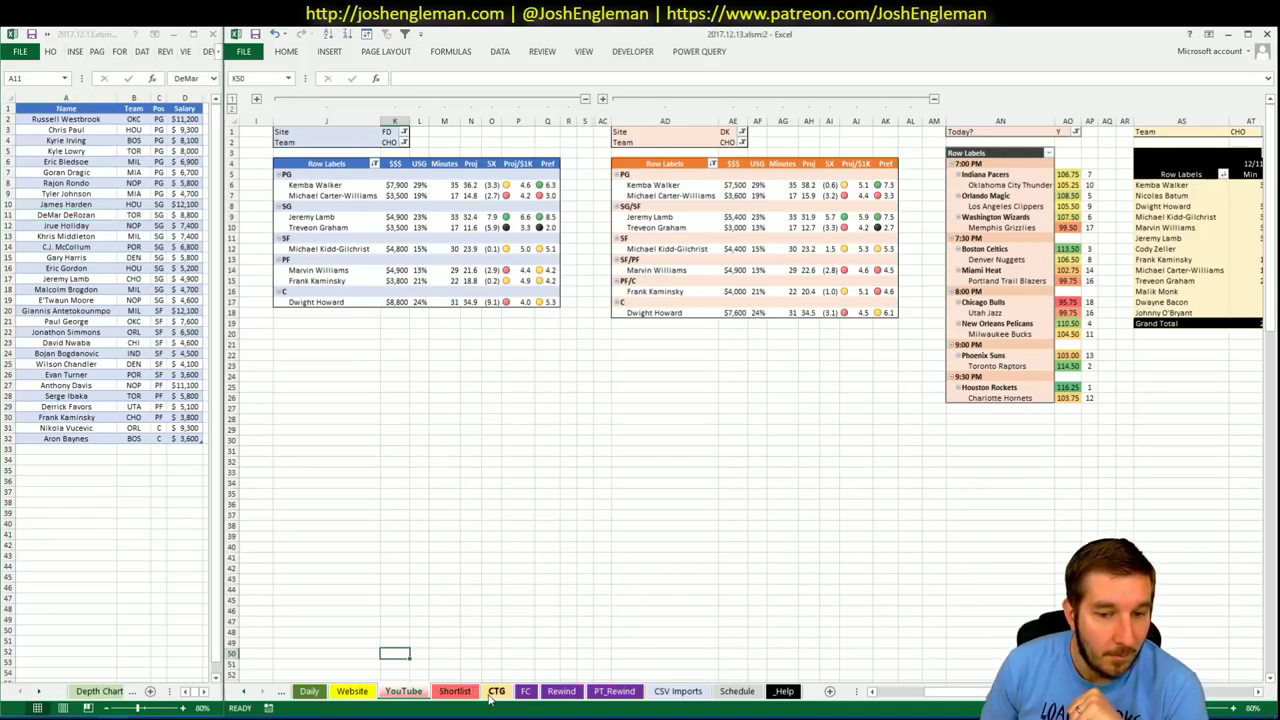
left_click(352, 691)
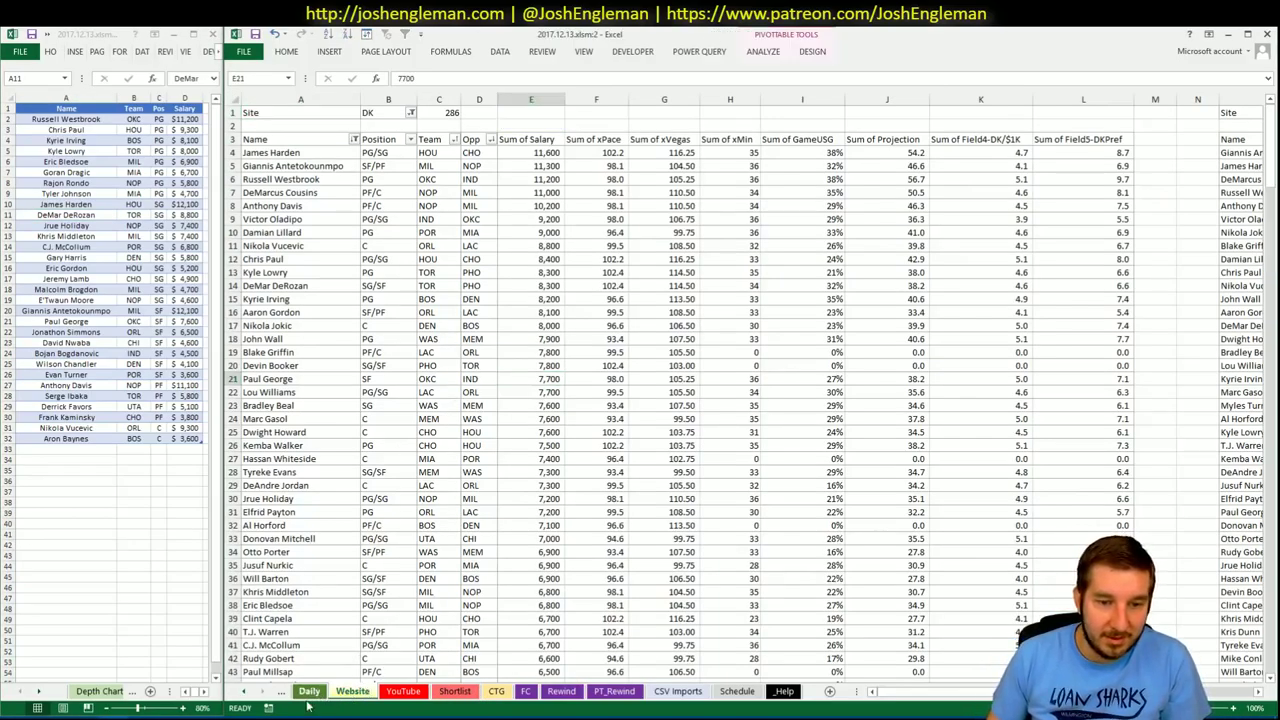
left_click(308, 691)
right_click(822, 419)
left_click(908, 636)
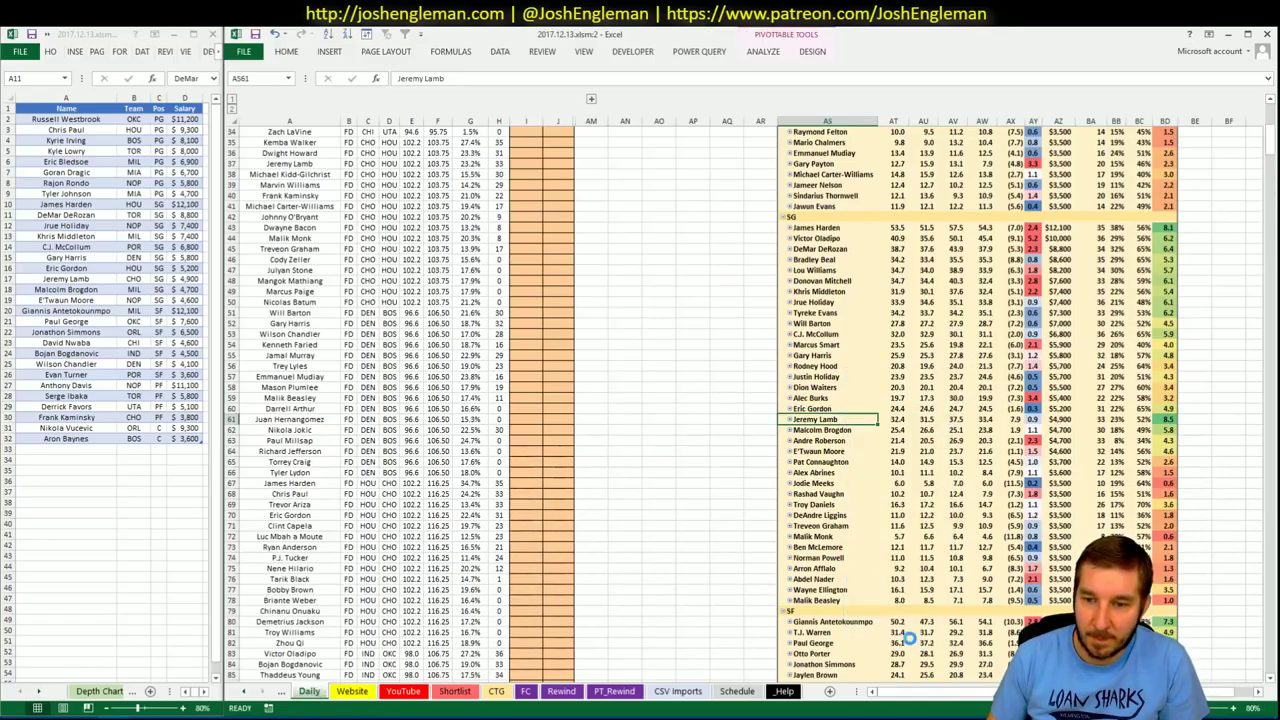
left_click_drag(996, 588, 990, 570)
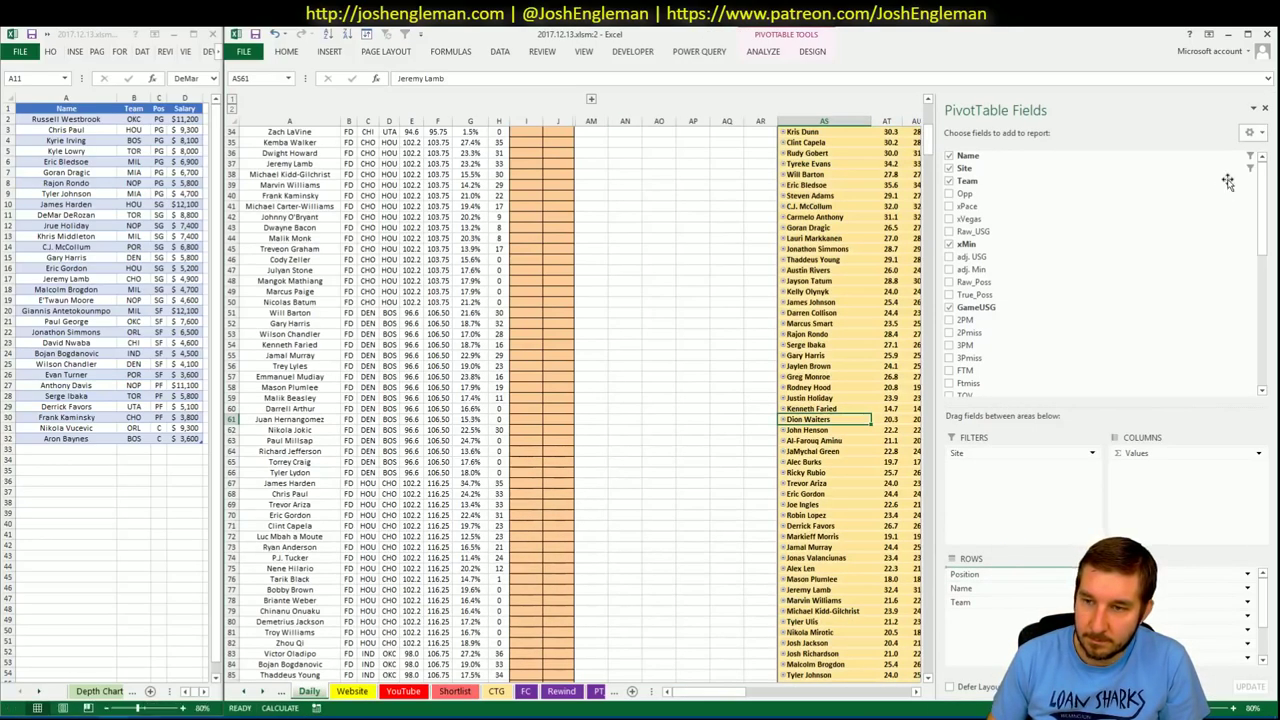
left_click(1265, 110)
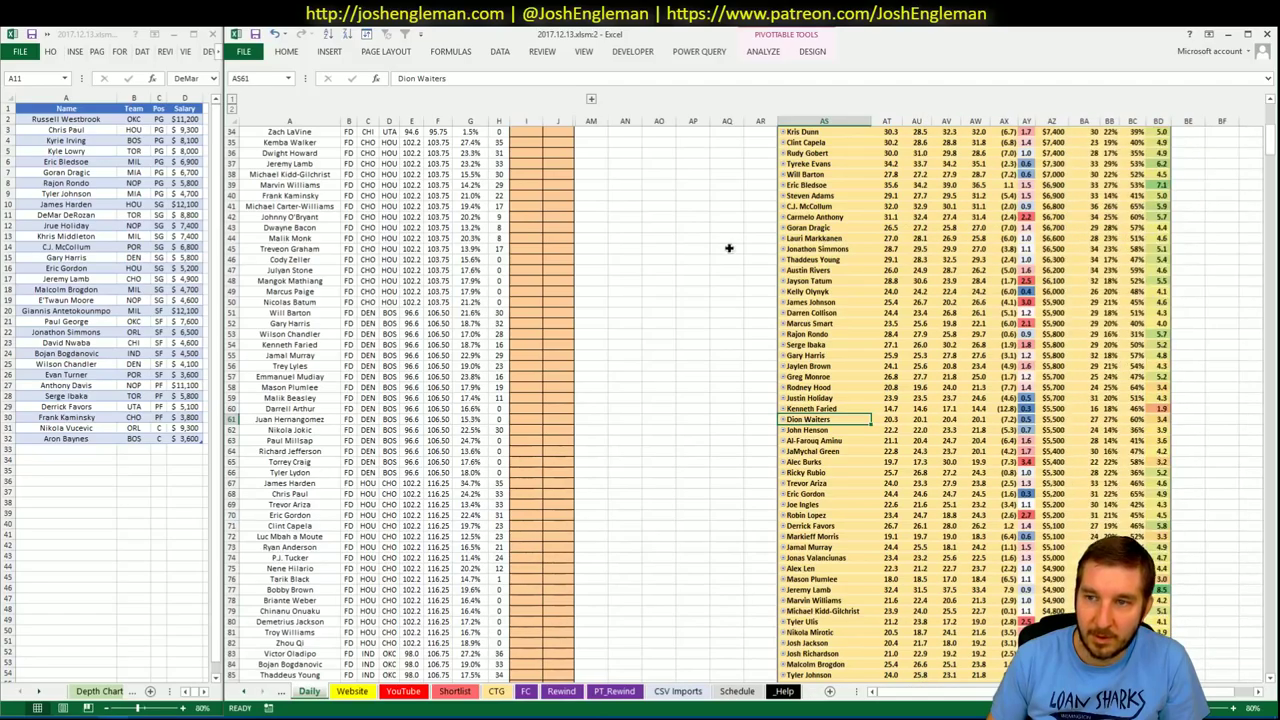
left_click(727, 248)
scroll(727, 235, "up", 10)
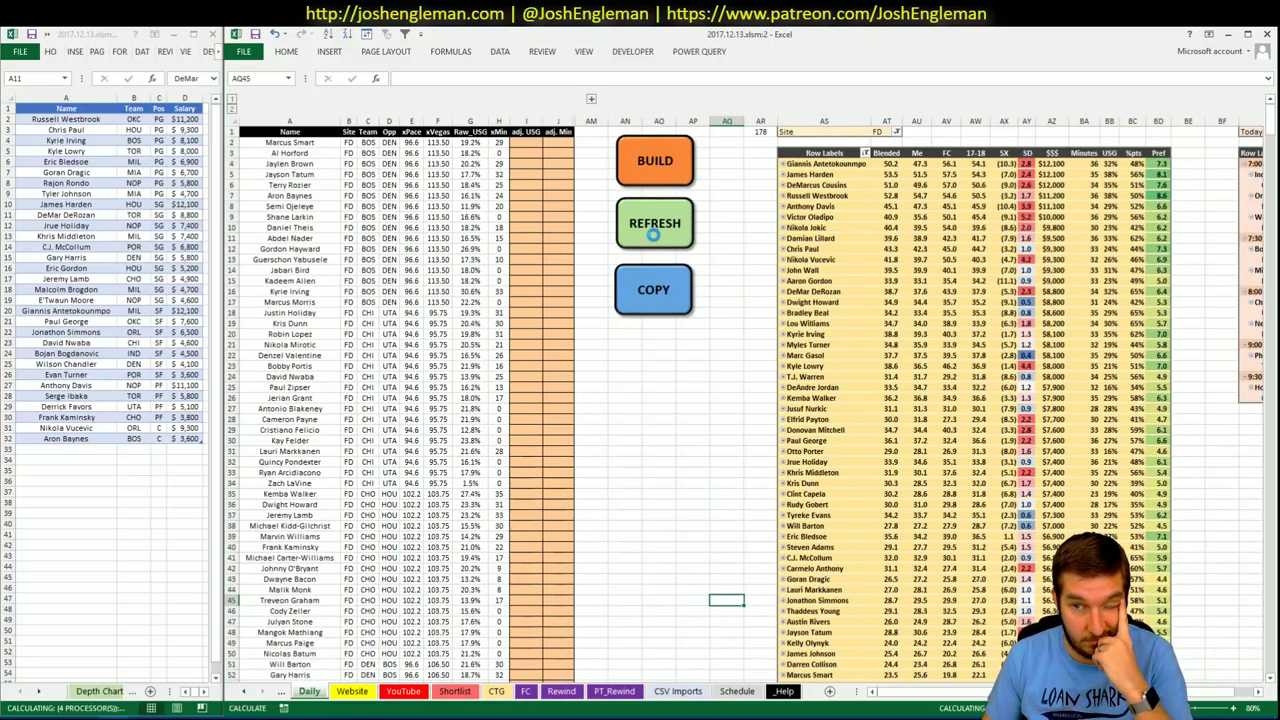
- Copy the player names with their Blended projections from the Daily sheet and open FantasyCruncher's projection upload page for the FanDuel NBA slate
left_click(653, 288)
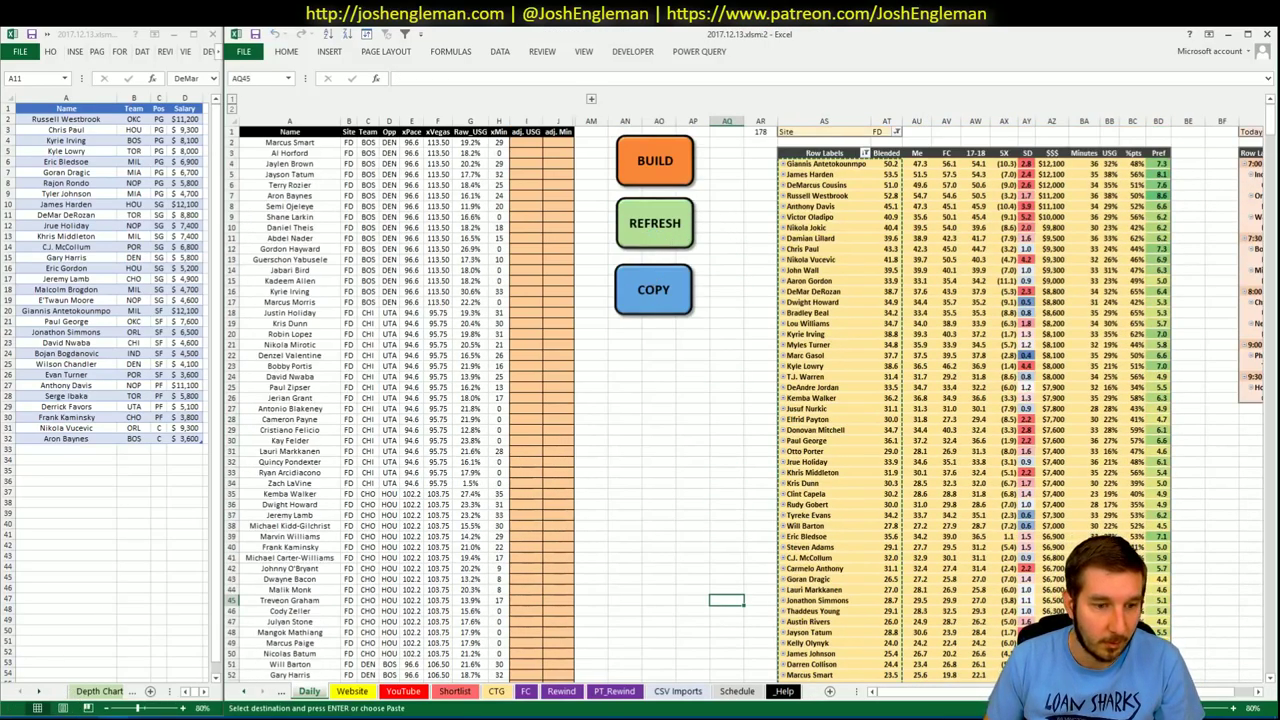
key("alt+Tab")
left_click(480, 46)
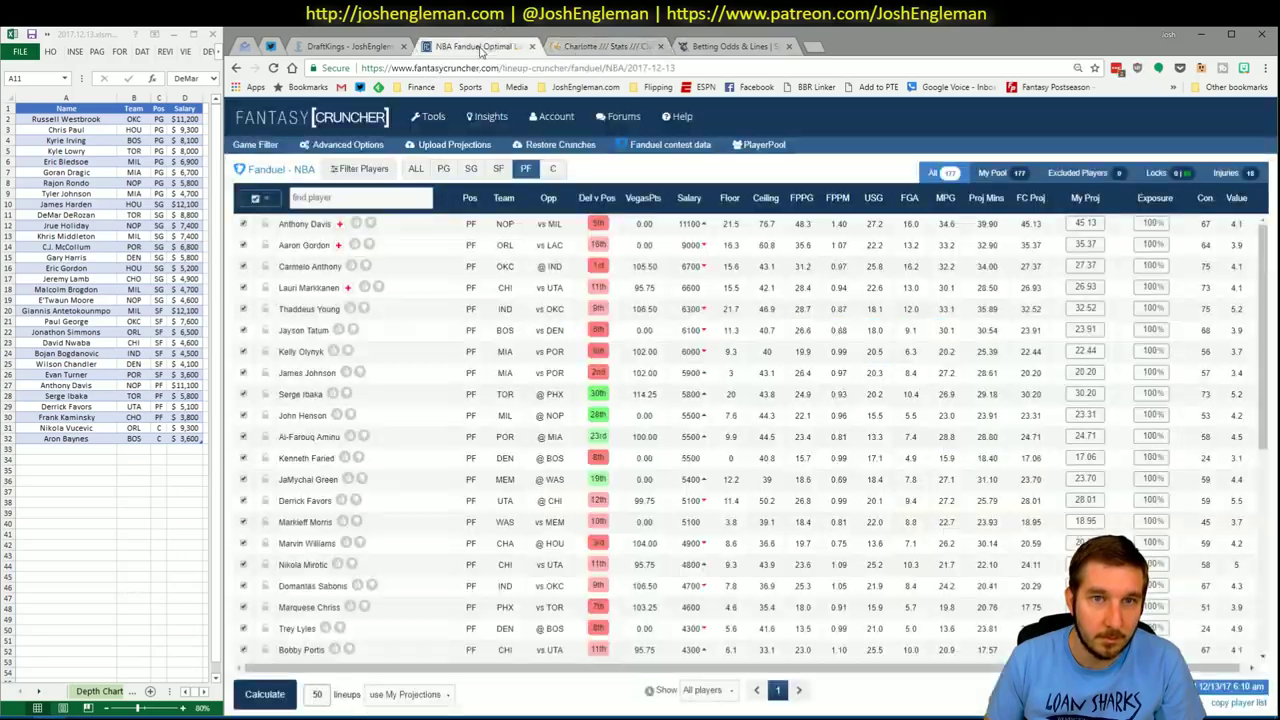
left_click(445, 147)
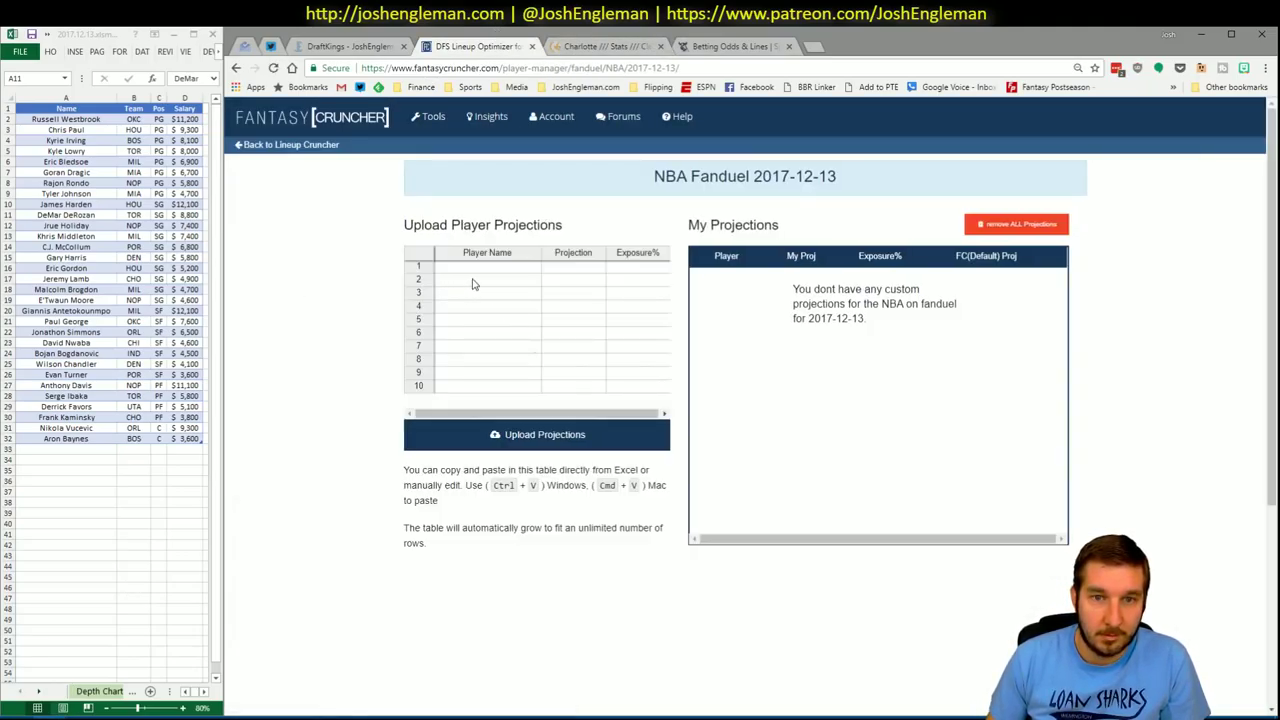
- Paste the copied names and projections into the Upload Player Projections table, upload them and return to the lineup cruncher
left_click(482, 268)
key("ctrl+v")
left_click(517, 436)
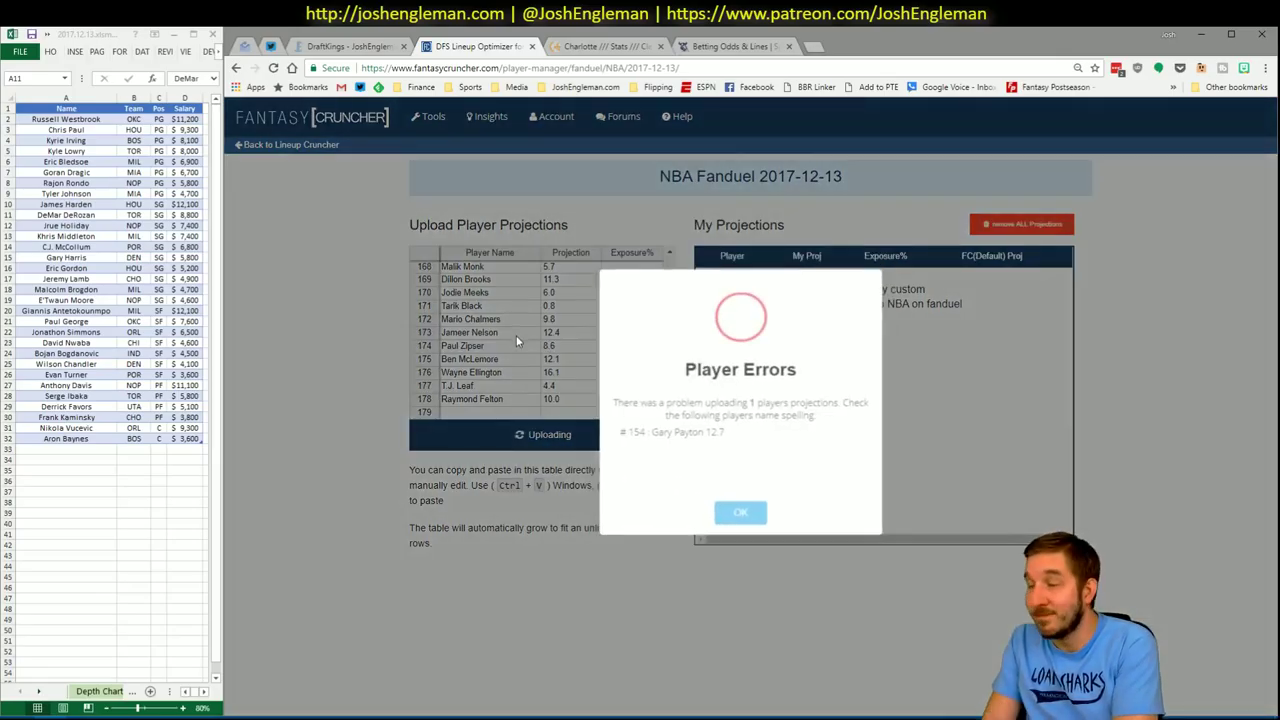
left_click(729, 520)
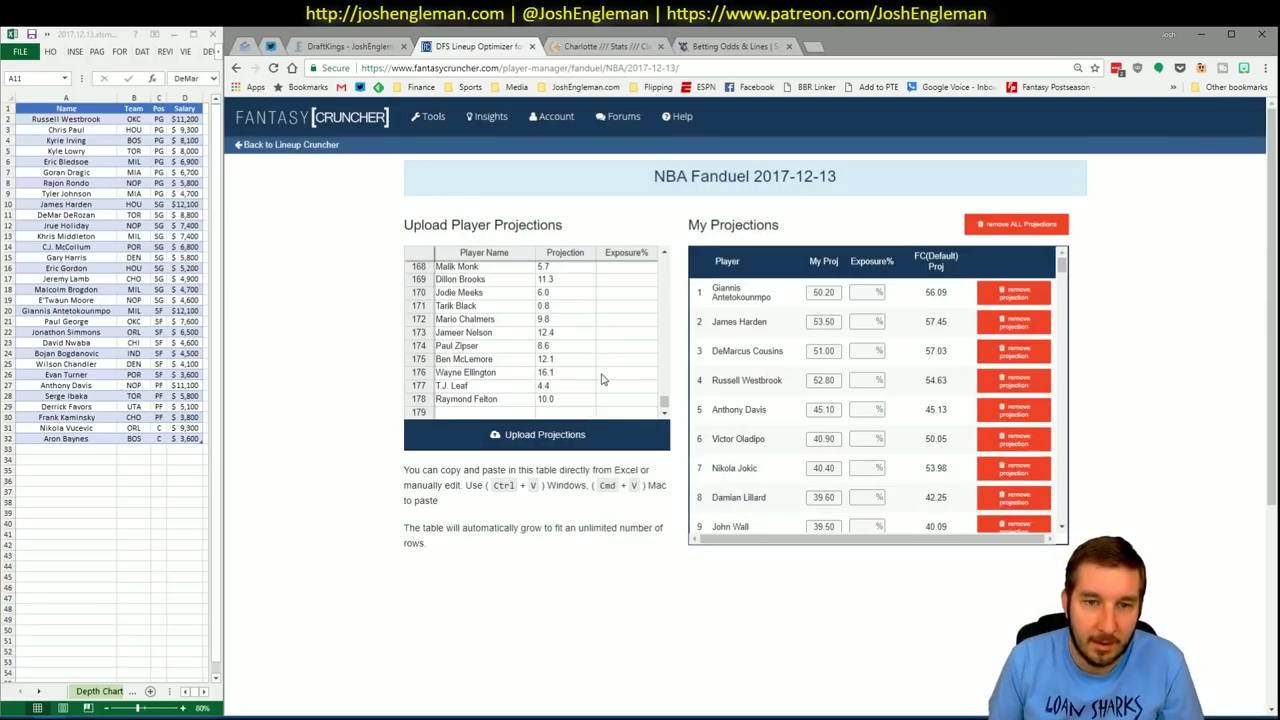
scroll(637, 386, "up", 3)
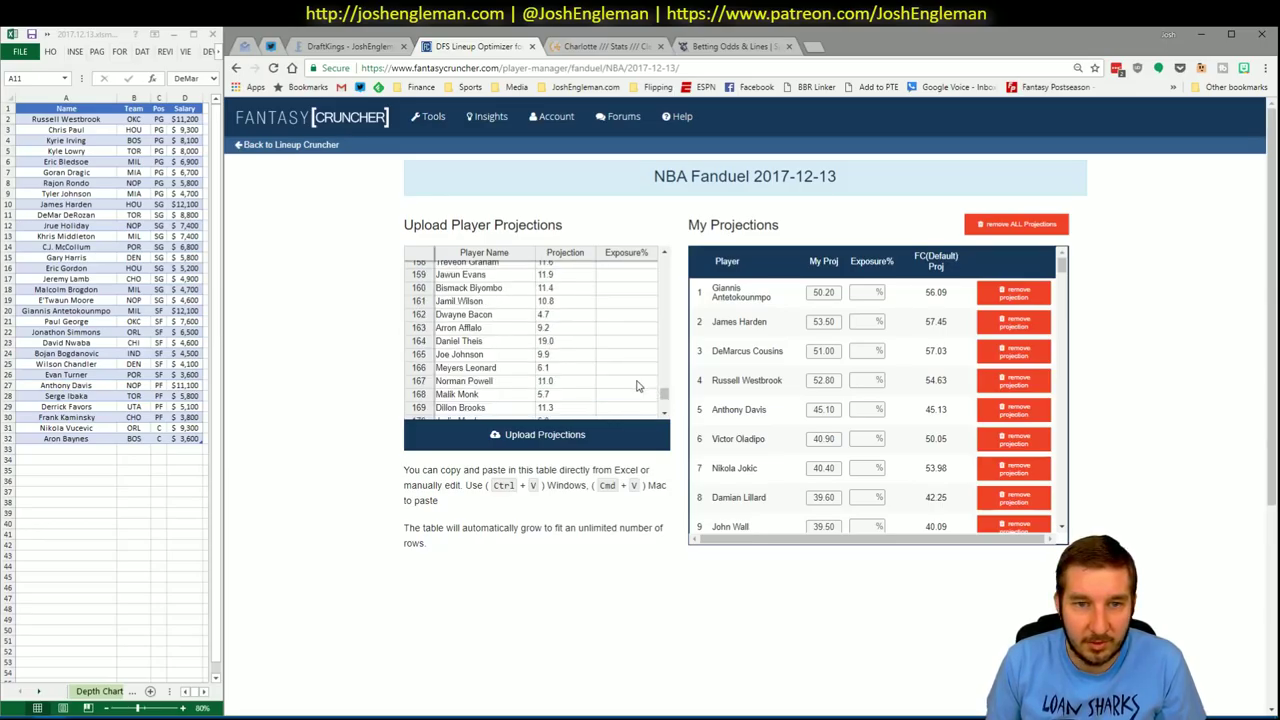
scroll(637, 386, "down", 5)
scroll(380, 250, "up", 3)
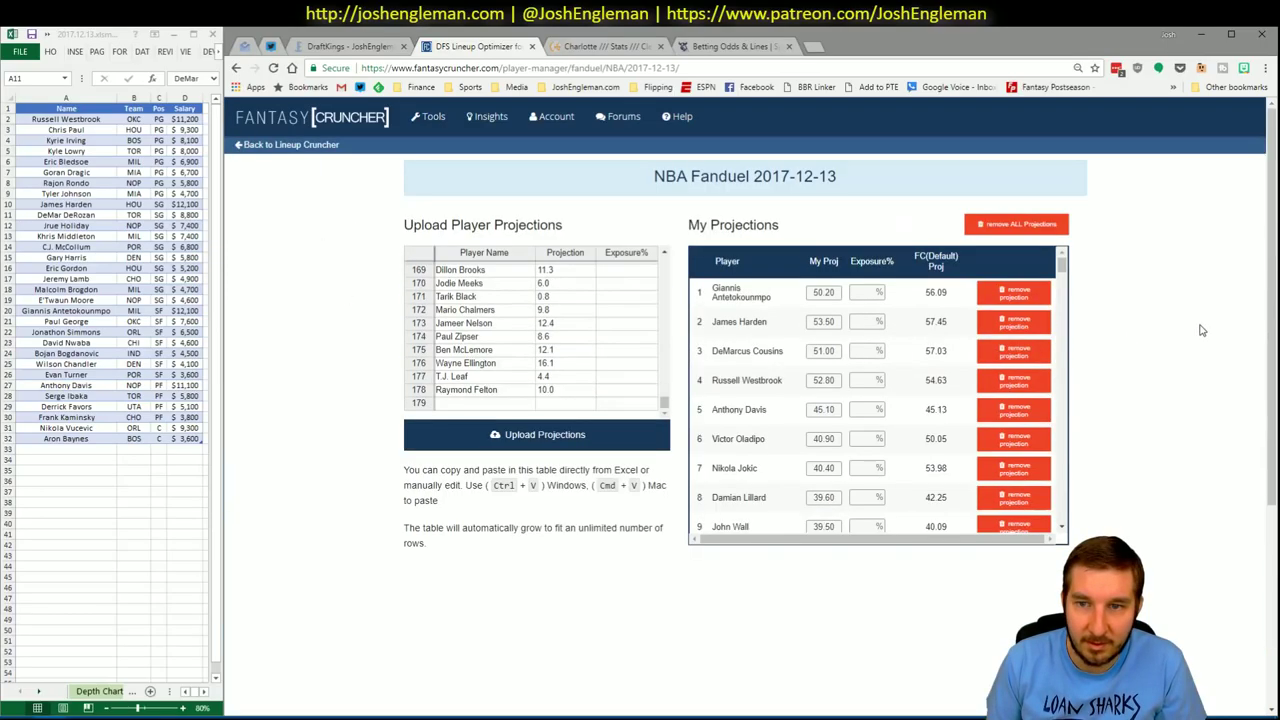
left_click(295, 146)
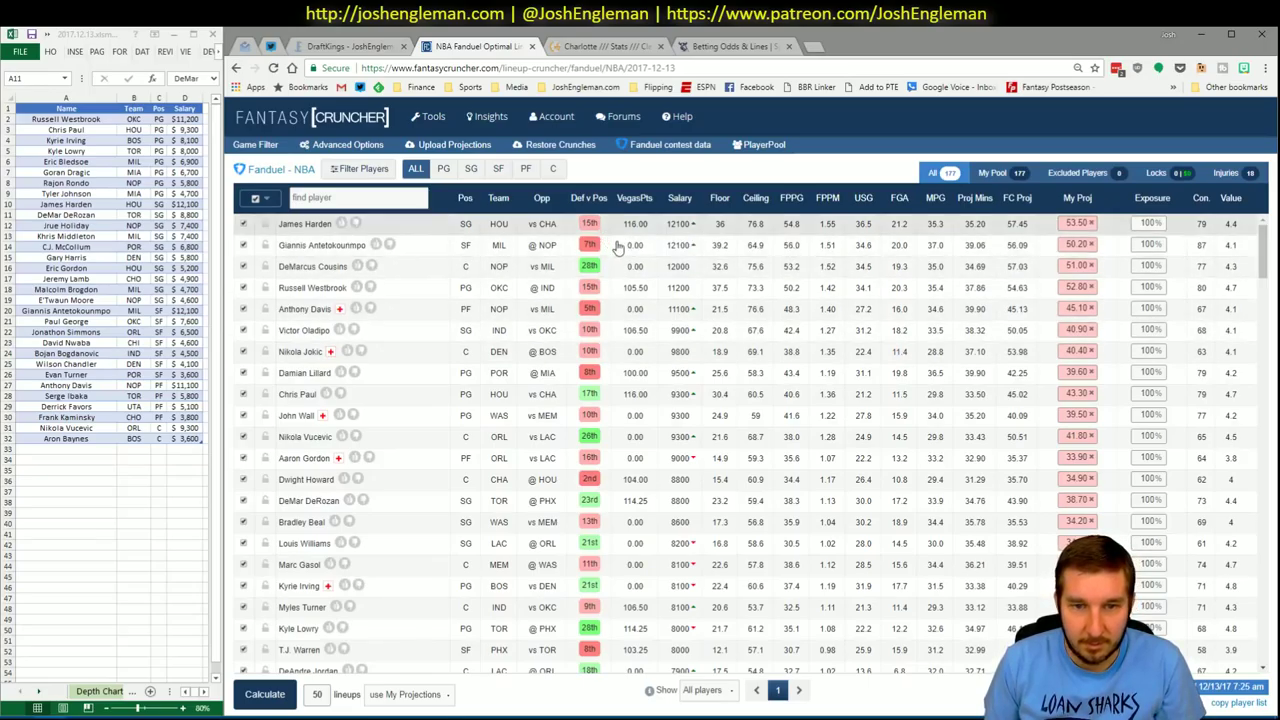
- Check the copied player list on Excel's Daily sheet down to the Grand Total row and return to FantasyCruncher
key("alt+Tab")
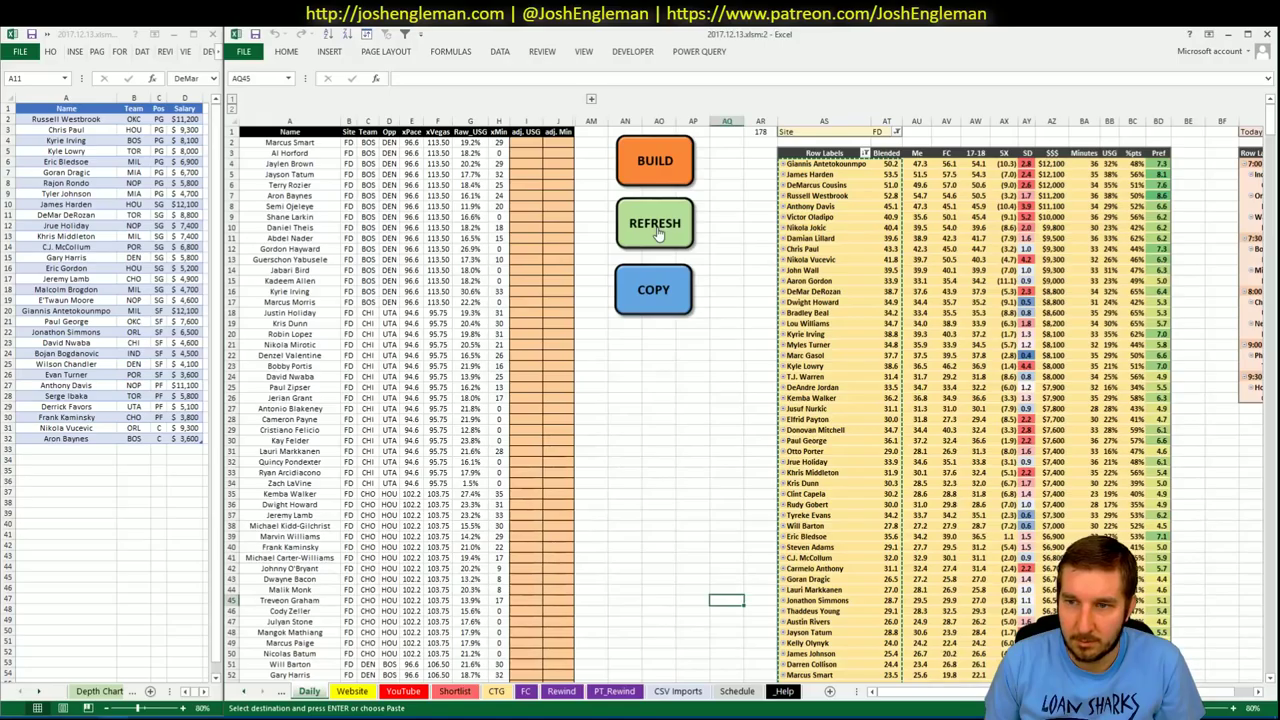
scroll(866, 240, "down", 20)
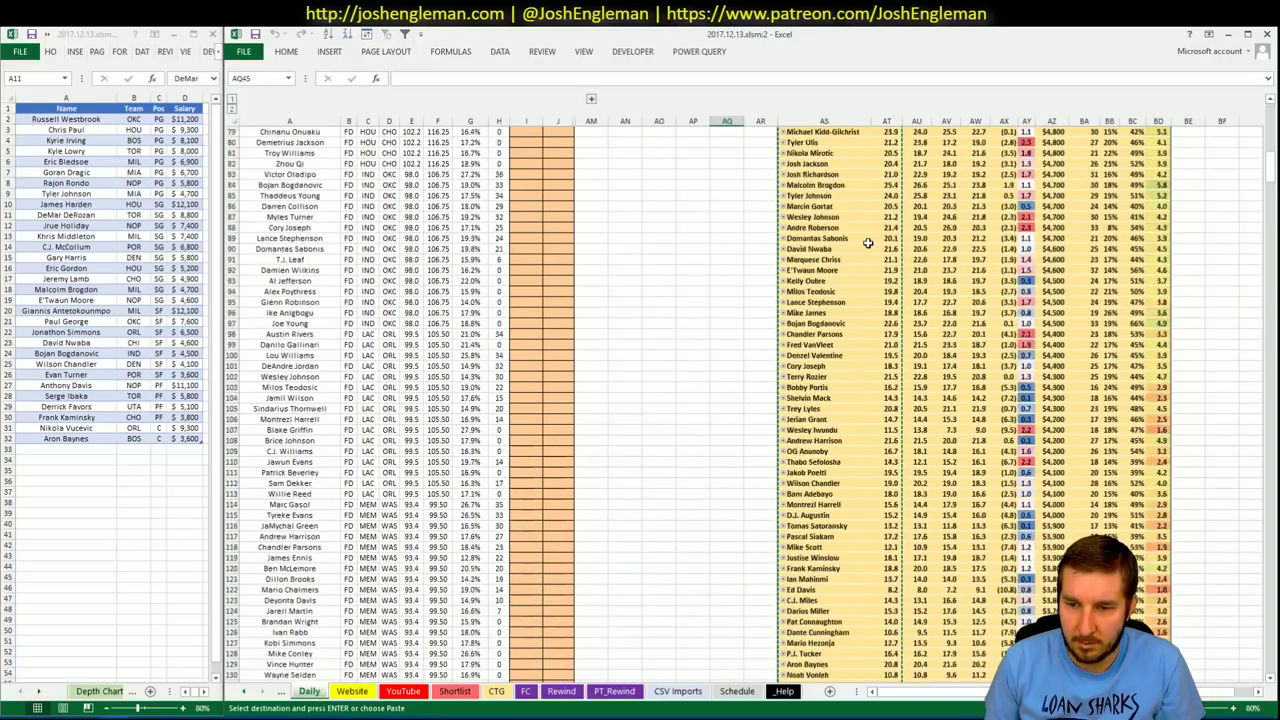
scroll(868, 242, "down", 11)
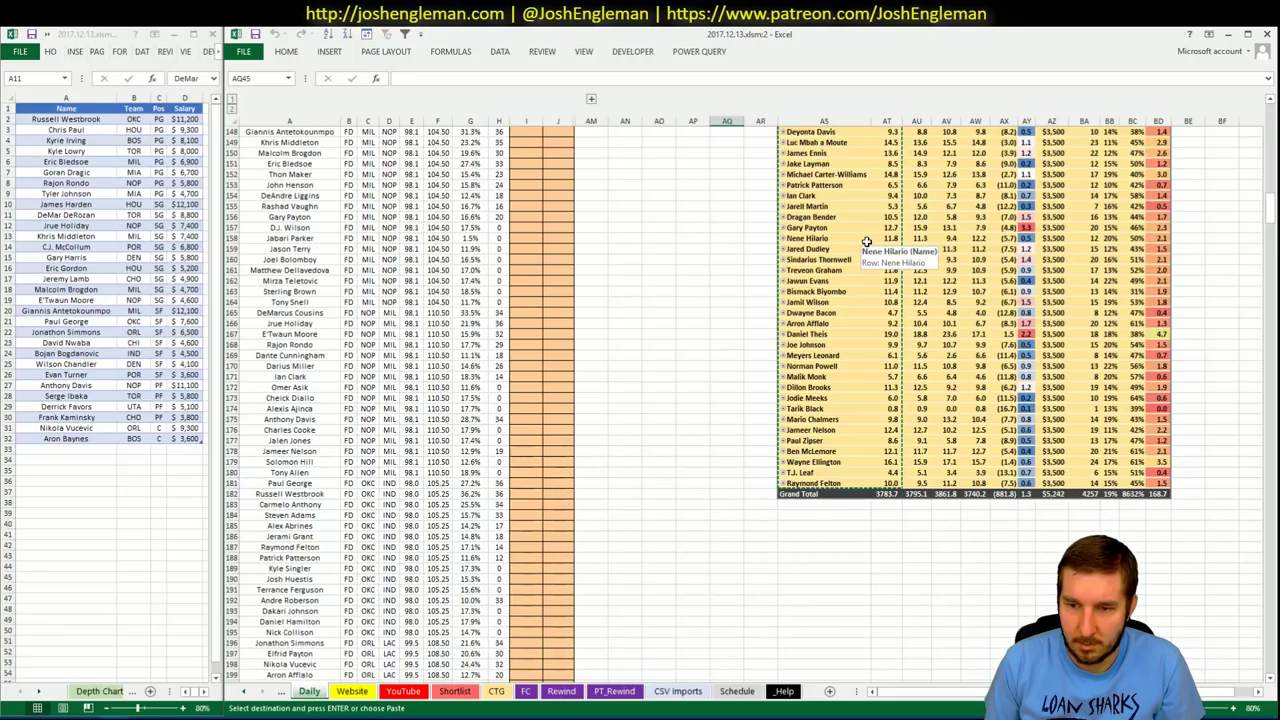
scroll(866, 242, "up", 20)
key("alt+Tab")
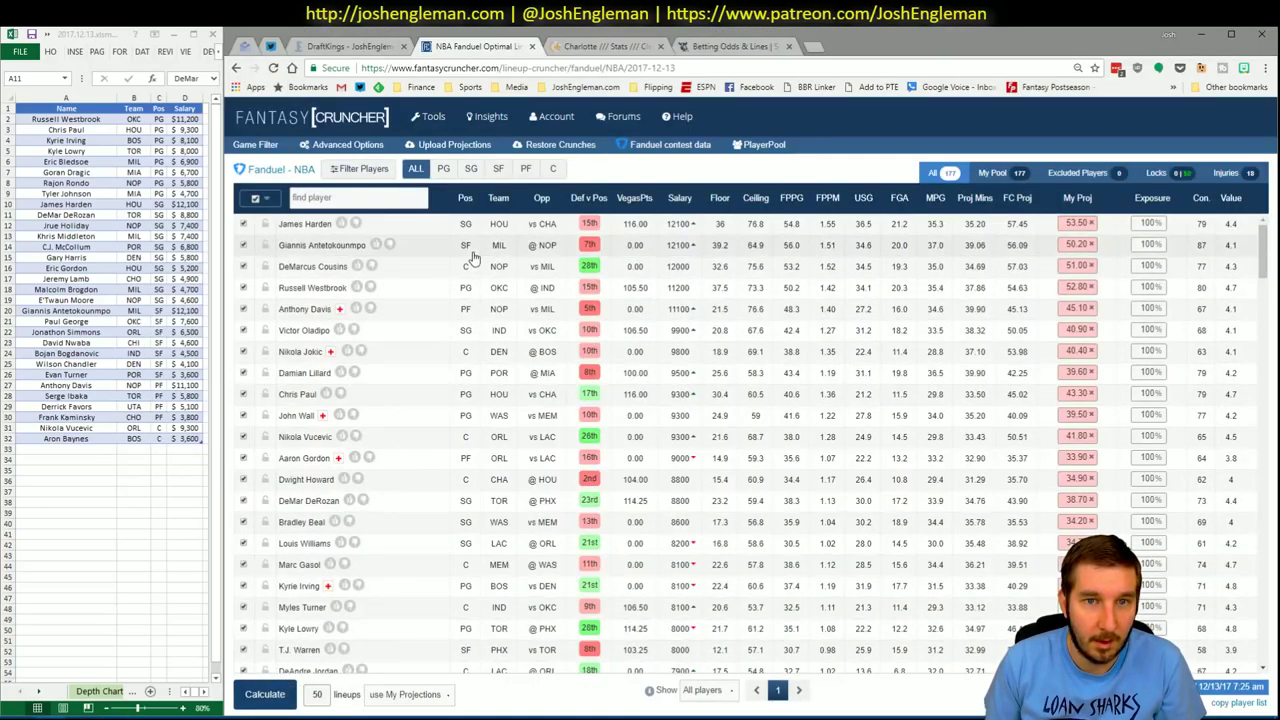
- Set the lineup randomness to 5% in the general advanced settings and calculate 50 lineups using My Projections
left_click(345, 145)
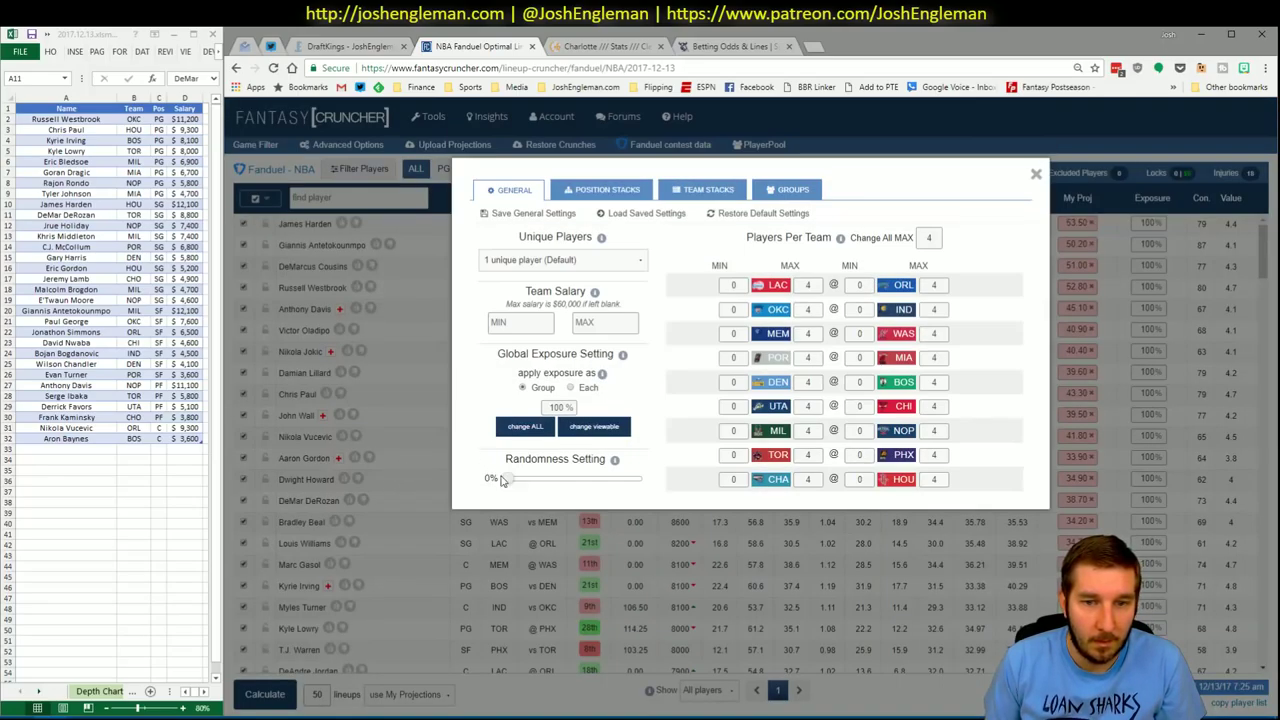
left_click_drag(506, 481, 513, 485)
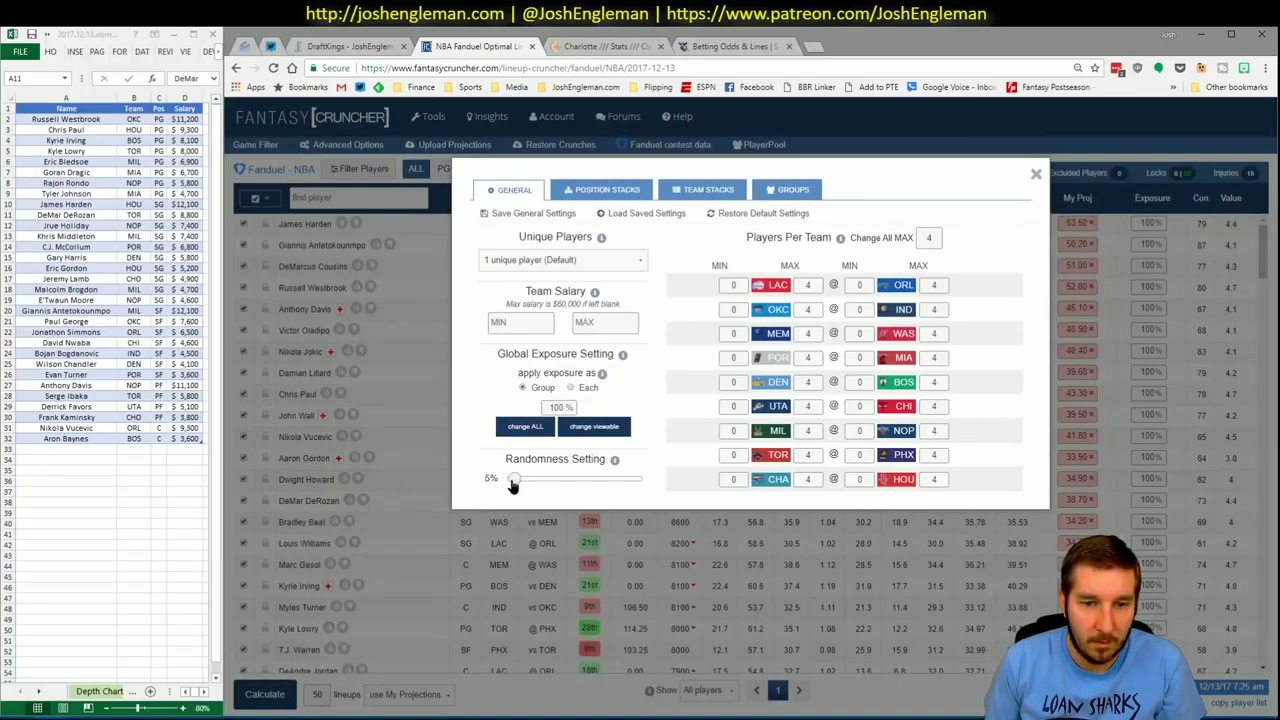
left_click(1036, 174)
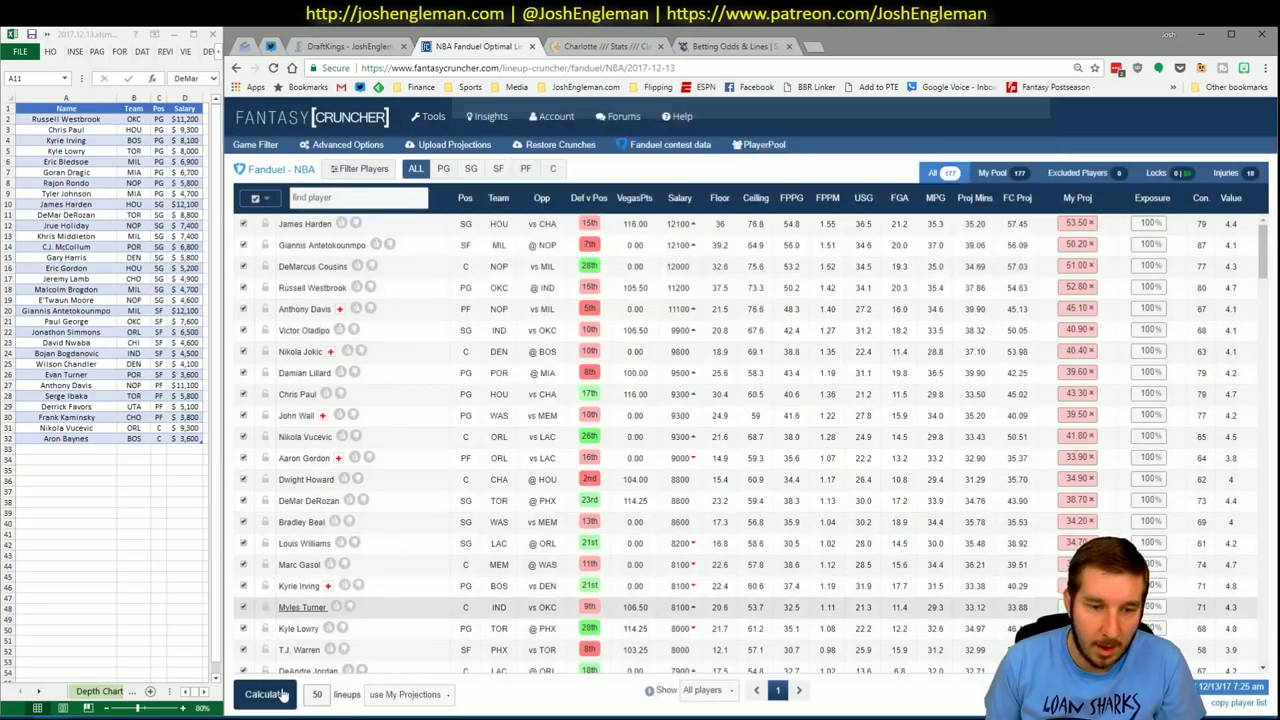
left_click(276, 689)
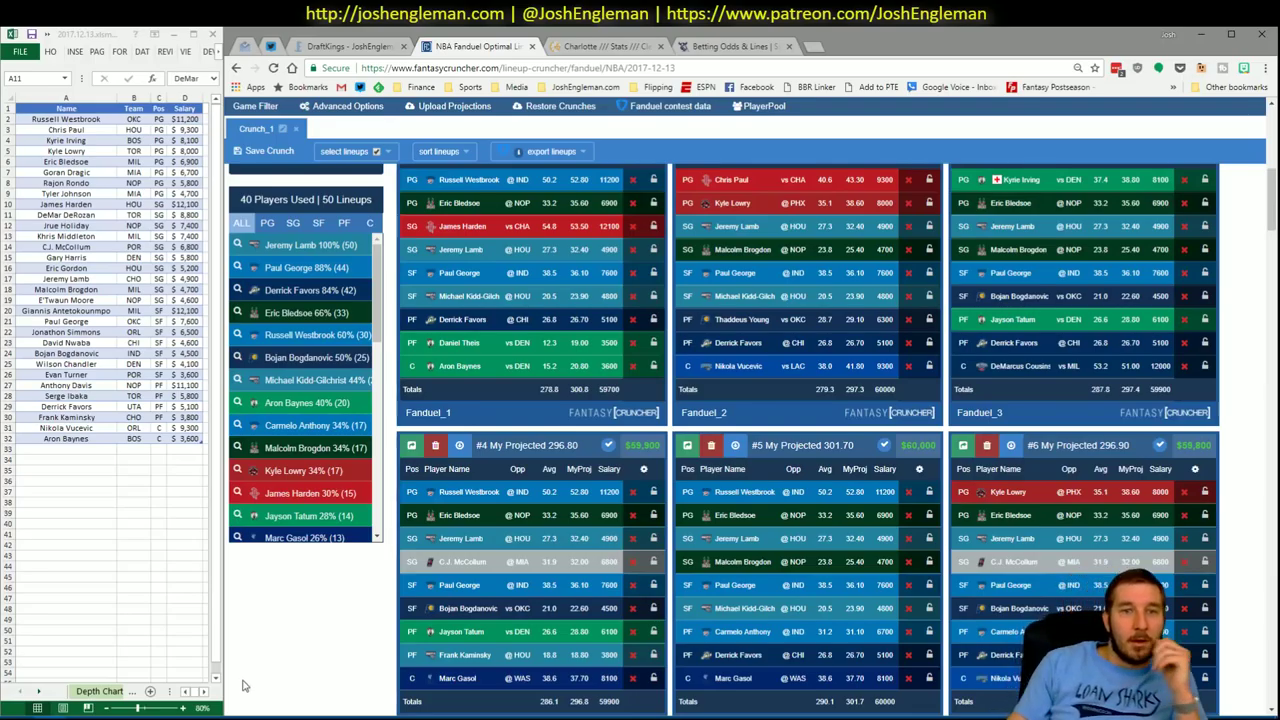
- Lock Jeremy Lamb and Paul George from the first generated lineup
left_click(655, 251)
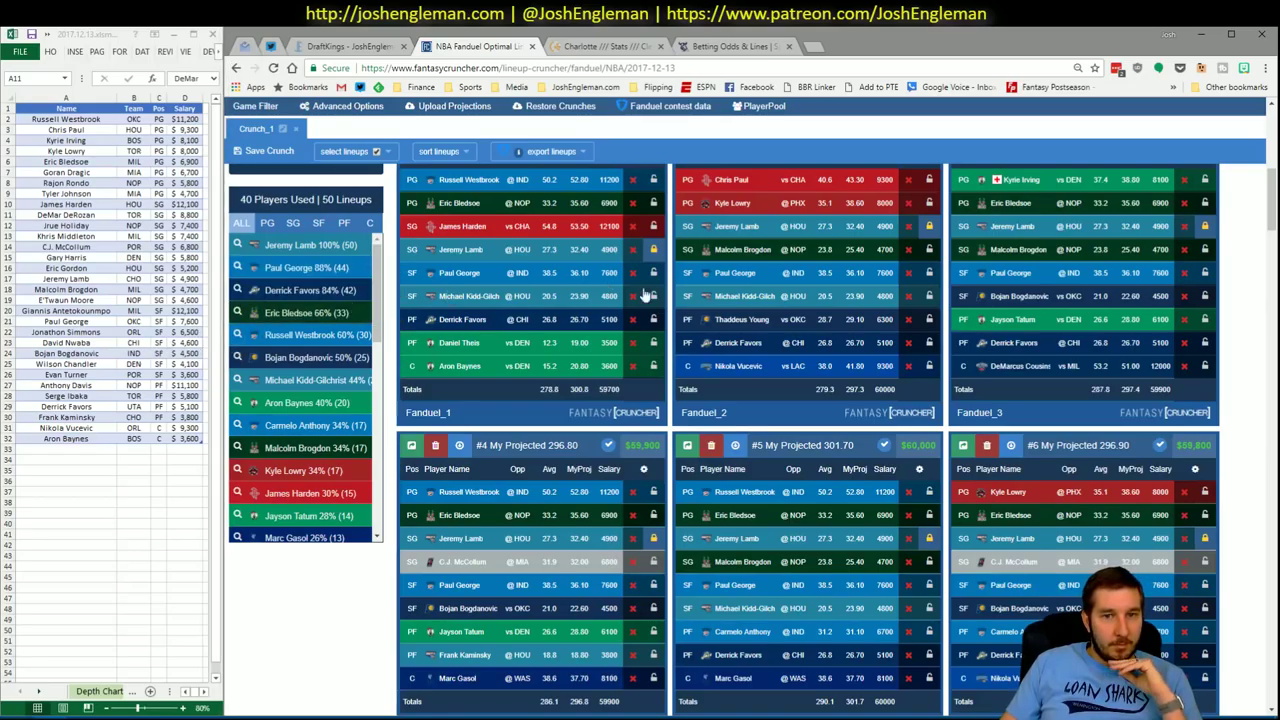
left_click(655, 273)
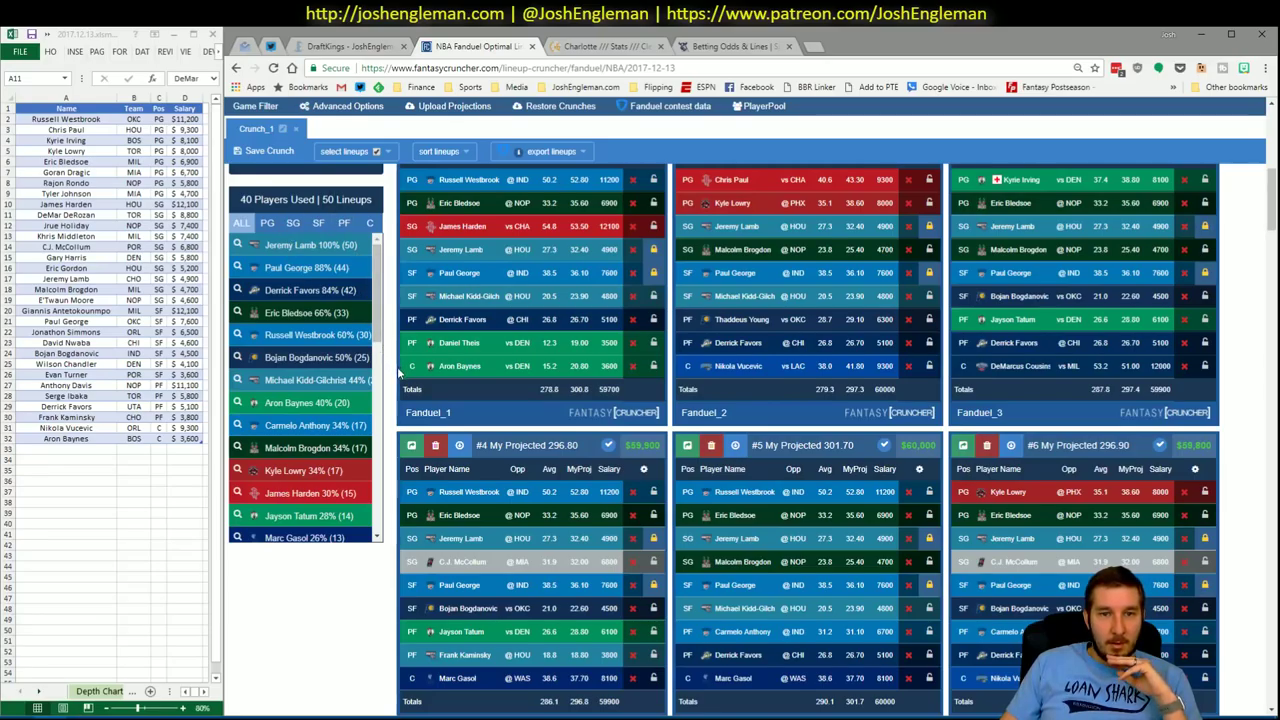
scroll(392, 375, "up", 1)
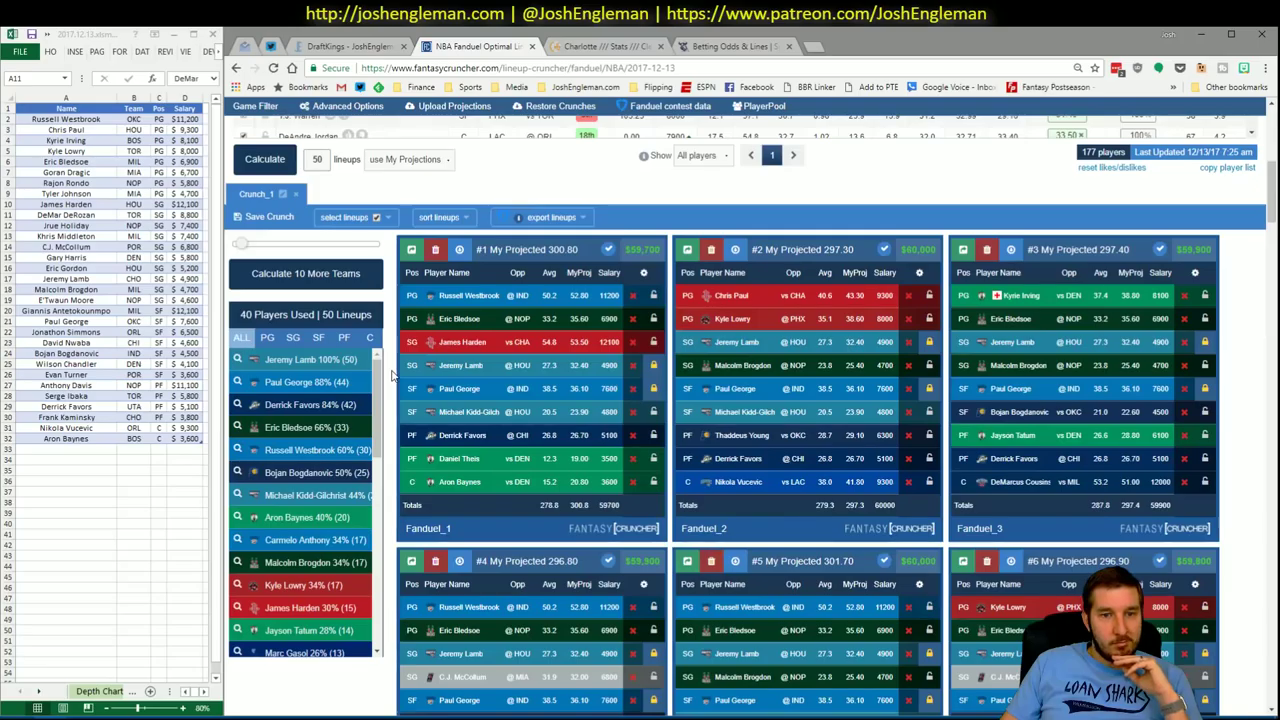
- Sort the first crunch's lineups by My Projected and calculate 50 new lineups with Aron Baynes also locked at center
left_click(369, 338)
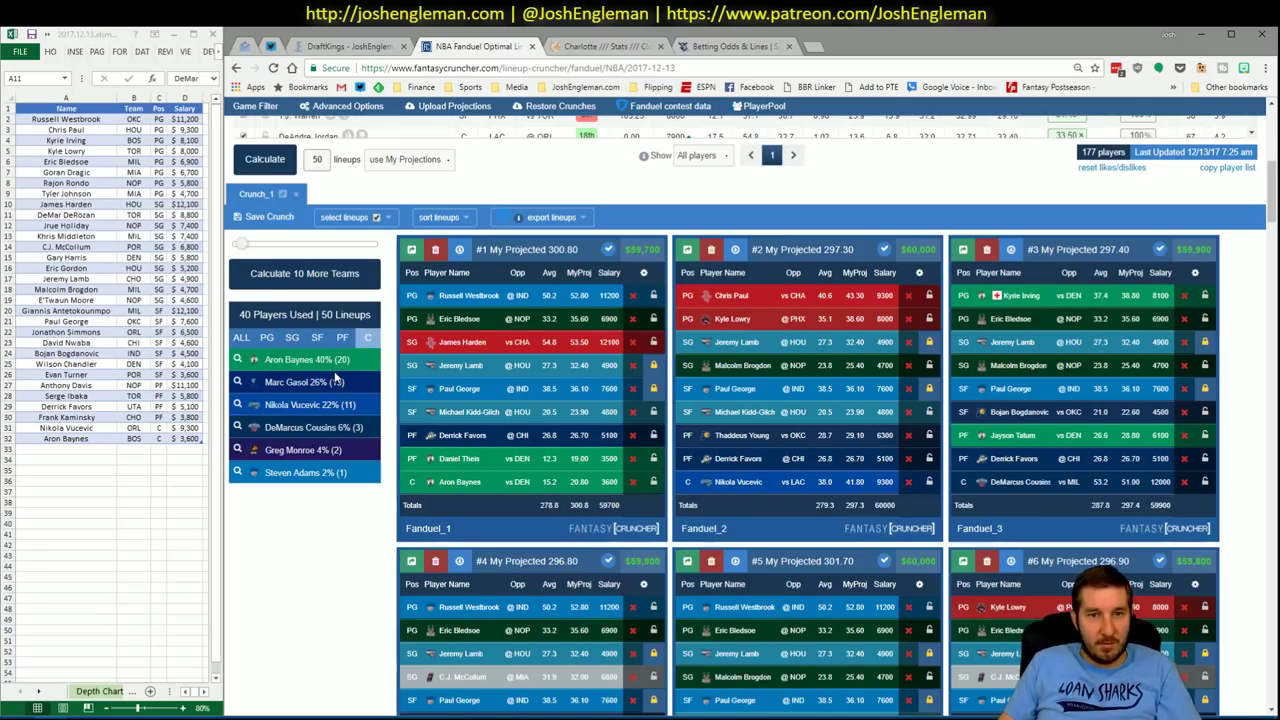
left_click(440, 217)
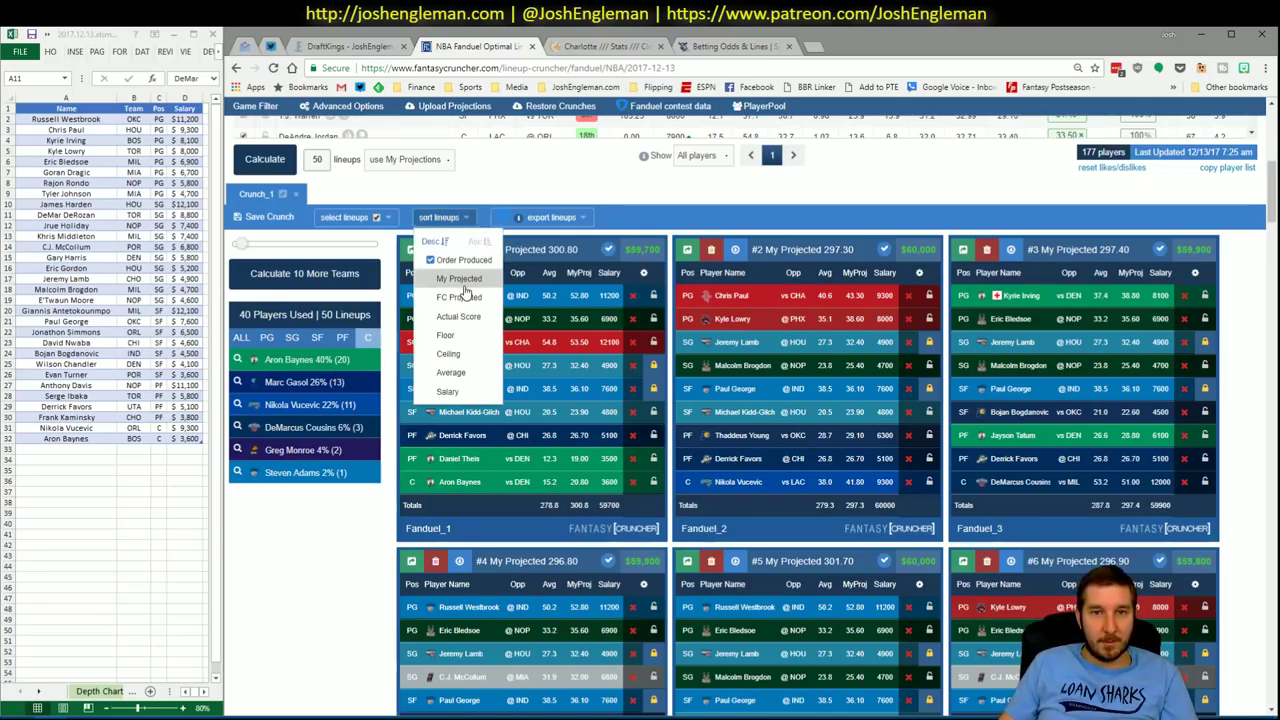
left_click(466, 284)
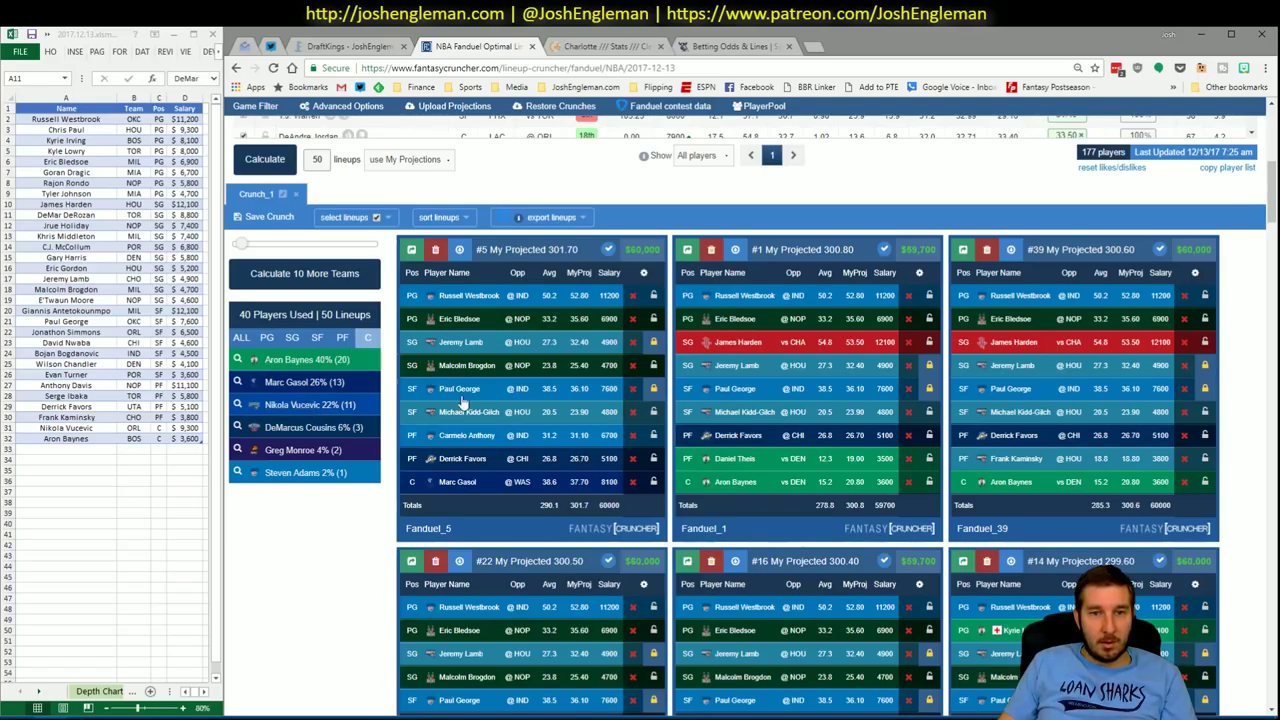
left_click(930, 484)
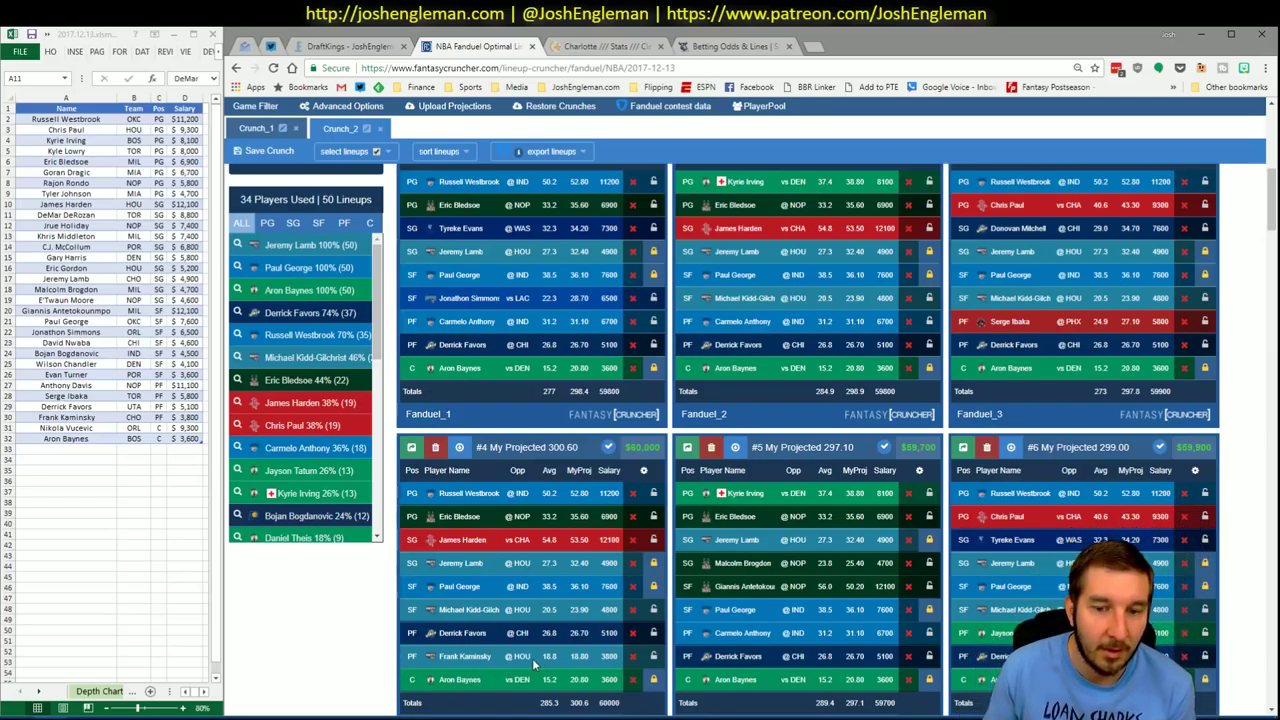
- Review the second crunch's player usage percentages for the PG, SG, SF and PF positions
left_click(267, 223)
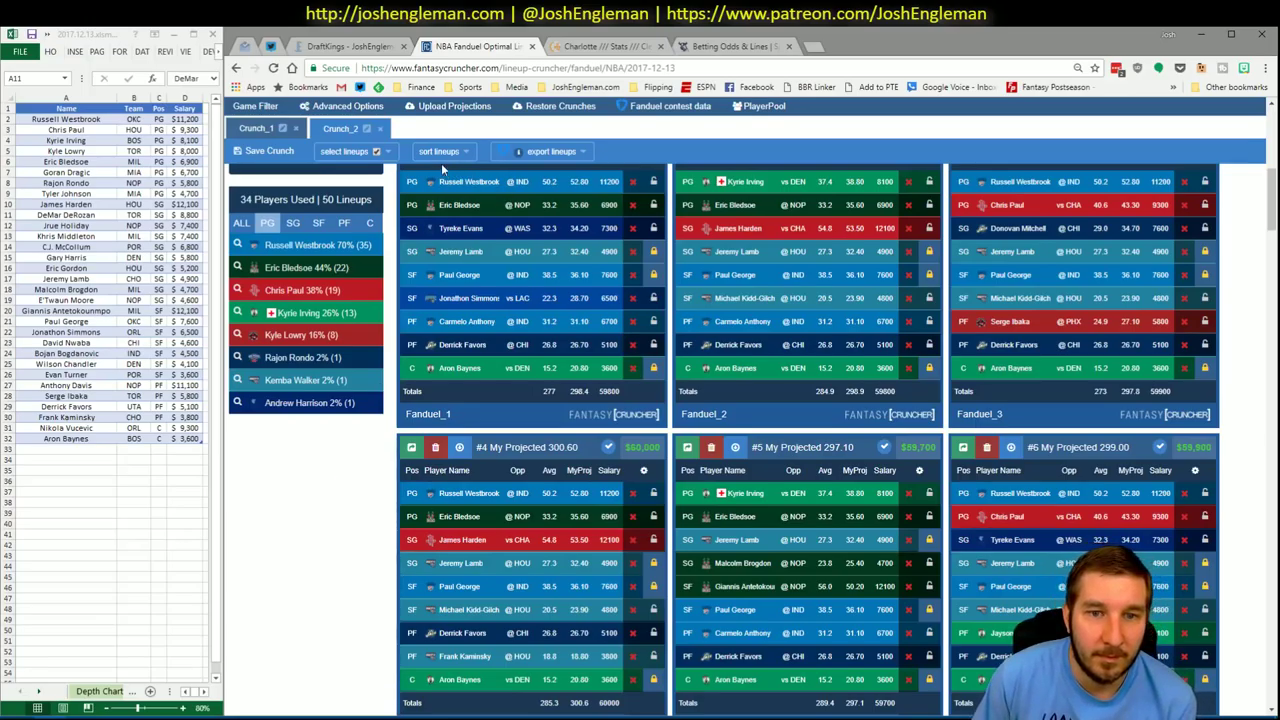
left_click(294, 224)
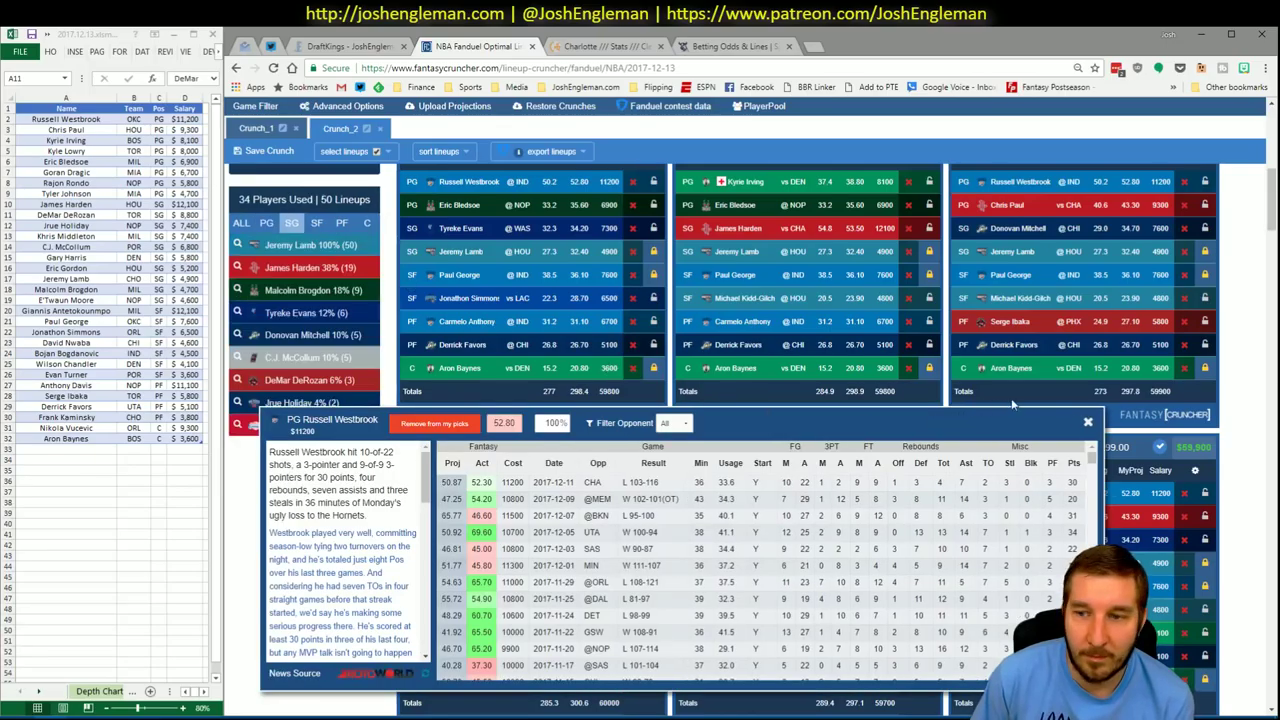
left_click(1090, 421)
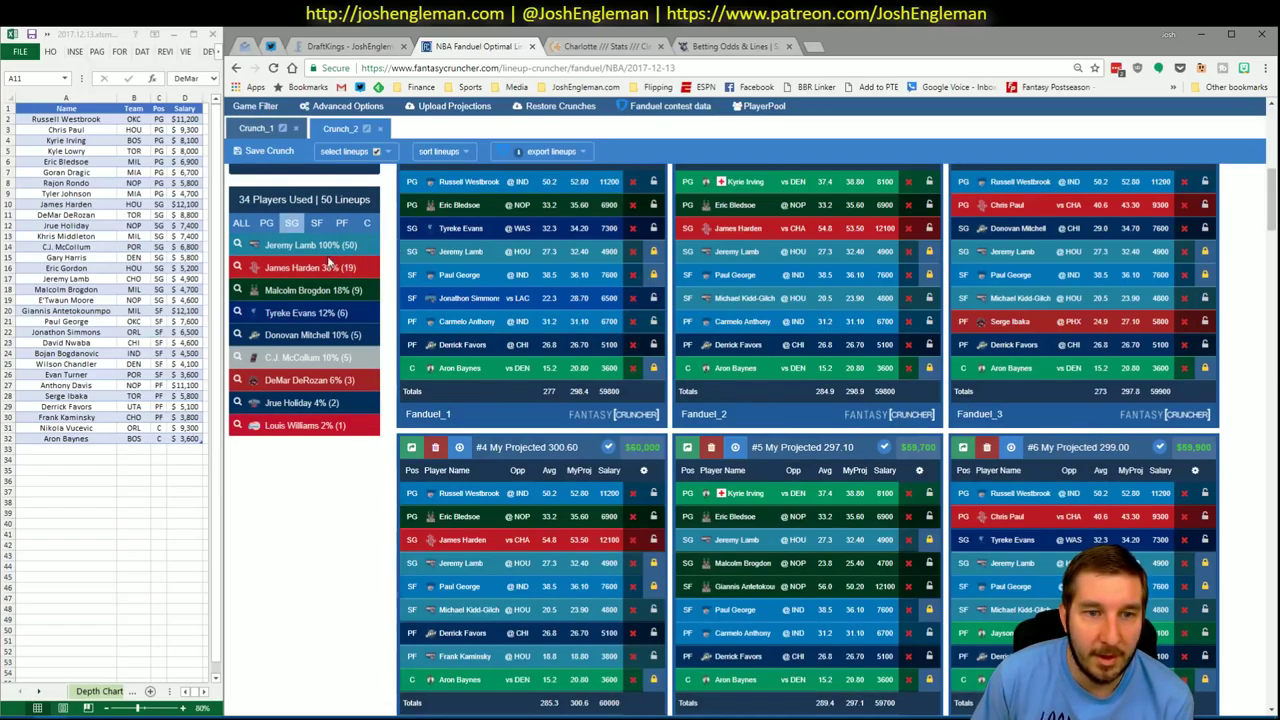
left_click(315, 226)
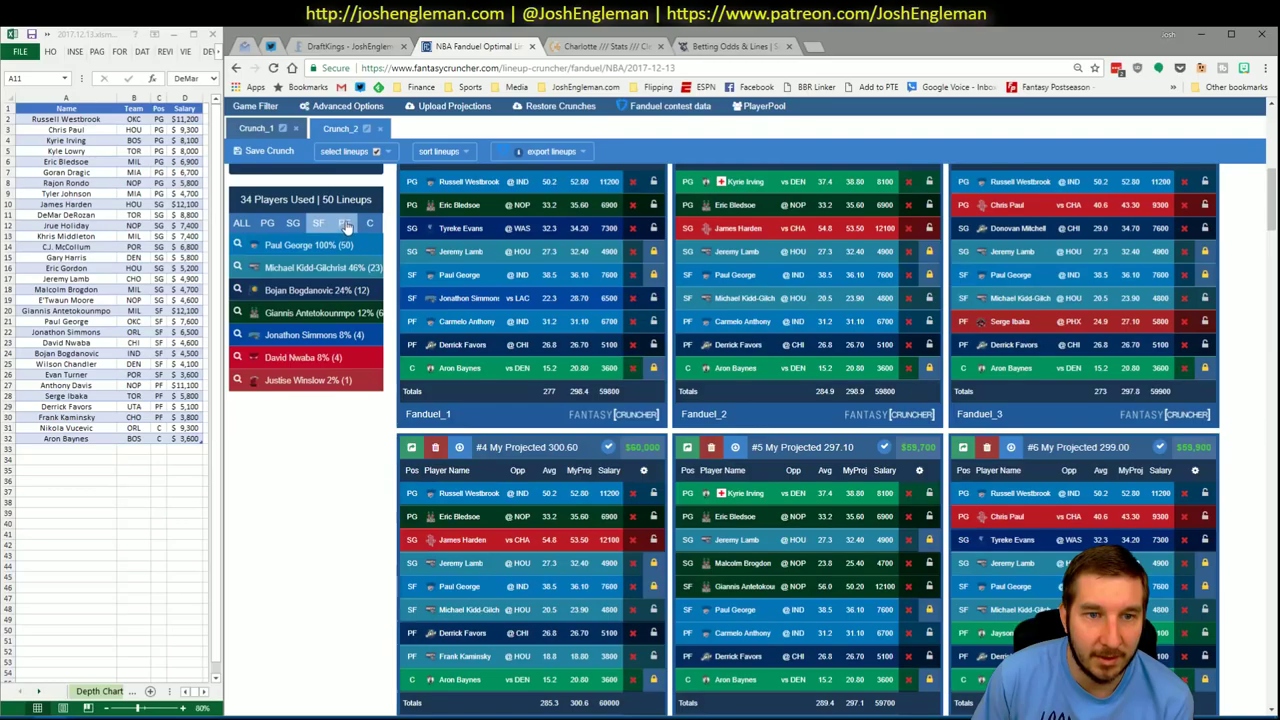
left_click(346, 227)
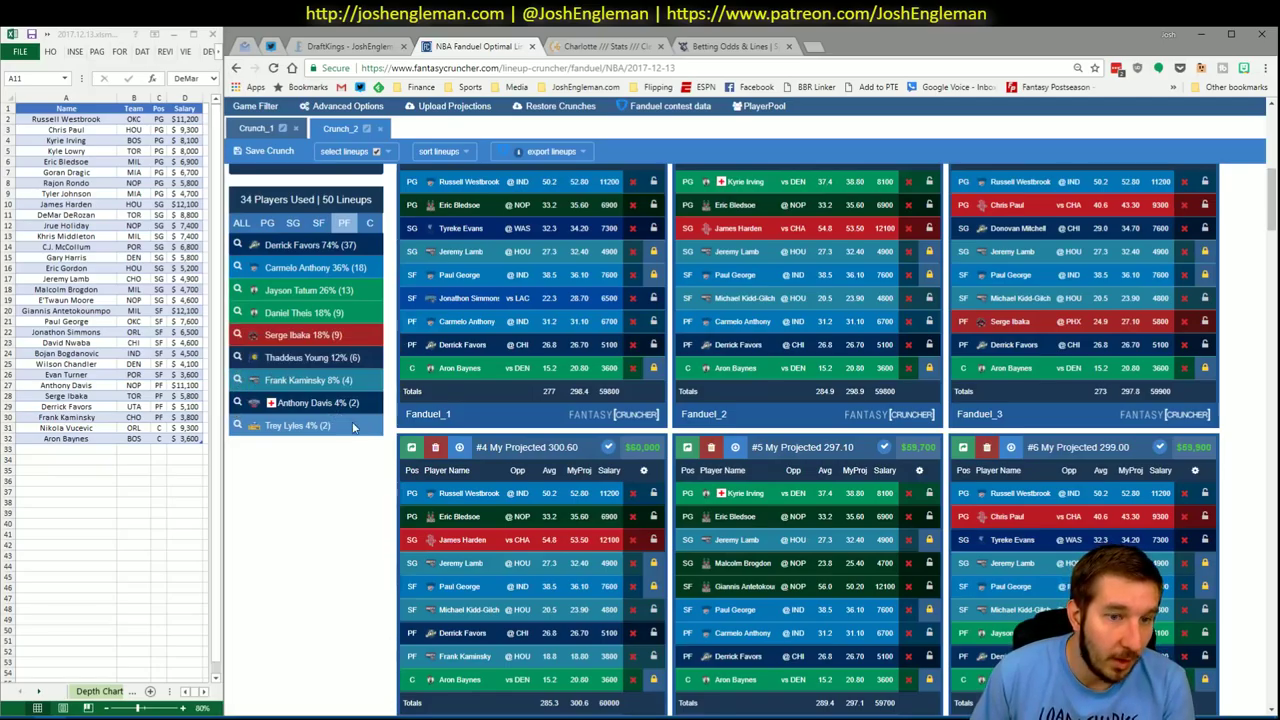
left_click(298, 224)
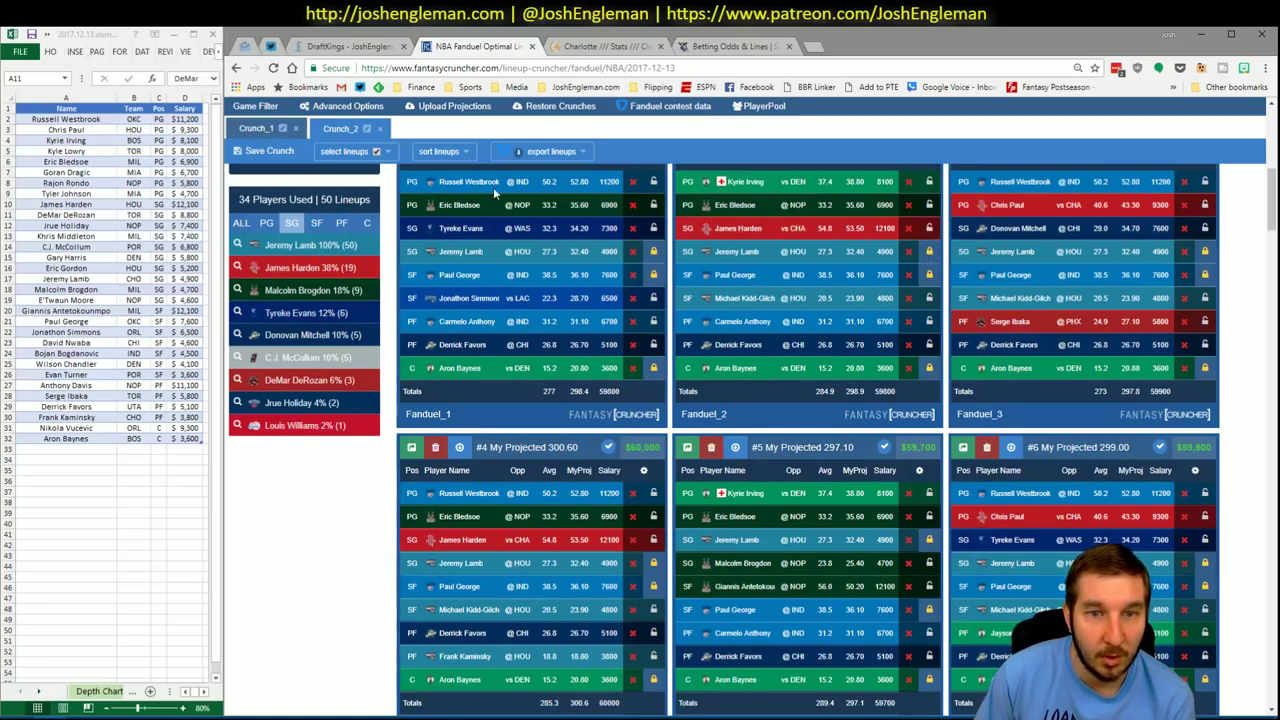
left_click(320, 222)
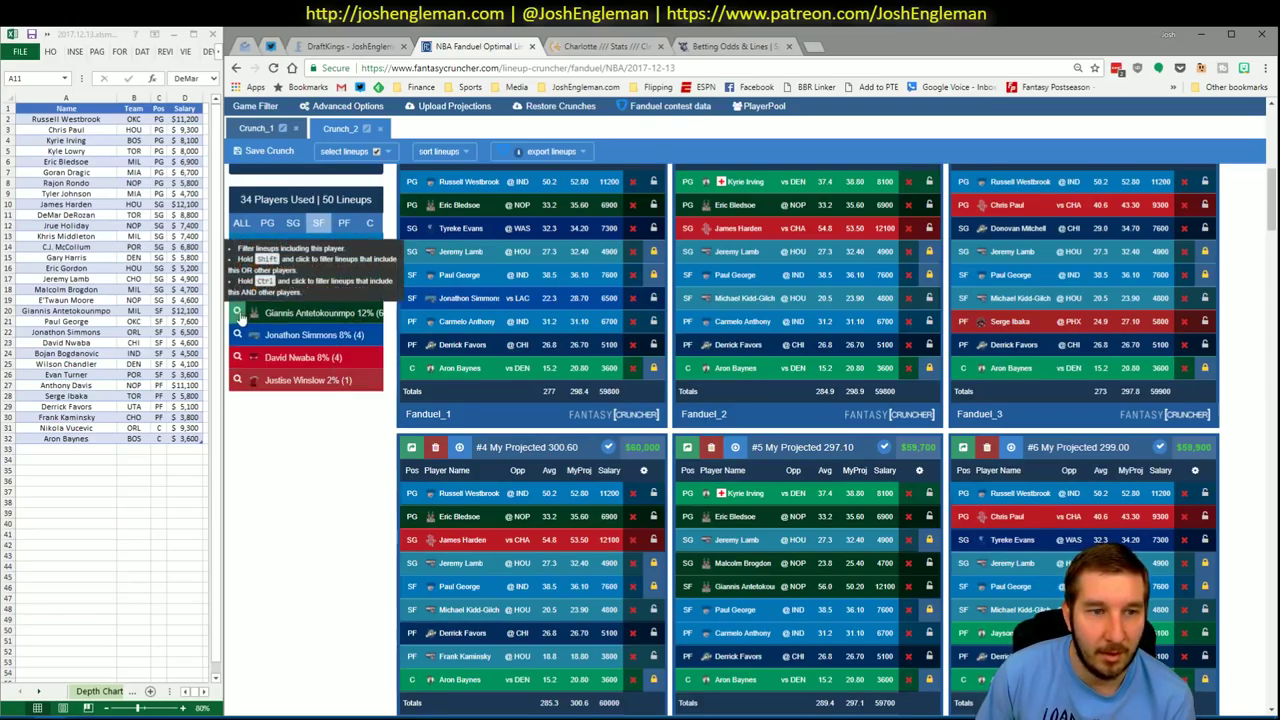
- Back on Excel's Daily sheet, move Position above Name in the player pivot table's rows and examine the projections down to the SF group
left_click(143, 671)
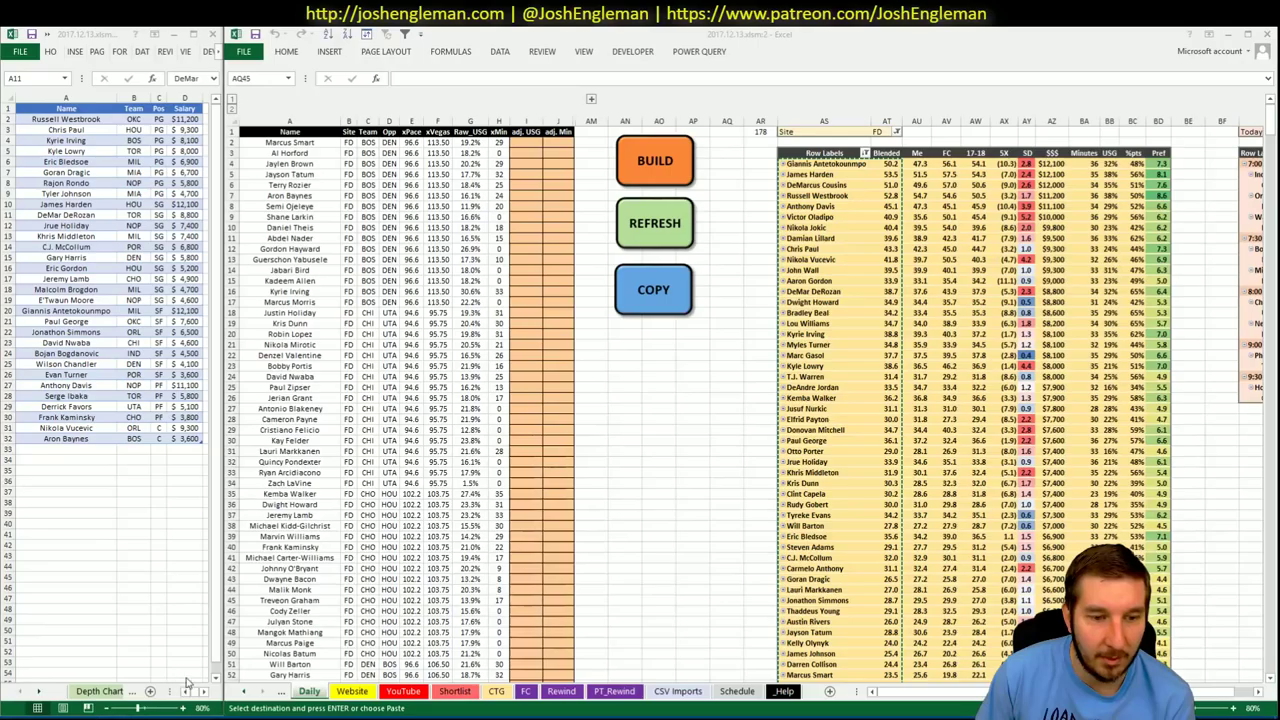
right_click(1044, 451)
left_click(1075, 641)
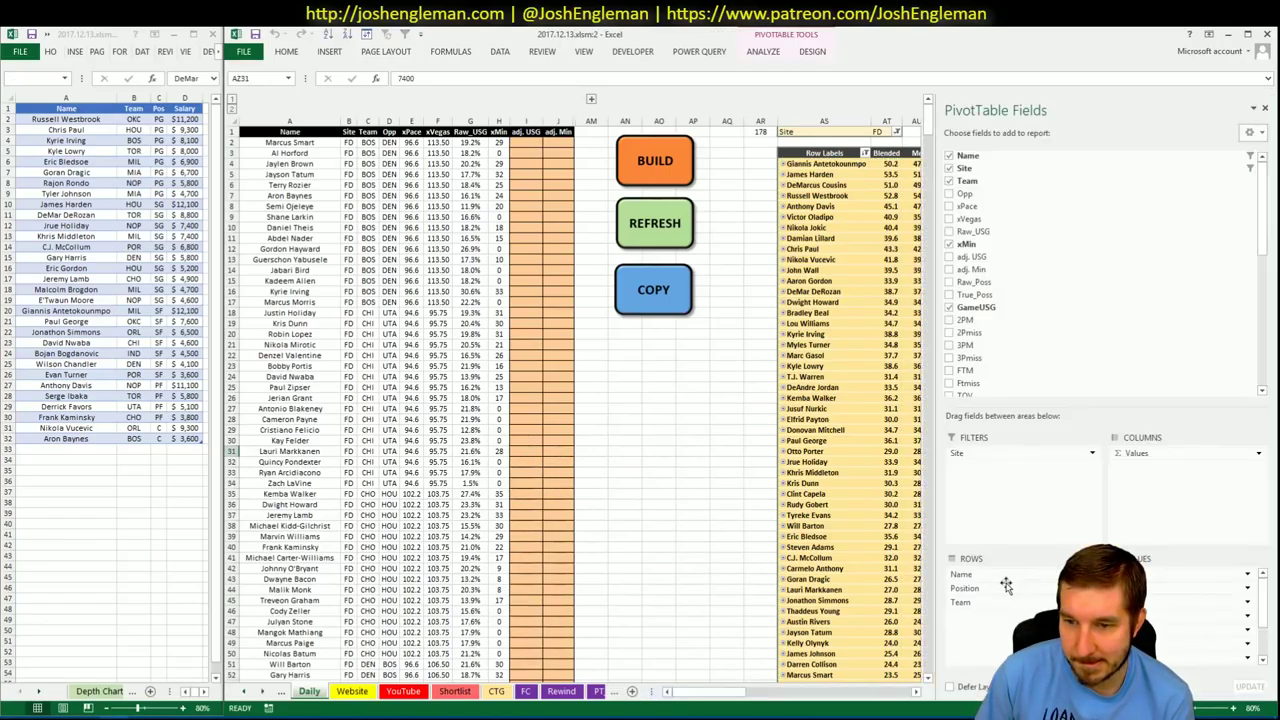
left_click_drag(1005, 587, 1000, 572)
left_click(726, 463)
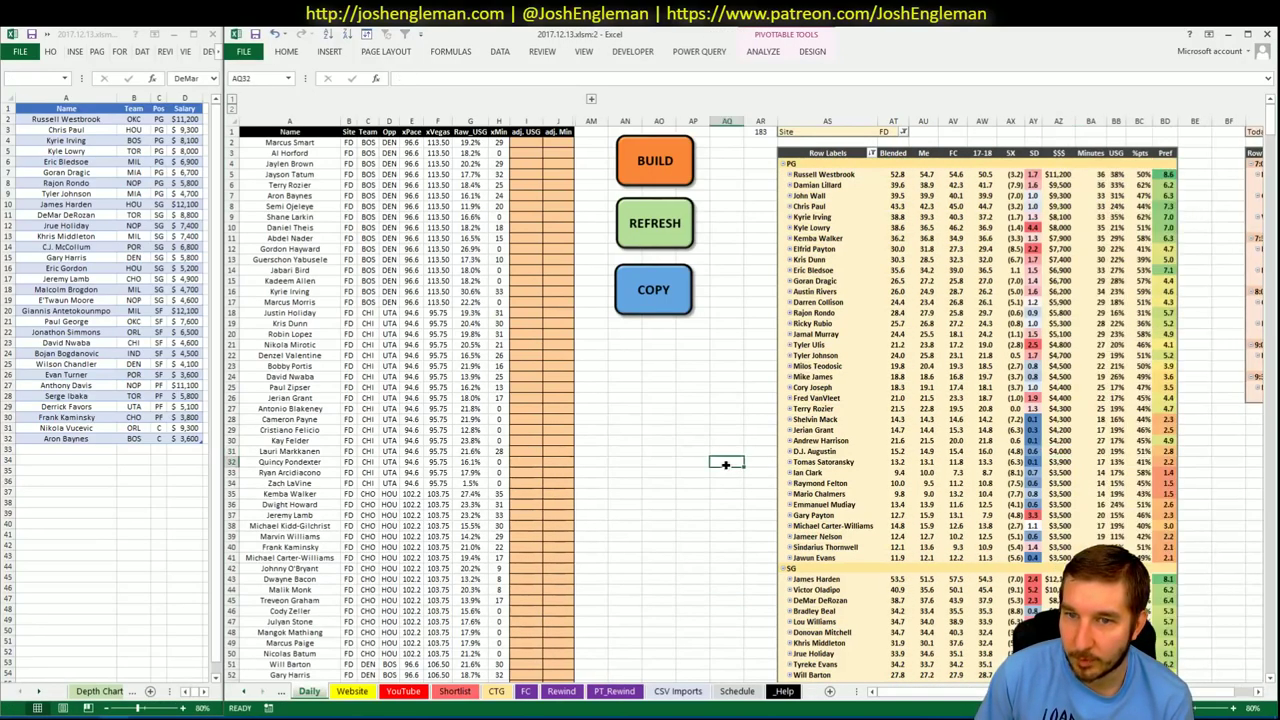
scroll(726, 463, "down", 19)
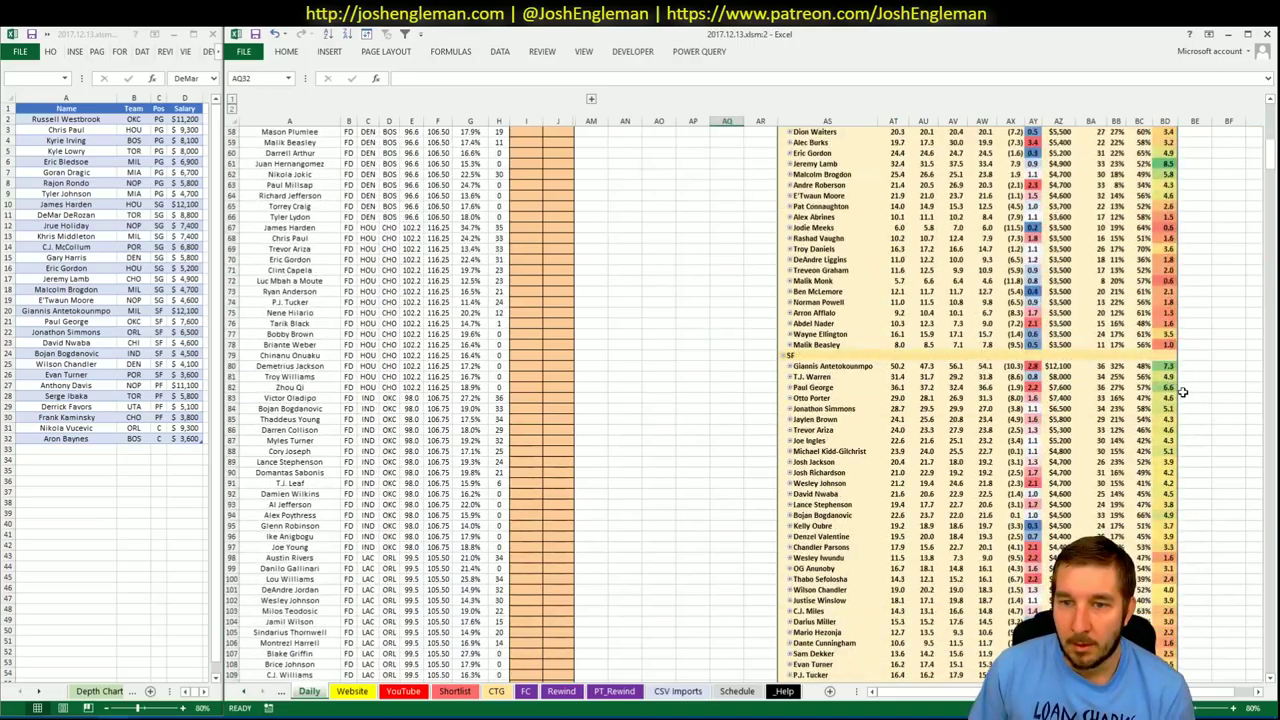
scroll(1190, 394, "down", 2)
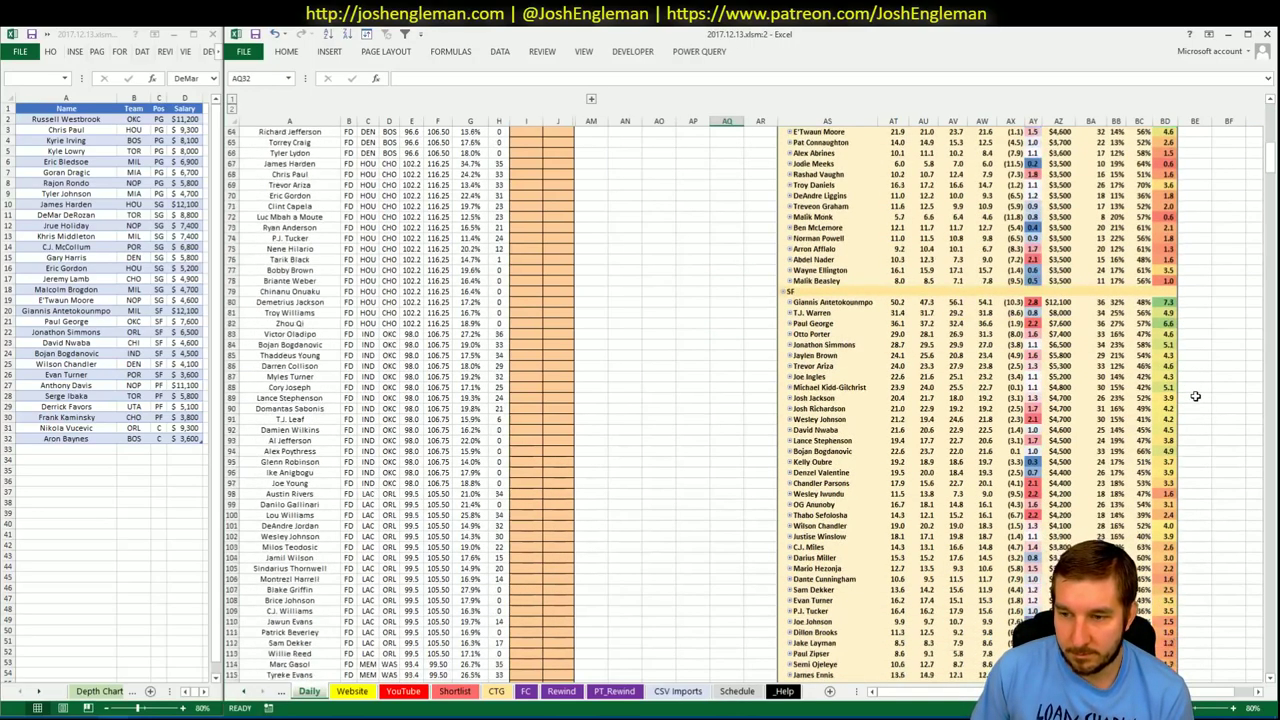
- Examine the Daily sheet's player pivot table across the PG, SG, SF, PF and C groups, comparing projections, salaries and preference scores
scroll(1195, 397, "up", 11)
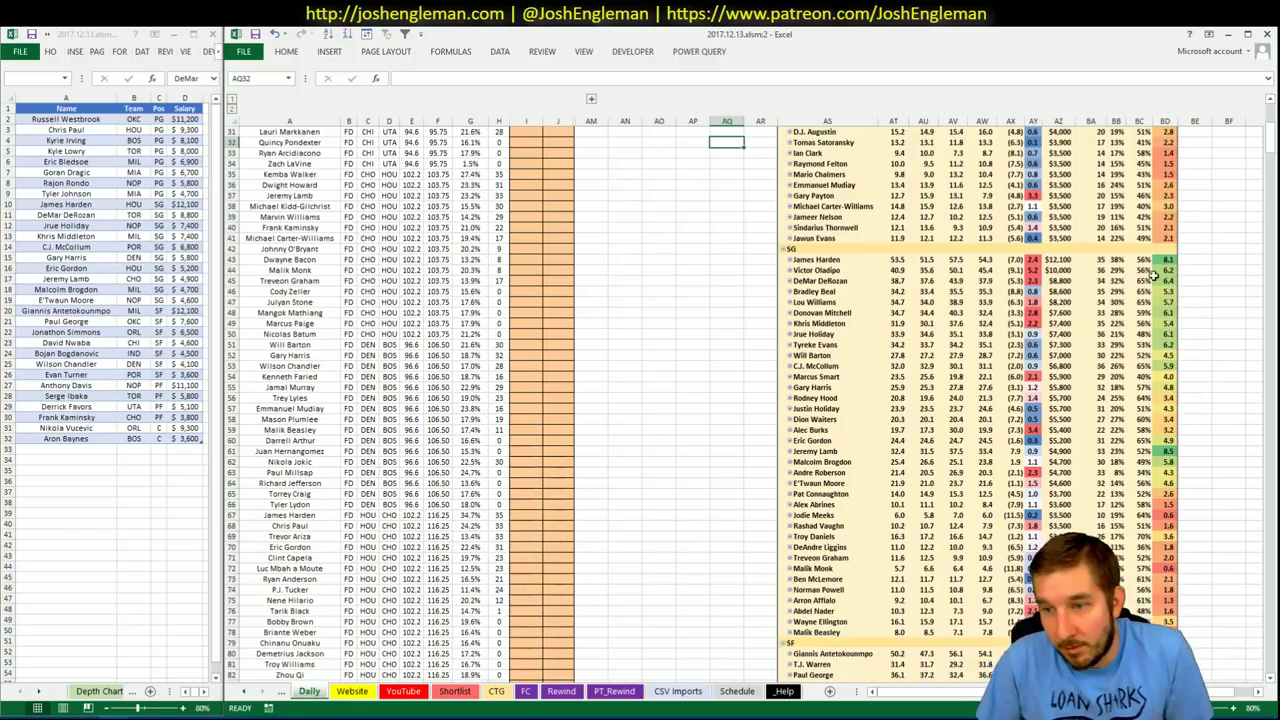
mouse_move(1136, 266)
scroll(1240, 335, "up", 10)
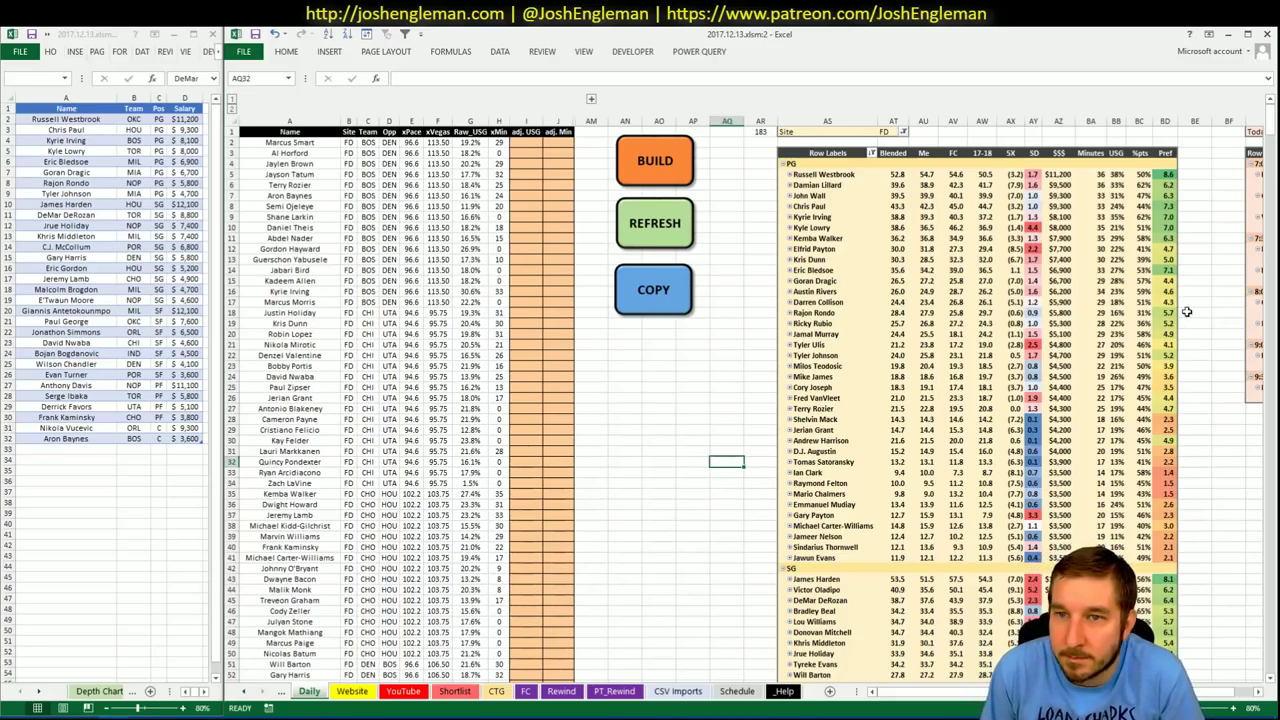
scroll(1182, 311, "down", 20)
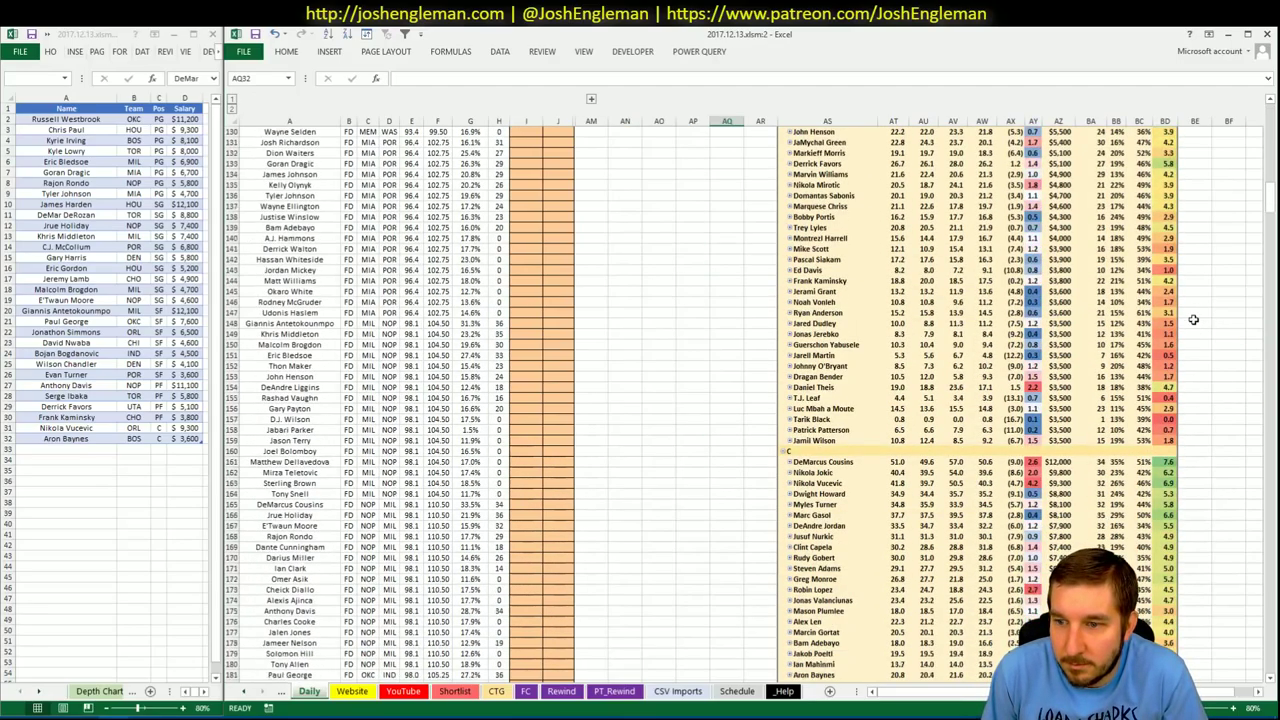
scroll(1193, 317, "up", 16)
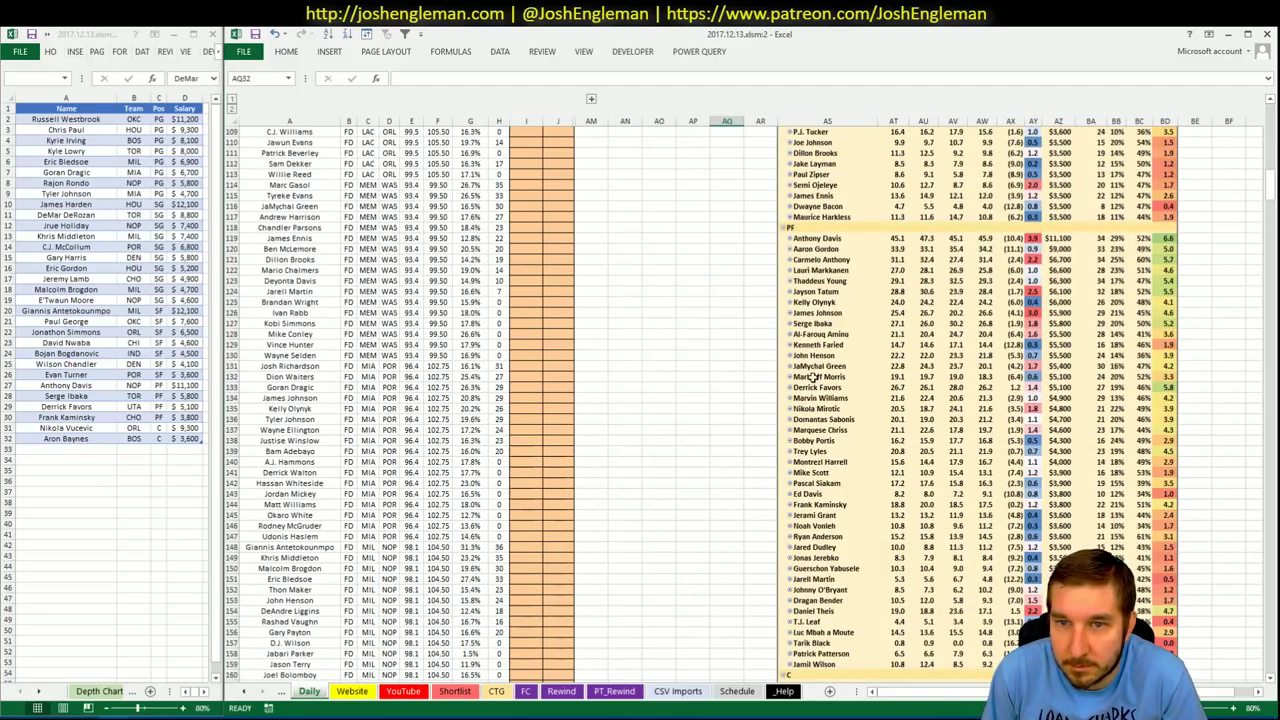
left_click(67, 570)
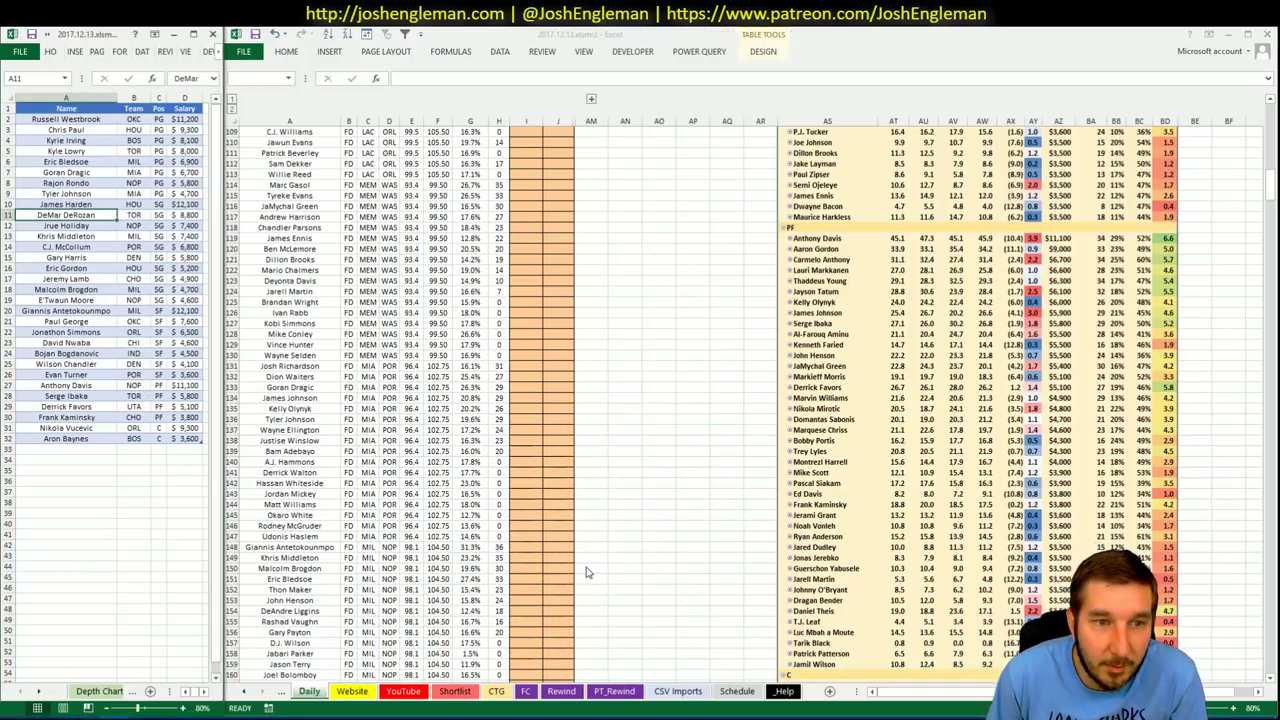
left_click(618, 548)
scroll(626, 529, "up", 19)
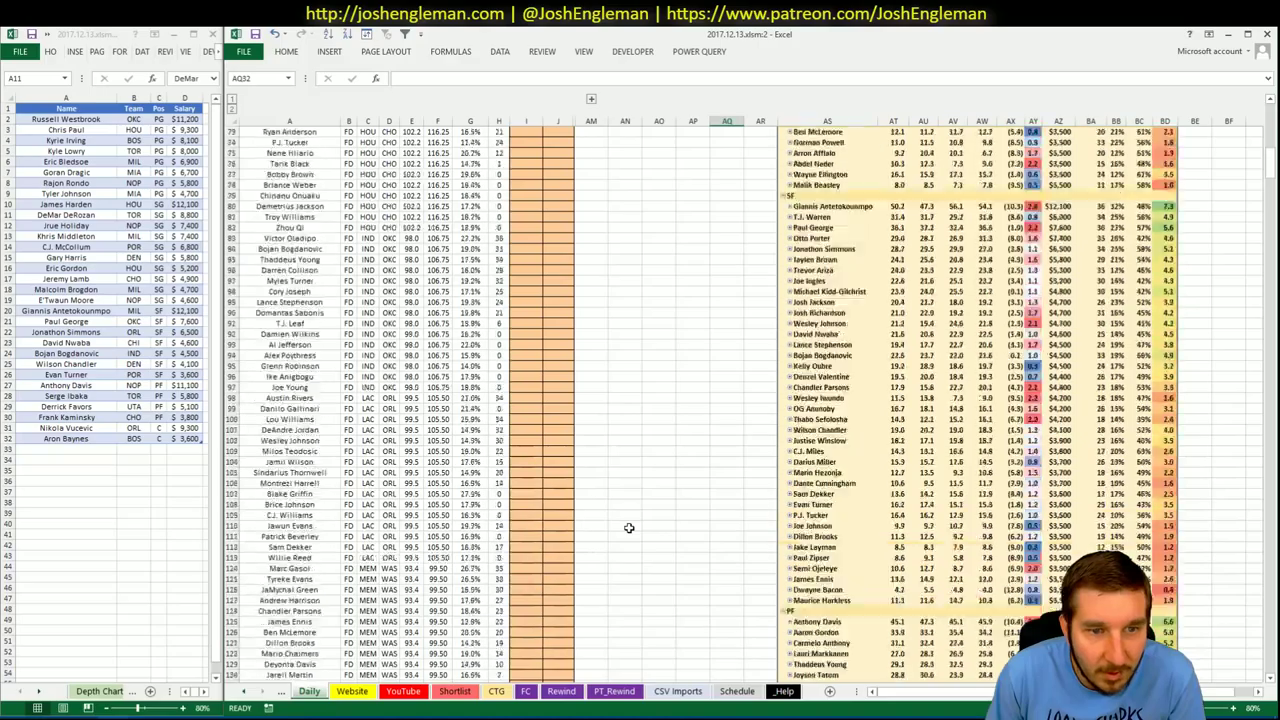
- Switch to FantasyCruncher in the browser and sort the third crunch's lineups by My Projected
key("alt+Tab")
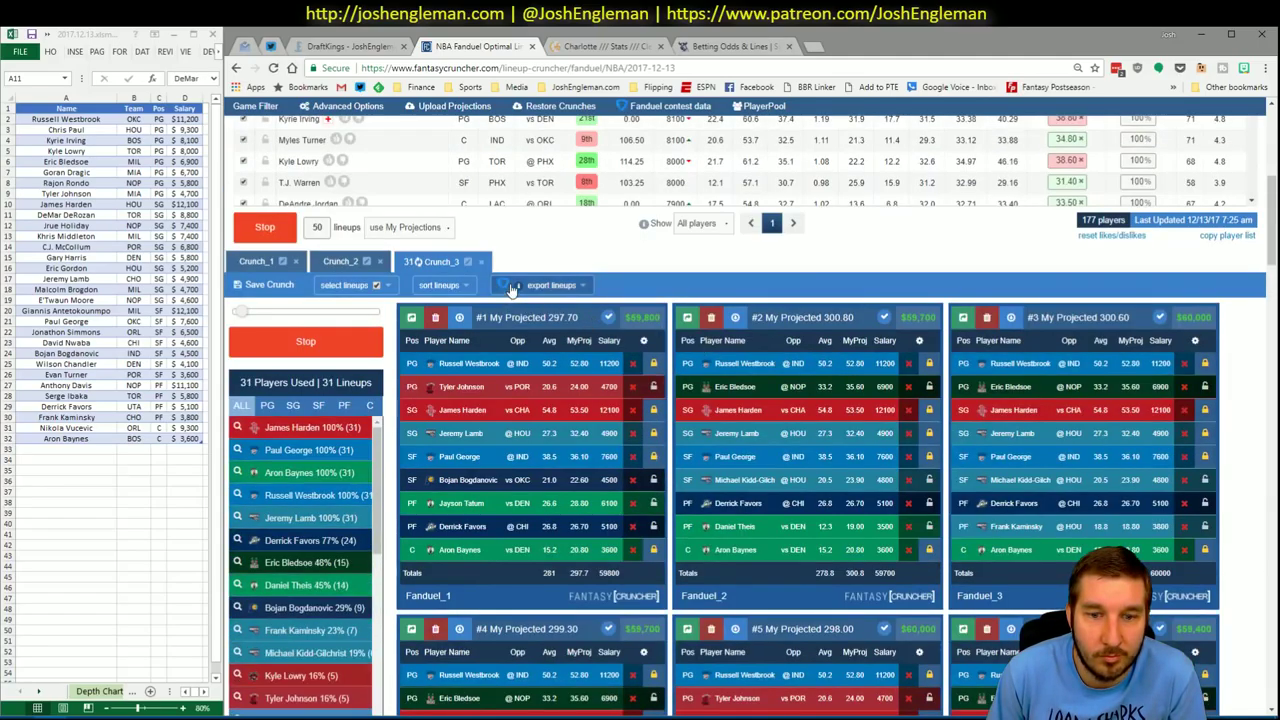
left_click(443, 288)
left_click(473, 350)
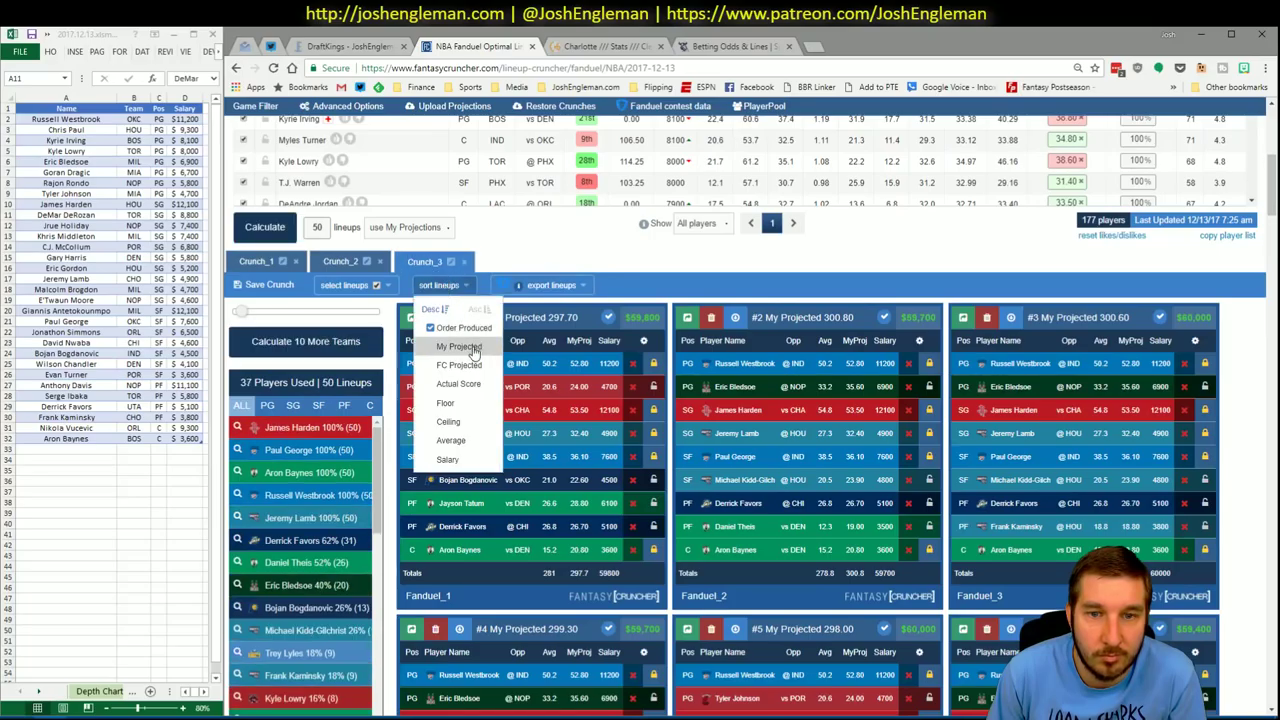
left_click(604, 257)
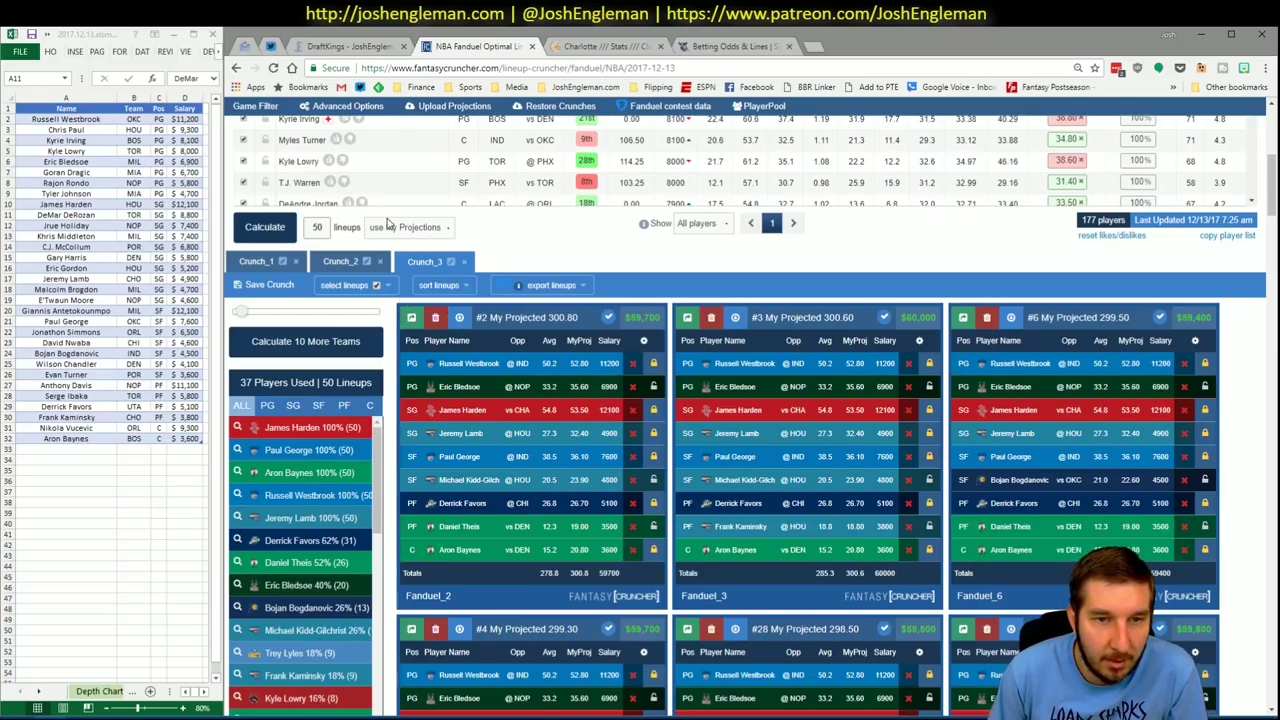
- Calculate a fourth crunch of 50 lineups using My Projections, with Derrick Favors also locked at power forward
double_click(318, 227)
type("10")
left_click(265, 227)
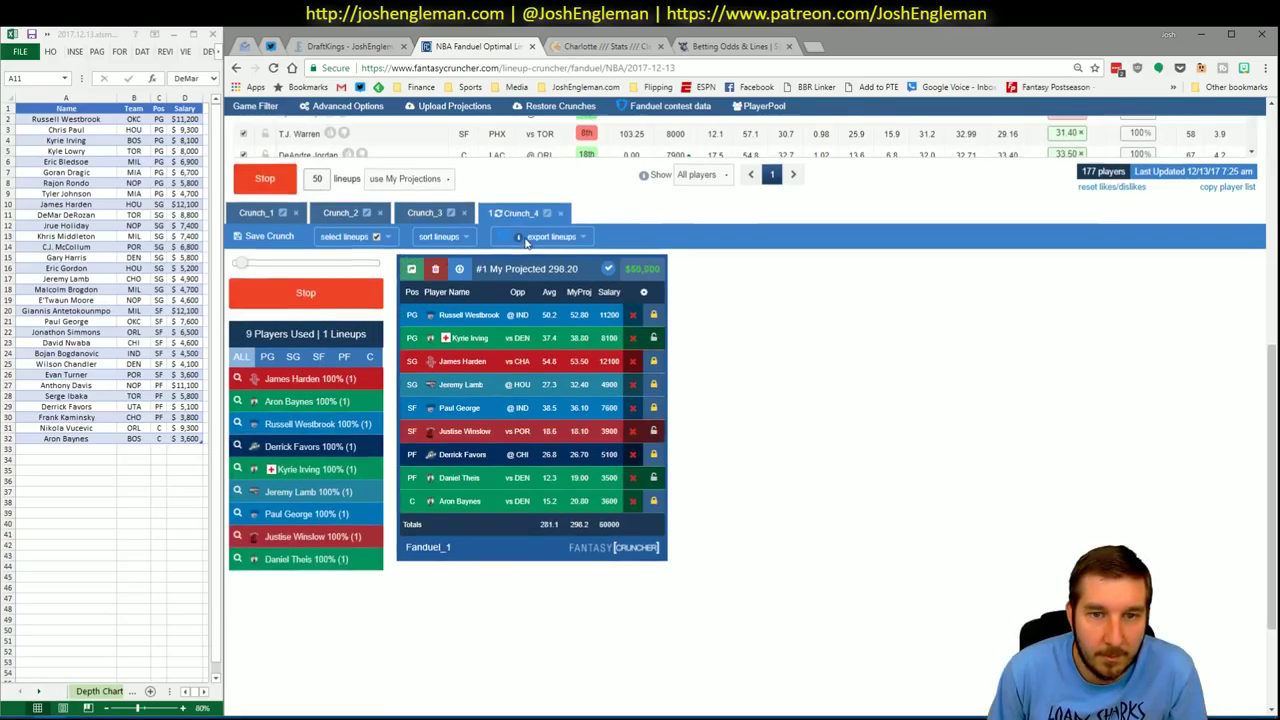
- Review the fourth crunch's SF, PG and PF usage against the Excel shortlist and open Frank Kaminsky's player details
scroll(757, 489, "down", 3)
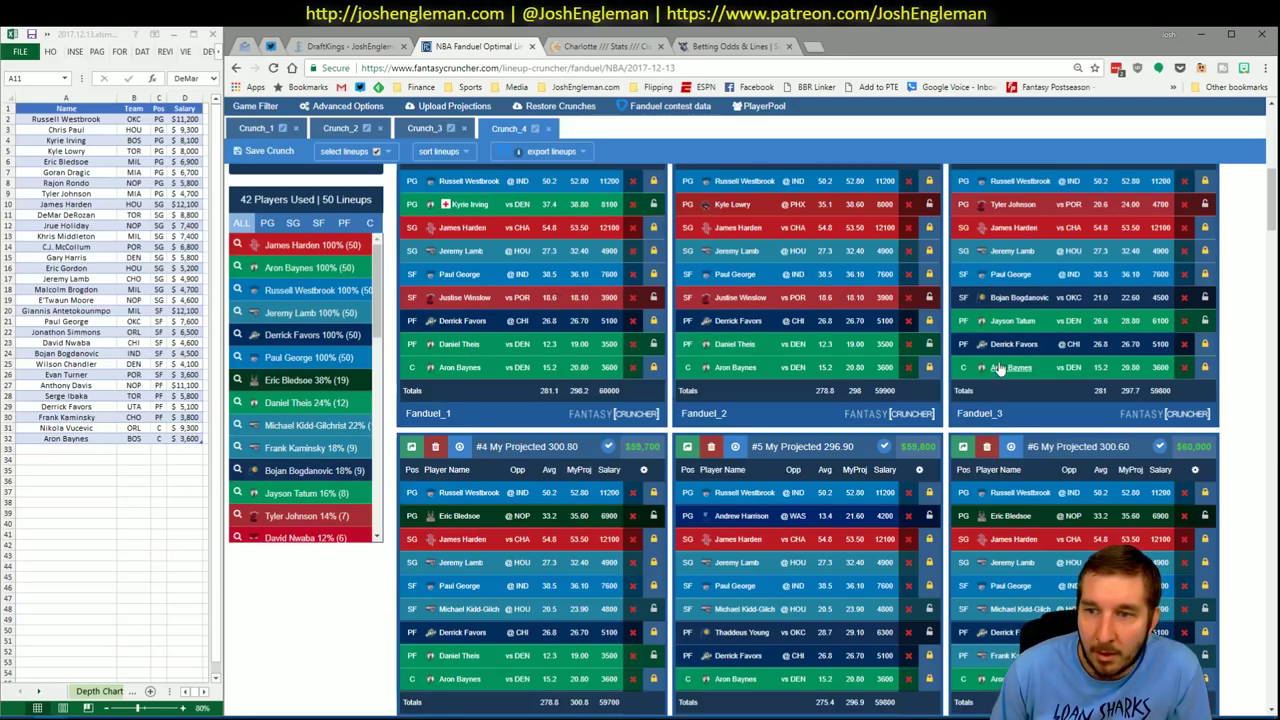
left_click(190, 352)
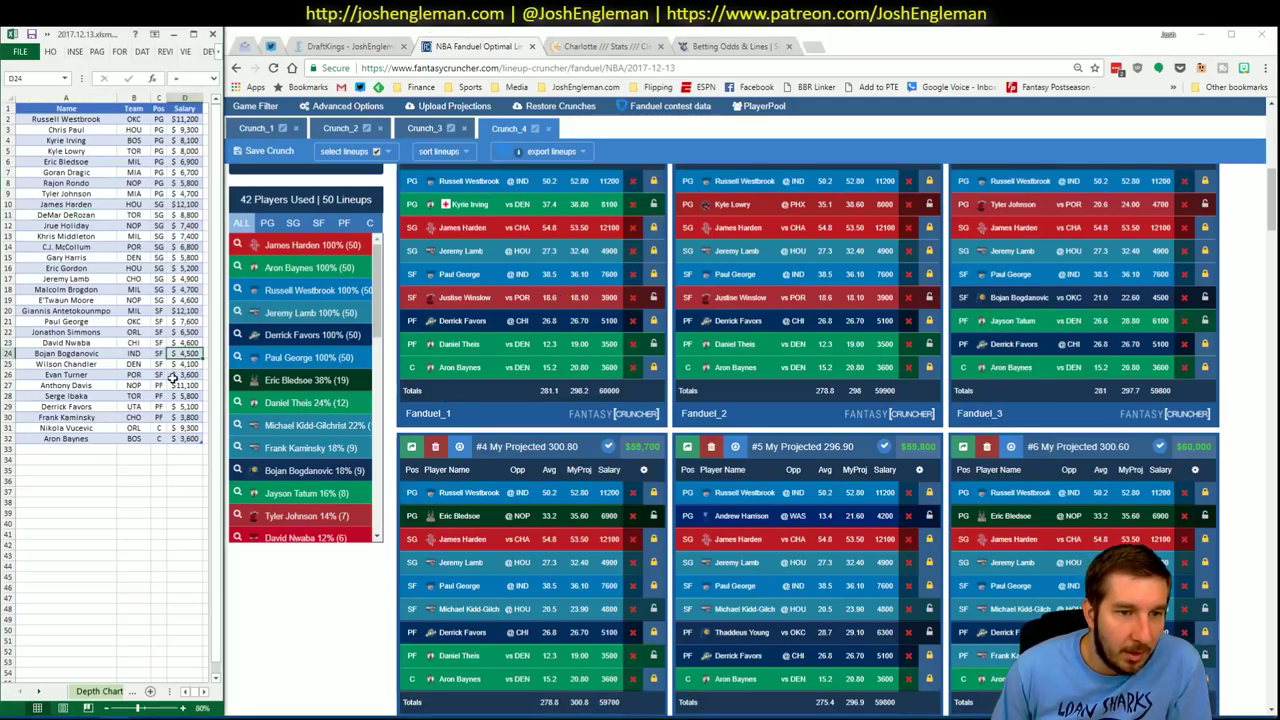
left_click(316, 228)
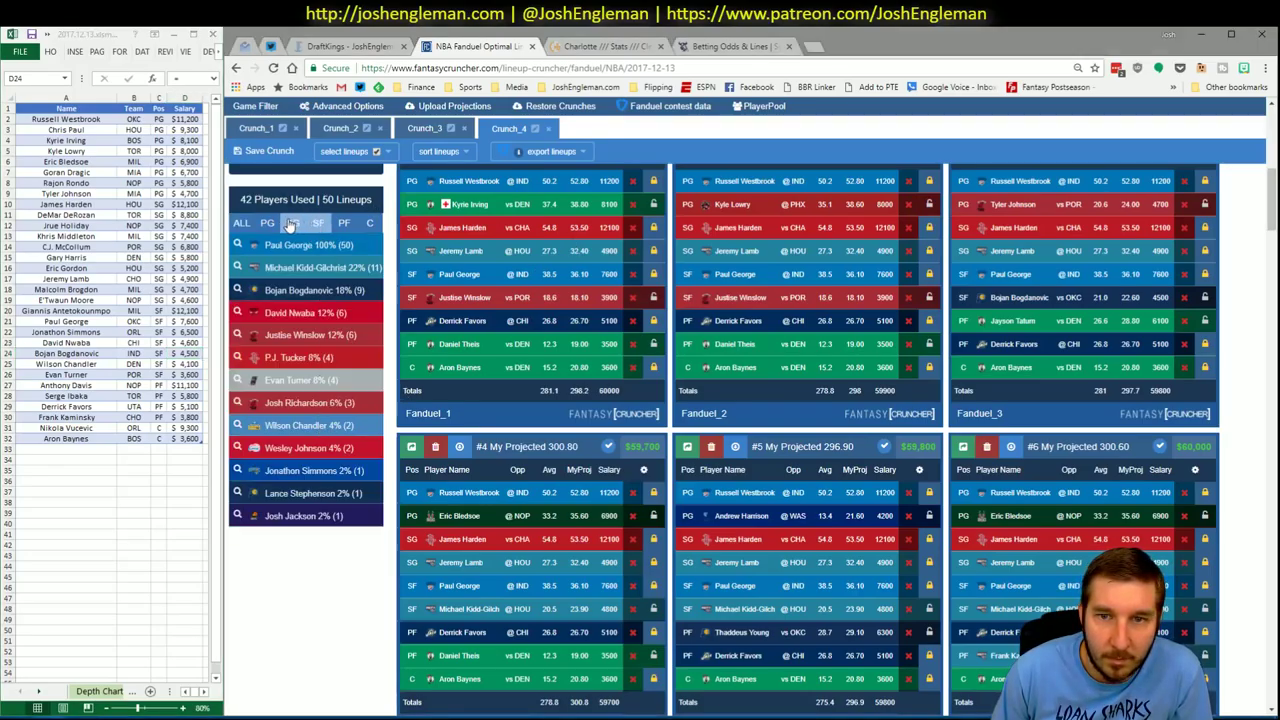
left_click(268, 224)
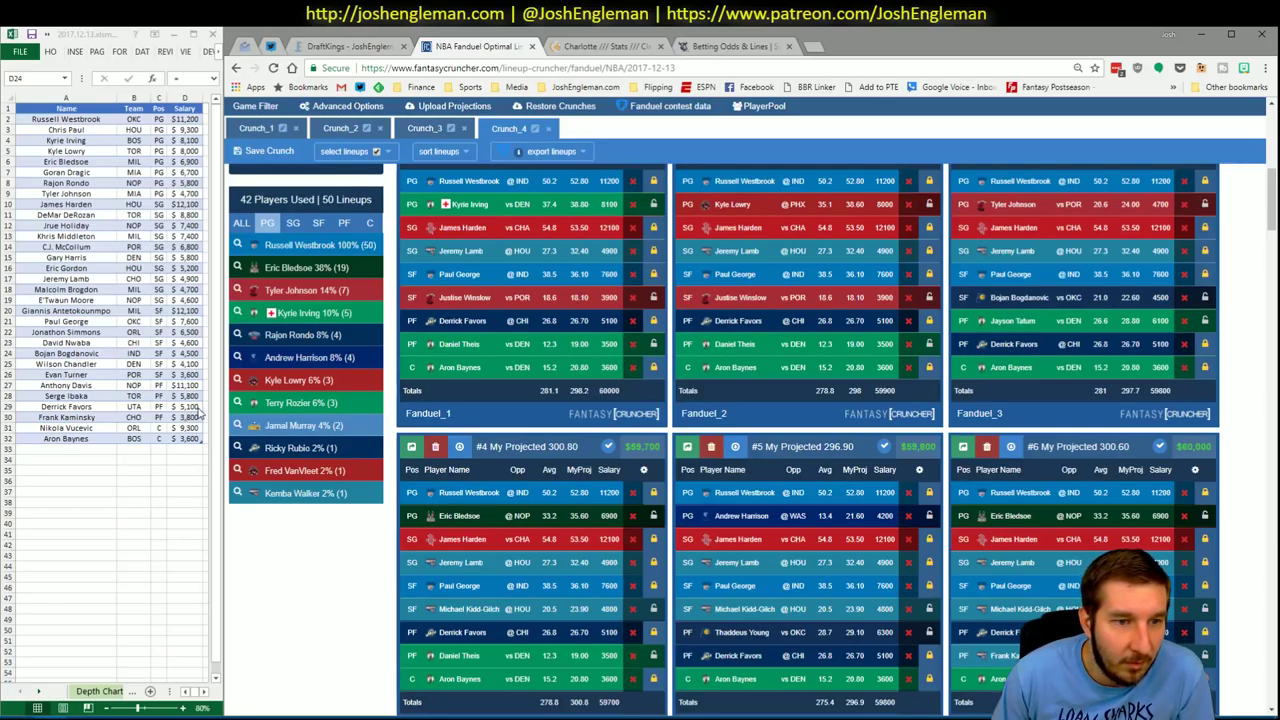
left_click(217, 512)
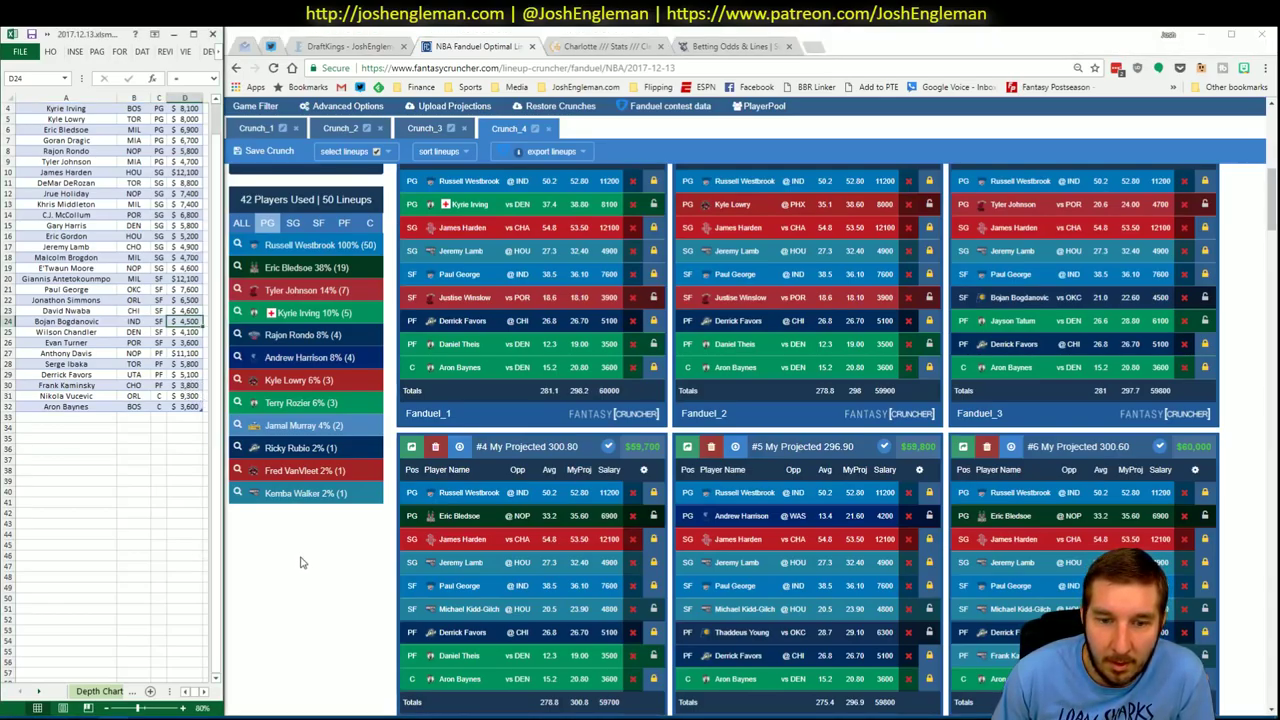
left_click(343, 222)
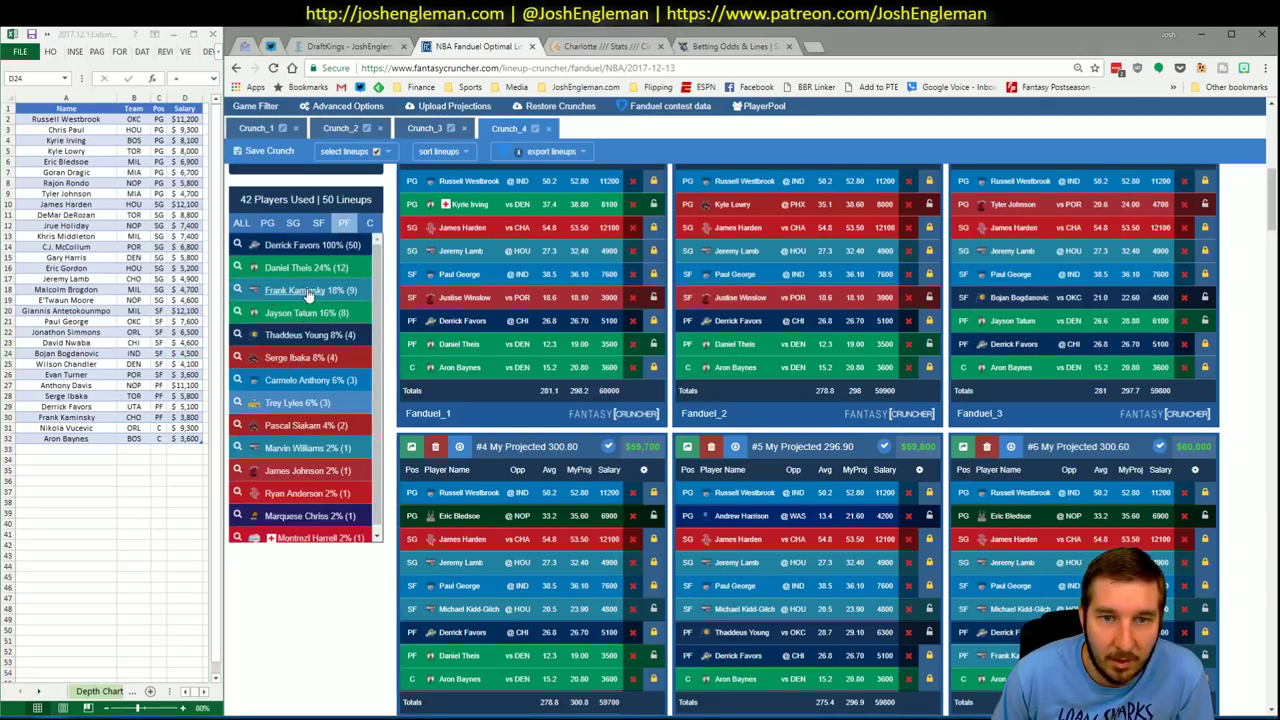
left_click(307, 291)
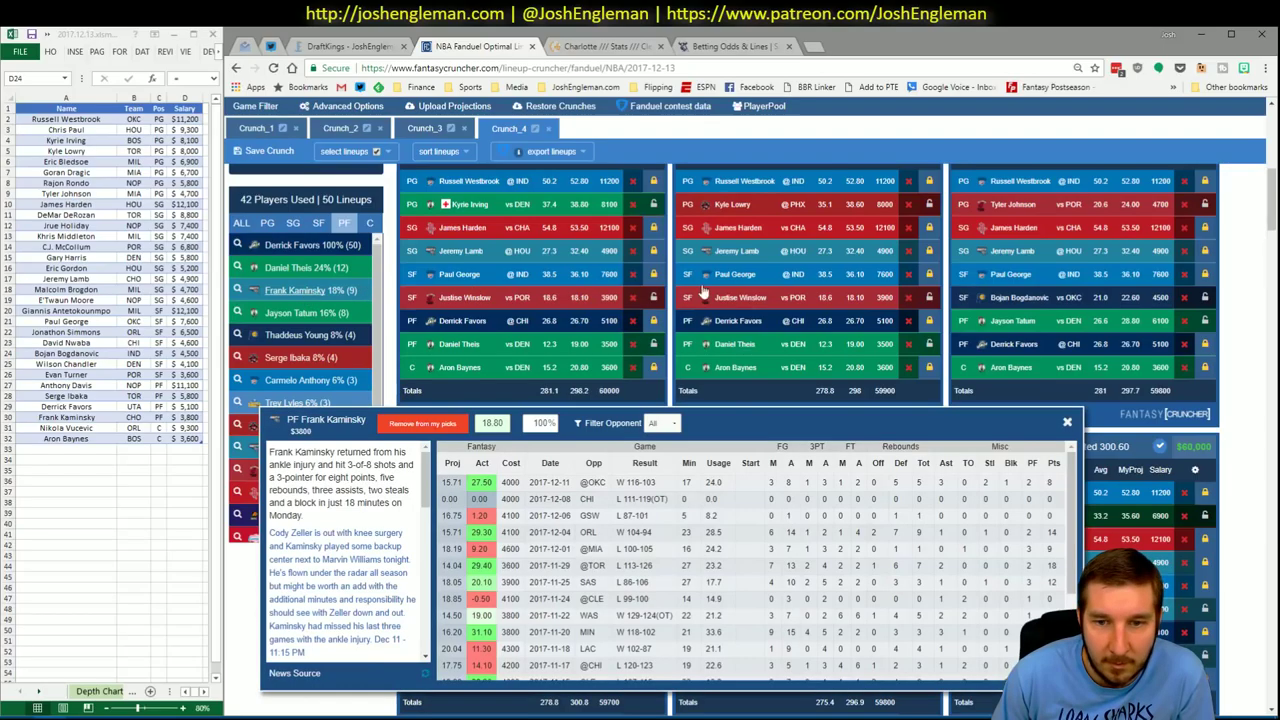